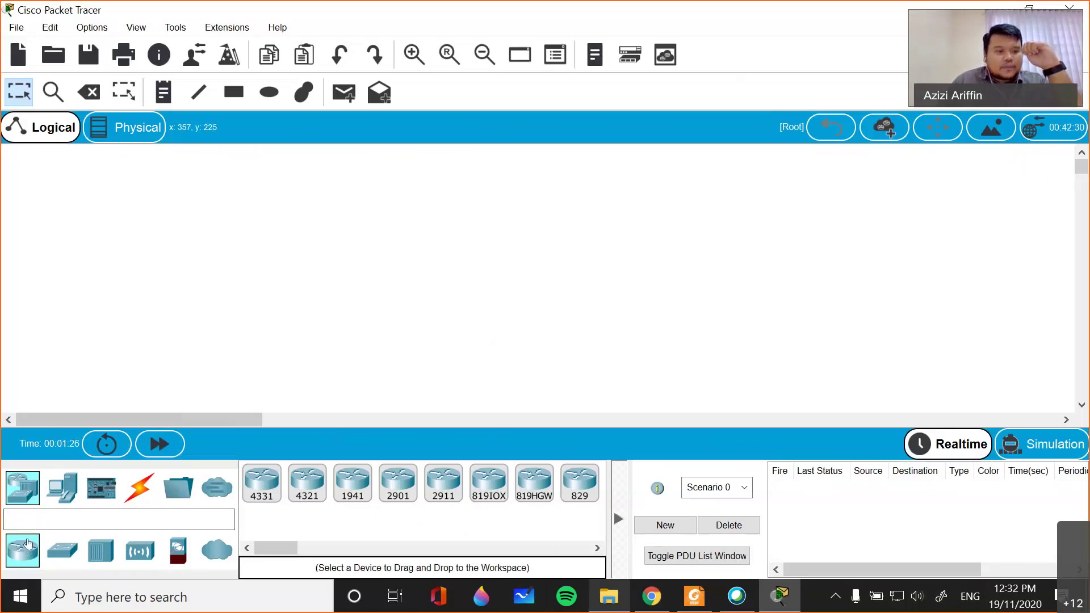
# - Browse the Switches, Hubs, Wireless and Security lists, ending on End Devices (PC, Laptop, Server, Printer)
pyautogui.moveTo(285, 548)
pyautogui.mouseDown()
pyautogui.moveTo(324, 550)
pyautogui.moveTo(284, 538)
pyautogui.mouseUp()
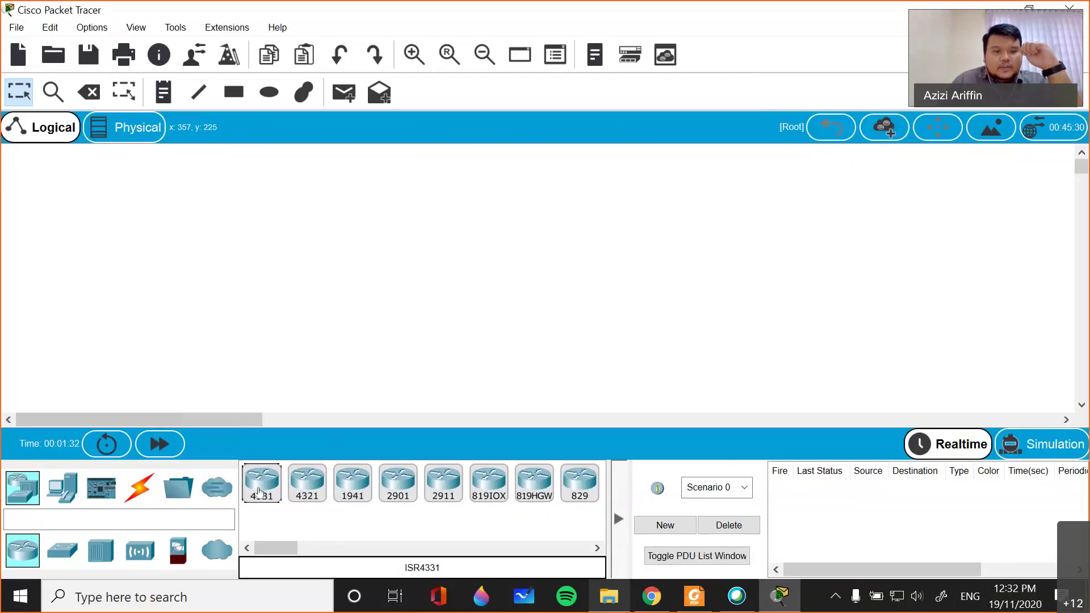
pyautogui.click(63, 550)
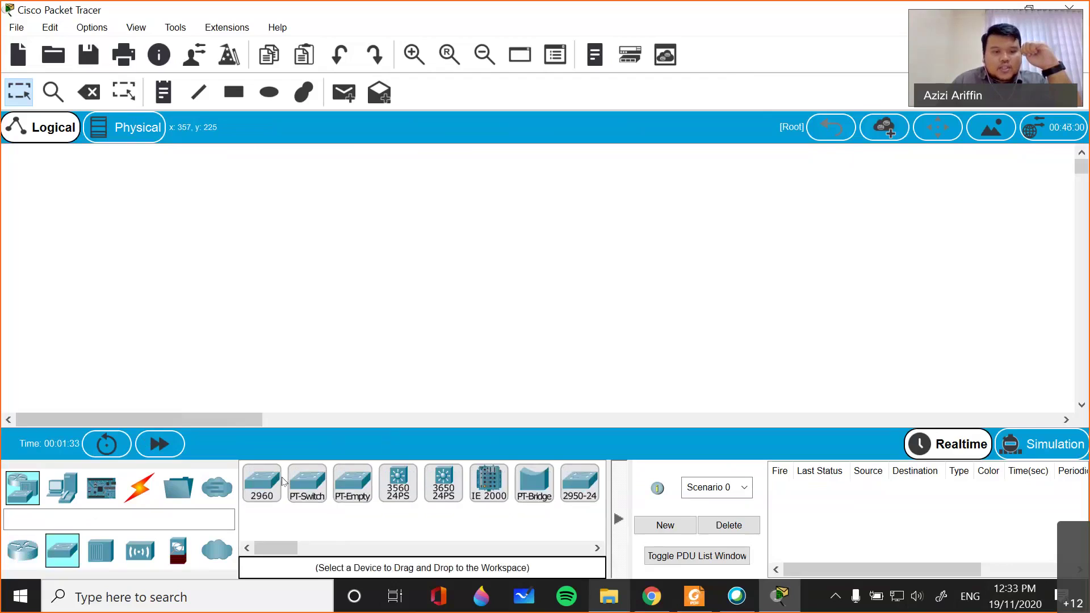
pyautogui.moveTo(277, 546)
pyautogui.mouseDown()
pyautogui.moveTo(334, 555)
pyautogui.moveTo(259, 539)
pyautogui.mouseUp()
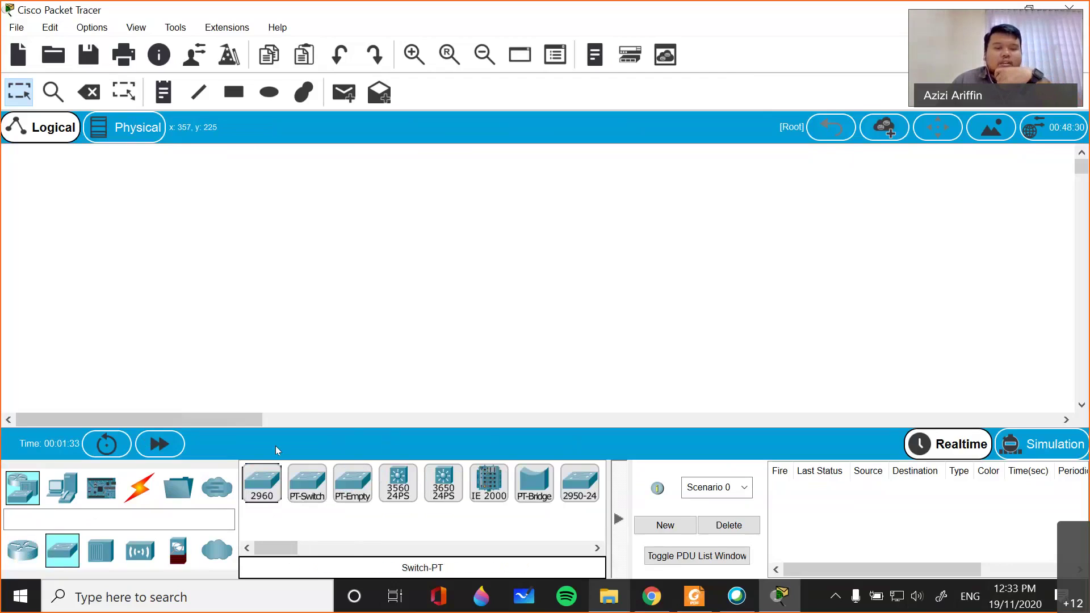
pyautogui.click(101, 551)
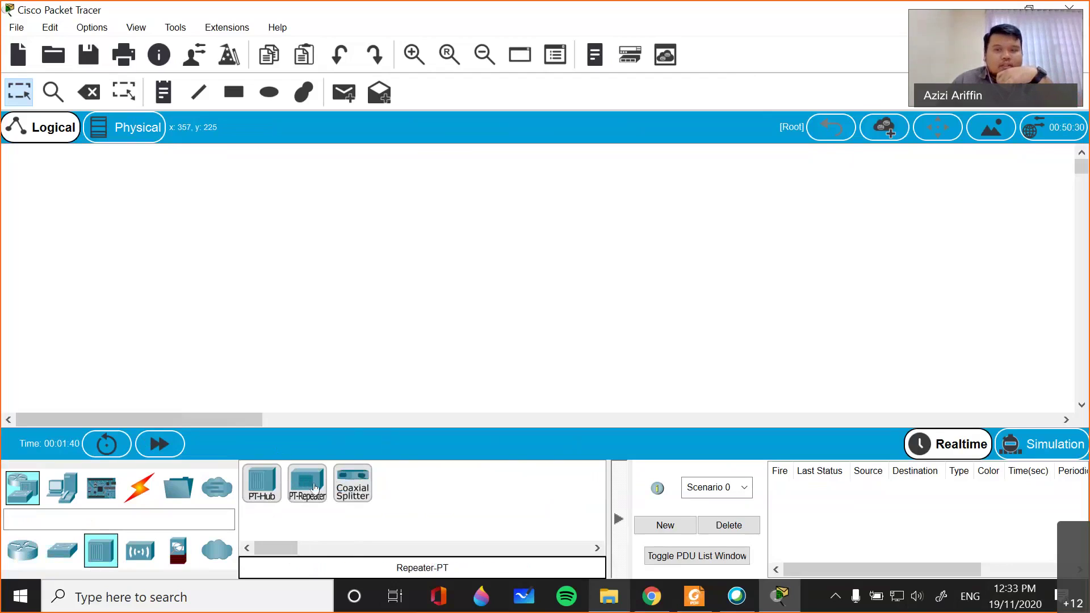
pyautogui.click(141, 552)
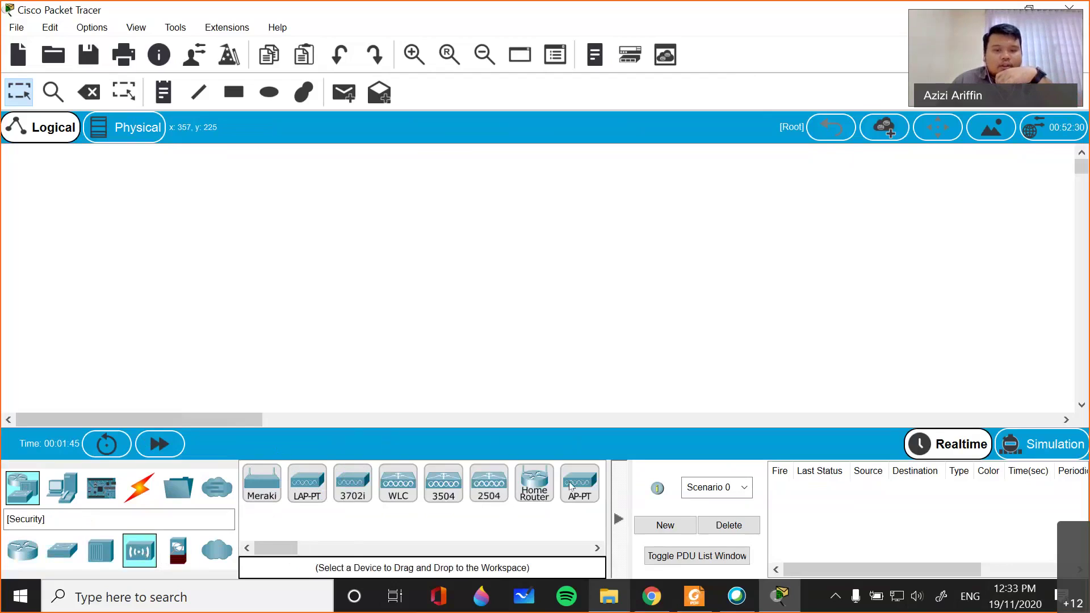
pyautogui.moveTo(274, 547)
pyautogui.mouseDown()
pyautogui.moveTo(326, 546)
pyautogui.moveTo(263, 549)
pyautogui.mouseUp()
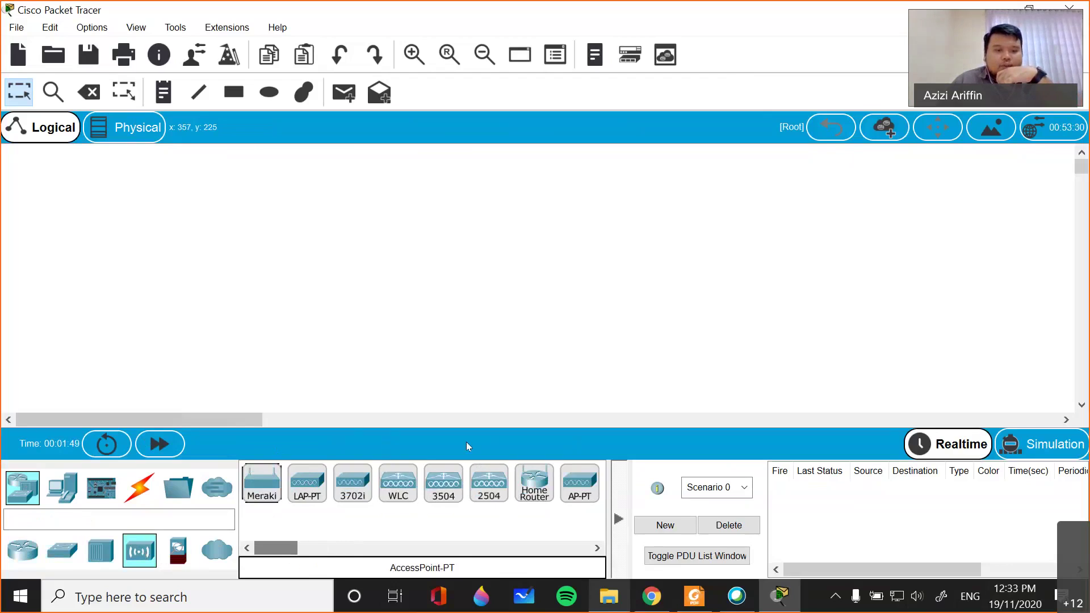
pyautogui.click(185, 556)
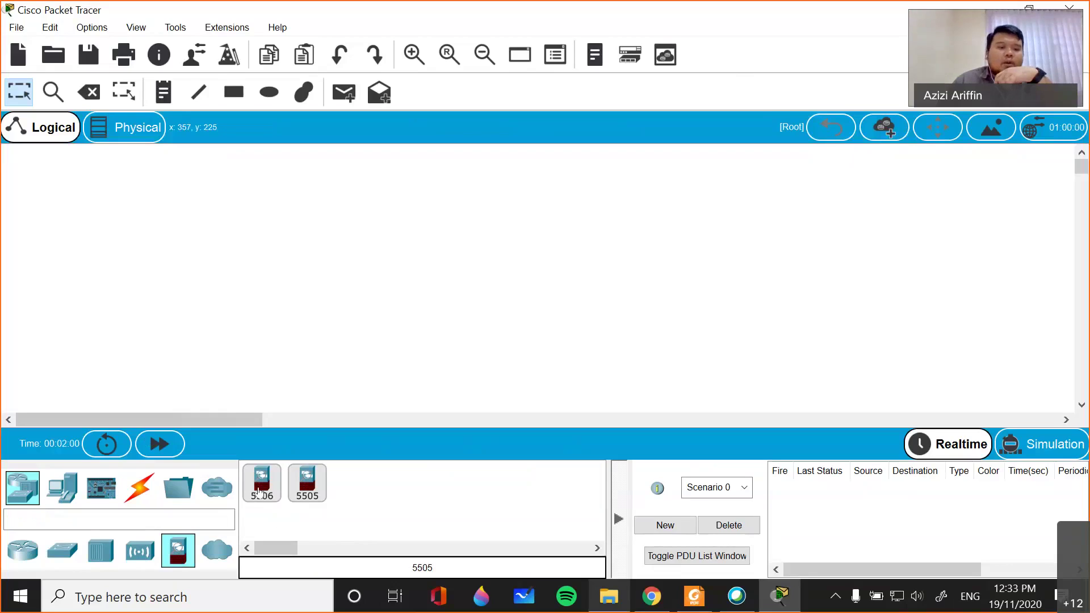
pyautogui.click(33, 495)
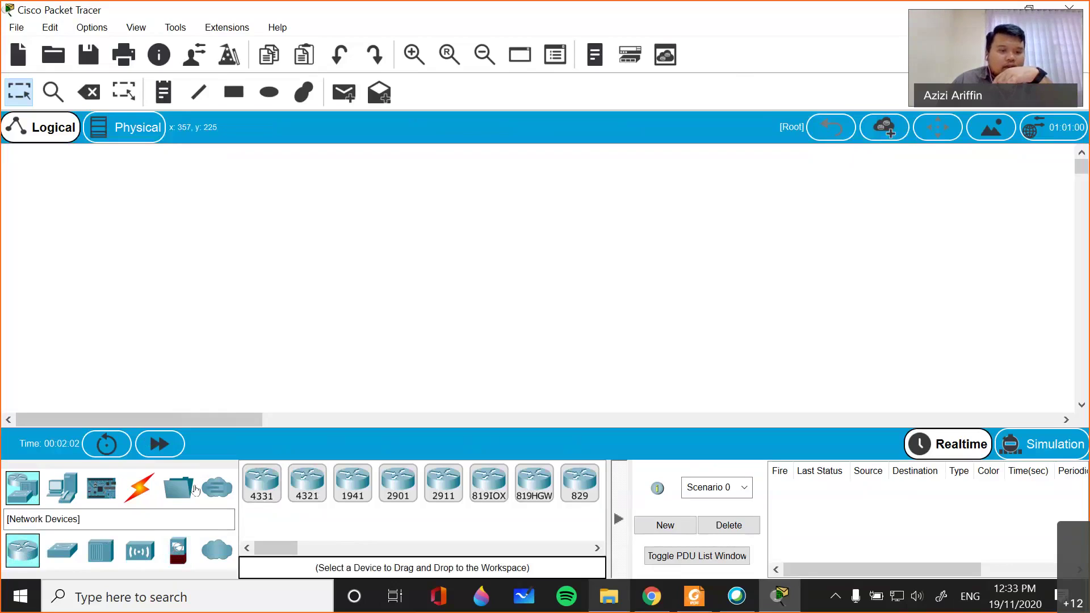
pyautogui.click(61, 489)
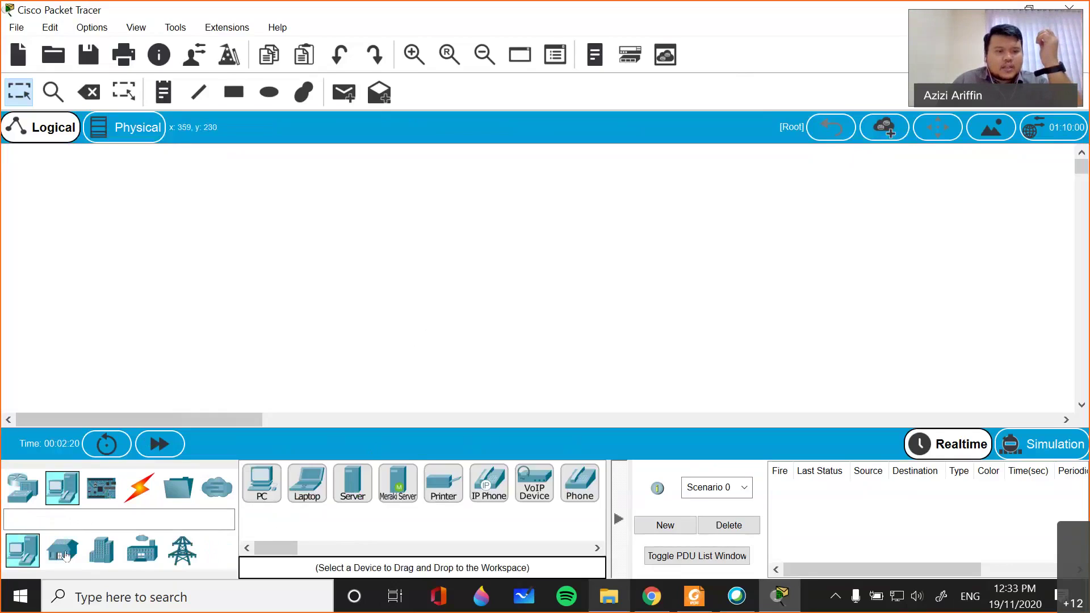
# - Review IoT components and cable types, then show the router models 4331, 1941, 2901, 2911
pyautogui.click(110, 498)
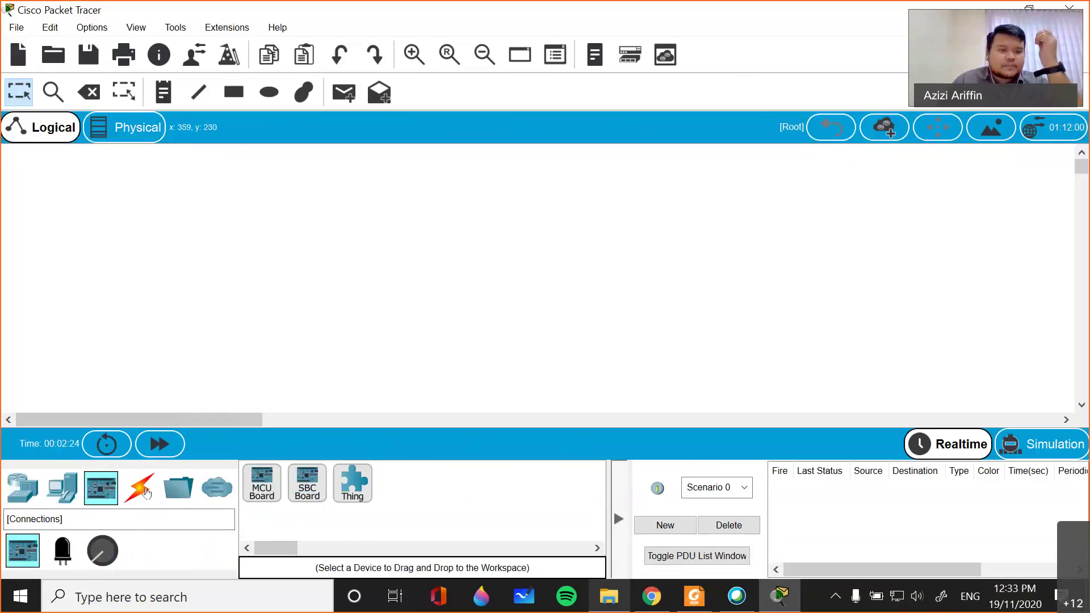
pyautogui.click(142, 489)
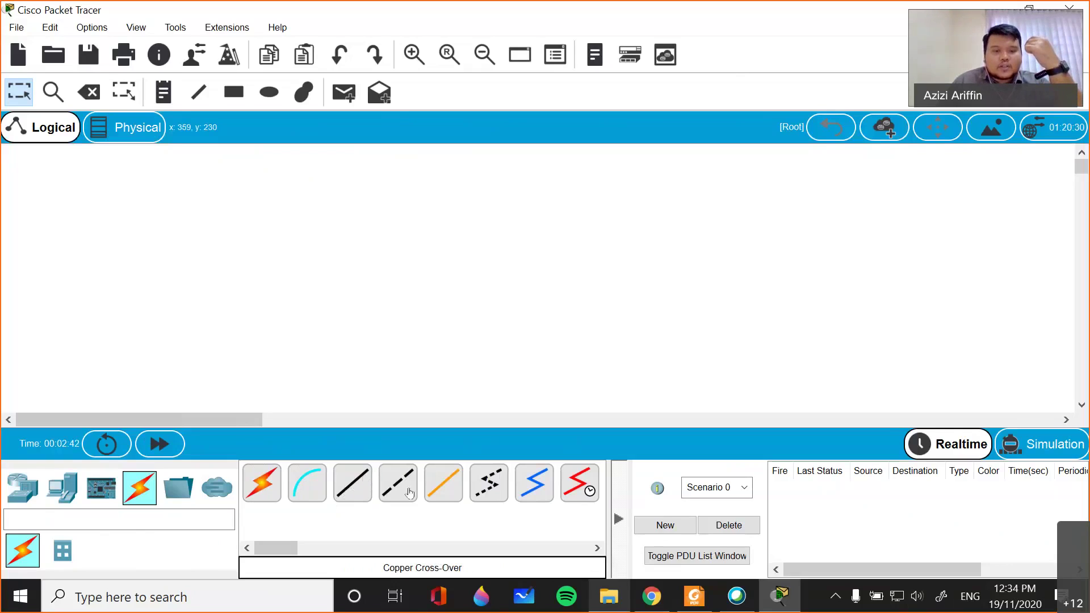
pyautogui.click(447, 495)
pyautogui.click(447, 495)
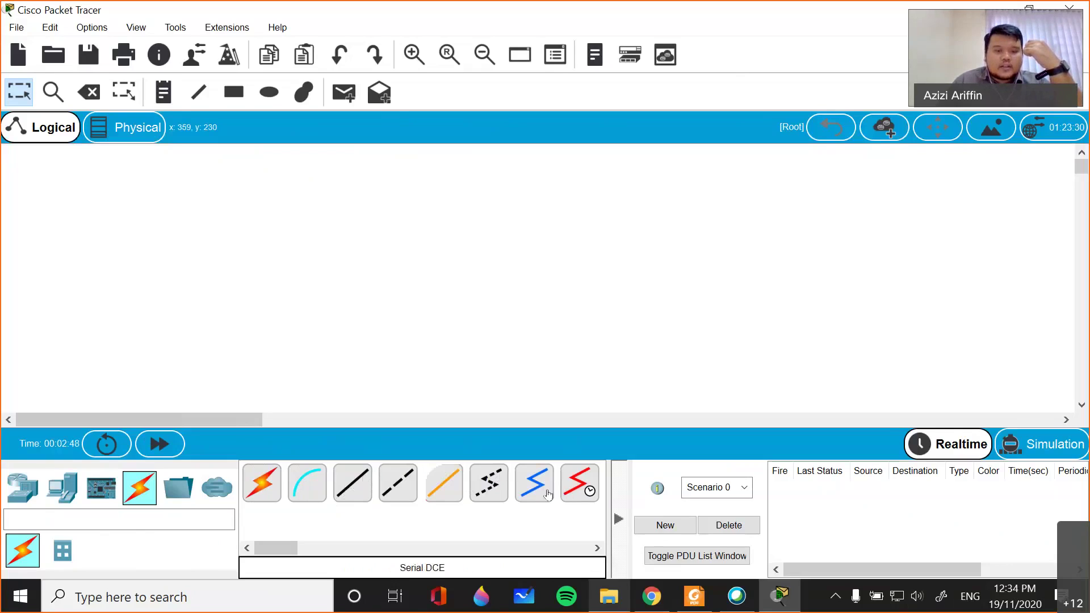
pyautogui.click(93, 489)
pyautogui.click(63, 488)
pyautogui.click(22, 488)
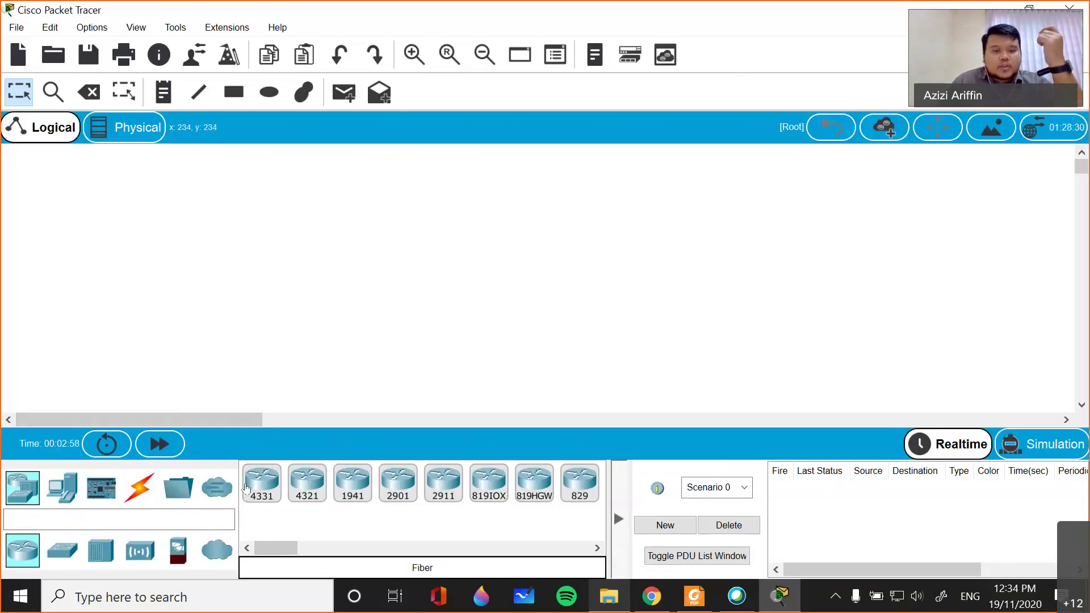
# - Place an ISR4331 router named Router0 mid-workspace, then switch to the physical city view
pyautogui.moveTo(262, 489); pyautogui.dragTo(464, 241)
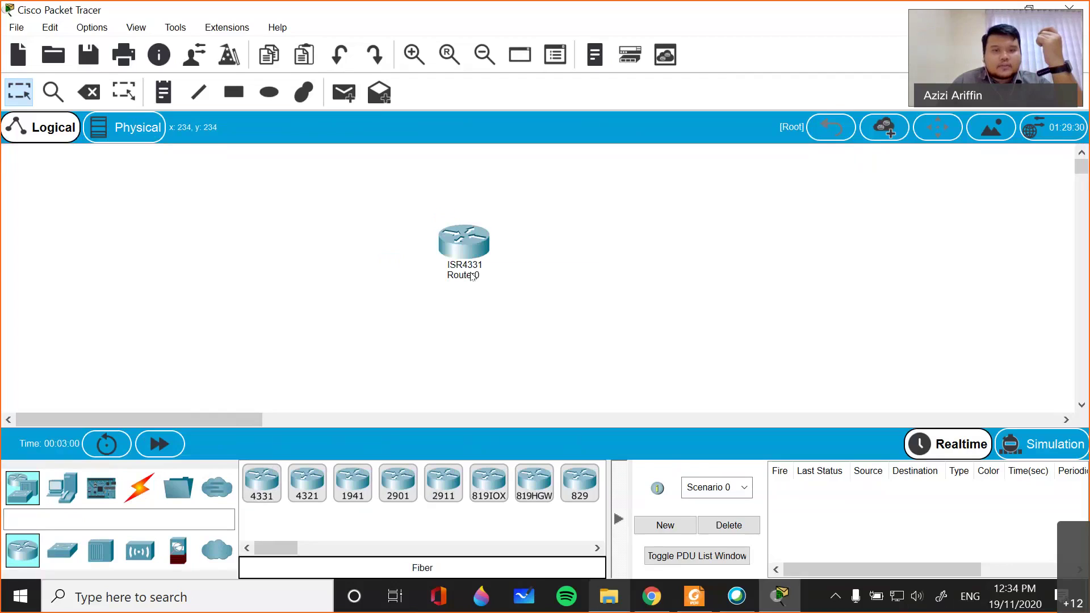
pyautogui.click(562, 199)
pyautogui.moveTo(482, 280); pyautogui.dragTo(496, 290)
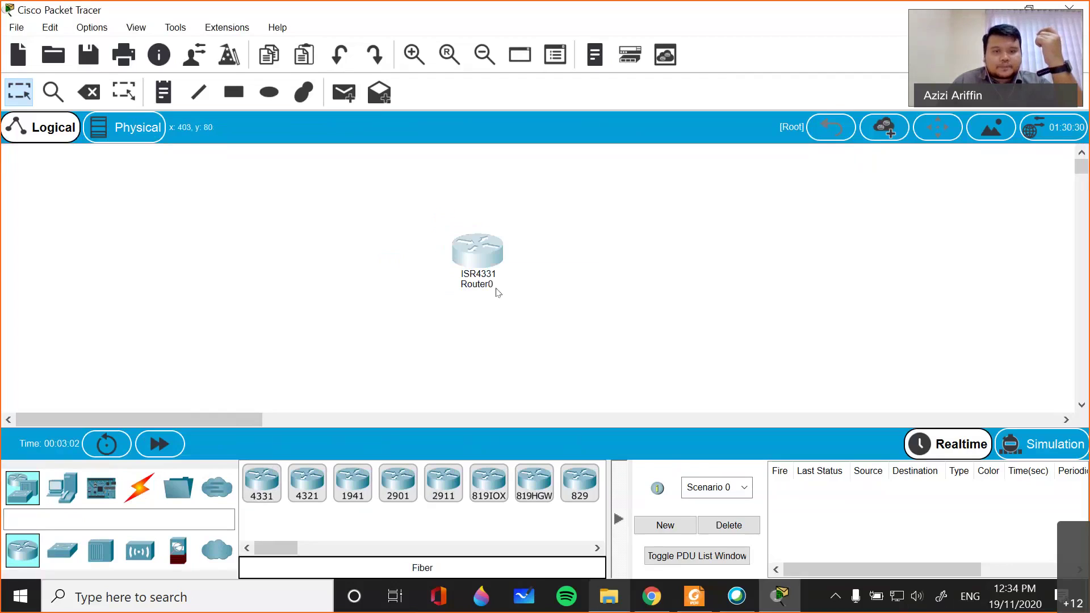
pyautogui.click(592, 252)
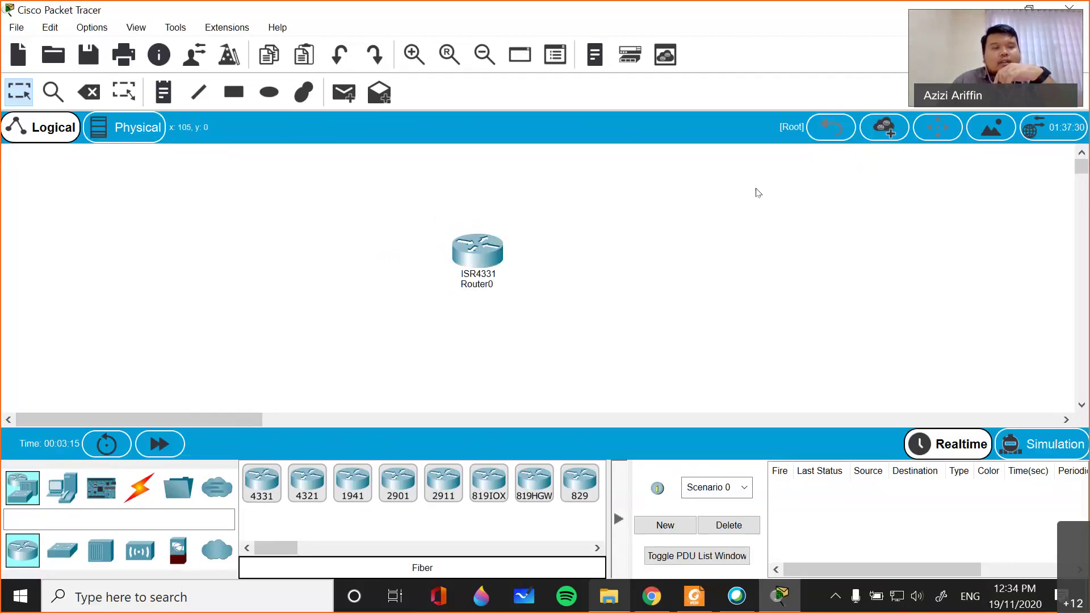
pyautogui.click(129, 126)
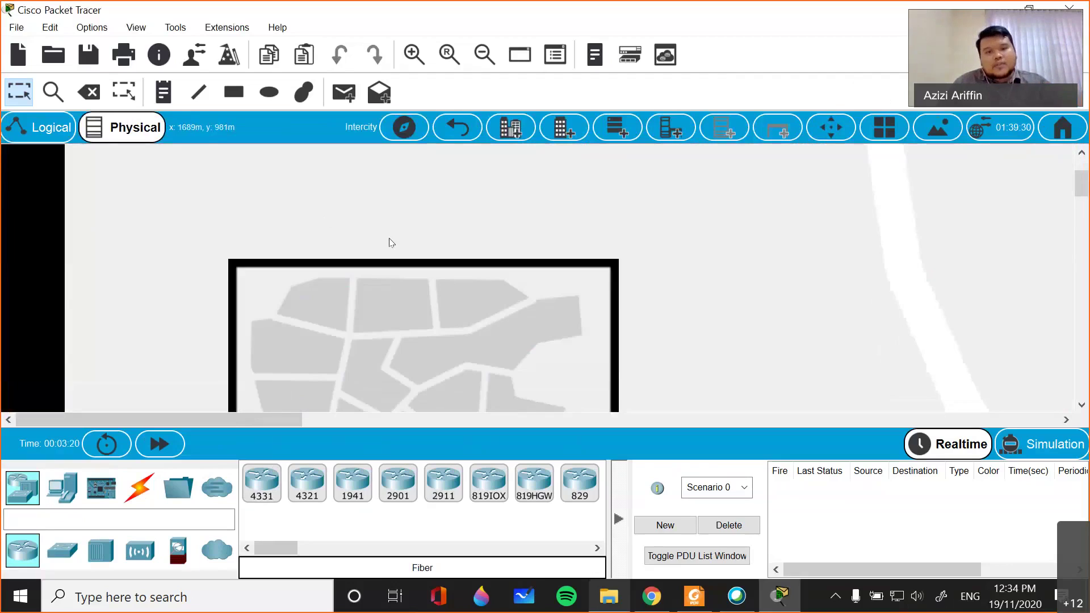
pyautogui.scroll(5, 383, 269)
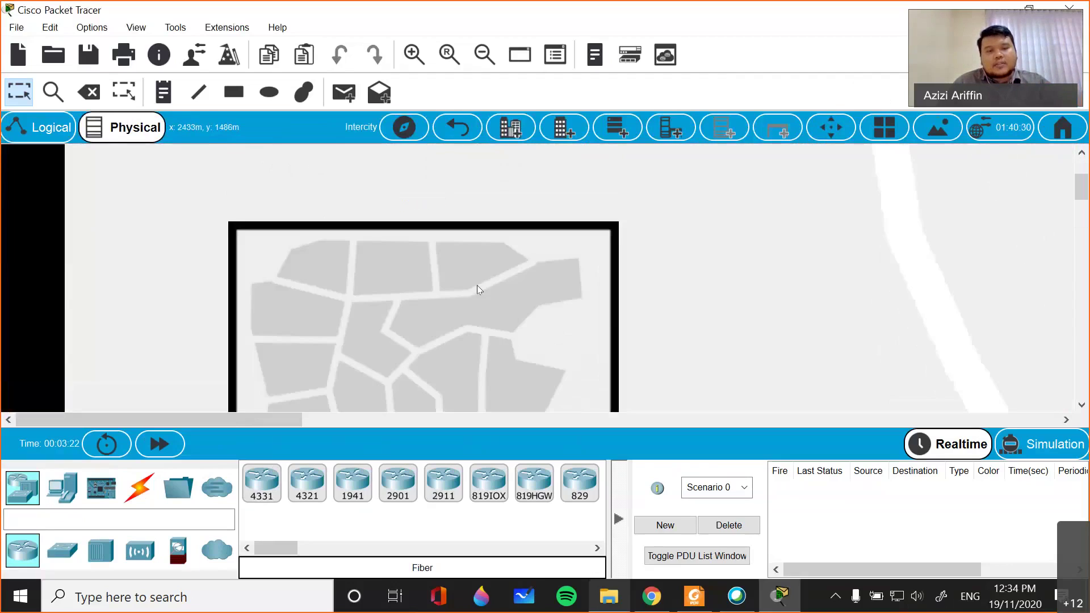
pyautogui.scroll(-5, 477, 285)
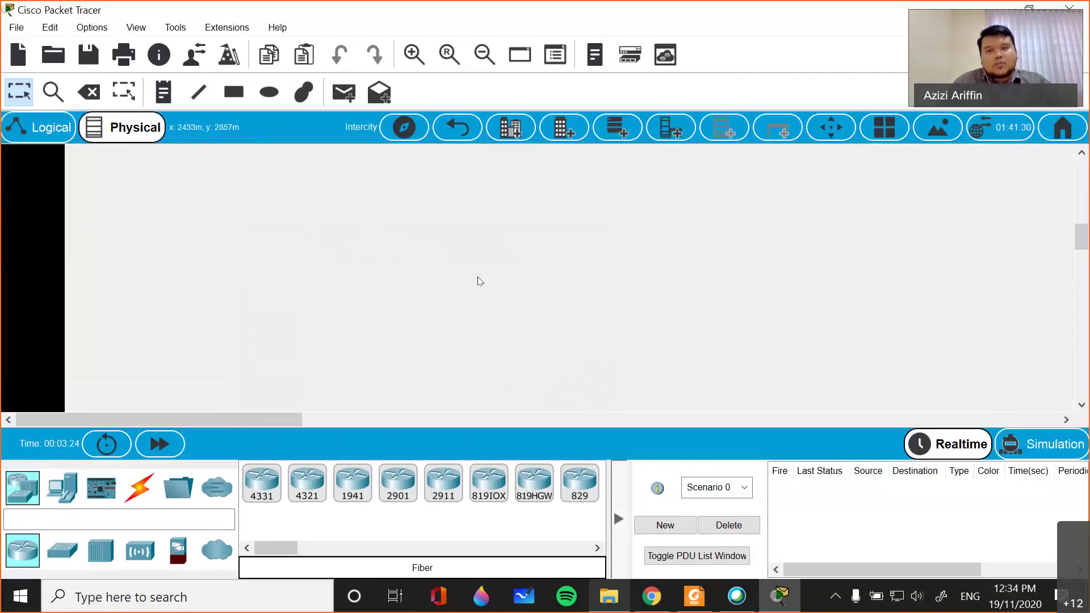
pyautogui.scroll(5, 480, 281)
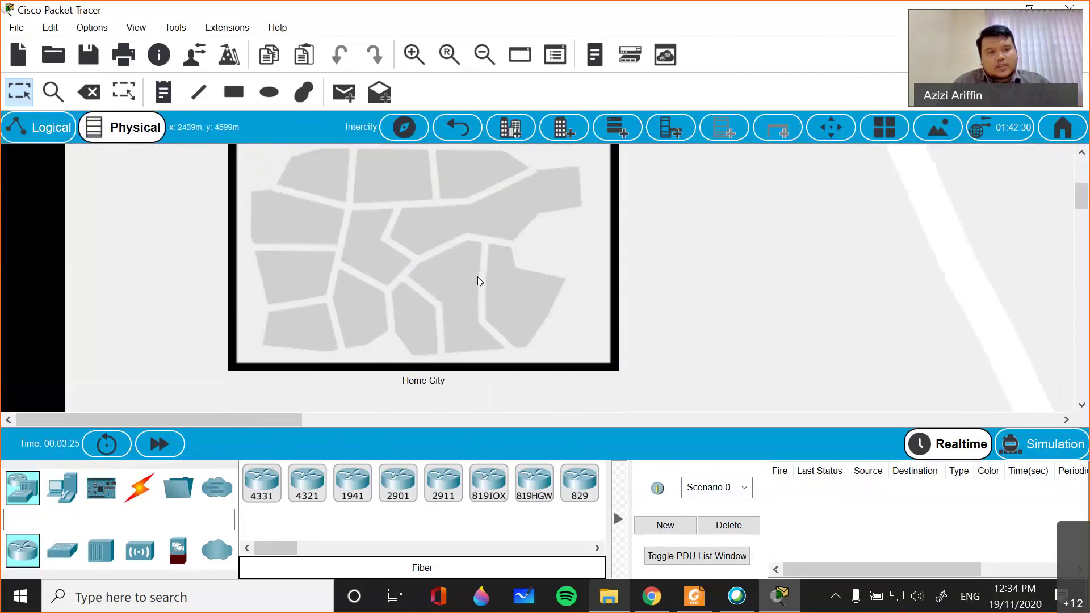
pyautogui.click(40, 127)
pyautogui.moveTo(501, 259)
pyautogui.mouseDown()
pyautogui.moveTo(465, 259)
pyautogui.moveTo(523, 259)
pyautogui.mouseUp()
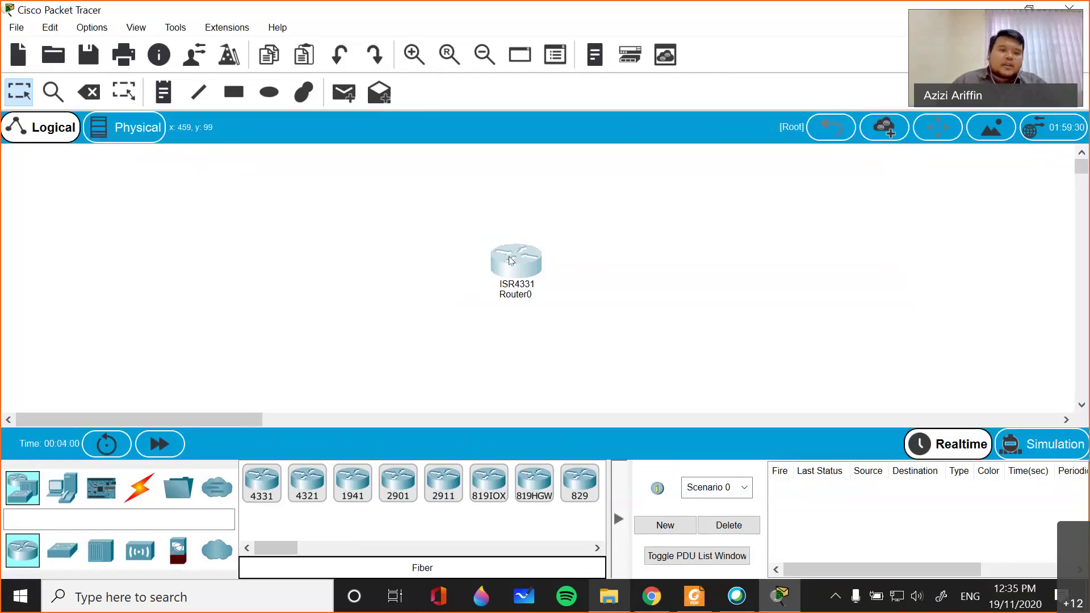
# - Delete Router0 from the logical workspace
pyautogui.moveTo(511, 261); pyautogui.dragTo(494, 246)
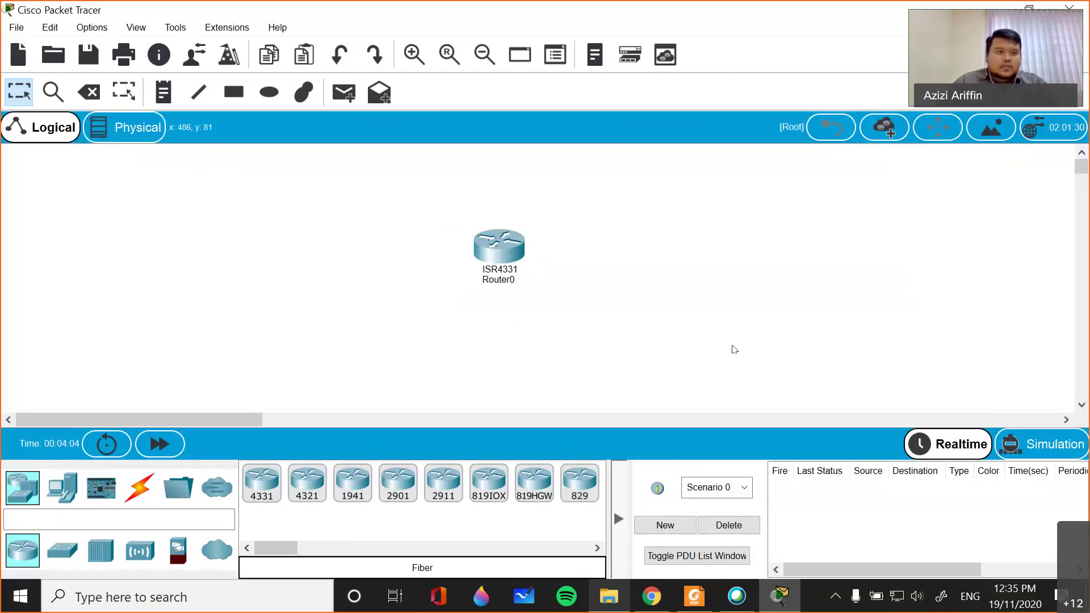
pyautogui.click(80, 86)
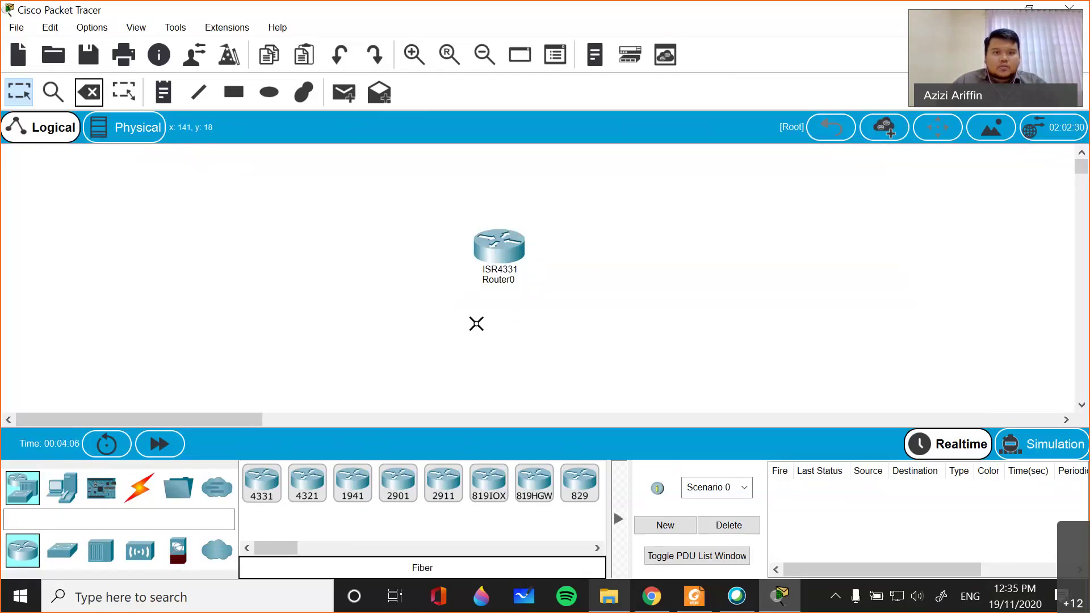
pyautogui.click(499, 245)
pyautogui.click(10, 91)
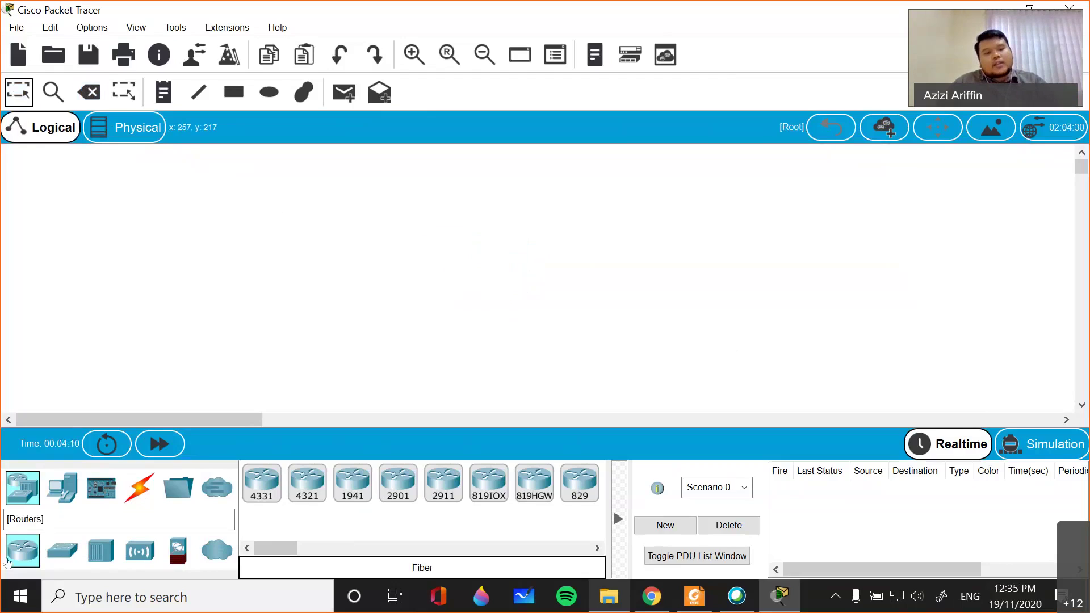
# - Place a 2911 router and name it 'Gateway Router'
pyautogui.click(274, 542)
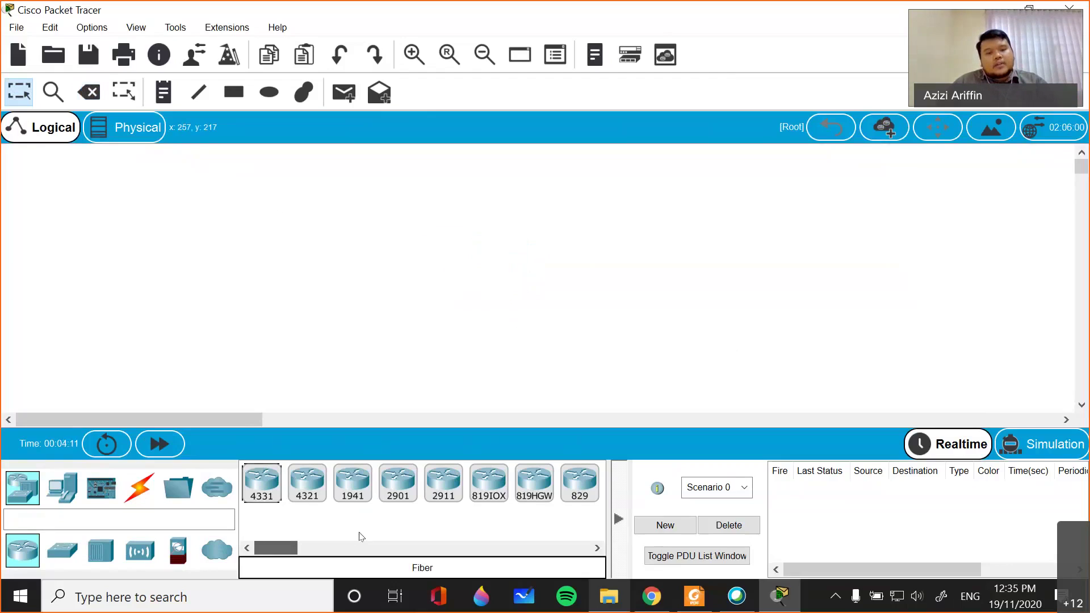
pyautogui.click(443, 482)
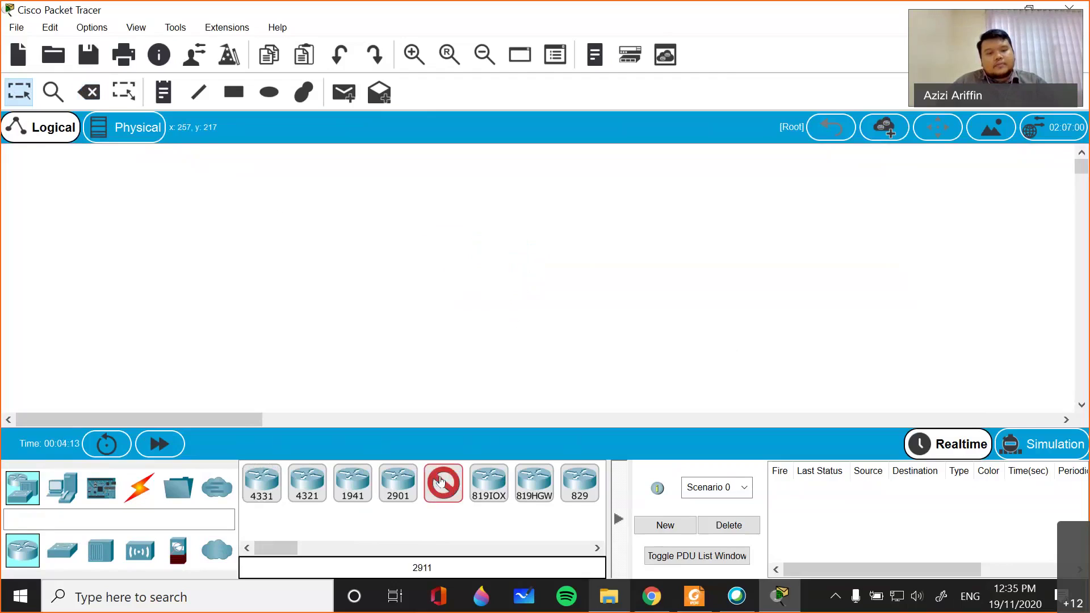
pyautogui.click(453, 262)
pyautogui.moveTo(459, 270); pyautogui.dragTo(440, 310)
pyautogui.click(503, 311)
pyautogui.write('G')
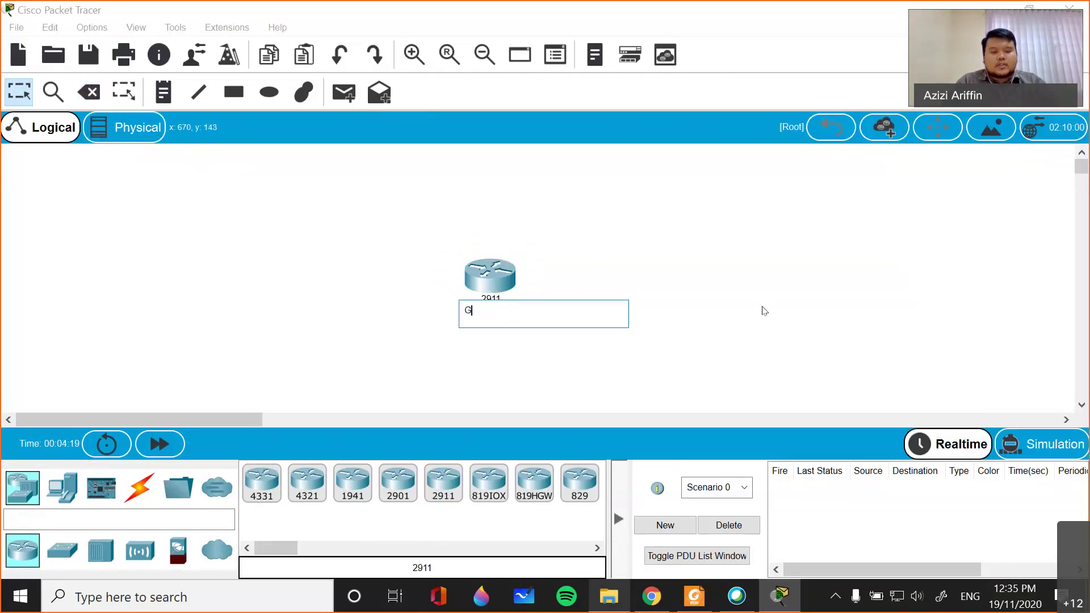
pyautogui.write('ateway Router')
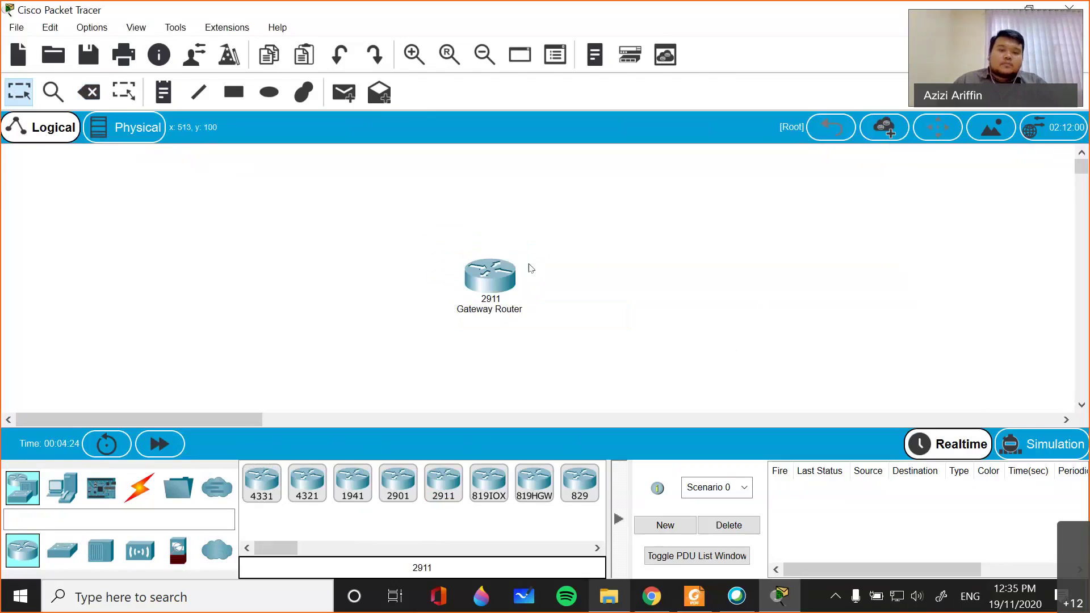
pyautogui.moveTo(526, 268); pyautogui.dragTo(557, 270)
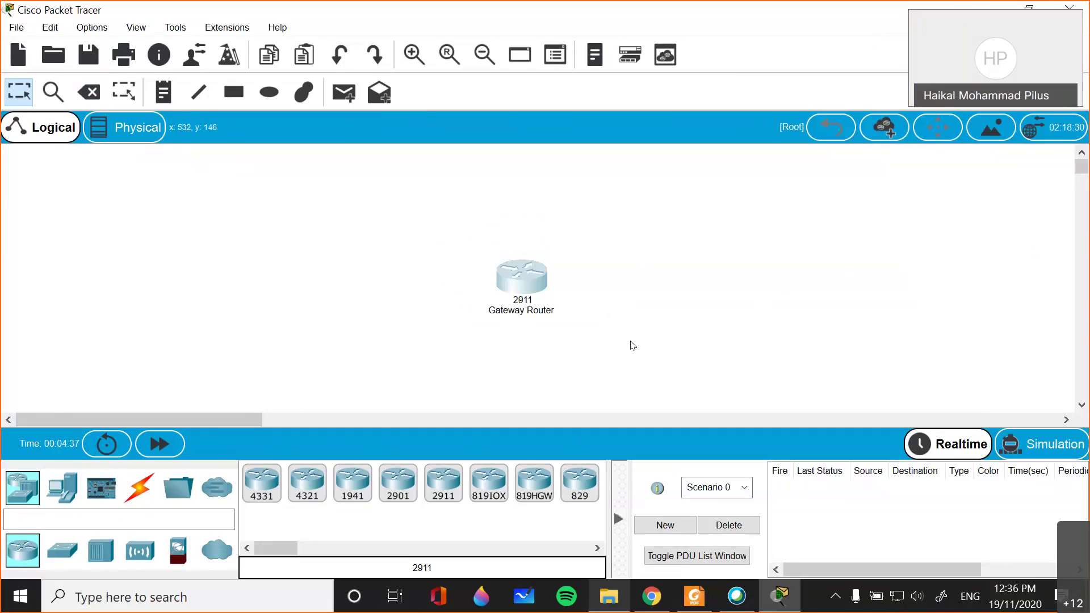
# - Place a 2960 switch to the left of the Gateway Router
pyautogui.hscroll(3, 504, 345)
pyautogui.hscroll(3, 504, 345)
pyautogui.moveTo(395, 417); pyautogui.dragTo(193, 422)
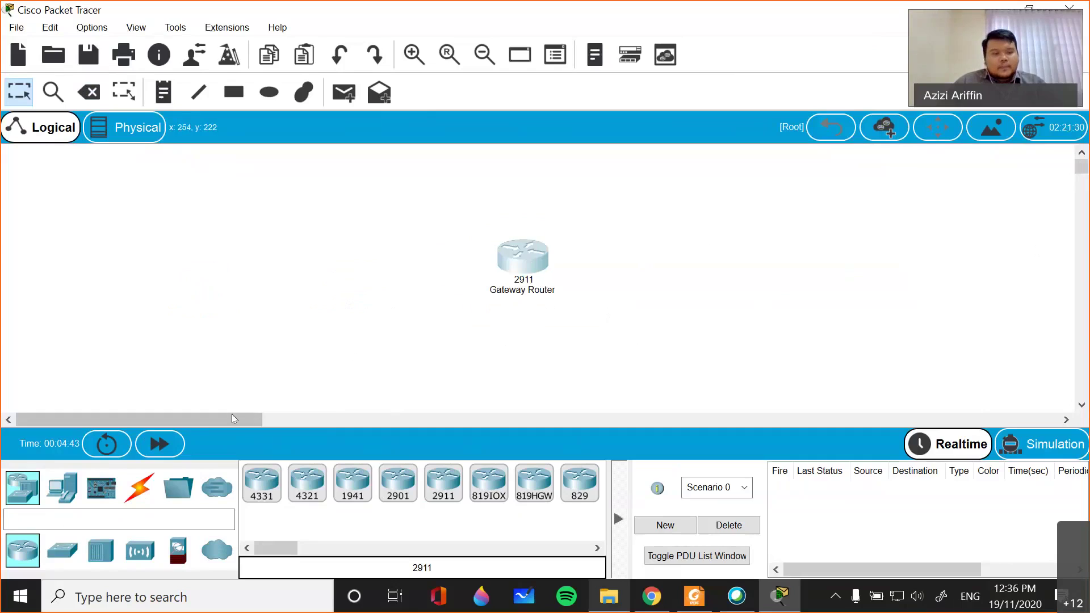
pyautogui.click(54, 557)
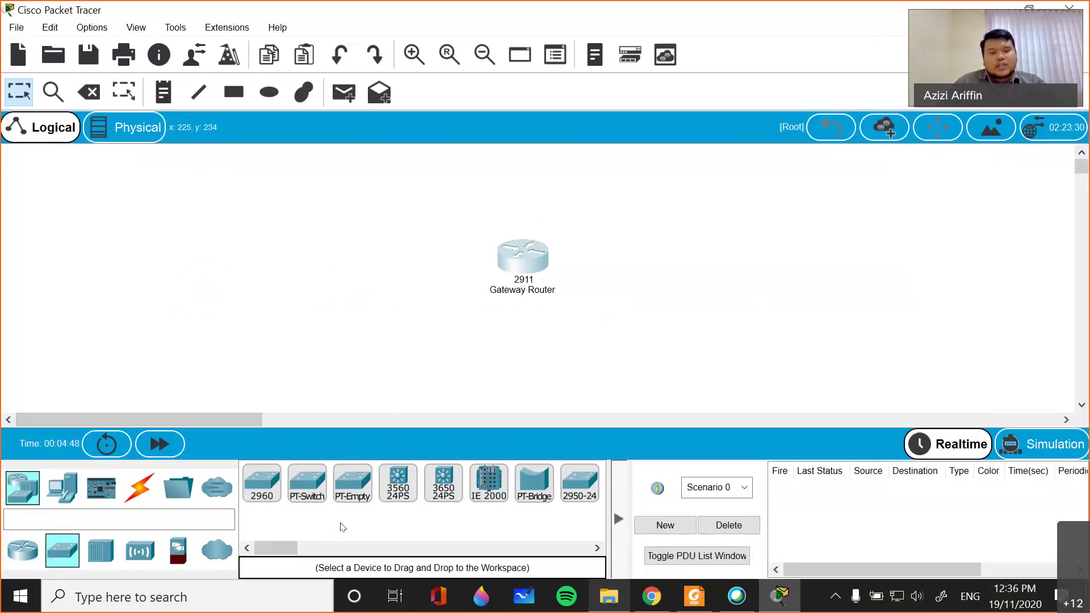
pyautogui.click(264, 487)
pyautogui.click(353, 270)
# - Rename the switch 'Floor Switch' and nudge it slightly left
pyautogui.click(351, 300)
pyautogui.moveTo(356, 301); pyautogui.dragTo(301, 306)
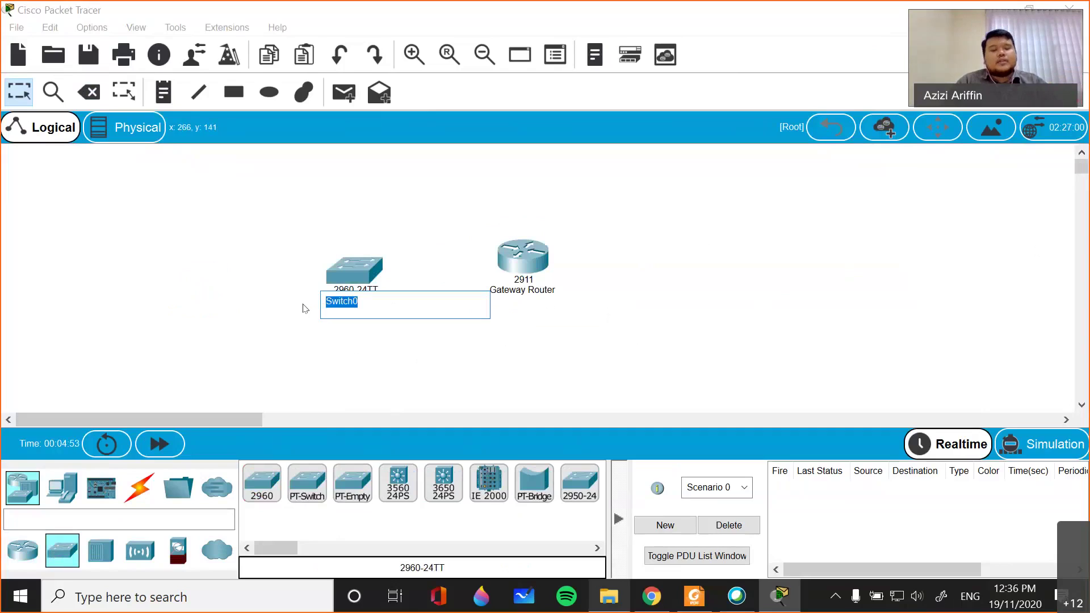
pyautogui.write('Fin')
pyautogui.press('BackSpace')
pyautogui.press('BackSpace')
pyautogui.write('loor Switch')
pyautogui.click(253, 224)
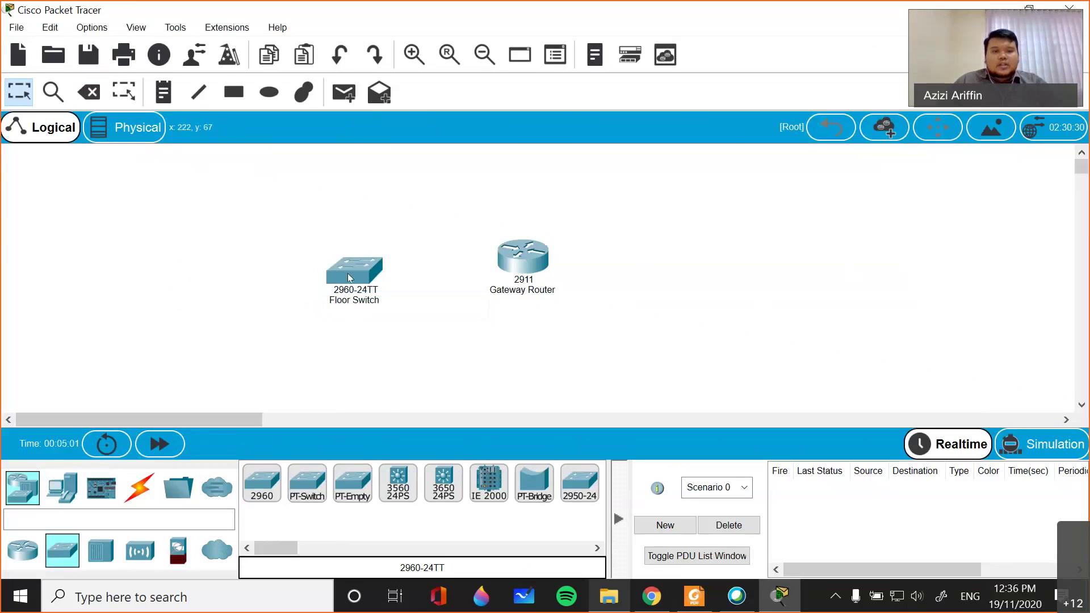
pyautogui.moveTo(349, 277); pyautogui.dragTo(334, 282)
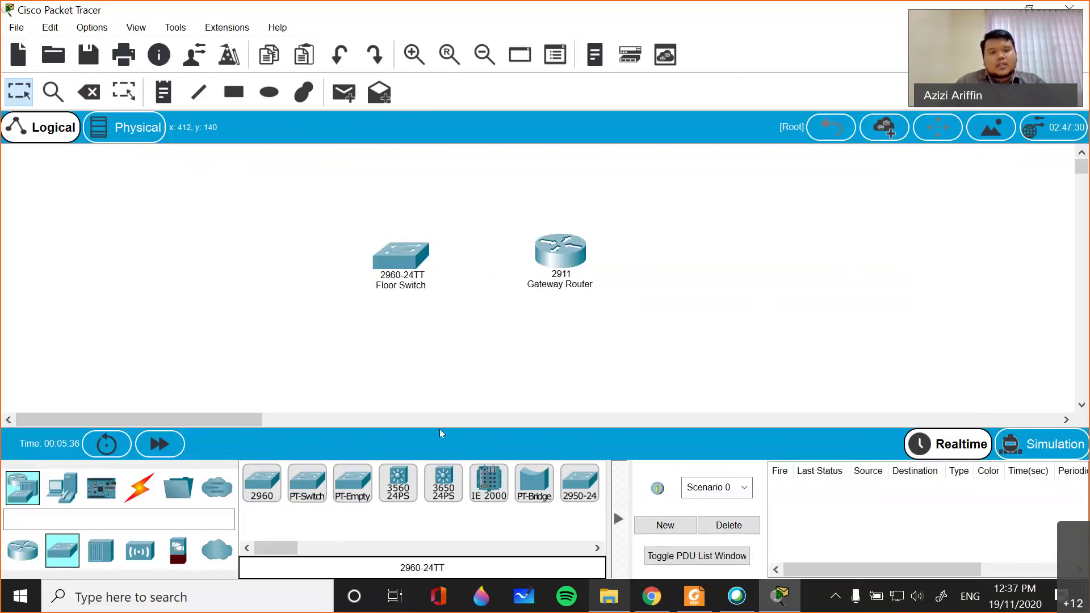
pyautogui.click(139, 487)
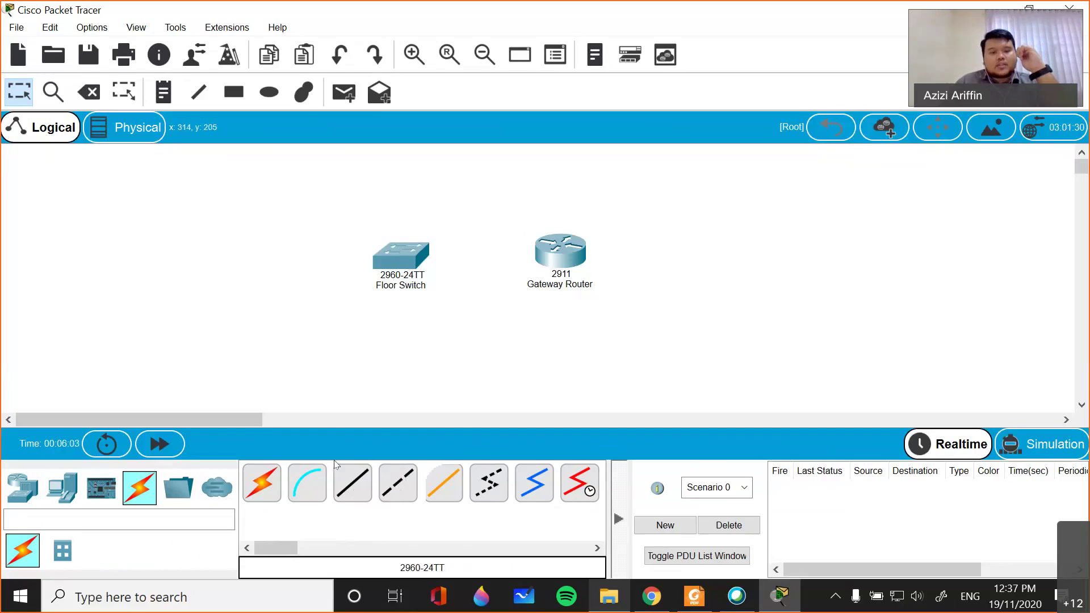
# - Cable Gateway Router GigabitEthernet0/0 to Floor Switch FastEthernet0/1 with copper straight-through
pyautogui.click(357, 489)
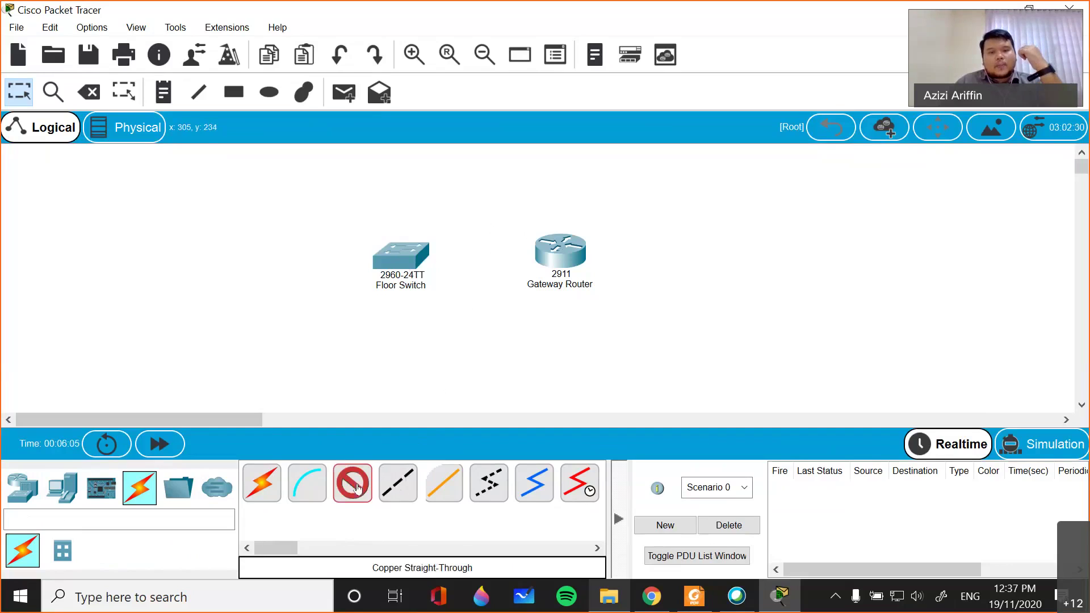
pyautogui.click(557, 246)
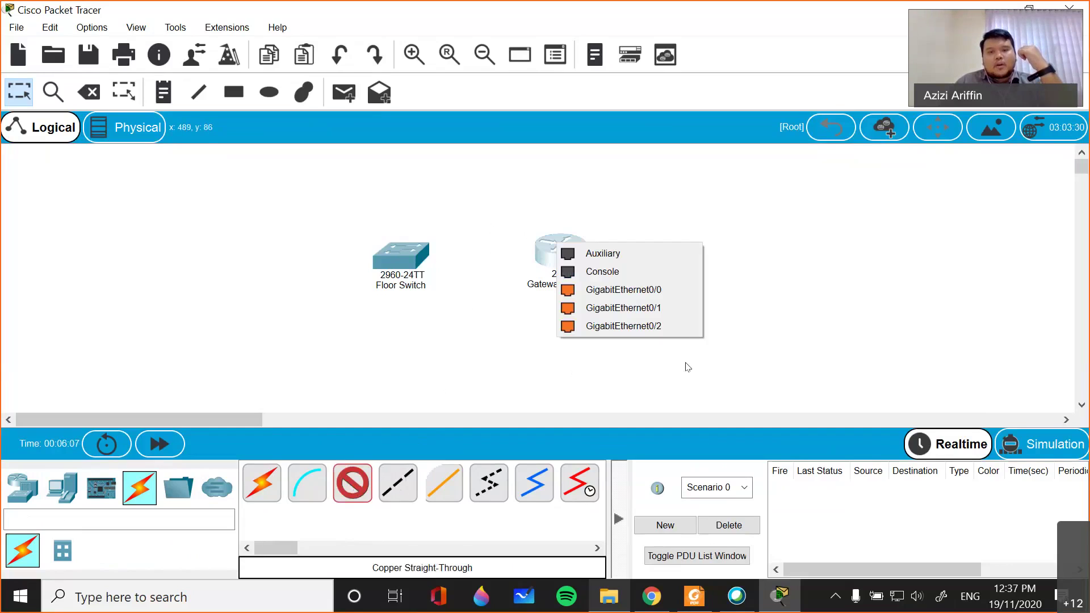
pyautogui.click(656, 291)
pyautogui.click(413, 256)
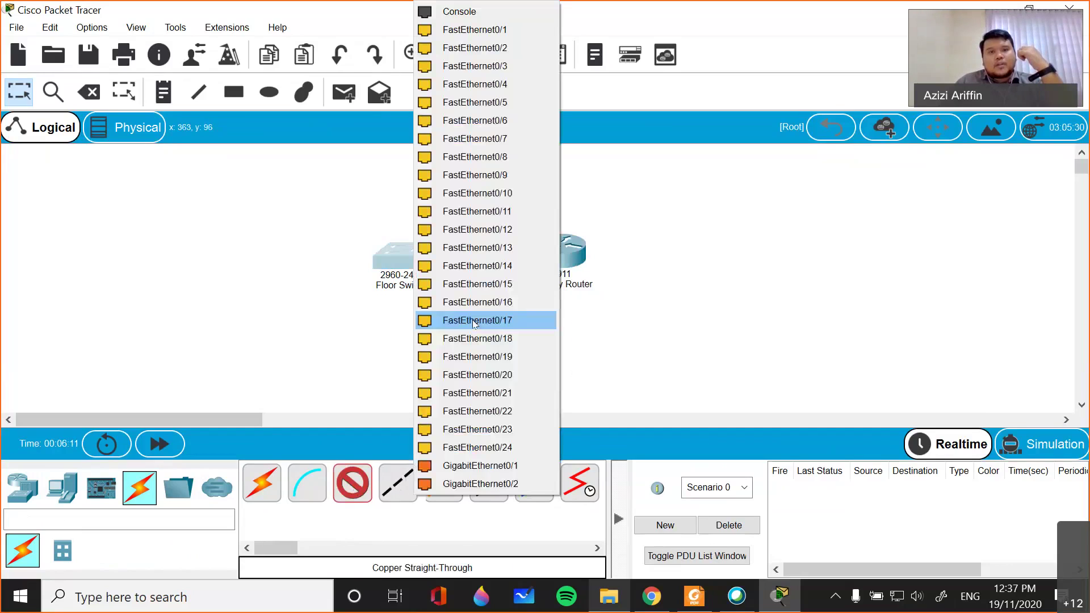
pyautogui.click(507, 33)
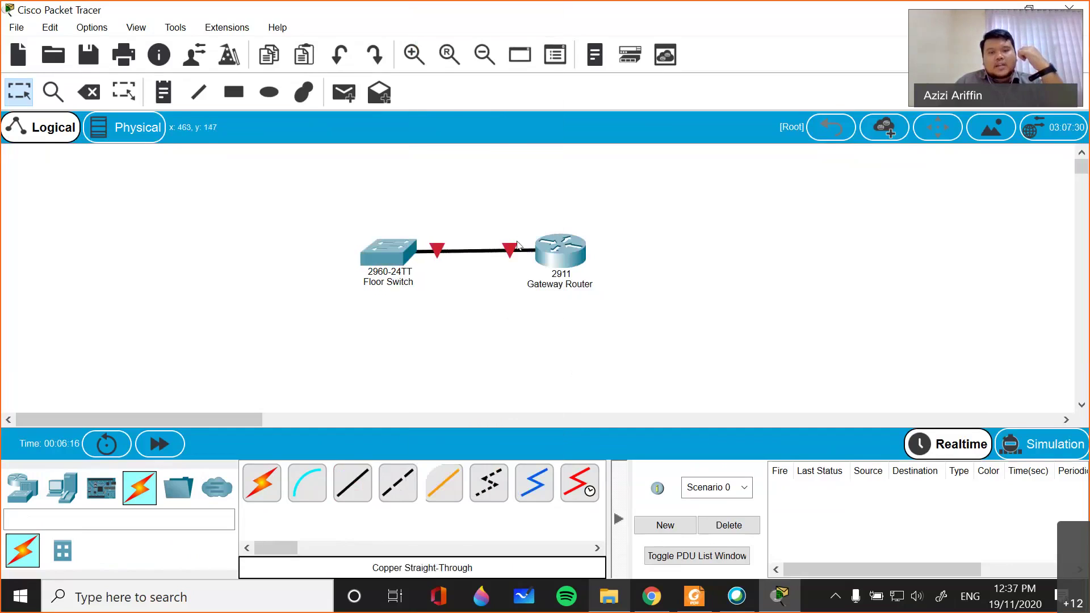
pyautogui.moveTo(403, 256)
pyautogui.mouseDown()
pyautogui.moveTo(402, 270)
pyautogui.moveTo(401, 257)
pyautogui.mouseUp()
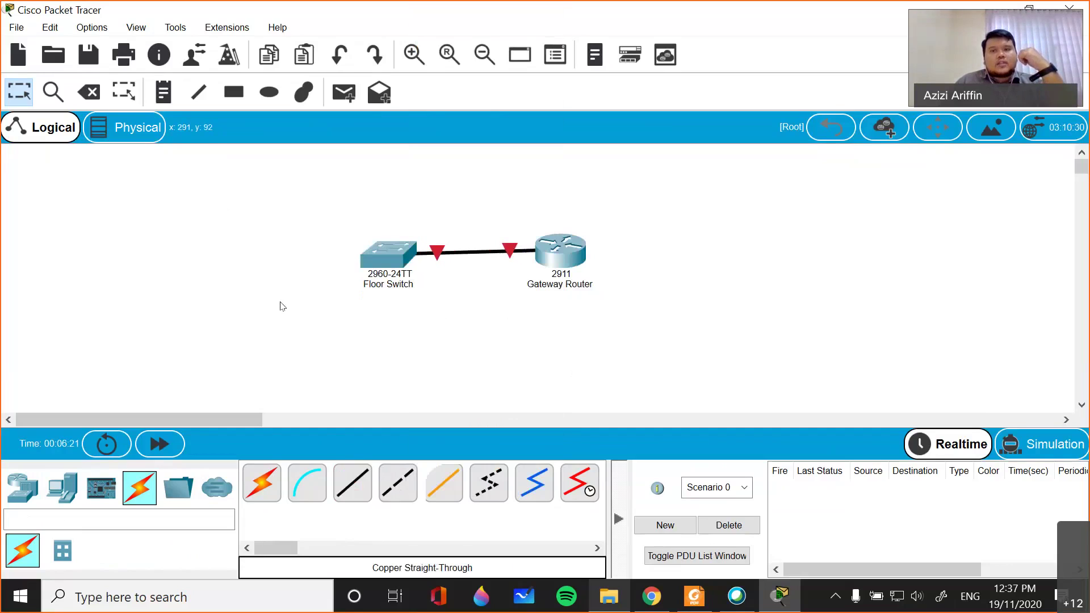
pyautogui.click(50, 495)
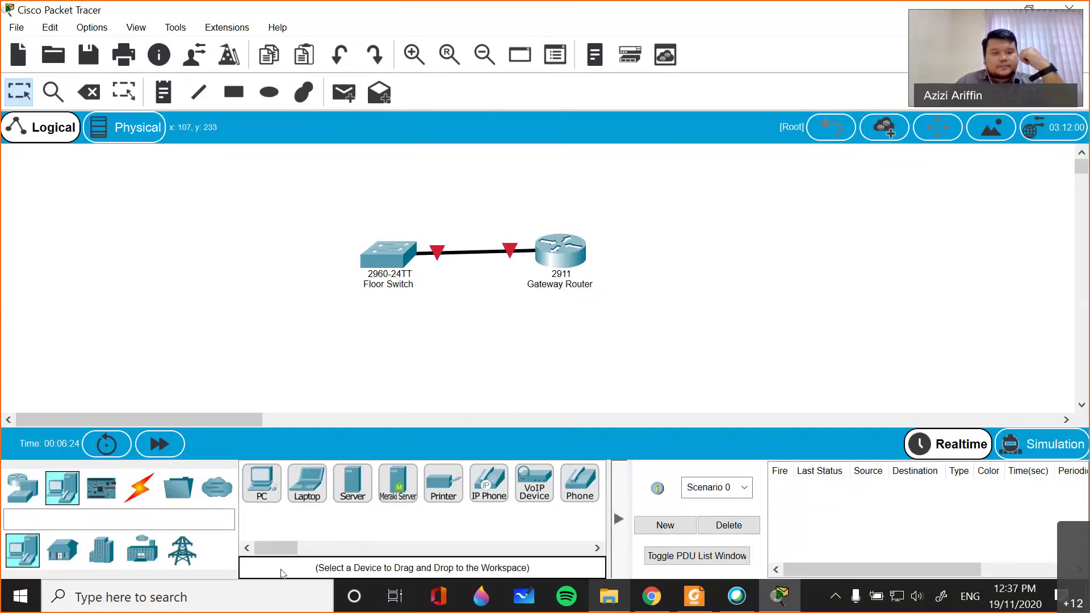
# - Place a PC-PT above-left of the Floor Switch and name it 'Workstation 1'
pyautogui.click(267, 487)
pyautogui.click(248, 205)
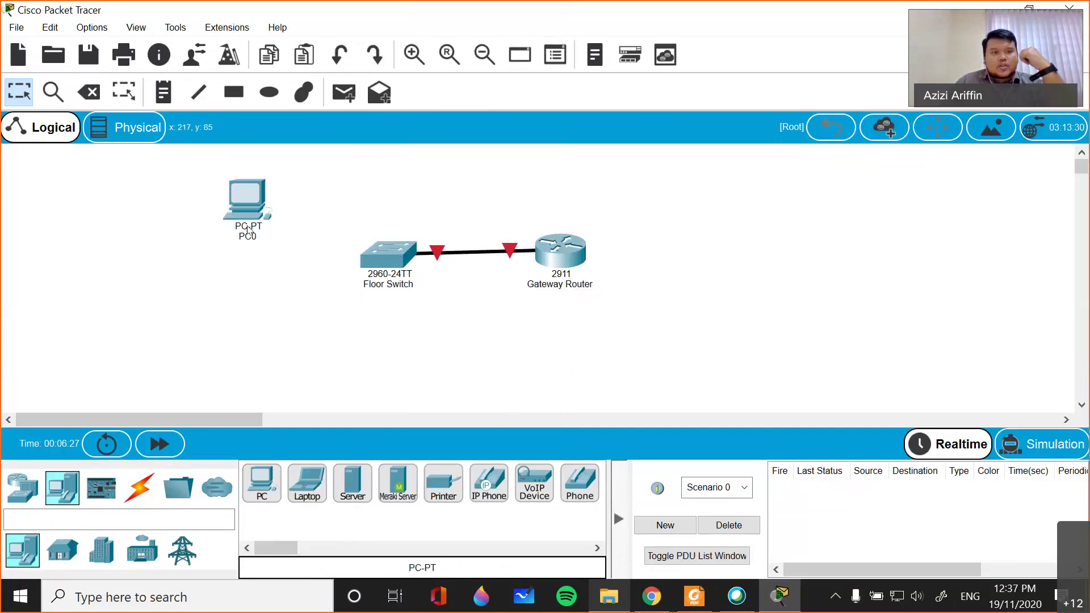
pyautogui.click(247, 235)
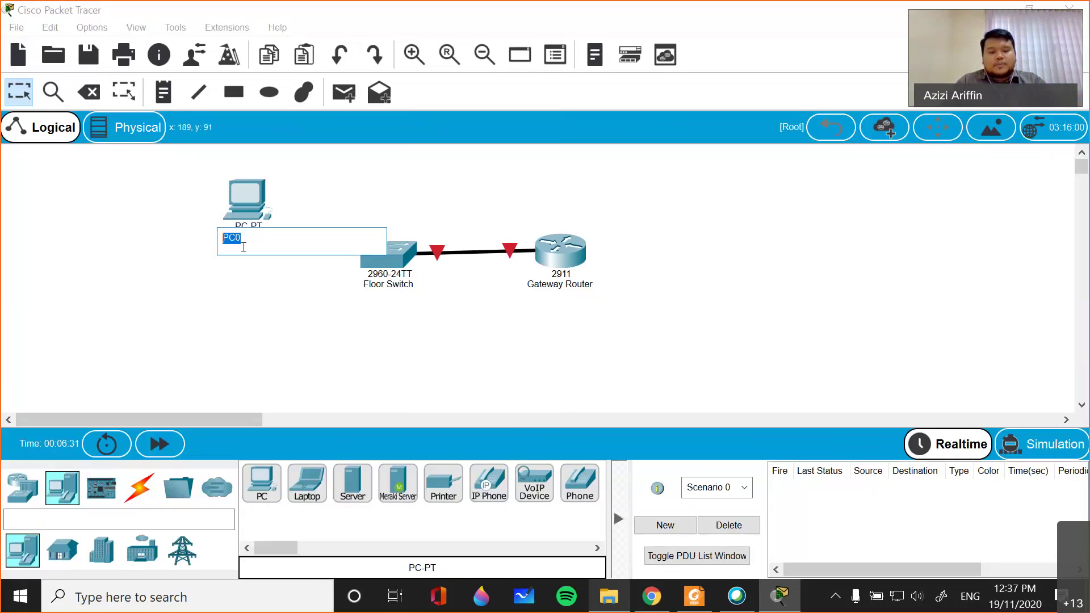
pyautogui.write('P')
pyautogui.press('BackSpace')
pyautogui.write('Workstation')
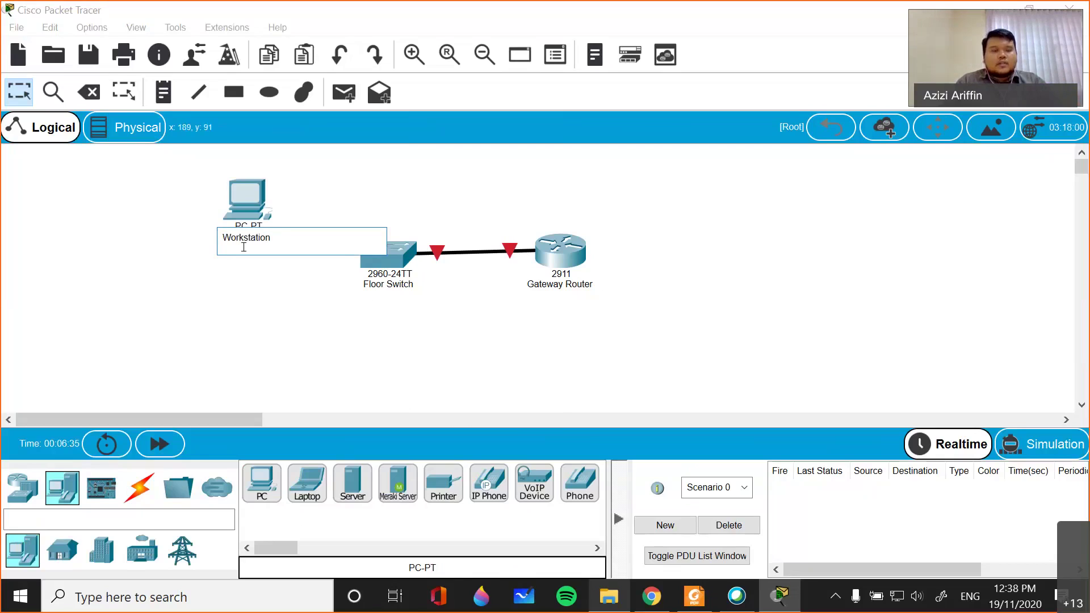
pyautogui.write(' 1')
pyautogui.click(227, 316)
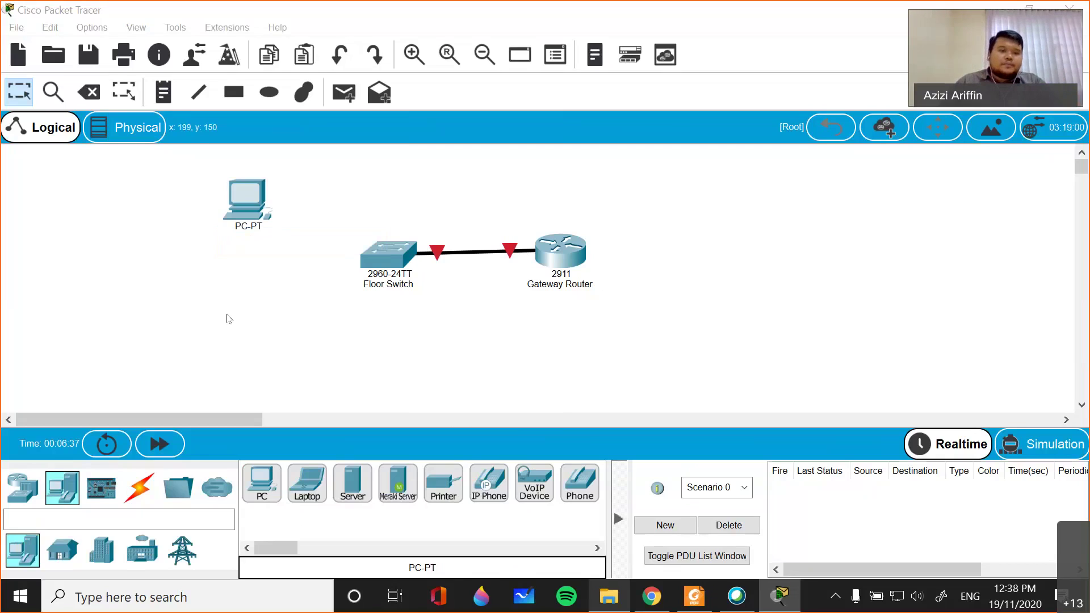
pyautogui.moveTo(251, 206); pyautogui.dragTo(224, 197)
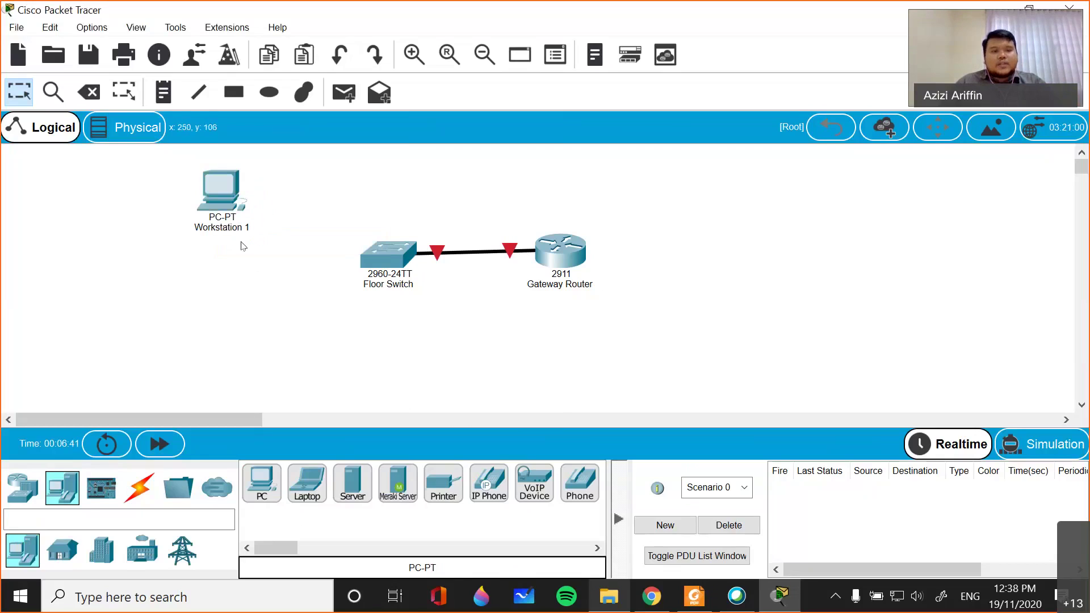
pyautogui.moveTo(222, 189); pyautogui.dragTo(232, 202)
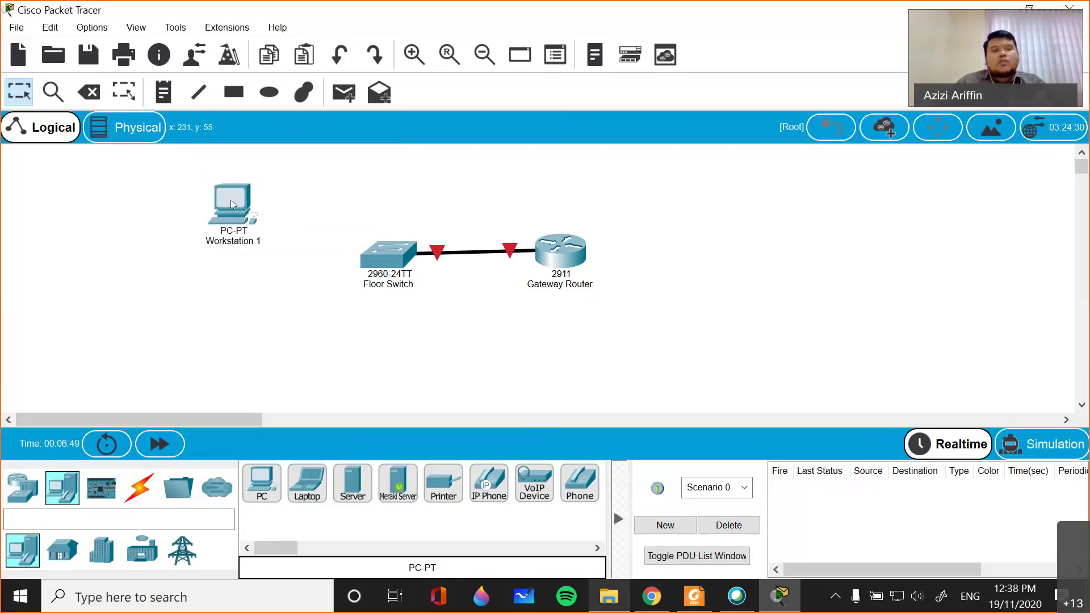
pyautogui.moveTo(230, 200); pyautogui.dragTo(240, 205)
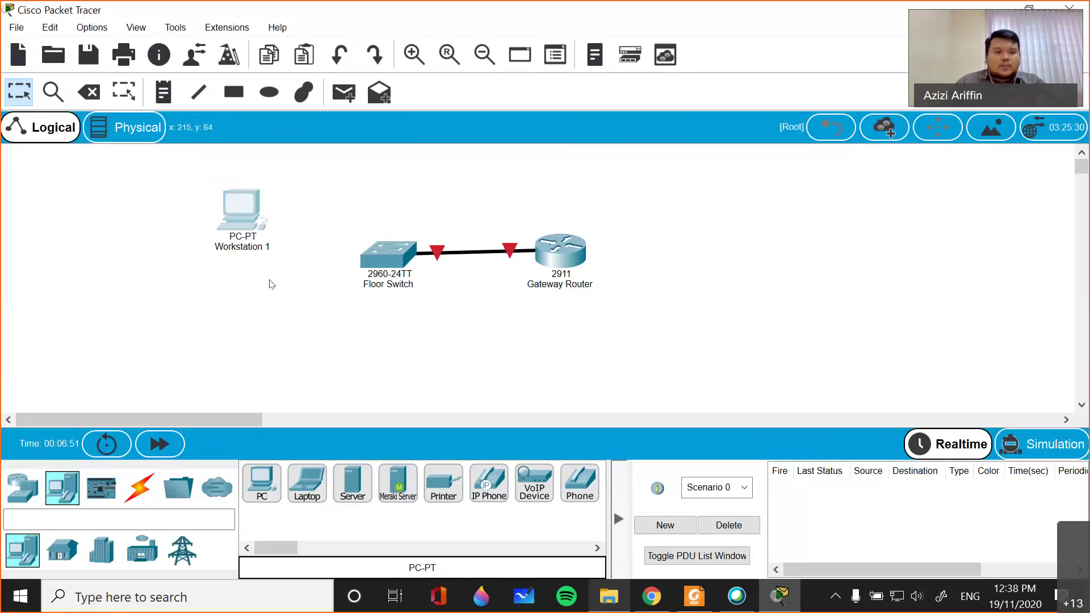
# - Place a Laptop-PT below Workstation 1 and name it 'Mobile Workstation'
pyautogui.click(307, 494)
pyautogui.click(119, 357)
pyautogui.moveTo(115, 365); pyautogui.dragTo(102, 353)
pyautogui.click(108, 381)
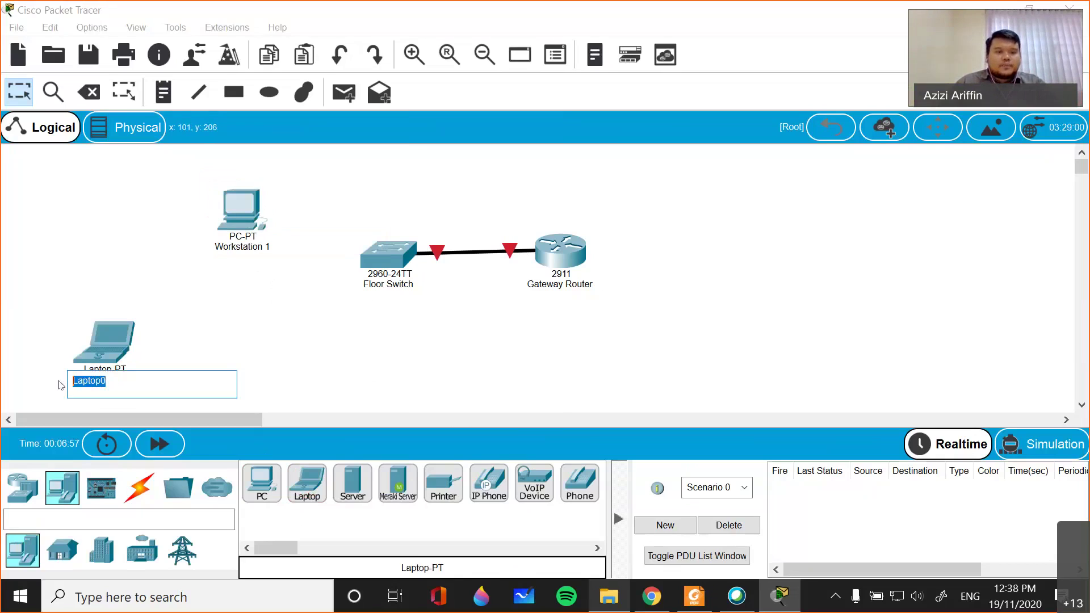
pyautogui.write('Workstation')
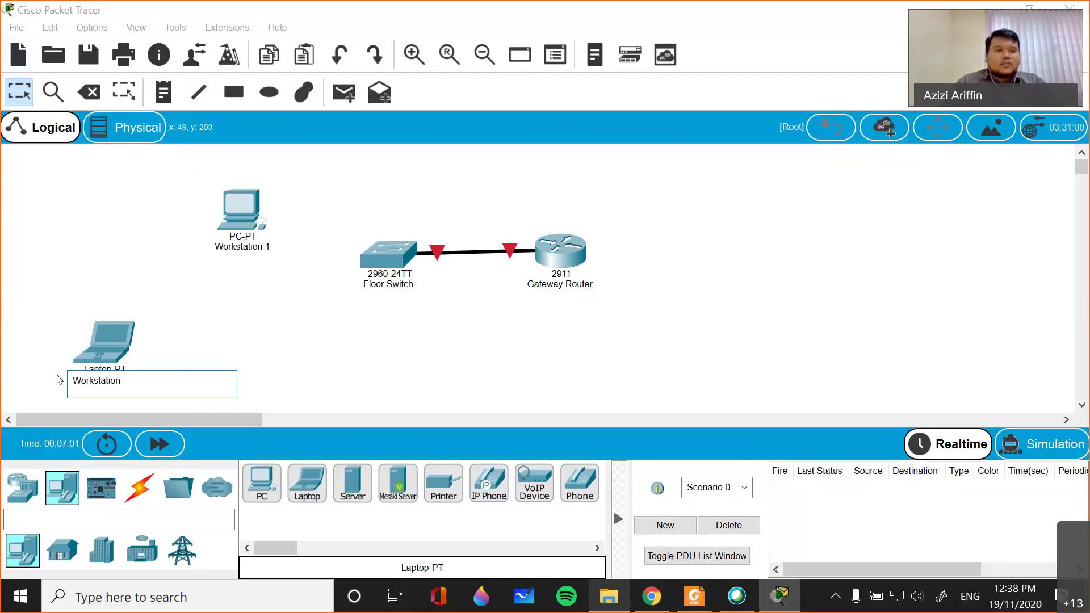
pyautogui.press('Home')
pyautogui.write('Mobile')
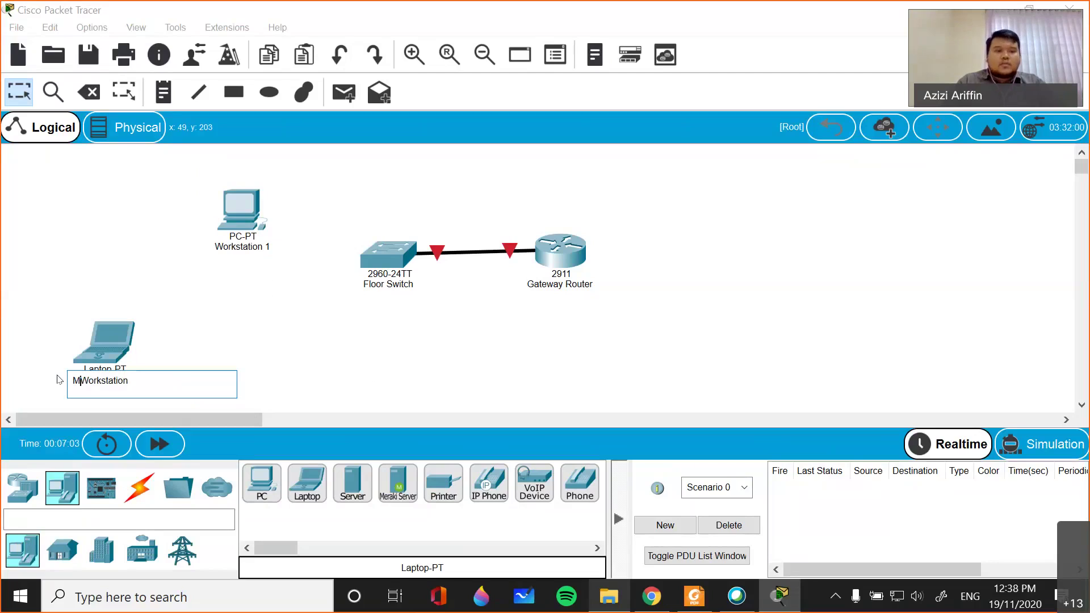
pyautogui.click(297, 348)
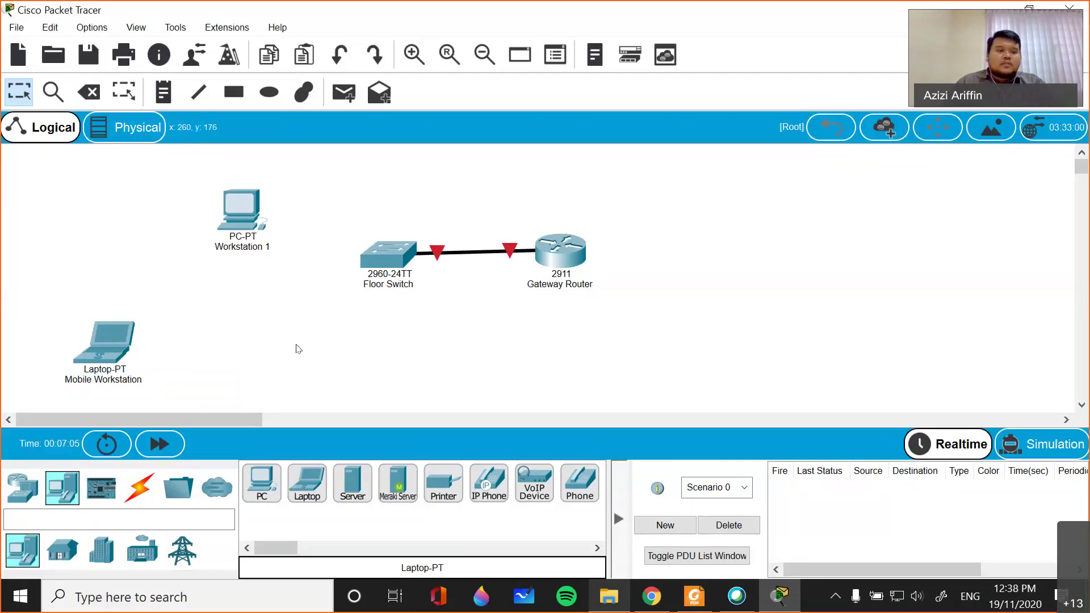
pyautogui.moveTo(107, 344); pyautogui.dragTo(124, 335)
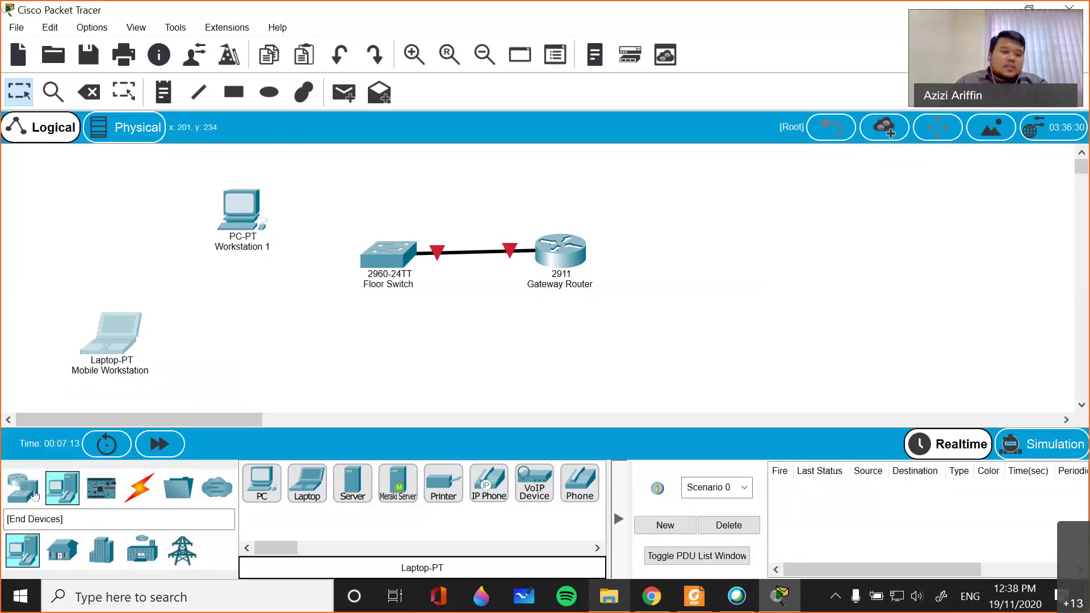
# - Place an AccessPoint-PT (Access Point0) from Wireless Devices below Workstation 1
pyautogui.click(22, 541)
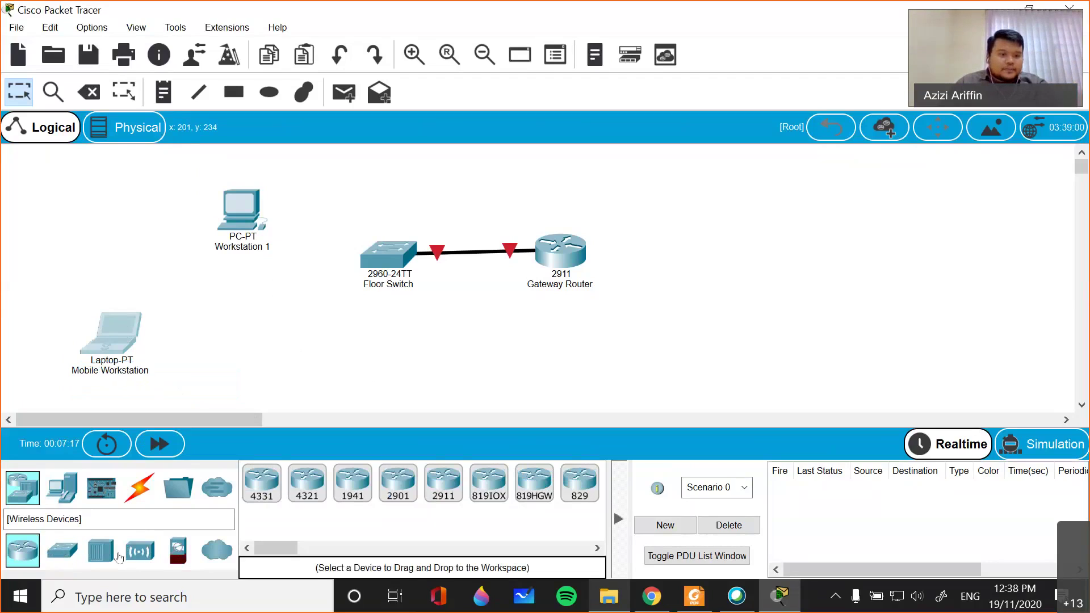
pyautogui.click(145, 552)
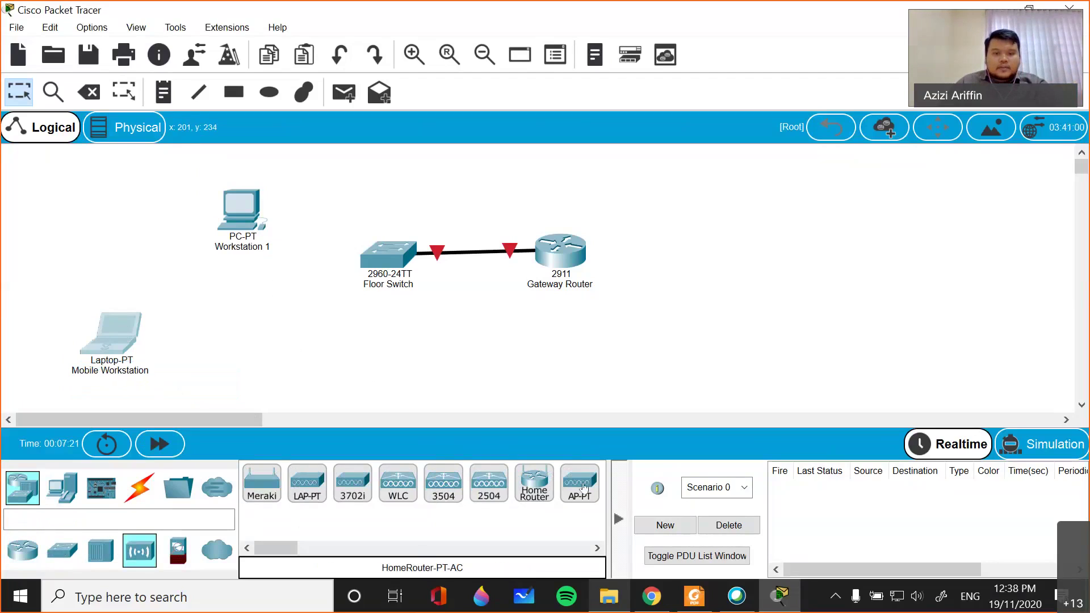
pyautogui.click(261, 351)
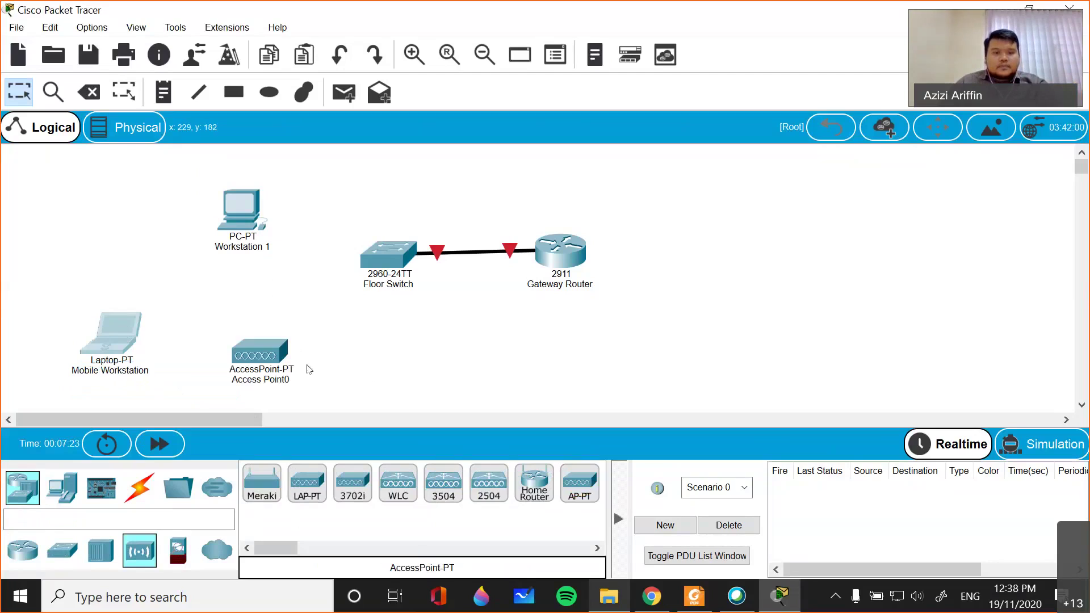
pyautogui.moveTo(254, 350); pyautogui.dragTo(249, 316)
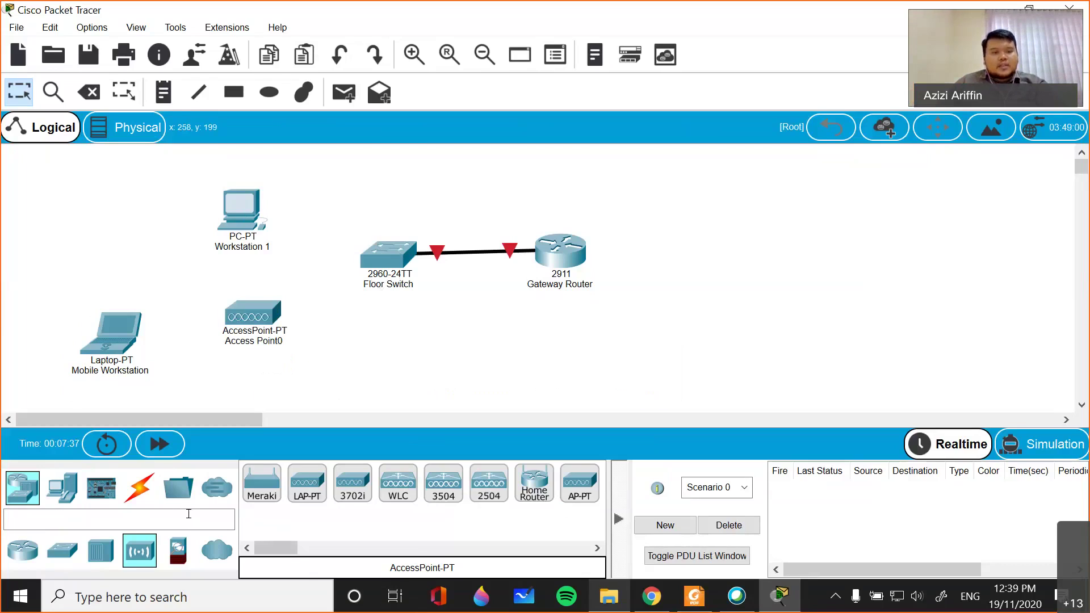
# - Cable the Floor Switch to Workstation 1's FastEthernet0 with copper straight-through
pyautogui.click(139, 487)
pyautogui.click(353, 482)
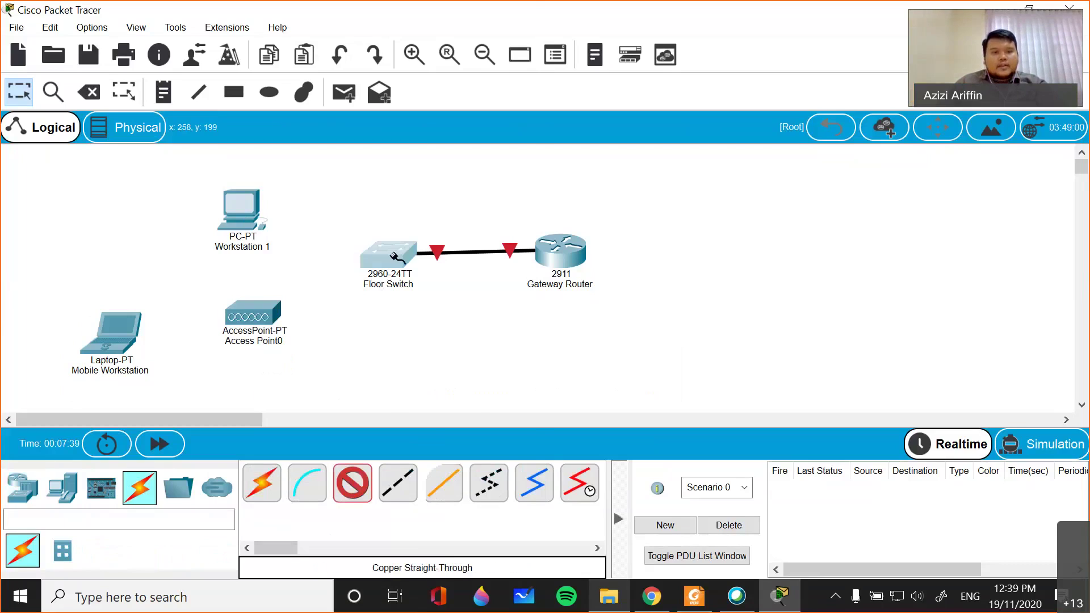
pyautogui.click(393, 256)
pyautogui.click(431, 63)
pyautogui.click(246, 221)
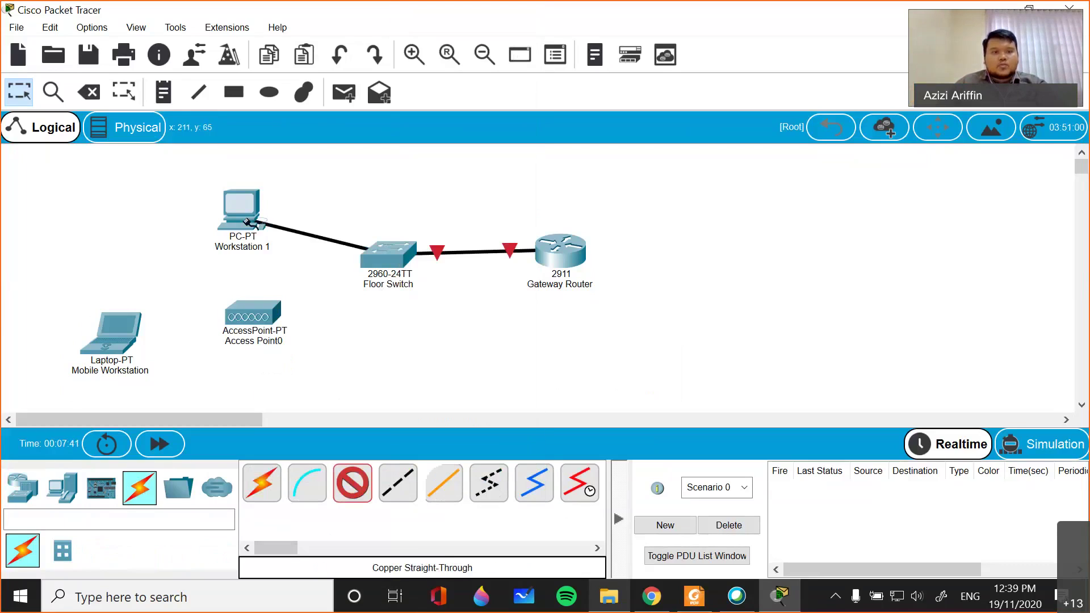
pyautogui.click(246, 221)
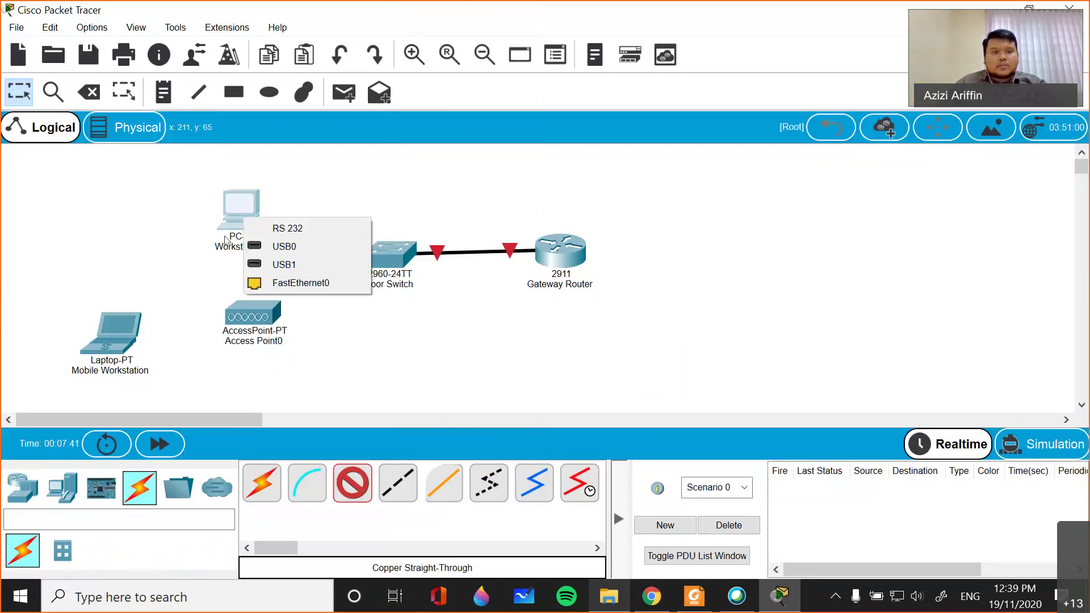
pyautogui.click(303, 282)
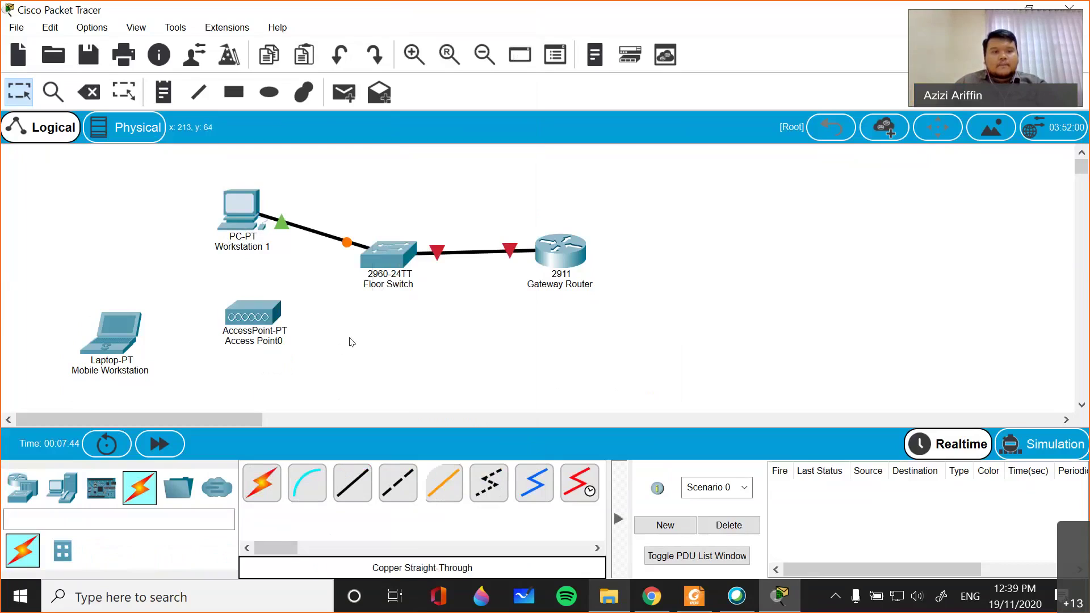
# - Cable Floor Switch FastEthernet0/4 to Access Point0 Port 0 with copper straight-through
pyautogui.click(352, 485)
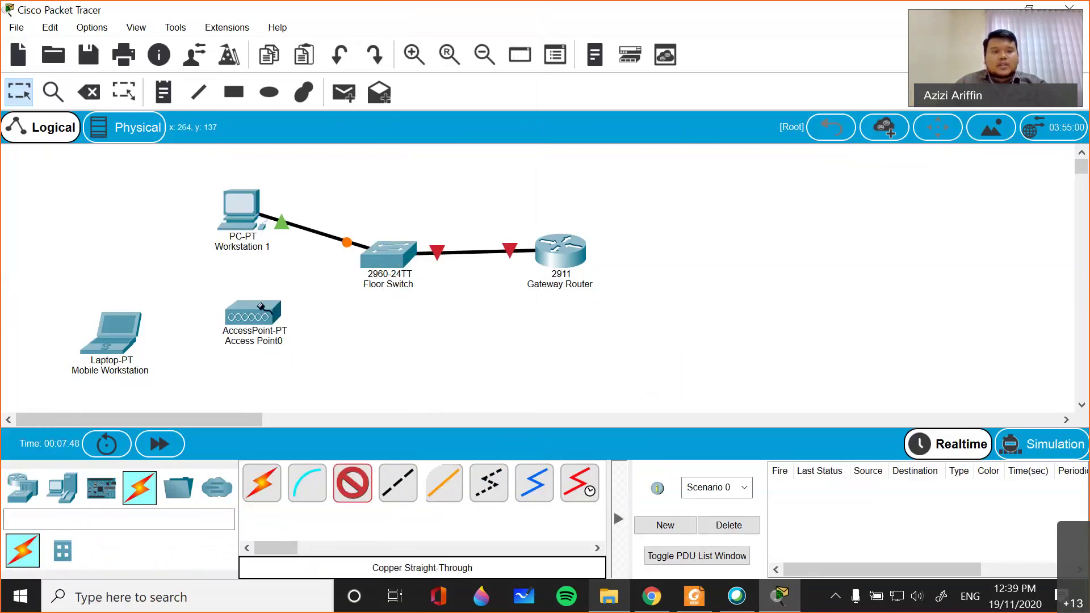
pyautogui.click(352, 484)
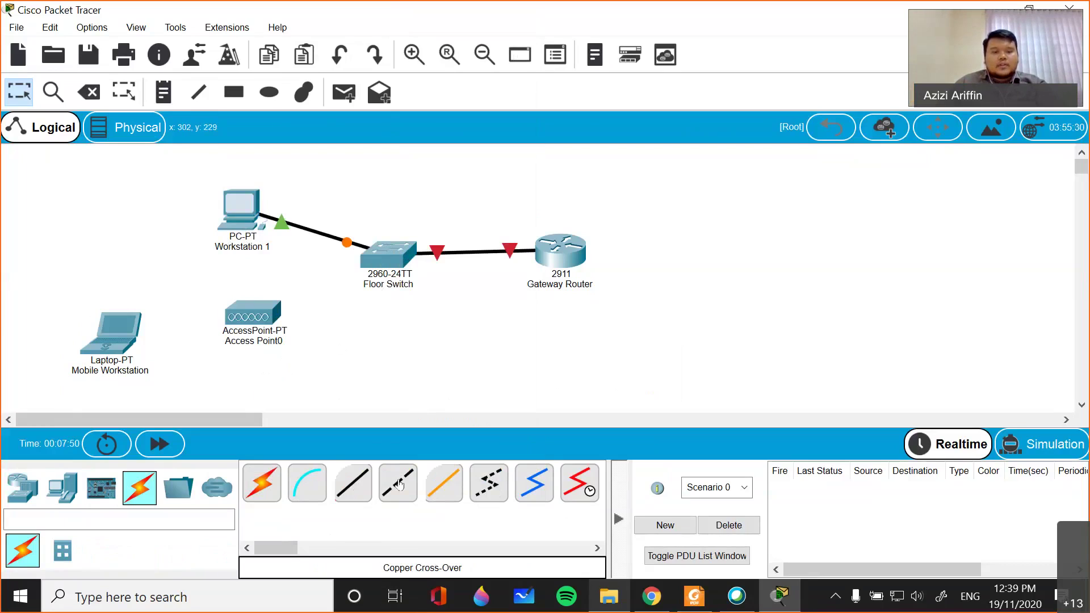
pyautogui.click(342, 485)
pyautogui.click(388, 253)
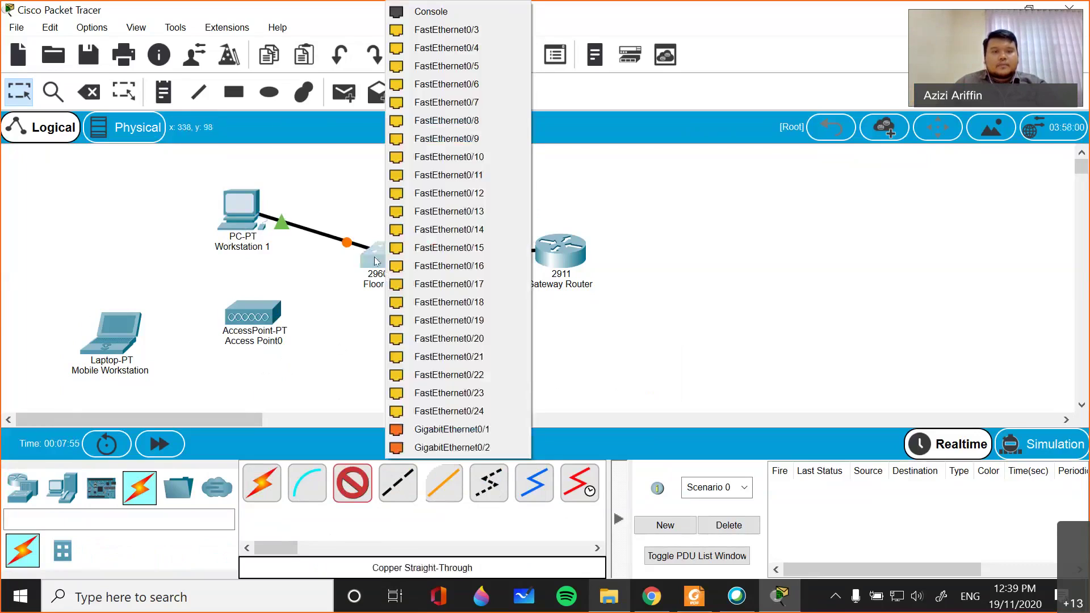
pyautogui.click(449, 84)
pyautogui.click(258, 318)
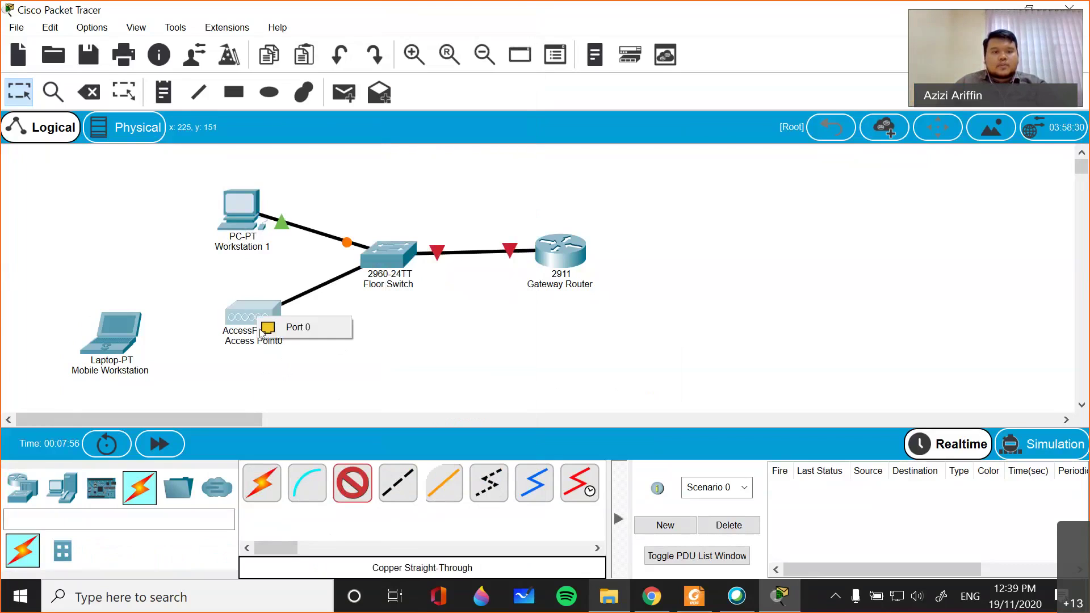
pyautogui.click(295, 339)
pyautogui.moveTo(268, 314); pyautogui.dragTo(255, 327)
pyautogui.moveTo(161, 279); pyautogui.dragTo(206, 357)
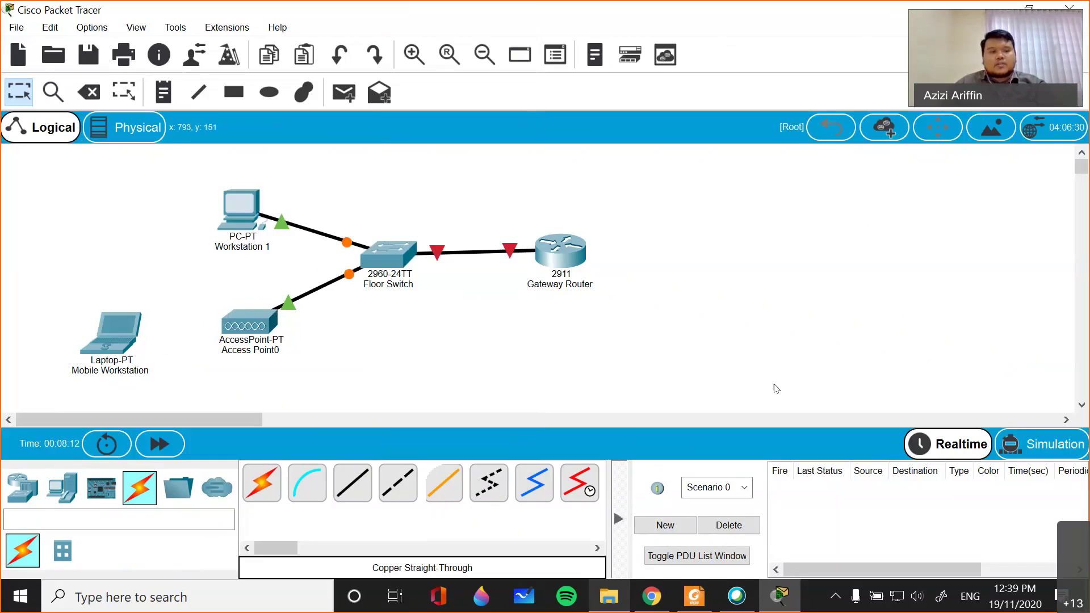
pyautogui.click(22, 487)
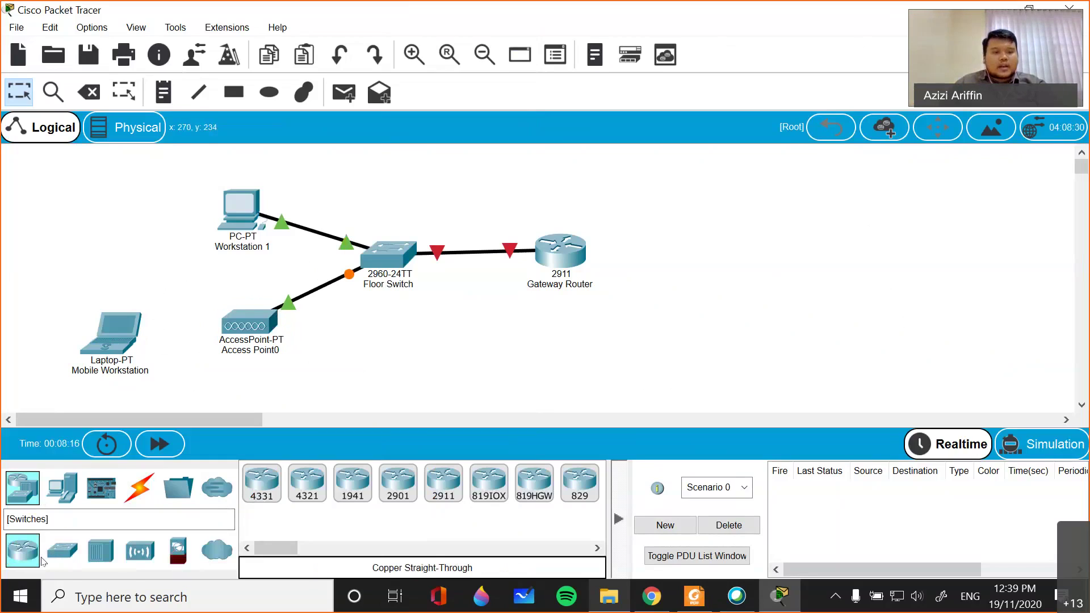
# - Place an ISR4331 router right of the Gateway Router and name it Internet Service Provider
pyautogui.click(261, 486)
pyautogui.click(756, 295)
pyautogui.click(754, 283)
pyautogui.write('ISP')
pyautogui.press('BackSpace')
pyautogui.press('BackSpace')
pyautogui.press('BackSpace')
pyautogui.write('Inter')
pyautogui.write('s')
pyautogui.write('net Service Pr')
pyautogui.write('ovider')
pyautogui.press('Return')
# - Nudge the Internet Service Provider router slightly left and select it
pyautogui.moveTo(767, 250); pyautogui.dragTo(749, 254)
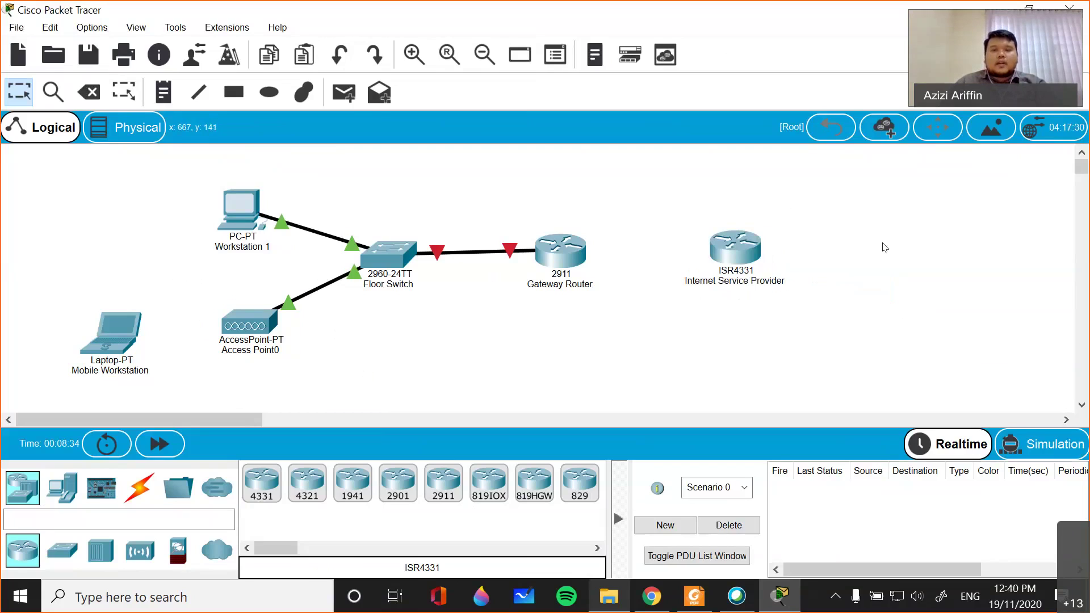
pyautogui.moveTo(674, 161); pyautogui.dragTo(1056, 382)
pyautogui.click(382, 329)
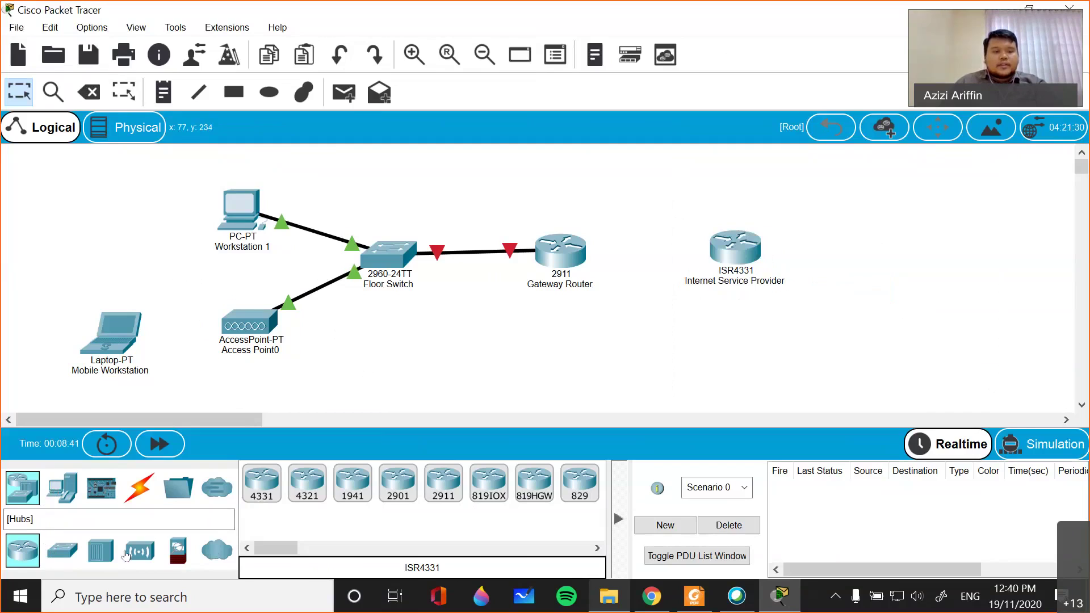
# - Place a Server-PT (Server0) just right of the Internet Service Provider router
pyautogui.click(63, 492)
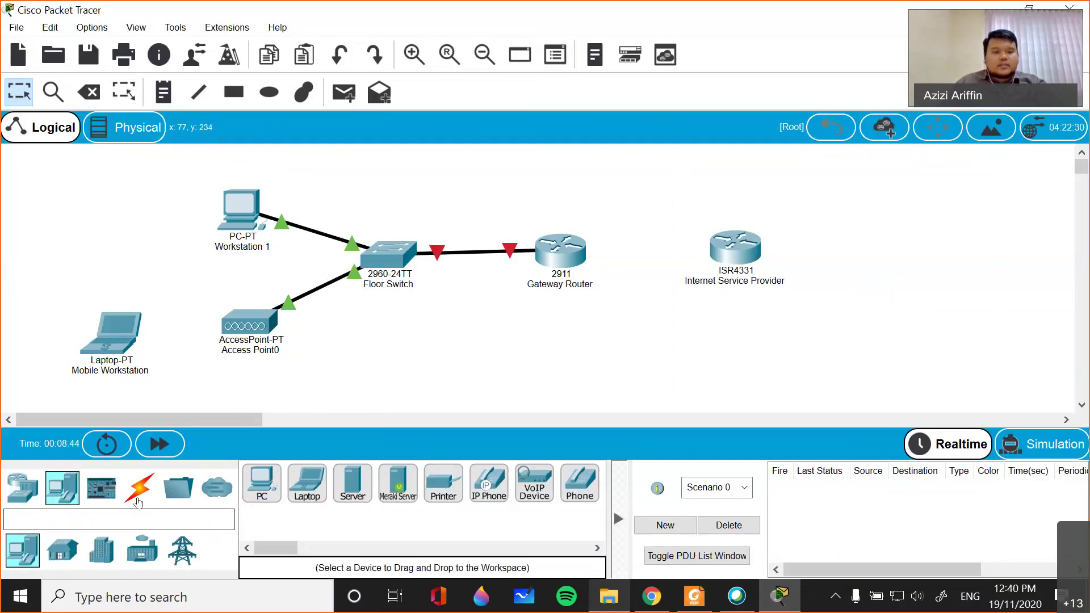
pyautogui.click(352, 482)
pyautogui.click(874, 251)
pyautogui.moveTo(875, 251); pyautogui.dragTo(865, 248)
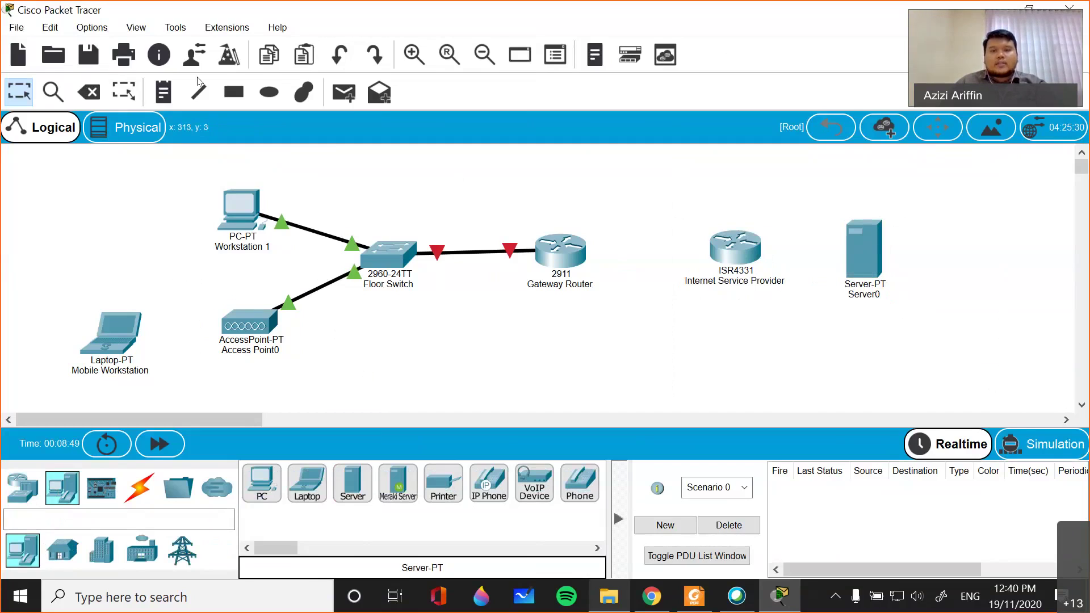
# - Cross-over cable Gateway Router Gig0/1 to ISP Gig0/0/0, and ISP Gig0/0/1 to Server0 Fa0
pyautogui.click(571, 259)
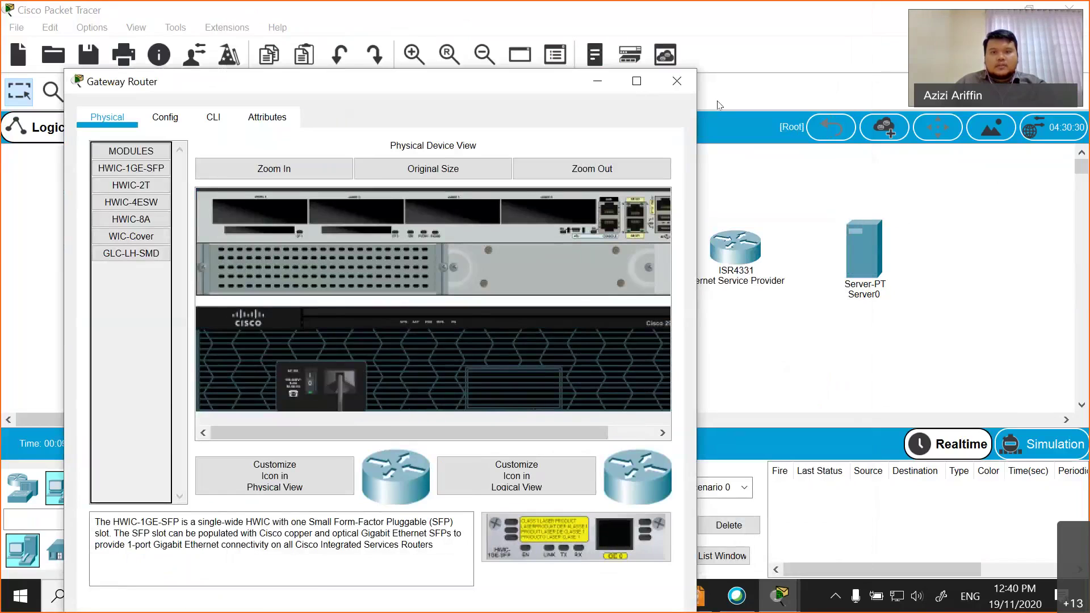
pyautogui.click(675, 76)
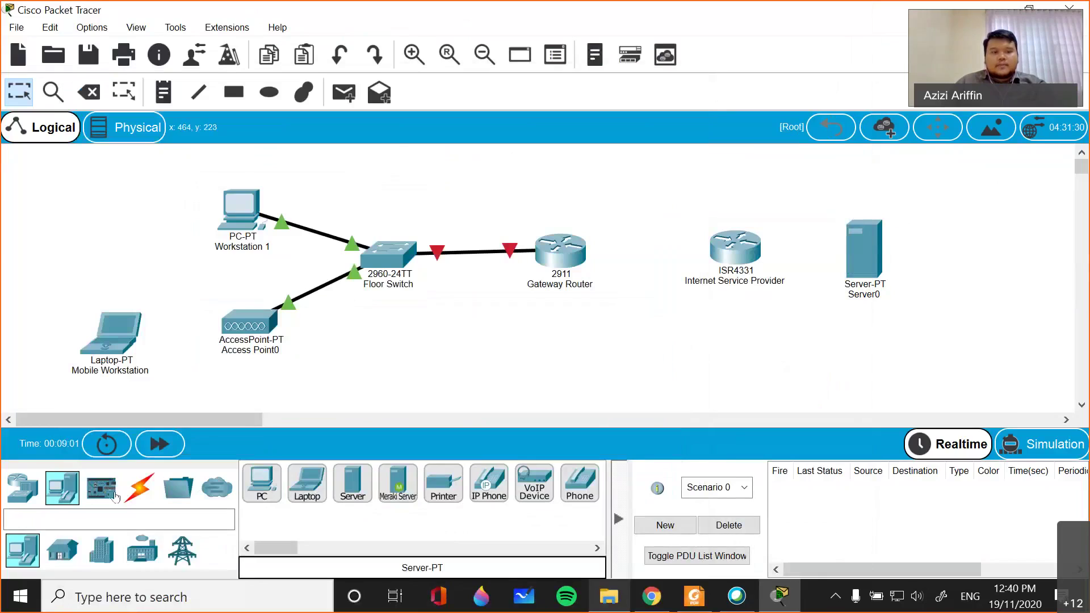
pyautogui.click(139, 487)
pyautogui.click(398, 483)
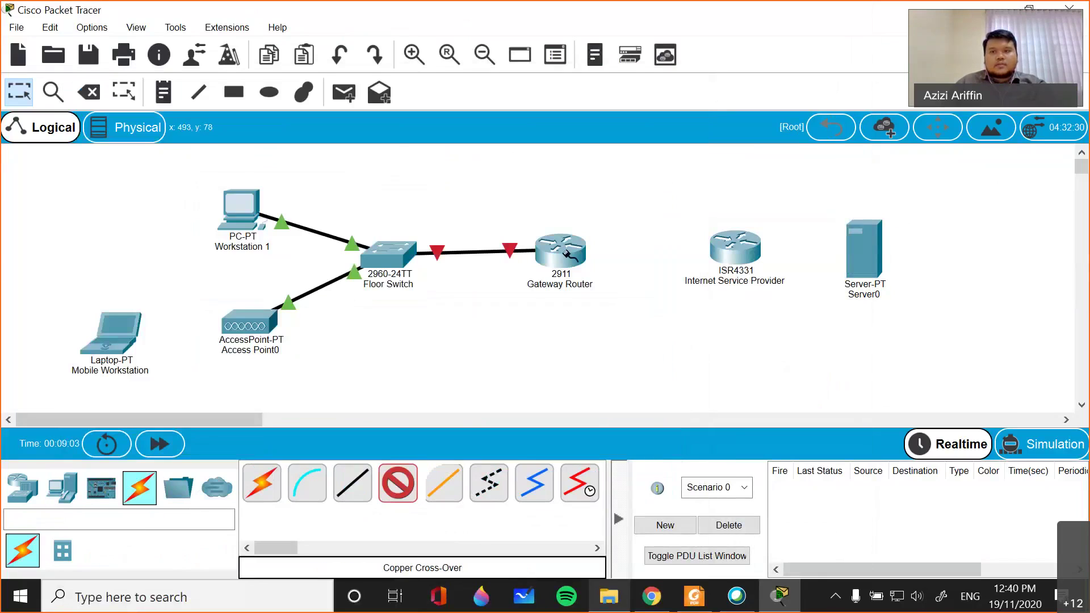
pyautogui.click(559, 252)
pyautogui.click(673, 302)
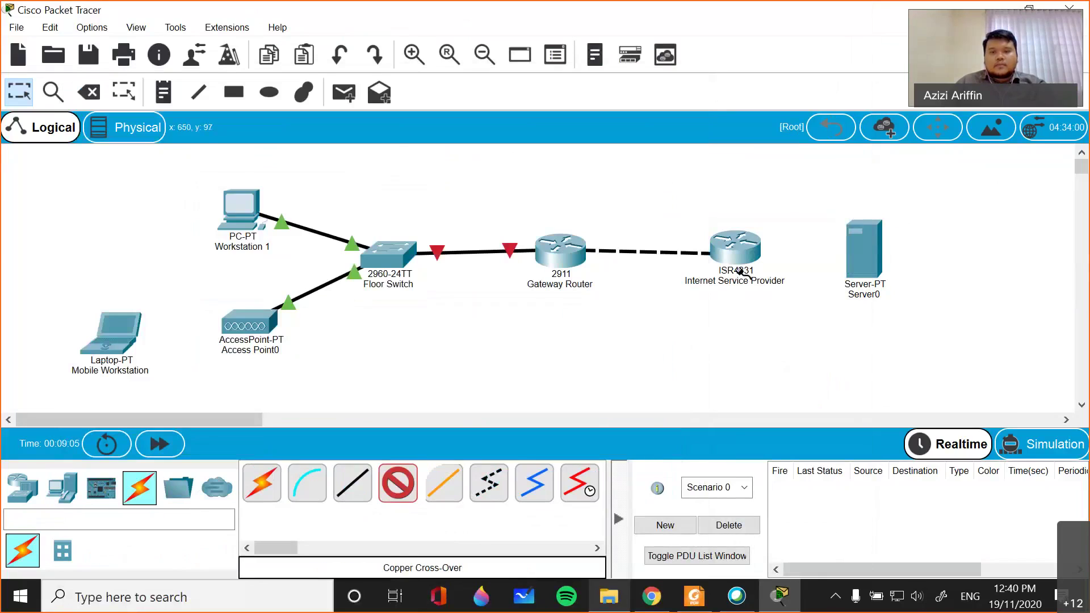
pyautogui.click(726, 252)
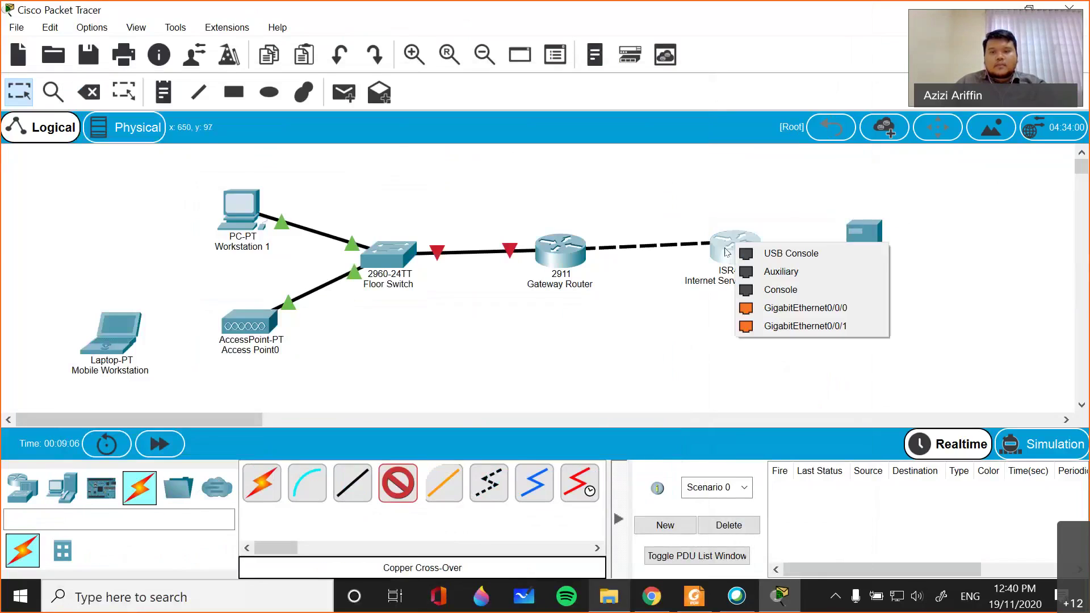
pyautogui.click(816, 317)
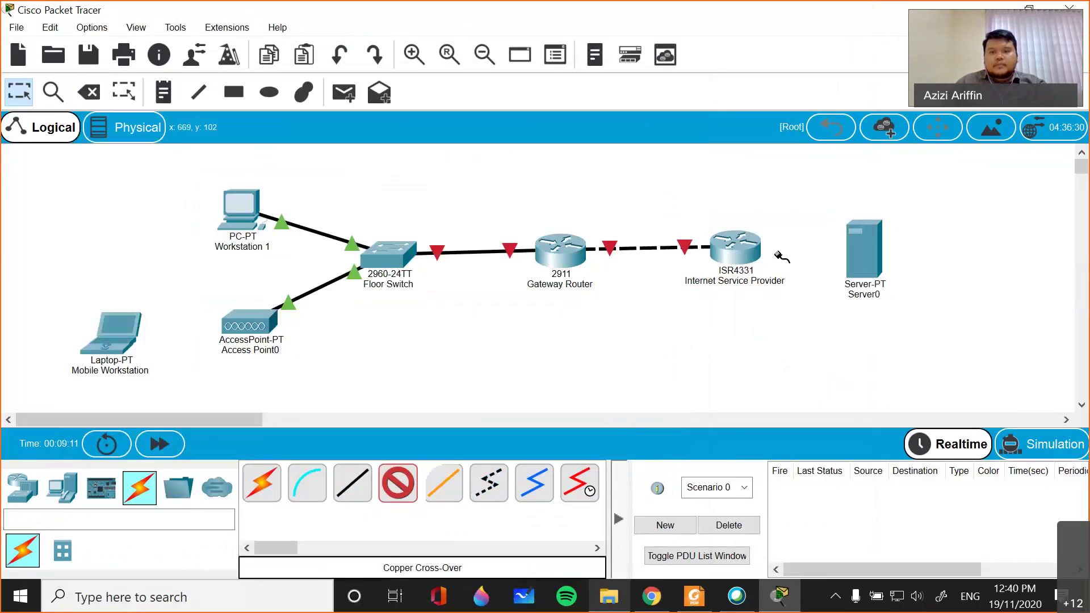
pyautogui.click(737, 251)
pyautogui.click(778, 313)
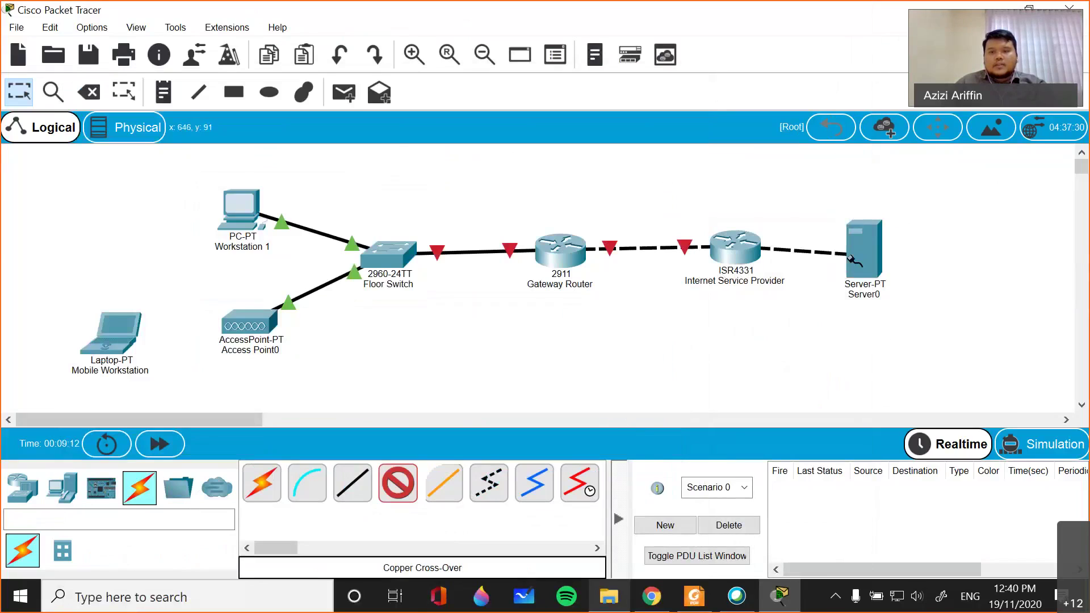
pyautogui.click(859, 253)
pyautogui.click(902, 267)
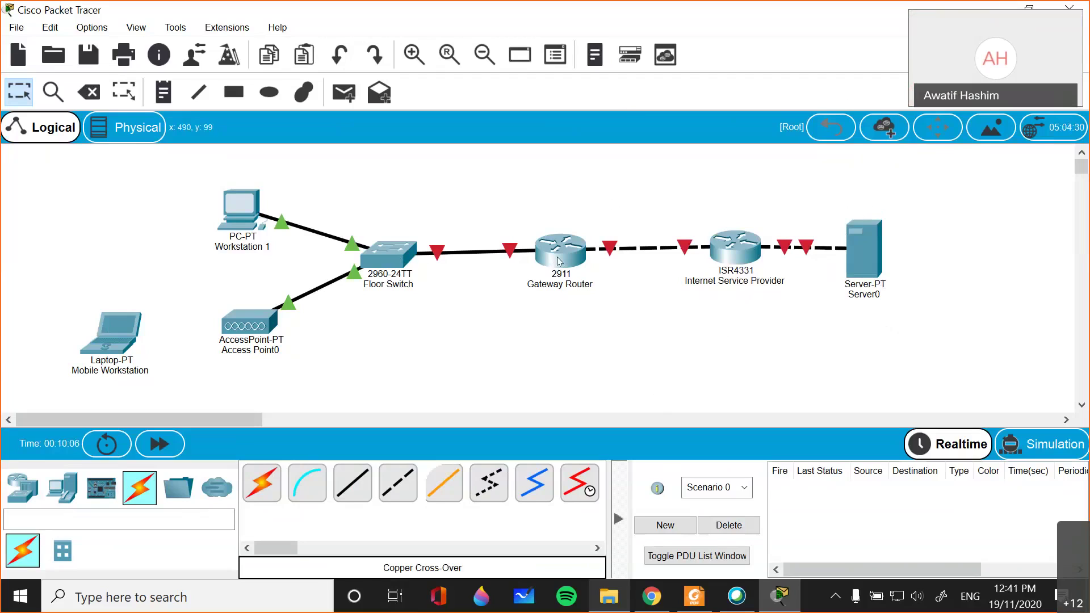
pyautogui.moveTo(559, 261)
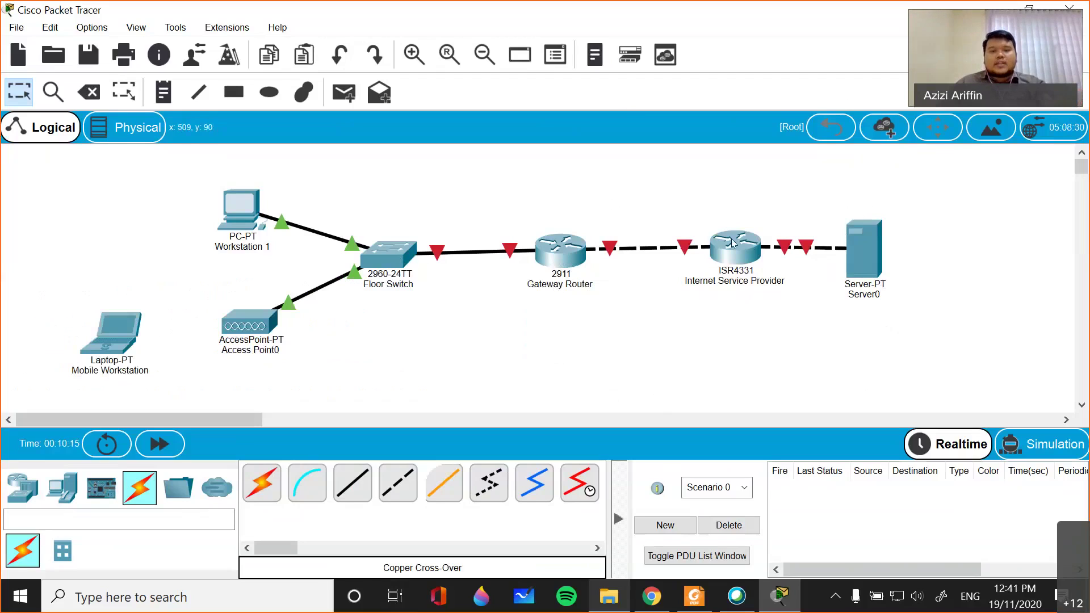
# - Open the 2911 Gateway Router's window, switch its power off, and bring up its CLI
pyautogui.moveTo(644, 165); pyautogui.dragTo(813, 389)
pyautogui.click(806, 393)
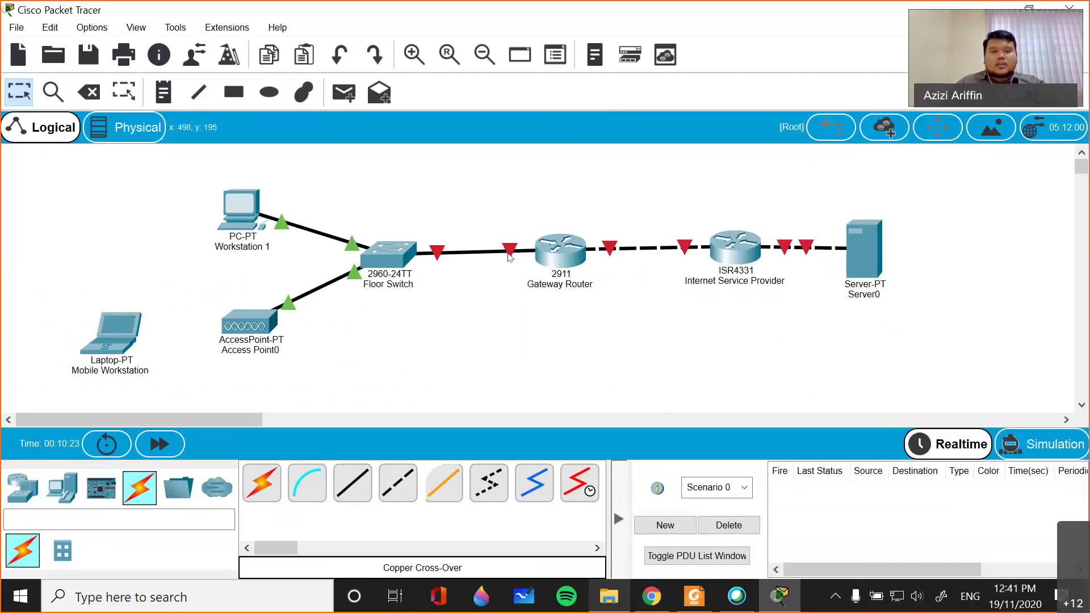
pyautogui.moveTo(510, 255)
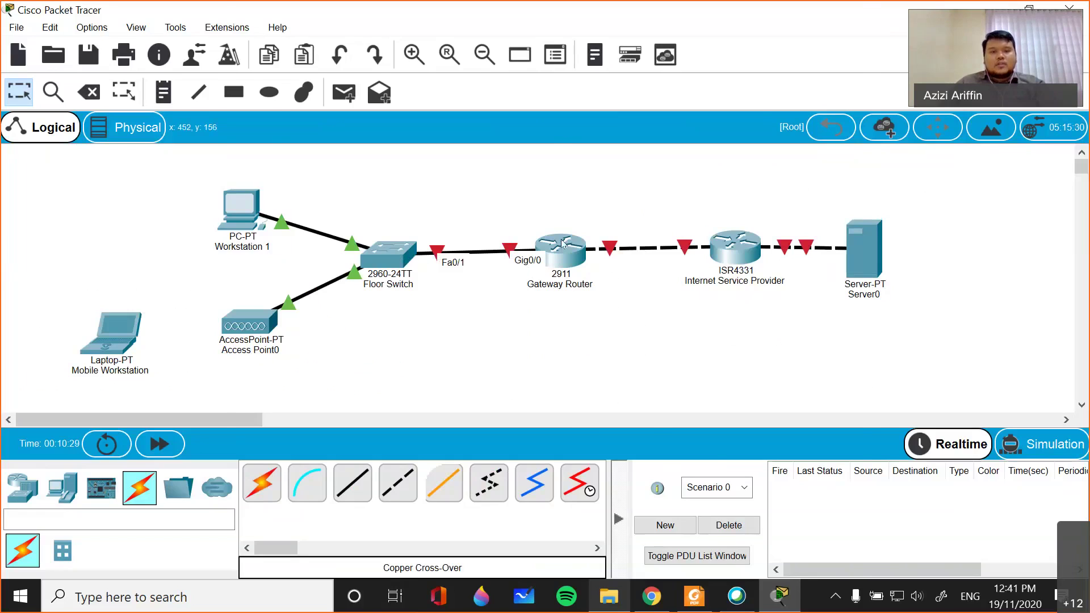
pyautogui.click(563, 246)
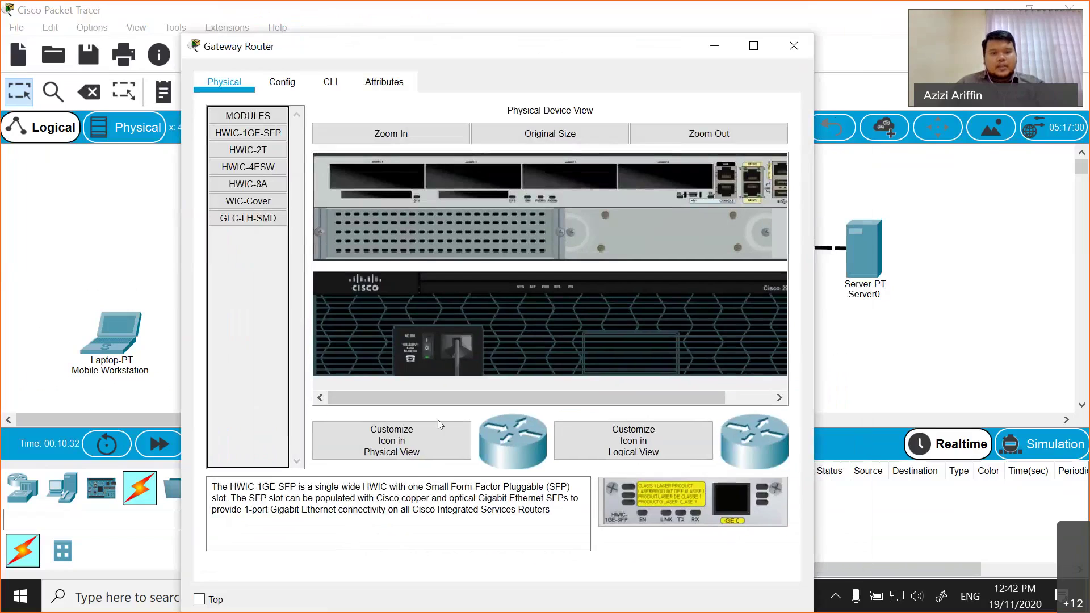
pyautogui.click(429, 351)
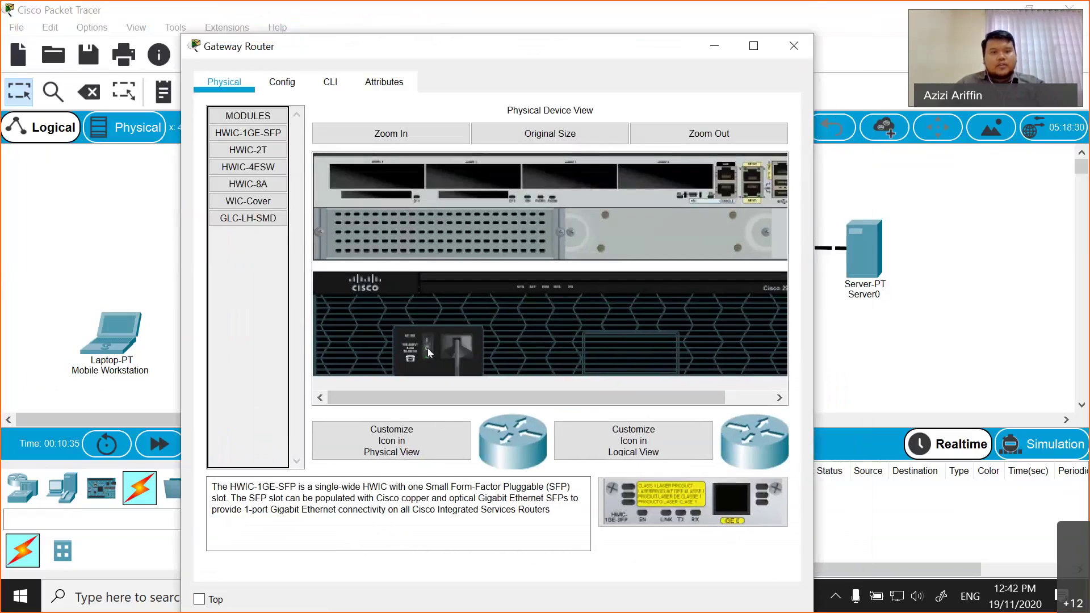
pyautogui.click(331, 81)
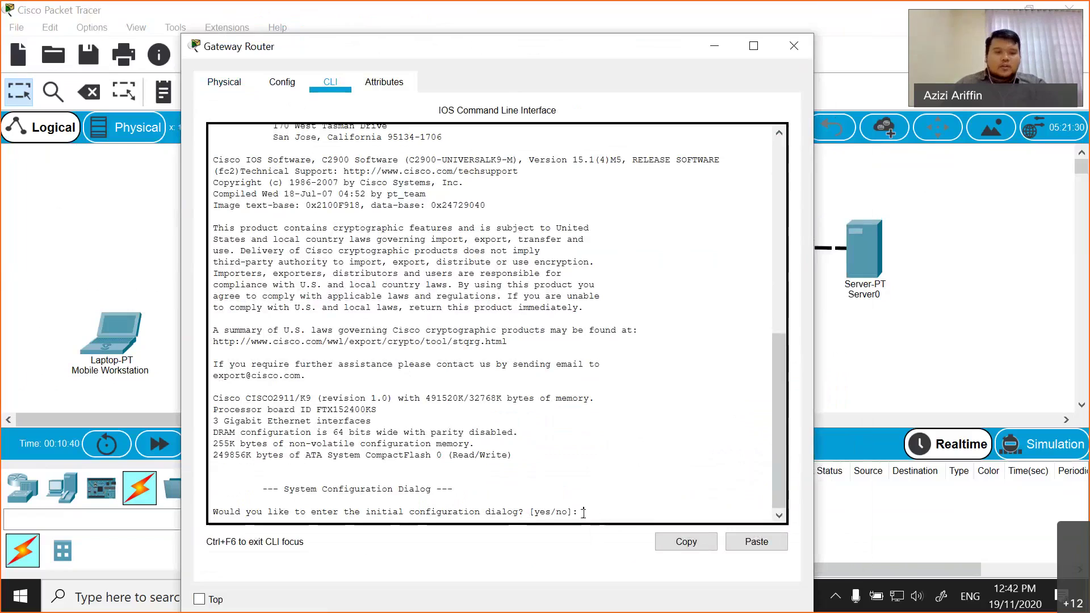
# - Answer 'no' to the initial configuration dialog to reach the Router> prompt
pyautogui.moveTo(583, 513); pyautogui.dragTo(289, 490)
pyautogui.click(430, 493)
pyautogui.write('no')
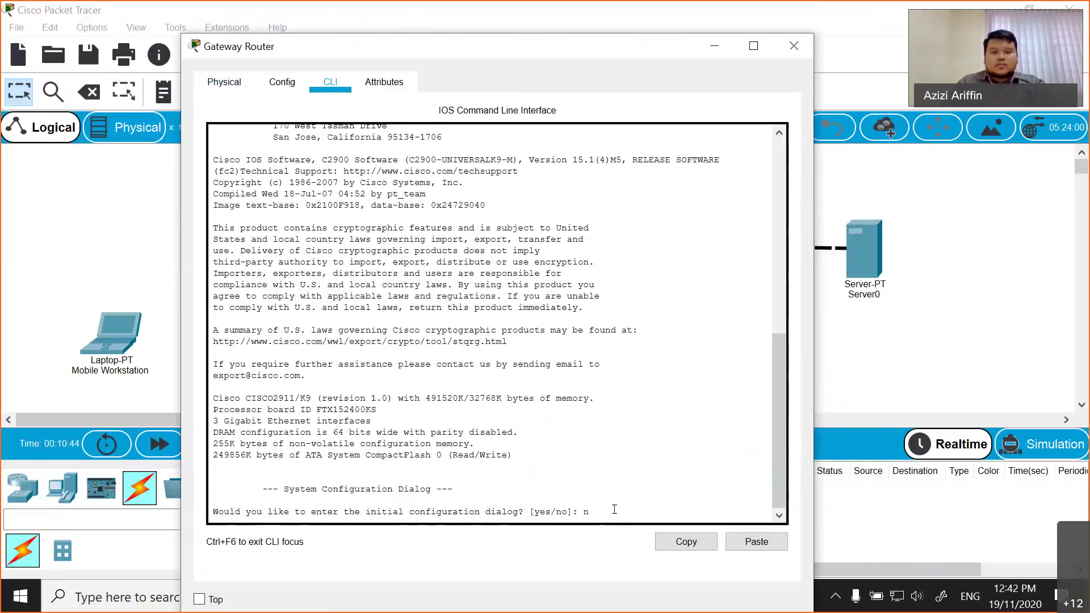
pyautogui.press('Return')
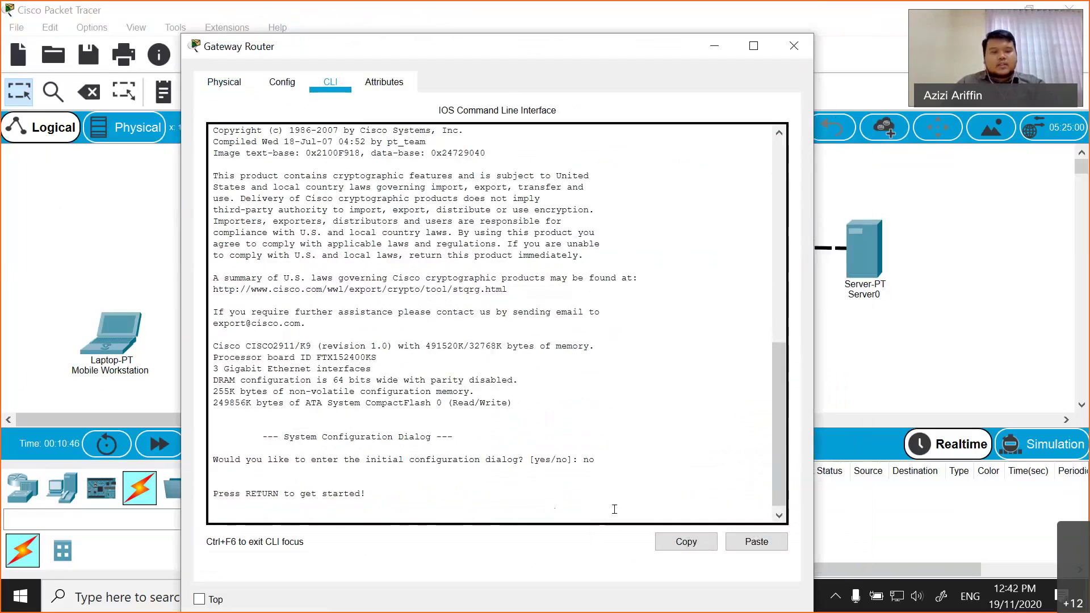
pyautogui.press('Return')
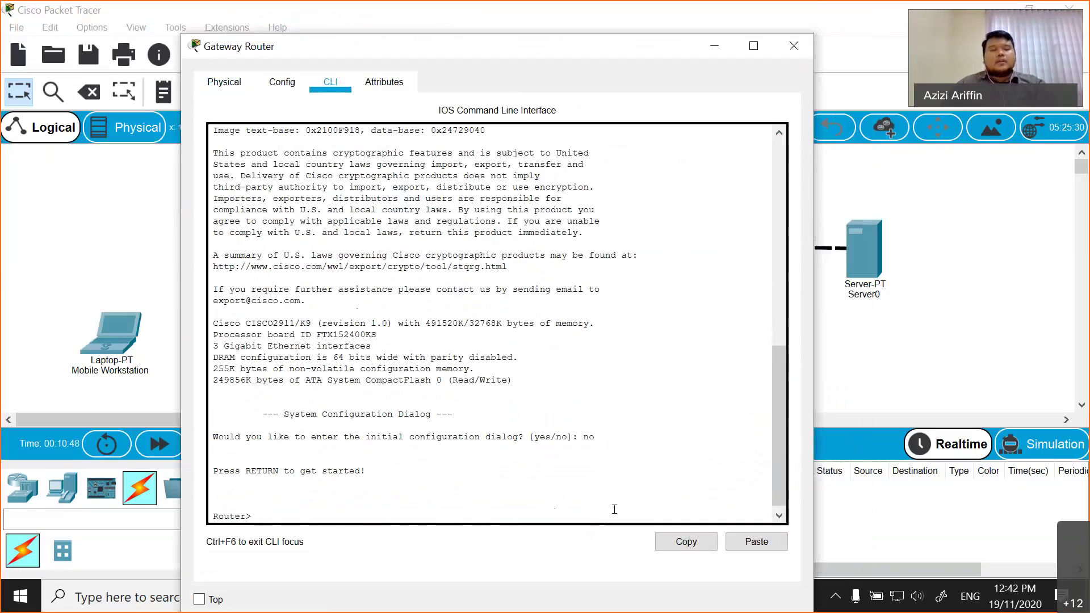
pyautogui.moveTo(252, 516); pyautogui.dragTo(259, 286)
pyautogui.click(260, 286)
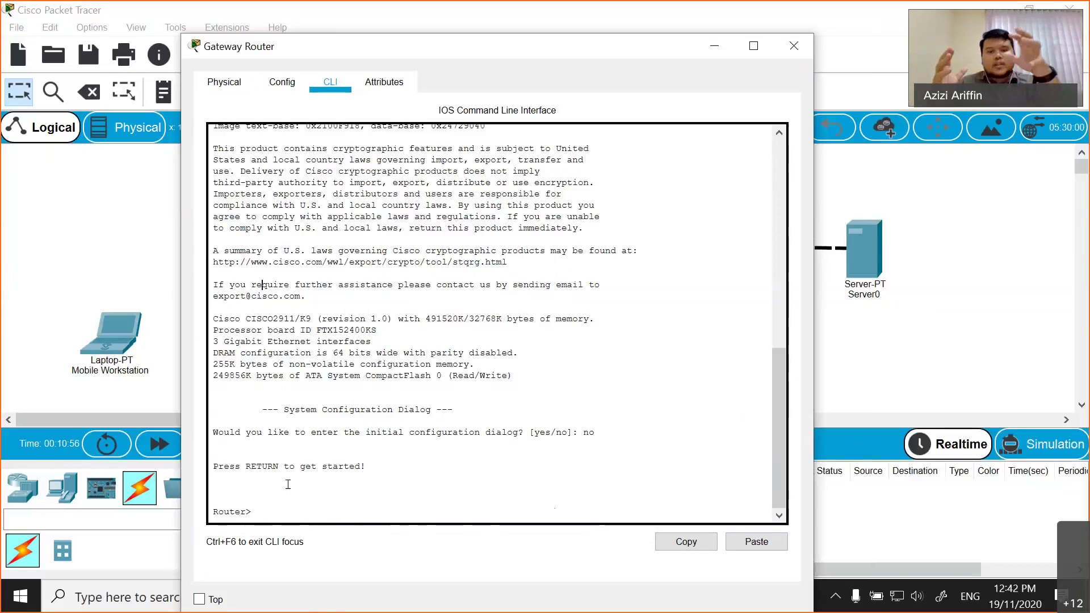
pyautogui.scroll(4, 337, 482)
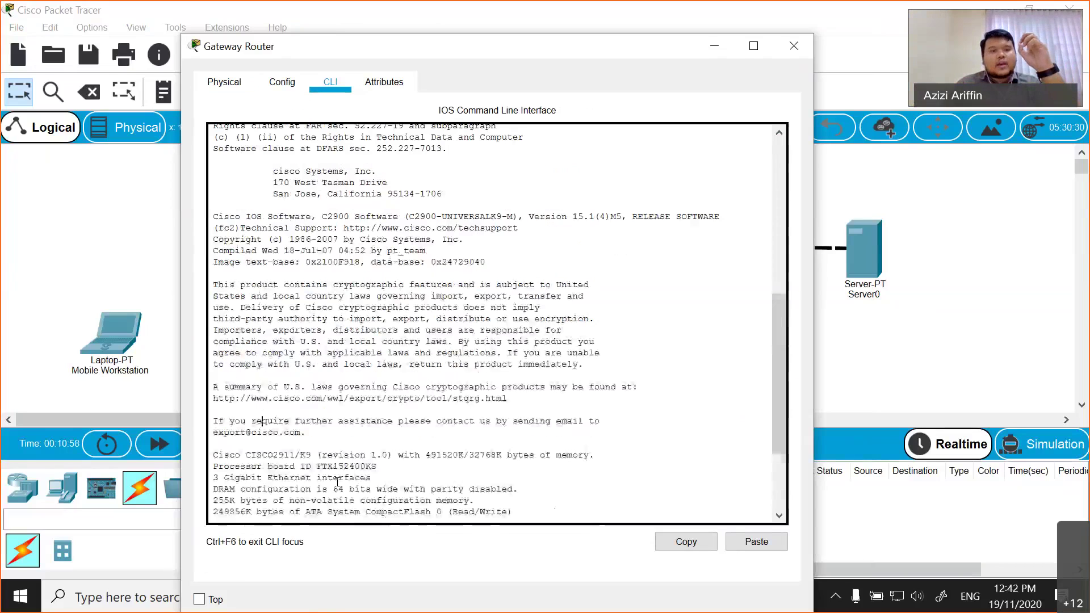
pyautogui.scroll(6, 337, 481)
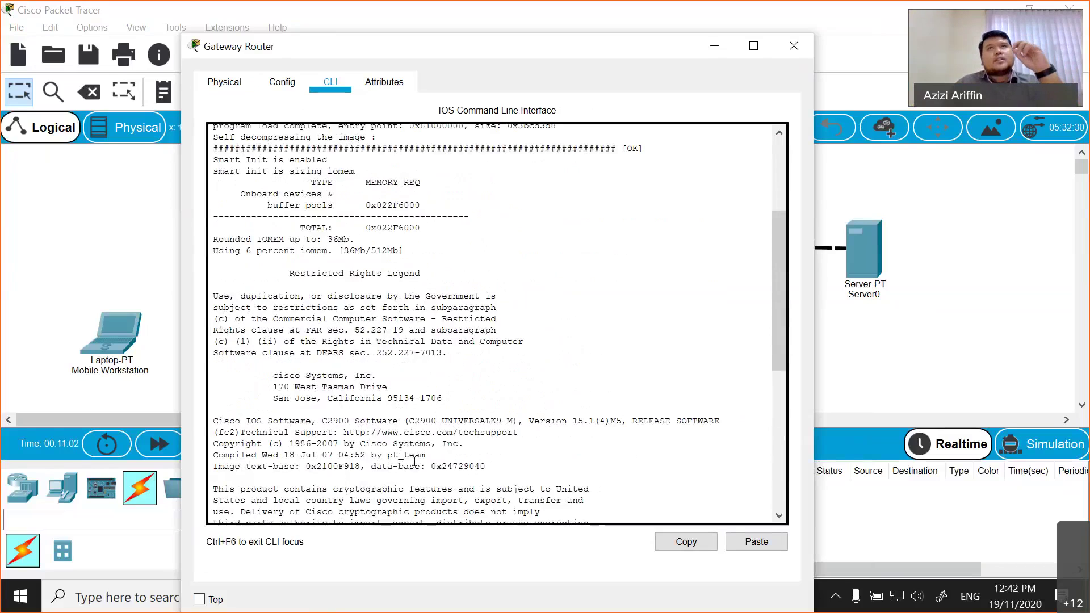
pyautogui.scroll(-10, 412, 469)
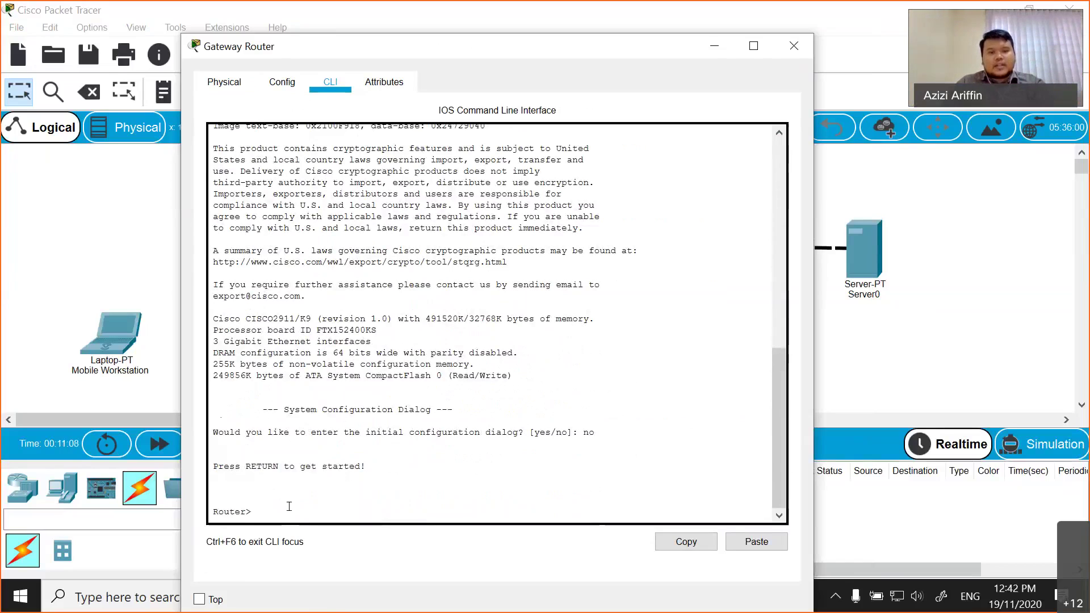
# - Run enable to enter privileged EXEC mode, then list the Exec commands with ?
pyautogui.write('en')
pyautogui.press('Tab')
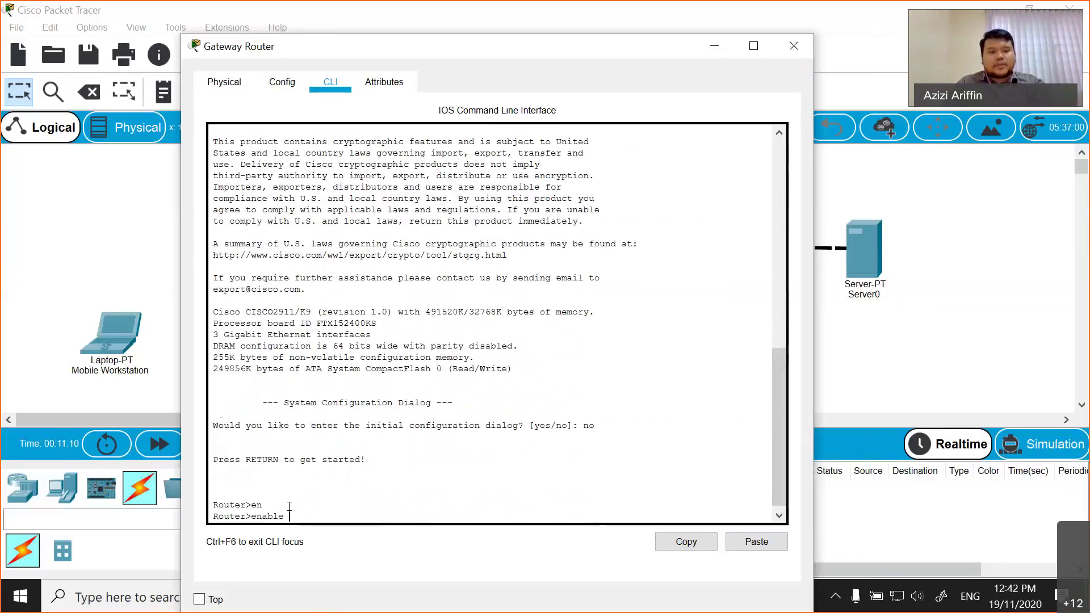
pyautogui.press('BackSpace')
pyautogui.press('BackSpace')
pyautogui.press('BackSpace')
pyautogui.press('BackSpace')
pyautogui.write('a')
pyautogui.press('Tab')
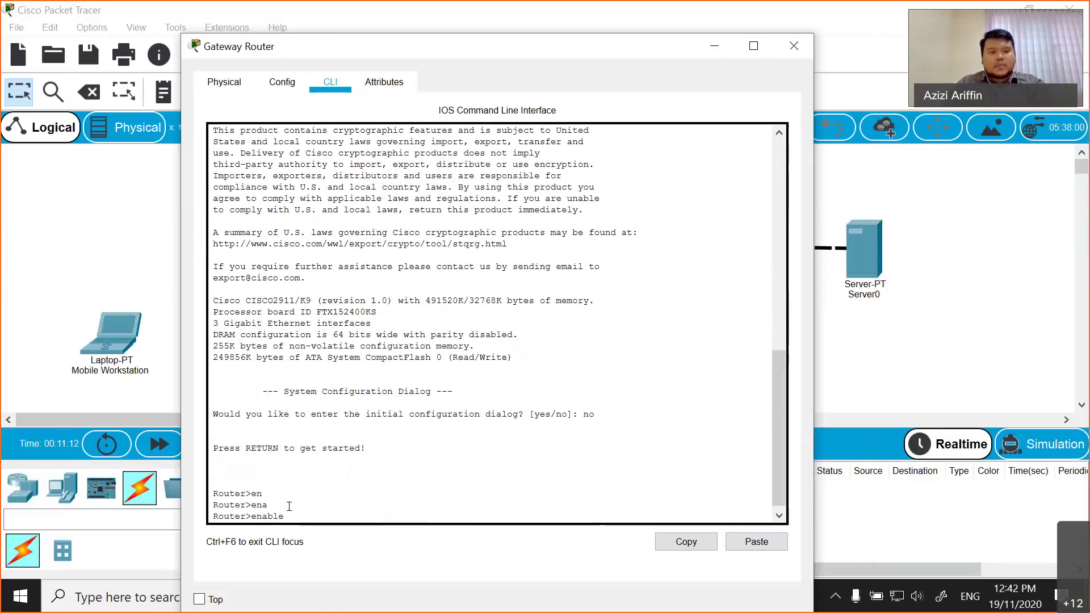
pyautogui.press('BackSpace')
pyautogui.press('BackSpace')
pyautogui.press('BackSpace')
pyautogui.press('BackSpace')
pyautogui.press('BackSpace')
pyautogui.press('BackSpace')
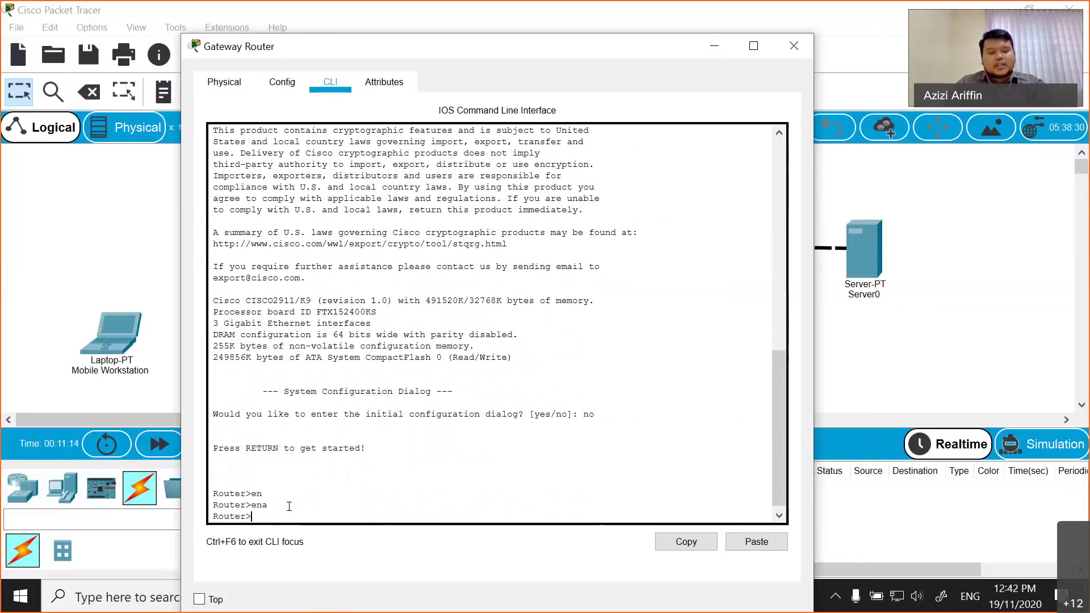
pyautogui.write('en')
pyautogui.press('Tab')
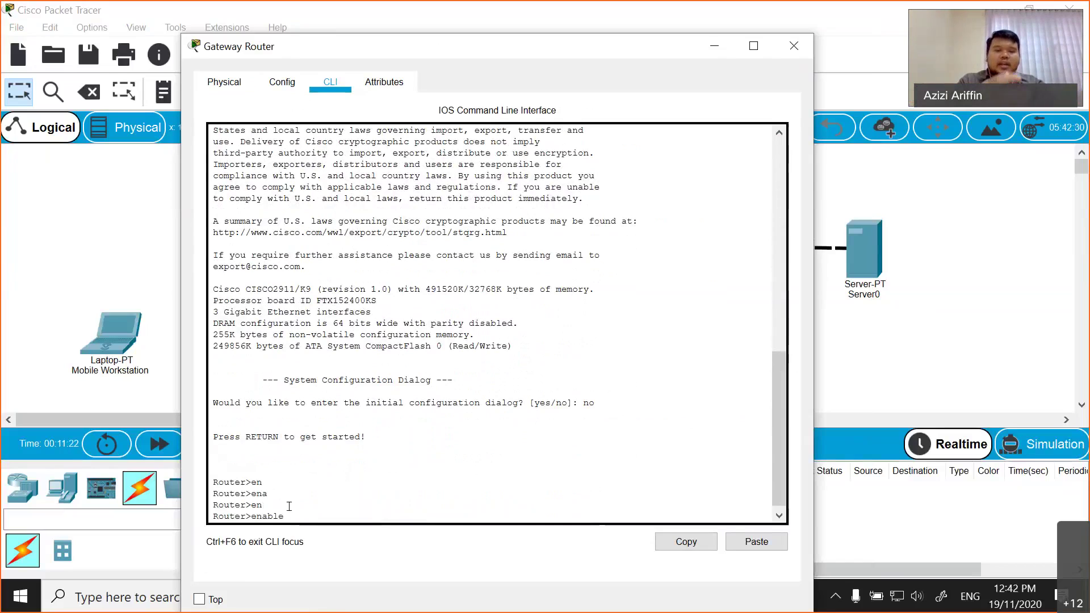
pyautogui.press('Return')
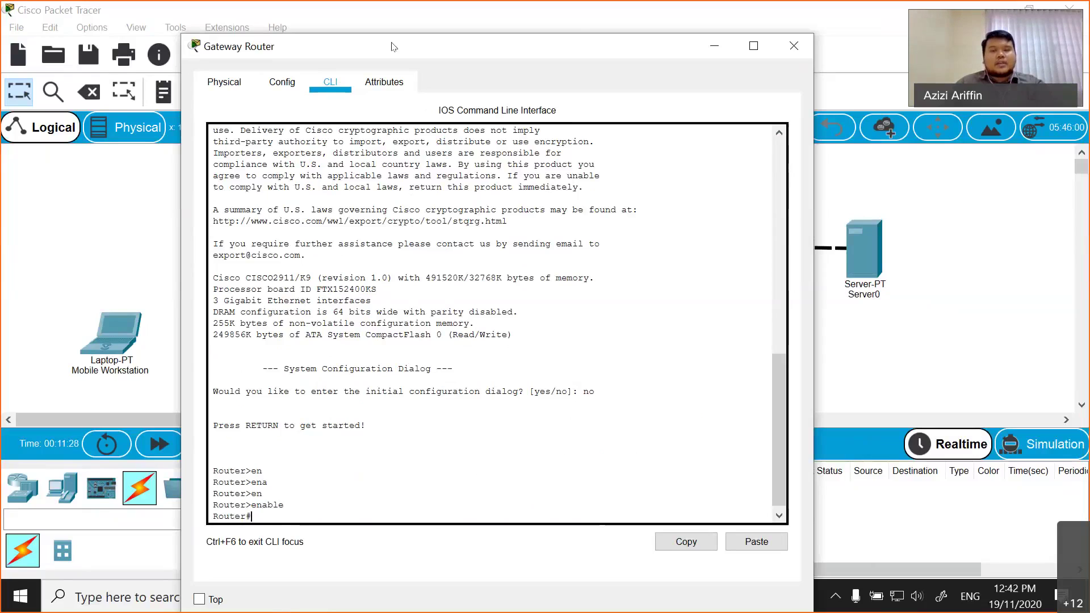
pyautogui.moveTo(511, 45); pyautogui.dragTo(598, 25)
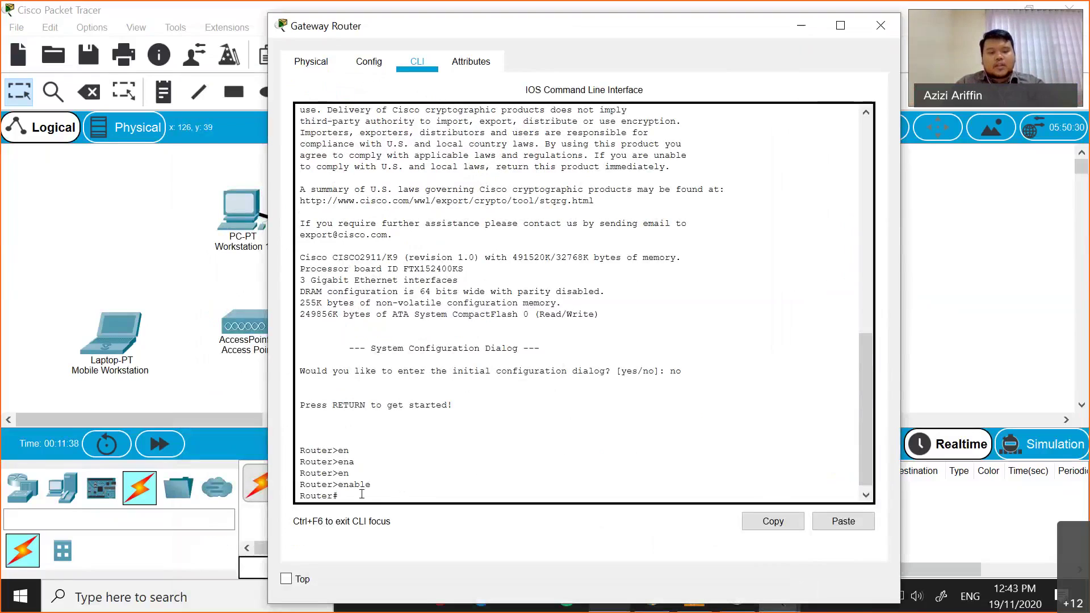
pyautogui.write('?')
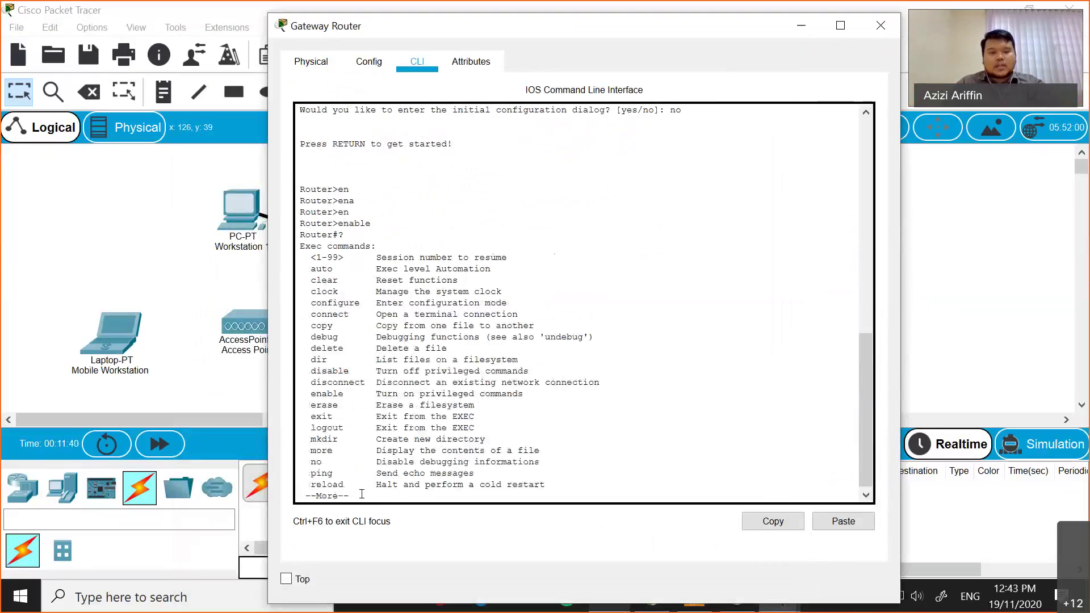
pyautogui.write('q')
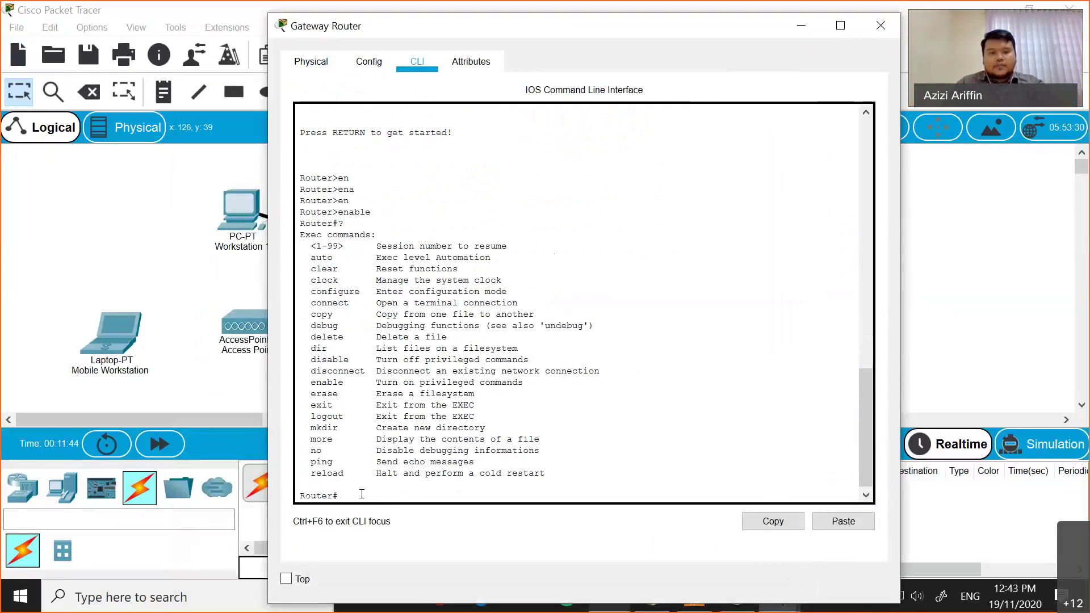
pyautogui.write('?')
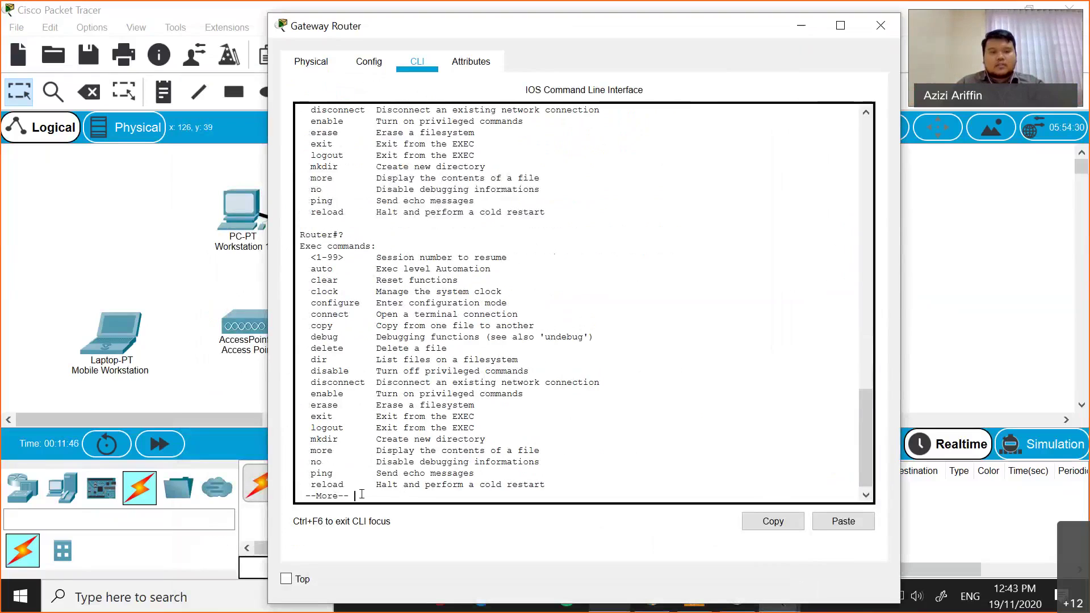
# - Page past the --More-- command list and run show ip interface brief on the Gateway Router
pyautogui.press('Return')
pyautogui.press('Return')
pyautogui.press('Return')
pyautogui.press('Return')
pyautogui.press('Return')
pyautogui.press('Return')
pyautogui.press('Return')
pyautogui.press('Return')
pyautogui.press('Return')
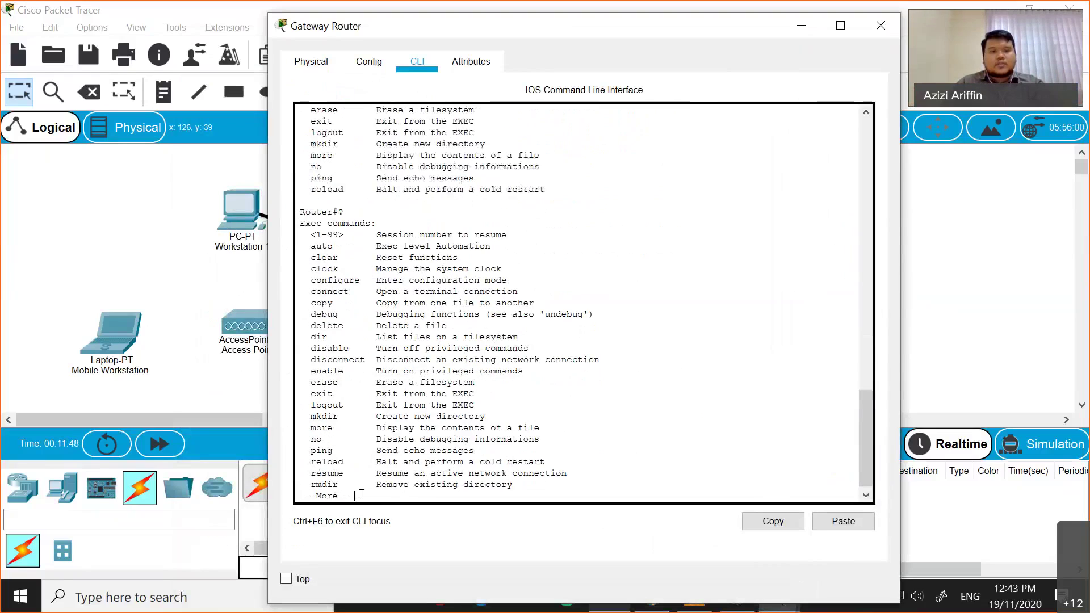
pyautogui.press('Return')
pyautogui.press('Return')
pyautogui.press('Return')
pyautogui.press('Return')
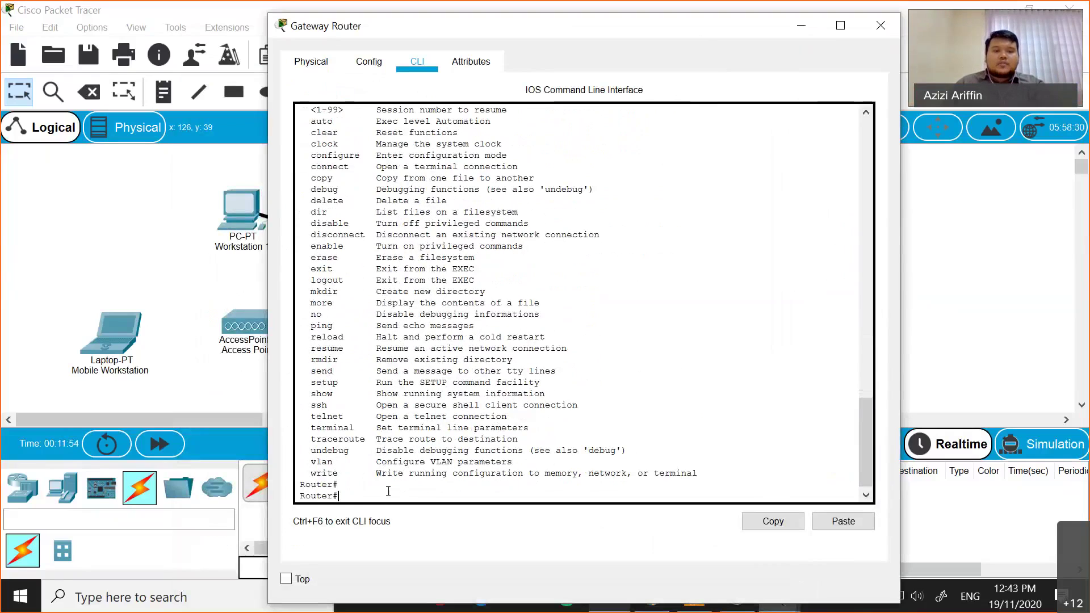
pyautogui.write('show')
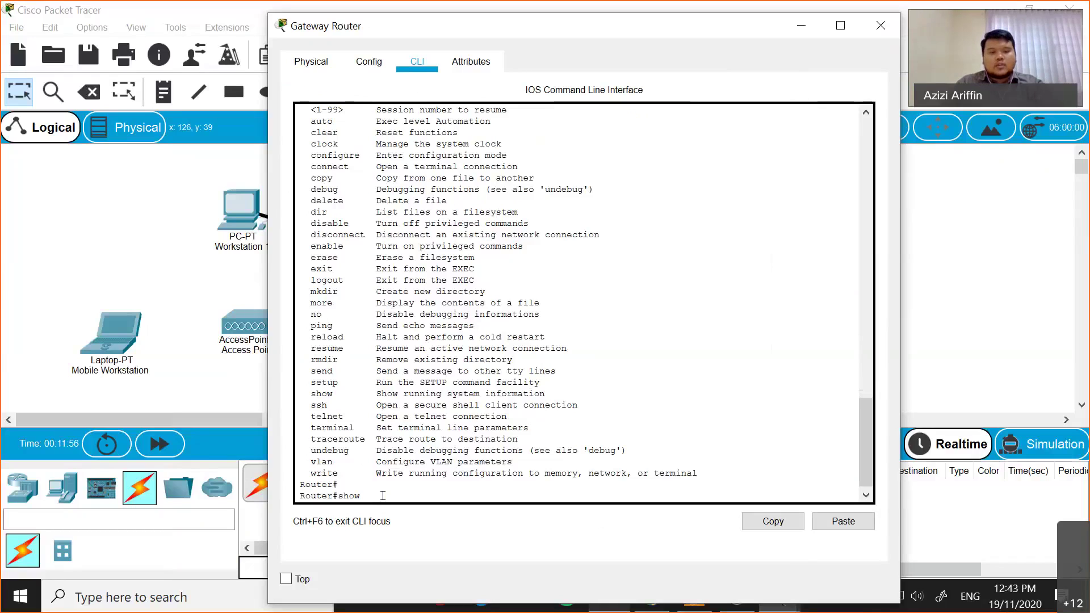
pyautogui.press('Tab')
pyautogui.write('ip inter')
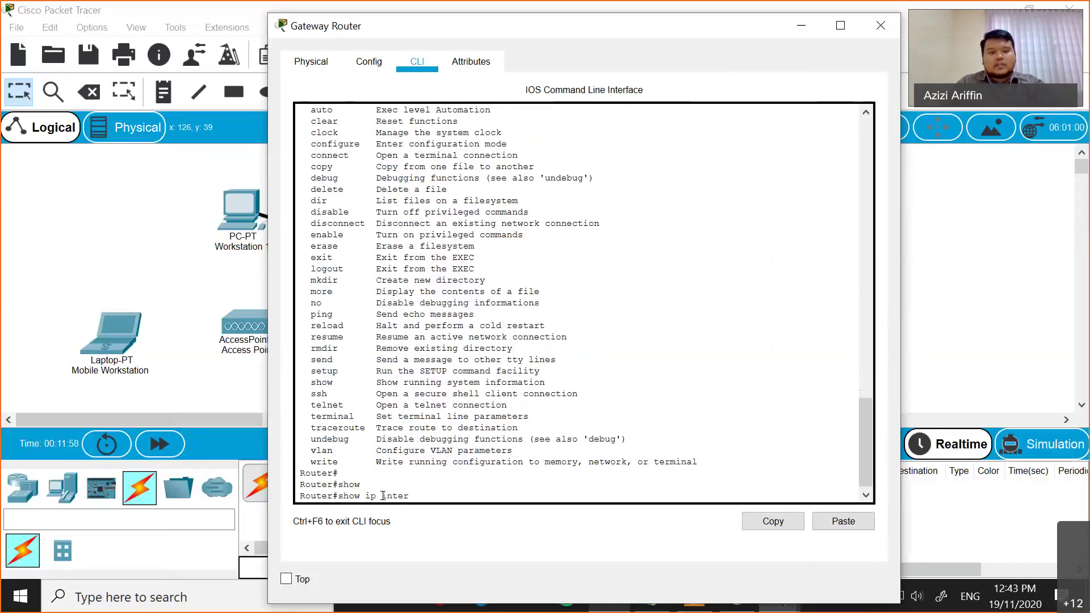
pyautogui.press('Tab')
pyautogui.write('brie')
pyautogui.press('Tab')
pyautogui.press('Return')
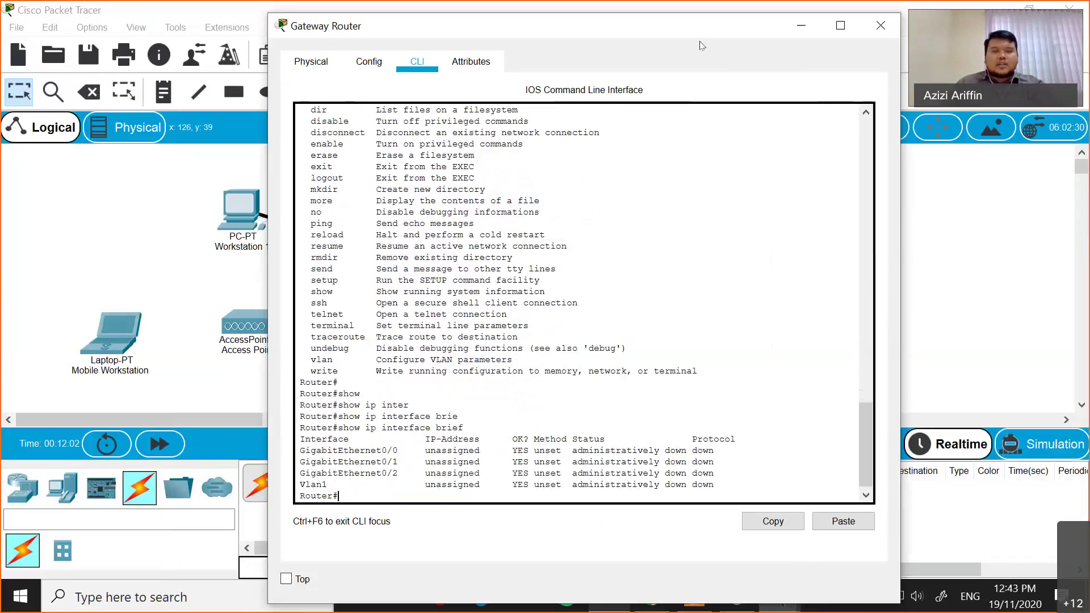
# - Position the Gateway Router console beside the topology to compare its interfaces with the Gig0/0 link
pyautogui.moveTo(568, 26); pyautogui.dragTo(815, 13)
pyautogui.moveTo(653, 463); pyautogui.dragTo(561, 445)
pyautogui.click(635, 448)
pyautogui.moveTo(646, 461); pyautogui.dragTo(553, 460)
pyautogui.click(646, 460)
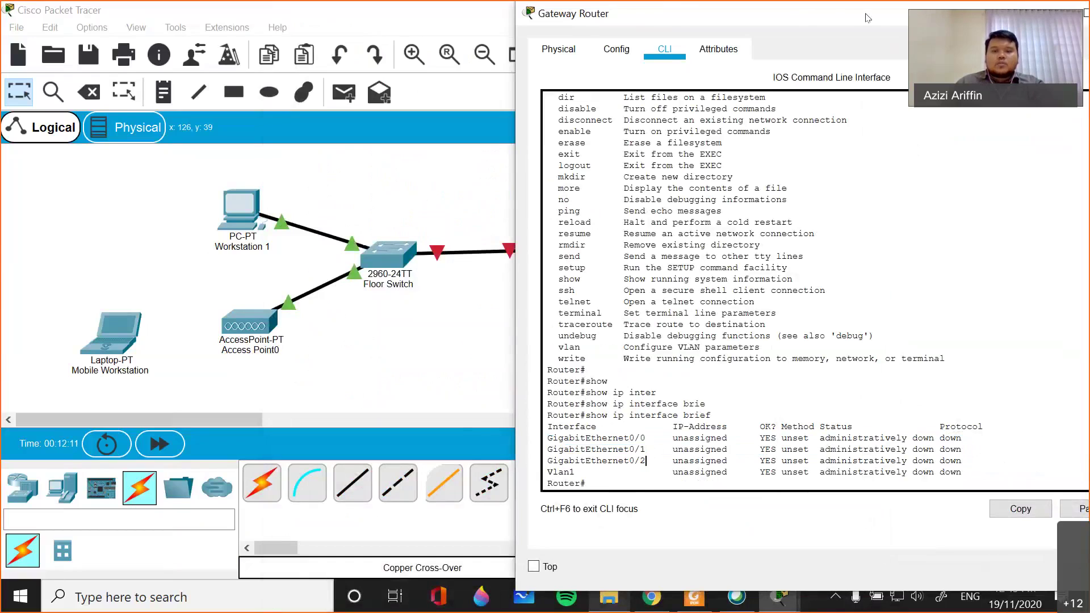
pyautogui.moveTo(868, 17); pyautogui.dragTo(929, 22)
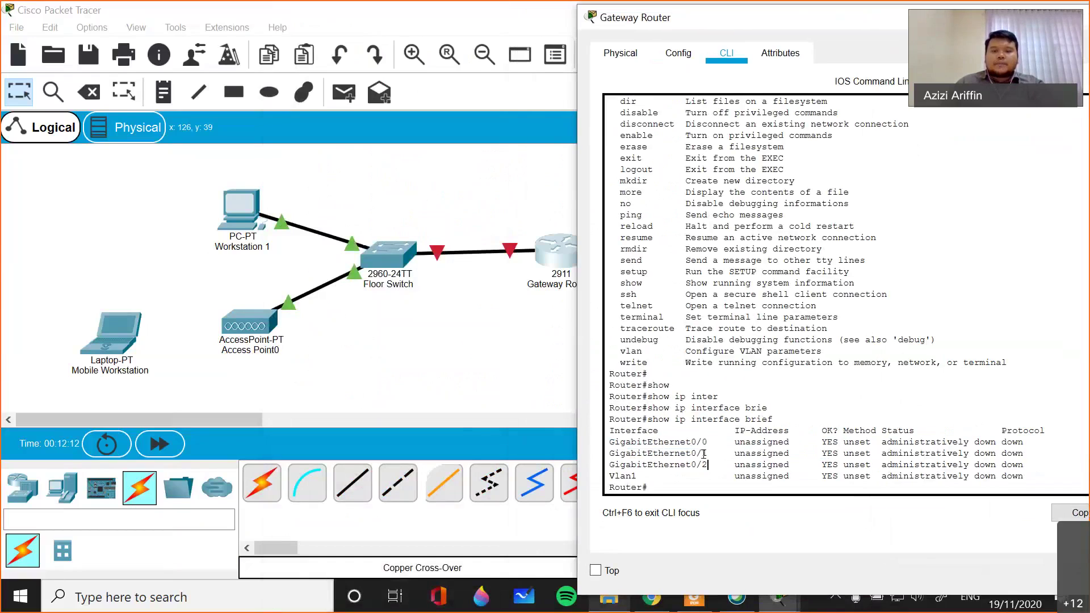
pyautogui.click(510, 252)
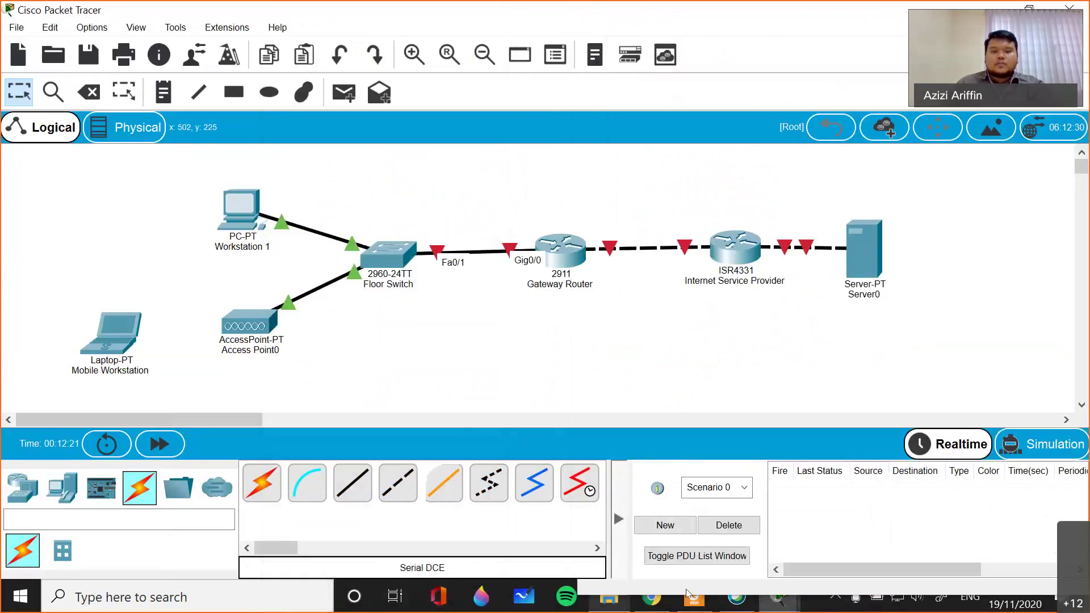
pyautogui.click(782, 601)
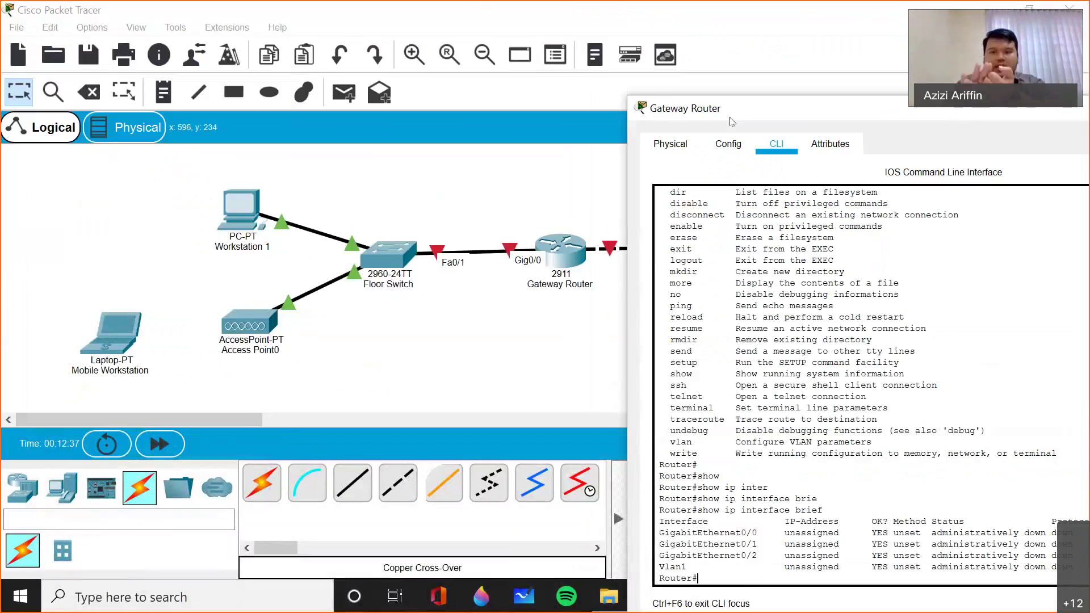
pyautogui.moveTo(731, 121); pyautogui.dragTo(713, 93)
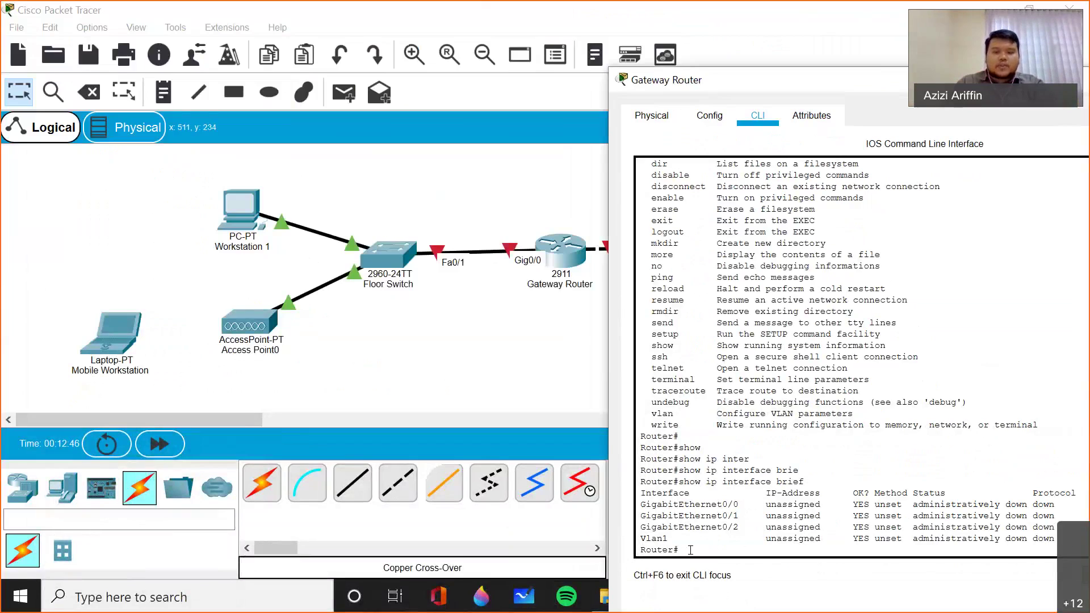
# - Enter global configuration mode with configure terminal
pyautogui.write('configure t')
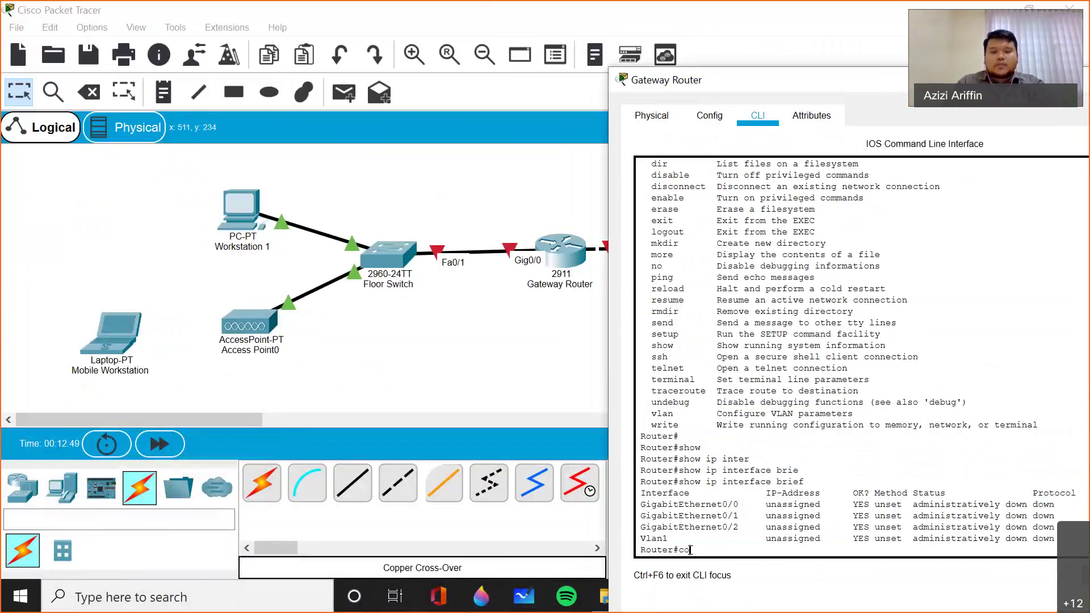
pyautogui.press('Tab')
pyautogui.write('ter')
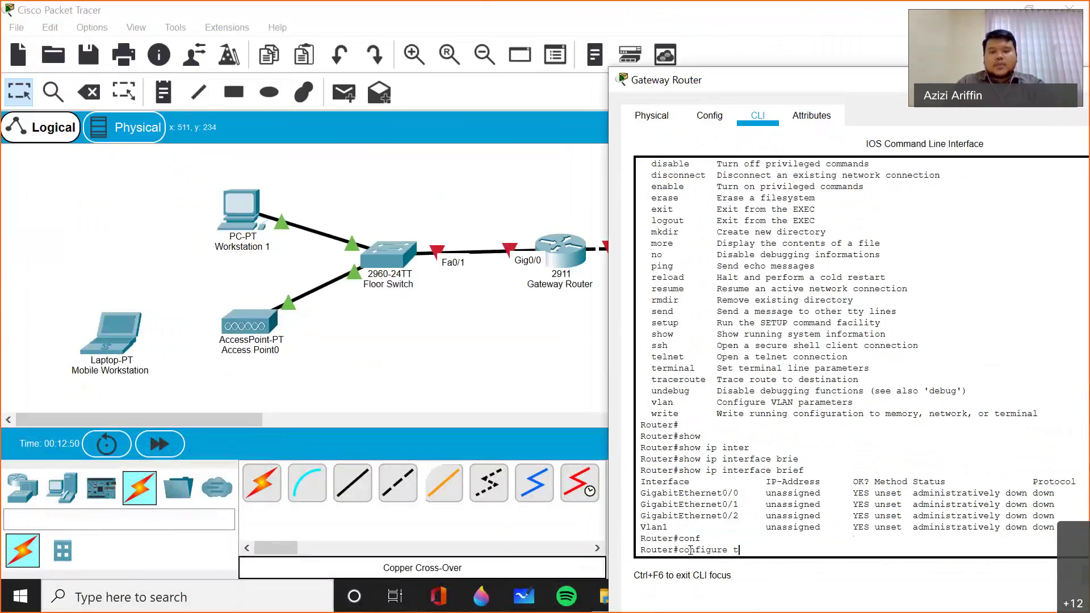
pyautogui.press('Tab')
pyautogui.press('Return')
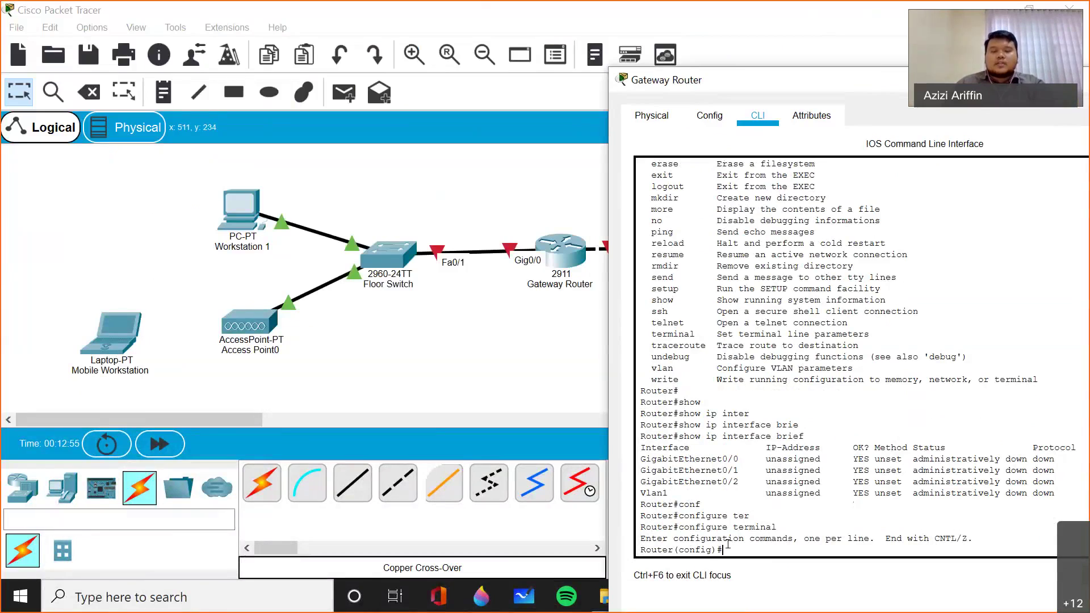
pyautogui.moveTo(673, 538); pyautogui.dragTo(787, 539)
# - Open interface GigabitEthernet 0/0 for configuration at the Router(config-if)# prompt
pyautogui.write('inter')
pyautogui.press('Tab')
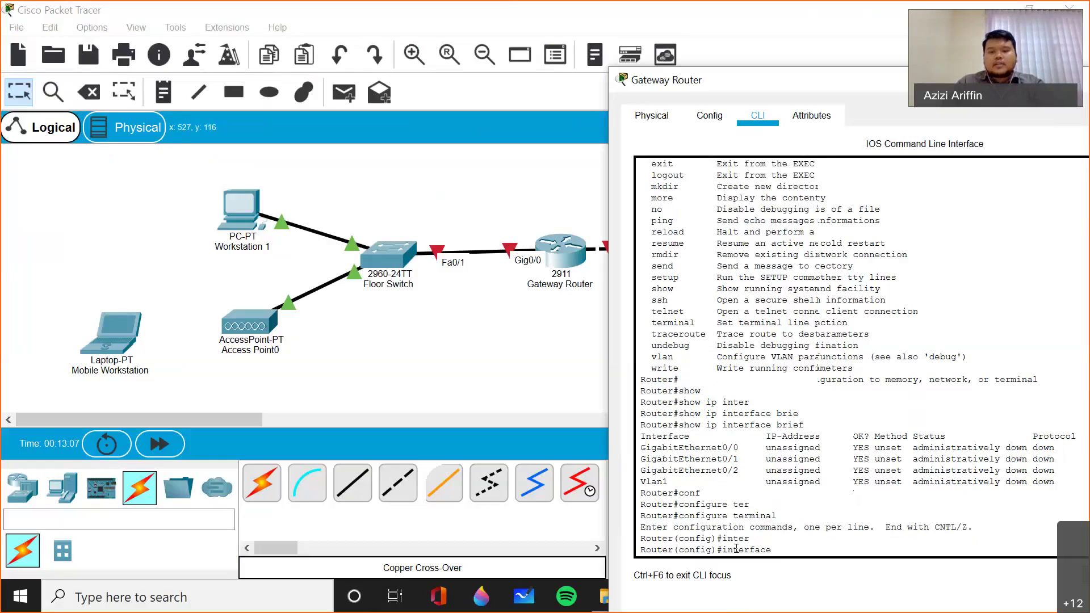
pyautogui.write('gi')
pyautogui.press('Tab')
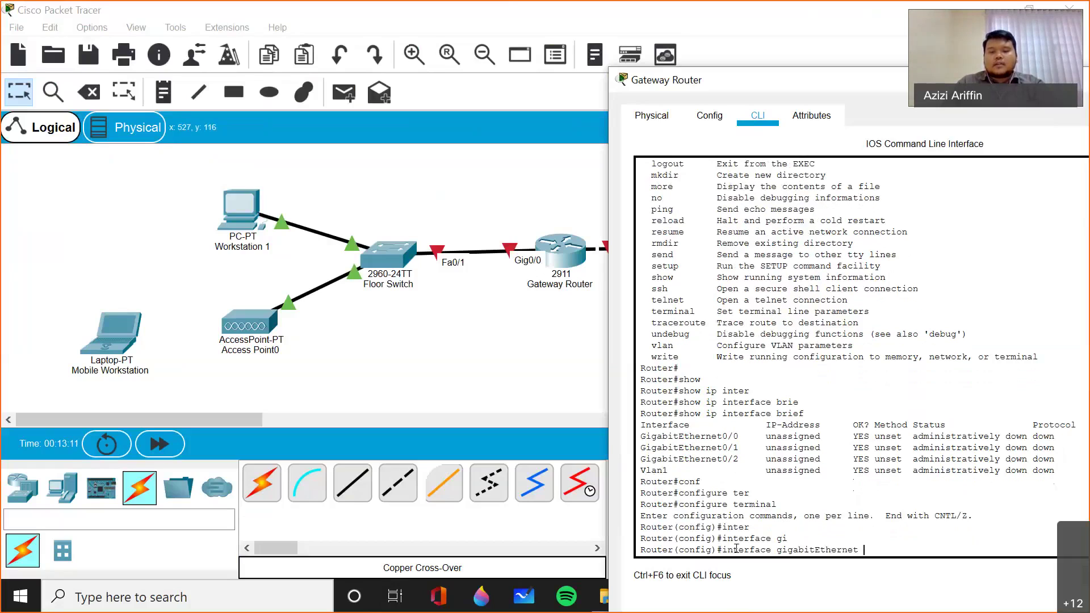
pyautogui.write('0/0')
pyautogui.press('Return')
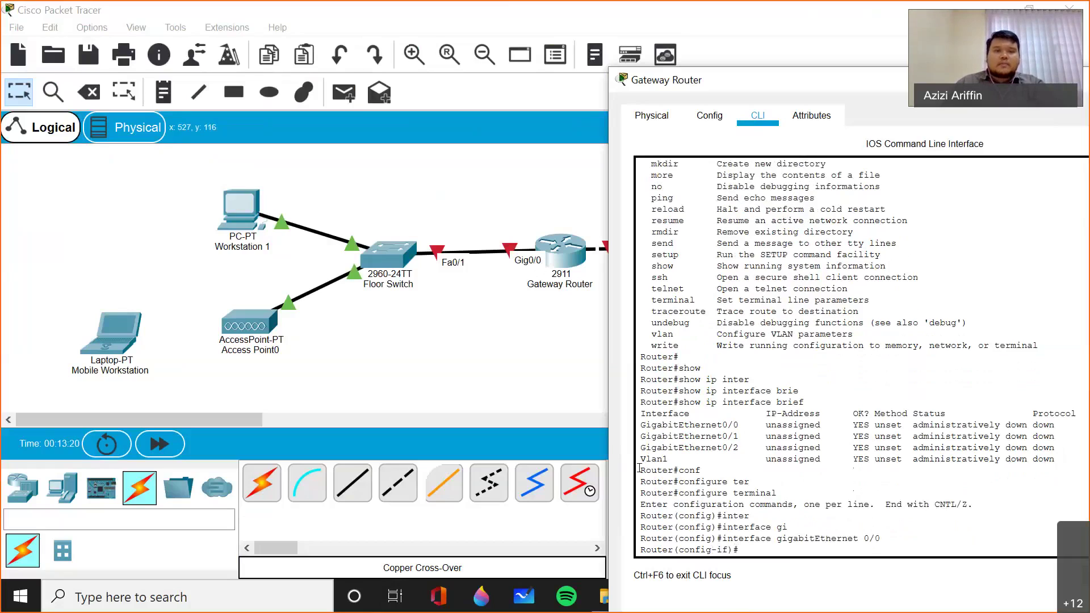
pyautogui.press('super+Down')
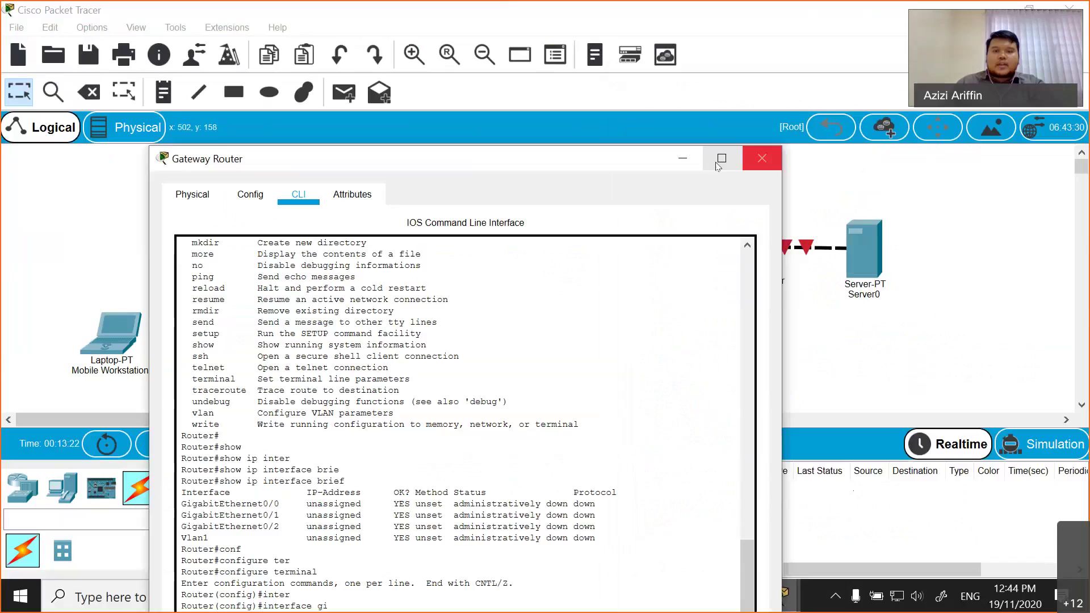
# - Minimize the router console and pick the Draw Rectangle tool, leaving its palette at Outline with No Fill
pyautogui.press('super+Down')
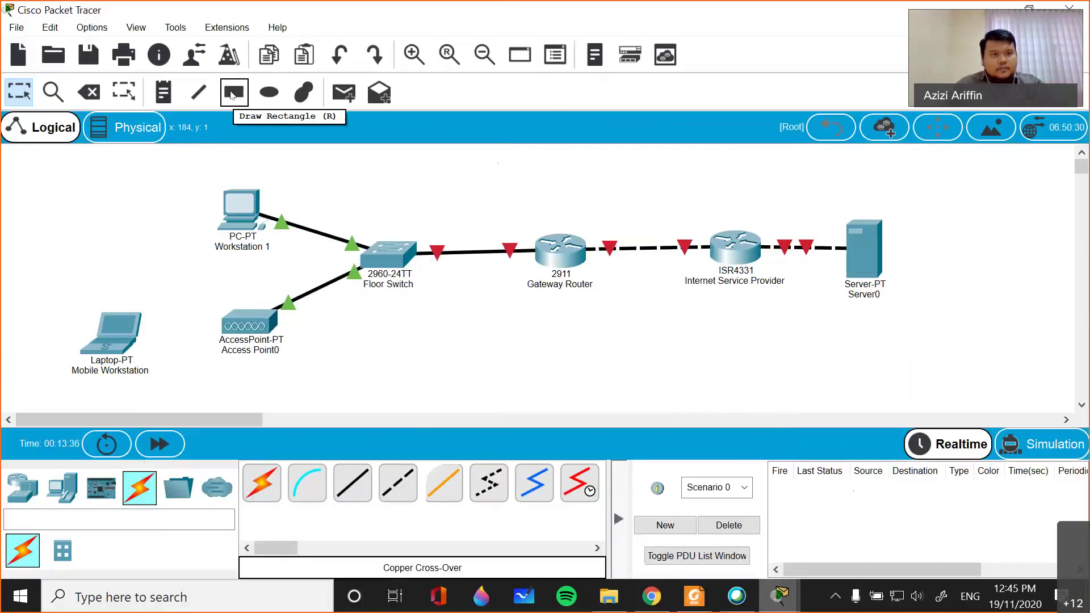
pyautogui.click(168, 90)
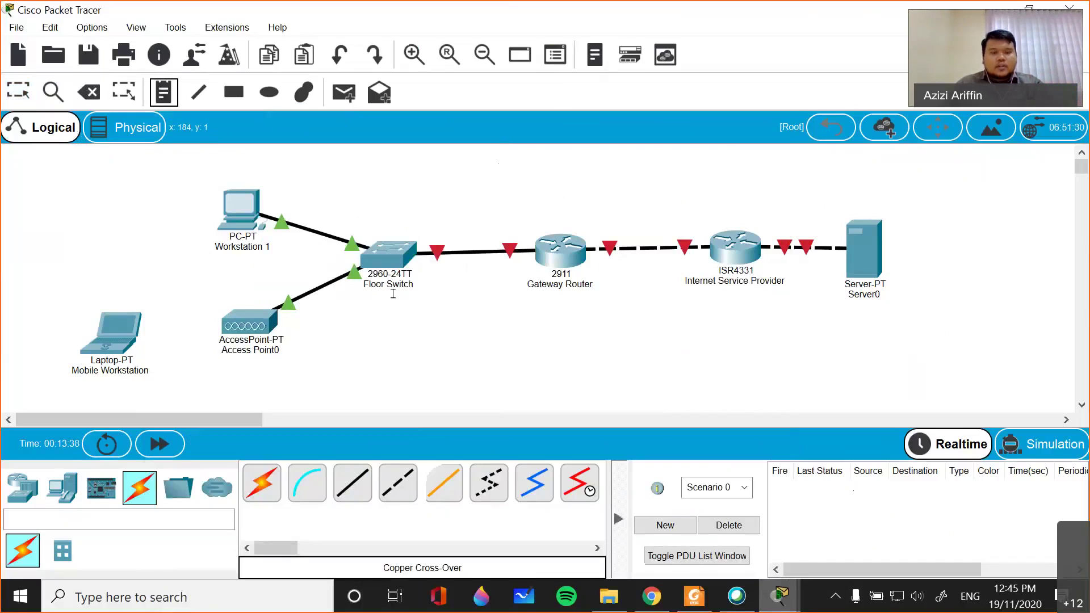
pyautogui.click(29, 95)
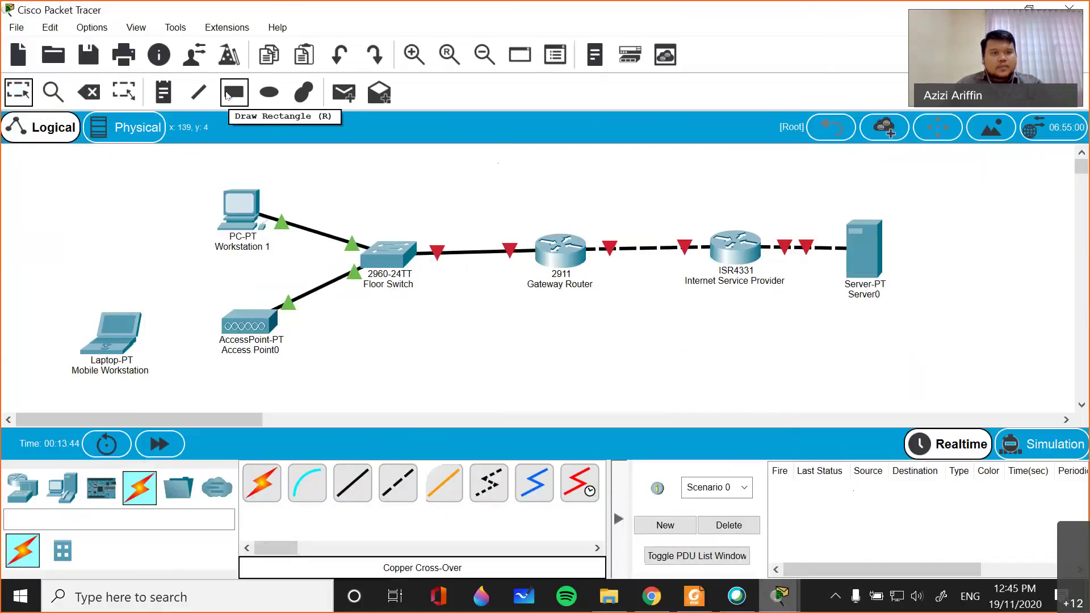
pyautogui.click(234, 92)
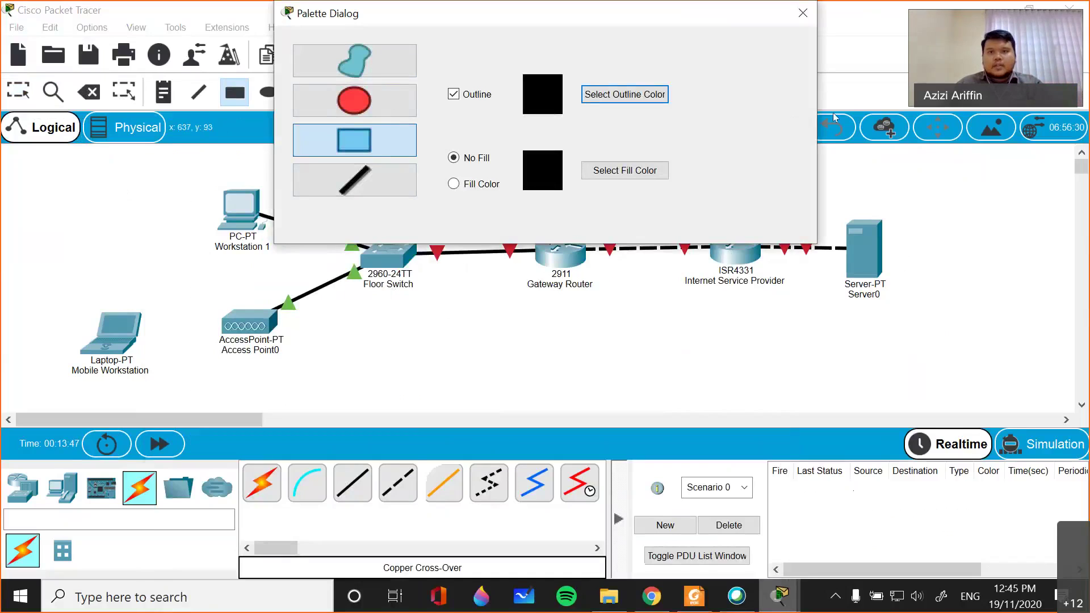
pyautogui.click(1028, 8)
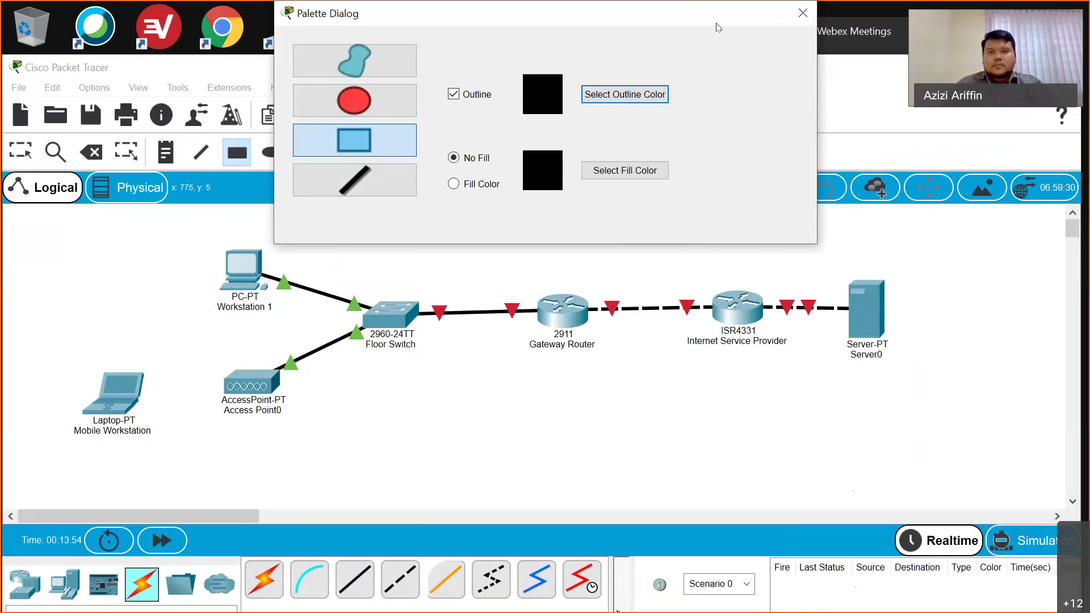
pyautogui.moveTo(716, 21); pyautogui.dragTo(620, 254)
pyautogui.doubleClick(585, 67)
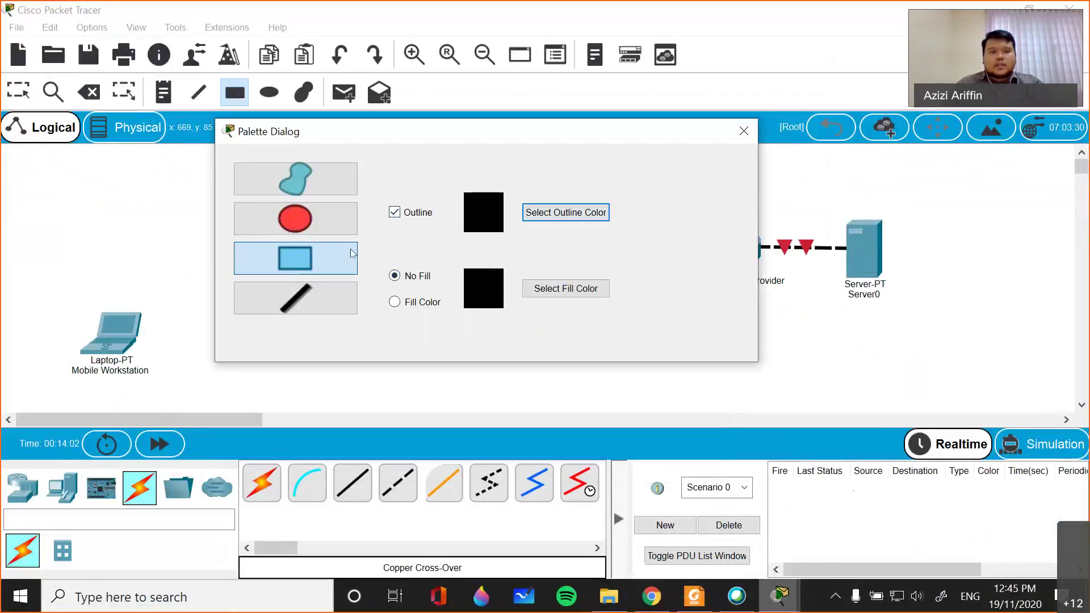
pyautogui.click(744, 130)
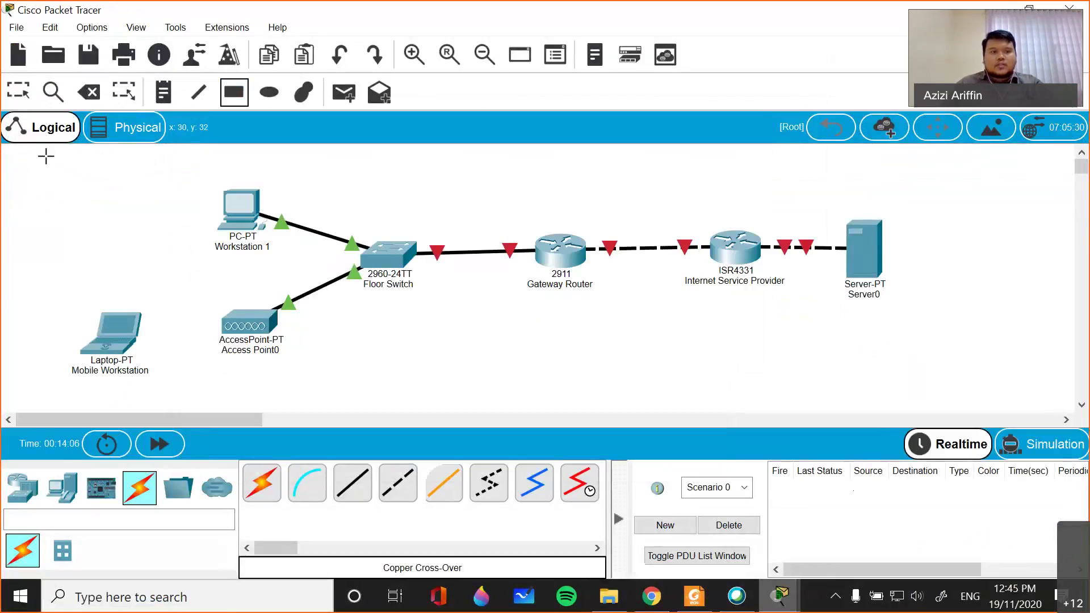
# - Draw a rectangle around the office LAN devices and add an 'Office LAN' note at its top
pyautogui.moveTo(36, 155); pyautogui.dragTo(623, 404)
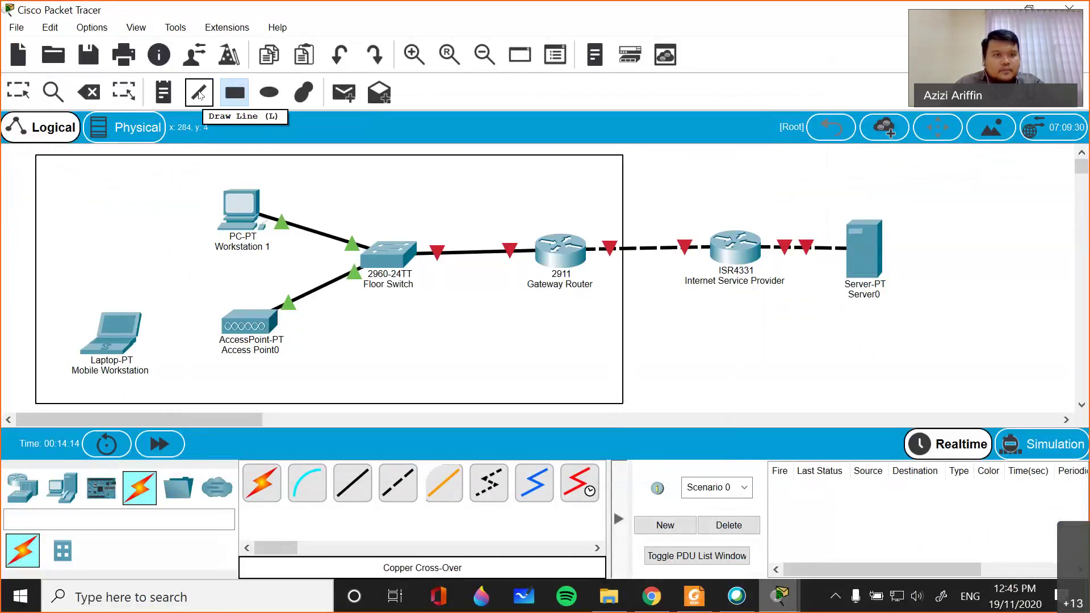
pyautogui.click(163, 92)
pyautogui.click(542, 169)
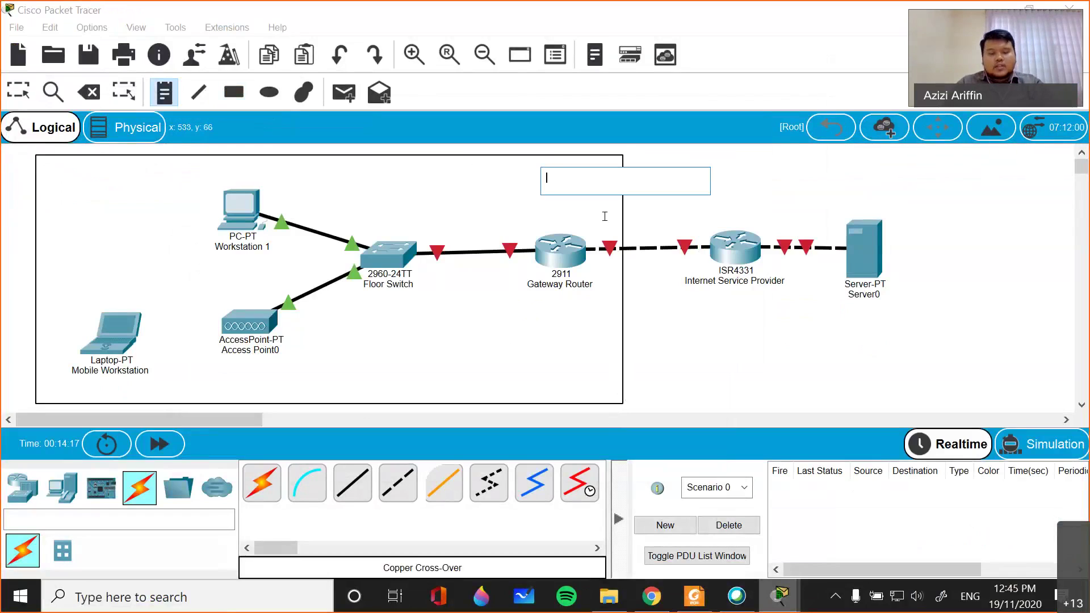
pyautogui.write('Offi')
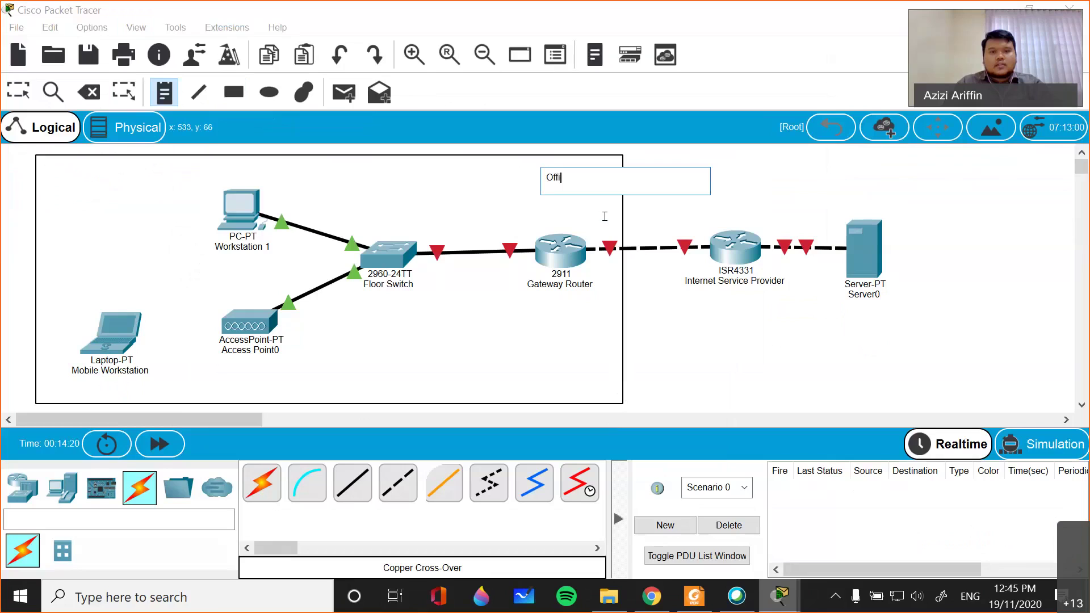
pyautogui.write('ce LAN')
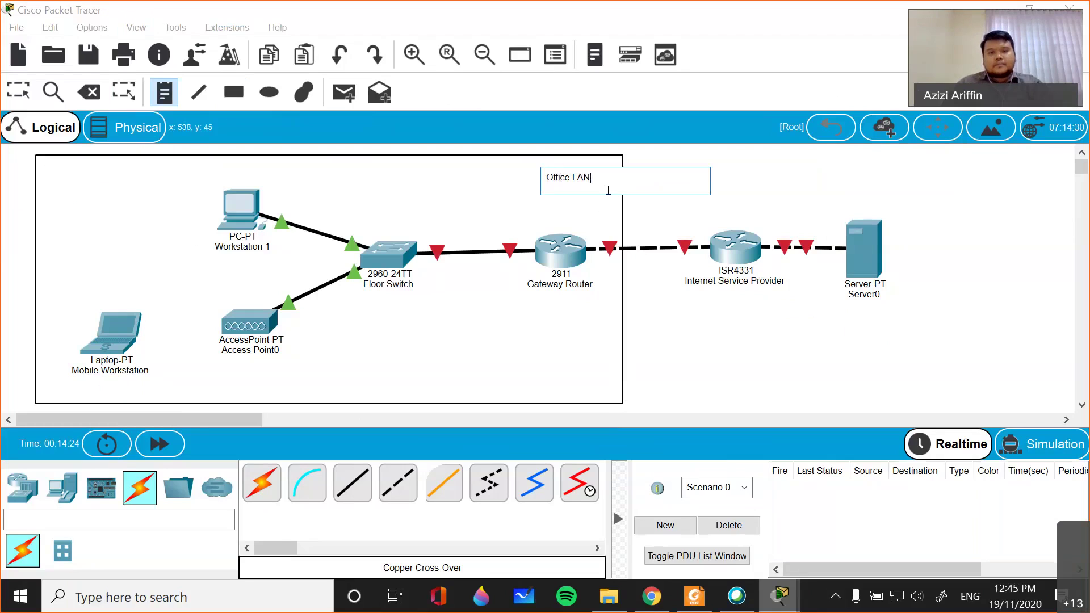
pyautogui.click(697, 206)
pyautogui.click(576, 170)
pyautogui.click(562, 177)
pyautogui.click(553, 172)
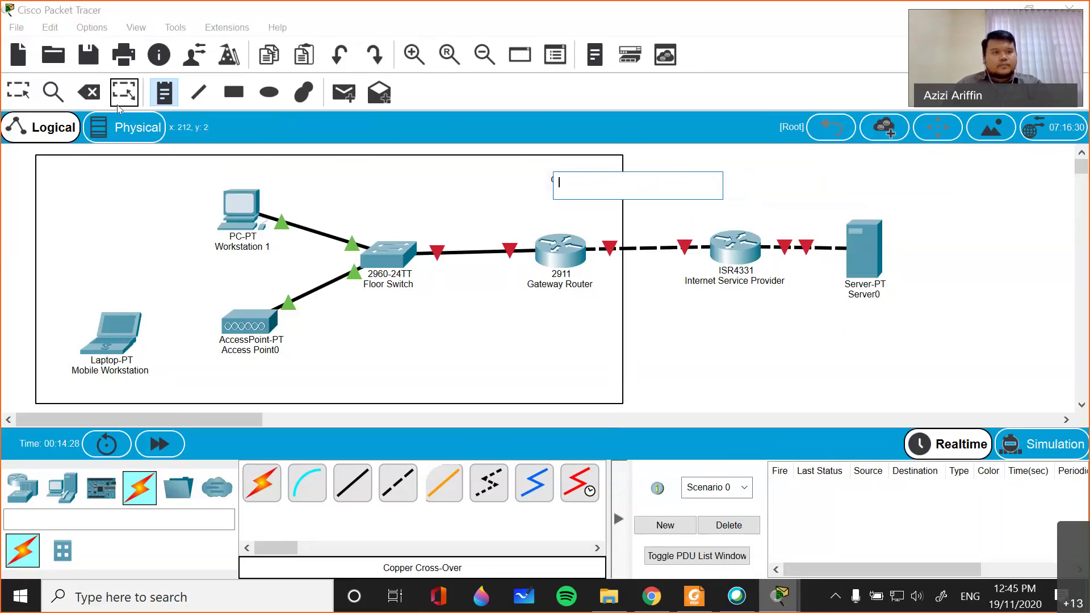
# - Start a new note at the top of the office area reading 'Office LAN'
pyautogui.click(101, 92)
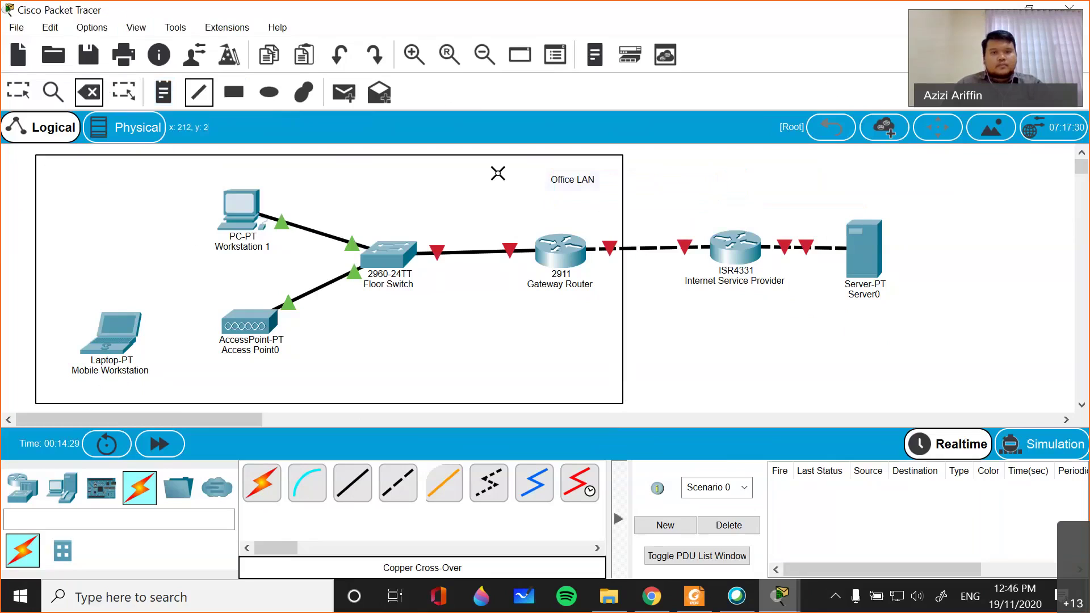
pyautogui.click(164, 94)
pyautogui.click(433, 164)
pyautogui.write('Offie')
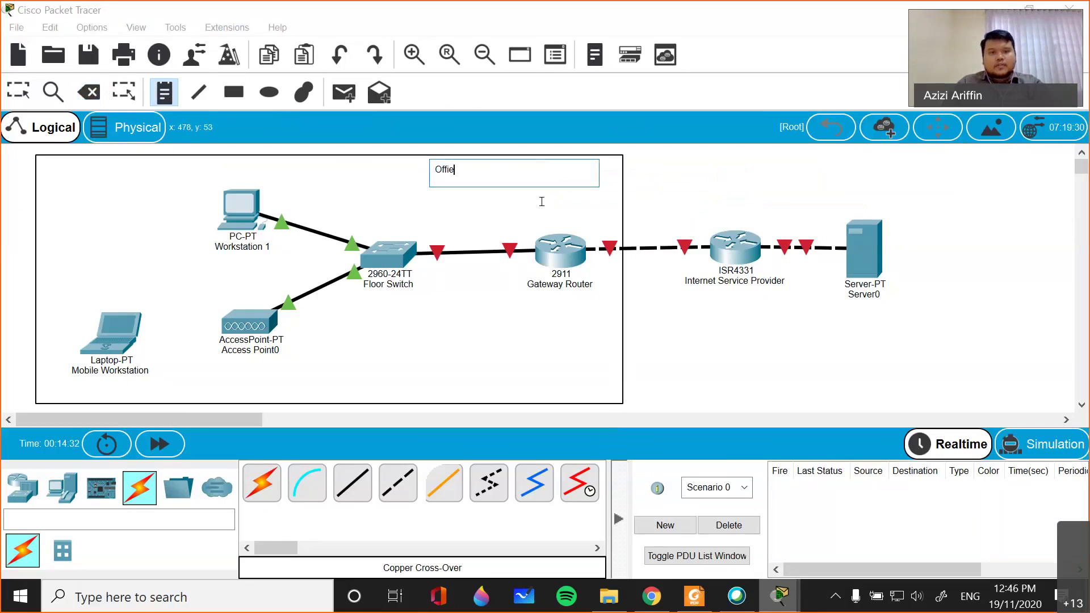
pyautogui.press('BackSpace')
pyautogui.write('ce LAN')
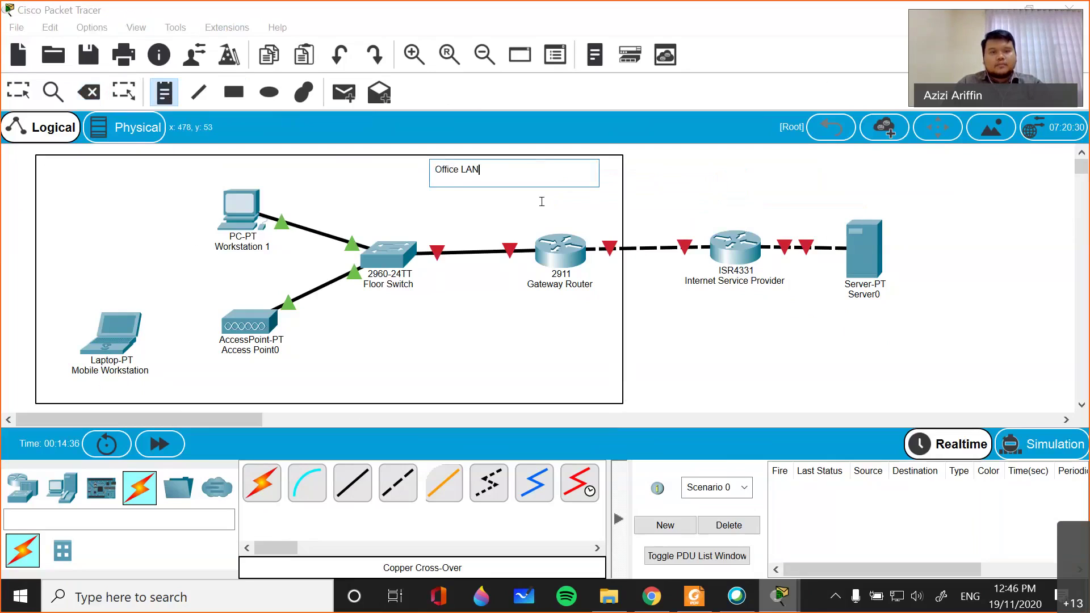
pyautogui.press('Return')
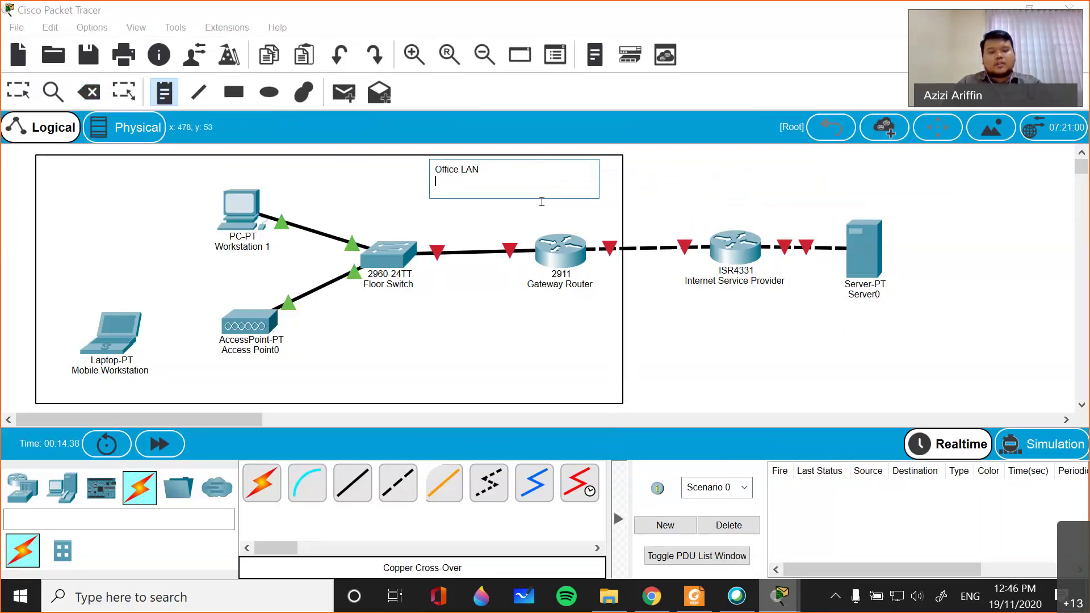
# - Add 'Network: 192.168.1.0 /24' and 'Subnet Mask: 255.255.255.0' lines to the note
pyautogui.write('Network:')
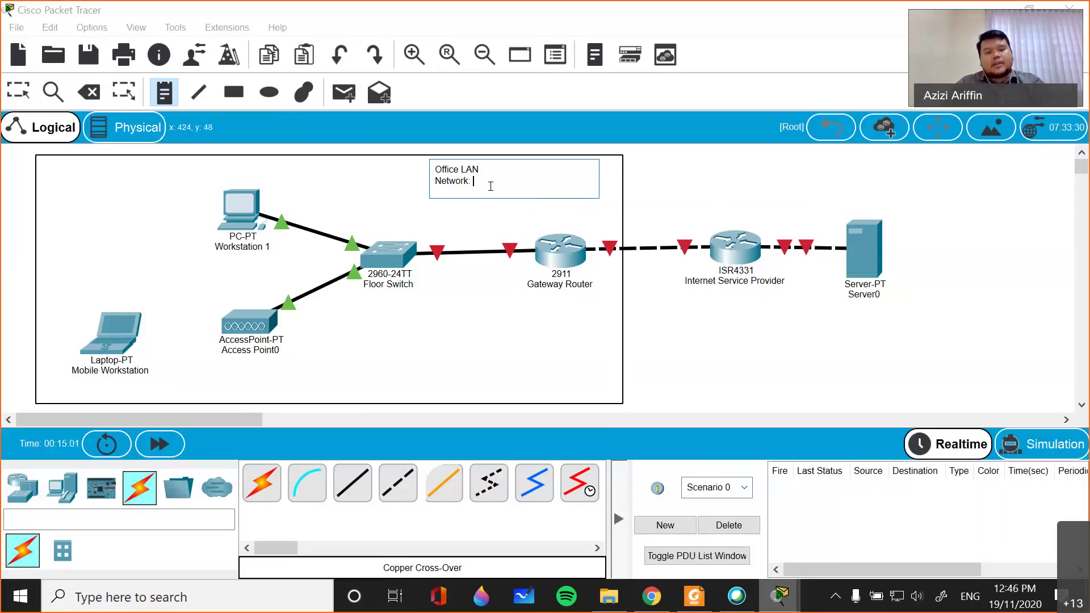
pyautogui.write('19')
pyautogui.press('BackSpace')
pyautogui.press('BackSpace')
pyautogui.write('0.0')
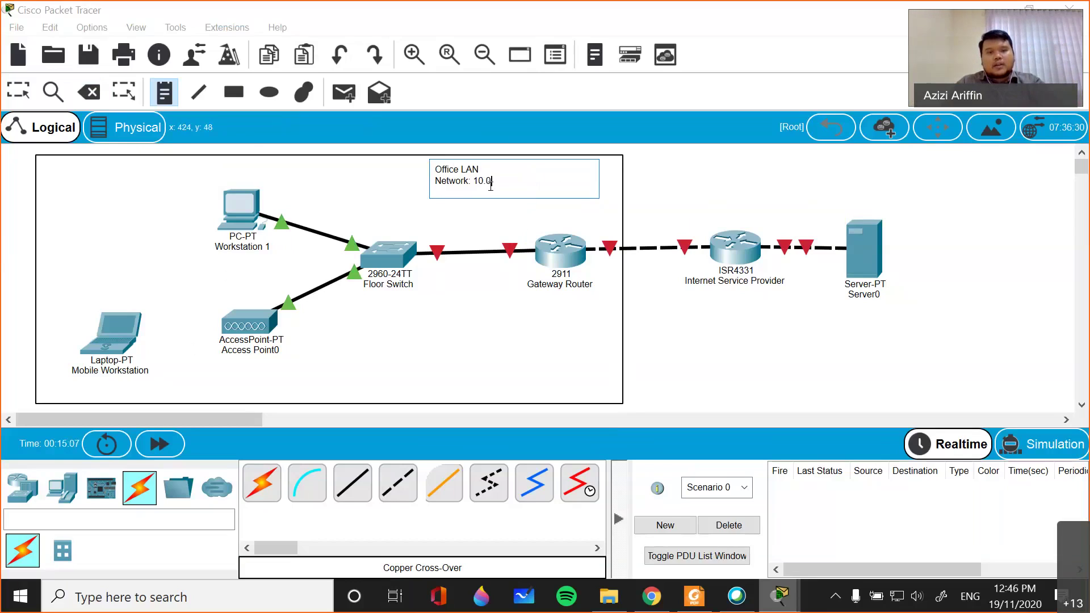
pyautogui.write('.0.0/')
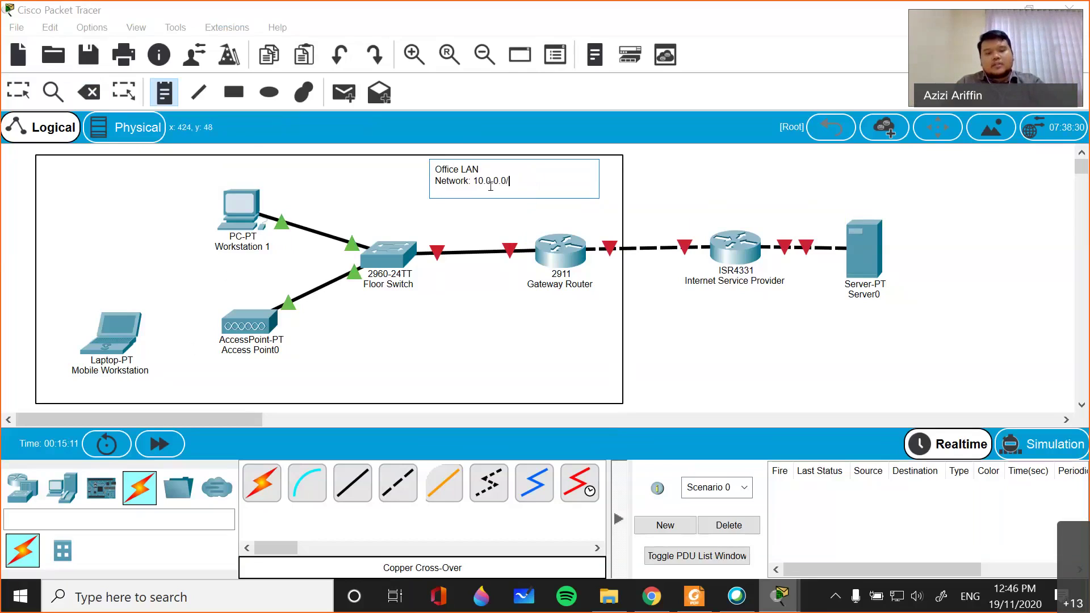
pyautogui.write('8')
pyautogui.press('BackSpace')
pyautogui.press('BackSpace')
pyautogui.press('BackSpace')
pyautogui.press('BackSpace')
pyautogui.press('BackSpace')
pyautogui.press('BackSpace')
pyautogui.press('BackSpace')
pyautogui.press('BackSpace')
pyautogui.press('BackSpace')
pyautogui.write('72.16')
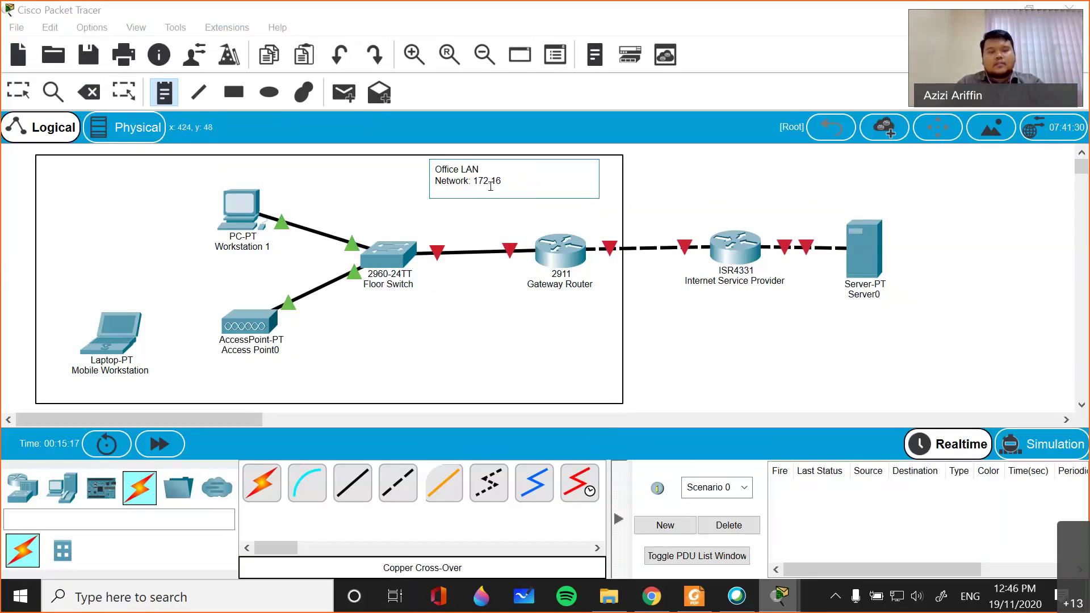
pyautogui.write(' / 1')
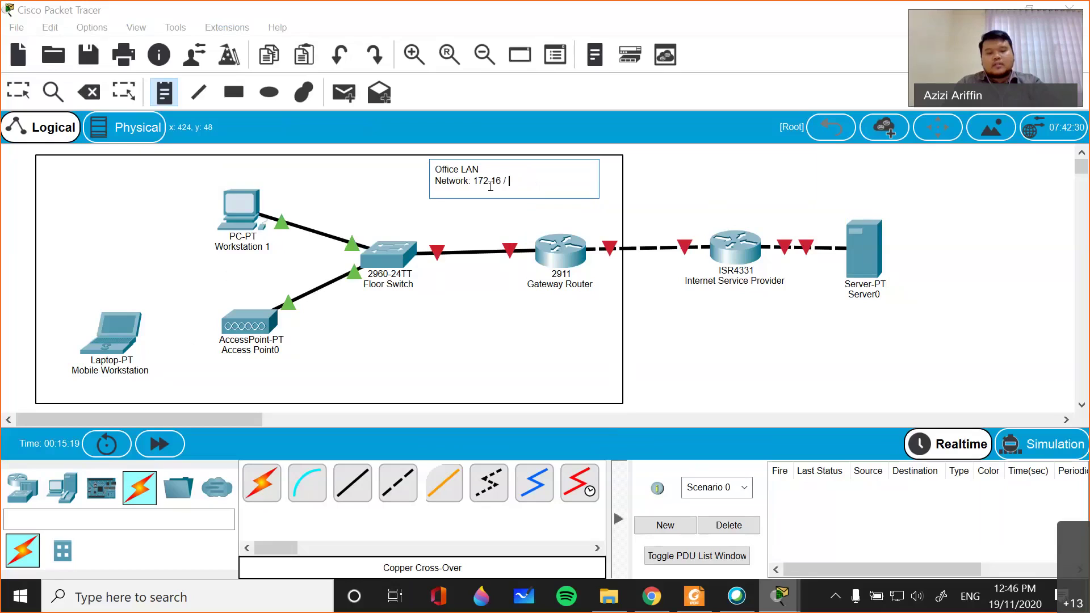
pyautogui.write('6')
pyautogui.press('BackSpace')
pyautogui.press('BackSpace')
pyautogui.press('BackSpace')
pyautogui.press('BackSpace')
pyautogui.press('BackSpace')
pyautogui.press('BackSpace')
pyautogui.press('BackSpace')
pyautogui.press('BackSpace')
pyautogui.press('BackSpace')
pyautogui.press('BackSpace')
pyautogui.press('BackSpace')
pyautogui.write('192.168.')
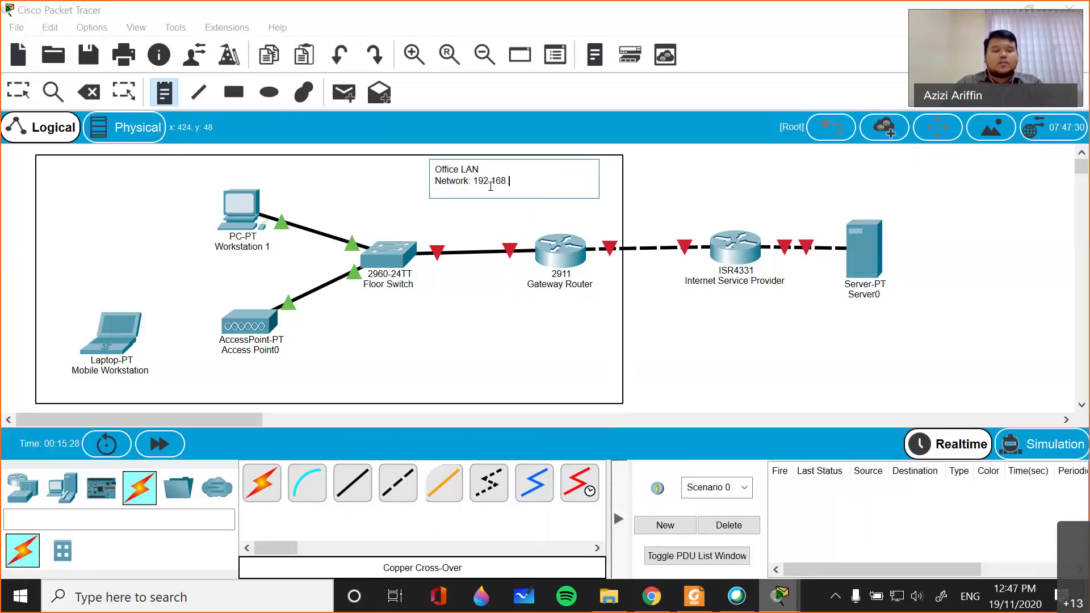
pyautogui.write('1.0')
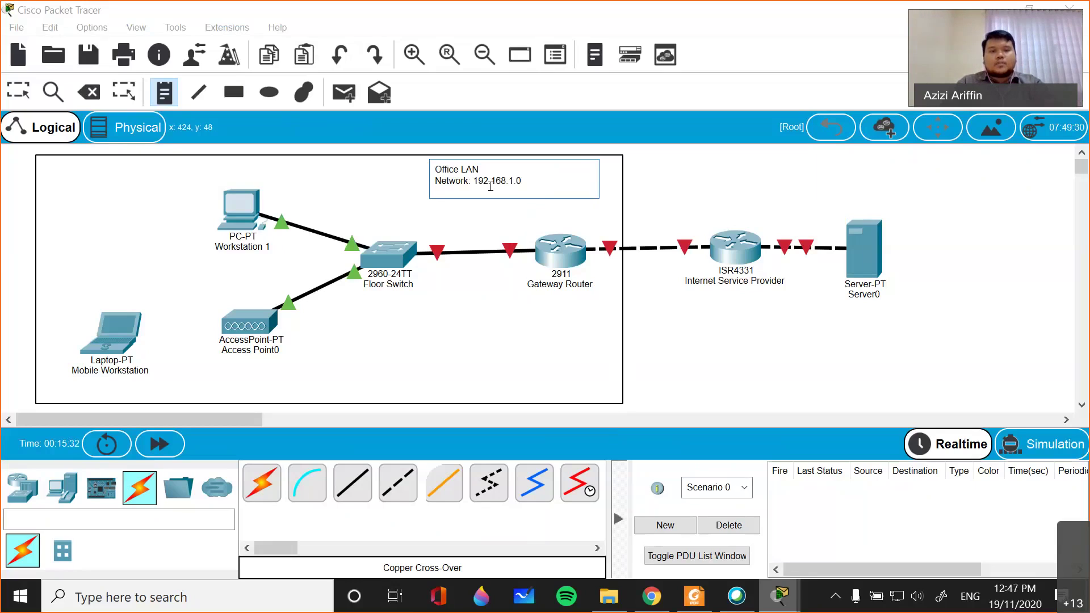
pyautogui.write(' /24')
pyautogui.press('Return')
pyautogui.write('Subne')
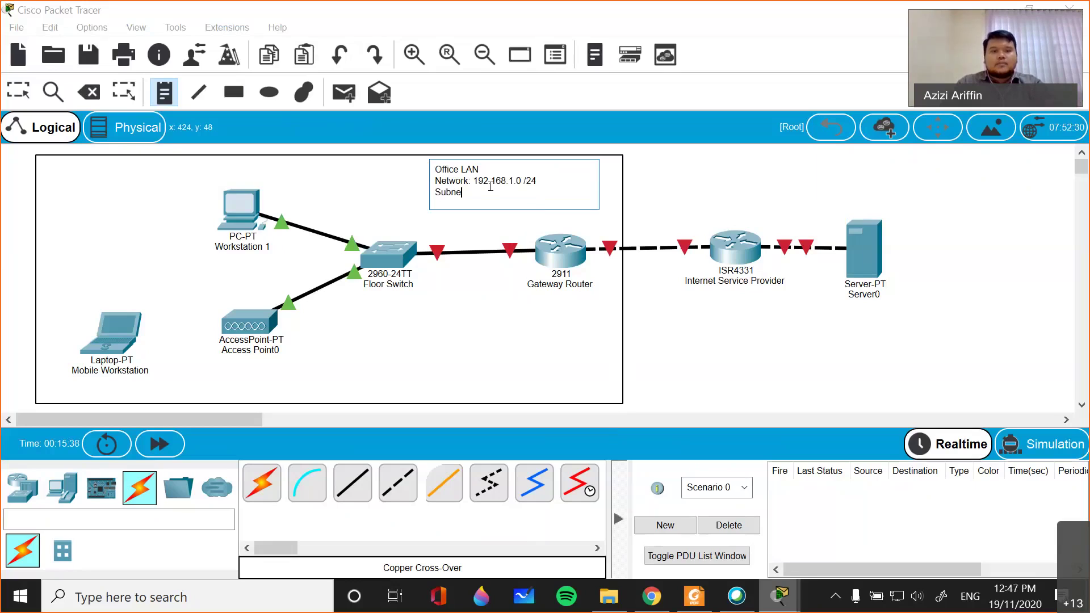
pyautogui.write('t Mask: 255.255.255.0')
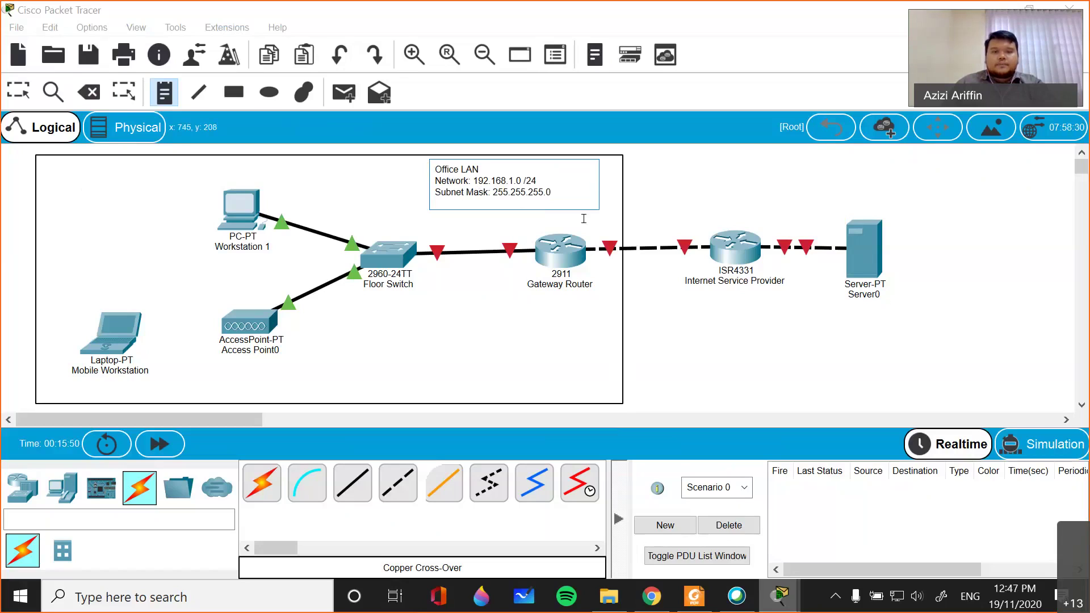
pyautogui.click(668, 205)
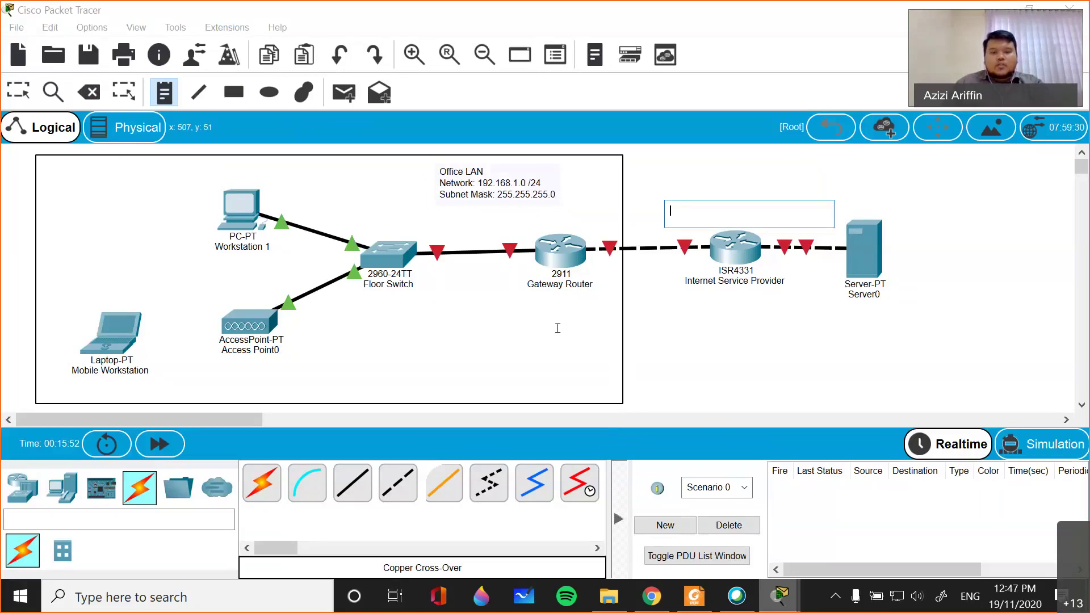
# - Search Windows for cmd to find Command Prompt
pyautogui.moveTo(781, 596)
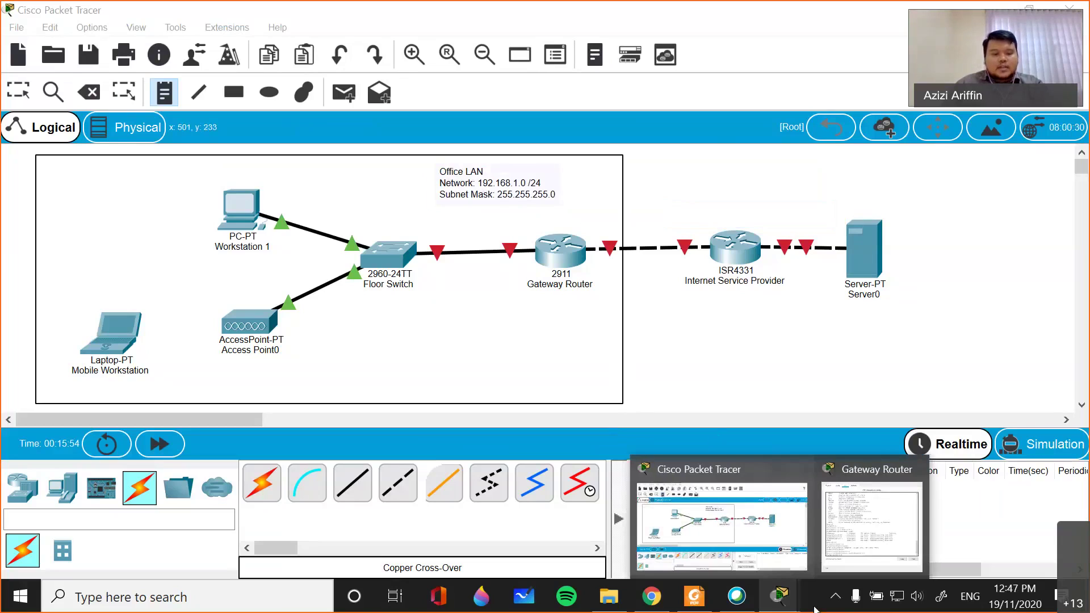
pyautogui.press('super')
pyautogui.write('cmd')
pyautogui.press('Down')
pyautogui.press('Up')
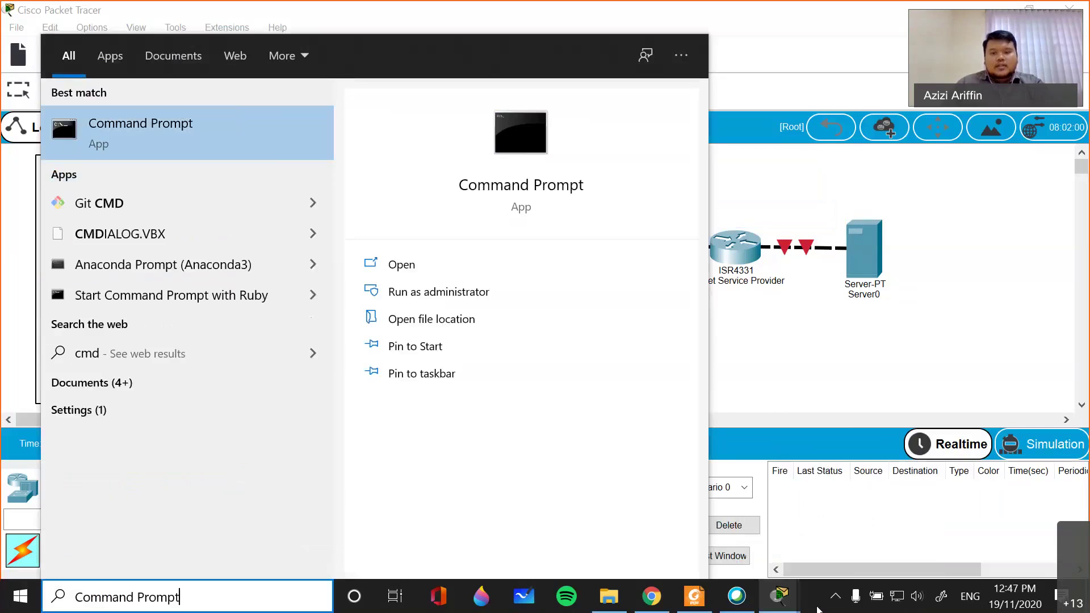
# - Launch Command Prompt and run ipconfig to list the network adapter settings
pyautogui.press('Return')
pyautogui.write('ipconfig')
pyautogui.press('Return')
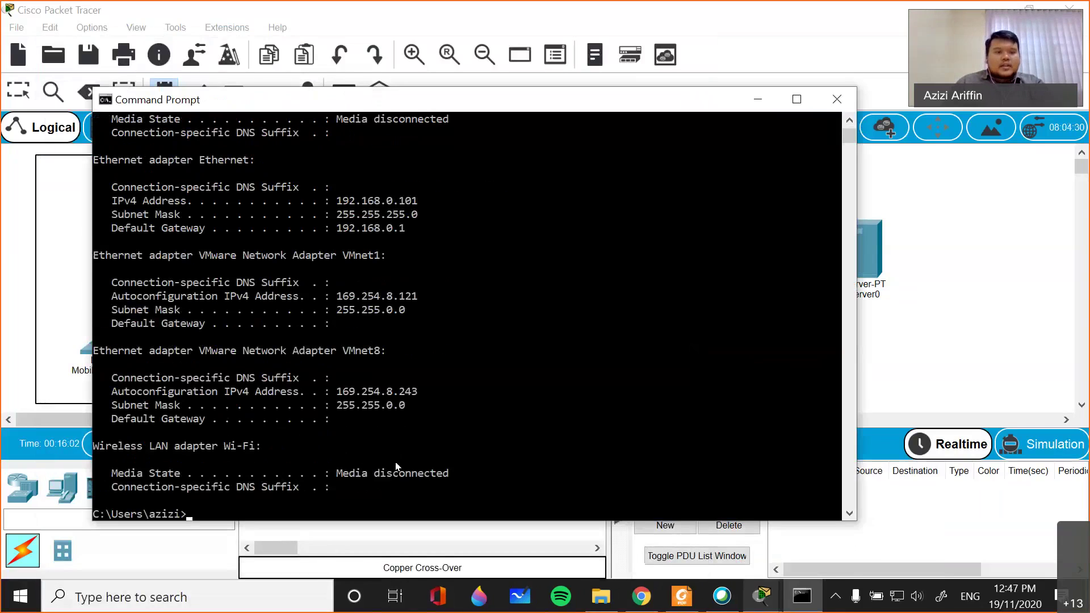
pyautogui.scroll(2, 416, 431)
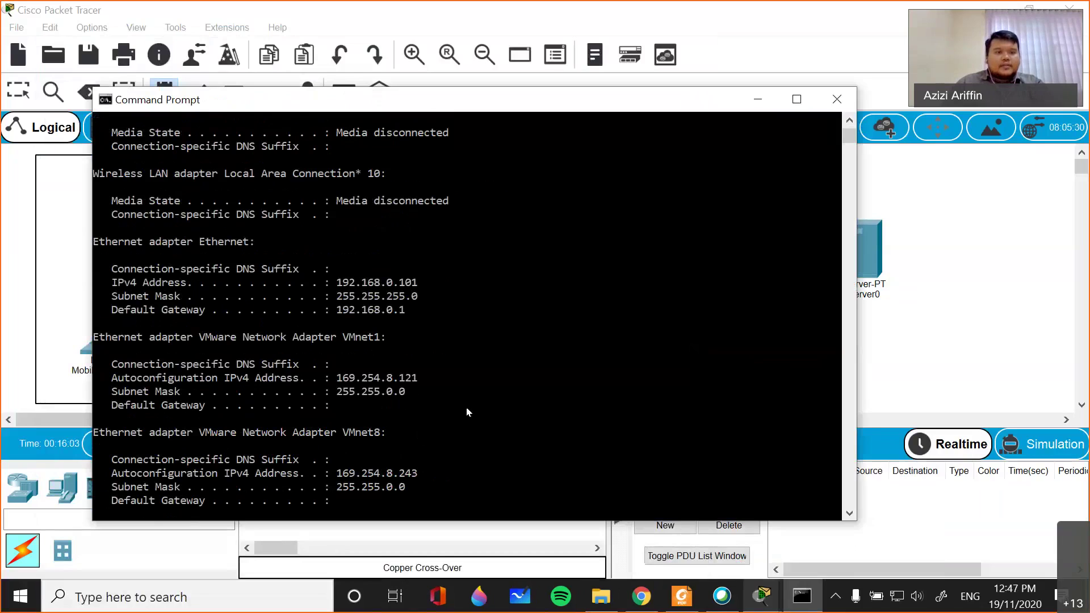
# - Highlight the Ethernet adapter's IPv4 address 192.168.0.101 in the ipconfig output
pyautogui.moveTo(405, 309); pyautogui.dragTo(214, 282)
pyautogui.click(214, 282)
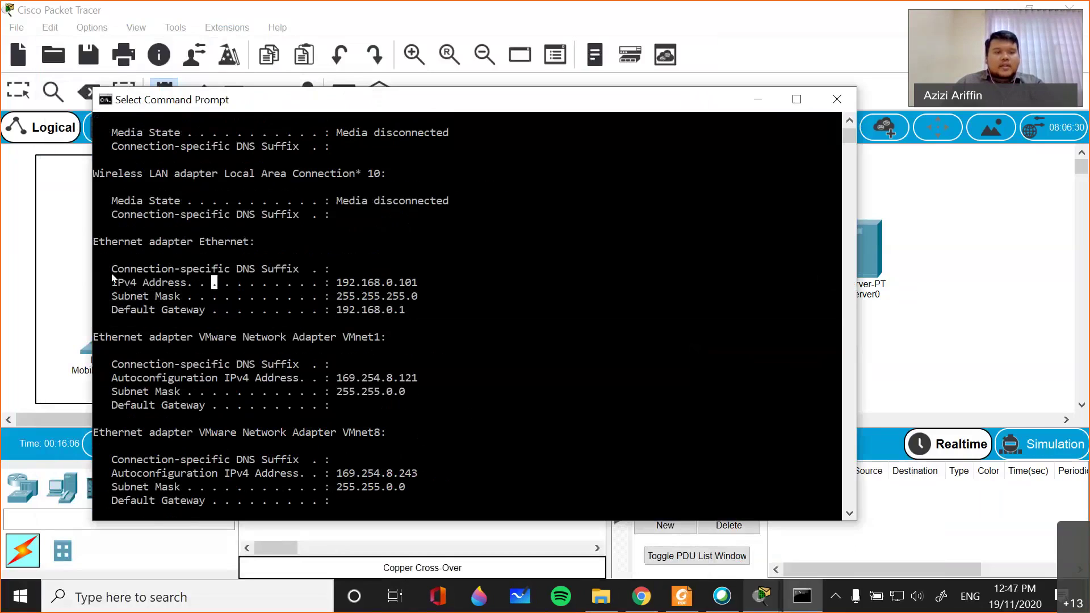
pyautogui.moveTo(98, 248); pyautogui.dragTo(385, 329)
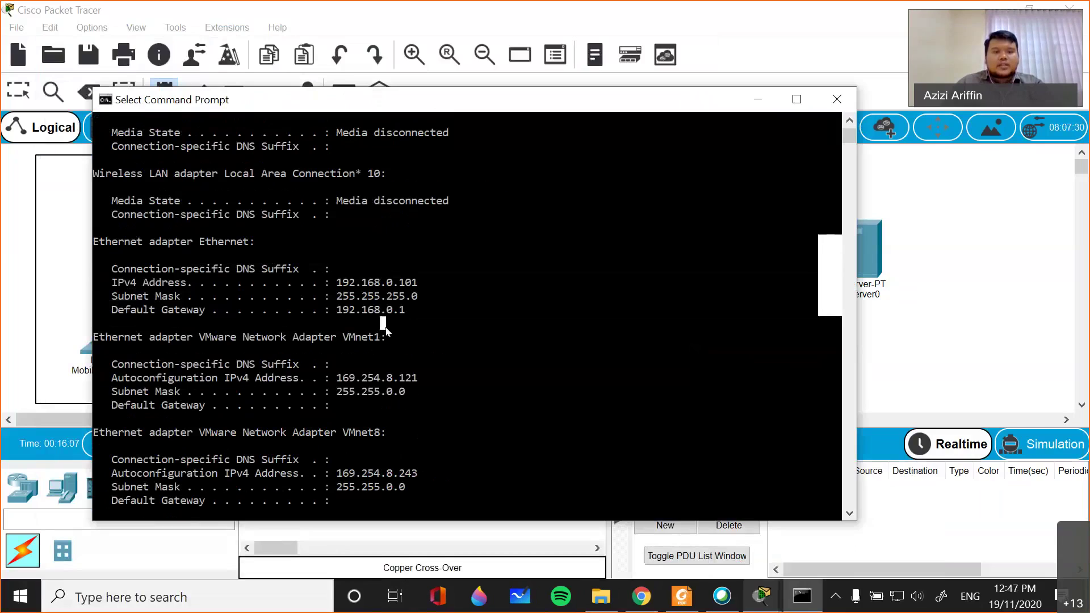
pyautogui.moveTo(336, 282); pyautogui.dragTo(388, 286)
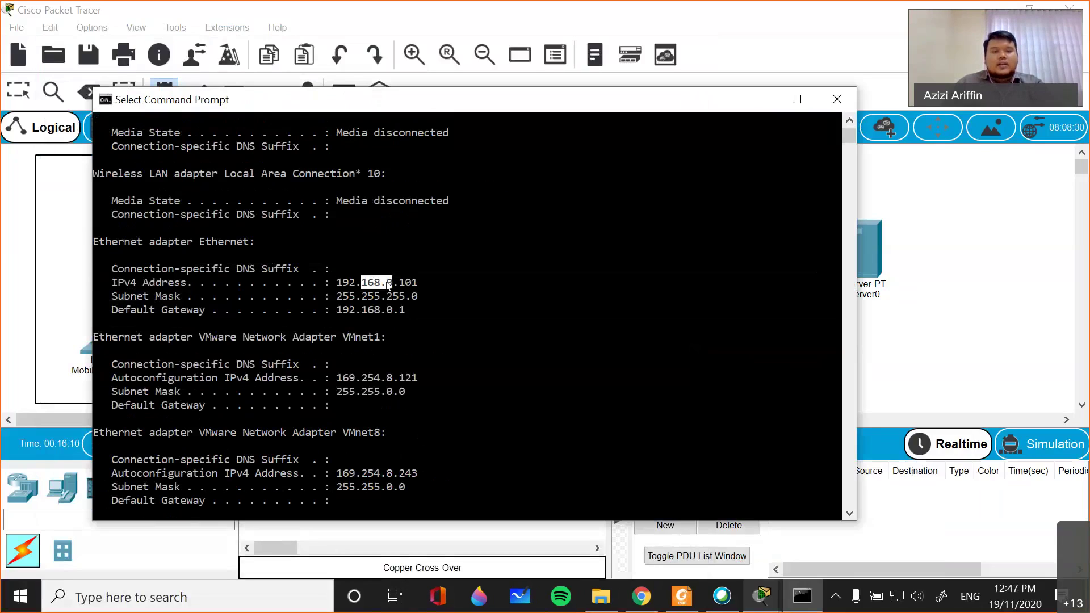
pyautogui.click(389, 285)
pyautogui.click(404, 284)
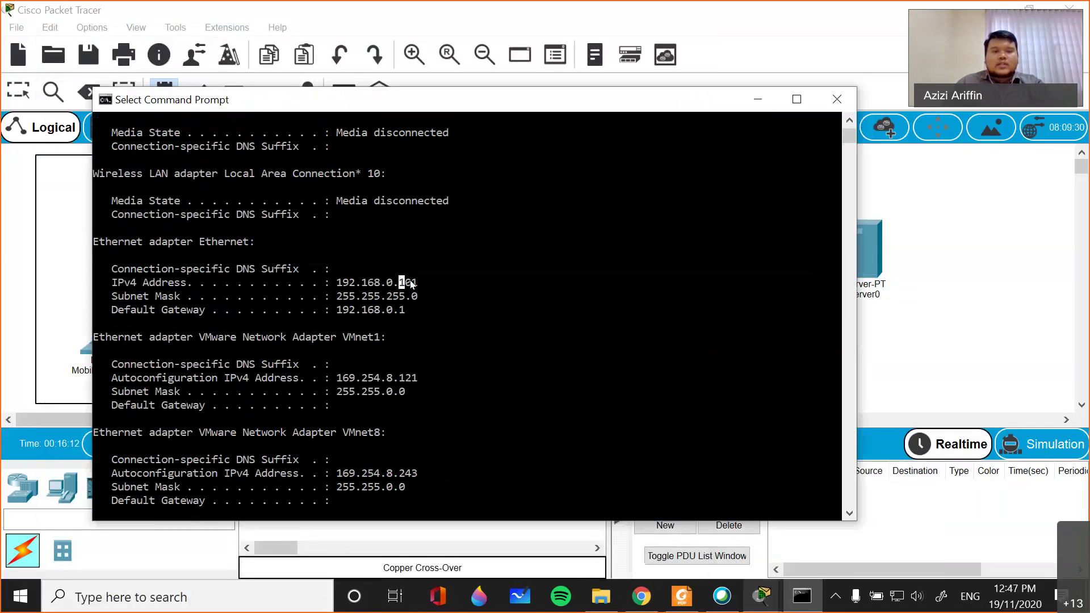
pyautogui.moveTo(389, 284); pyautogui.dragTo(420, 283)
pyautogui.click(402, 284)
pyautogui.moveTo(337, 284); pyautogui.dragTo(415, 292)
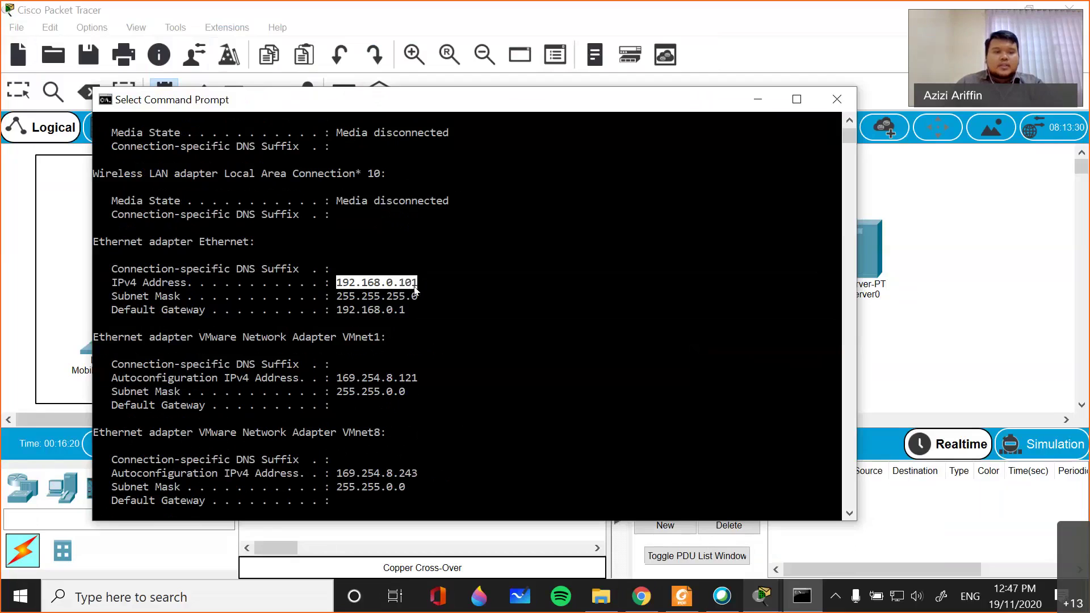
pyautogui.click(342, 310)
# - Highlight the subnet mask 255.255.255.0 and the Default Gateway label
pyautogui.moveTo(340, 295); pyautogui.dragTo(420, 300)
pyautogui.click(432, 296)
pyautogui.click(345, 296)
pyautogui.click(374, 296)
pyautogui.click(398, 296)
pyautogui.click(396, 283)
pyautogui.moveTo(112, 309); pyautogui.dragTo(224, 311)
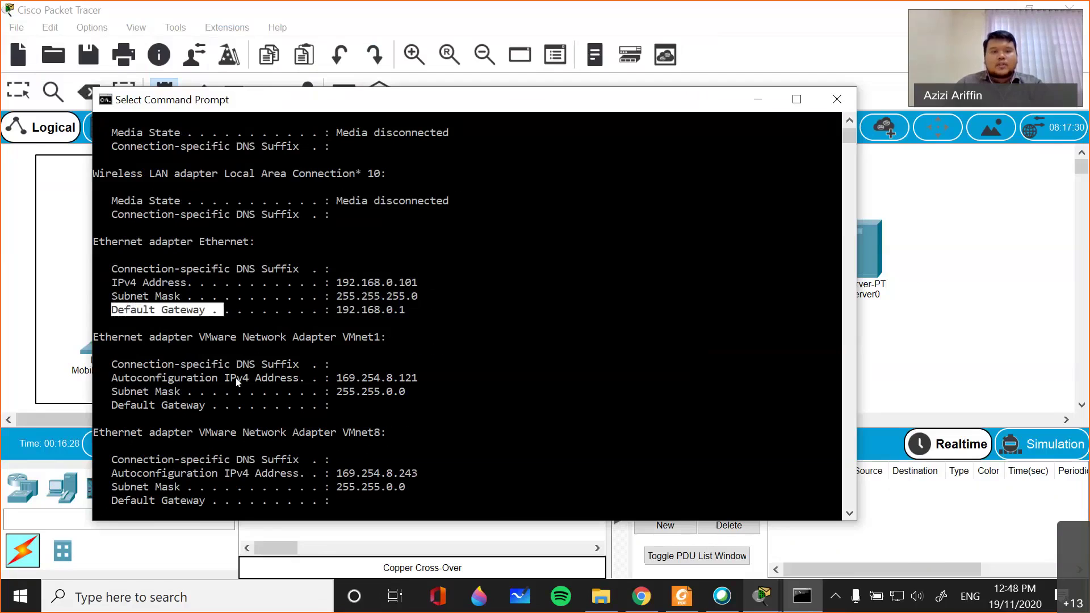
# - Reposition the console over the network diagram and highlight the default gateway line
pyautogui.moveTo(130, 99); pyautogui.dragTo(303, 330)
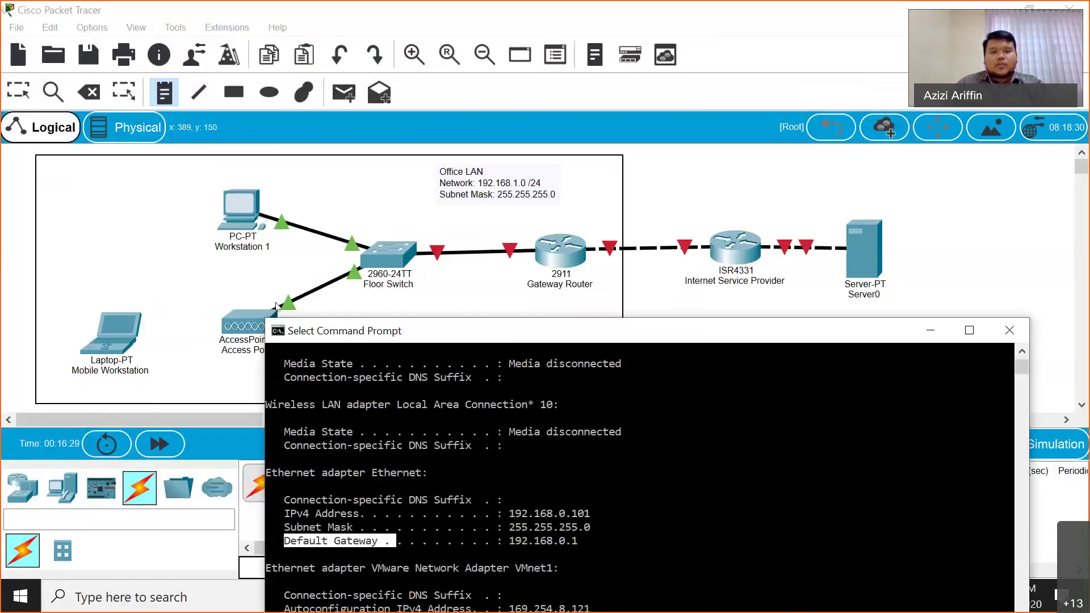
pyautogui.moveTo(822, 331); pyautogui.dragTo(493, 366)
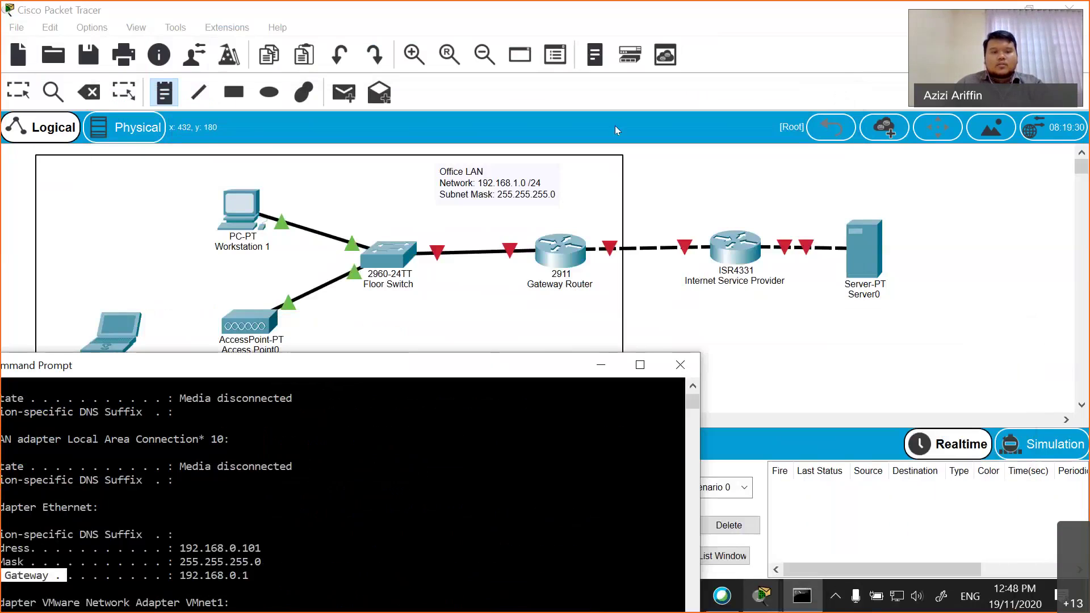
pyautogui.moveTo(341, 364); pyautogui.dragTo(468, 115)
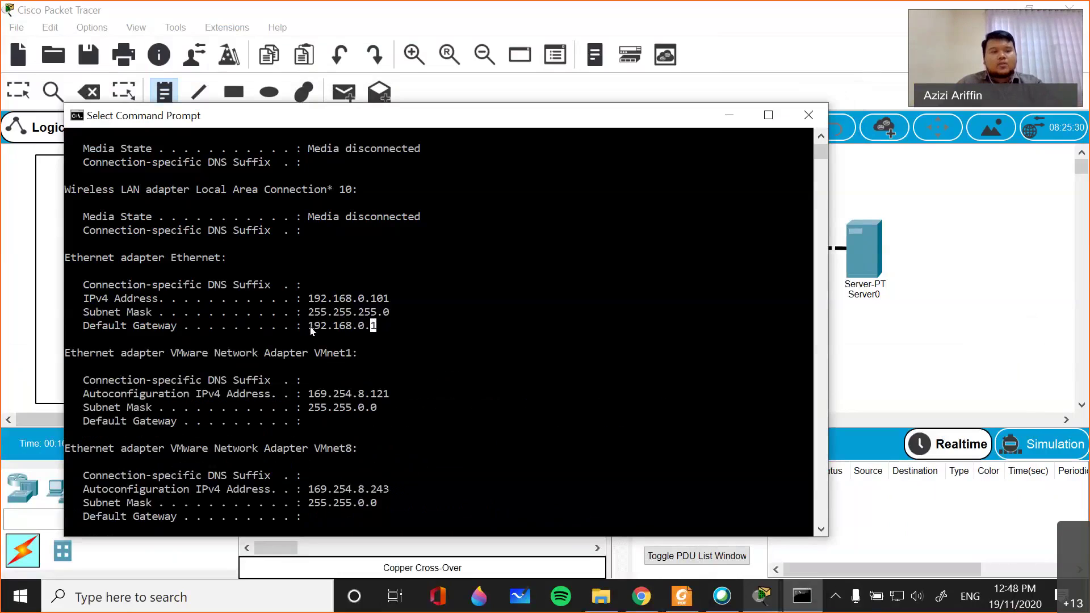
pyautogui.moveTo(84, 326); pyautogui.dragTo(380, 330)
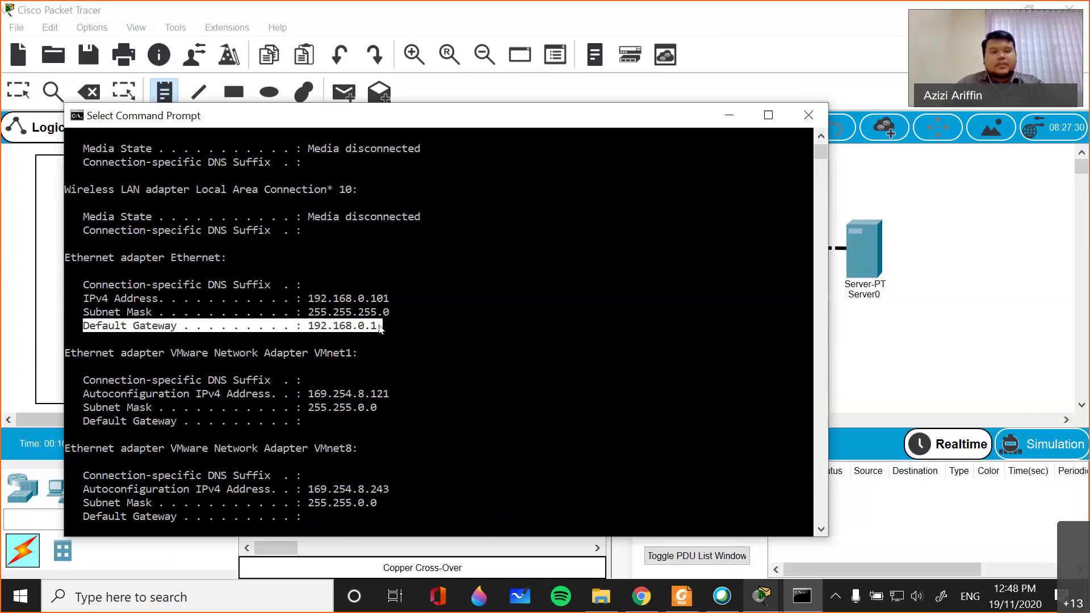
pyautogui.click(379, 329)
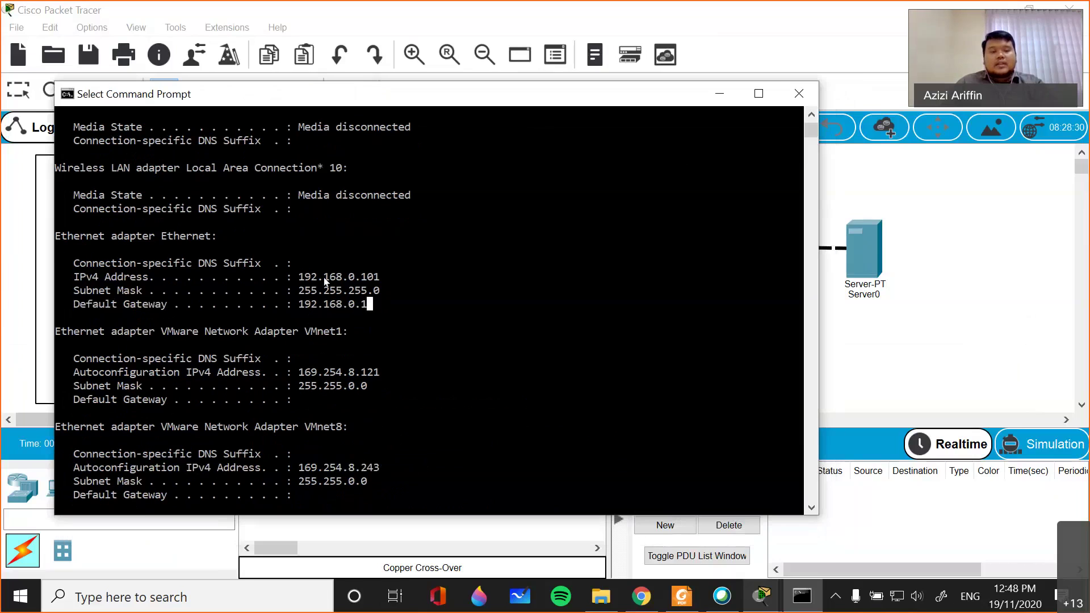
# - Select the IPv4-to-gateway lines, close Command Prompt, and bring Chrome's ITT400 Padlet board forward
pyautogui.moveTo(304, 277); pyautogui.dragTo(382, 276)
pyautogui.click(378, 310)
pyautogui.click(603, 316)
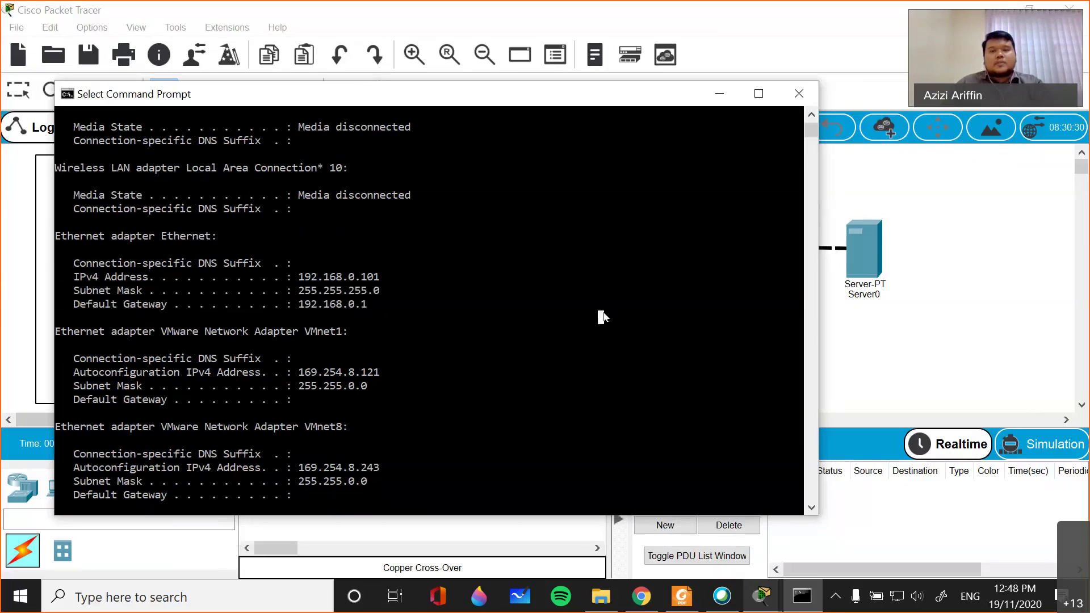
pyautogui.click(804, 96)
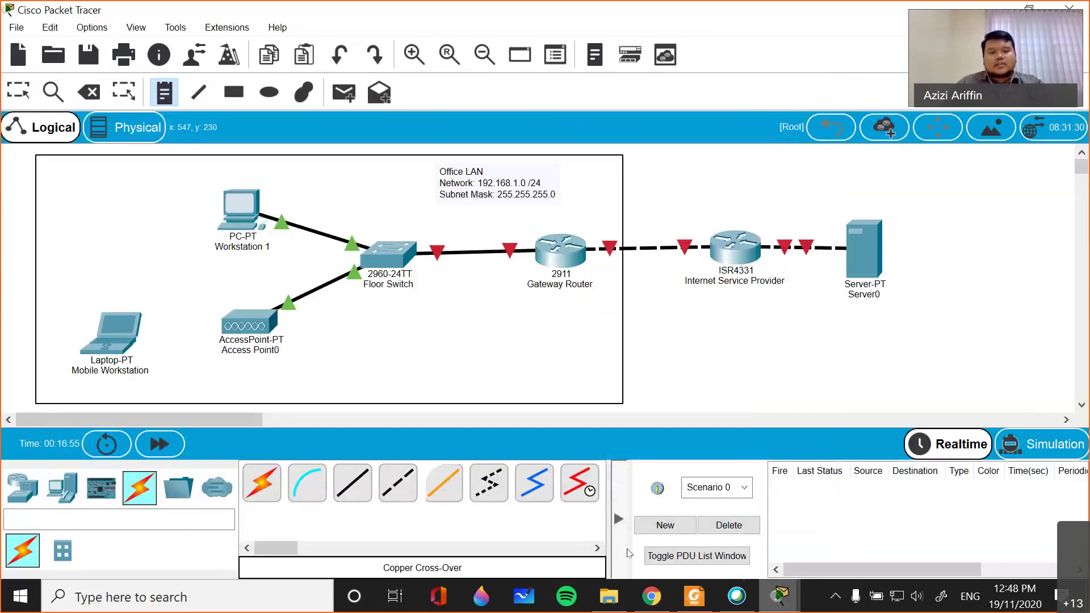
pyautogui.click(652, 596)
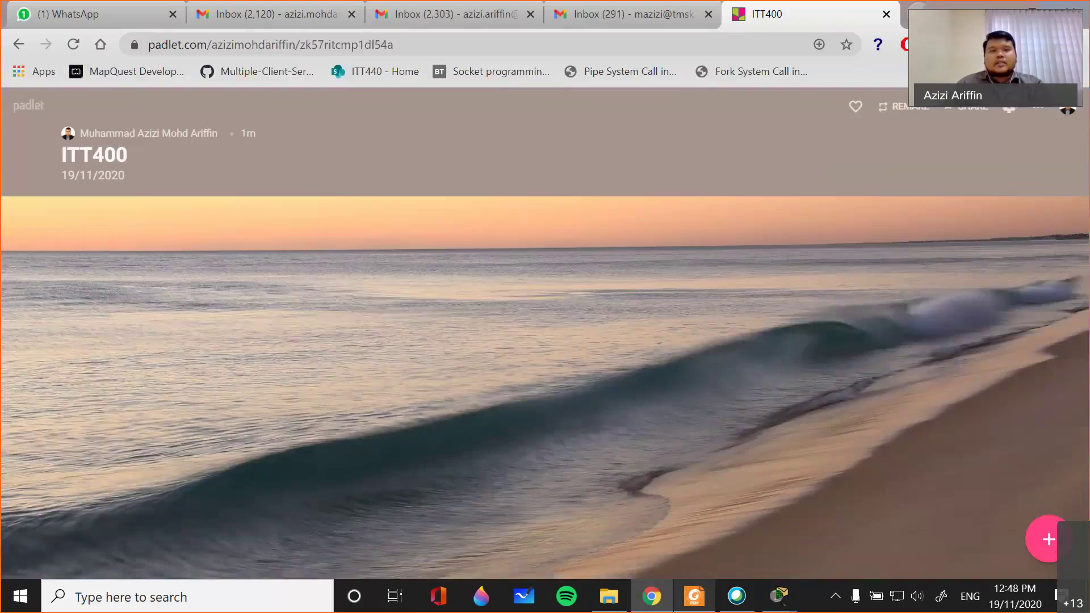
# - Search 'what is my ip' in a new tab, select the public IP, then minimize Chrome
pyautogui.hotkey('ctrl', 't')
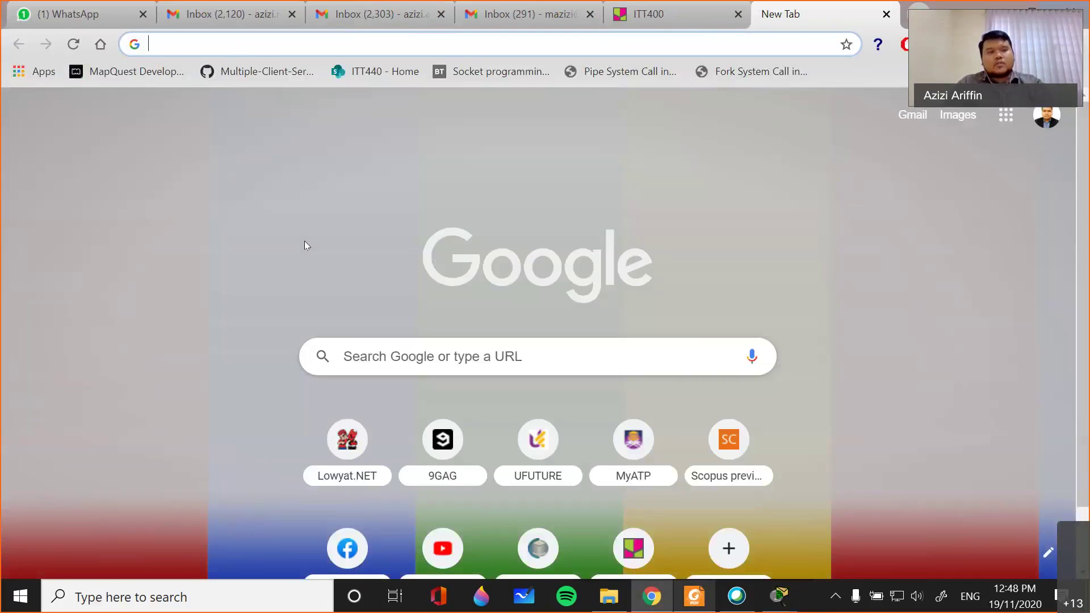
pyautogui.write('what is ')
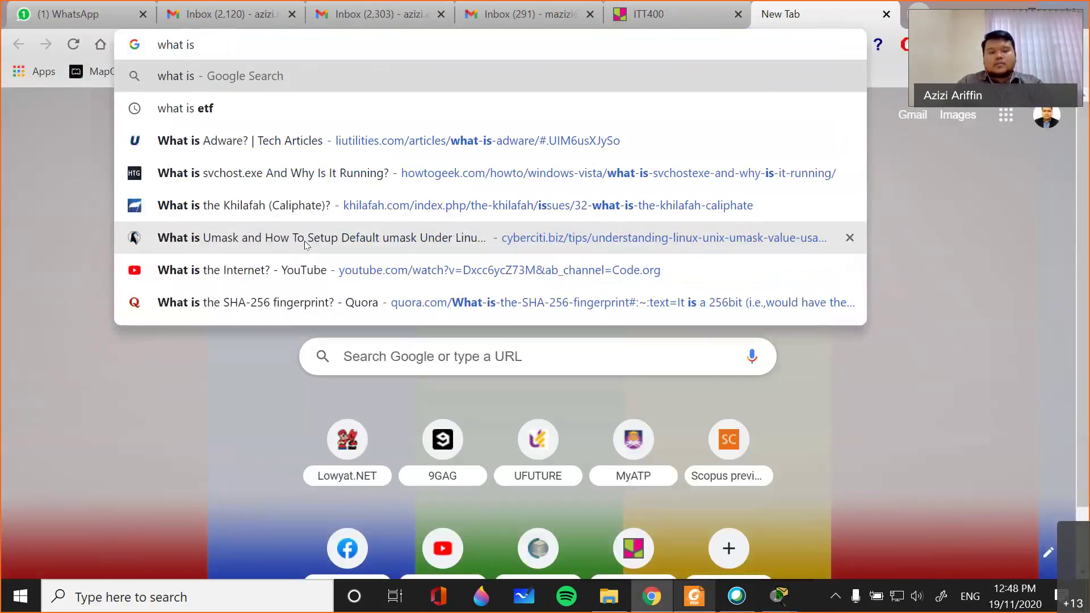
pyautogui.write('my ip')
pyautogui.press('Return')
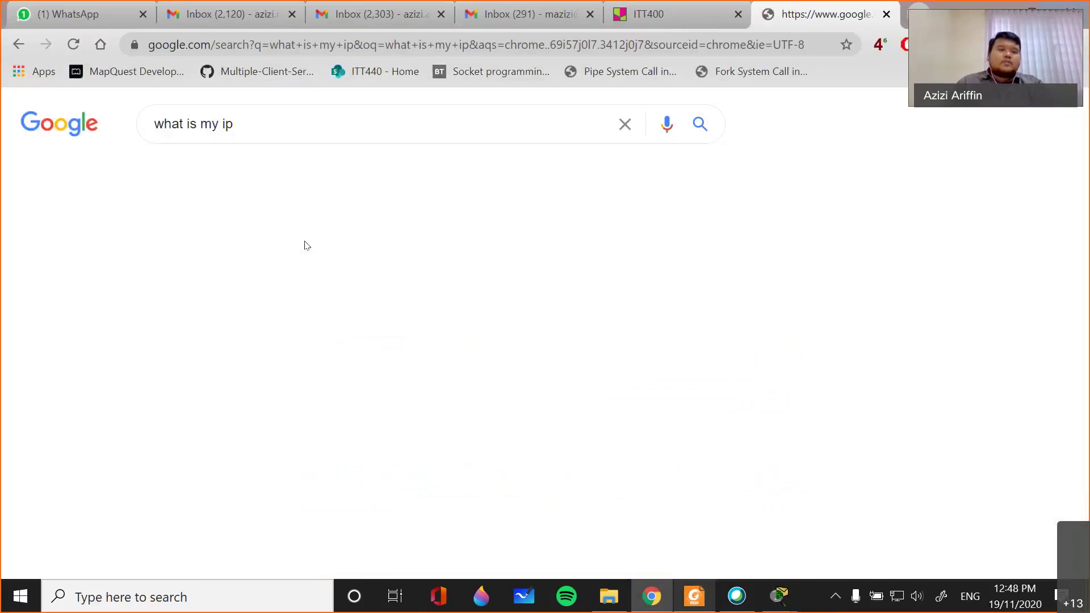
pyautogui.moveTo(266, 307)
pyautogui.mouseDown()
pyautogui.moveTo(168, 311)
pyautogui.moveTo(288, 311)
pyautogui.mouseUp()
pyautogui.doubleClick(188, 311)
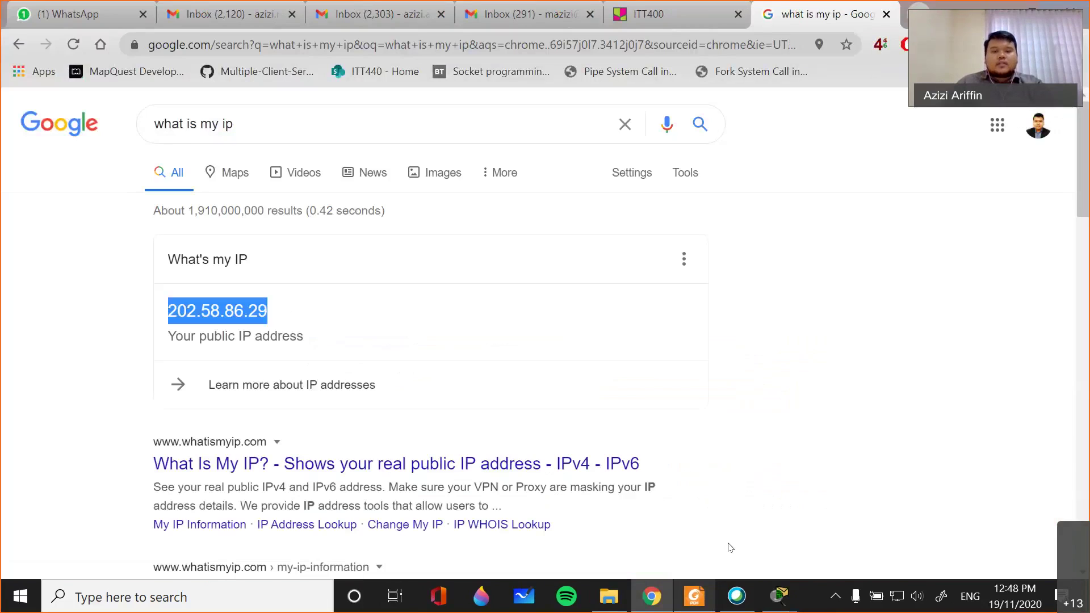
pyautogui.click(652, 595)
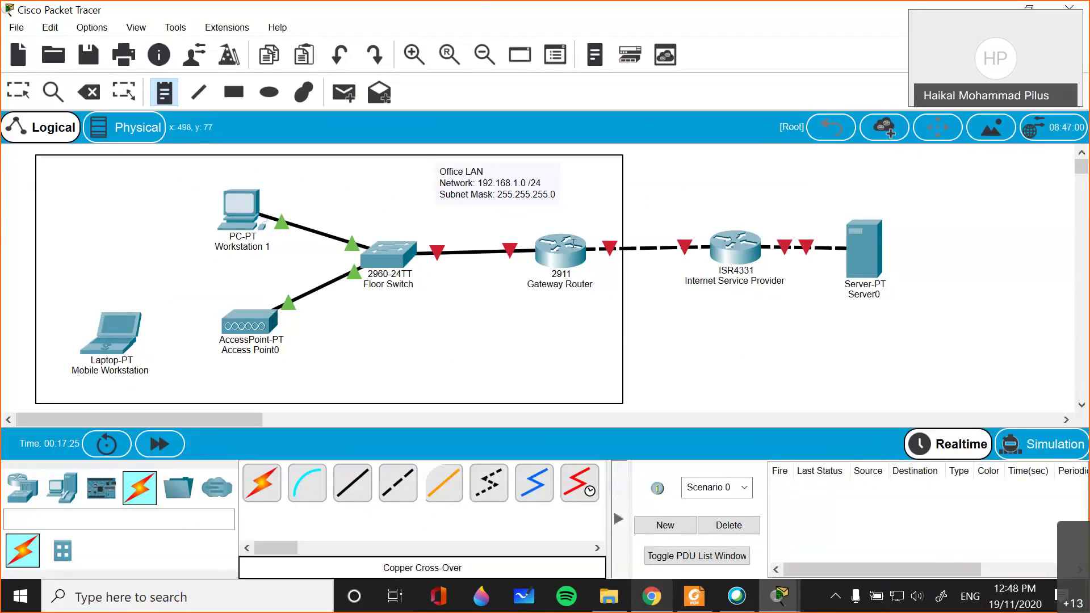
# - Assign Gateway Router's Gi0/0 the address 192.168.1.254 255.255.255.0
pyautogui.moveTo(779, 599)
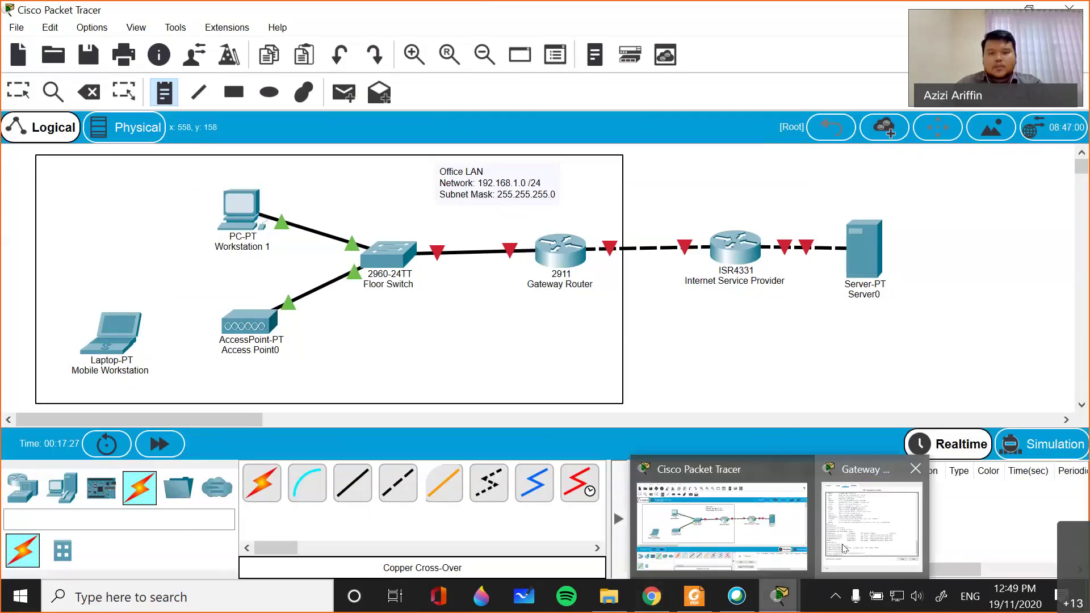
pyautogui.click(844, 549)
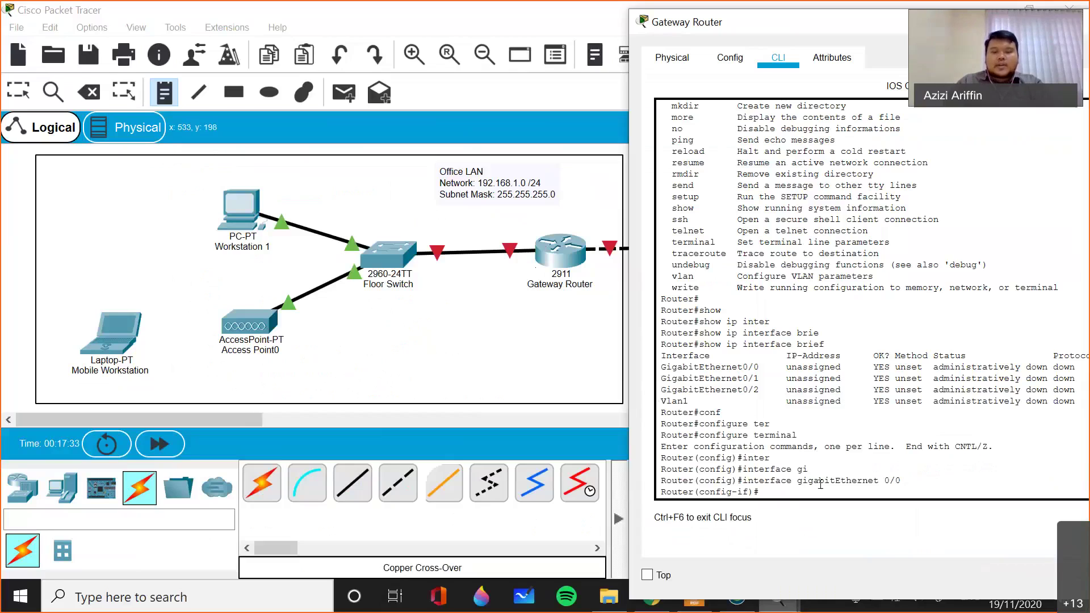
pyautogui.write('ip add')
pyautogui.press('Tab')
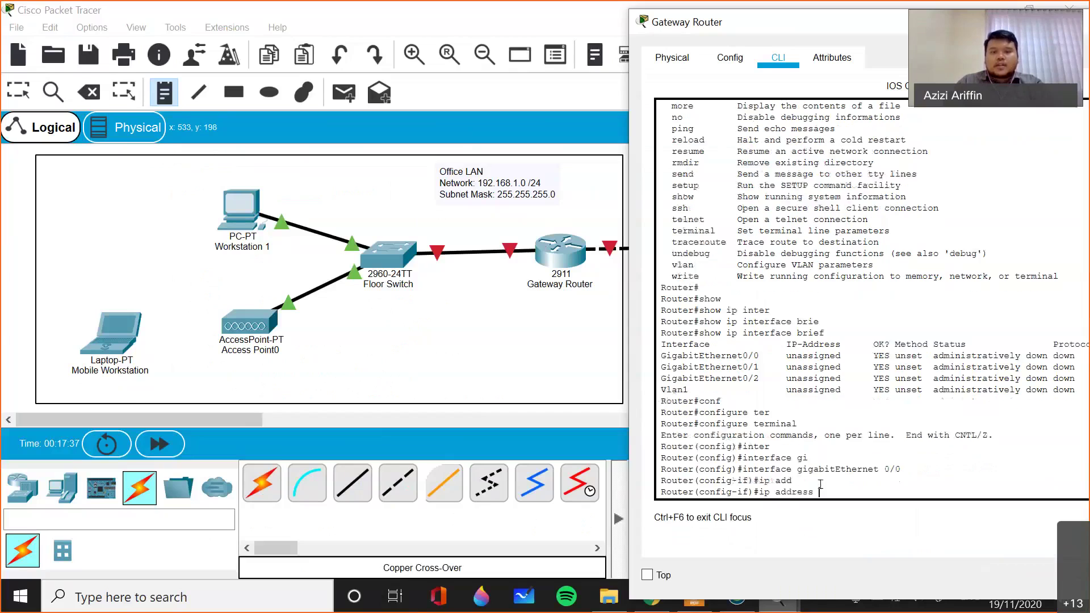
pyautogui.write('192.168.1.')
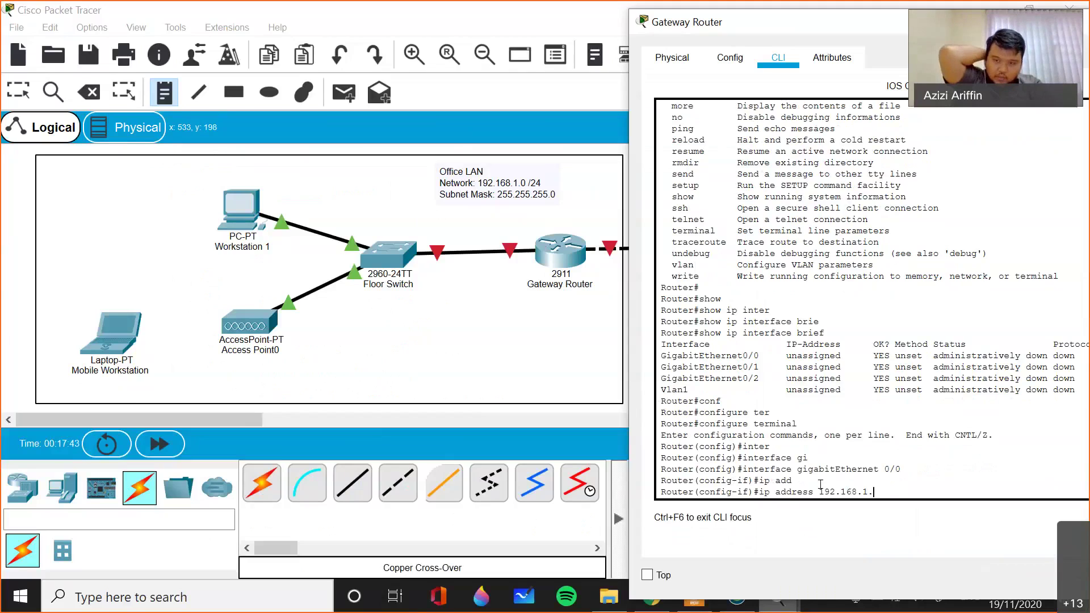
pyautogui.write('254')
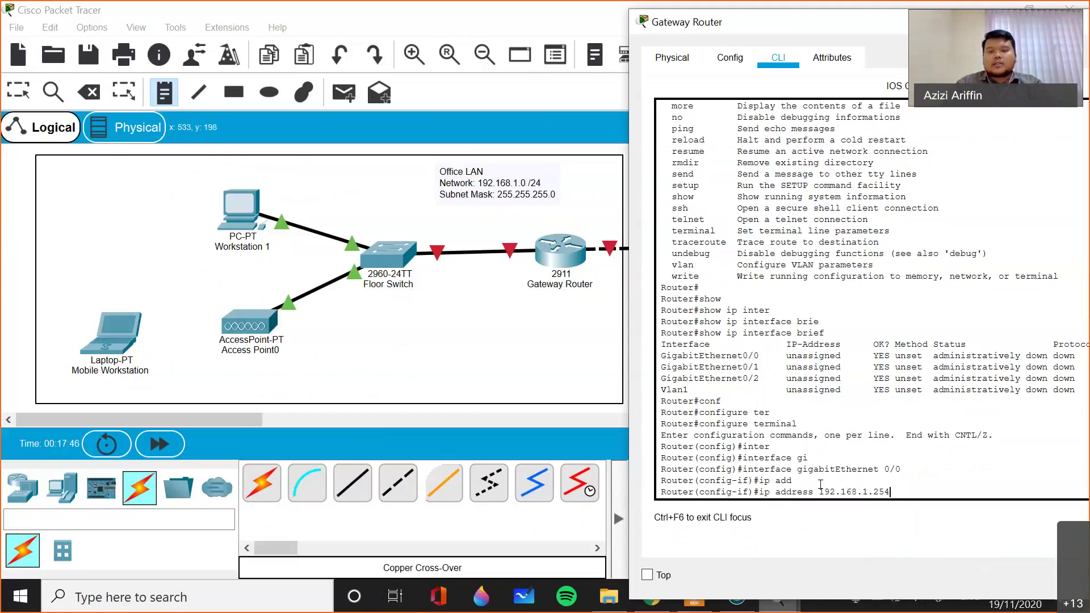
pyautogui.write(' 255')
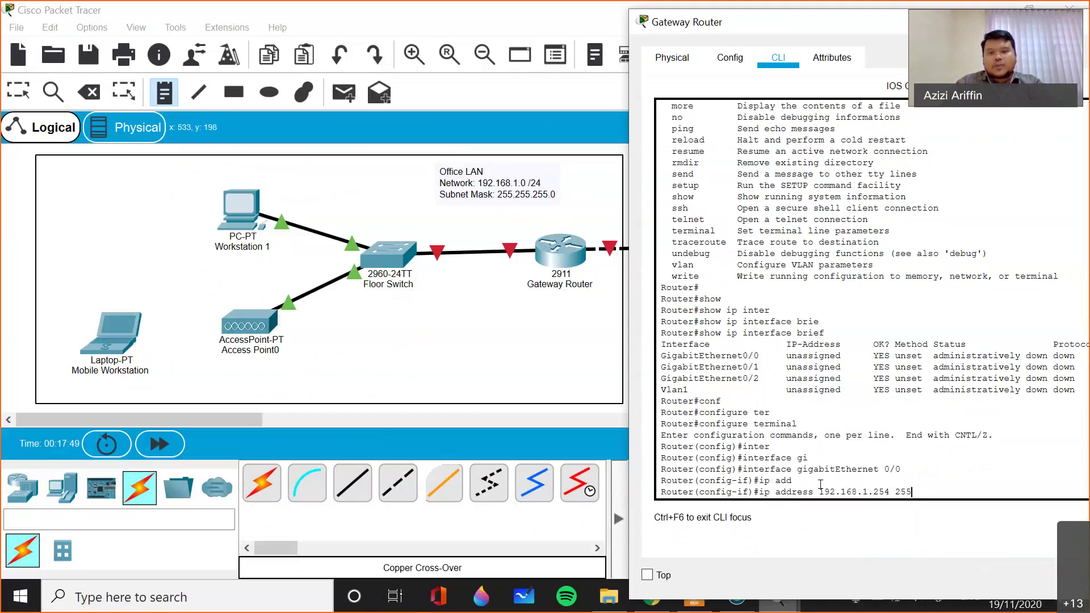
pyautogui.write('.255.255.0')
pyautogui.press('Return')
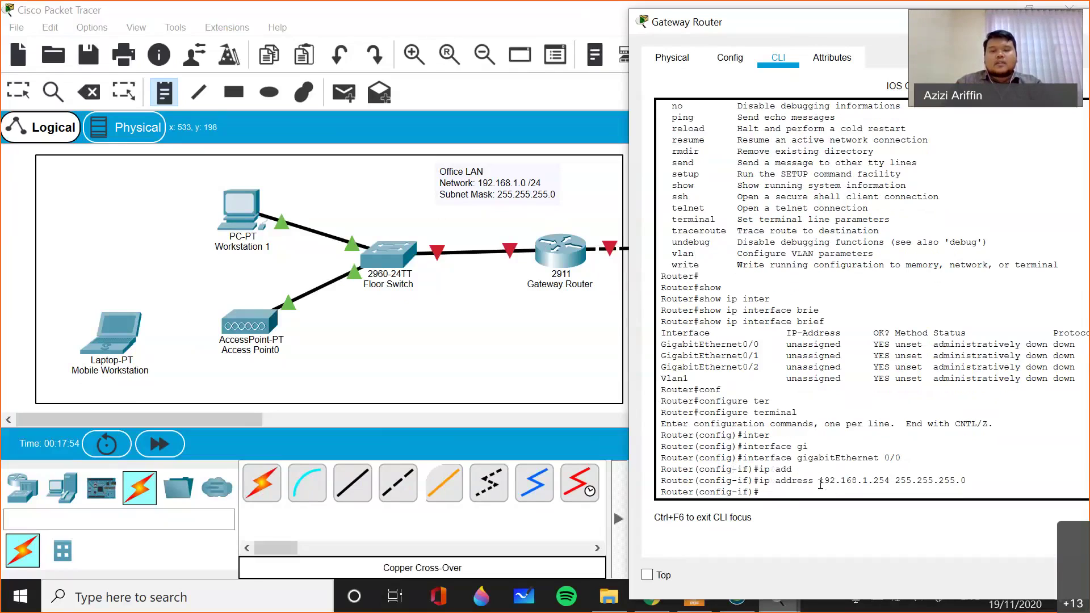
# - Give the interface the description 'Office-LAN-Gateway'
pyautogui.write('desc')
pyautogui.press('Tab')
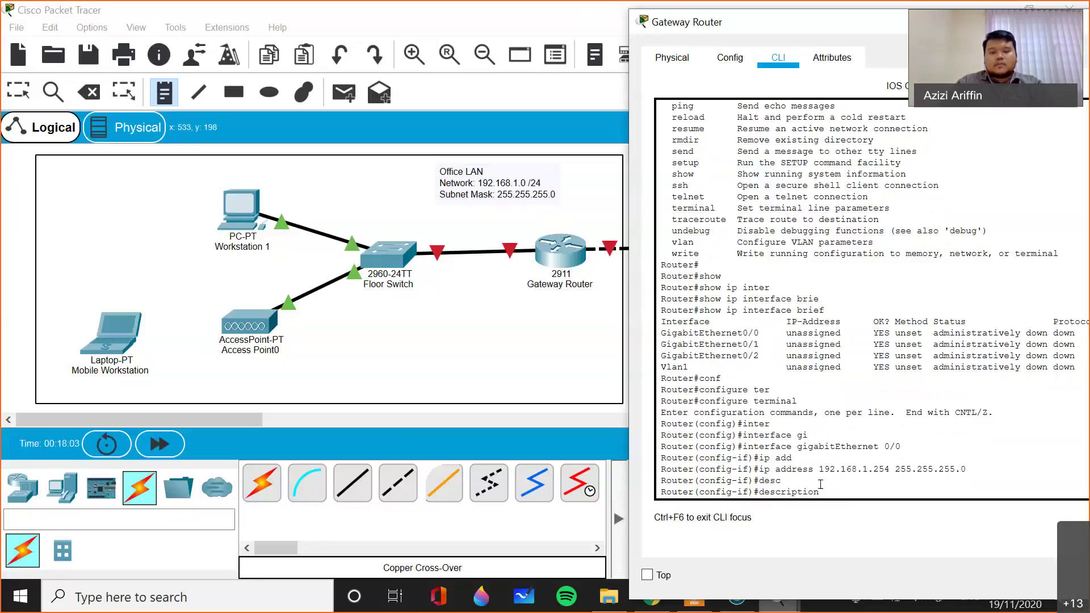
pyautogui.write('Office-LAn')
pyautogui.press('BackSpace')
pyautogui.write('N-GAte')
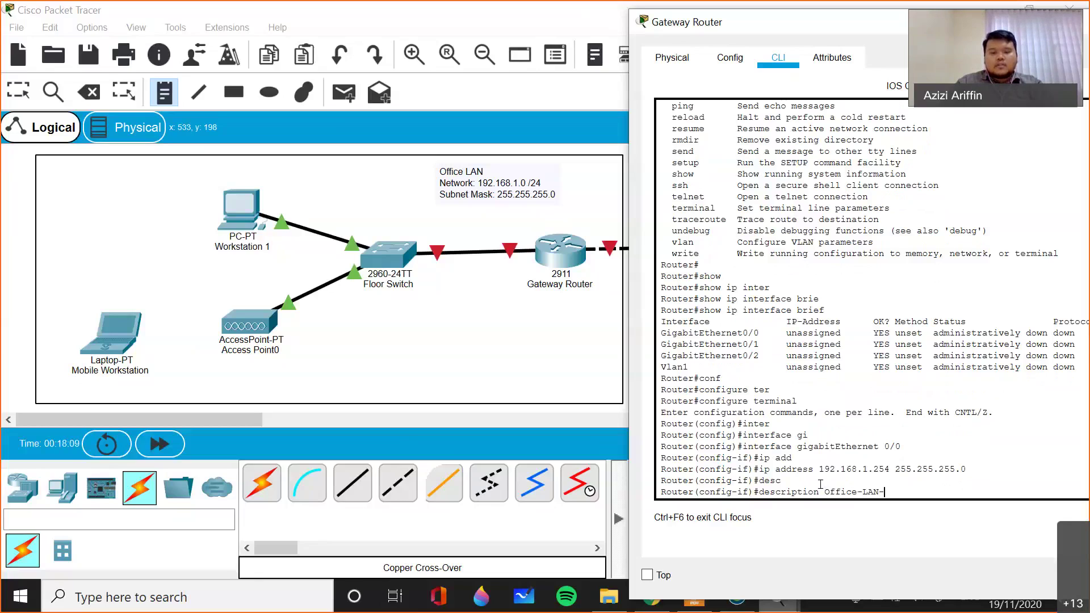
pyautogui.press('BackSpace')
pyautogui.press('BackSpace')
pyautogui.press('BackSpace')
pyautogui.write('a')
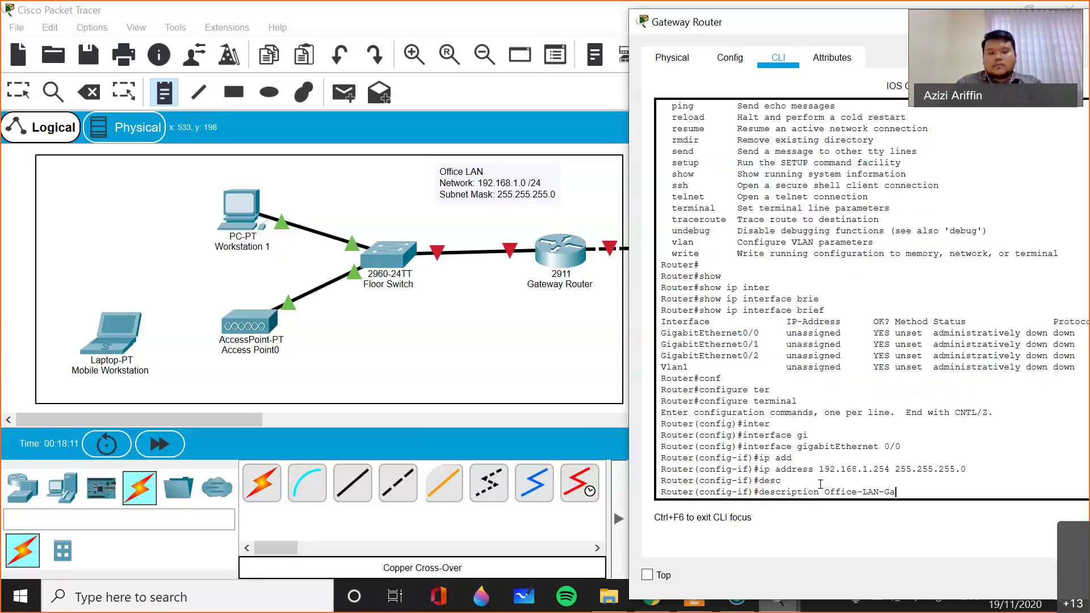
pyautogui.write('teway')
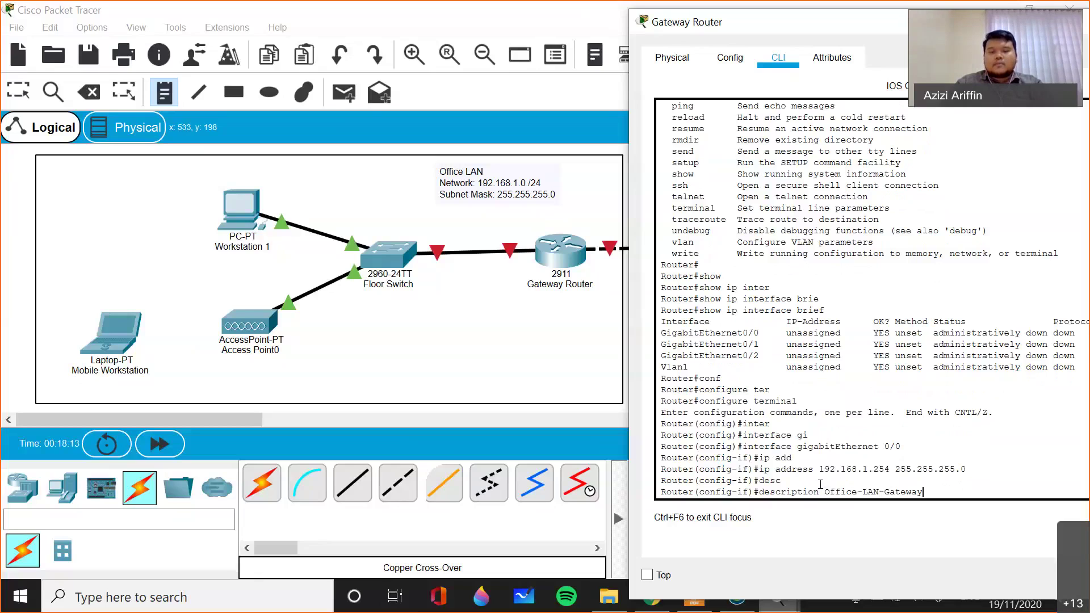
pyautogui.press('Return')
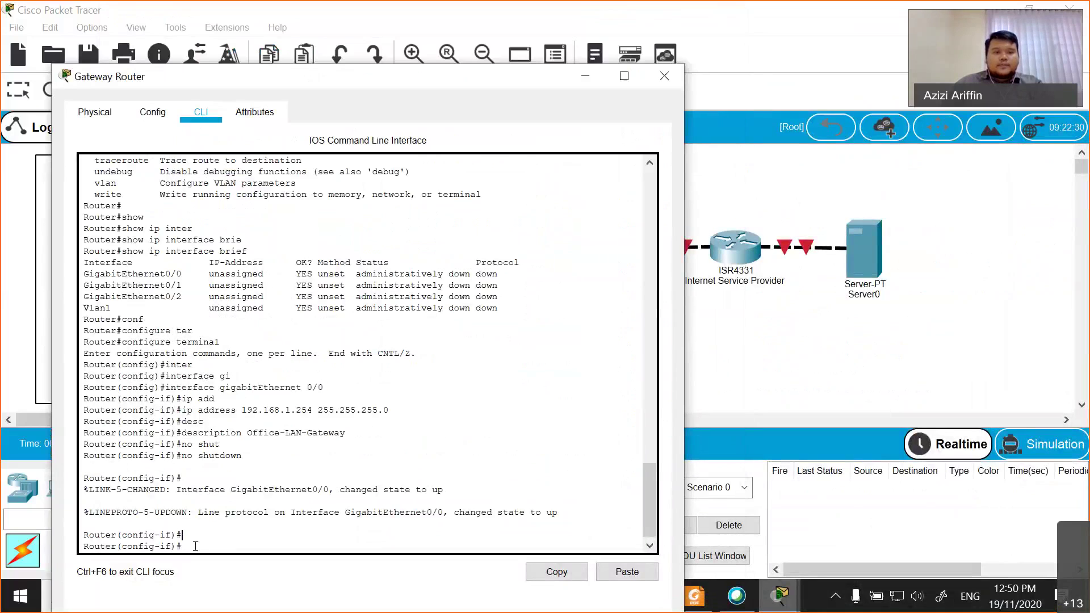
# - Exit interface and global configuration modes back to the privileged prompt
pyautogui.write('ex')
pyautogui.press('BackSpace')
pyautogui.press('BackSpace')
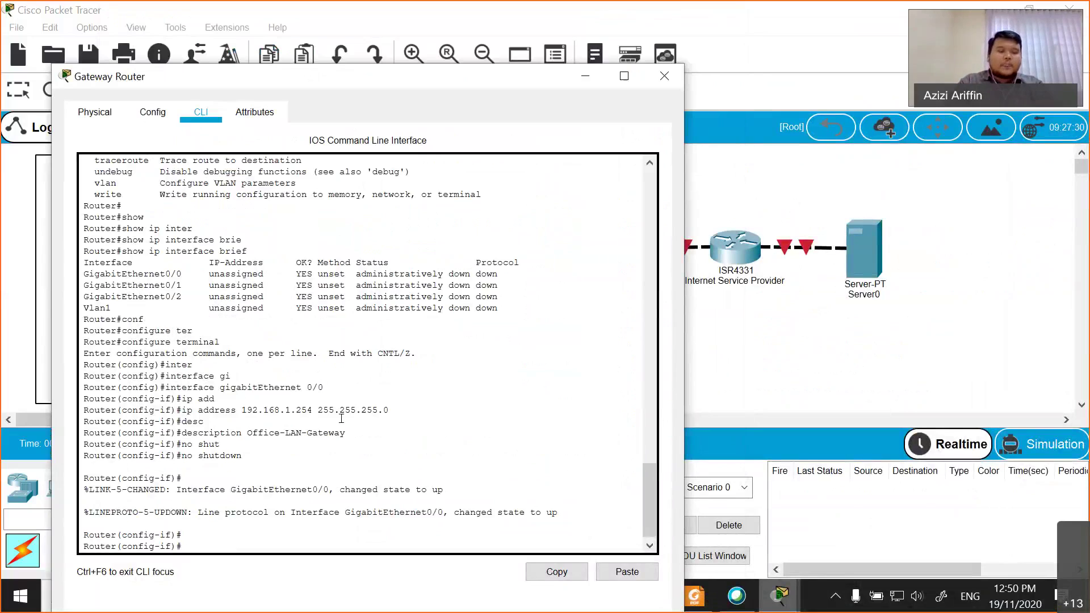
pyautogui.write('exit')
pyautogui.press('Return')
pyautogui.write('exit')
pyautogui.press('Return')
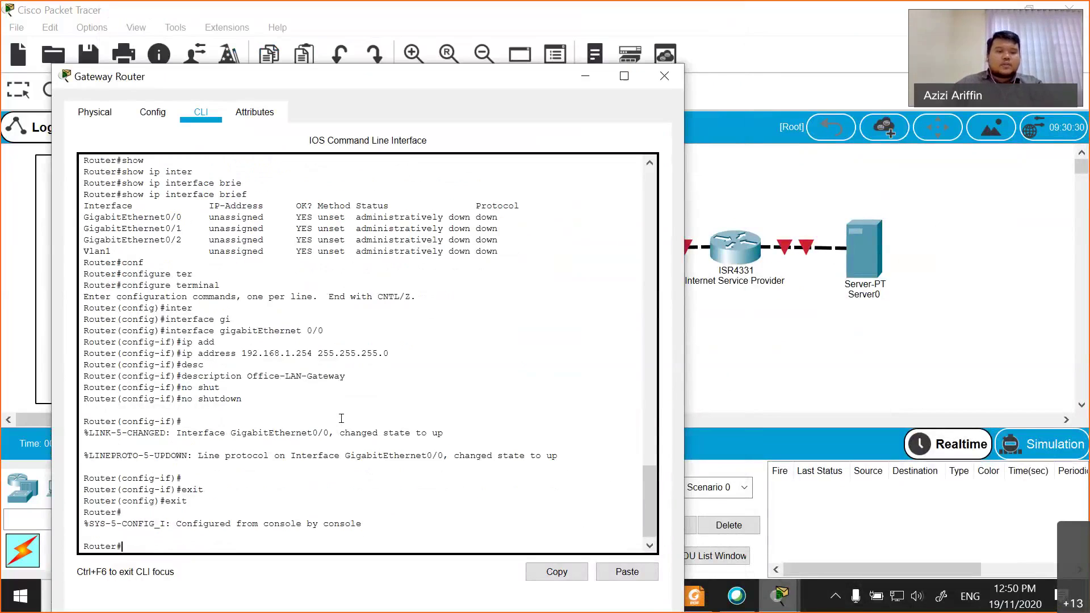
pyautogui.press('Return')
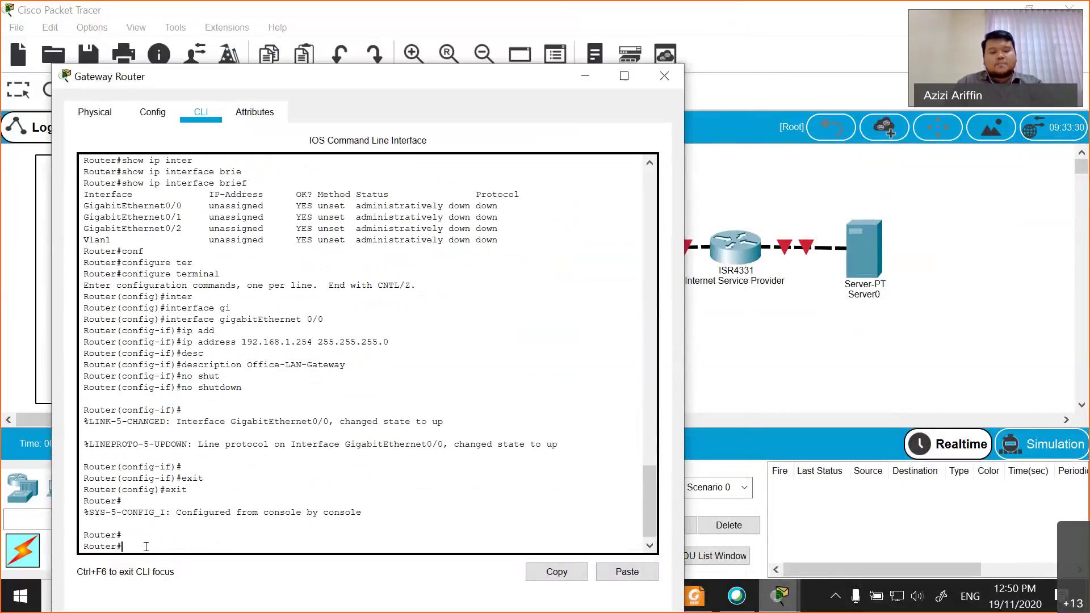
# - Run 'copy run start' to save to startup-config and move the router window aside
pyautogui.write('outer#c')
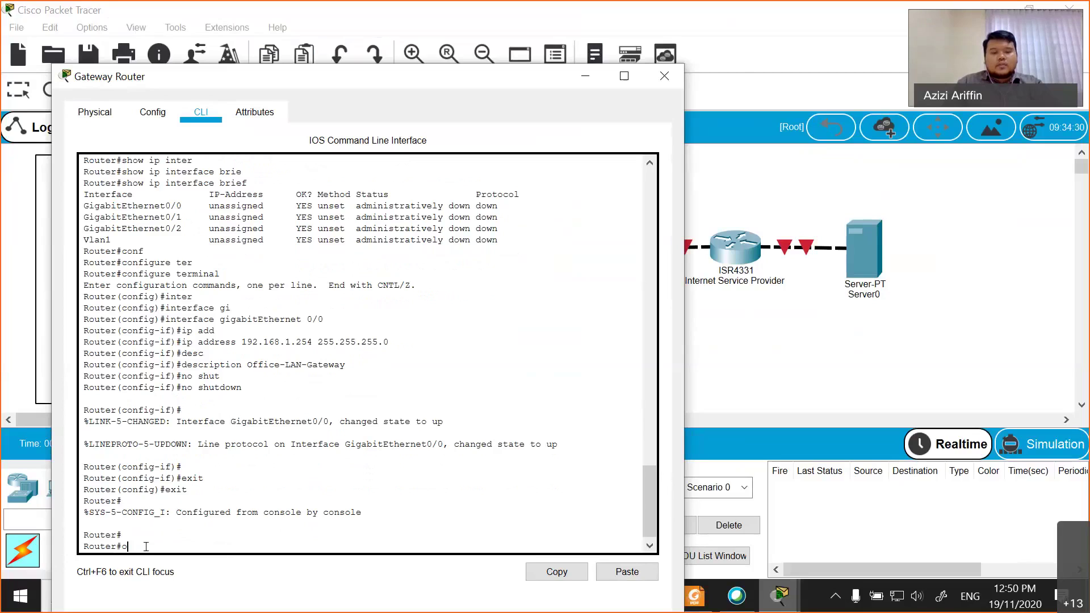
pyautogui.write('opy run start')
pyautogui.press('Return')
pyautogui.press('Return')
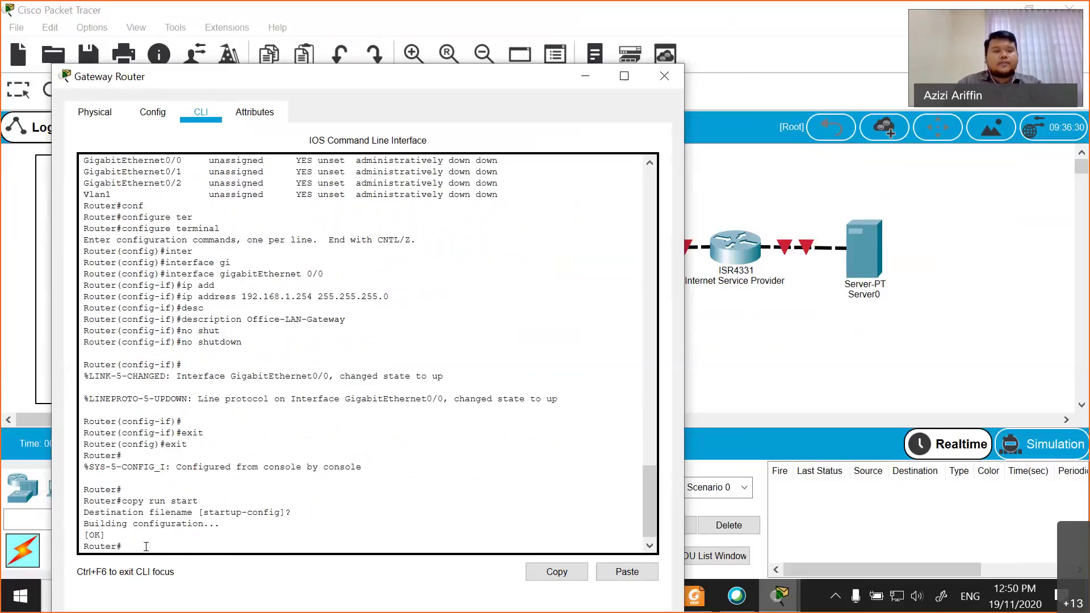
pyautogui.press('Return')
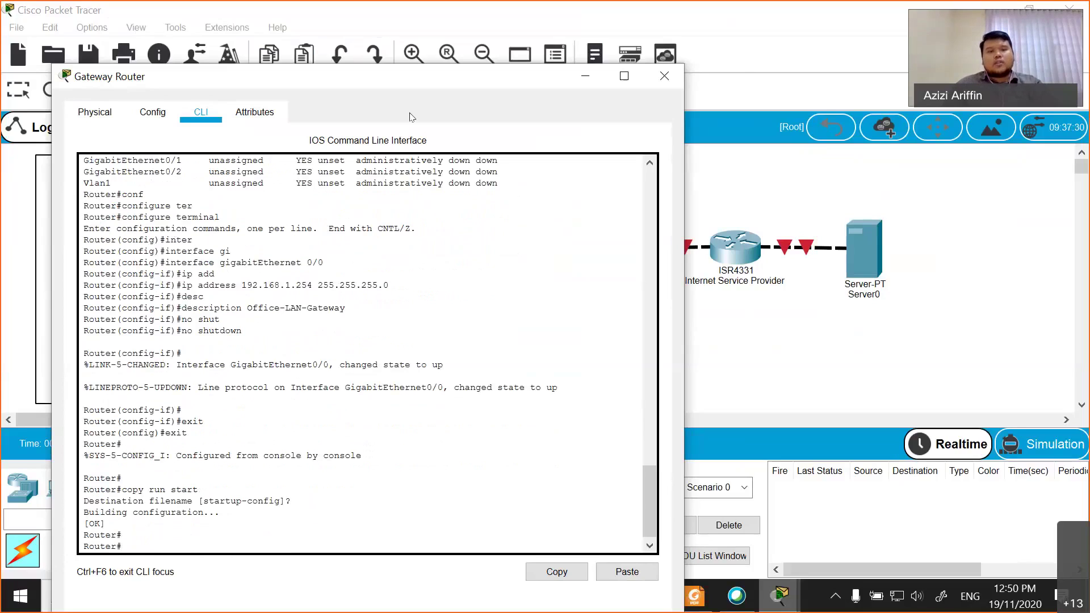
pyautogui.moveTo(444, 81); pyautogui.dragTo(386, 368)
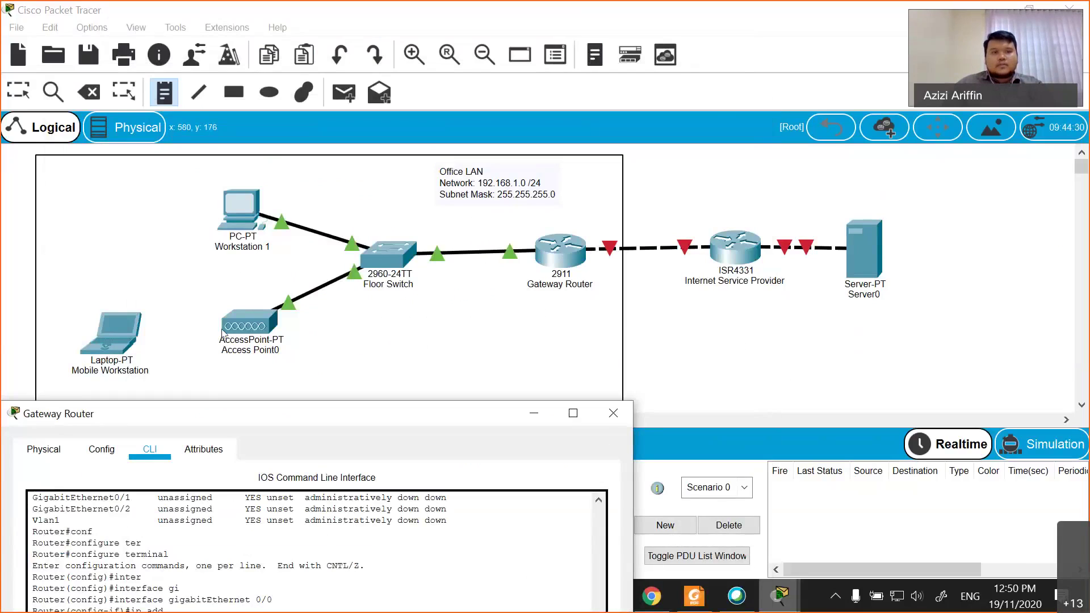
# - Draw a rectangle outline around the ISR4331 ISP router and Server0
pyautogui.click(234, 92)
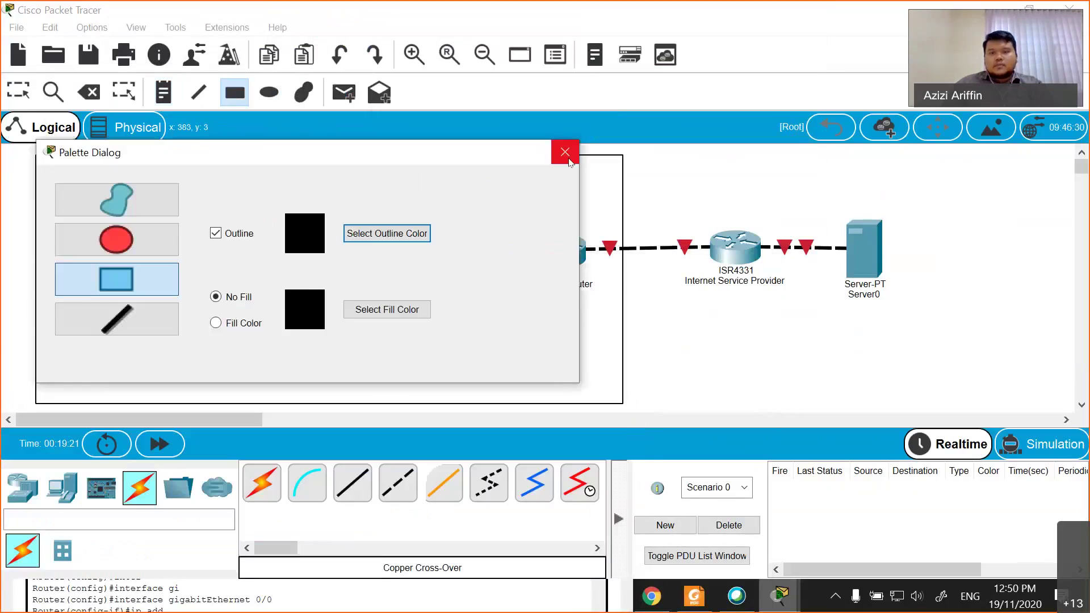
pyautogui.click(564, 151)
pyautogui.moveTo(731, 158); pyautogui.dragTo(922, 396)
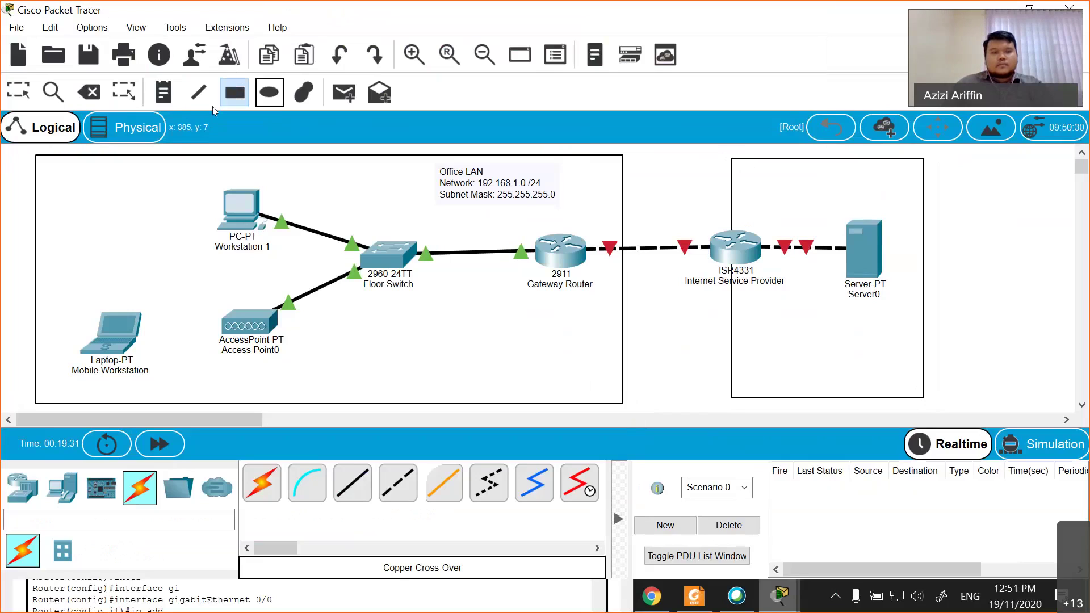
# - Place a note inside the rectangle reading 'The Internet'
pyautogui.press('n')
pyautogui.click(847, 170)
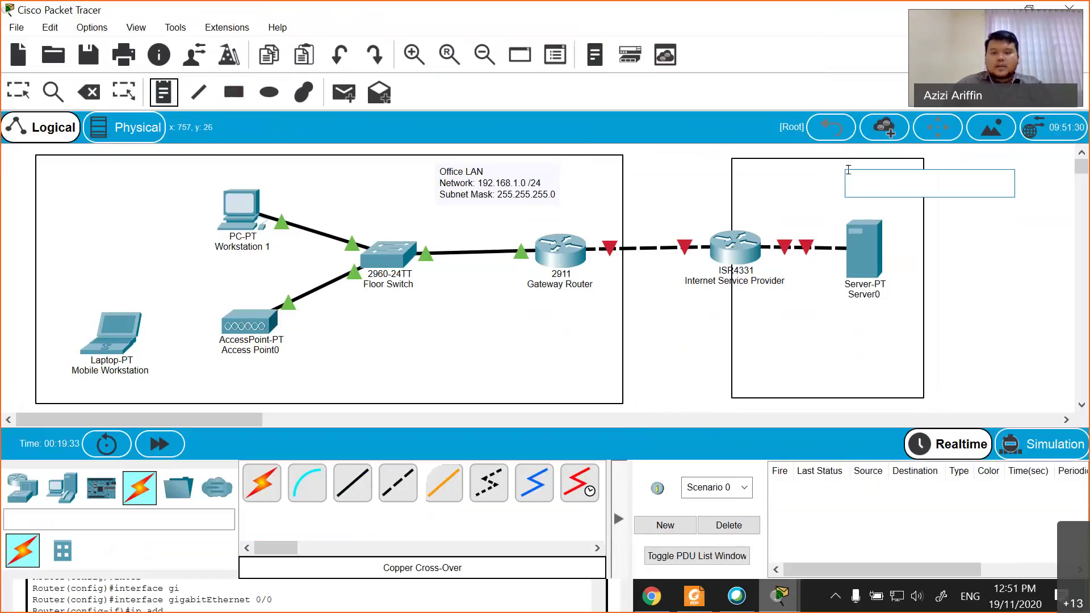
pyautogui.write('The Internet')
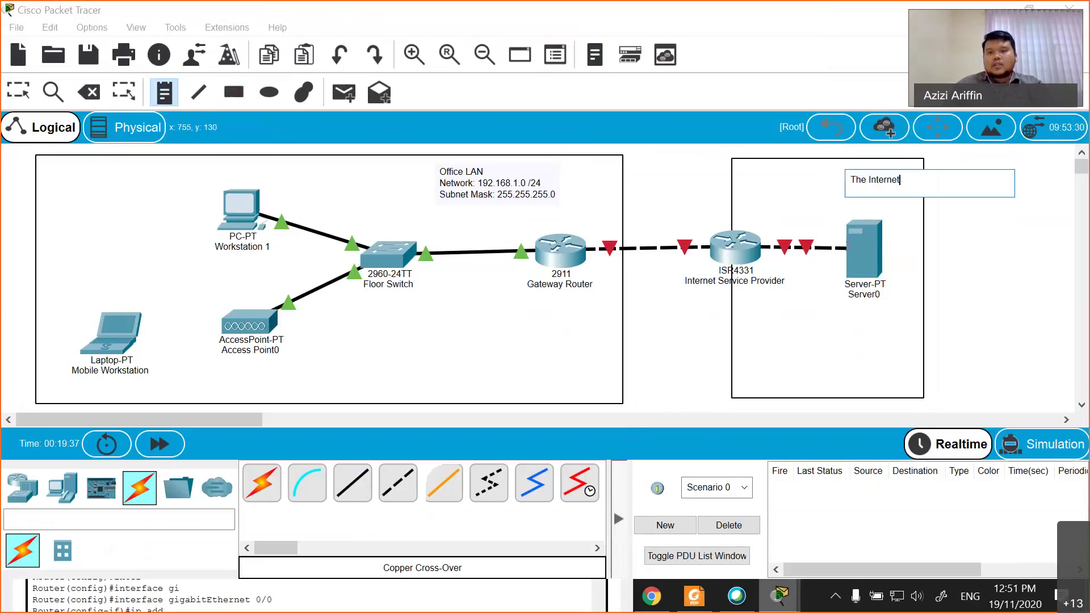
pyautogui.press('Return')
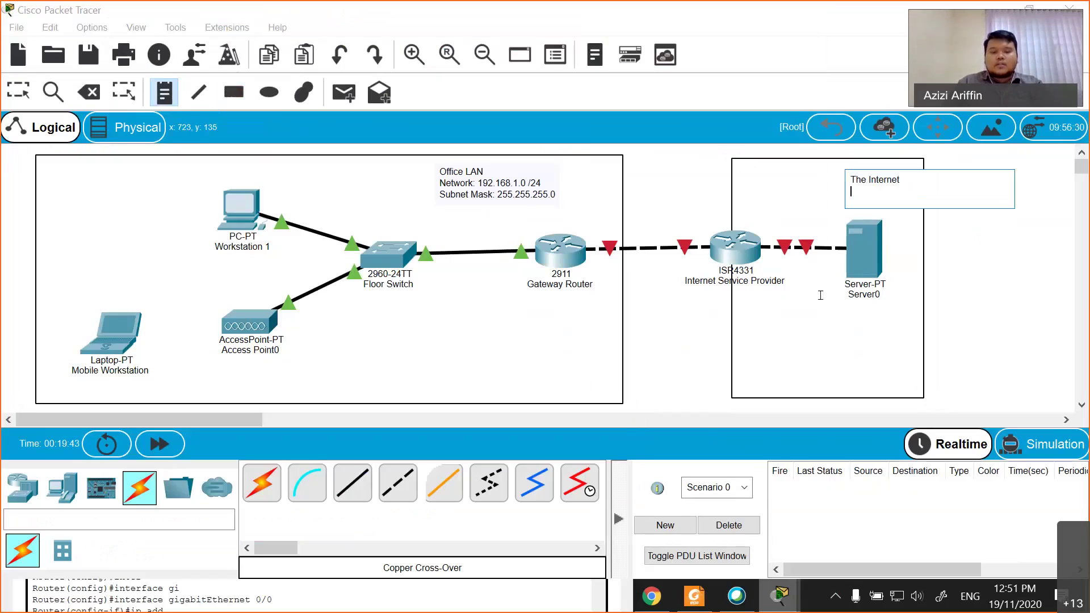
# - Add the lines '10.0.5.0 /16' and 'Subnet Mask: 255.255.0.0' to the Internet note
pyautogui.write('10.0.')
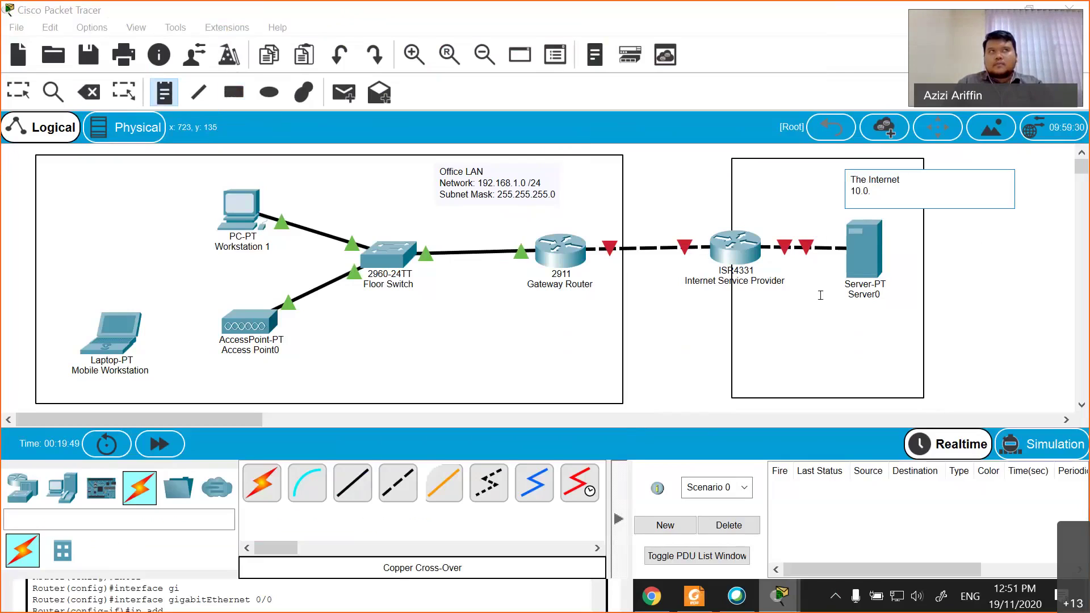
pyautogui.write('5.0/')
pyautogui.press('BackSpace')
pyautogui.write('/')
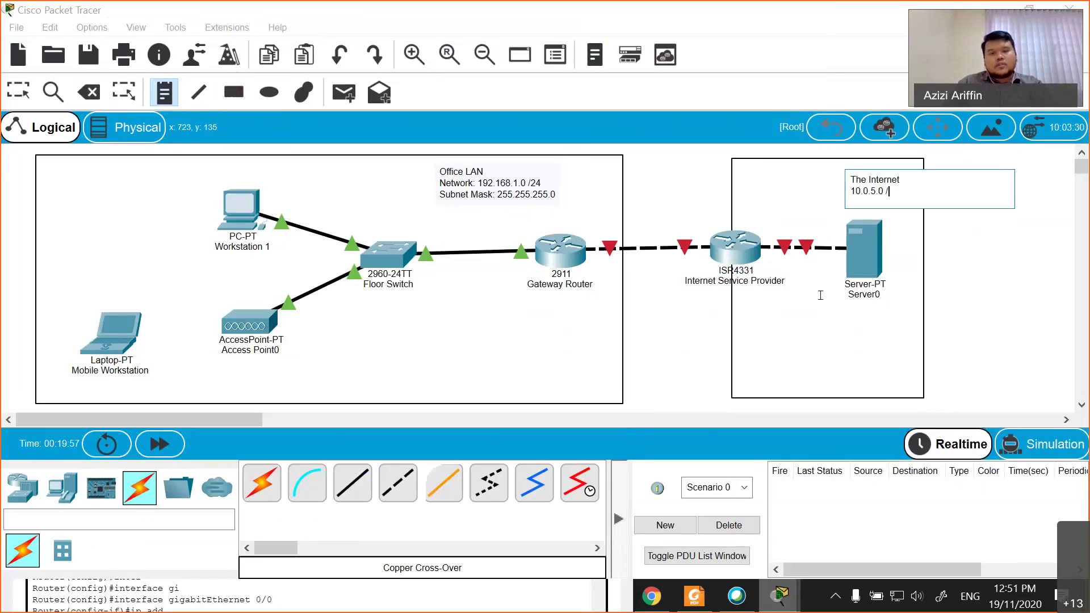
pyautogui.write('16')
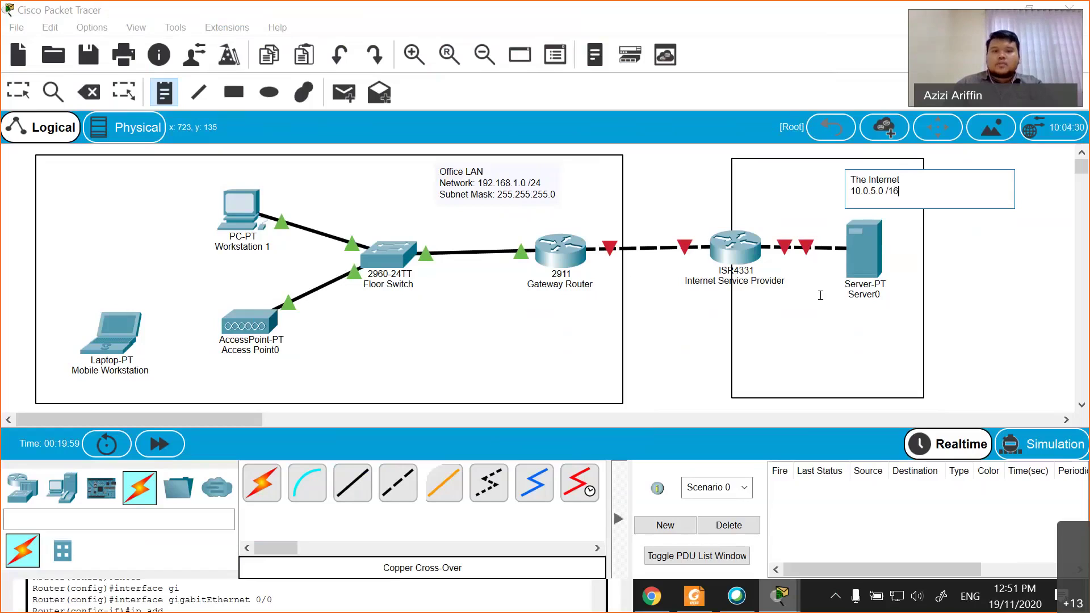
pyautogui.press('Return')
pyautogui.write('Subnet')
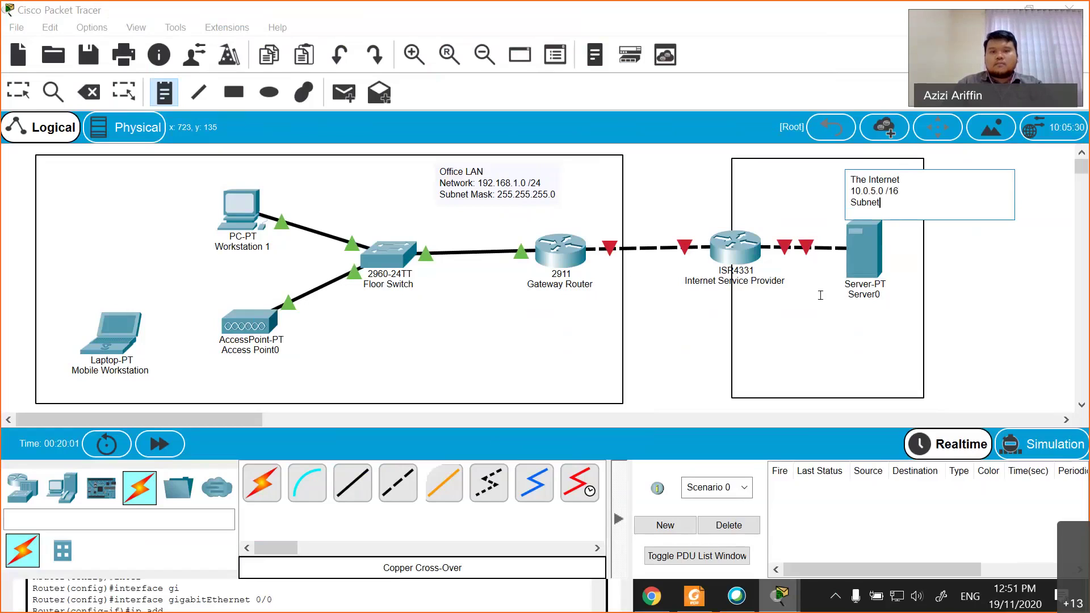
pyautogui.write(' Mask: 255.255.0.0')
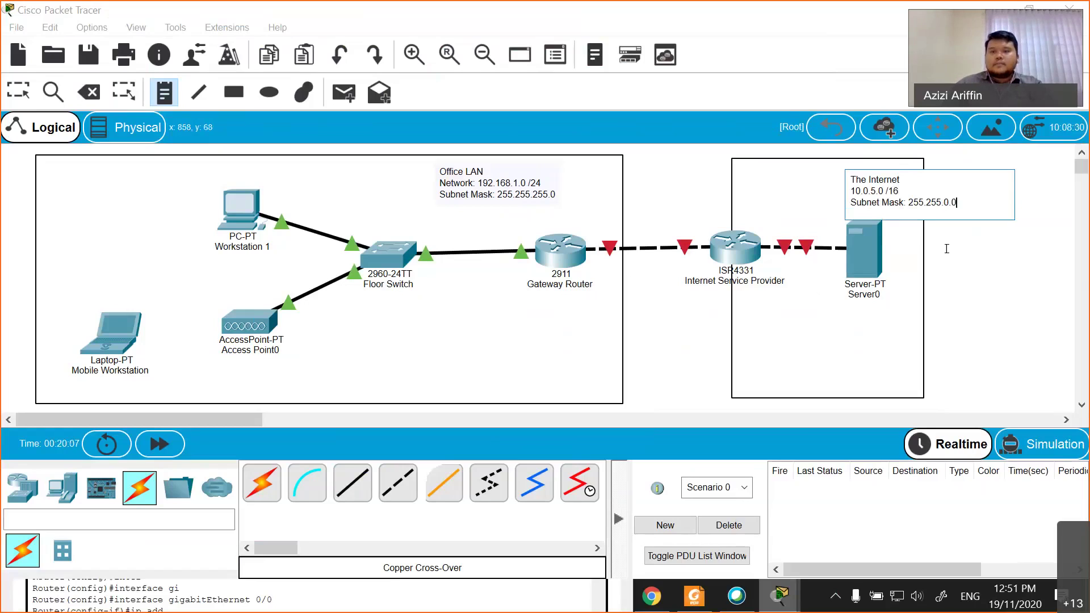
pyautogui.click(946, 249)
pyautogui.click(942, 280)
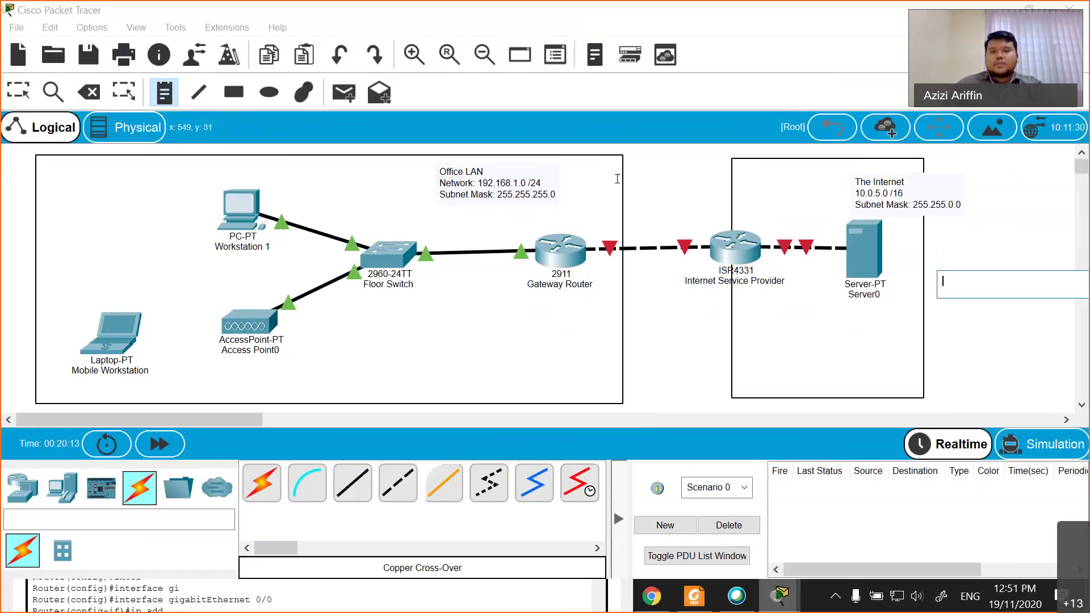
# - Place a note above the ISP link reading 'ISP Connection' and '10.0.1.0 /30'
pyautogui.click(651, 209)
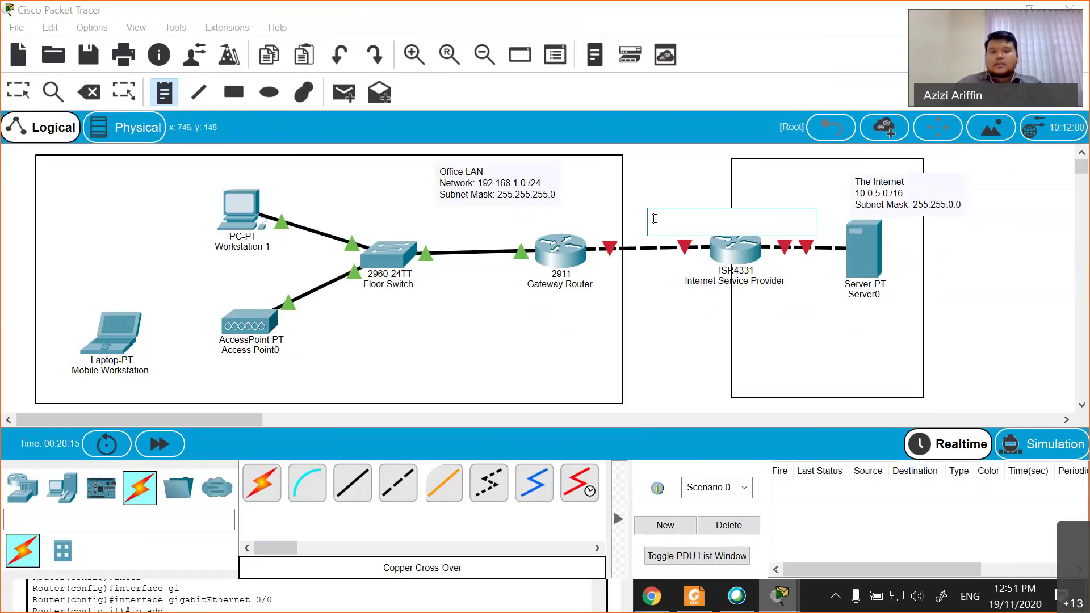
pyautogui.click(646, 191)
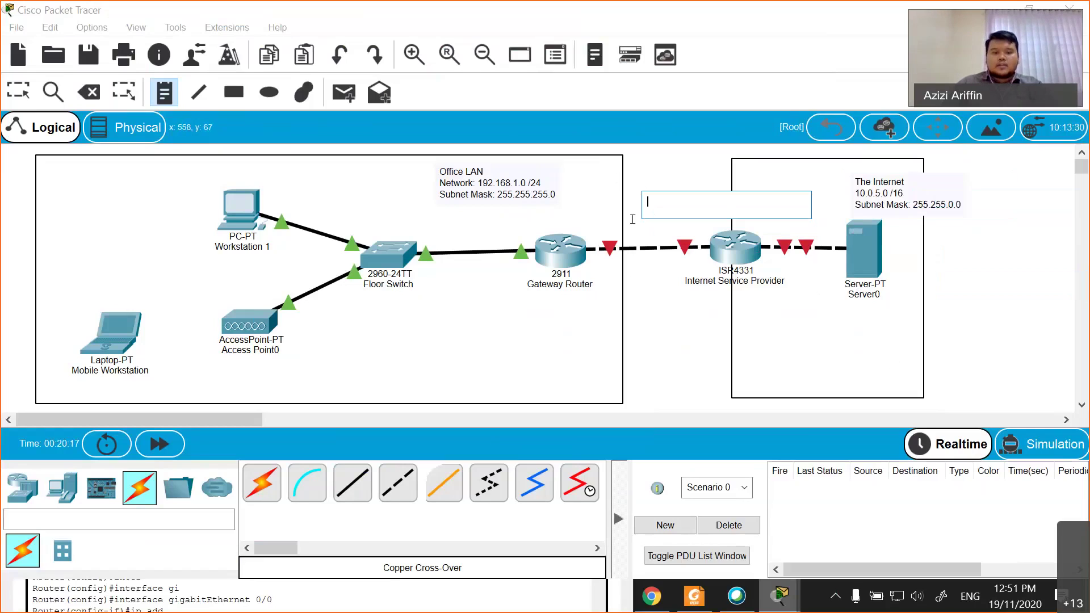
pyautogui.write('ISP')
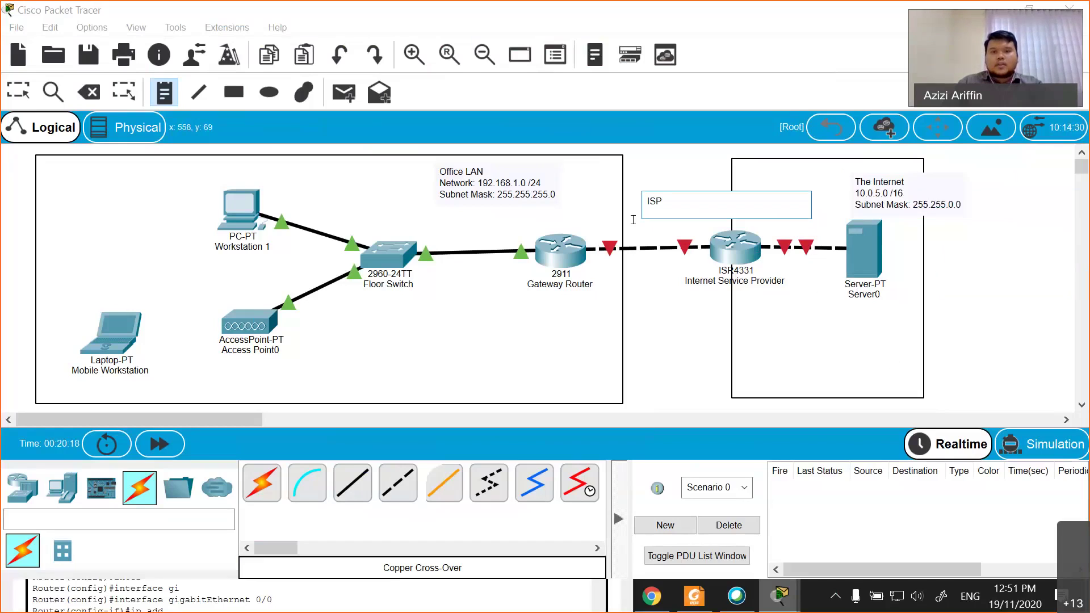
pyautogui.write(' Connection')
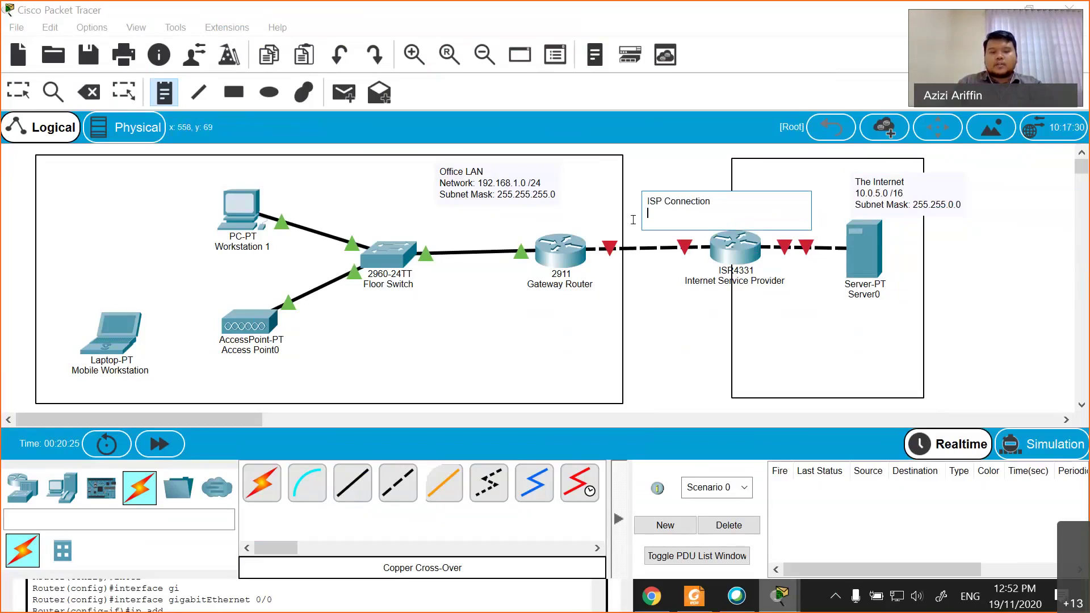
pyautogui.write('10.0.0.')
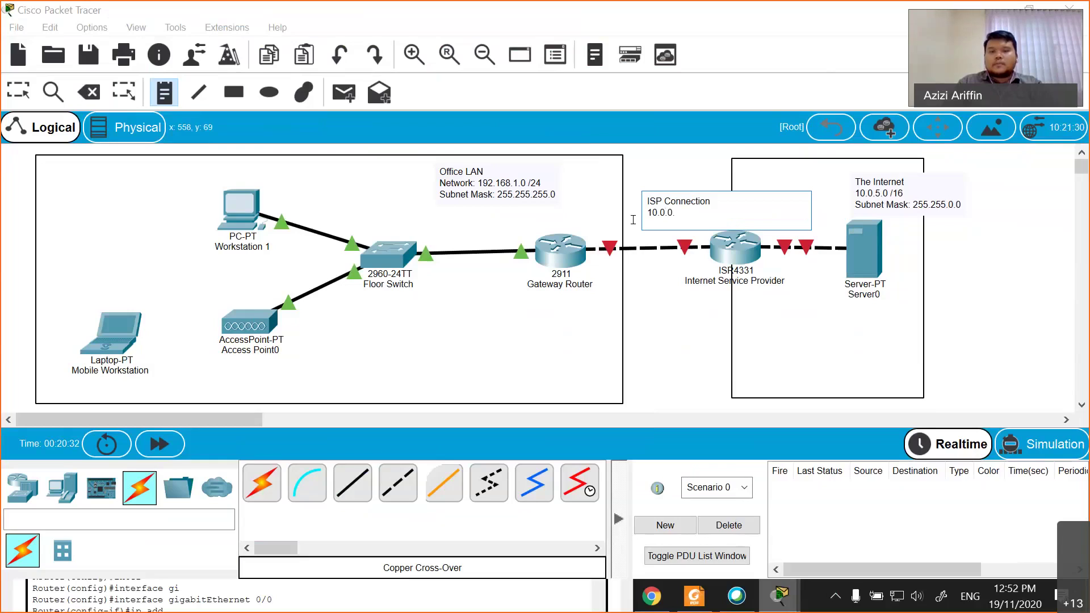
pyautogui.write('0')
pyautogui.press('BackSpace')
pyautogui.press('BackSpace')
pyautogui.press('BackSpace')
pyautogui.write('1.0 / 30')
# - Add the 'subnet mask: 255.255.255.252' line, finish the note, and nudge it left
pyautogui.press('Return')
pyautogui.write('subnetmas')
pyautogui.press('BackSpace')
pyautogui.press('BackSpace')
pyautogui.press('BackSpace')
pyautogui.write('mask: 255.255.255.252')
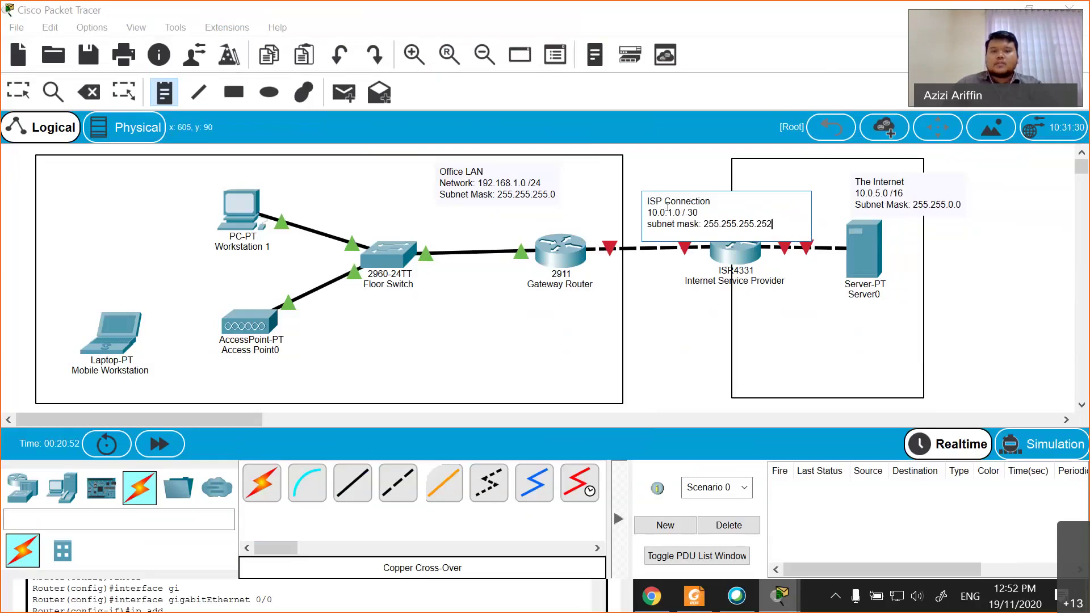
pyautogui.press('BackSpace')
pyautogui.click(630, 299)
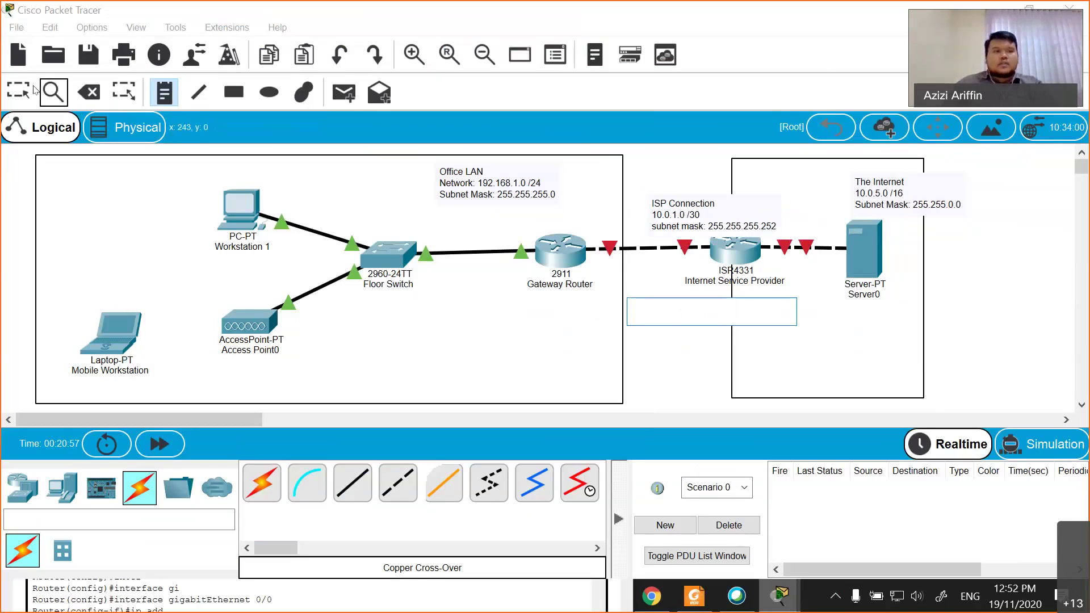
pyautogui.press('Escape')
pyautogui.moveTo(731, 219); pyautogui.dragTo(713, 207)
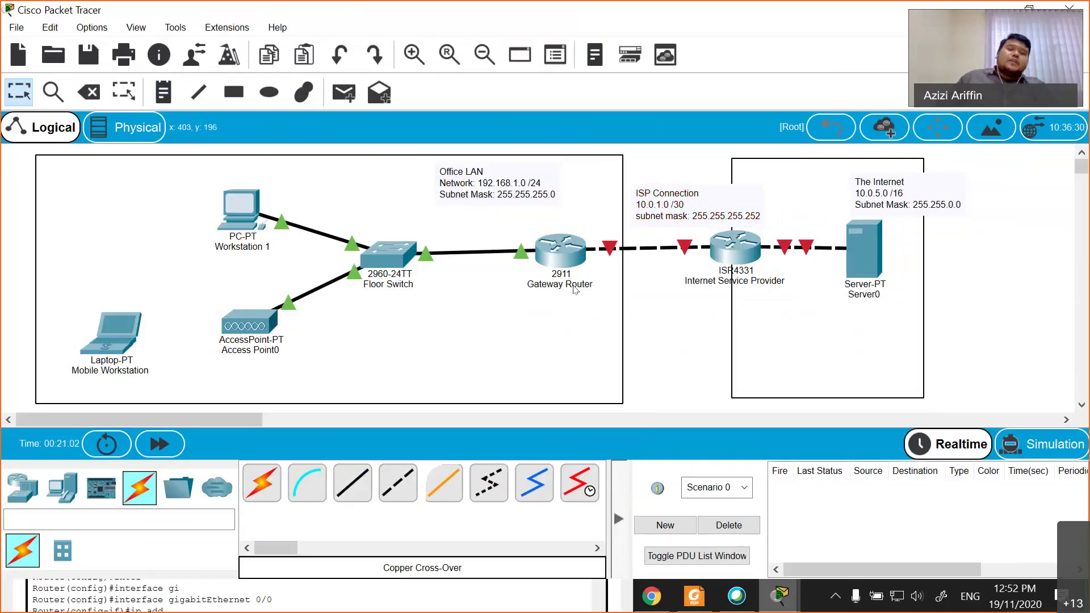
pyautogui.moveTo(575, 290)
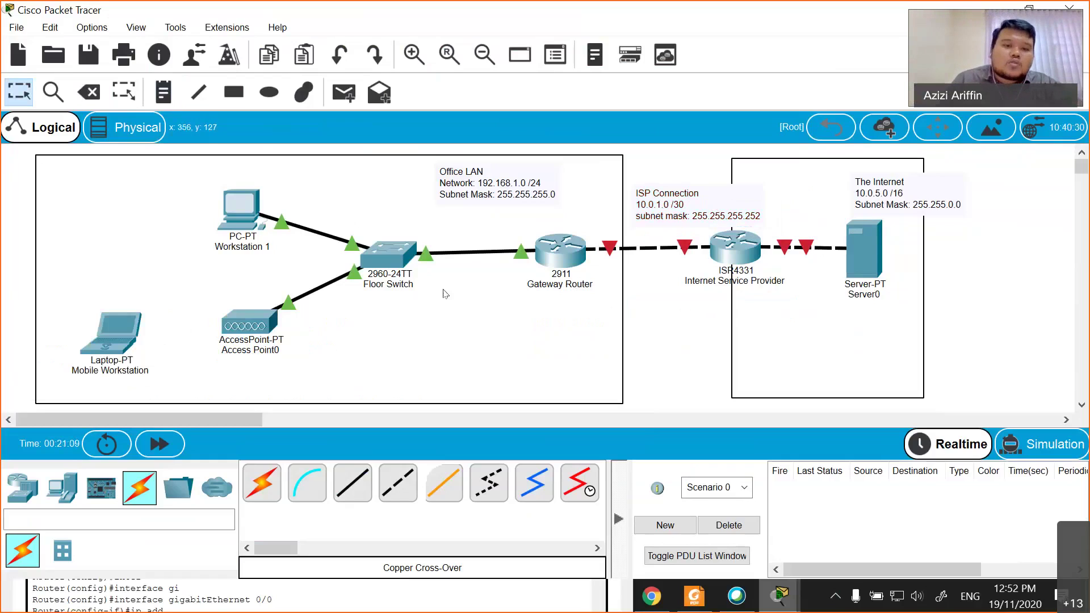
# - Open the Floor Switch's CLI and enter privileged mode with 'enable'
pyautogui.click(399, 262)
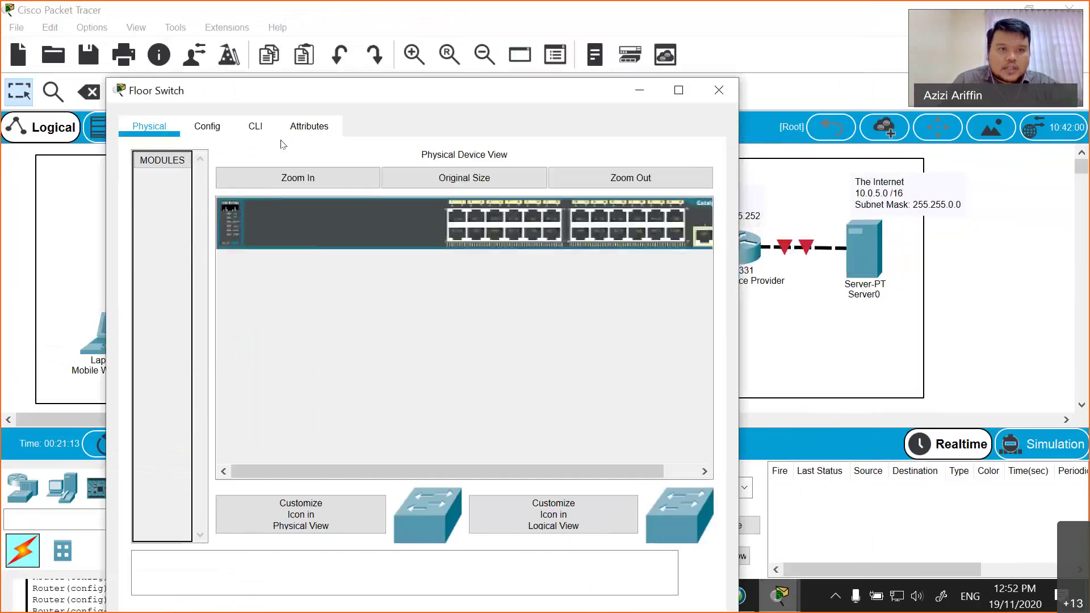
pyautogui.click(261, 125)
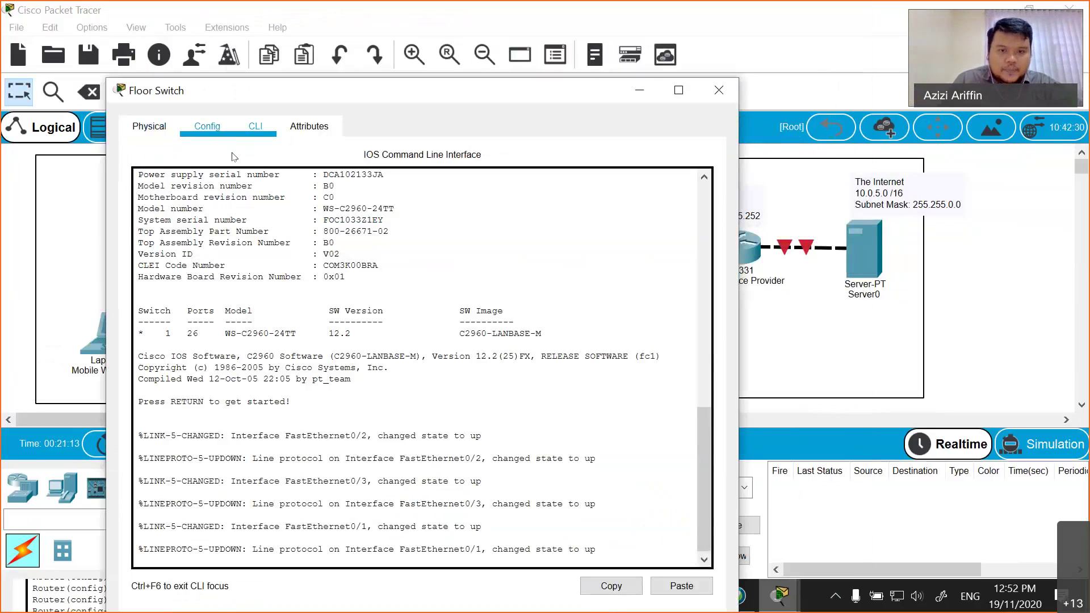
pyautogui.scroll(10, 365, 476)
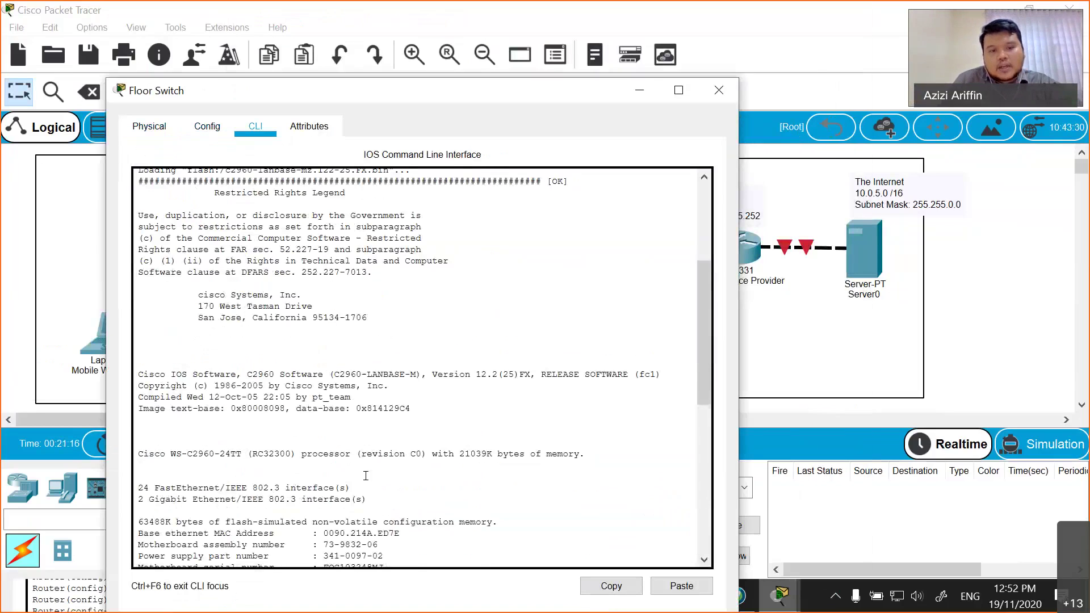
pyautogui.scroll(-10, 366, 476)
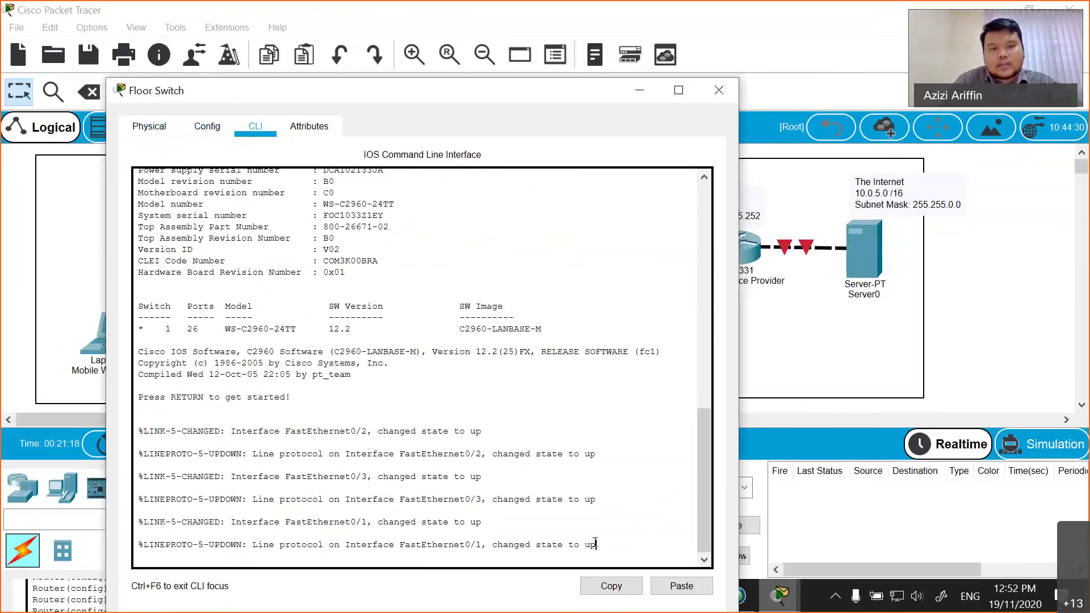
pyautogui.press('Return')
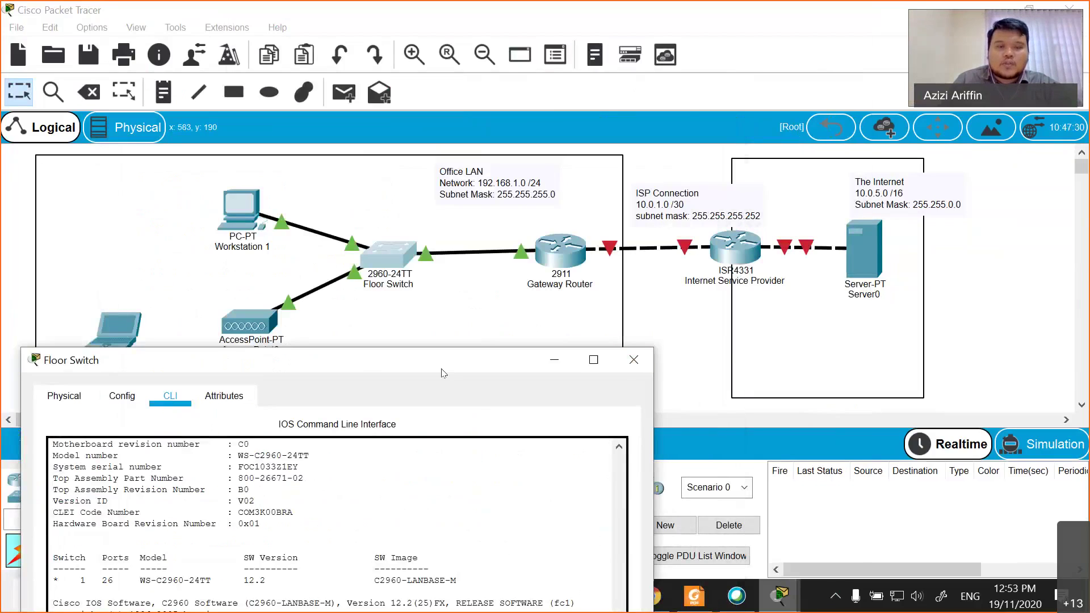
pyautogui.moveTo(340, 360); pyautogui.dragTo(409, 156)
pyautogui.click(132, 192)
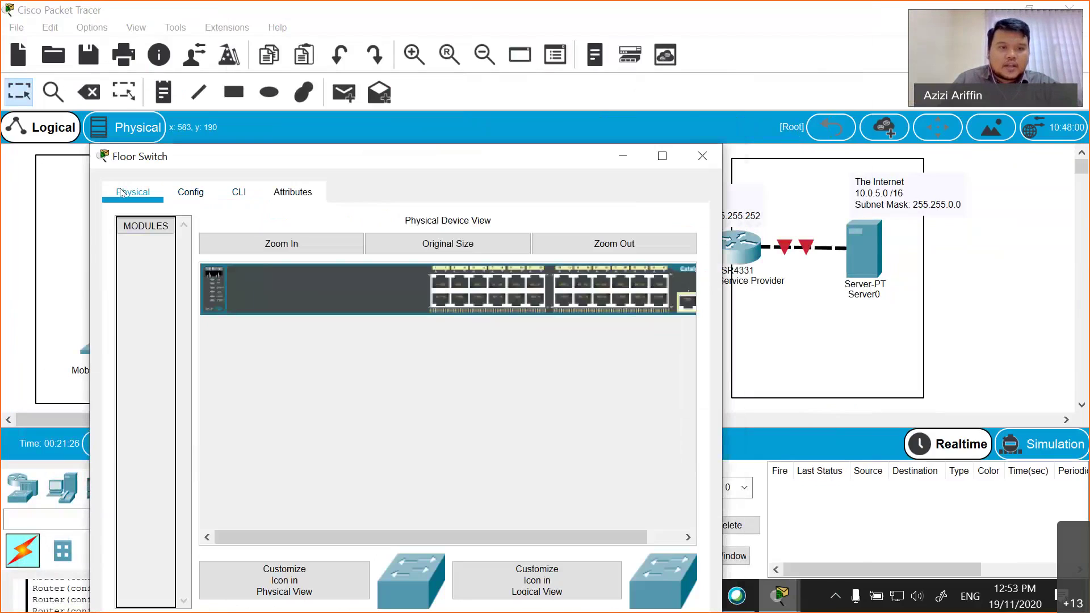
pyautogui.click(247, 194)
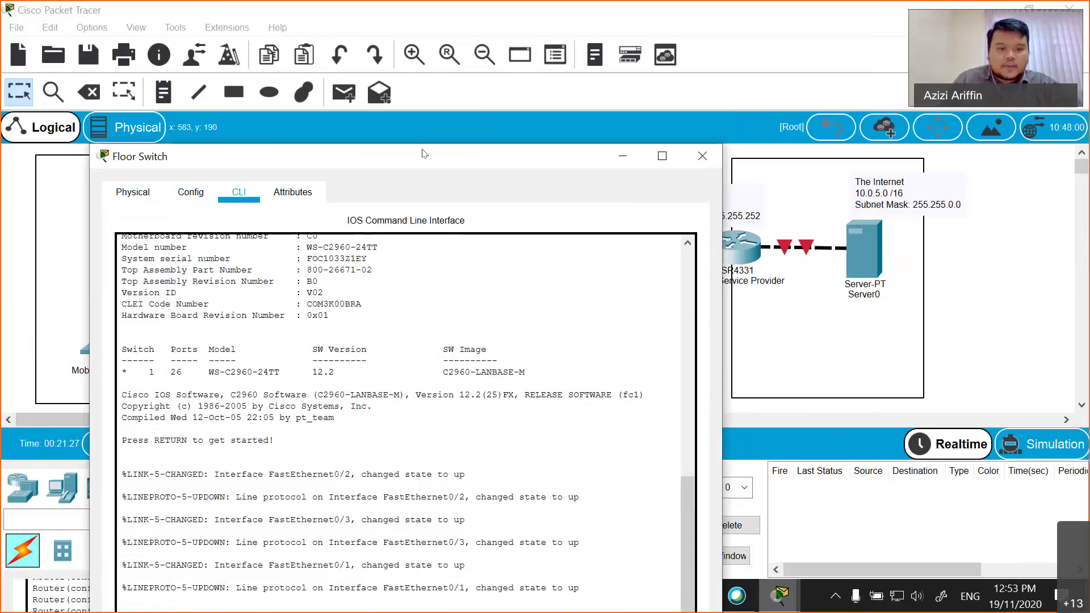
pyautogui.press('Return')
pyautogui.write('en')
pyautogui.press('Tab')
pyautogui.press('Return')
pyautogui.press('Return')
# - Run 'show ip interface brief', showing FastEthernet0/1–0/3 up and other ports down
pyautogui.press('Return')
pyautogui.write('sho')
pyautogui.press('Tab')
pyautogui.write('ip inte')
pyautogui.press('Tab')
pyautogui.write('broe')
pyautogui.press('Tab')
pyautogui.press('BackSpace')
pyautogui.press('BackSpace')
pyautogui.write('ief')
pyautogui.press('Return')
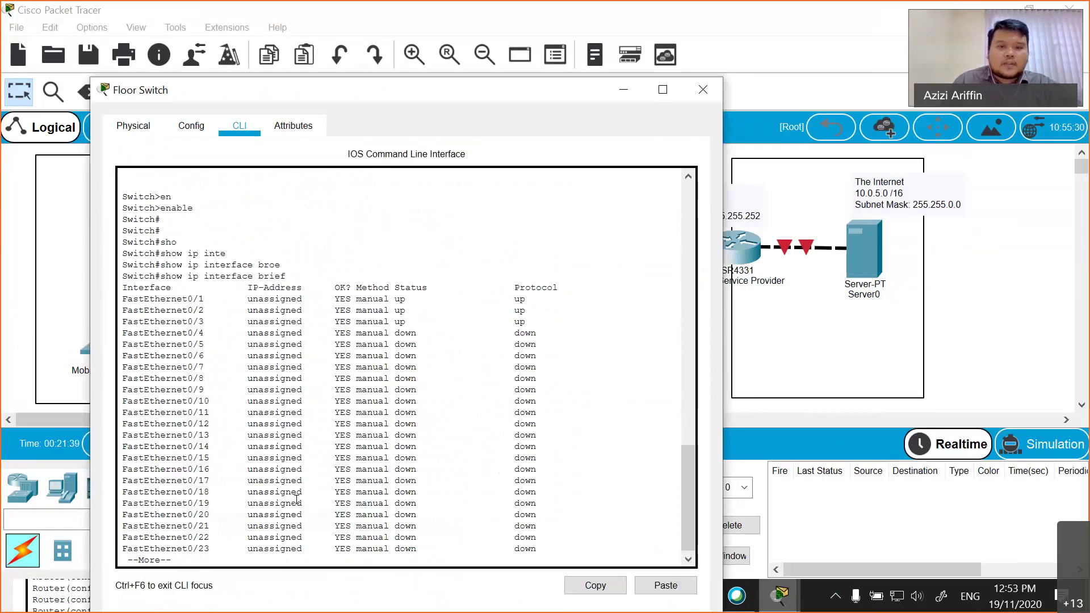
pyautogui.moveTo(173, 298); pyautogui.dragTo(199, 413)
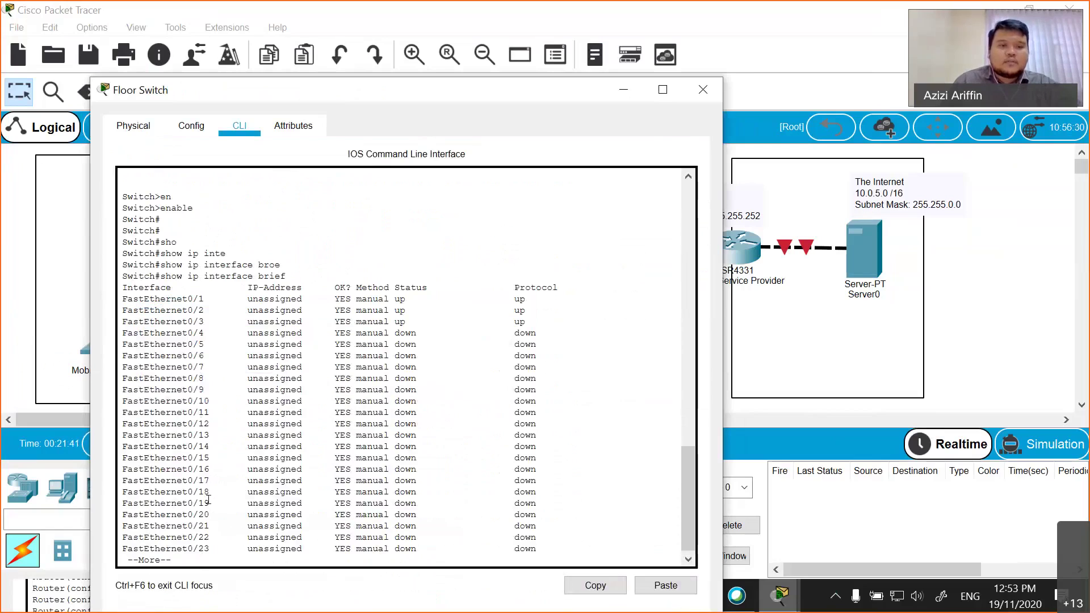
pyautogui.press('Return')
pyautogui.press('Return')
pyautogui.press('Return')
pyautogui.press('Return')
pyautogui.press('Return')
pyautogui.press('Return')
pyautogui.press('Return')
pyautogui.press('Return')
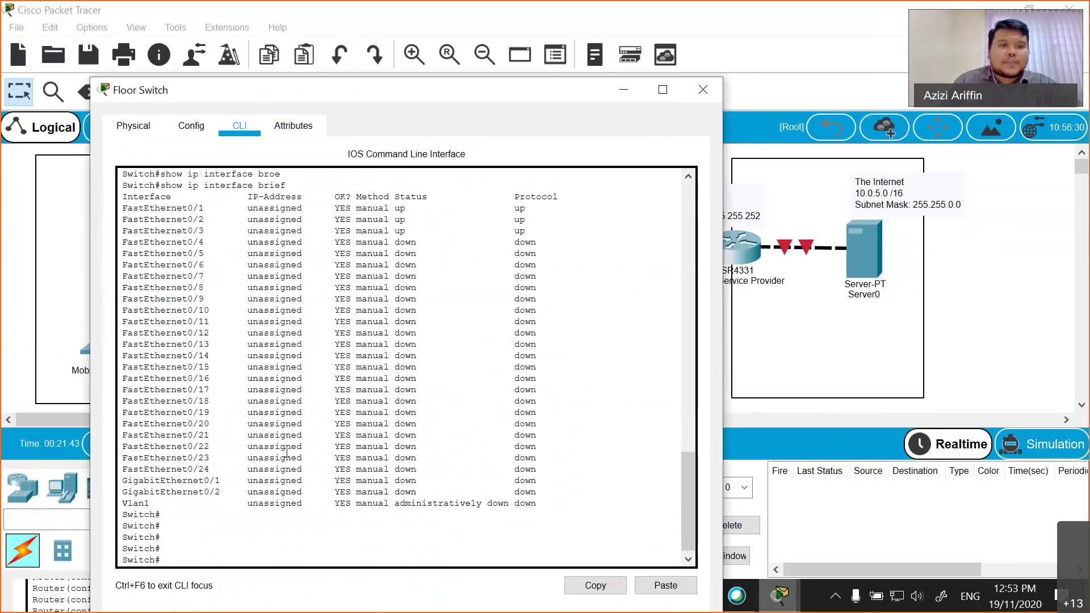
pyautogui.moveTo(201, 209); pyautogui.dragTo(126, 220)
pyautogui.click(188, 230)
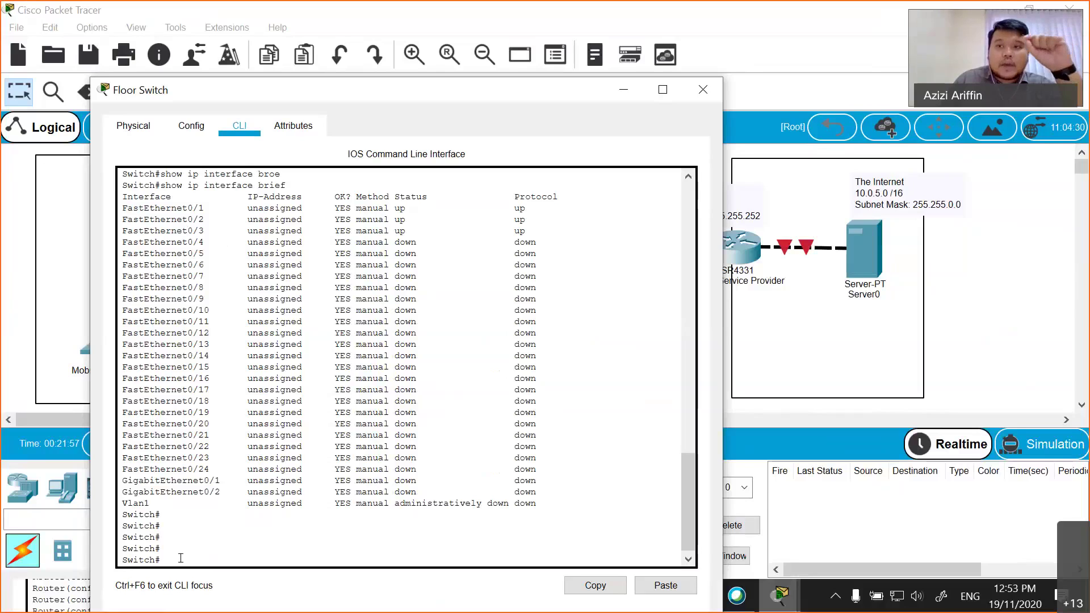
# - Run 'show arp' to display the switch's empty ARP table
pyautogui.write('ho')
pyautogui.press('Tab')
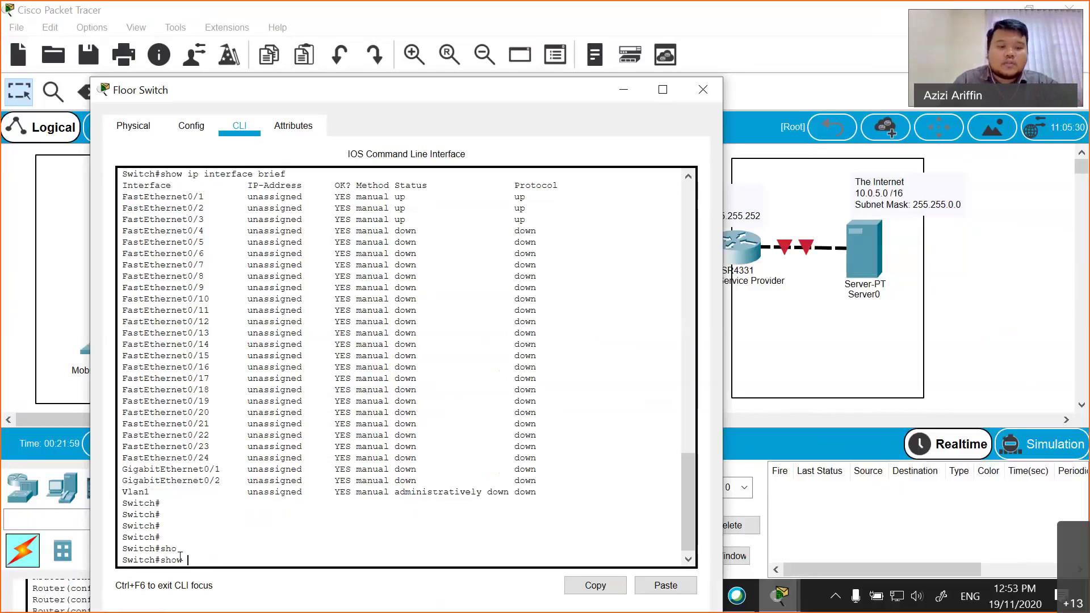
pyautogui.write('arp')
pyautogui.press('Tab')
pyautogui.press('Return')
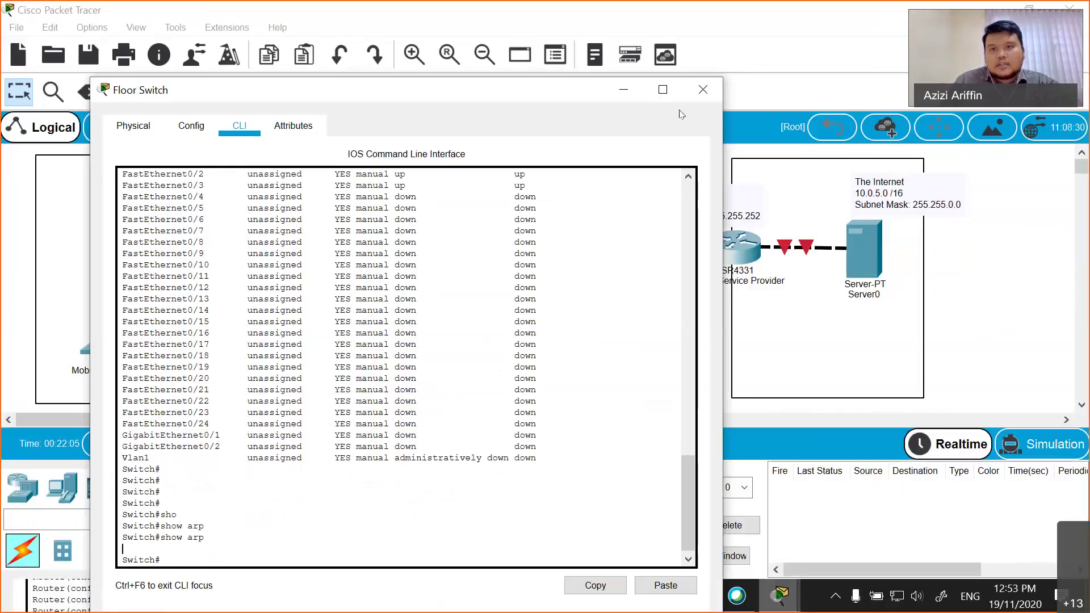
# - Set Workstation 1's FastEthernet0 to static IPv4 192.168.1.5 with mask 255.255.255.0
pyautogui.click(701, 90)
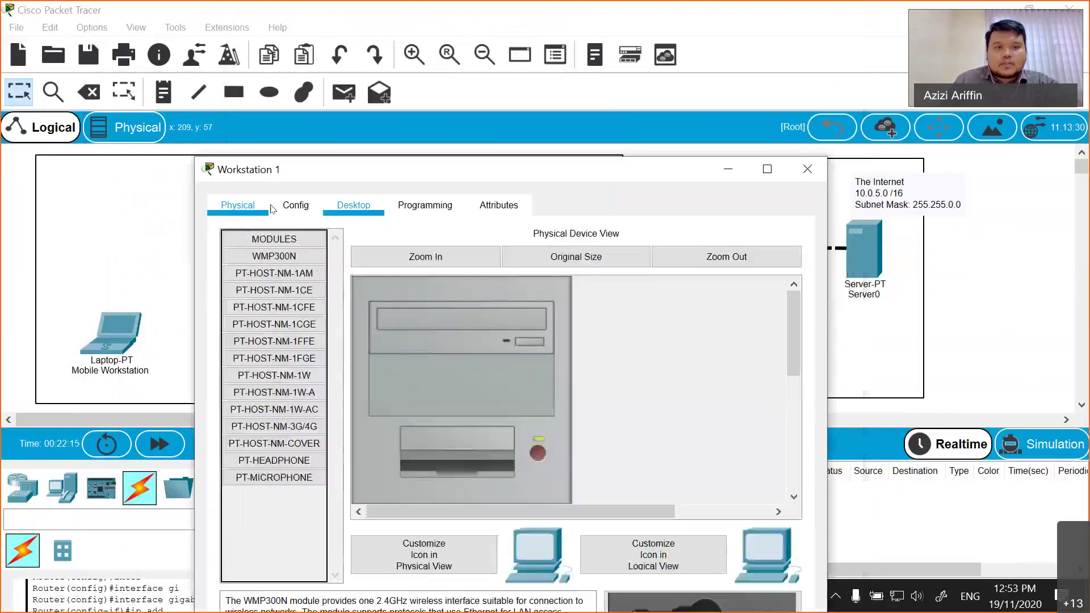
pyautogui.click(289, 203)
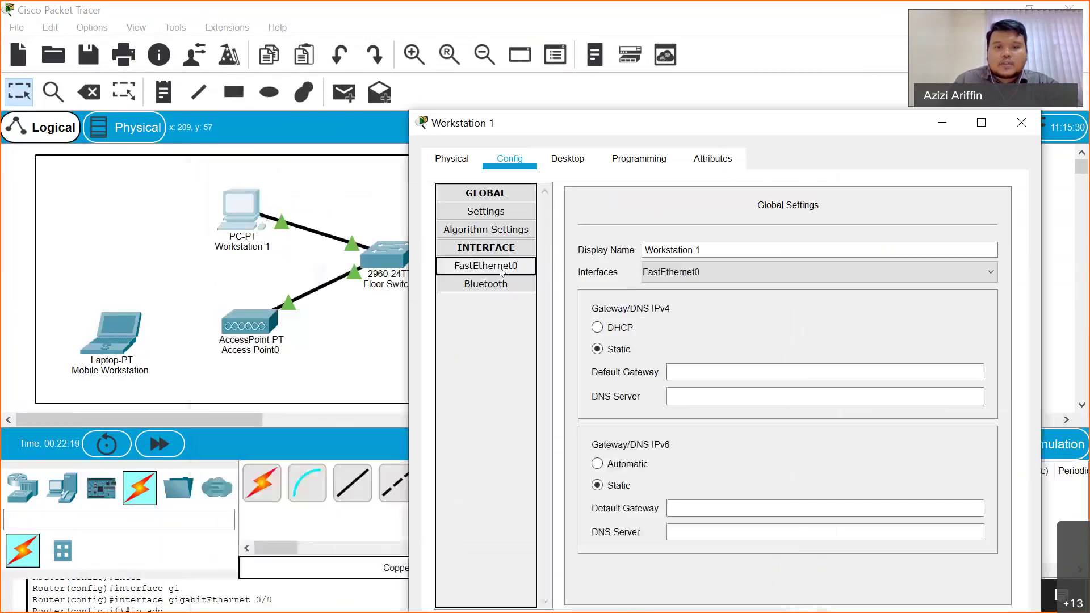
pyautogui.click(502, 271)
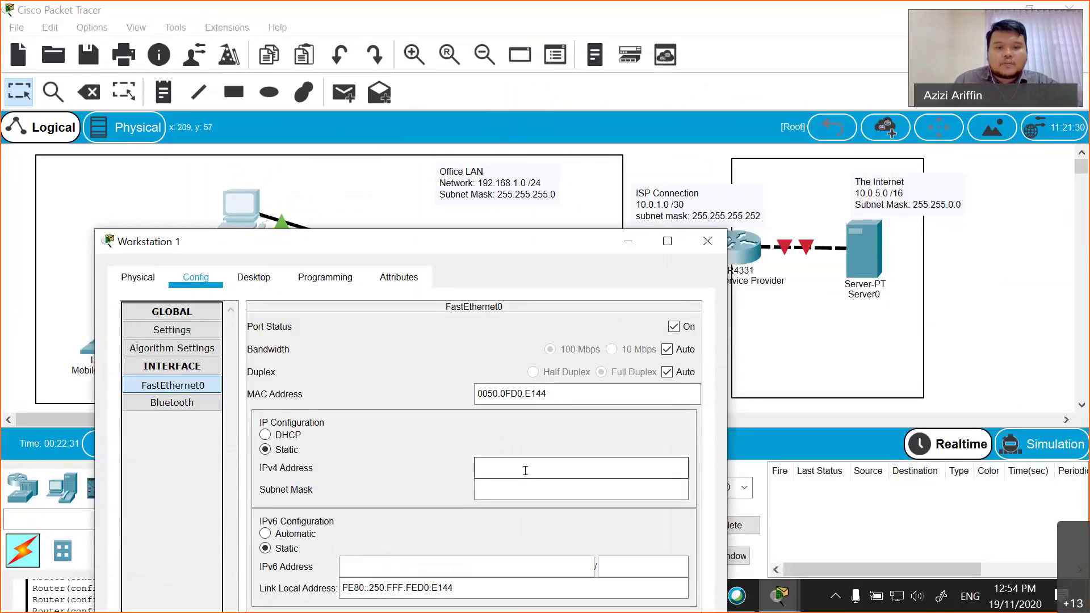
pyautogui.write('192.1')
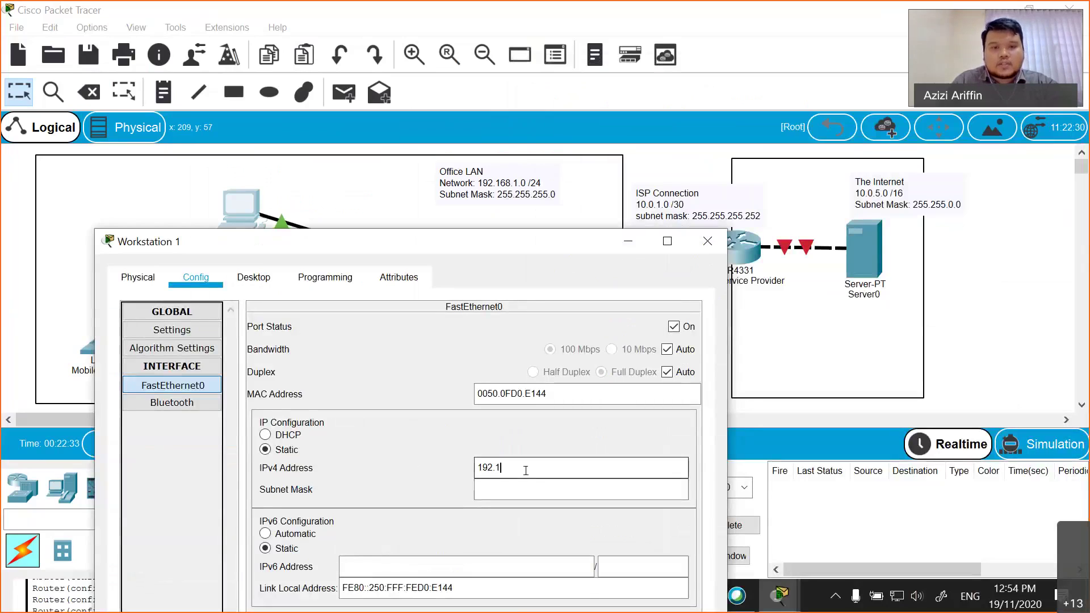
pyautogui.write('68.')
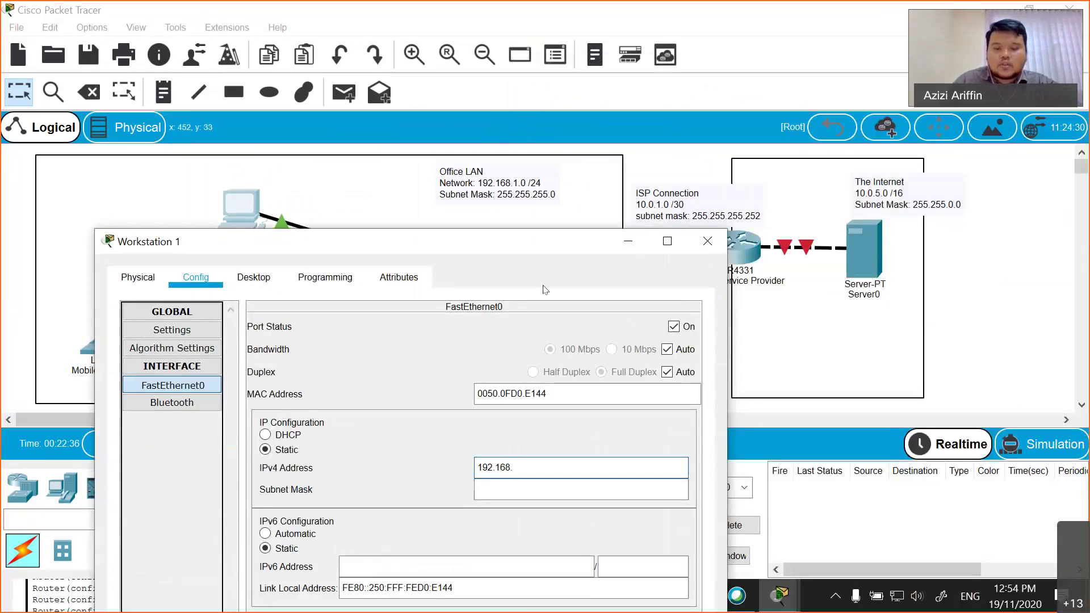
pyautogui.write('1')
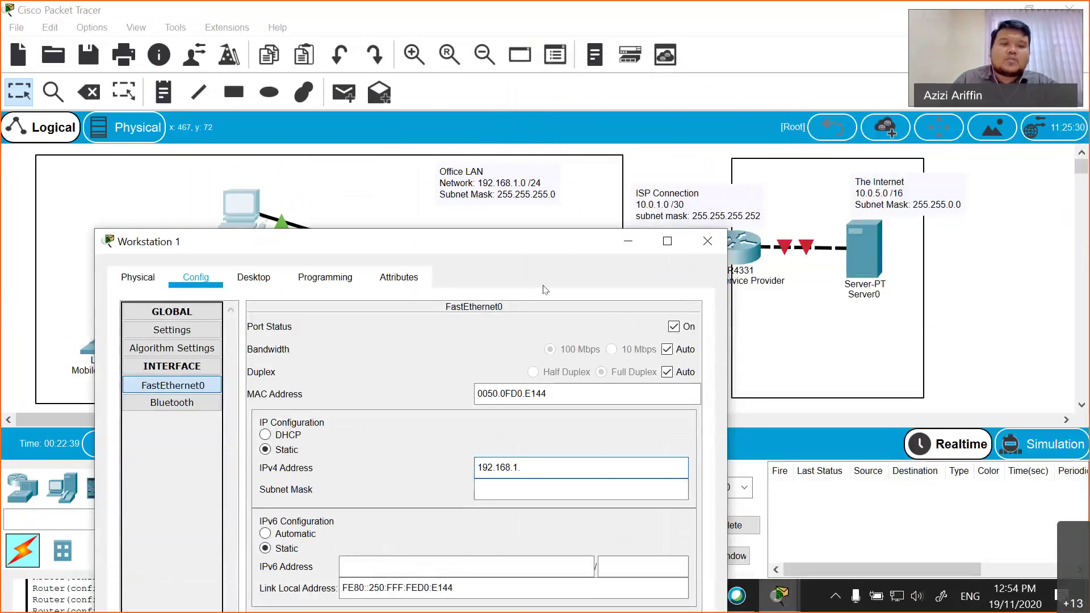
pyautogui.write('.5')
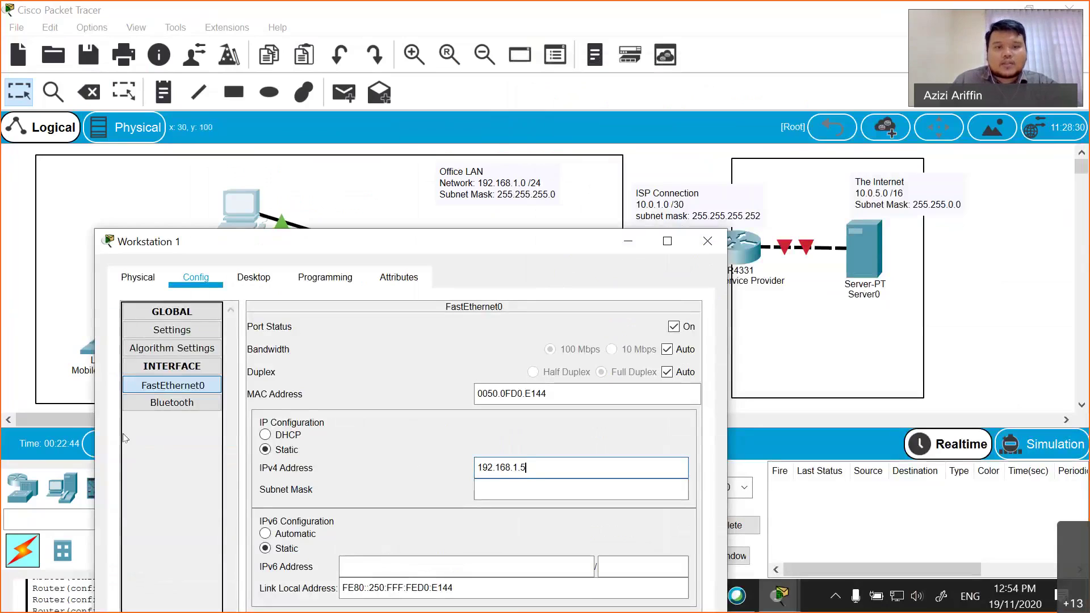
pyautogui.press('Tab')
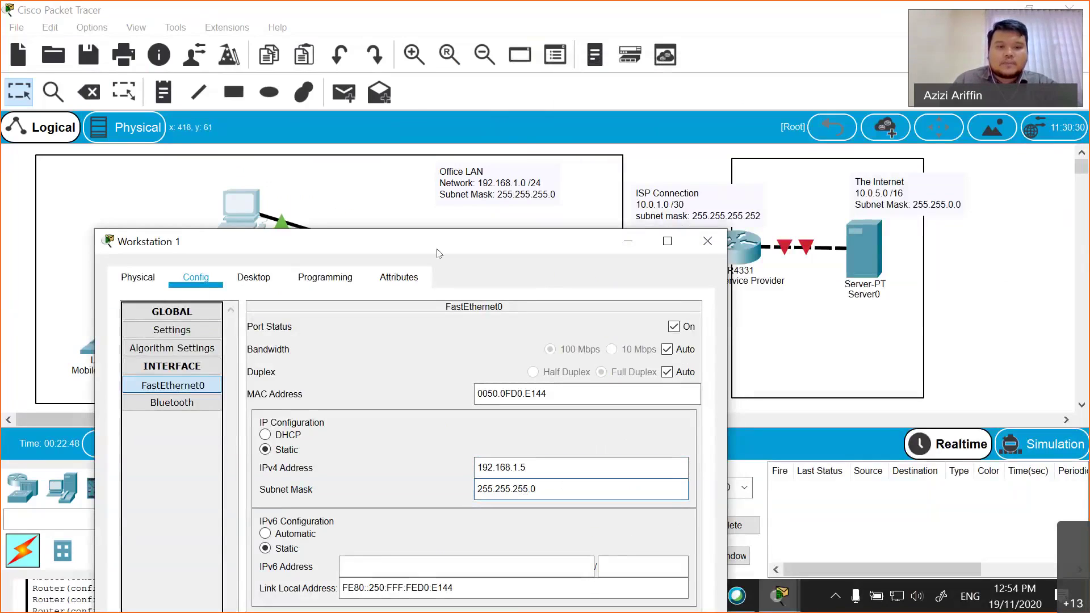
pyautogui.moveTo(452, 242); pyautogui.dragTo(515, 167)
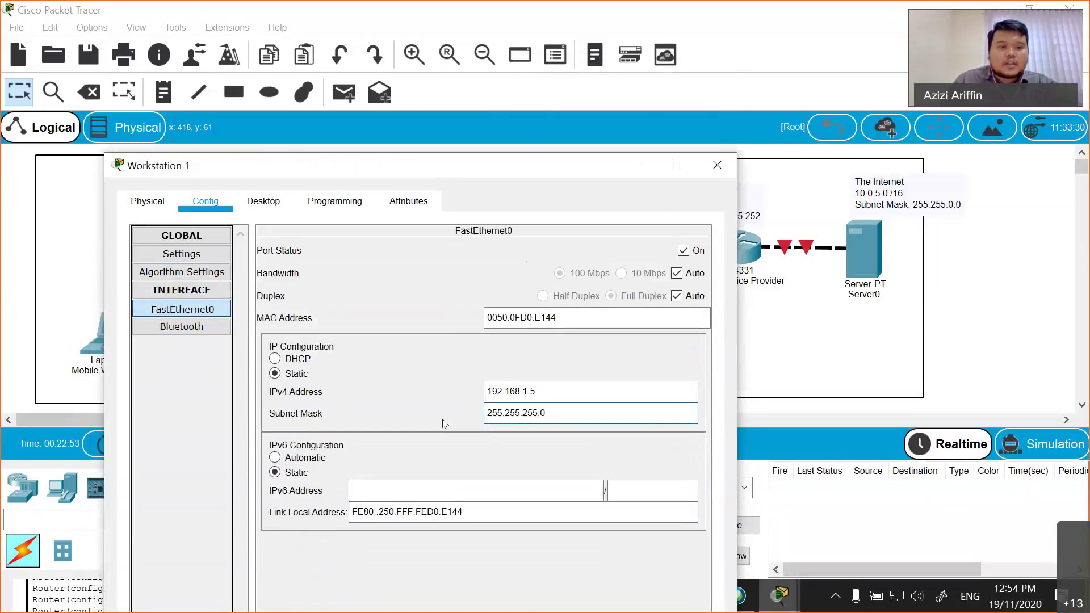
pyautogui.click(192, 257)
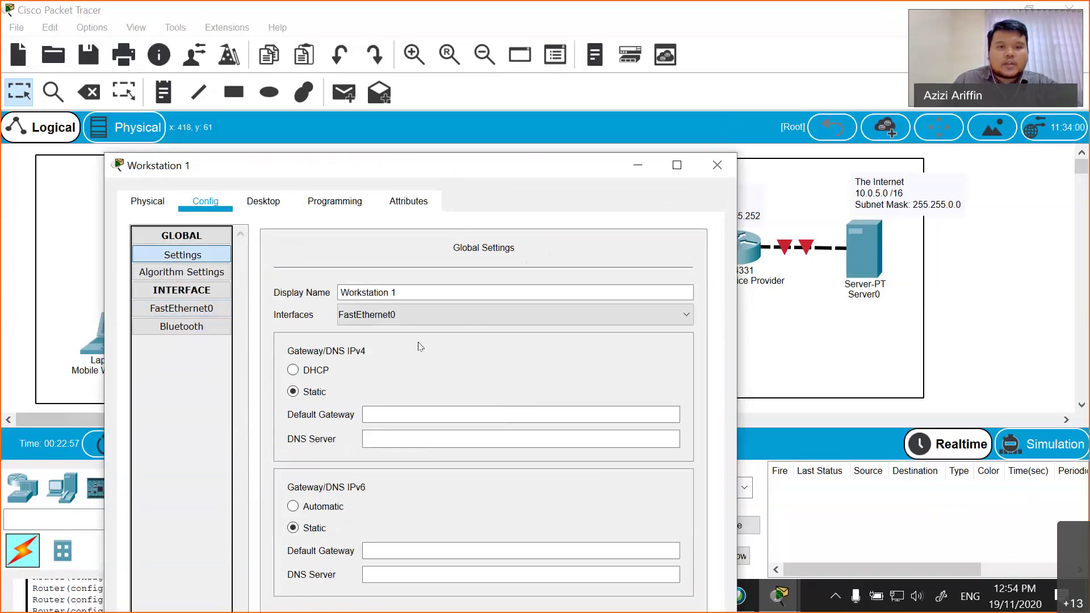
# - Enter a partial default gateway '192.168.1.', dismiss the invalid-gateway error, and return to the topology
pyautogui.click(717, 165)
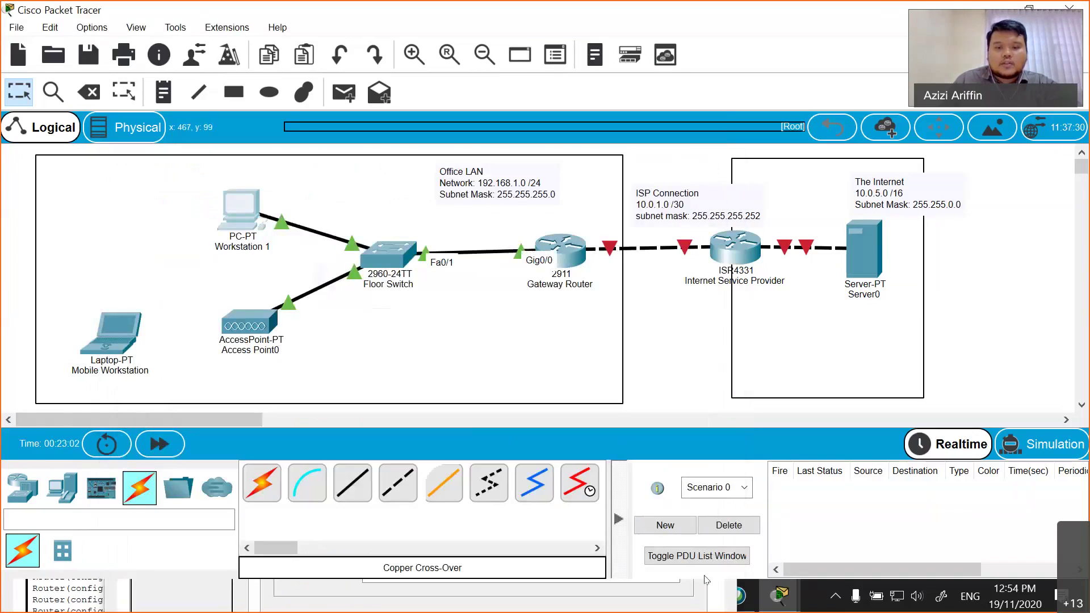
pyautogui.click(241, 207)
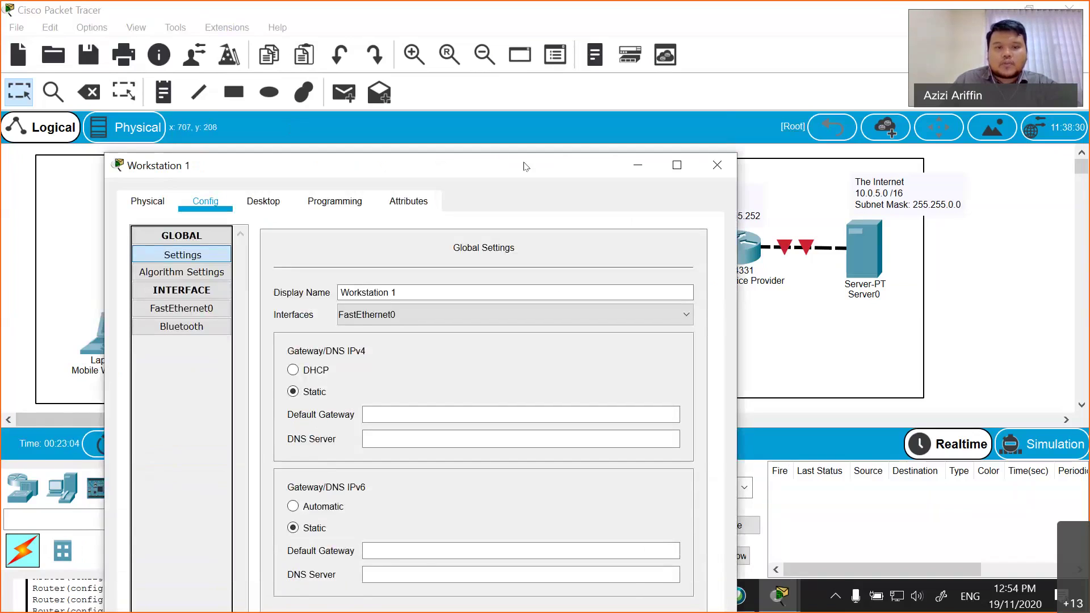
pyautogui.click(375, 490)
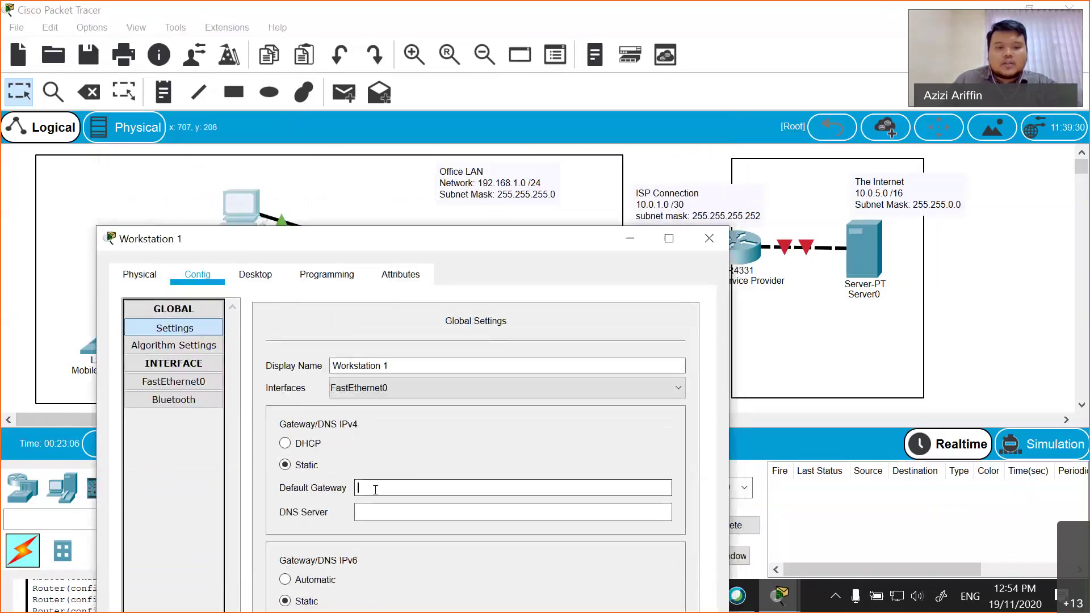
pyautogui.write('192.168.1.')
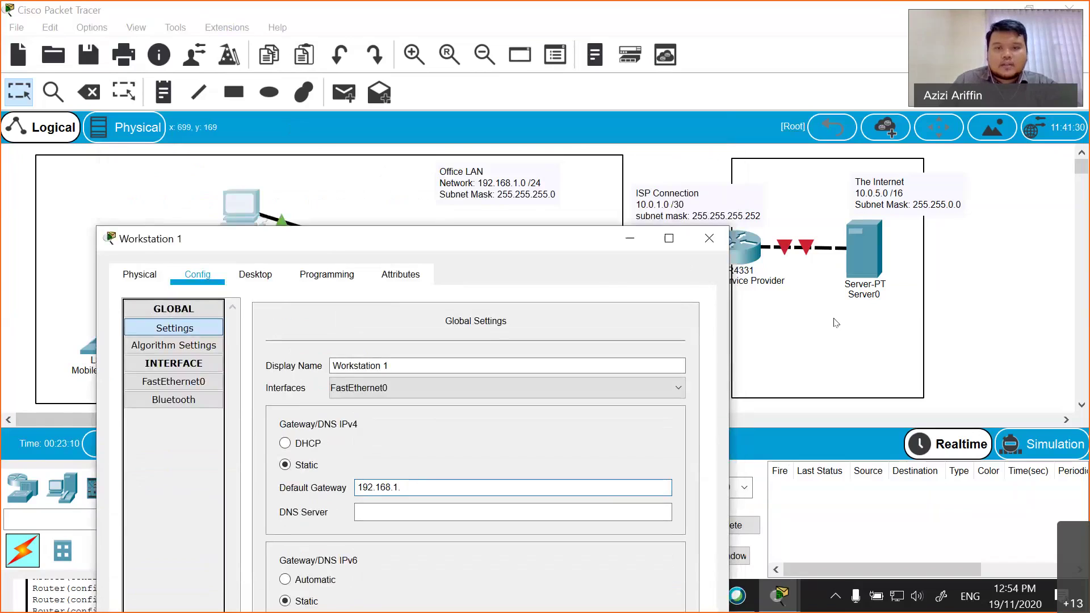
pyautogui.click(836, 322)
pyautogui.click(593, 311)
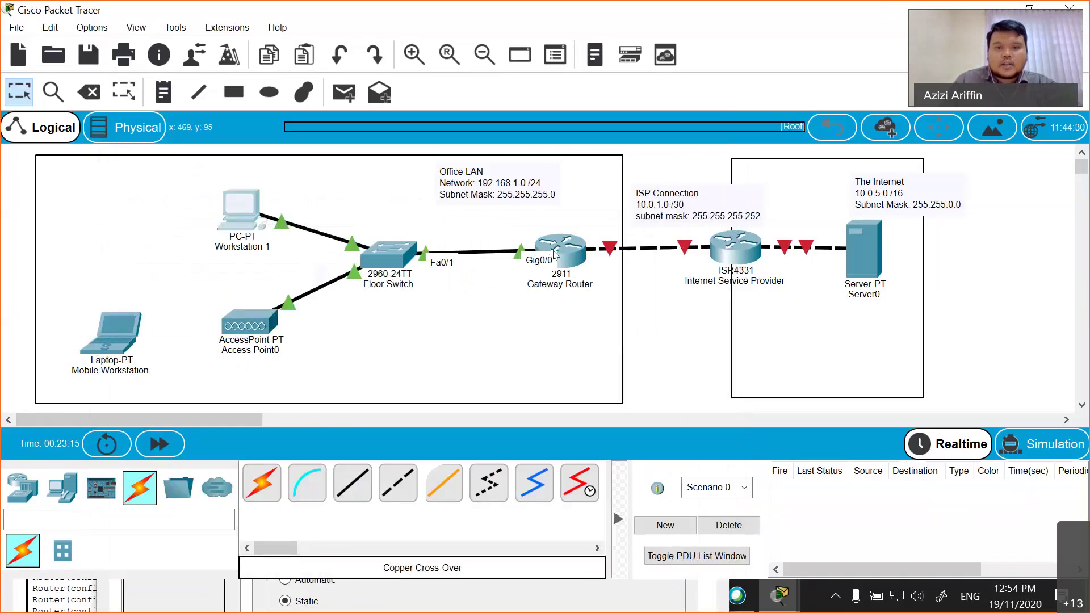
pyautogui.moveTo(563, 255)
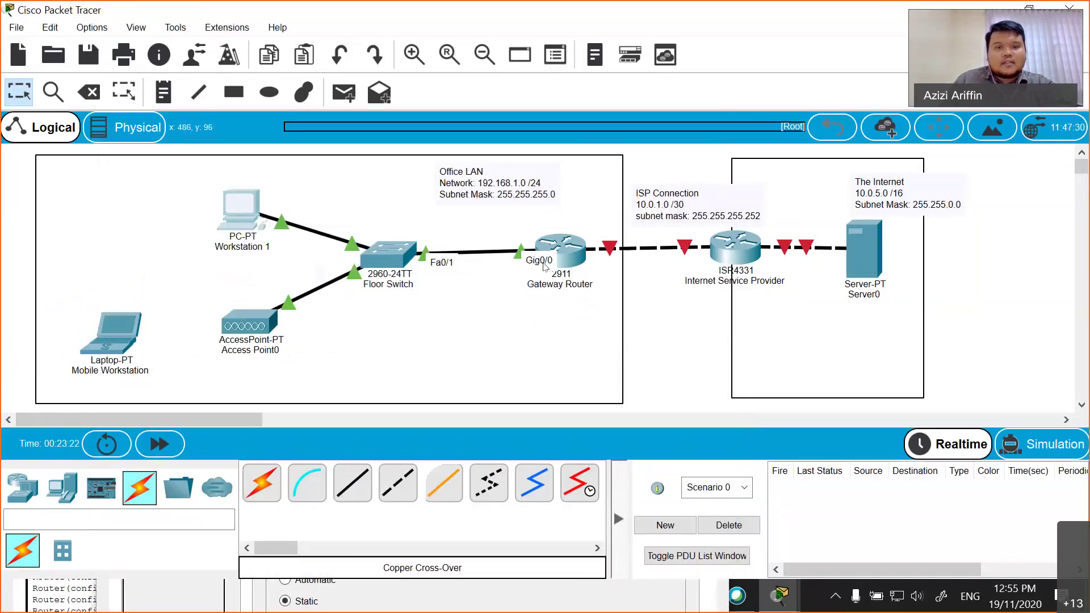
# - Run show running-config on the Gateway Router and highlight the 192.168.1.254 address on GigabitEthernet0/0
pyautogui.click(554, 256)
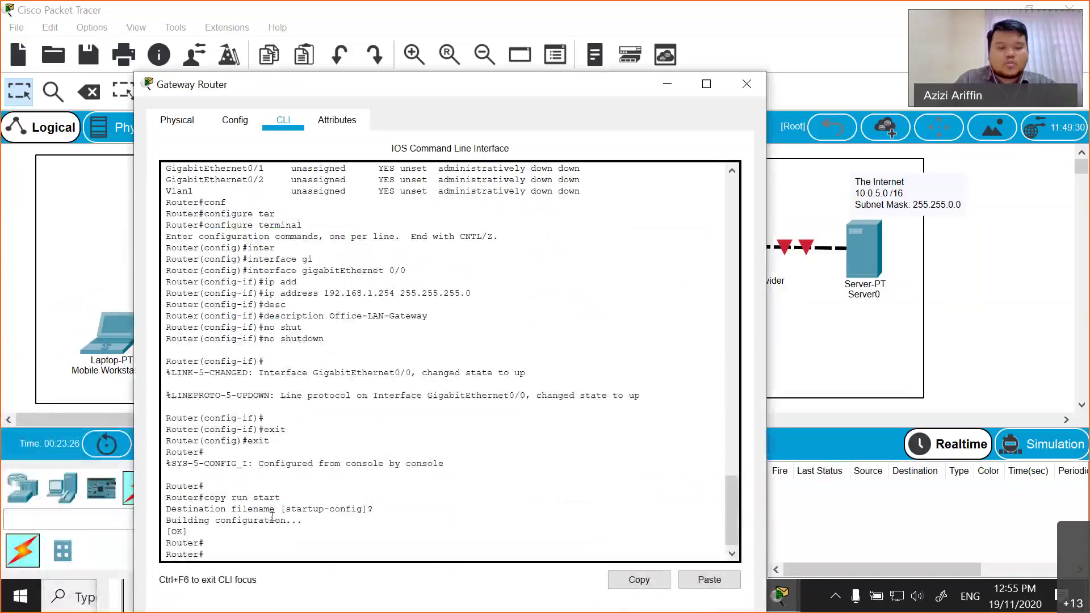
pyautogui.press('Tab')
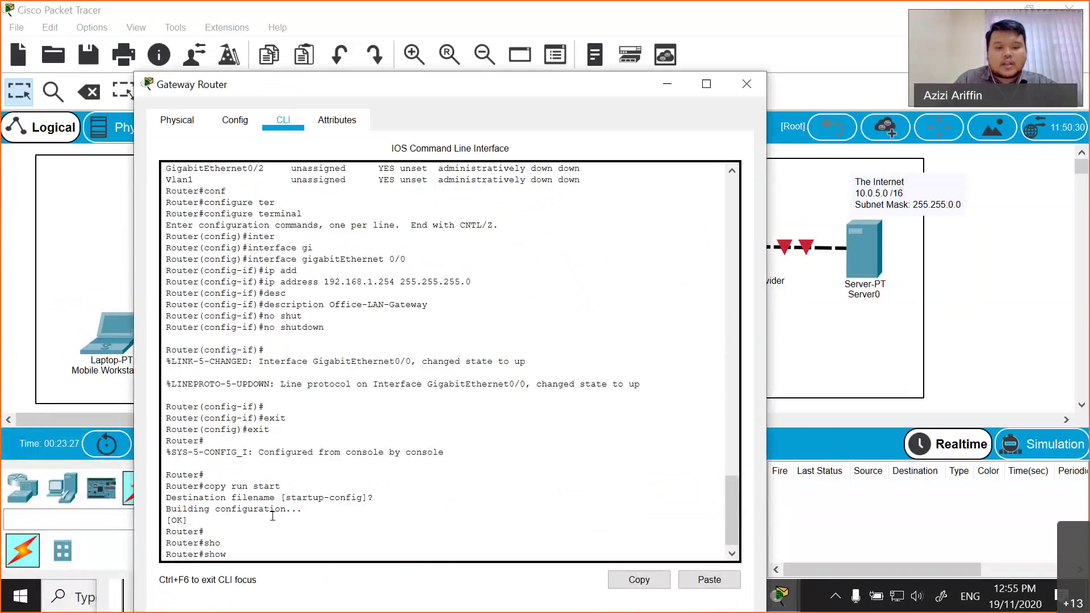
pyautogui.write('run')
pyautogui.press('Tab')
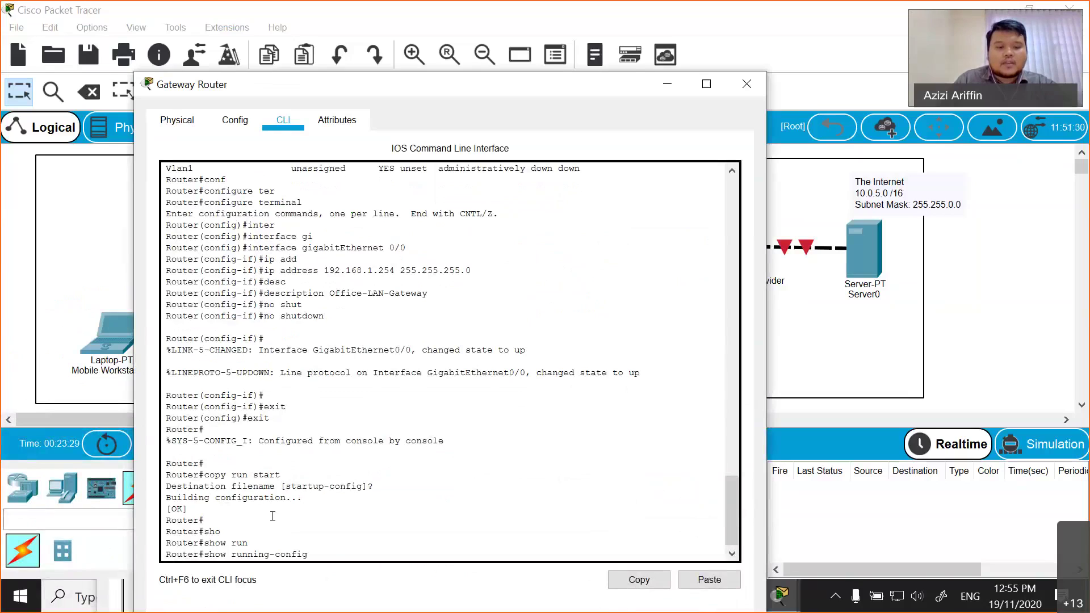
pyautogui.write('inter')
pyautogui.press('Tab')
pyautogui.press('BackSpace')
pyautogui.press('BackSpace')
pyautogui.press('BackSpace')
pyautogui.press('BackSpace')
pyautogui.press('BackSpace')
pyautogui.press('BackSpace')
pyautogui.press('Return')
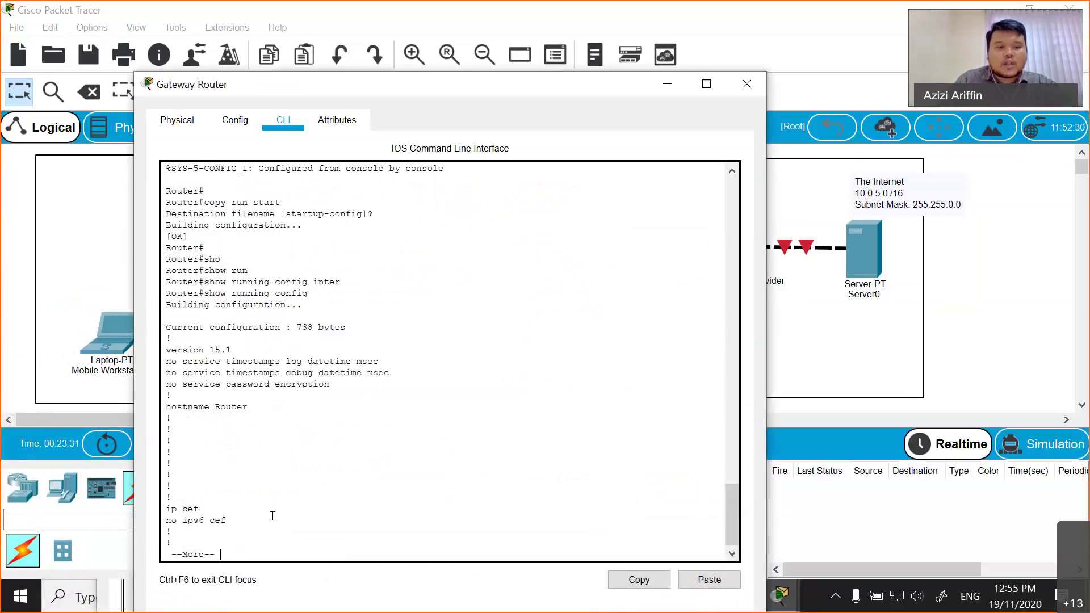
pyautogui.press('Return')
pyautogui.press('Return')
pyautogui.press('Return')
pyautogui.press('Return')
pyautogui.press('Return')
pyautogui.press('Return')
pyautogui.press('Return')
pyautogui.press('Return')
pyautogui.press('Return')
pyautogui.press('Return')
pyautogui.press('Return')
pyautogui.press('Return')
pyautogui.press('Return')
pyautogui.press('Return')
pyautogui.press('Return')
pyautogui.press('Return')
pyautogui.press('Return')
pyautogui.press('Return')
pyautogui.press('Return')
pyautogui.press('Return')
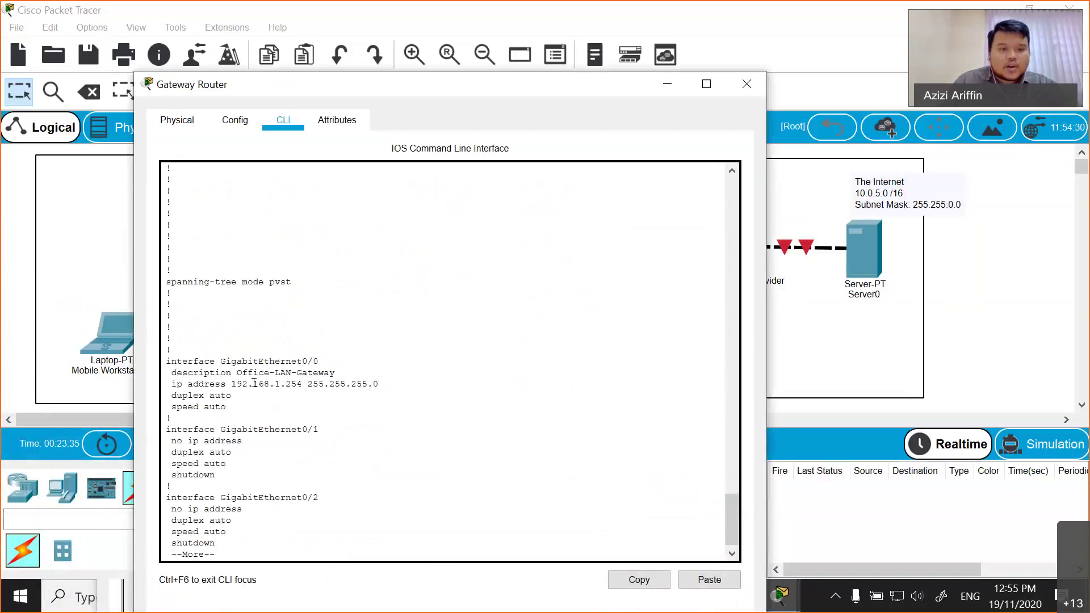
pyautogui.doubleClick(293, 383)
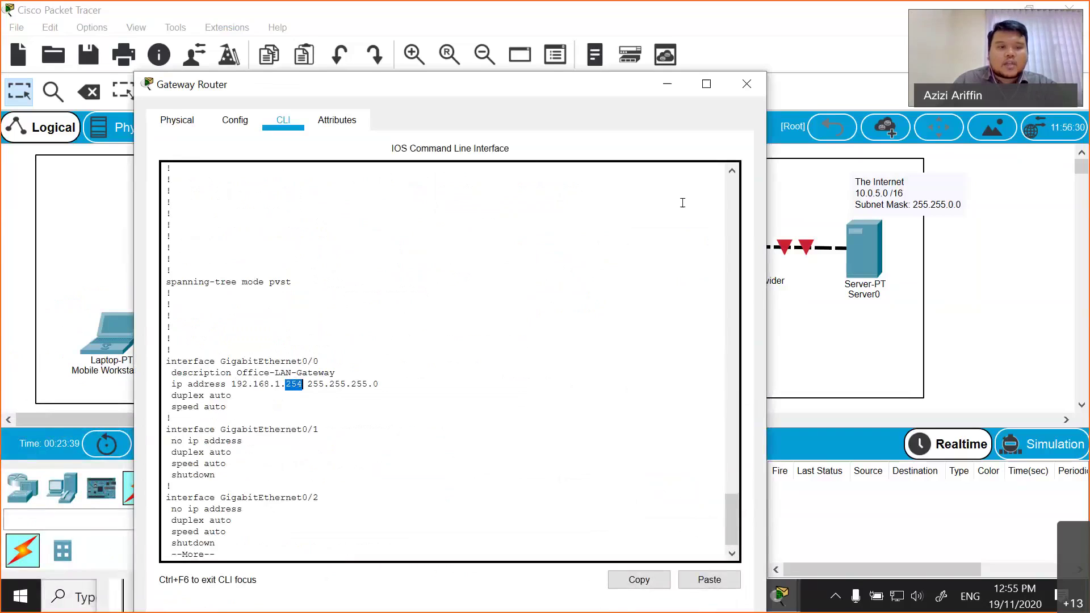
# - Enter 192.168.1.254 as Workstation 1's default gateway
pyautogui.click(667, 84)
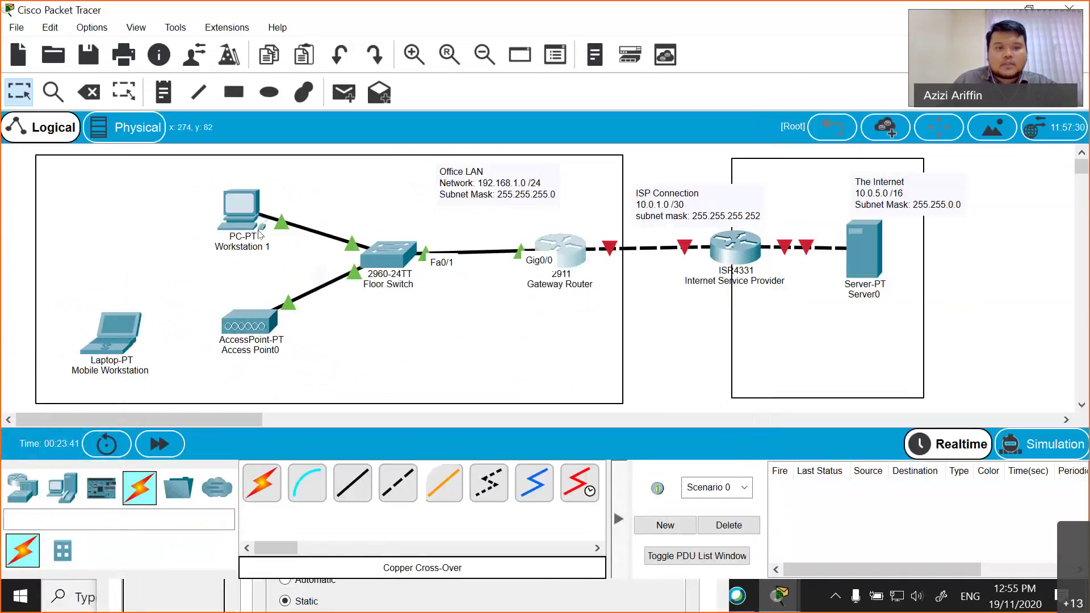
pyautogui.click(259, 231)
pyautogui.click(384, 484)
pyautogui.write('192.168.1.254')
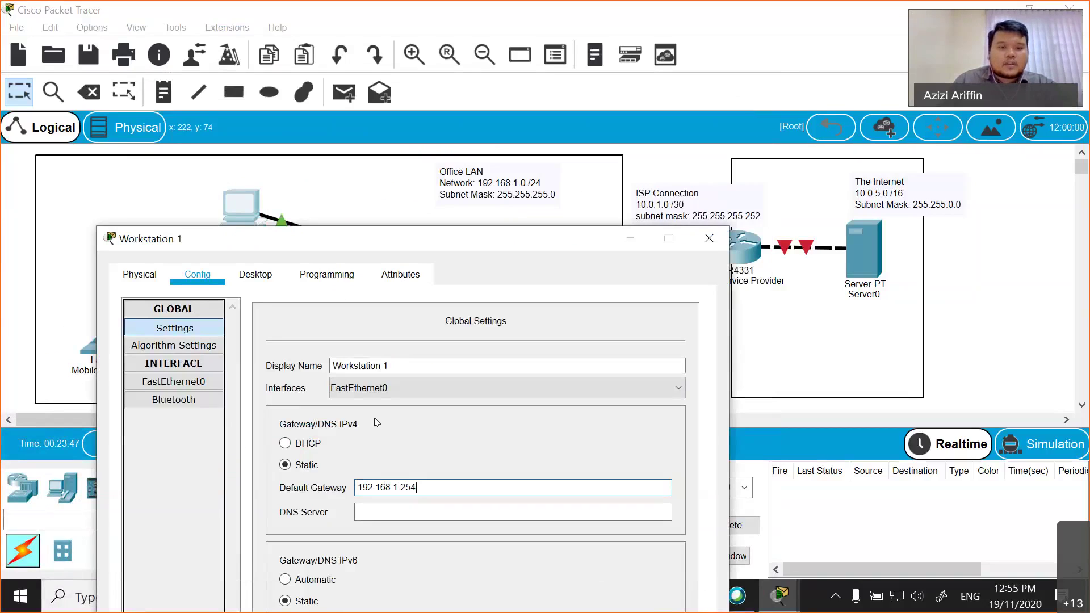
# - Look over Workstation 1's Algorithm, FastEthernet0 and Bluetooth pages, then bring up its Desktop tools
pyautogui.moveTo(282, 239); pyautogui.dragTo(260, 158)
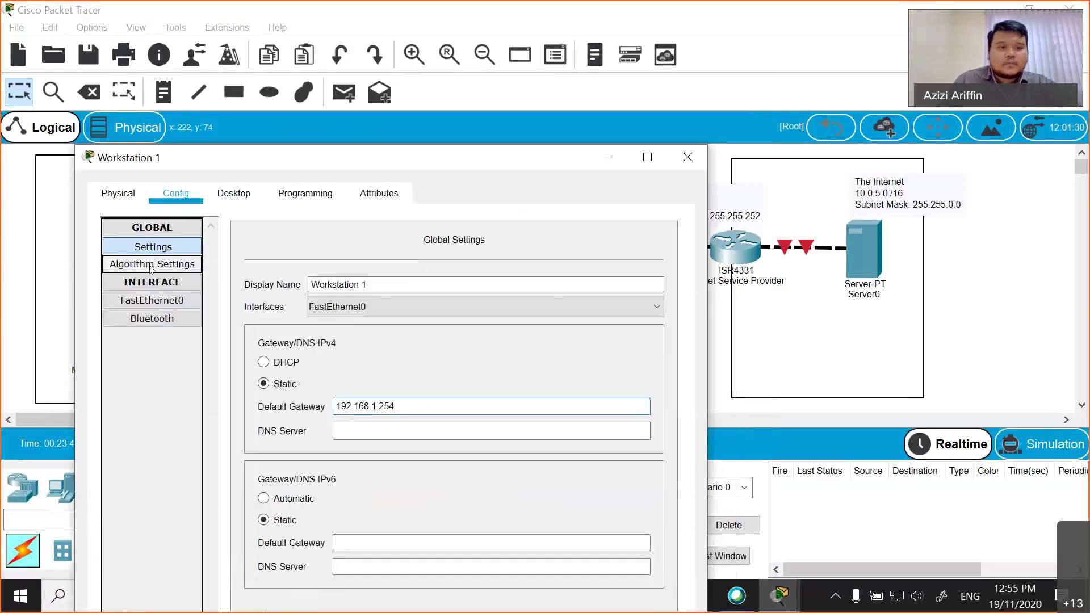
pyautogui.click(151, 265)
pyautogui.click(151, 300)
pyautogui.click(152, 319)
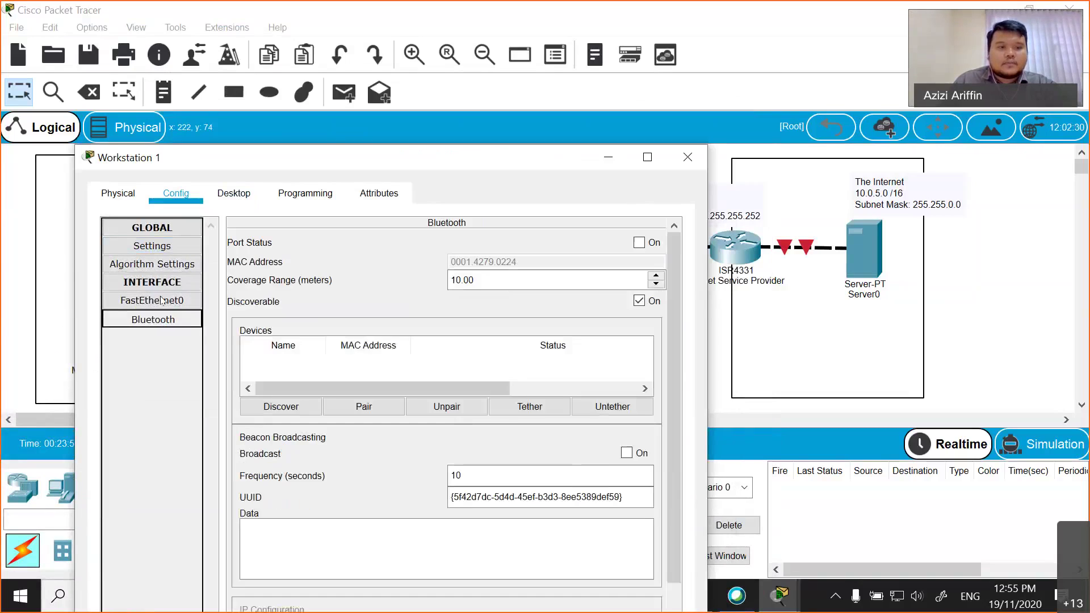
pyautogui.click(158, 265)
pyautogui.click(159, 248)
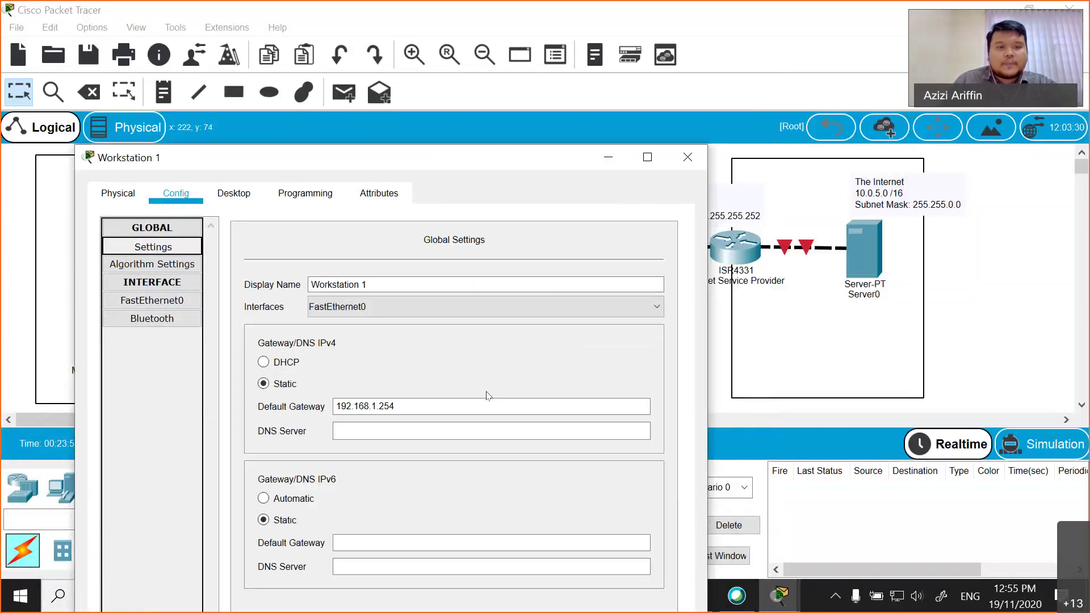
pyautogui.click(230, 192)
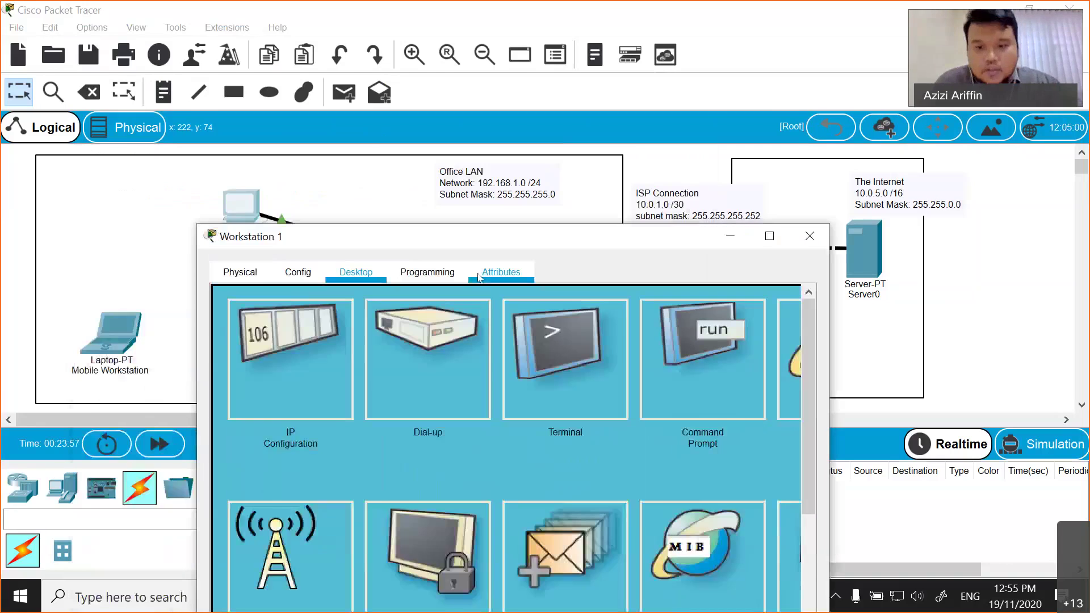
# - Ping 192.168.1.254 from Workstation 1's Command Prompt
pyautogui.moveTo(465, 158); pyautogui.dragTo(586, 237)
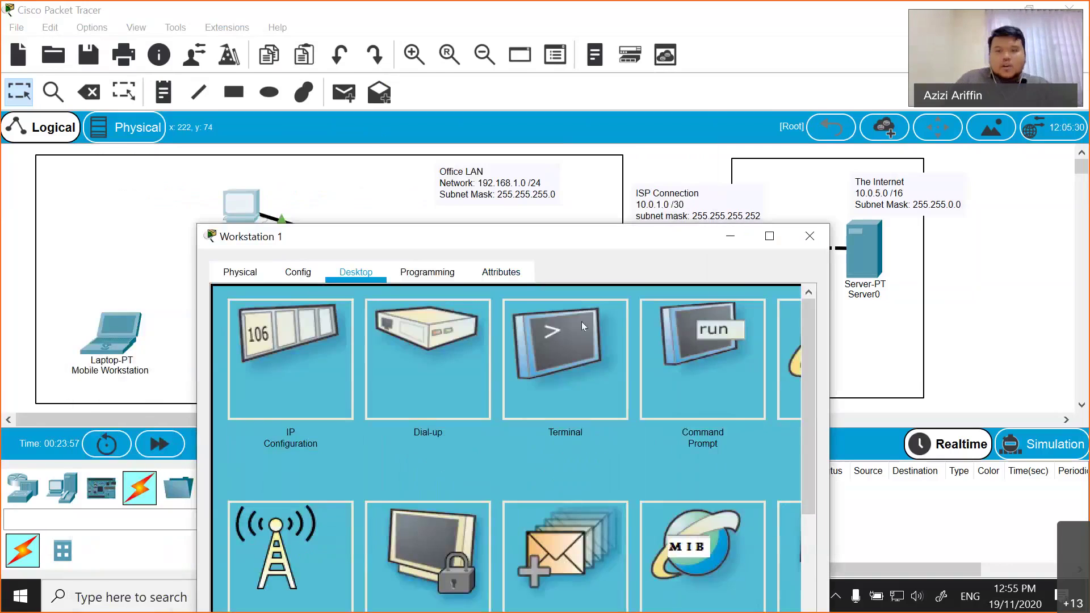
pyautogui.click(669, 331)
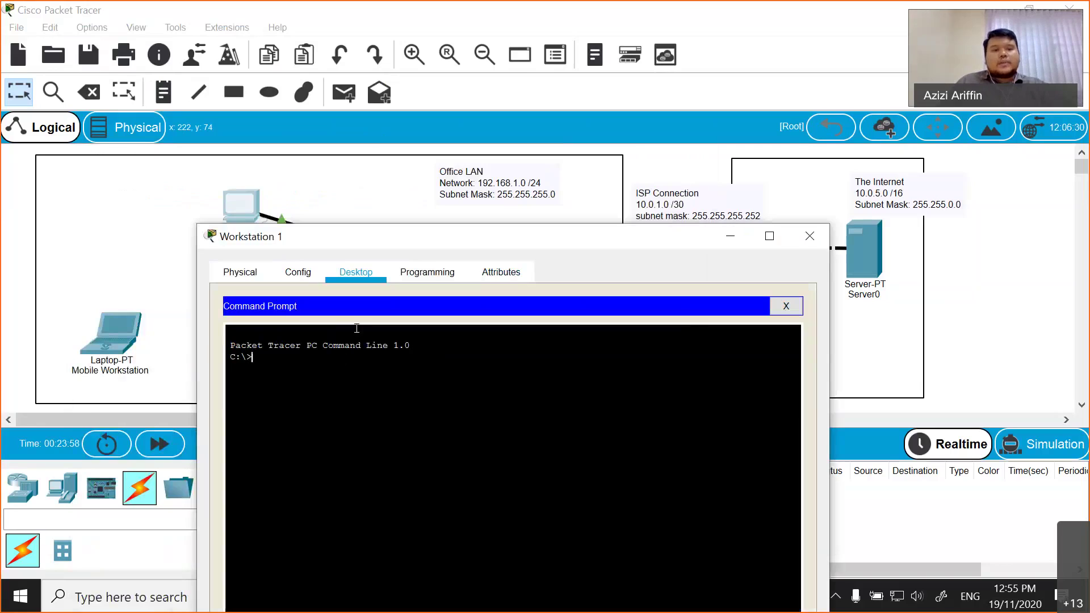
pyautogui.moveTo(501, 241); pyautogui.dragTo(445, 298)
pyautogui.write('ping 192.168.1.25')
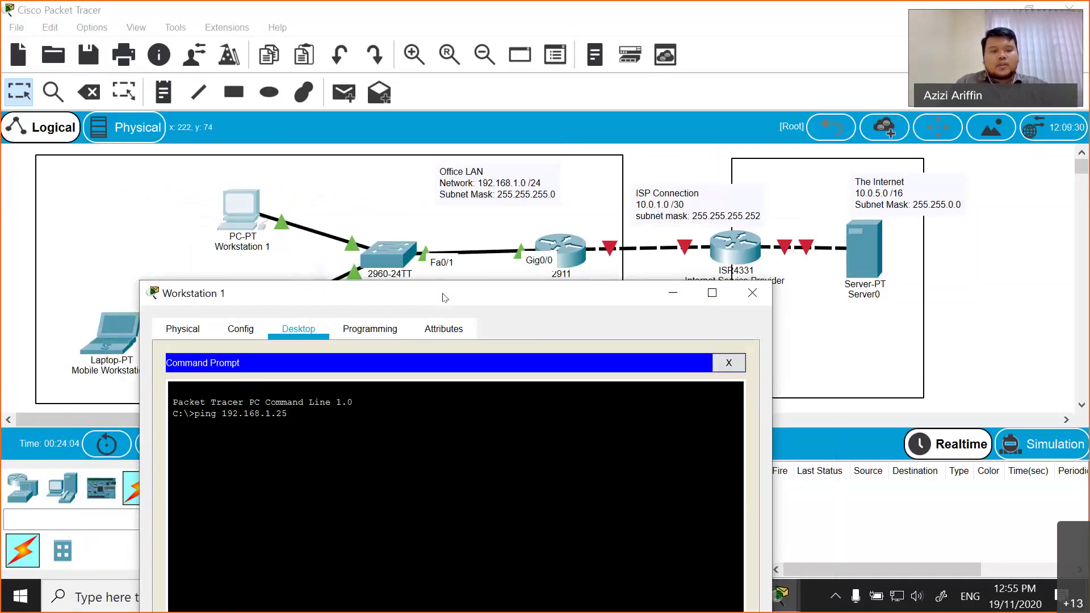
pyautogui.write('4')
pyautogui.press('Return')
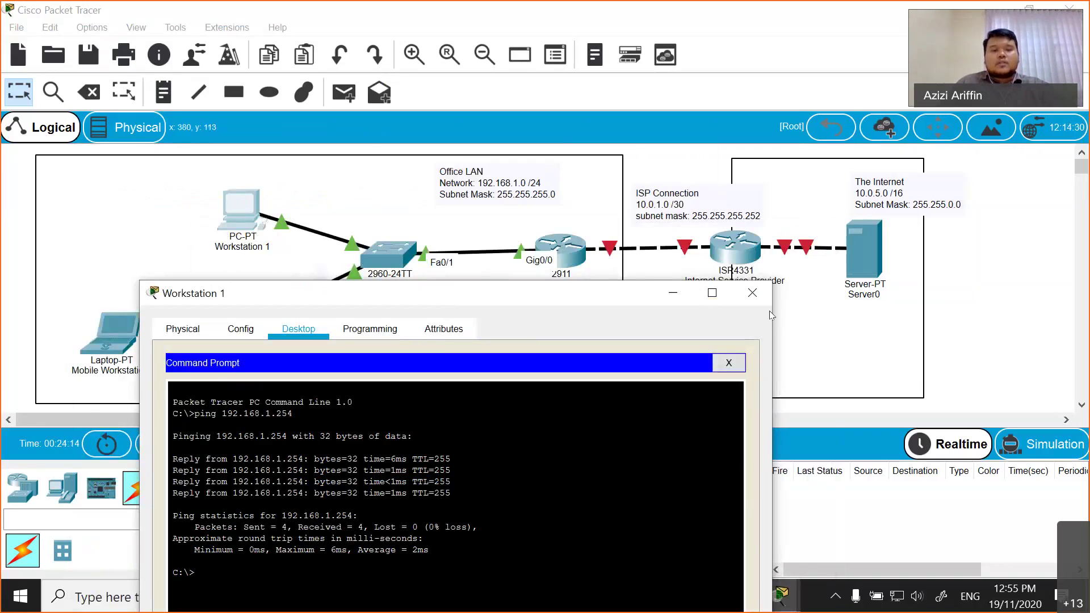
# - Close Workstation 1 and run show arp on the Floor Switch's command line
pyautogui.click(752, 292)
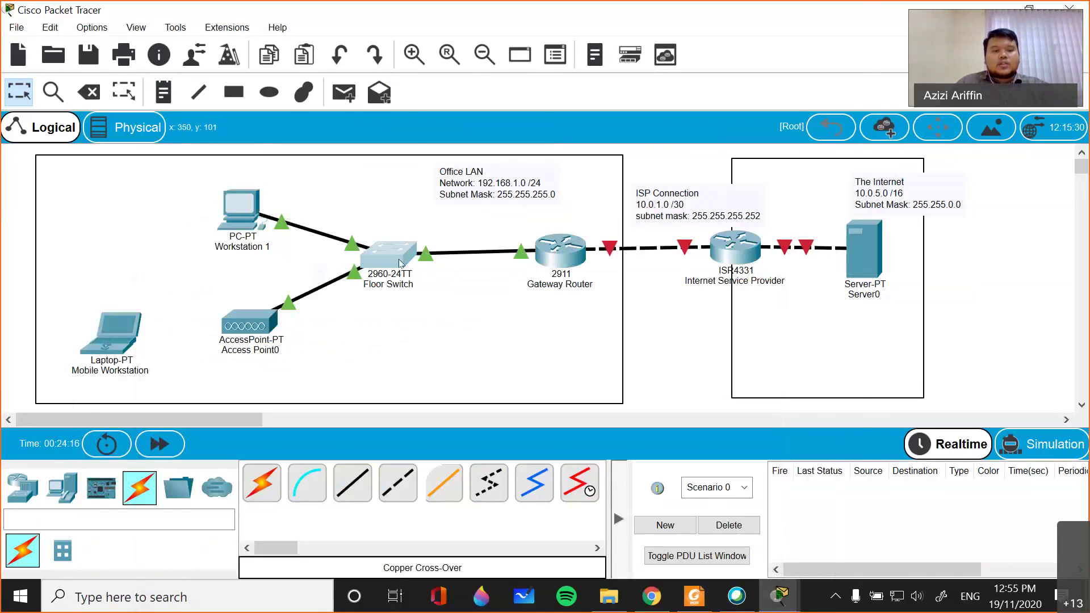
pyautogui.click(400, 263)
pyautogui.write('show arp')
pyautogui.press('Return')
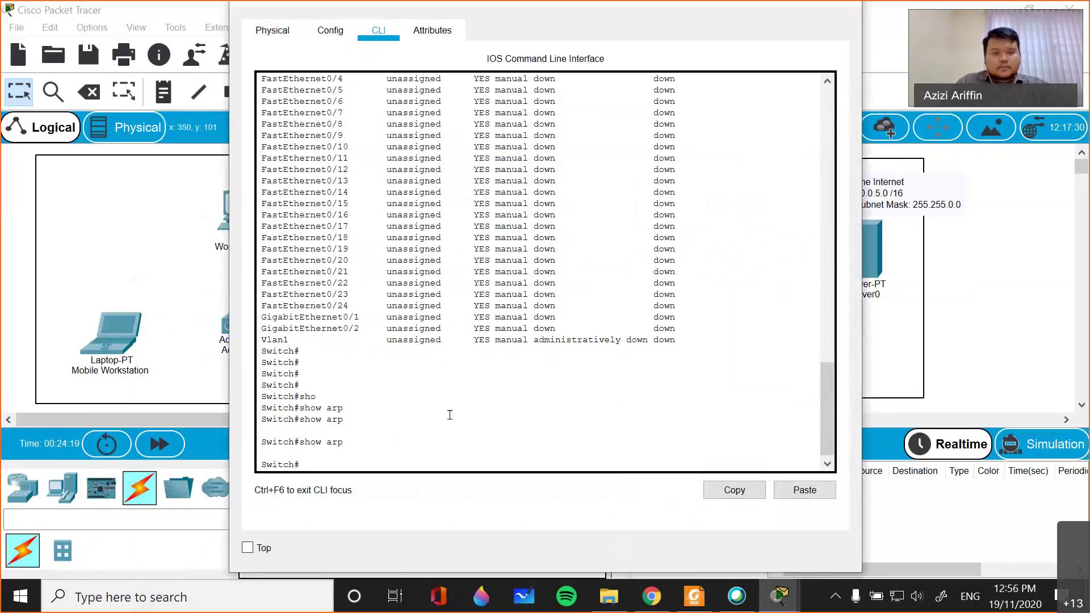
# - Display the Floor Switch's MAC address table with show mac-address-table
pyautogui.write('show')
pyautogui.press('Tab')
pyautogui.press('BackSpace')
pyautogui.press('BackSpace')
pyautogui.write('ow mac')
pyautogui.press('Tab')
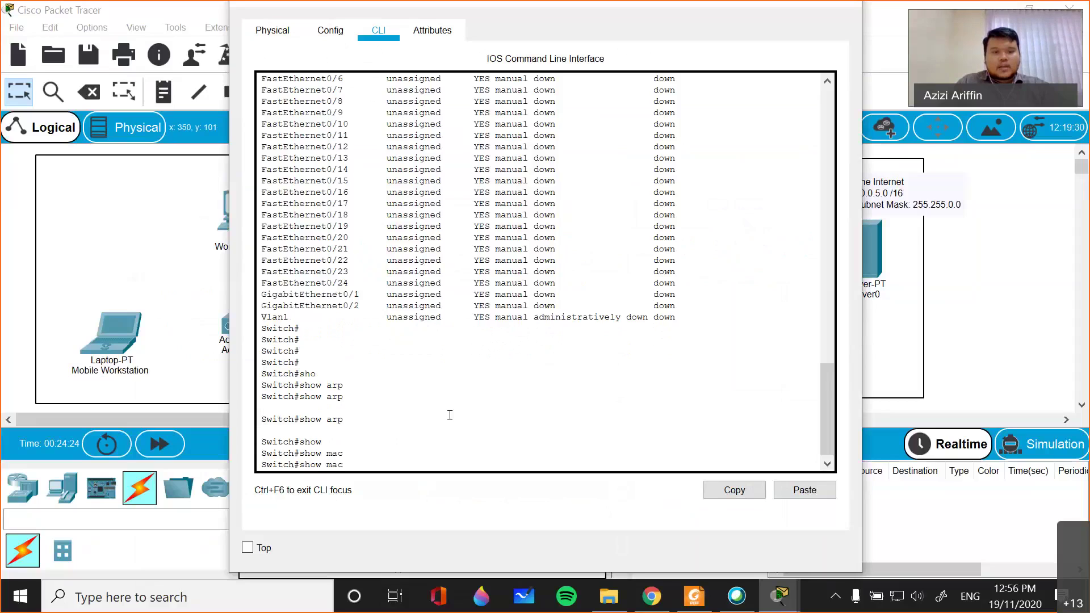
pyautogui.write('-ad')
pyautogui.press('Tab')
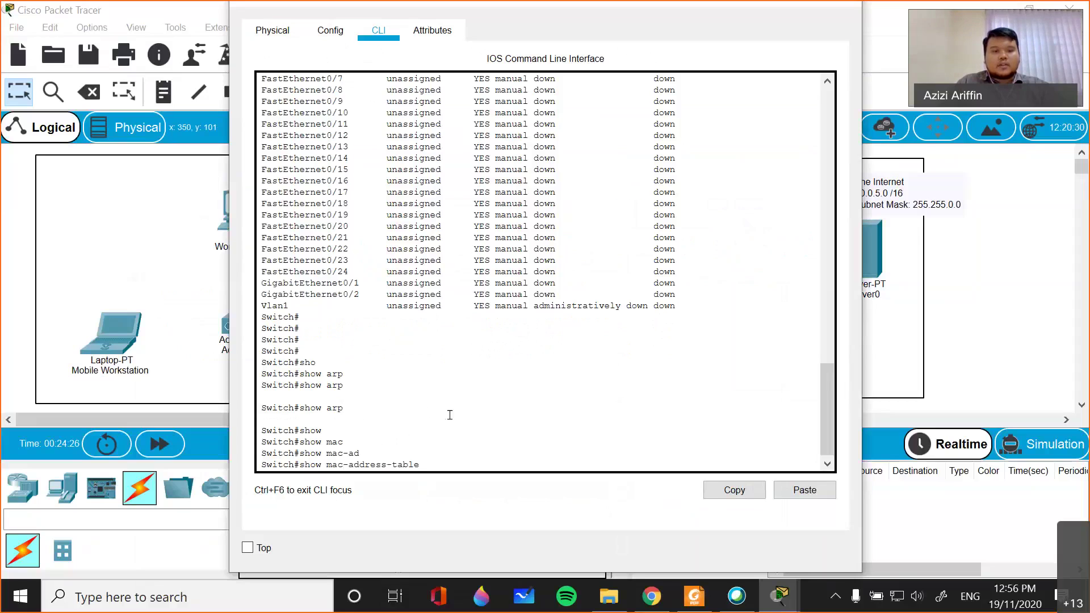
pyautogui.press('Return')
pyautogui.press('Return')
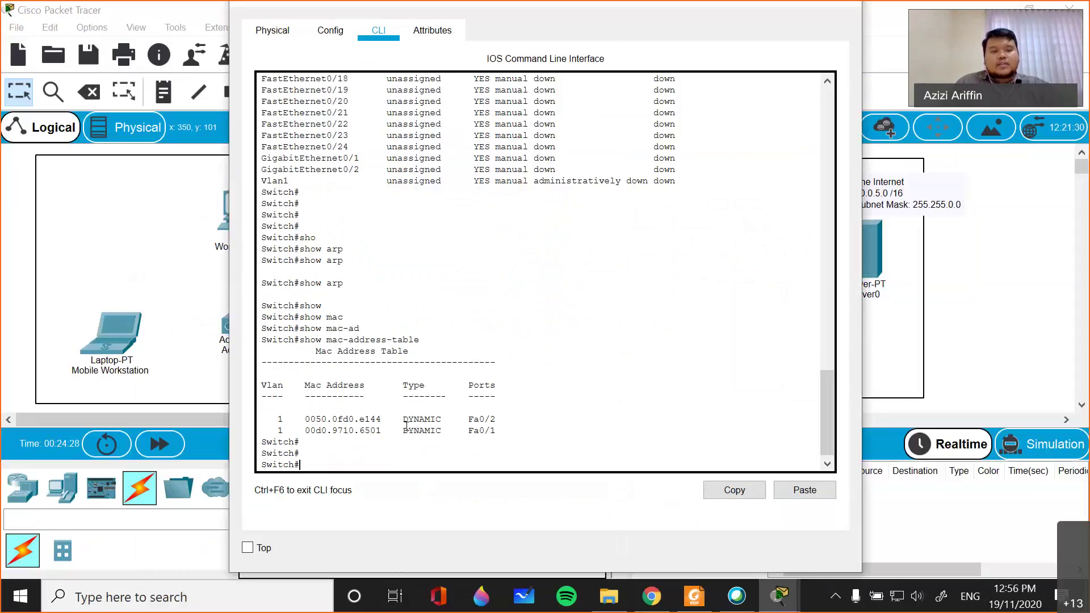
# - Highlight the Fa0/1 and Fa0/2 MAC entries, then close the switch window
pyautogui.moveTo(268, 420); pyautogui.dragTo(500, 422)
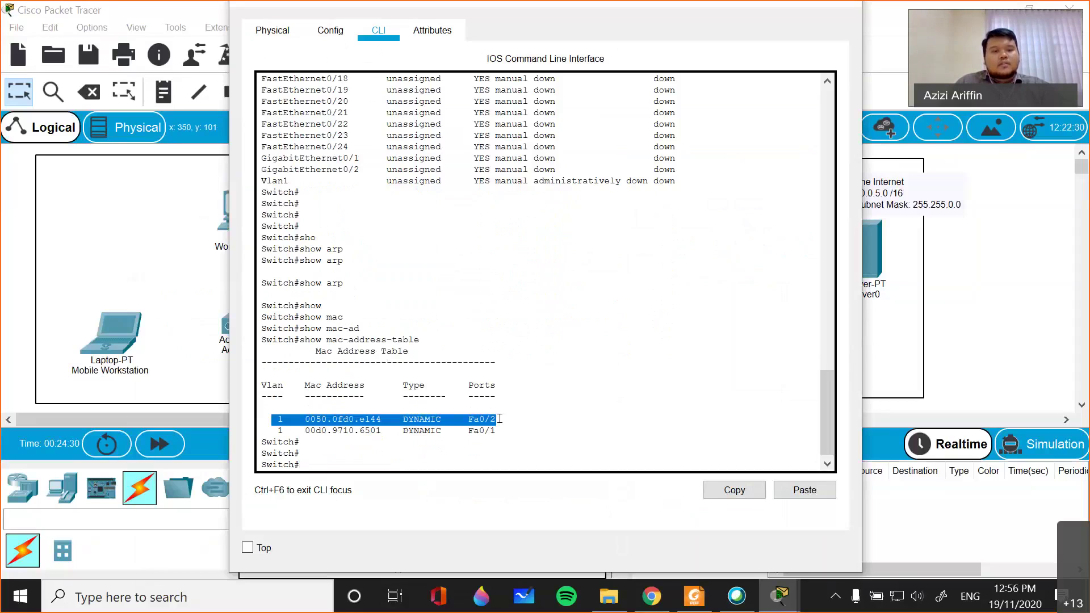
pyautogui.click(354, 363)
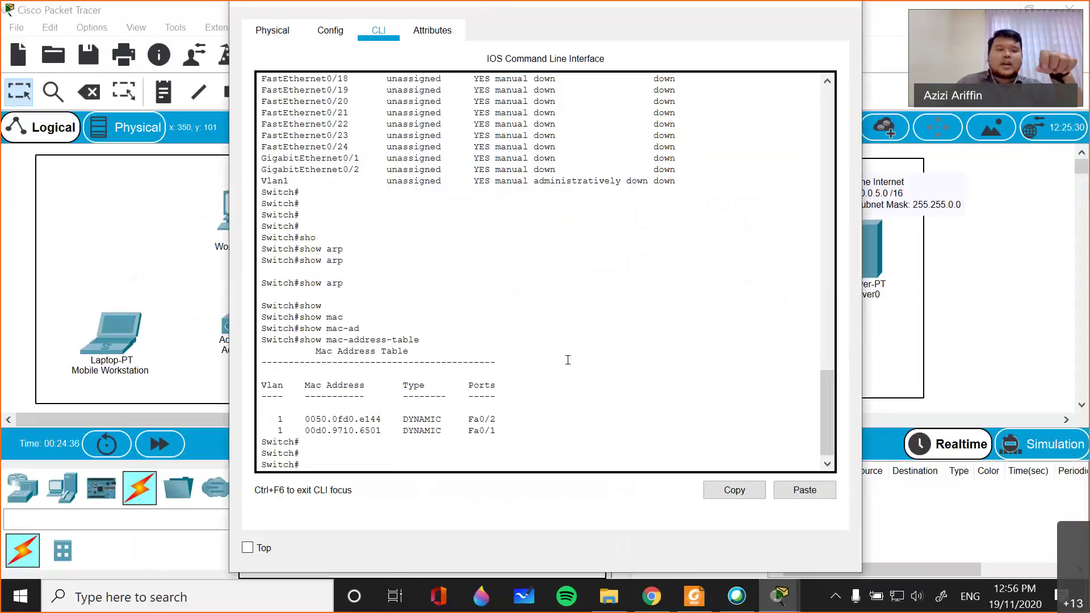
pyautogui.moveTo(262, 407); pyautogui.dragTo(322, 421)
pyautogui.click(322, 421)
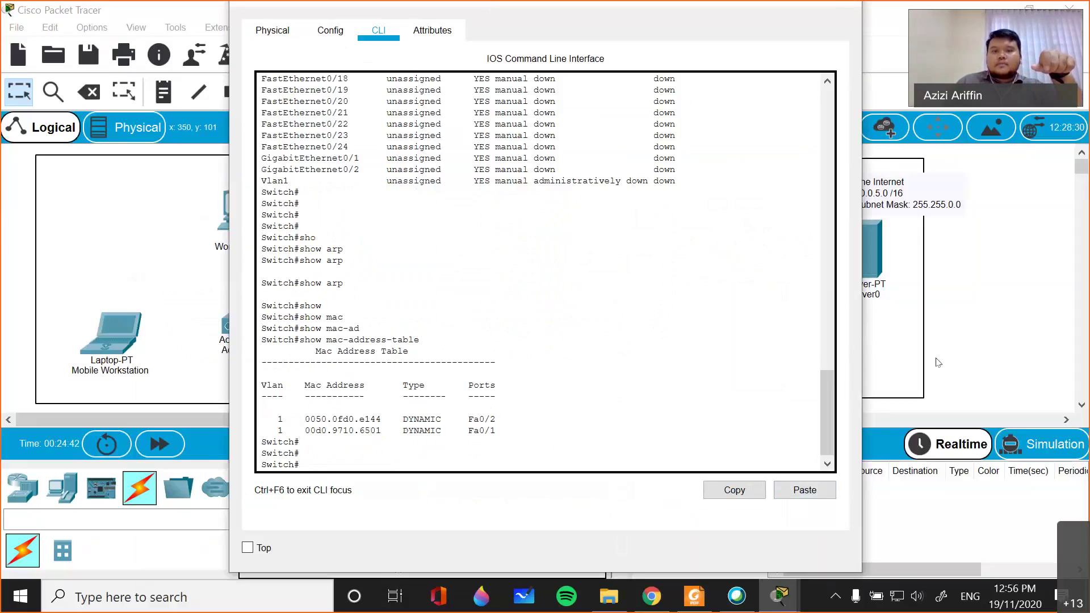
pyautogui.hotkey('alt', 'F4')
# - Run show arp on the Gateway Router and review the 192.168.1.5 and 192.168.1.254 entries
pyautogui.click(560, 250)
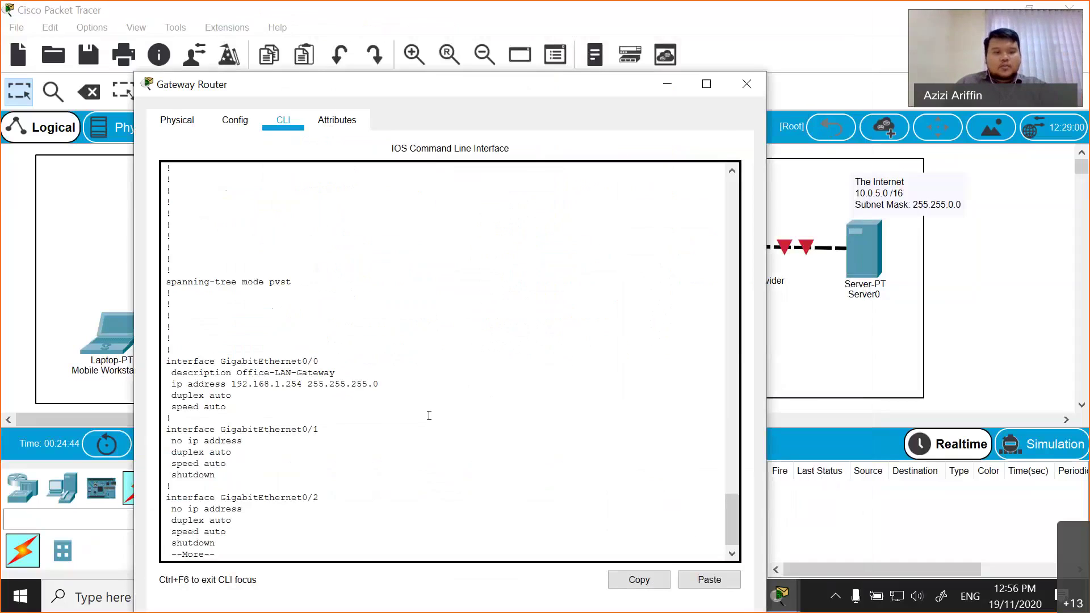
pyautogui.write('qshow arp')
pyautogui.press('Return')
pyautogui.press('Return')
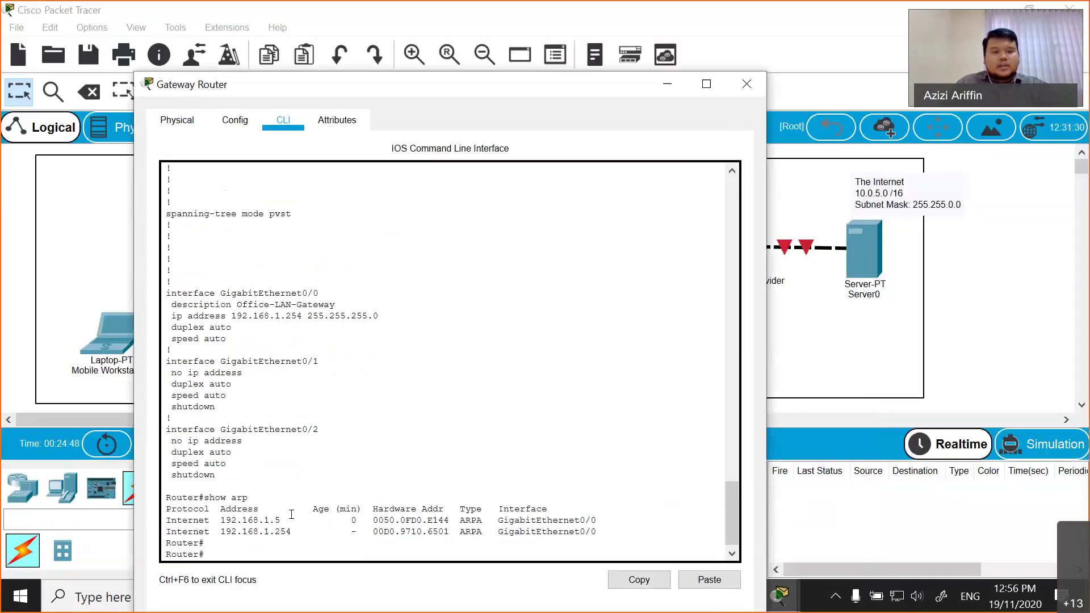
pyautogui.moveTo(275, 520); pyautogui.dragTo(339, 531)
pyautogui.click(545, 341)
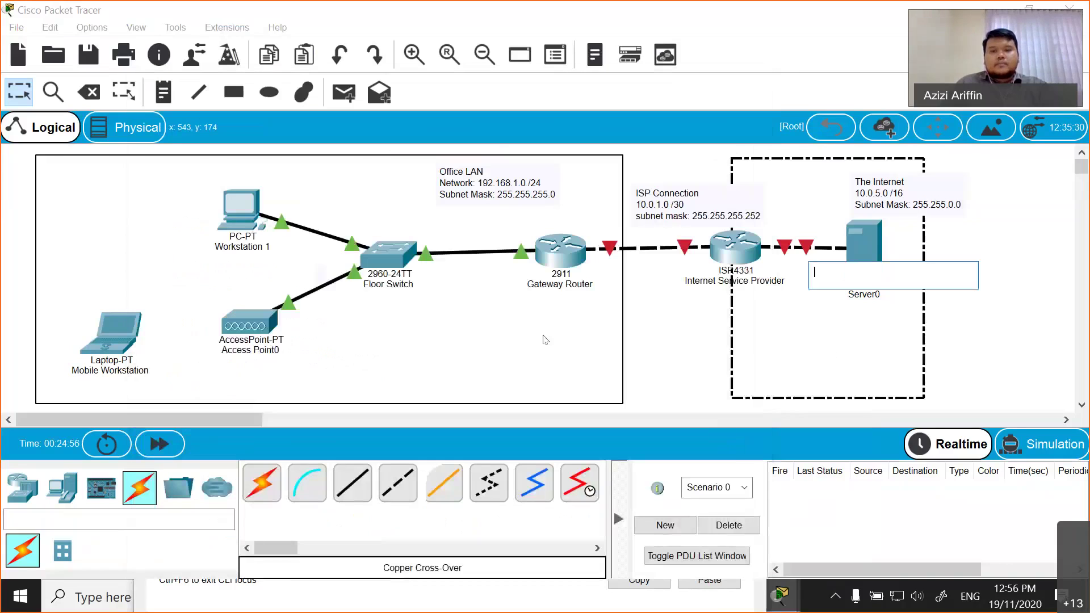
# - Open Access Point0 and browse its Config, Port 0, Attributes and Physical views, including the PT-REPEATER-NM-1CE module
pyautogui.press('Escape')
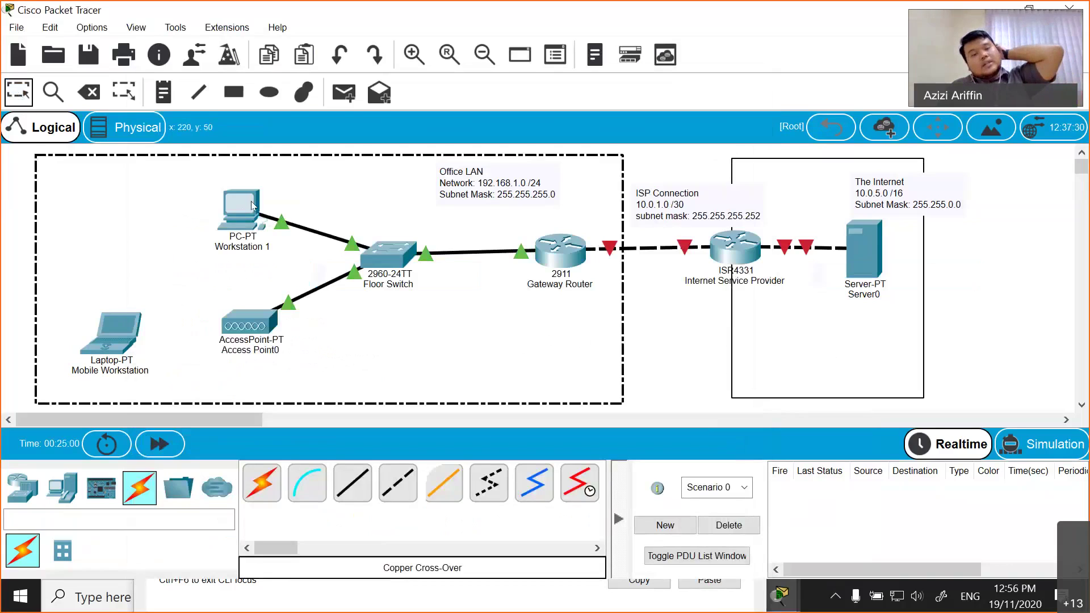
pyautogui.moveTo(251, 205)
pyautogui.click(244, 321)
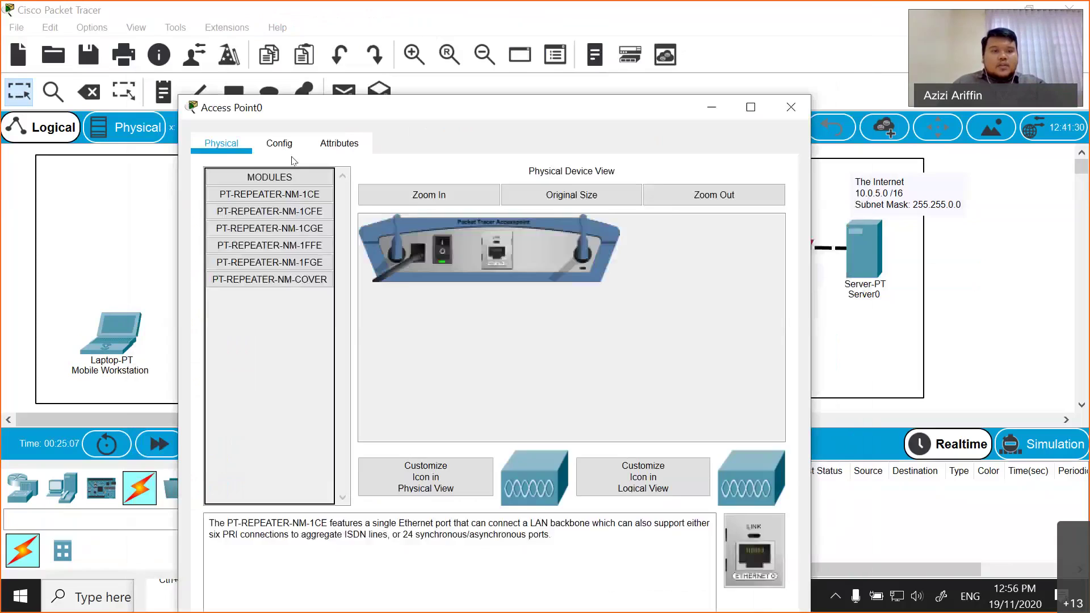
pyautogui.click(279, 147)
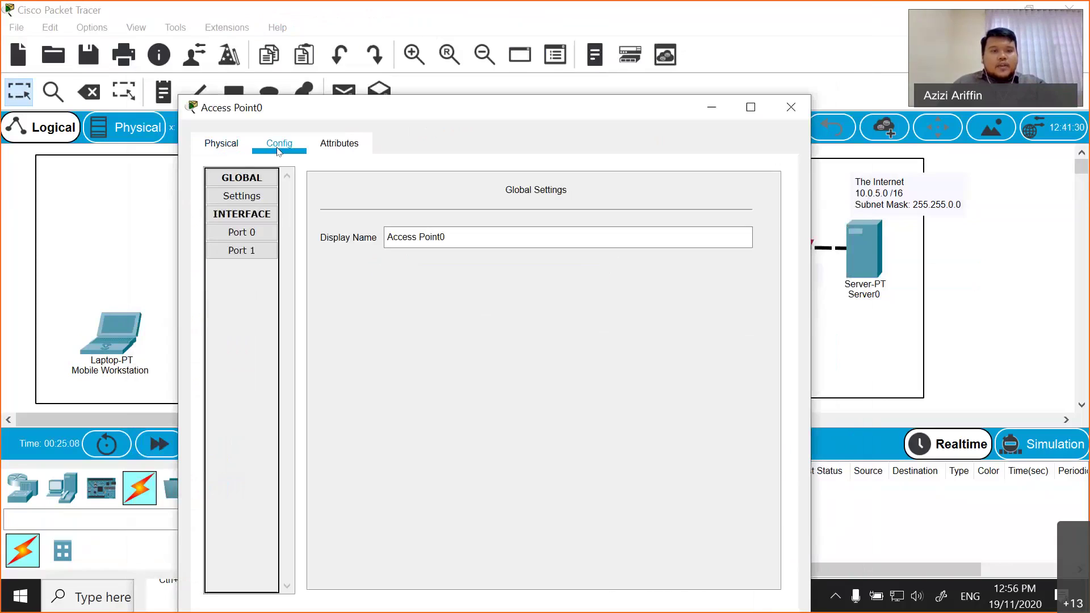
pyautogui.click(250, 197)
pyautogui.moveTo(466, 102); pyautogui.dragTo(497, 74)
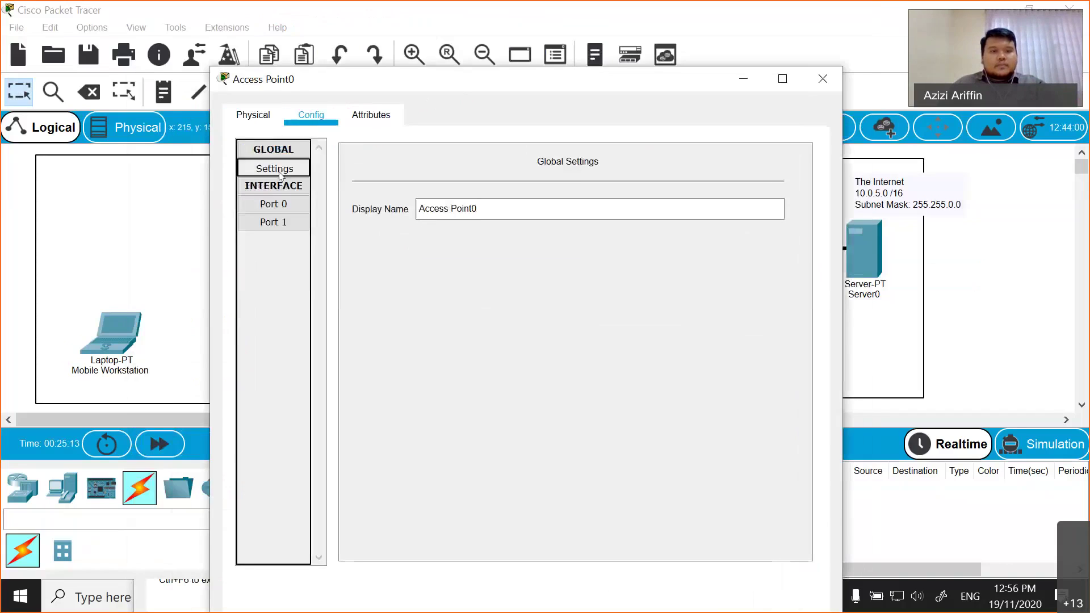
pyautogui.click(273, 204)
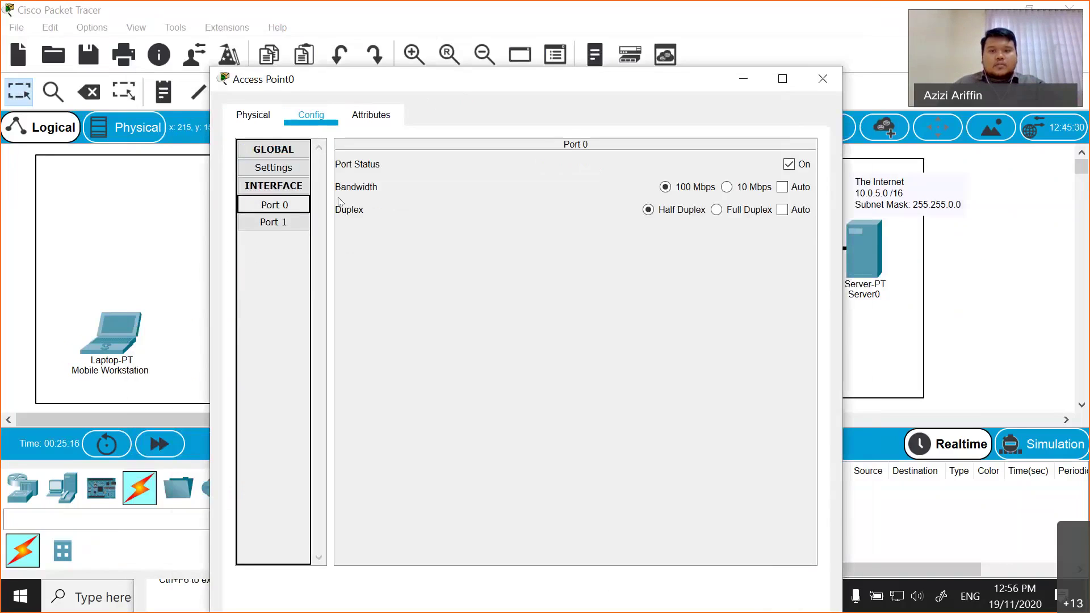
pyautogui.click(372, 115)
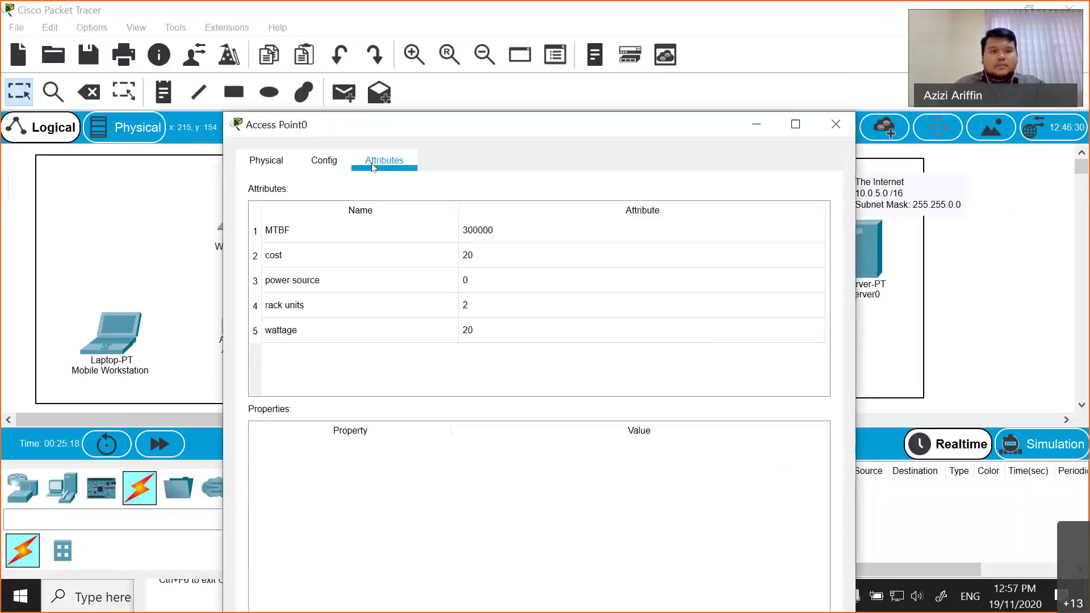
pyautogui.click(337, 162)
pyautogui.click(267, 163)
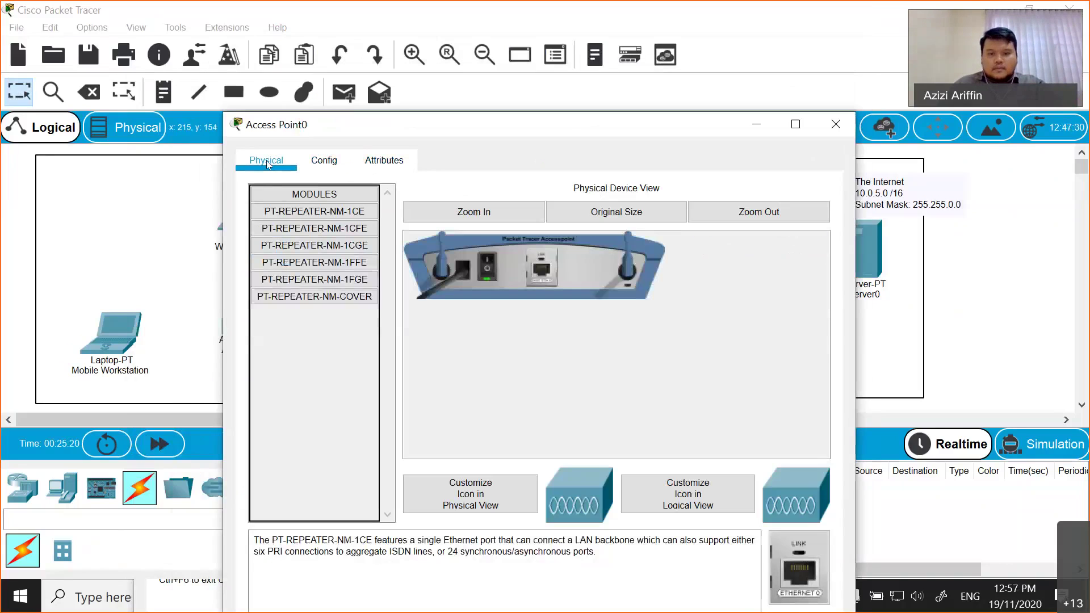
pyautogui.click(345, 214)
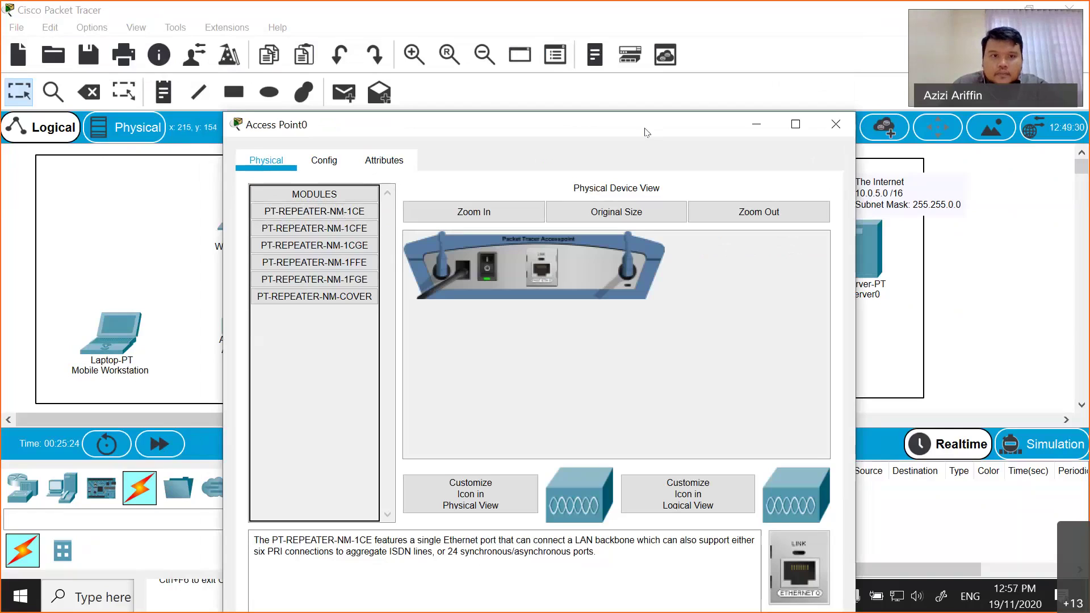
# - Review the access point's global, Port 1 and Port 0 settings, then close its window
pyautogui.moveTo(255, 144); pyautogui.dragTo(51, 140)
pyautogui.click(119, 156)
pyautogui.click(95, 211)
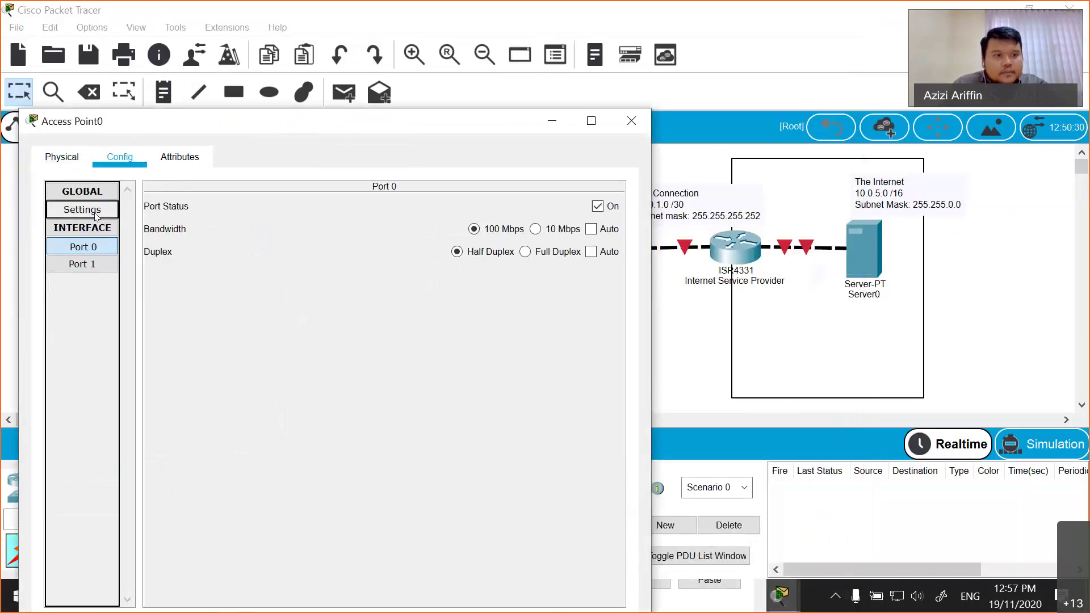
pyautogui.click(88, 230)
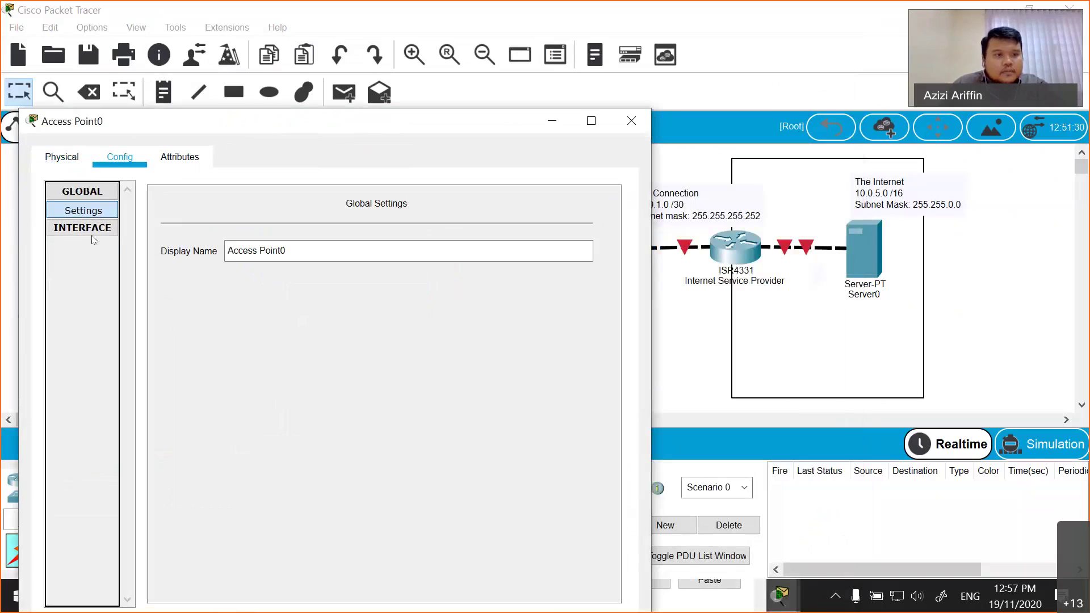
pyautogui.click(93, 231)
pyautogui.click(89, 264)
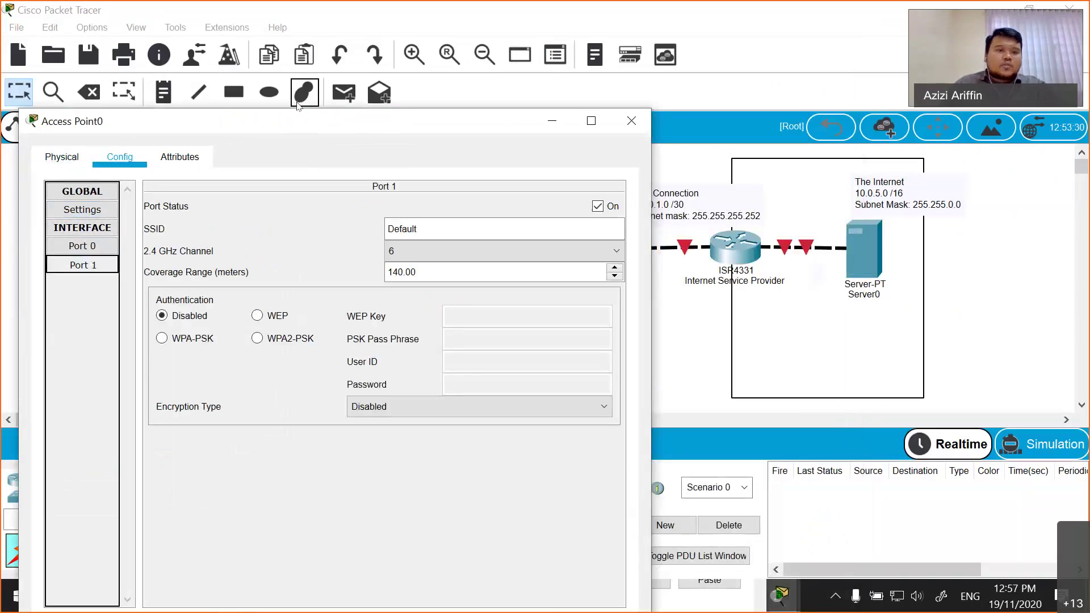
pyautogui.click(96, 246)
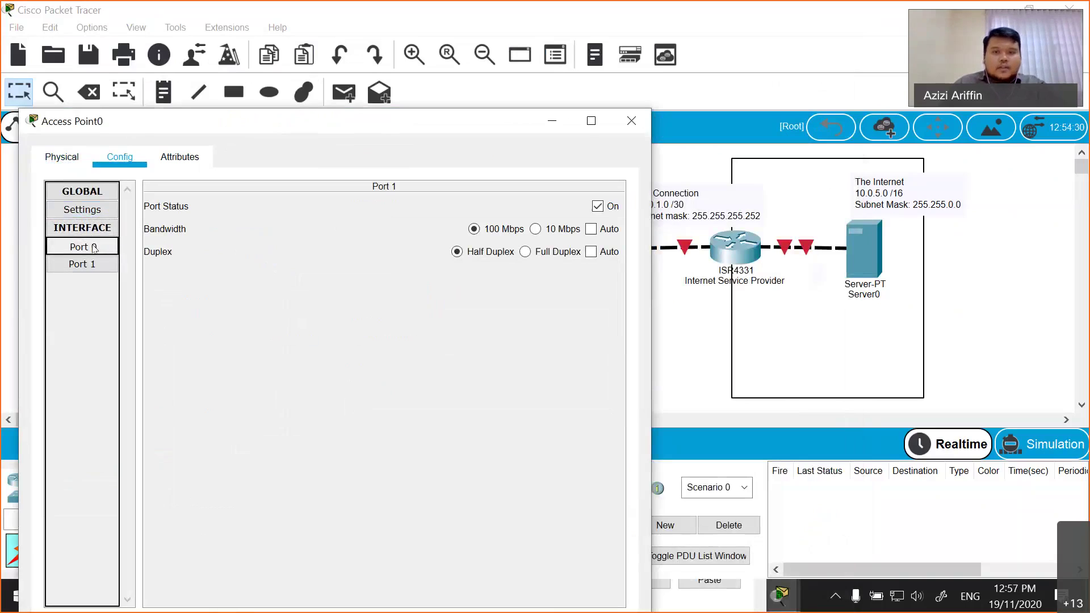
pyautogui.click(631, 120)
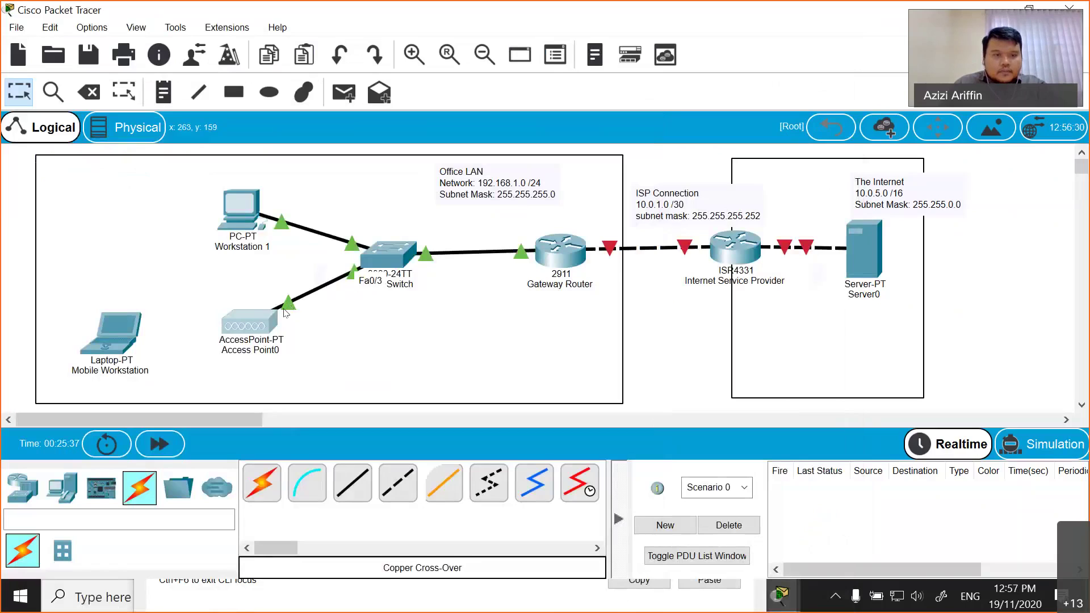
# - Reopen Access Point0 and bring up the Port 1 wireless settings
pyautogui.click(257, 316)
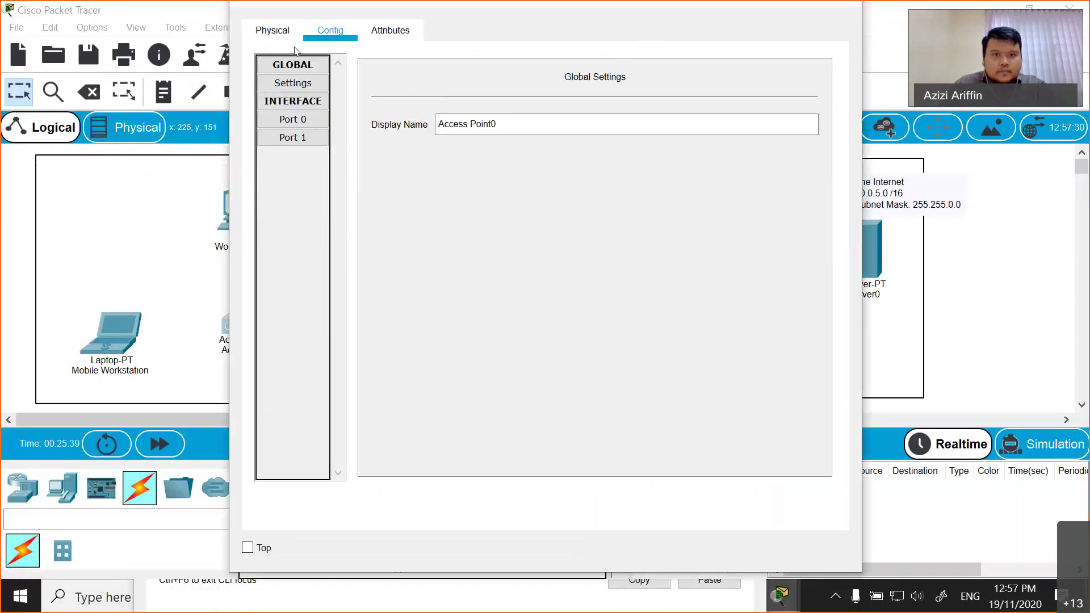
pyautogui.click(277, 37)
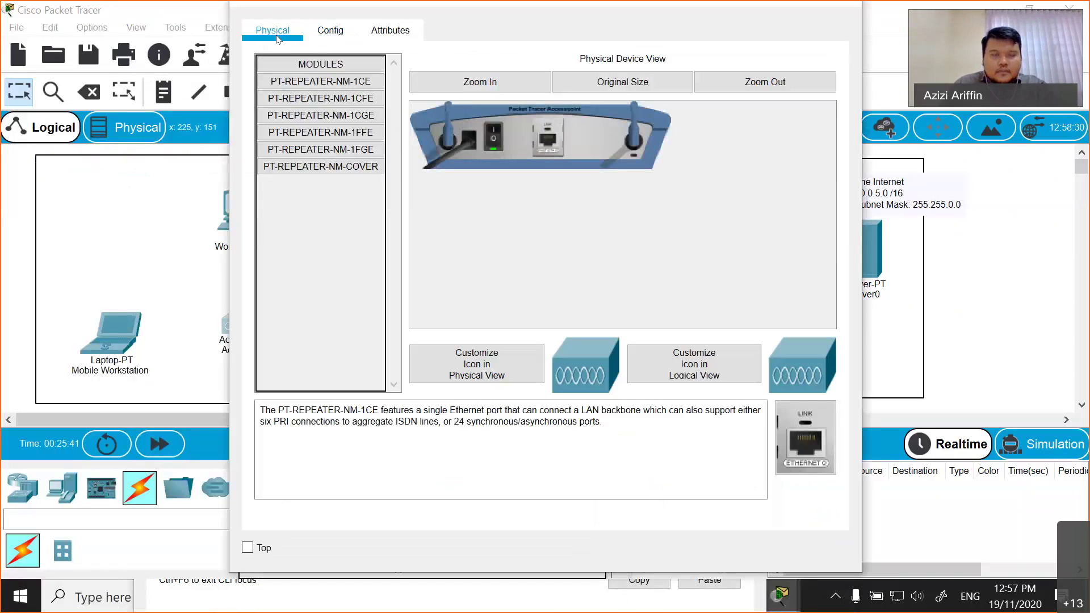
pyautogui.click(318, 37)
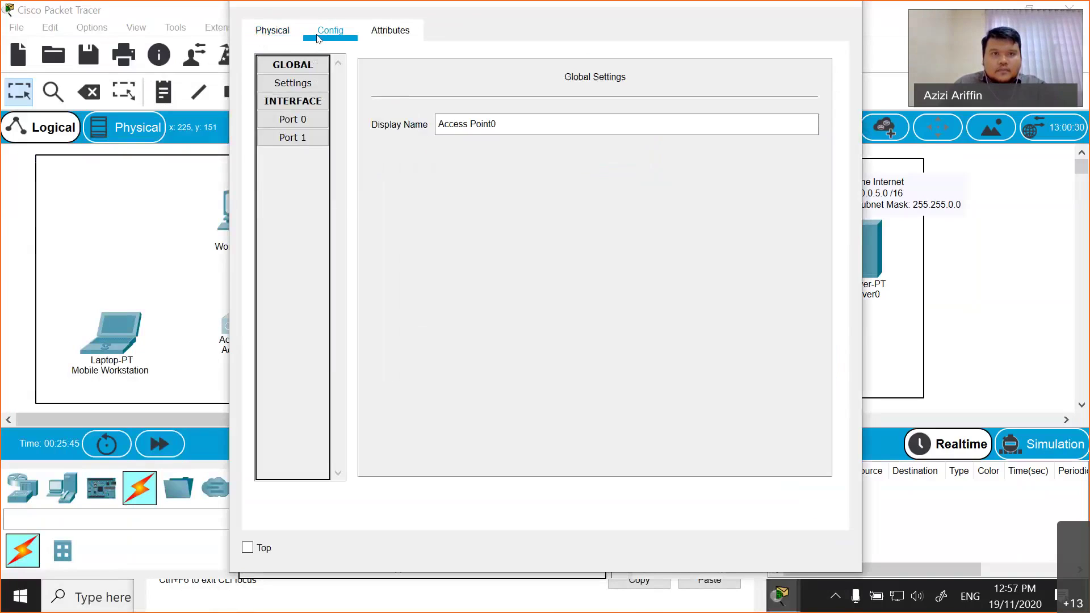
pyautogui.click(376, 28)
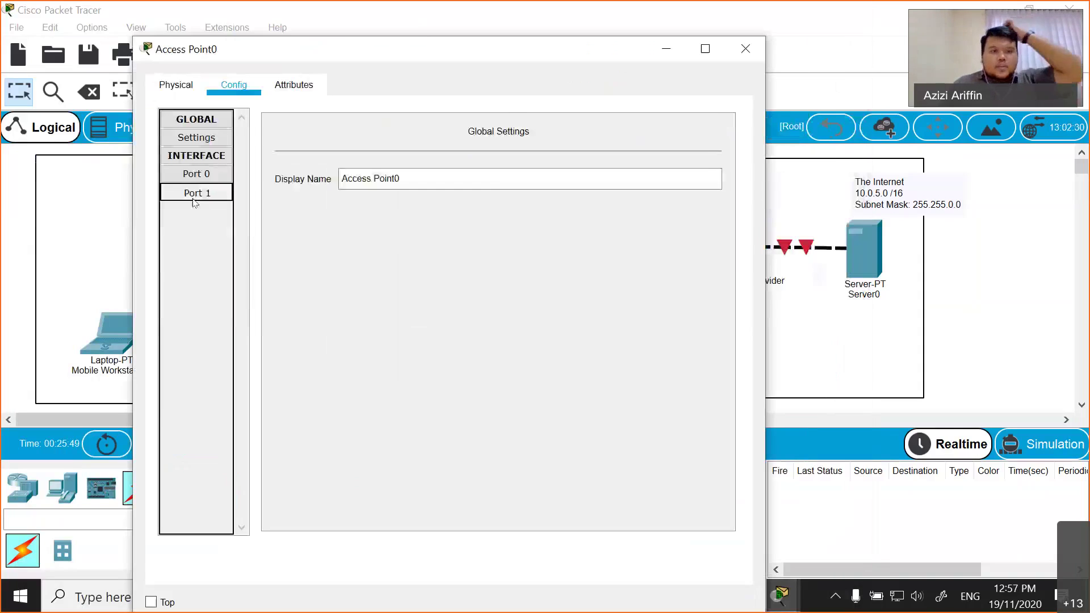
pyautogui.click(196, 193)
pyautogui.click(198, 176)
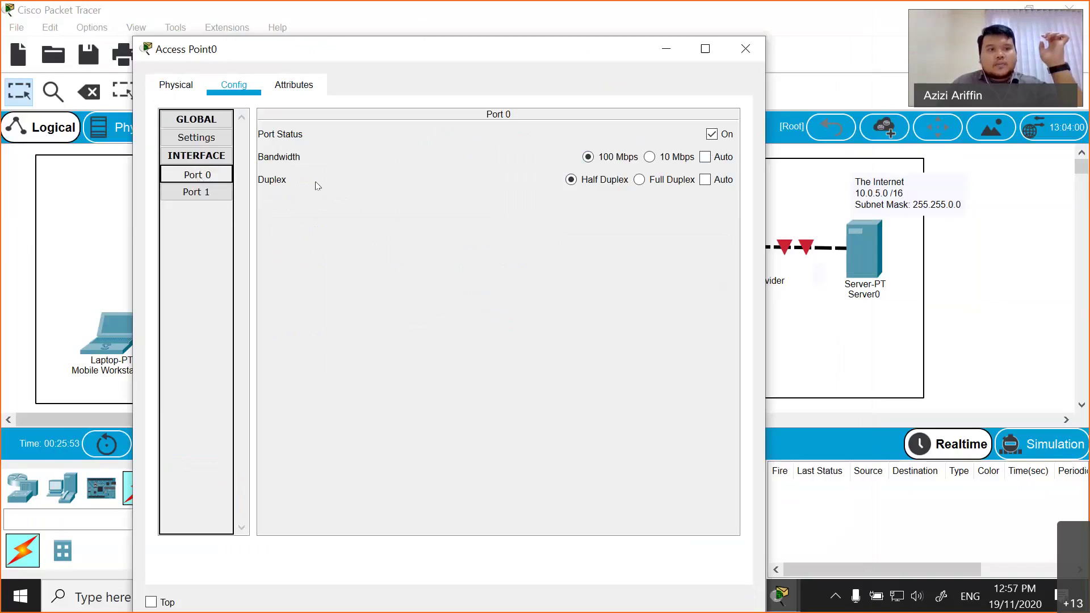
pyautogui.click(197, 193)
# - Replace the SSID 'Default' with 'office', keeping 2.4 GHz channel 6
pyautogui.moveTo(524, 164); pyautogui.dragTo(468, 159)
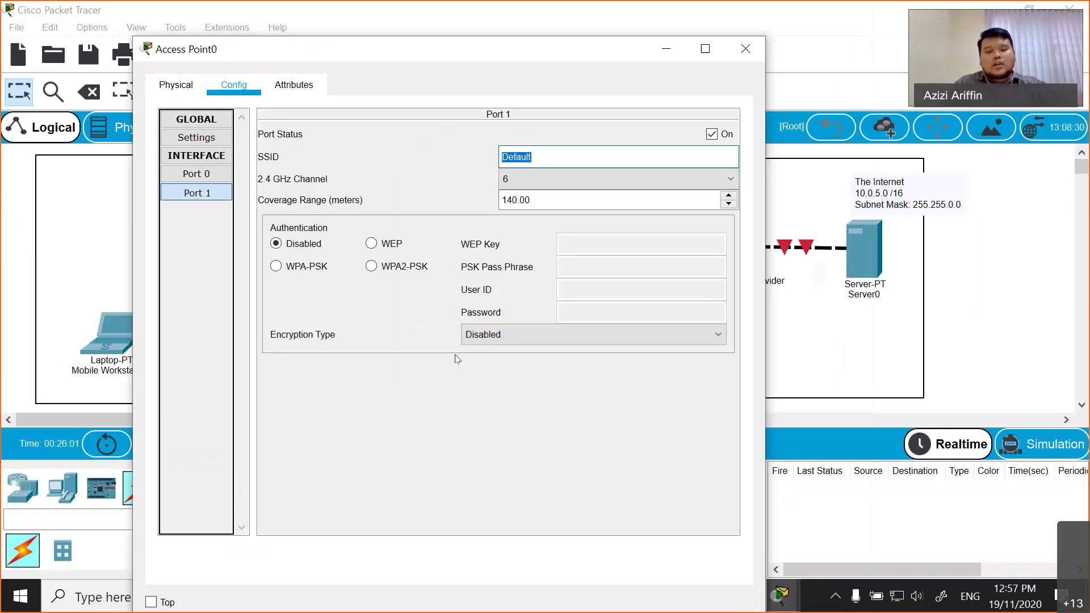
pyautogui.write('office')
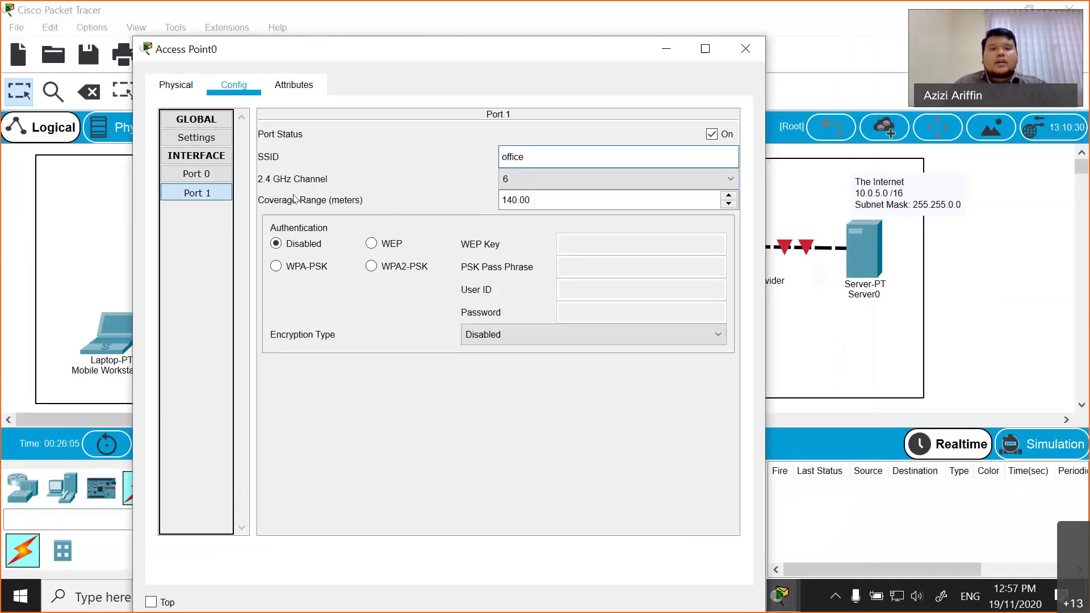
pyautogui.click(523, 179)
pyautogui.click(529, 179)
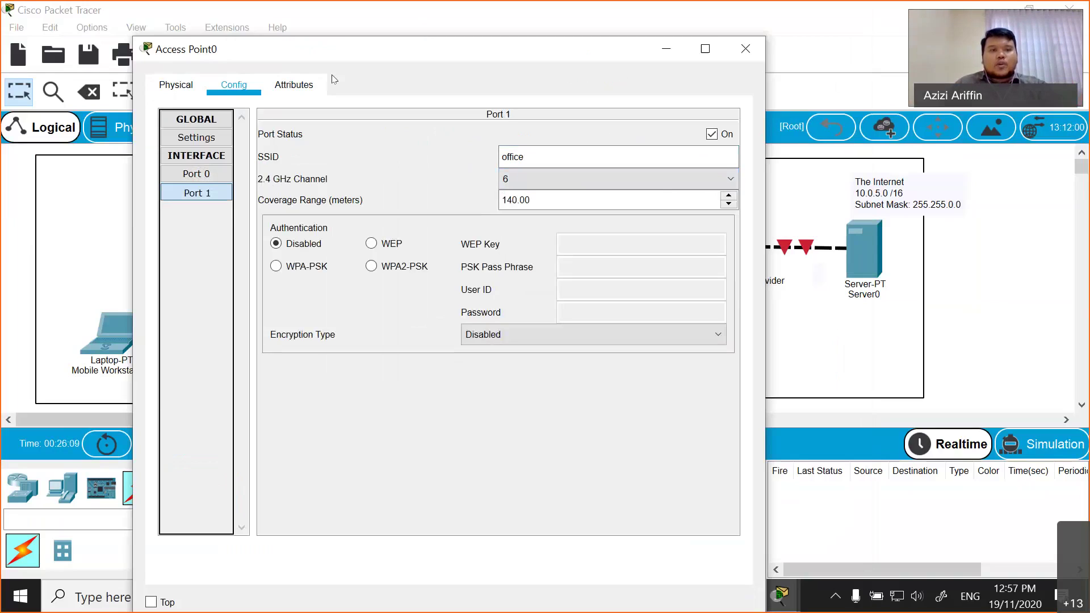
pyautogui.moveTo(386, 77); pyautogui.dragTo(569, 91)
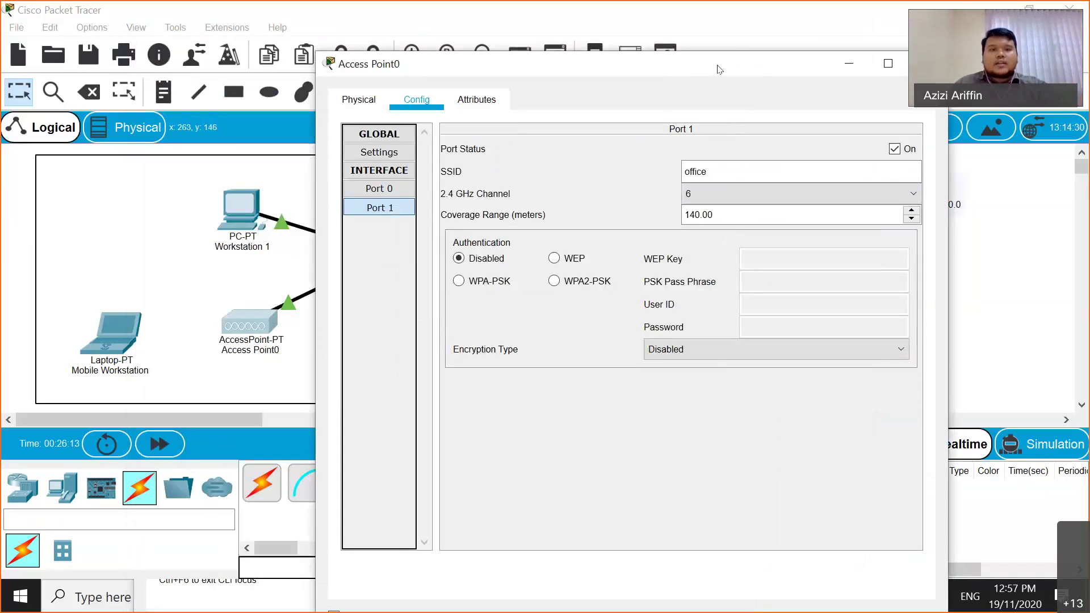
pyautogui.moveTo(714, 86); pyautogui.dragTo(420, 156)
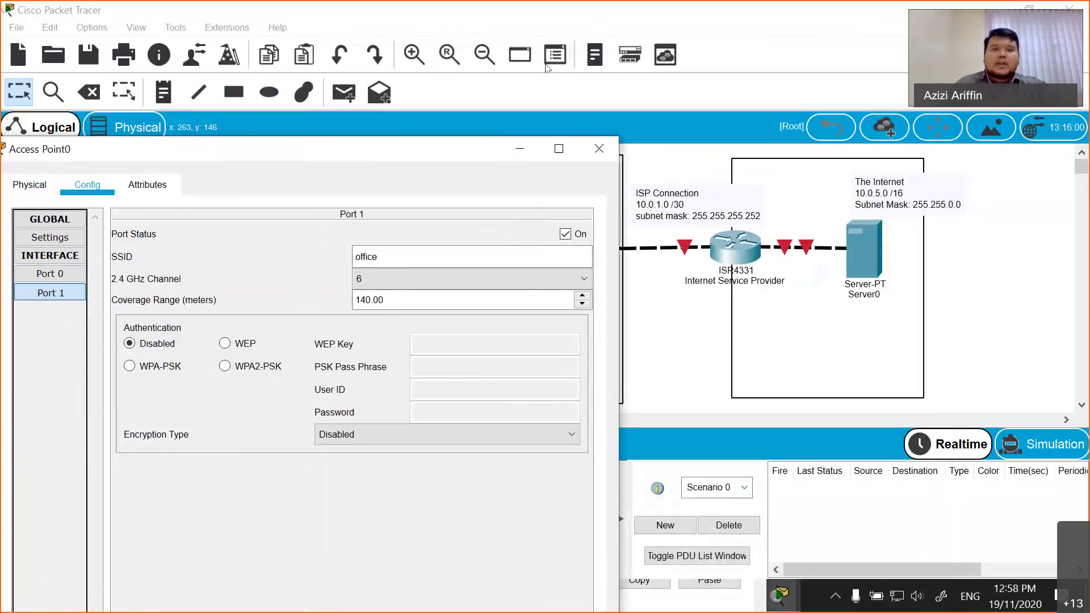
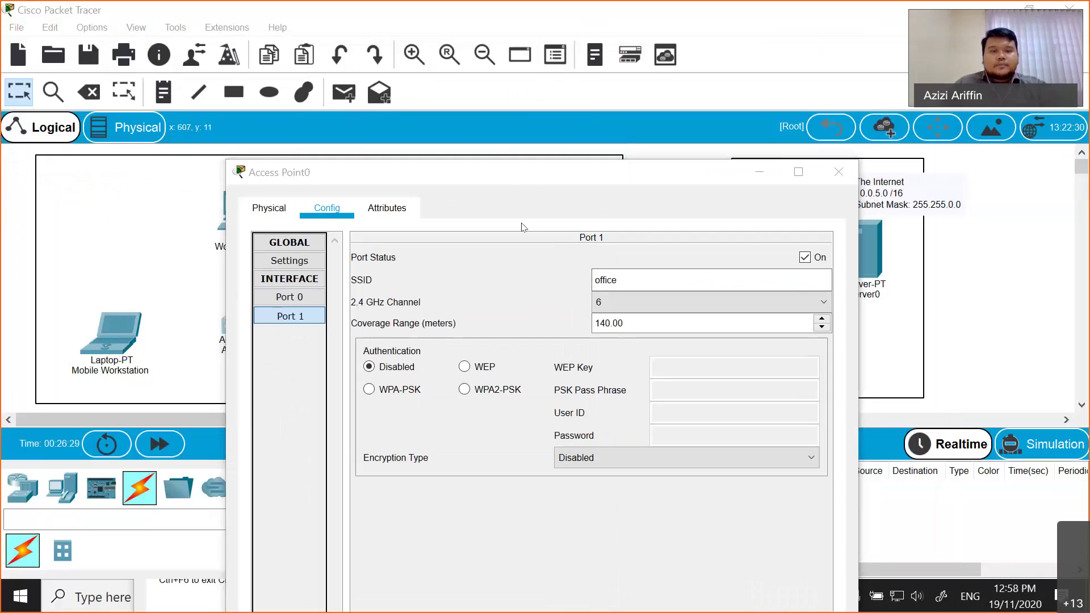
# - Switch Port 1 authentication to WPA2-PSK with AES and enter the network pass phrase
pyautogui.moveTo(440, 127); pyautogui.dragTo(398, 96)
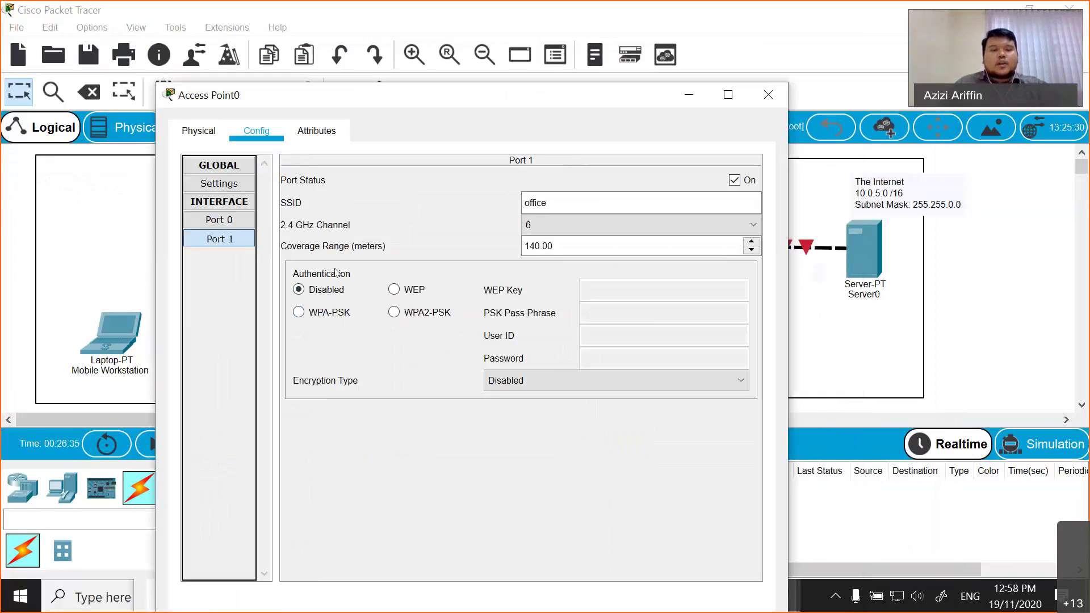
pyautogui.click(432, 317)
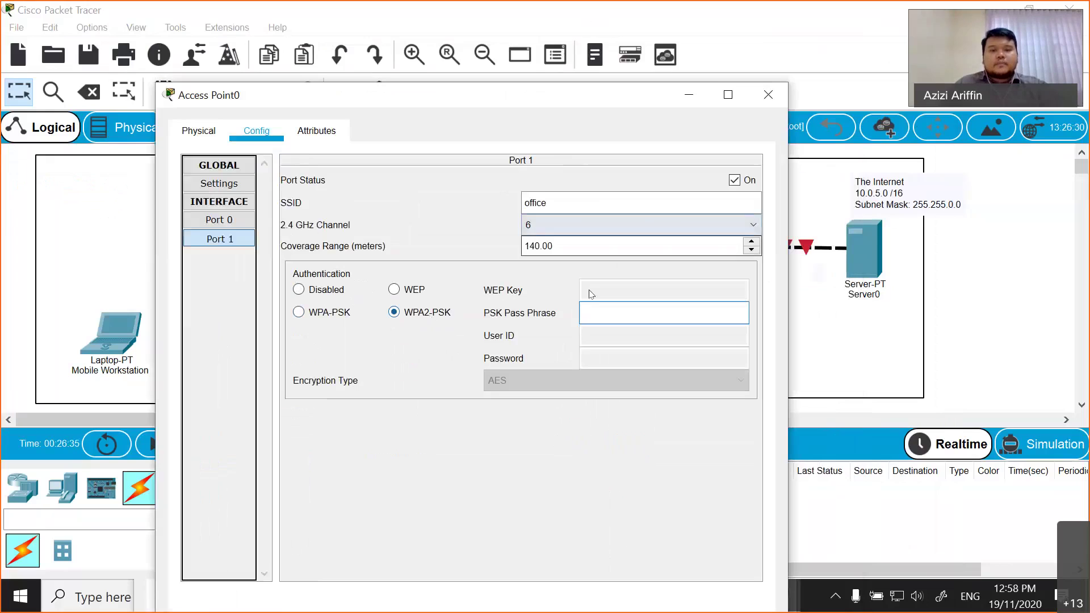
pyautogui.click(613, 313)
pyautogui.click(613, 312)
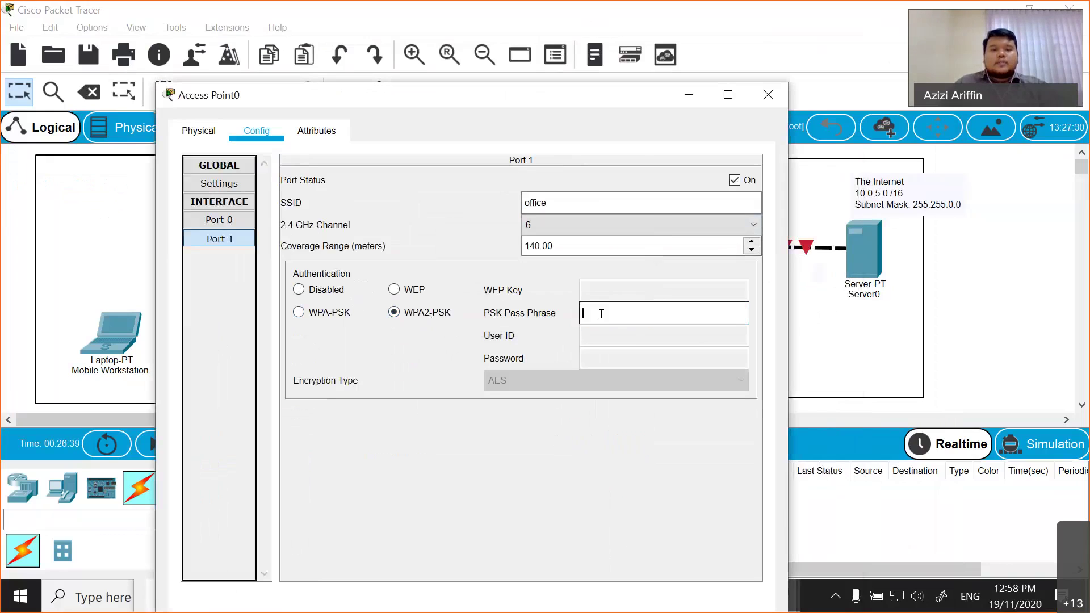
pyautogui.write('office')
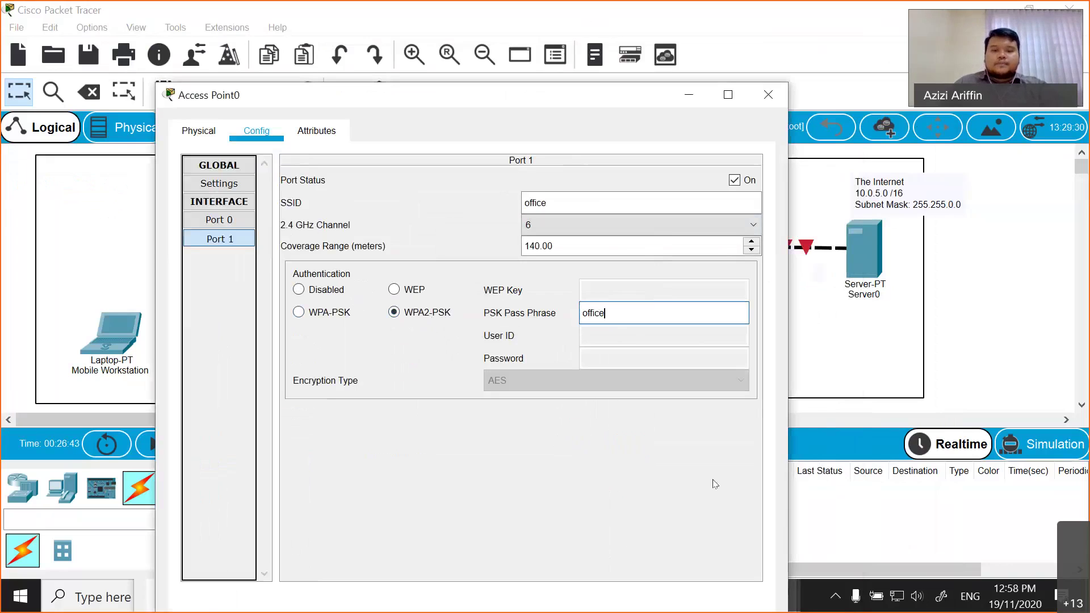
pyautogui.write('2020')
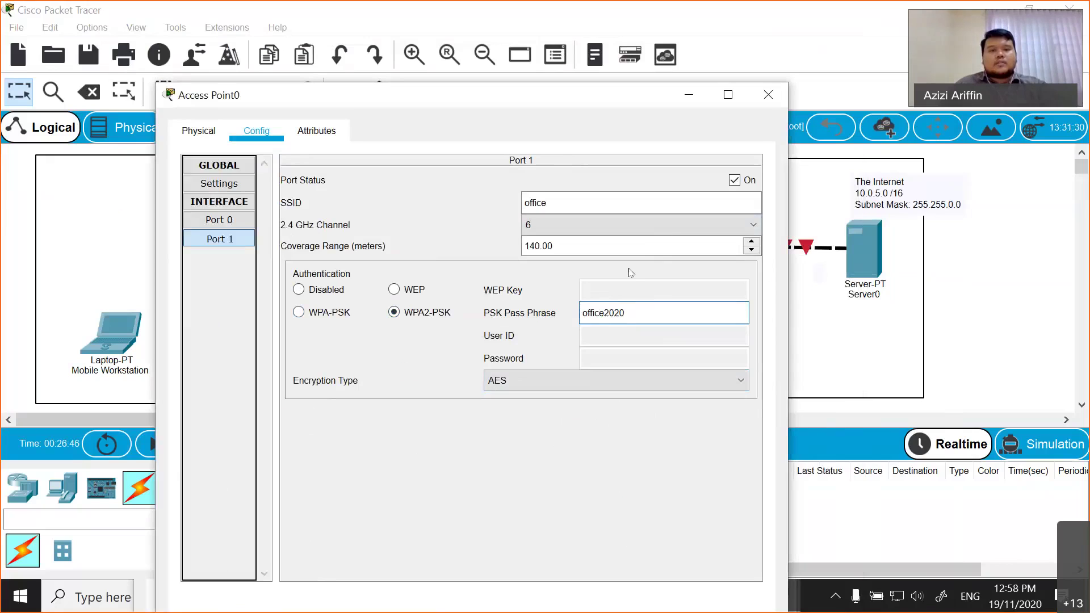
pyautogui.click(229, 220)
pyautogui.click(227, 238)
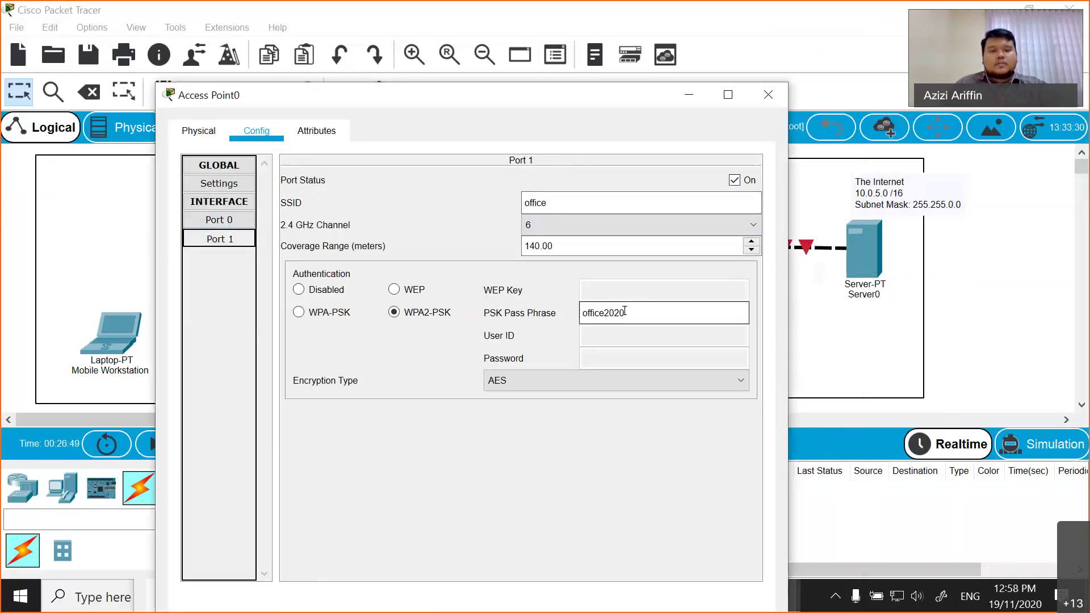
# - Review the Port 0, global and Port 1 settings, then close Access Point0
pyautogui.click(230, 222)
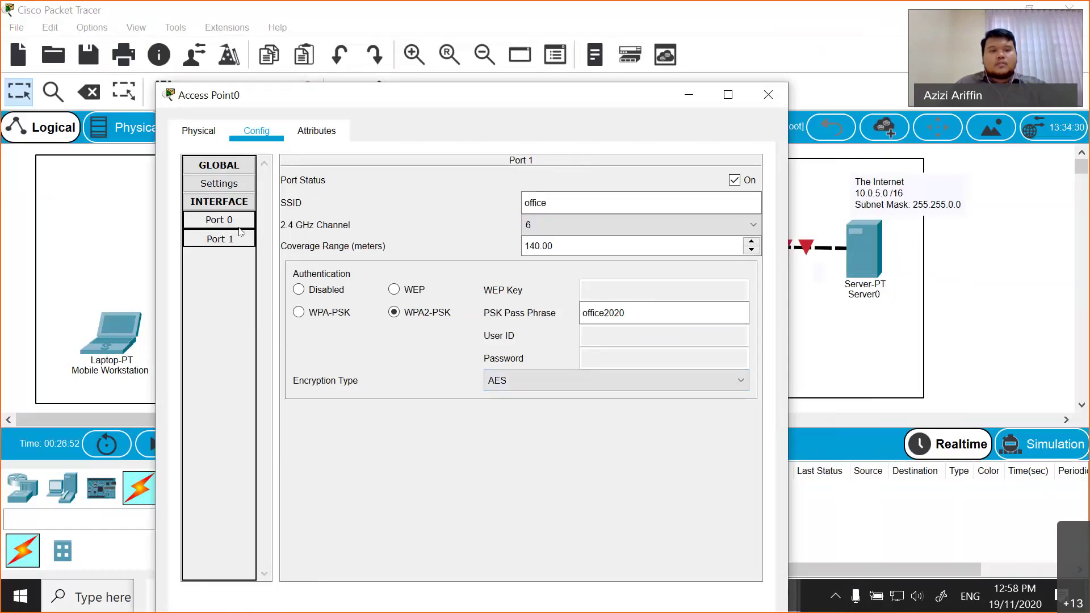
pyautogui.click(230, 221)
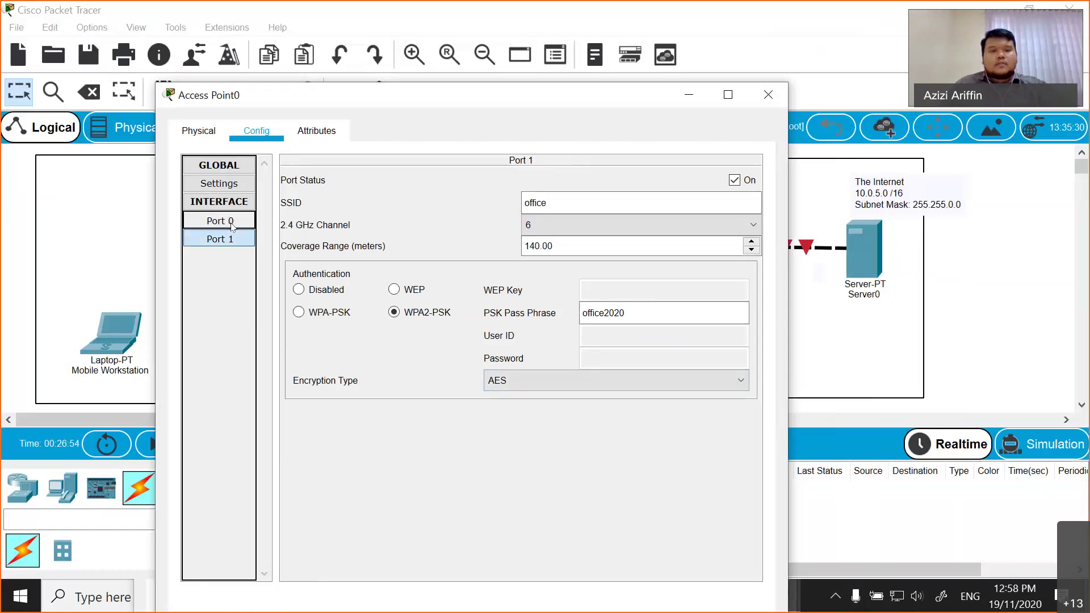
pyautogui.click(225, 191)
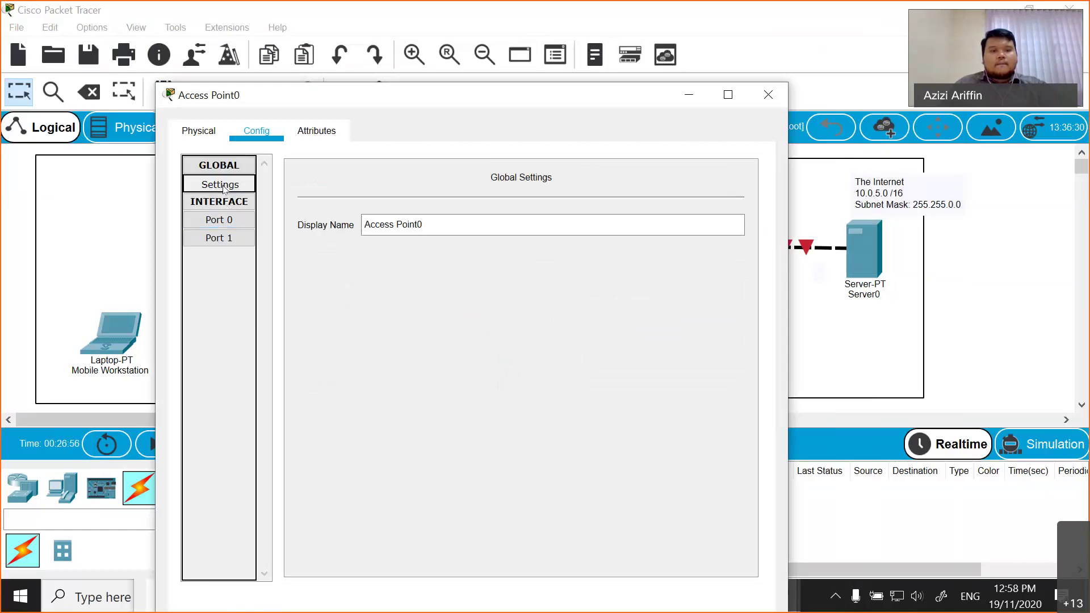
pyautogui.click(219, 164)
pyautogui.click(219, 182)
pyautogui.click(219, 183)
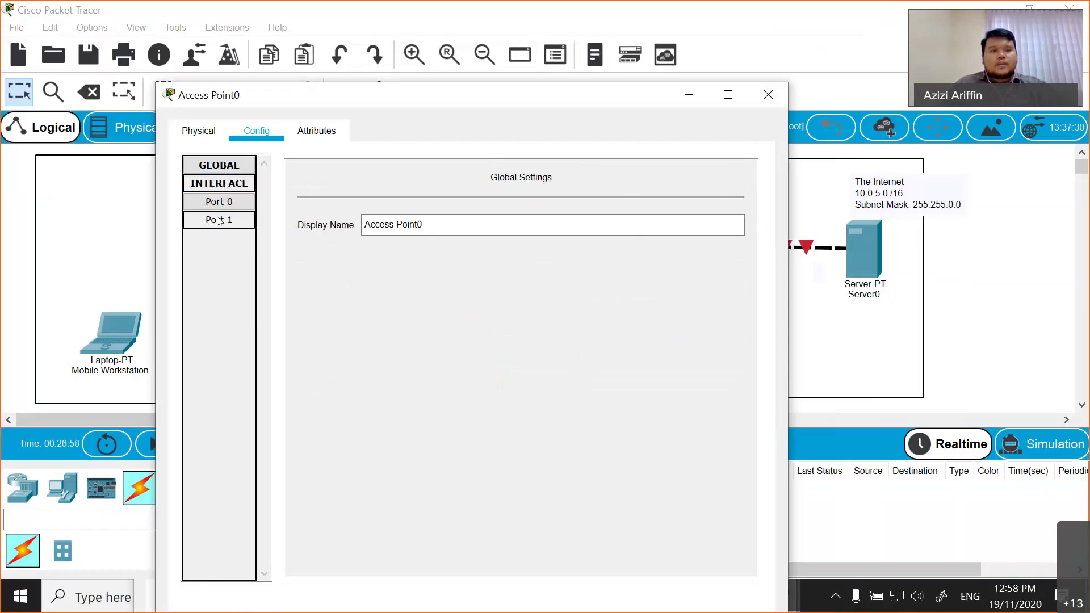
pyautogui.click(219, 202)
pyautogui.click(219, 220)
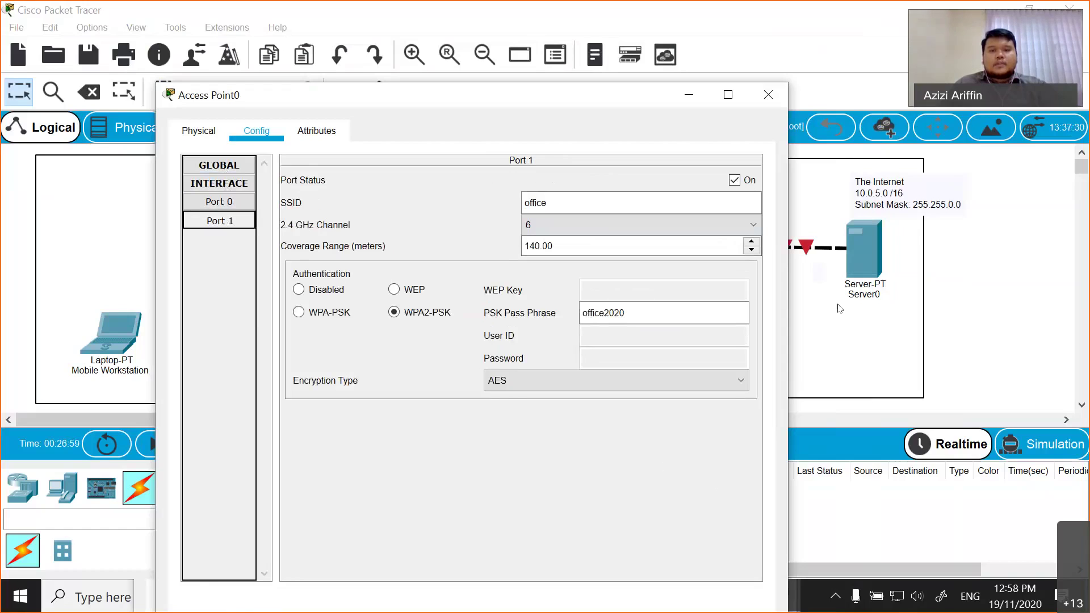
pyautogui.click(768, 95)
# - Open the Mobile Workstation and inspect its modules, global and FastEthernet0 settings
pyautogui.click(113, 337)
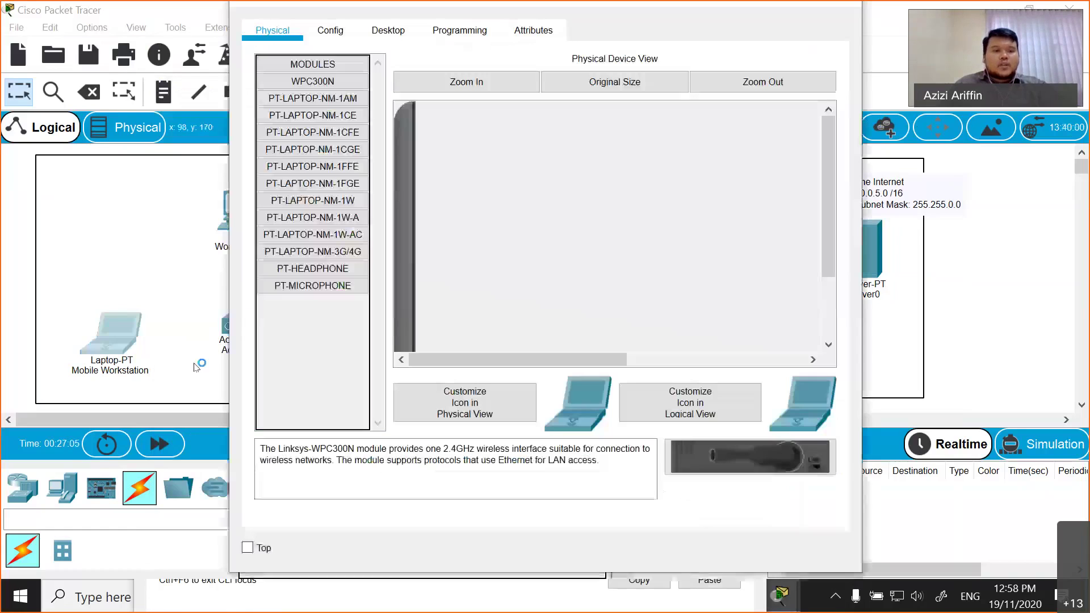
pyautogui.moveTo(659, 79); pyautogui.dragTo(430, 81)
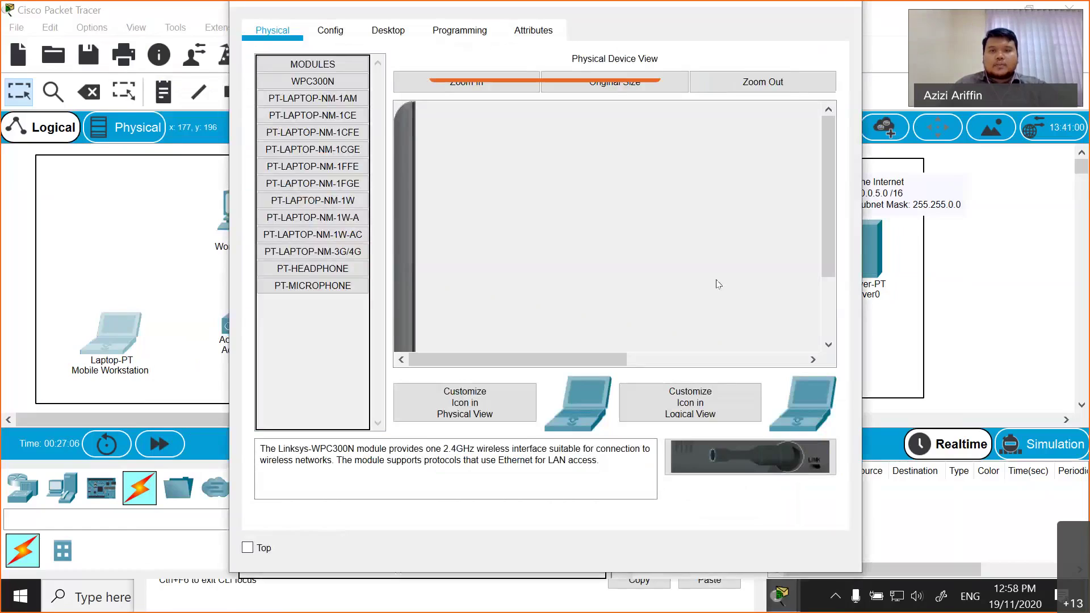
pyautogui.click(274, 102)
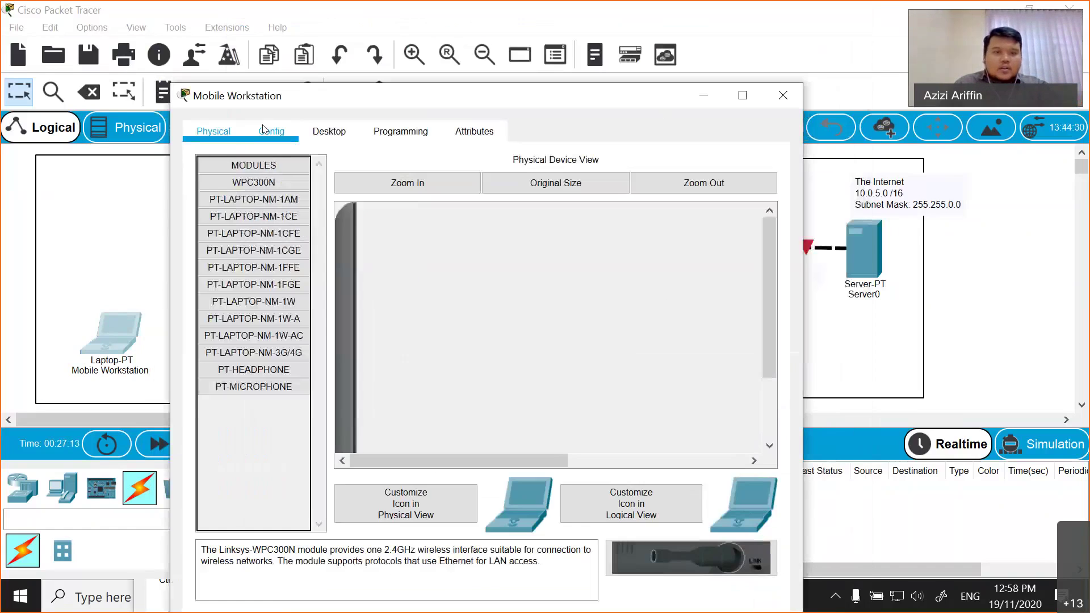
pyautogui.click(271, 131)
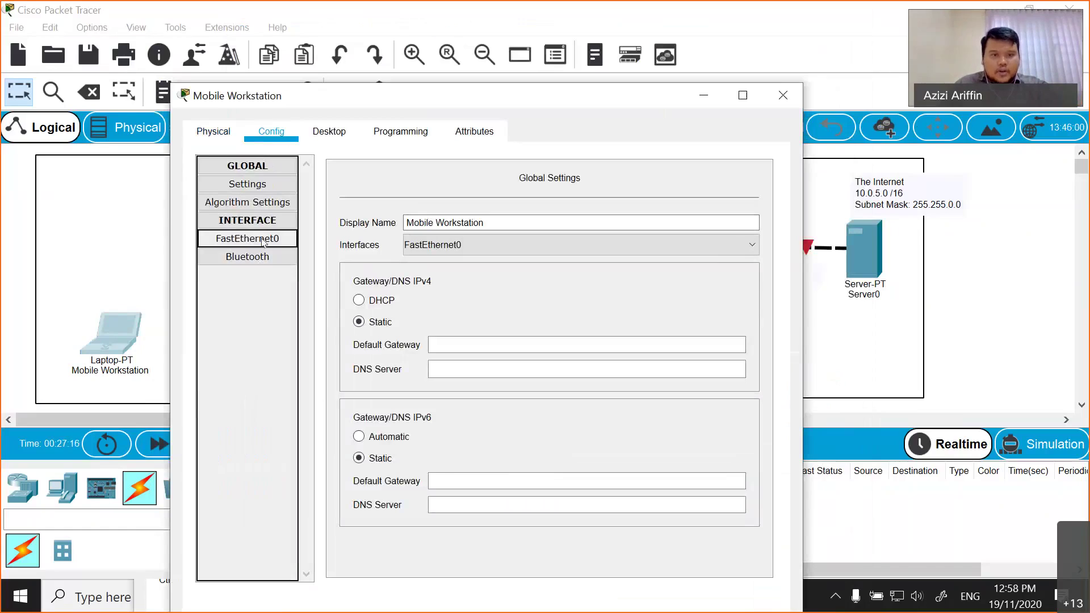
pyautogui.click(254, 187)
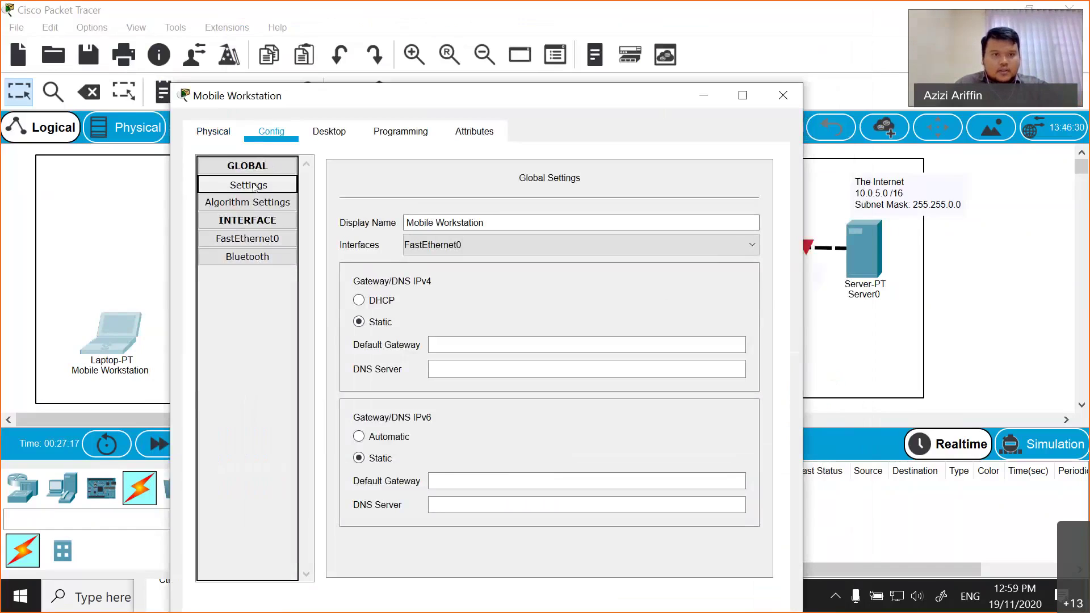
pyautogui.click(248, 203)
pyautogui.click(247, 239)
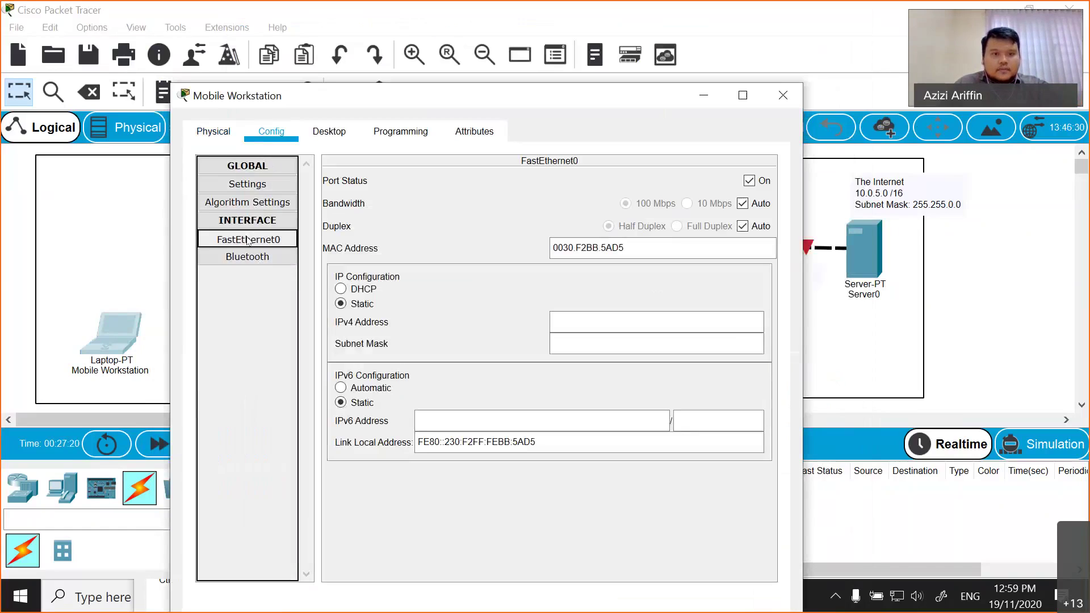
# - Try PC Wireless, dismiss the missing WMP300N/WPC300N interface error, and close the laptop
pyautogui.click(330, 131)
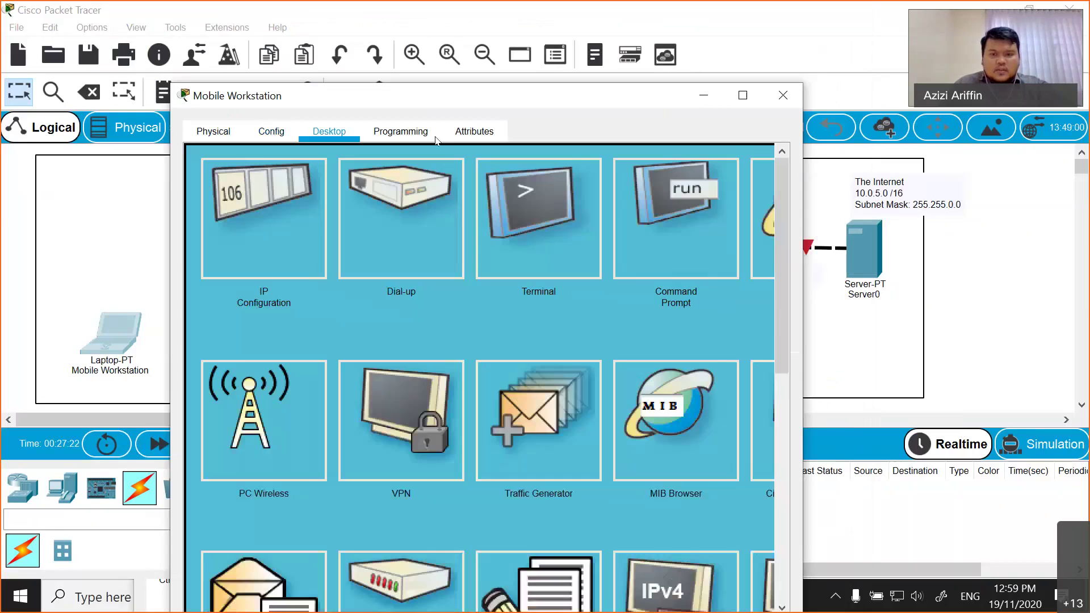
pyautogui.click(295, 371)
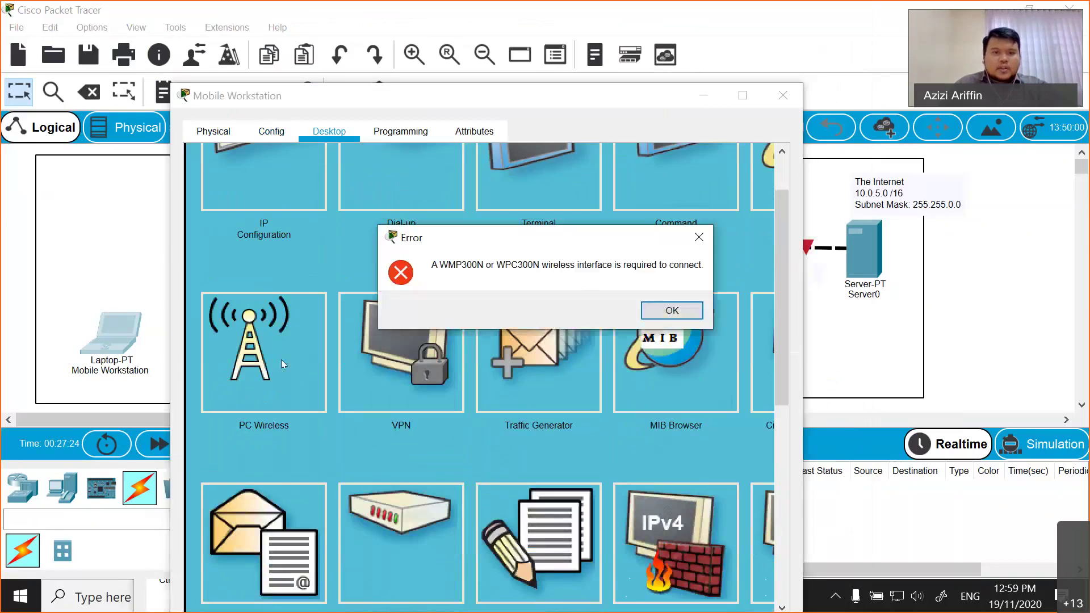
pyautogui.click(654, 315)
pyautogui.moveTo(656, 105); pyautogui.dragTo(556, 105)
pyautogui.click(683, 96)
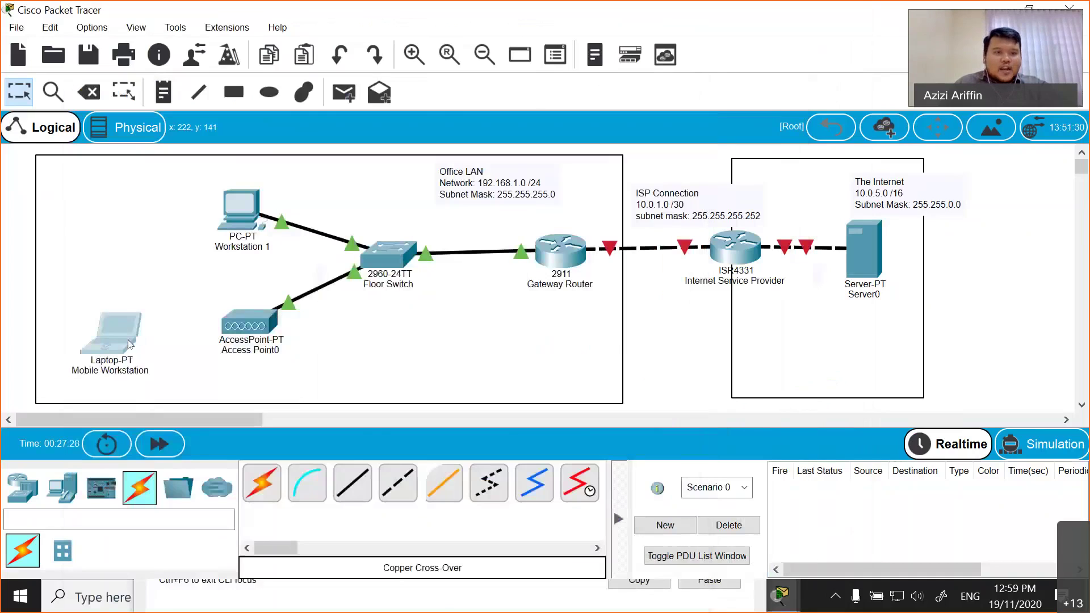
# - On the laptop's Physical tab, compare the 3G/4G, 1W-AC and 1W-A module descriptions
pyautogui.click(122, 344)
pyautogui.click(330, 31)
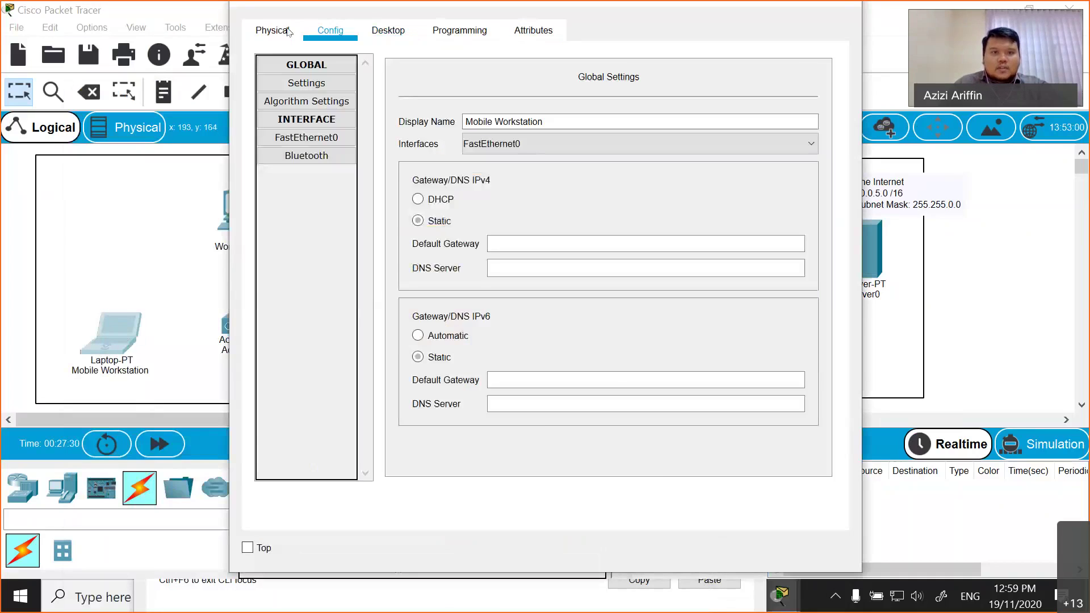
pyautogui.click(278, 31)
pyautogui.scroll(-3, 539, 320)
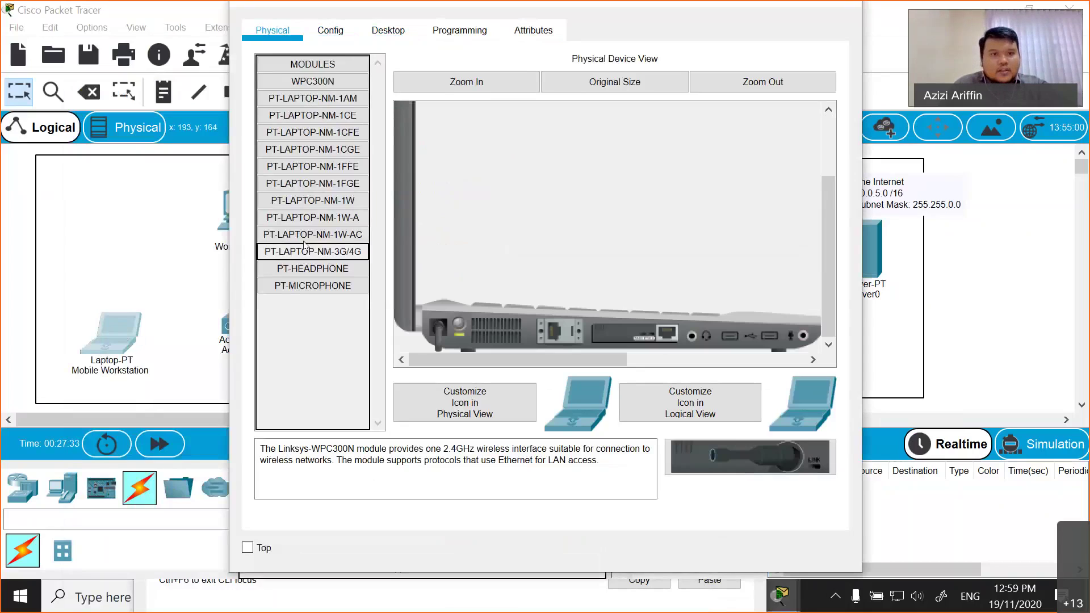
pyautogui.click(333, 251)
pyautogui.click(335, 236)
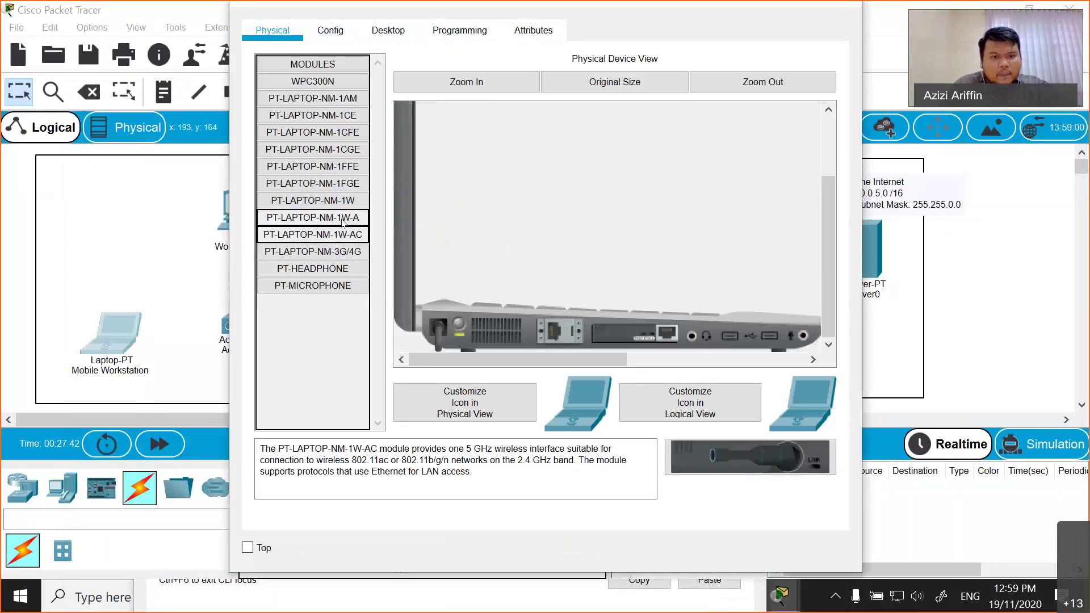
pyautogui.click(343, 221)
pyautogui.click(340, 233)
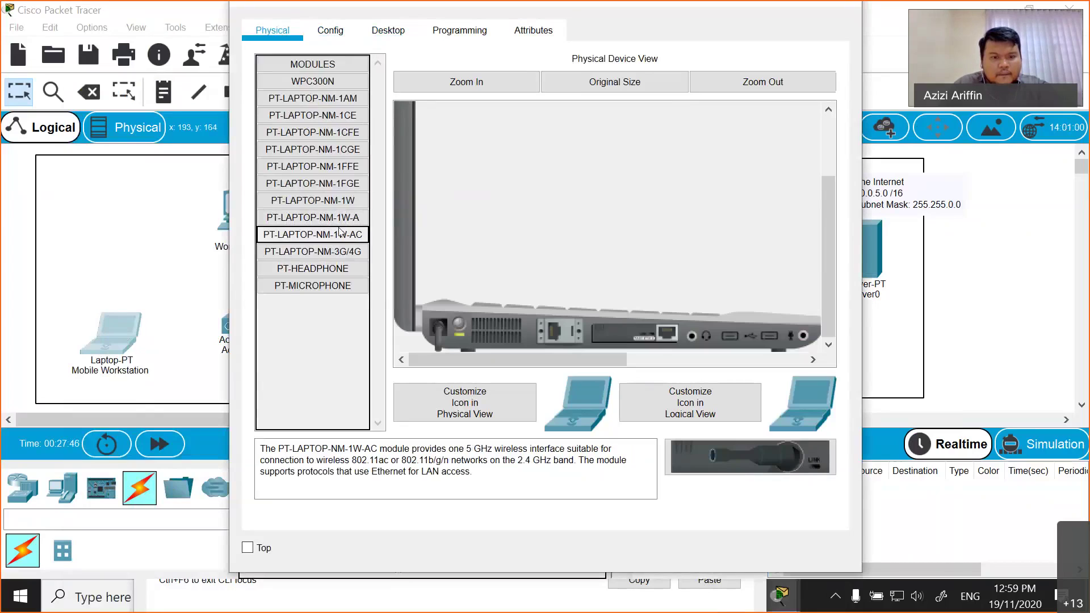
# - Install the PT-LAPTOP-NM-1W-AC module in the empty slot and show Wireless0's settings
pyautogui.moveTo(339, 232); pyautogui.dragTo(437, 321)
pyautogui.moveTo(318, 218); pyautogui.dragTo(600, 336)
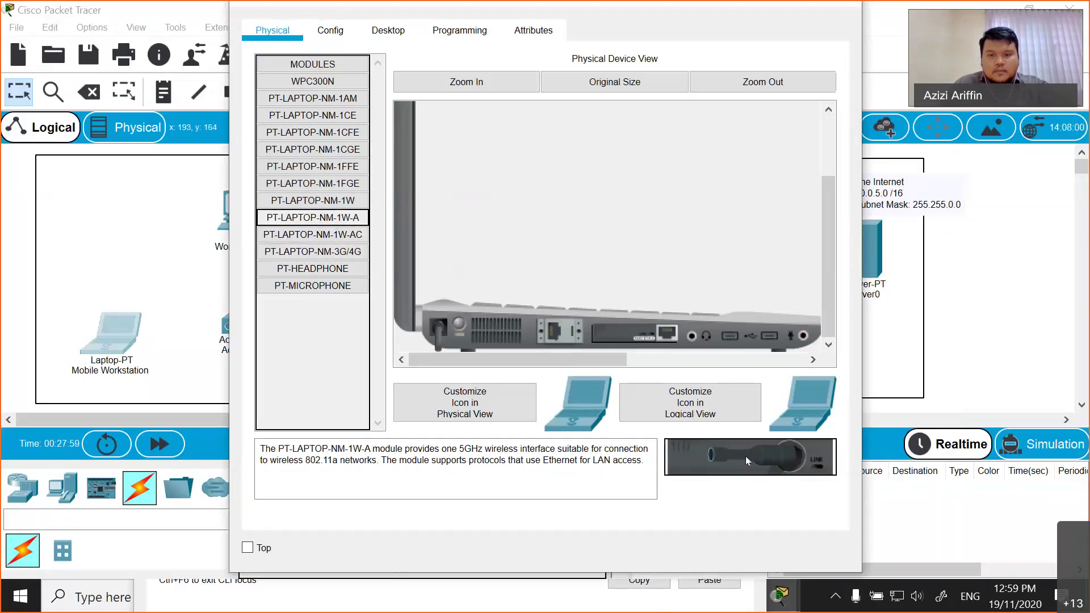
pyautogui.moveTo(751, 463); pyautogui.dragTo(307, 358)
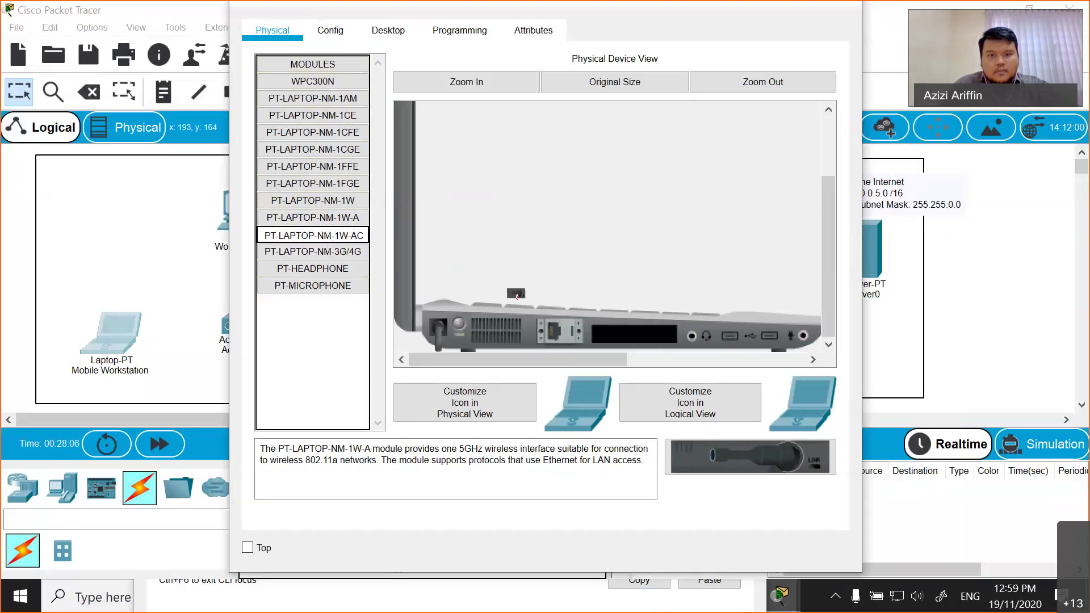
pyautogui.moveTo(587, 331); pyautogui.dragTo(588, 331)
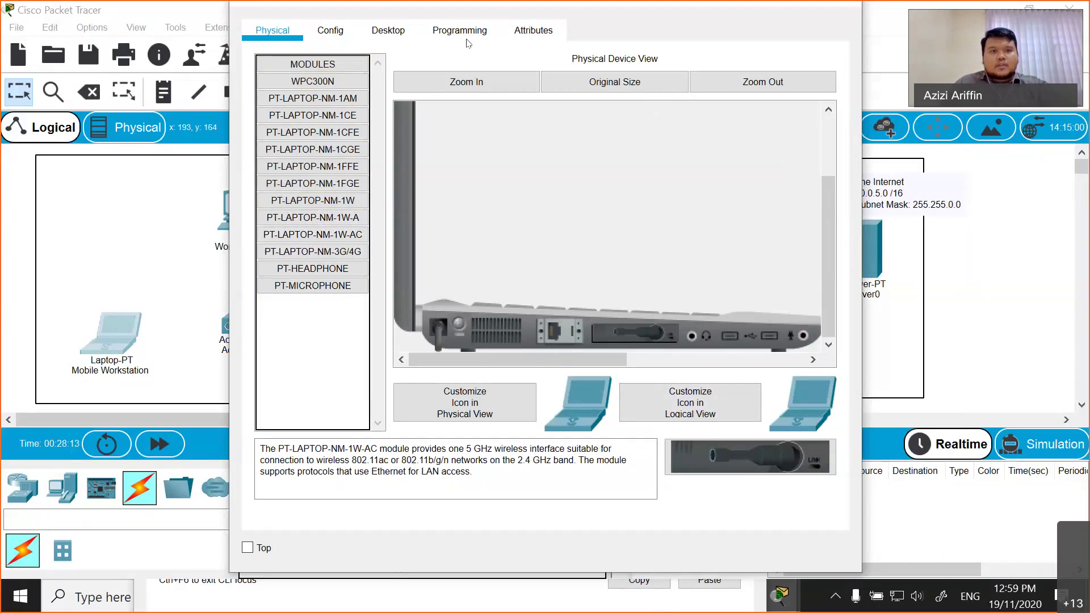
pyautogui.click(330, 30)
pyautogui.click(332, 139)
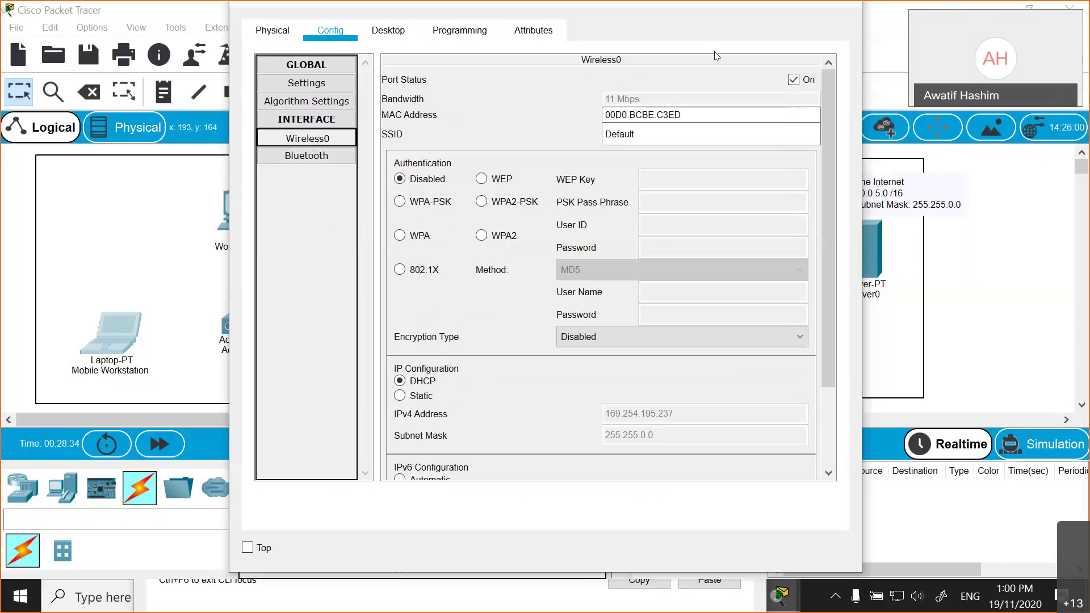
pyautogui.hotkey('alt', 'F4')
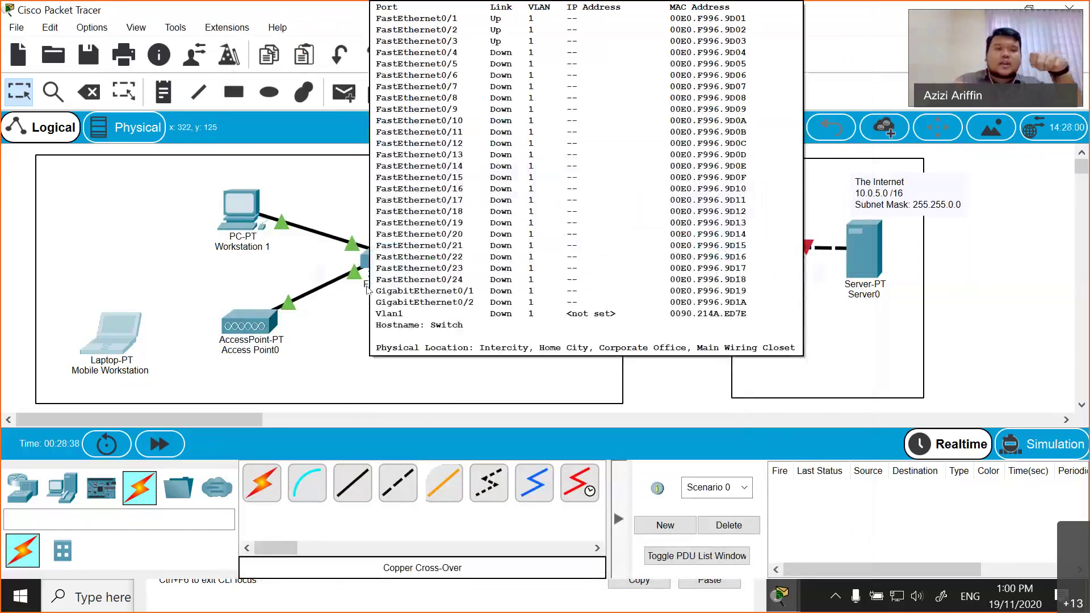
pyautogui.click(326, 346)
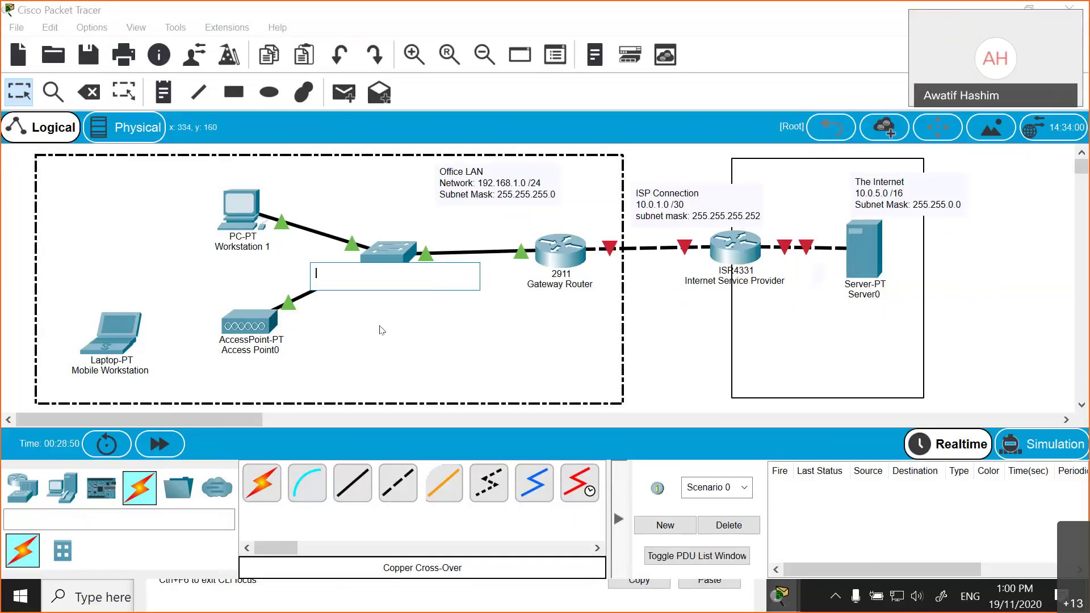
pyautogui.click(542, 249)
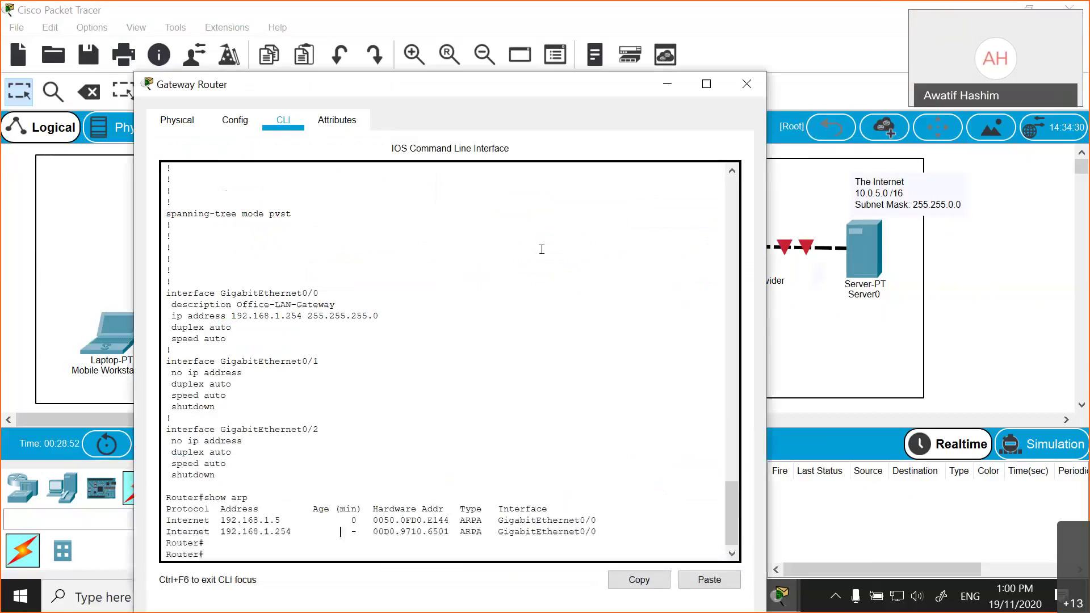
pyautogui.click(743, 84)
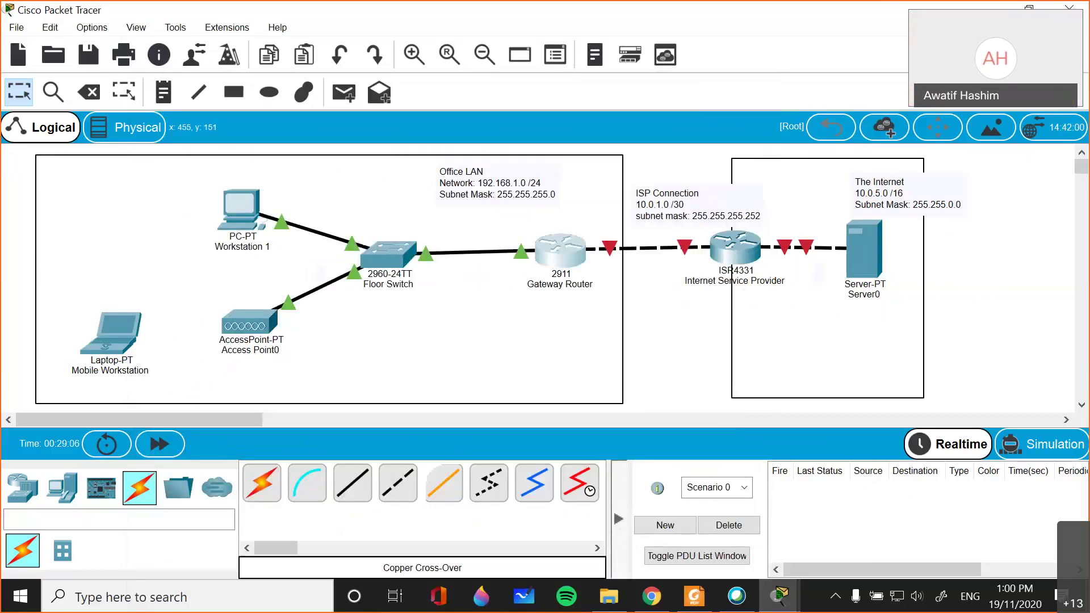
pyautogui.moveTo(781, 597)
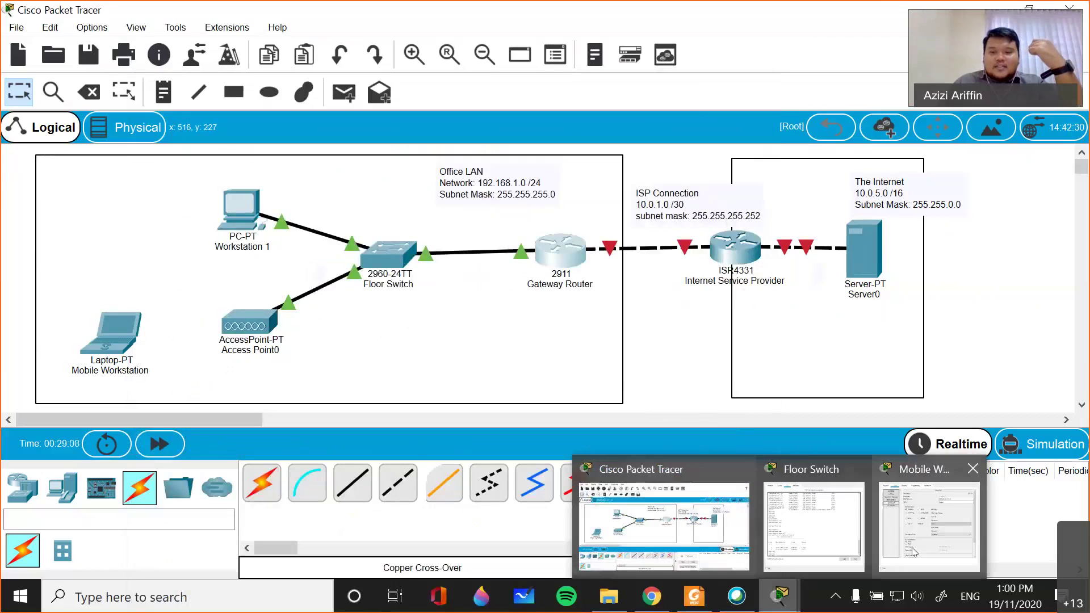
# - Confirm Access Point0's Port 1 uses SSID office with WPA2-PSK security
pyautogui.click(913, 551)
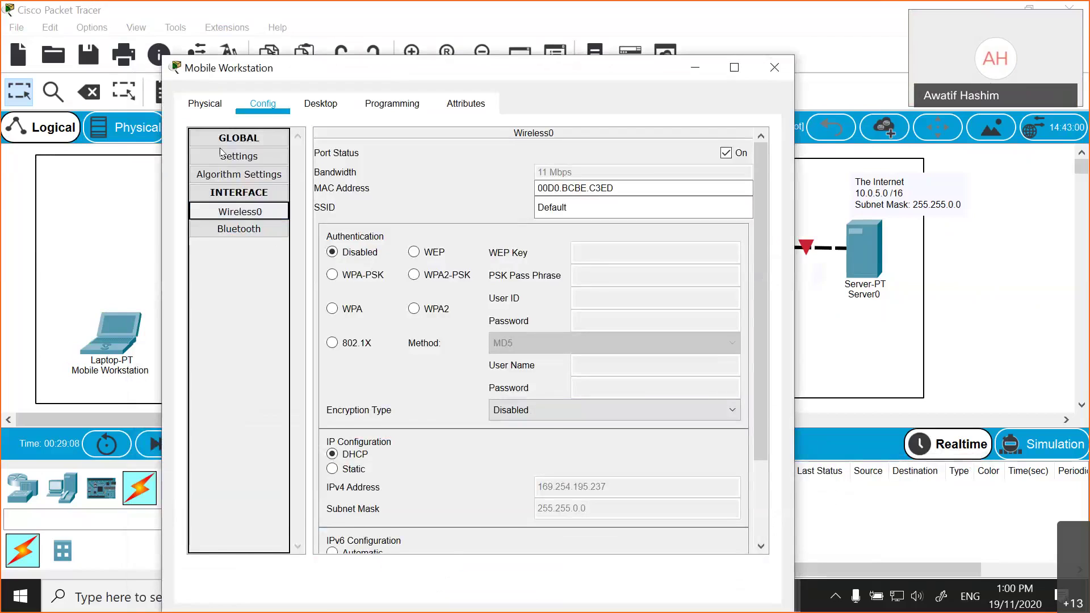
pyautogui.click(210, 104)
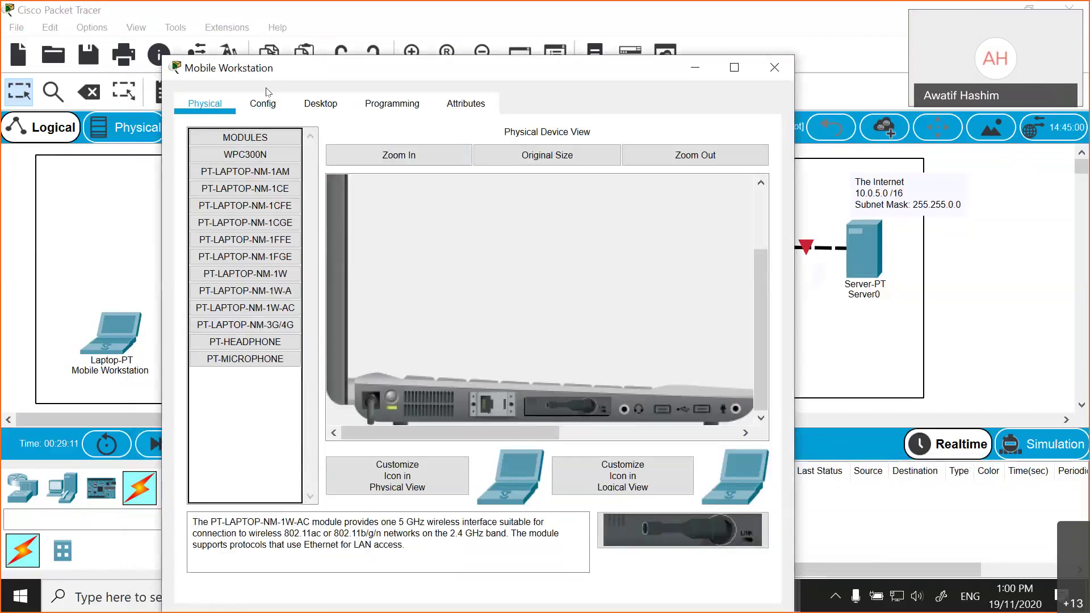
pyautogui.click(264, 101)
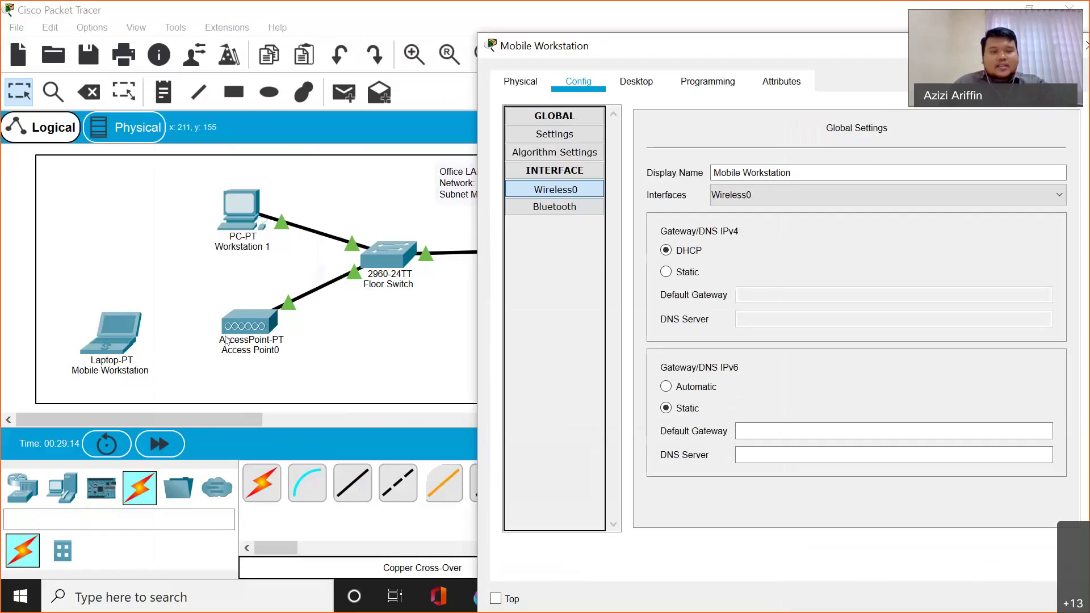
pyautogui.click(260, 318)
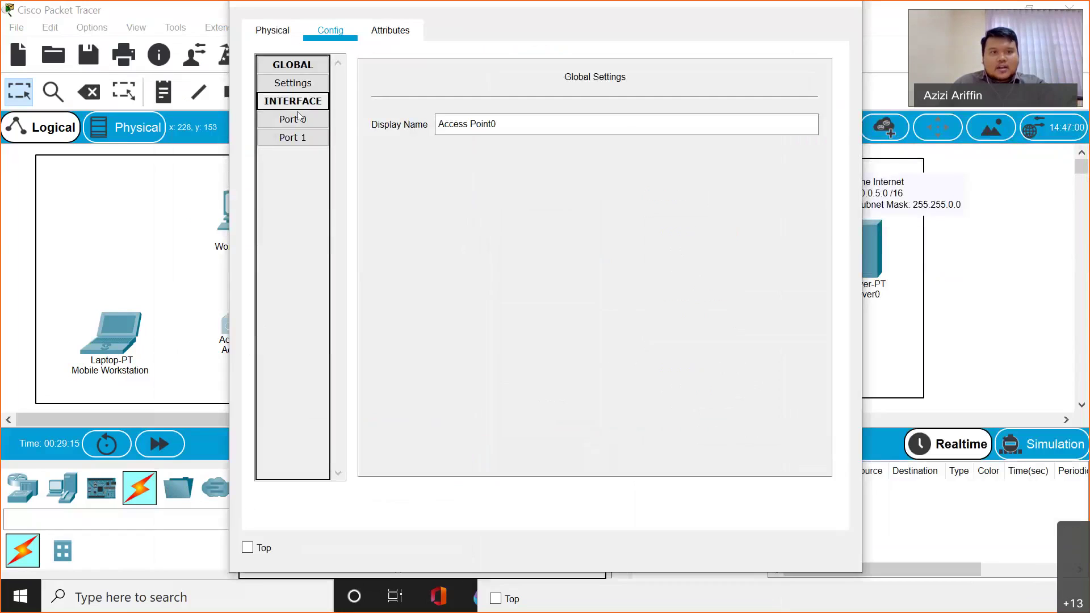
pyautogui.click(292, 136)
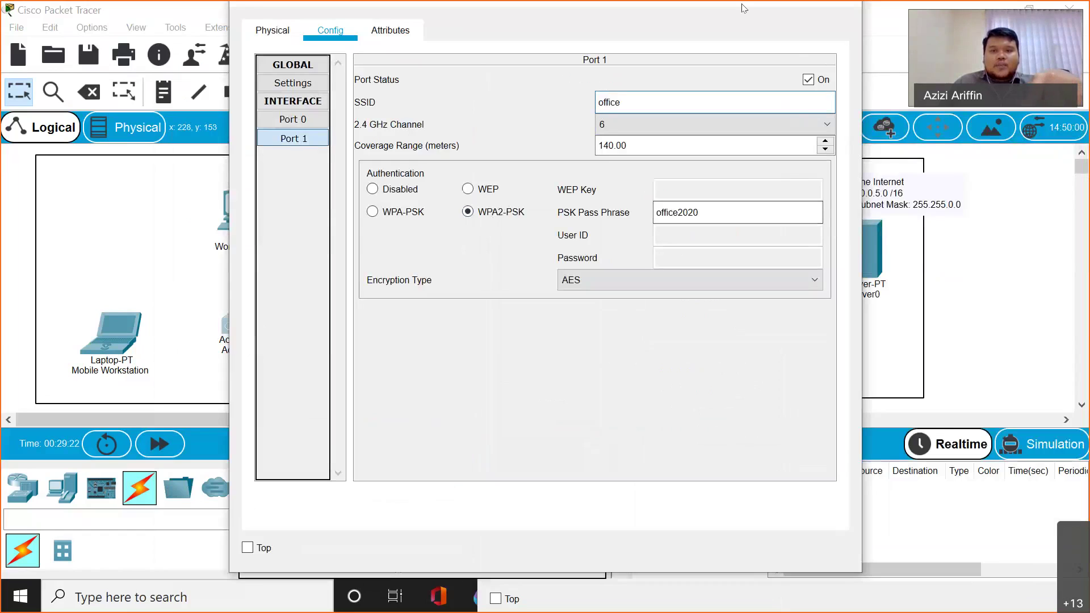
pyautogui.click(100, 240)
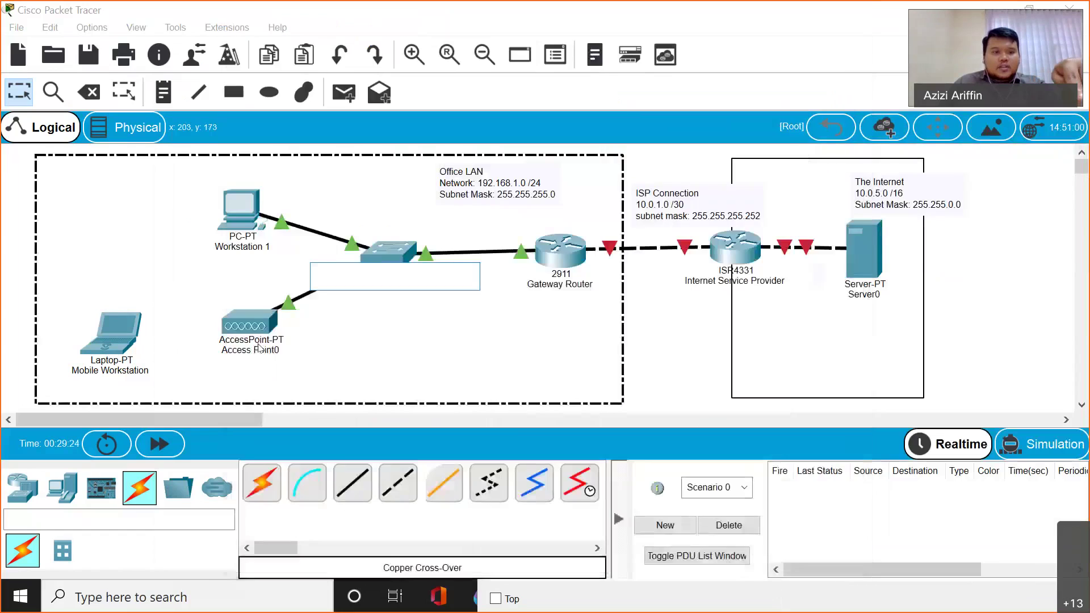
# - Bring up the Mobile Workstation's Wireless0 interface settings
pyautogui.click(100, 338)
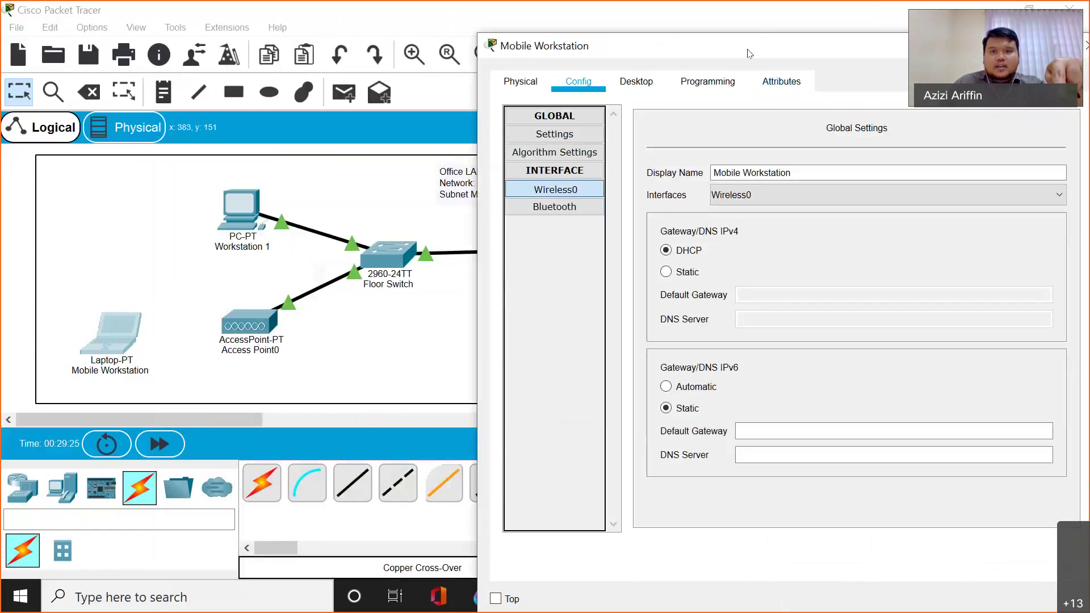
pyautogui.moveTo(766, 36); pyautogui.dragTo(365, 47)
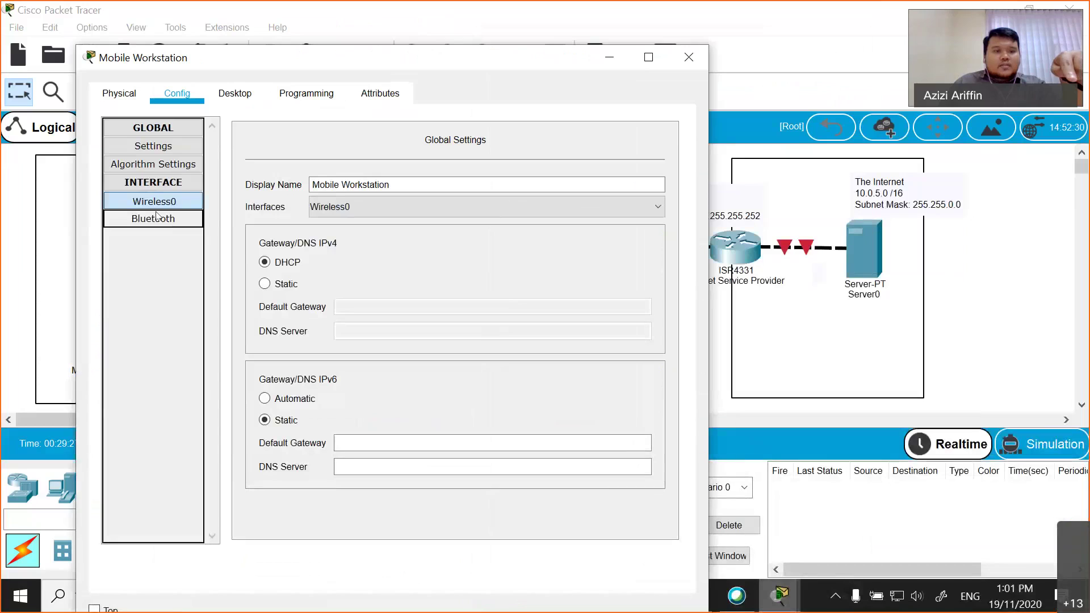
pyautogui.click(157, 202)
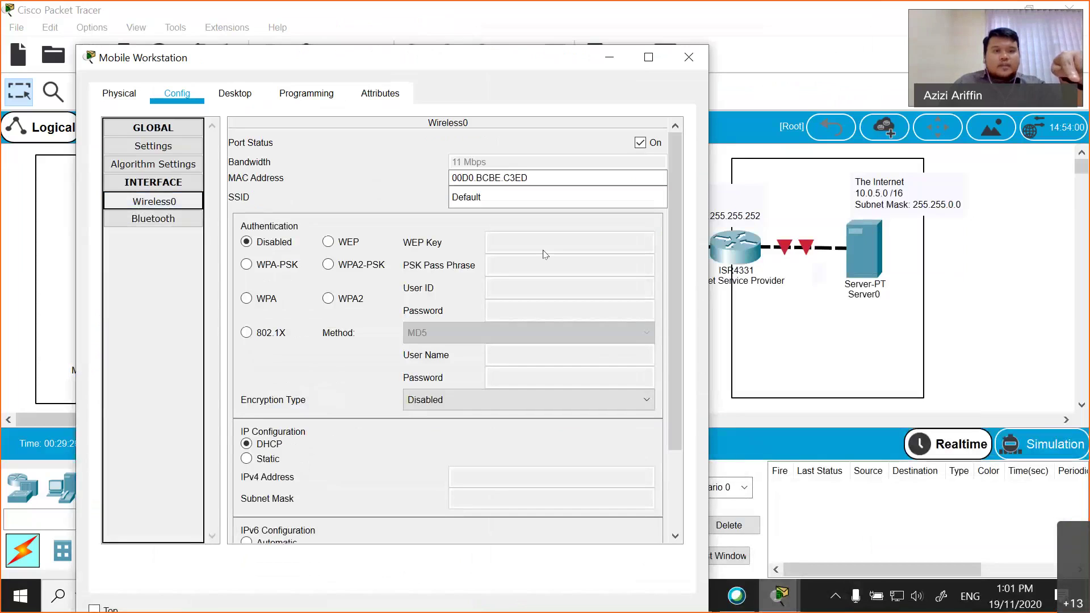
# - Set Wireless0's SSID to office with WPA2-PSK and the access point's pass phrase
pyautogui.press('Tab')
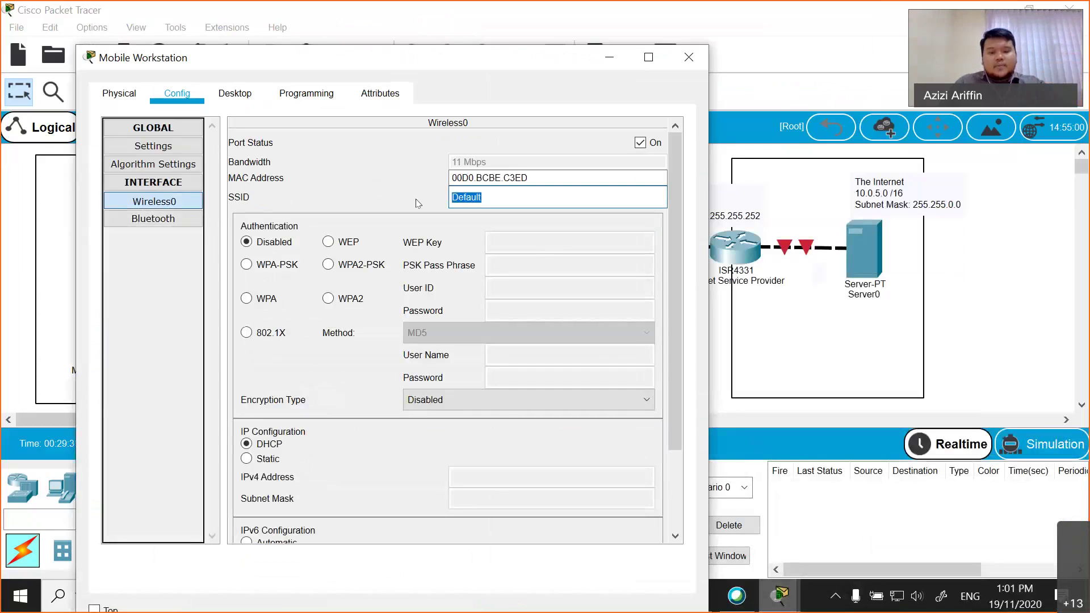
pyautogui.write('office')
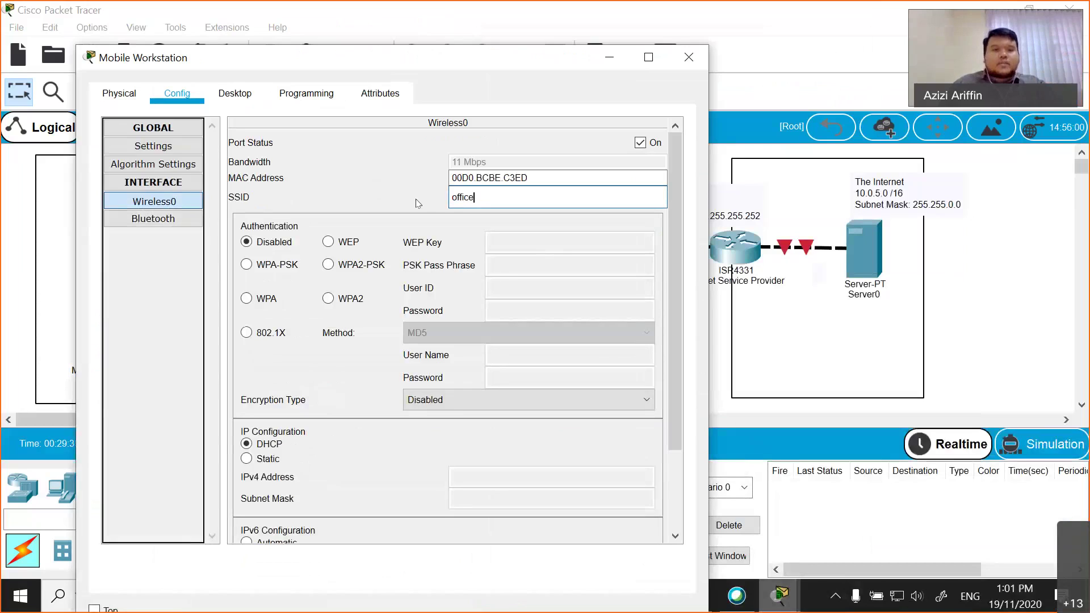
pyautogui.click(328, 265)
pyautogui.click(489, 265)
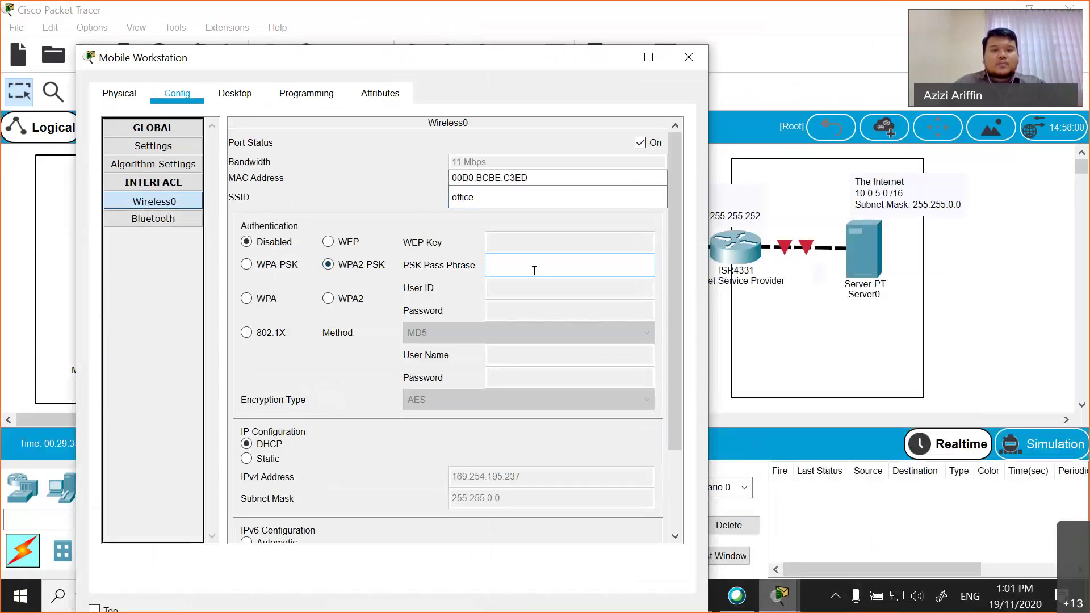
pyautogui.write('offi')
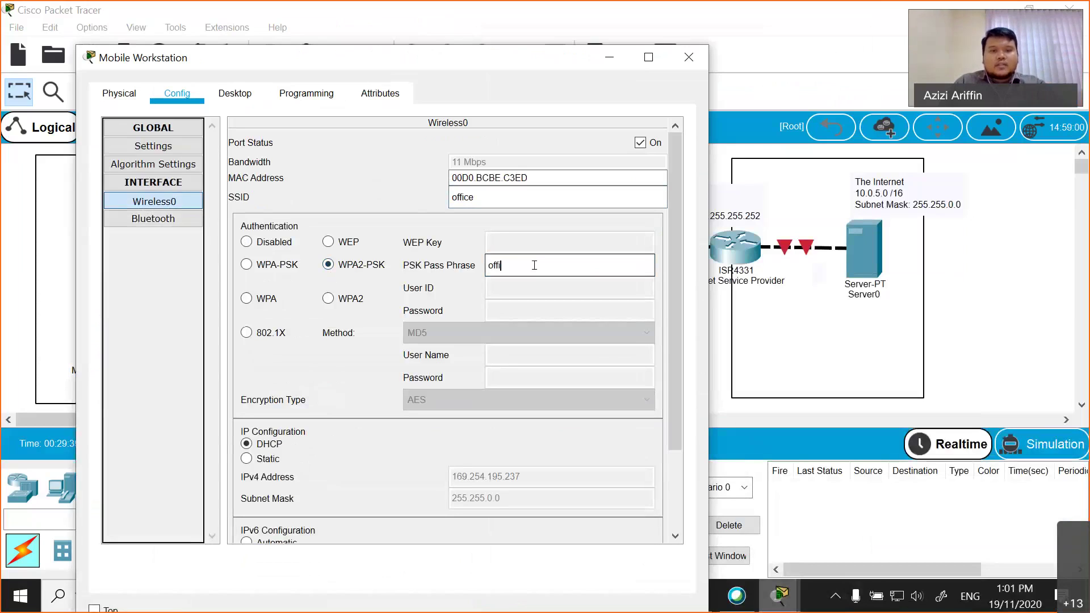
pyautogui.write('ce2020')
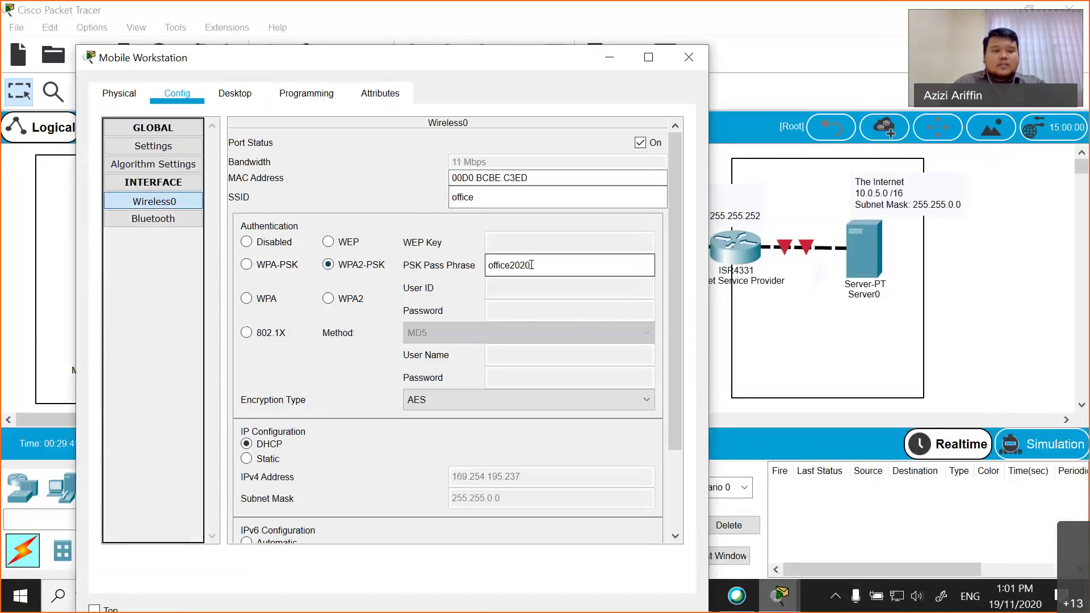
pyautogui.scroll(-3, 351, 451)
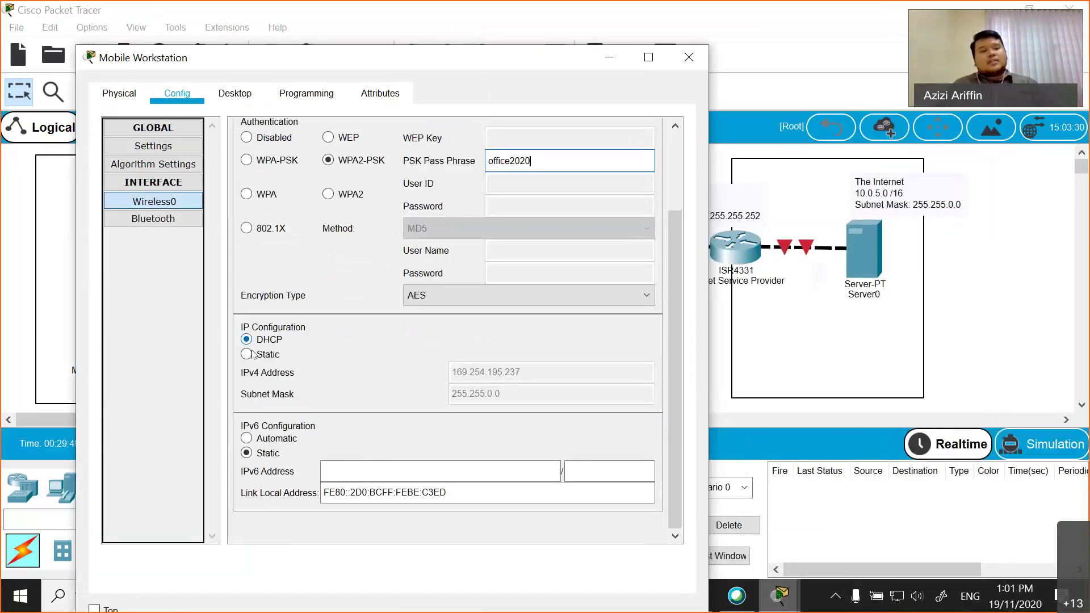
# - Give Wireless0 static IPv4 address 192.168.1.10 with subnet mask 255.255.255.0
pyautogui.click(248, 354)
pyautogui.click(477, 364)
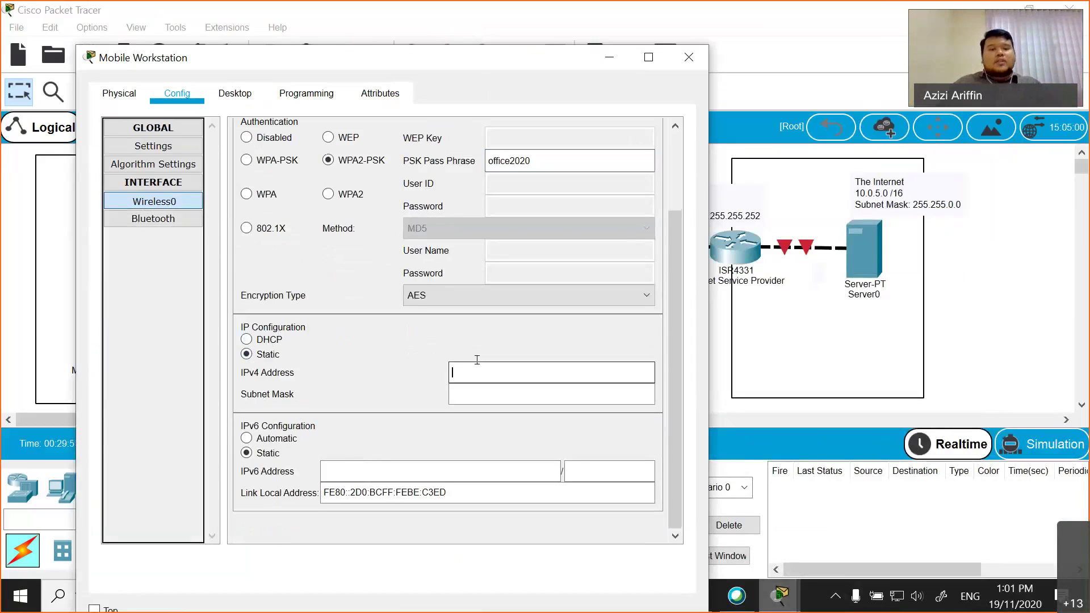
pyautogui.moveTo(485, 67); pyautogui.dragTo(451, 290)
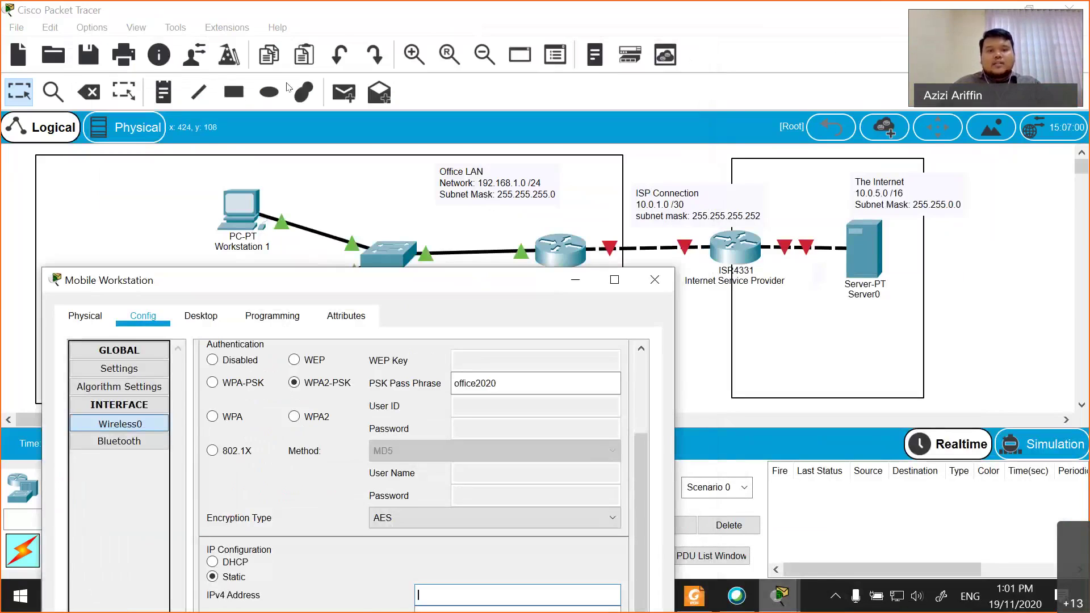
pyautogui.moveTo(451, 279); pyautogui.dragTo(233, 58)
pyautogui.write('192.168.1.')
pyautogui.moveTo(232, 58); pyautogui.dragTo(356, 66)
pyautogui.write('10')
pyautogui.click(381, 405)
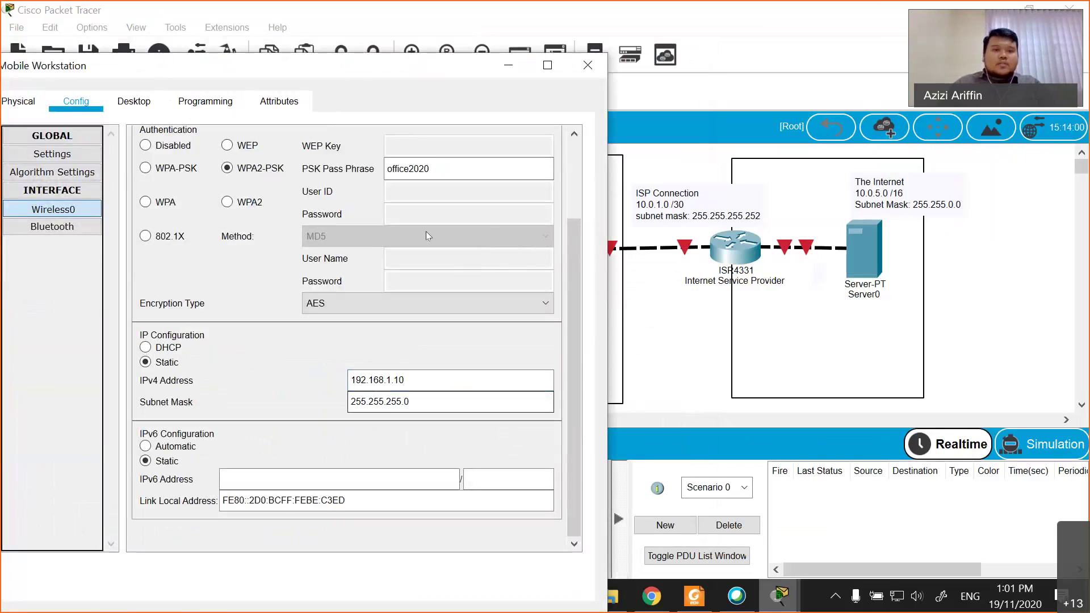
pyautogui.moveTo(363, 68); pyautogui.dragTo(222, 216)
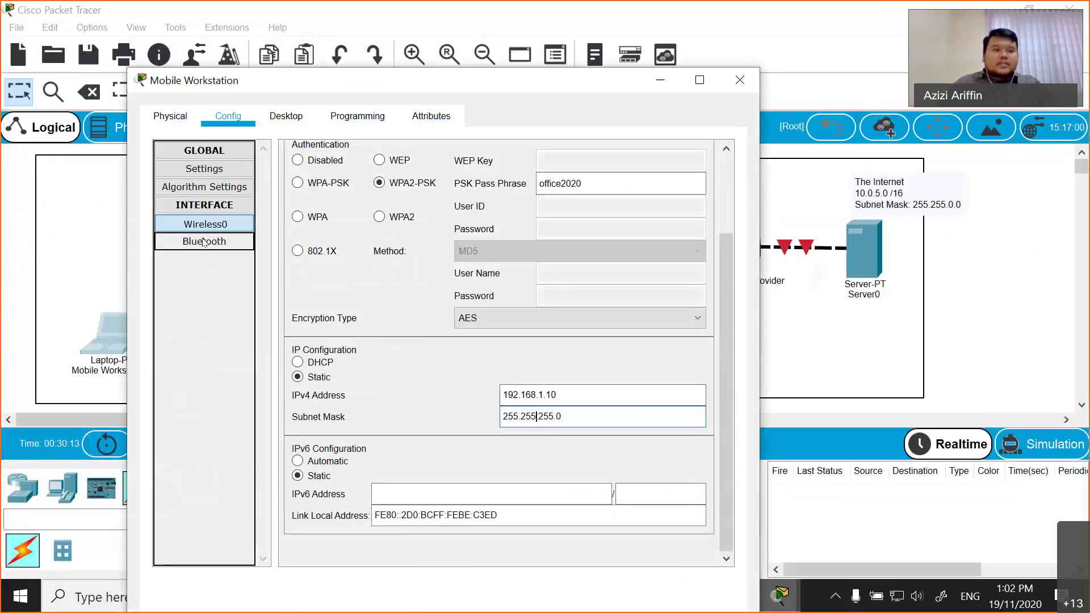
pyautogui.click(205, 168)
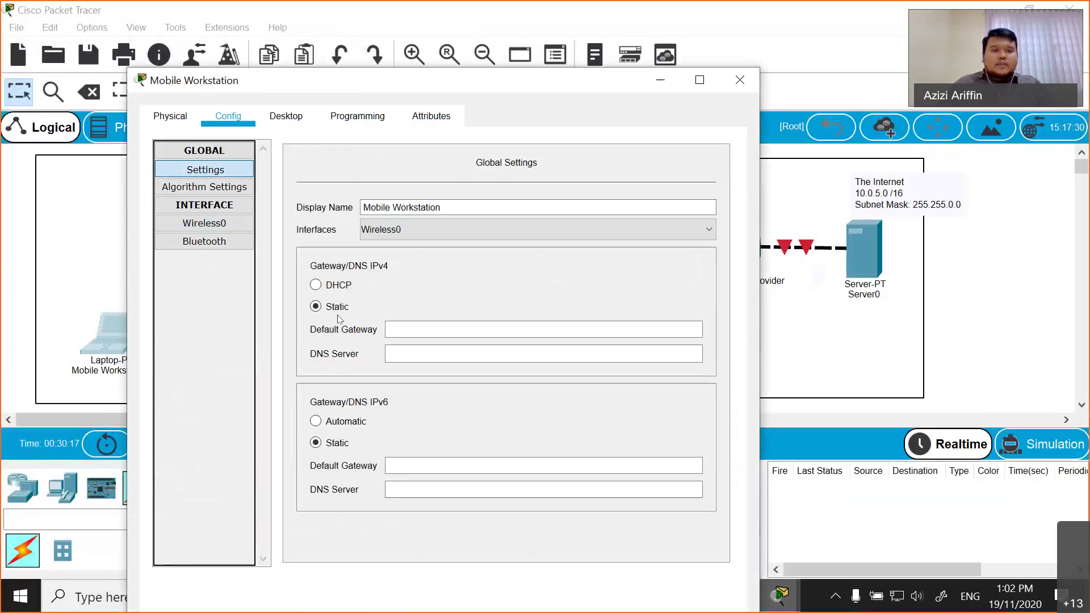
# - Enter 192.168.1.254 as the laptop's default gateway, recheck Wireless0, and close the window
pyautogui.click(397, 328)
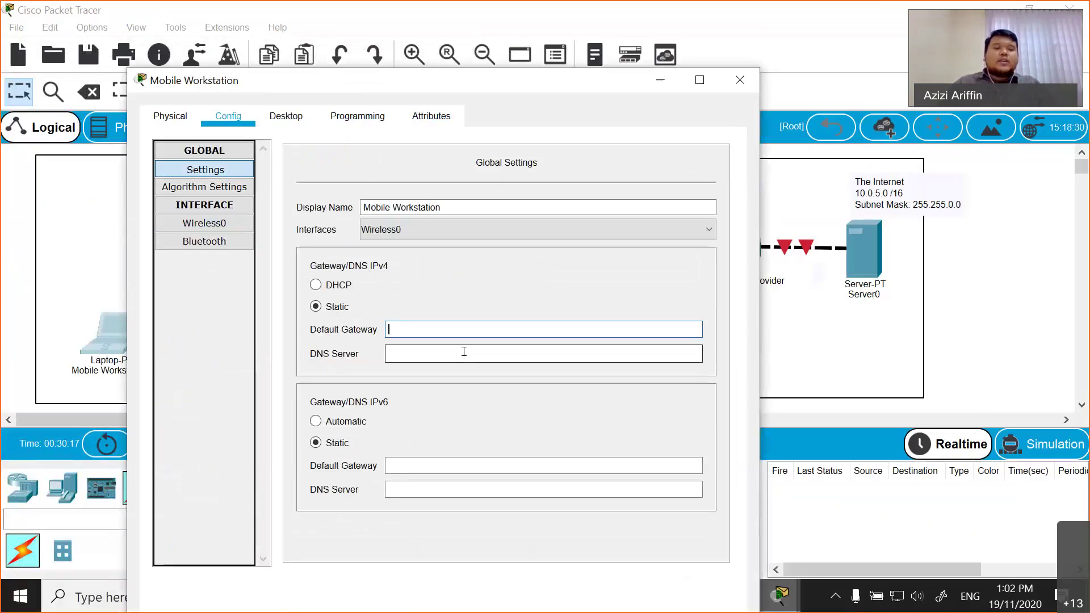
pyautogui.write('192.168.1.')
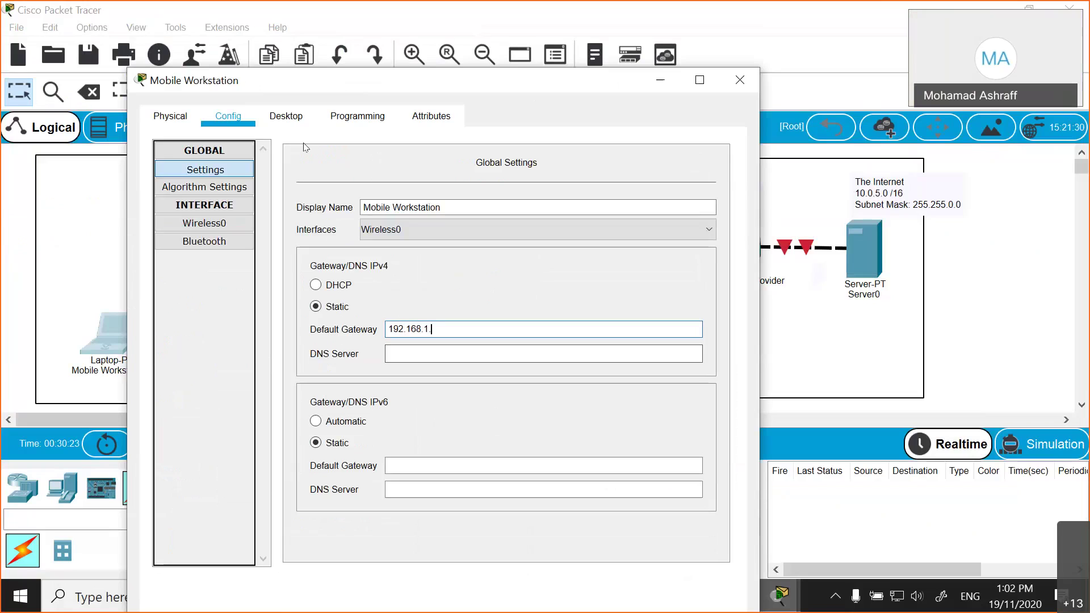
pyautogui.moveTo(340, 80); pyautogui.dragTo(107, 141)
pyautogui.write('254')
pyautogui.click(76, 426)
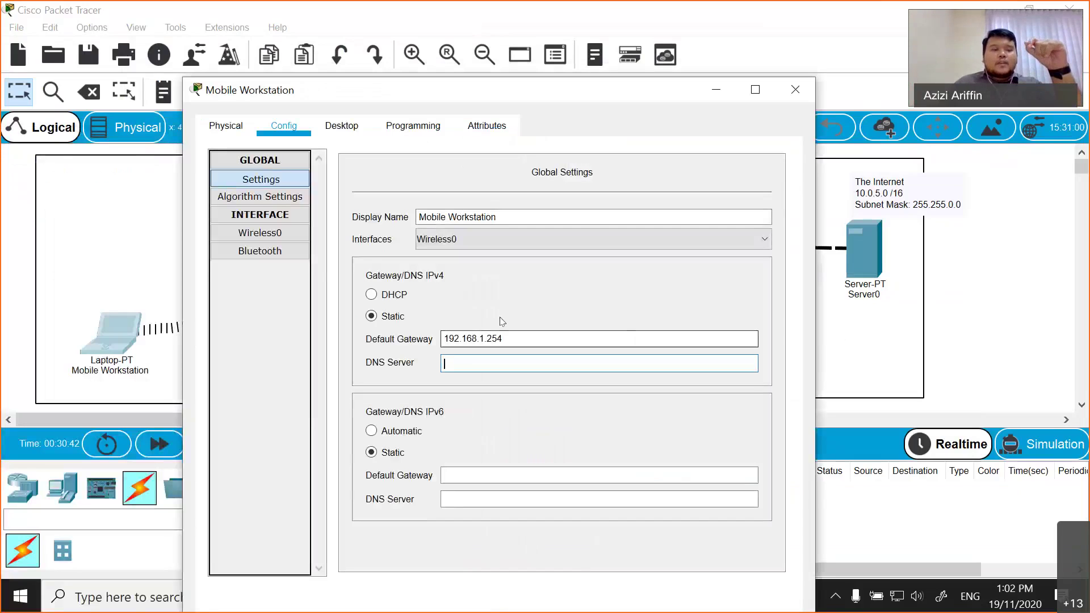
pyautogui.click(264, 232)
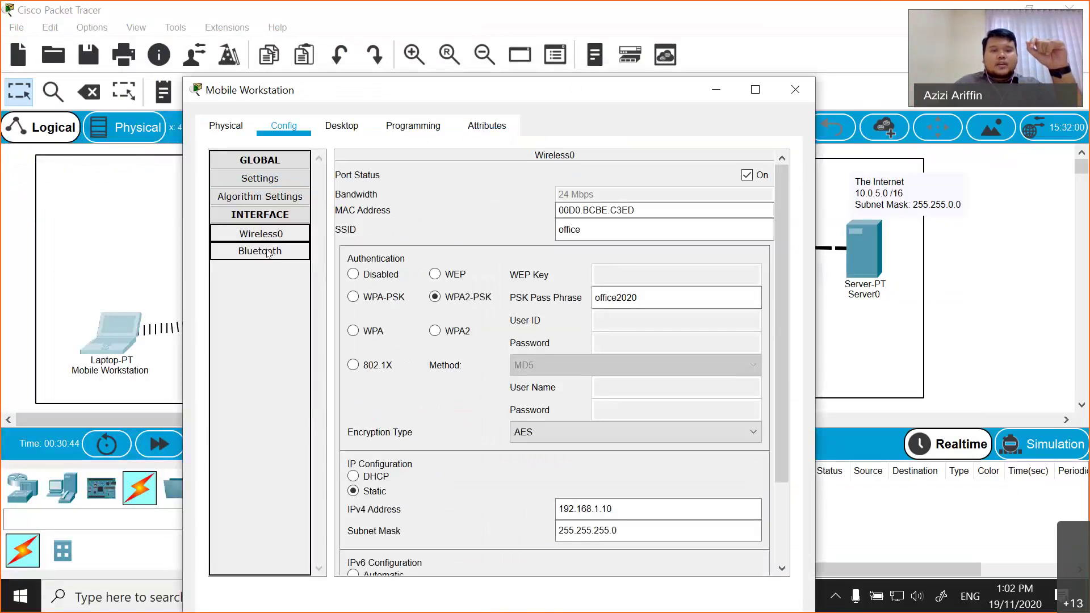
pyautogui.click(797, 91)
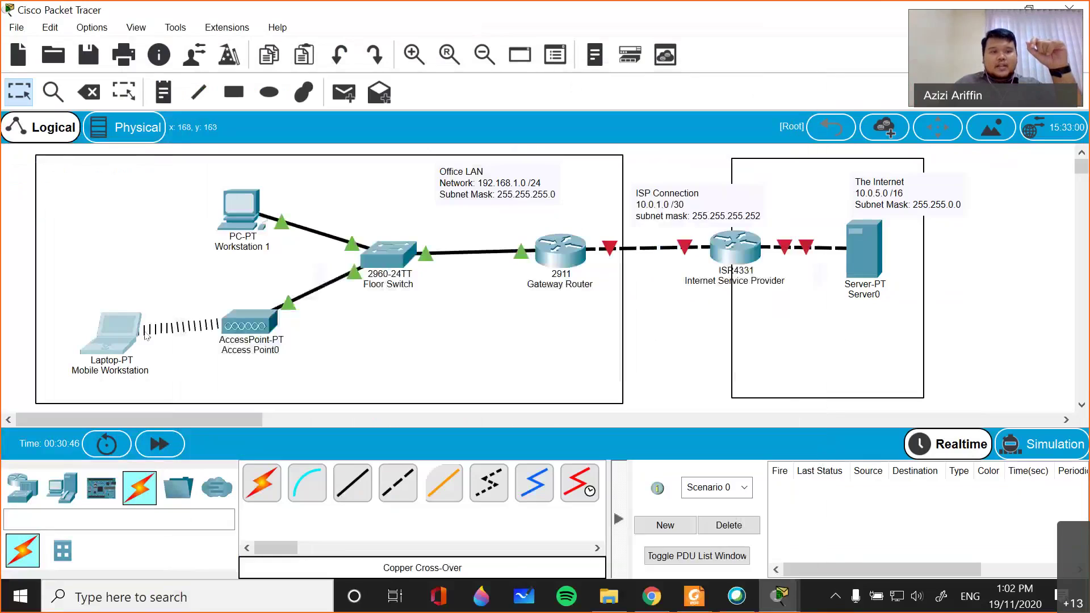
# - Shift the Mobile Workstation slightly on the canvas and open its Desktop applications
pyautogui.moveTo(114, 332); pyautogui.dragTo(142, 329)
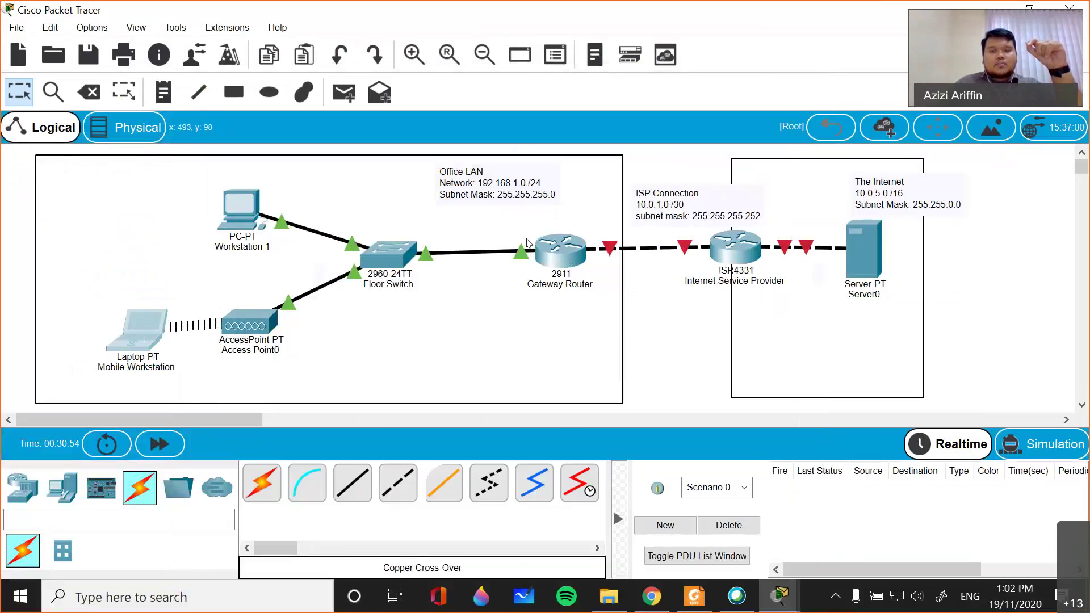
pyautogui.click(151, 339)
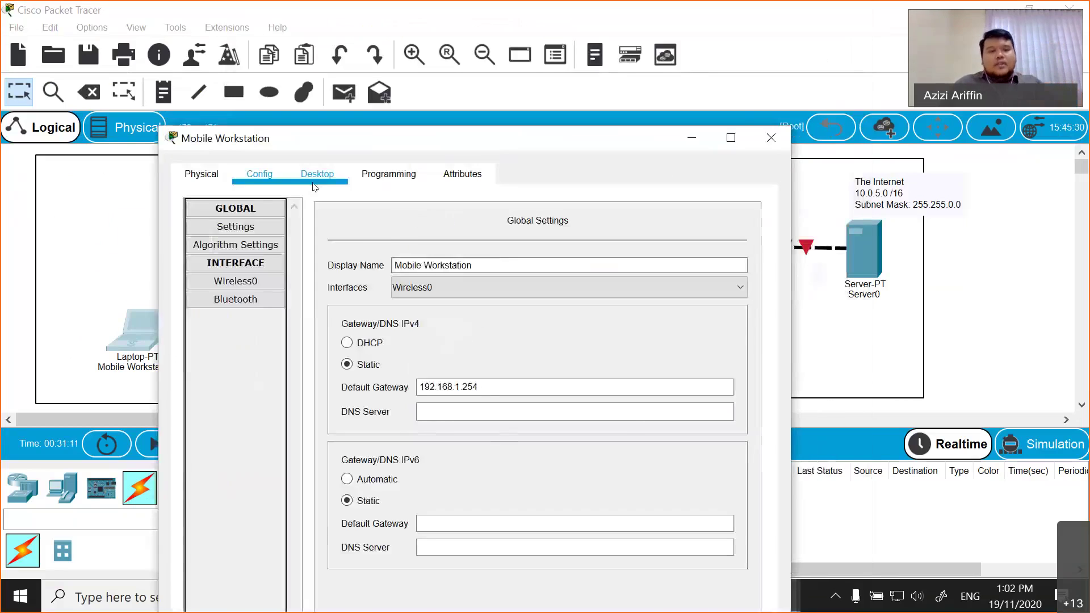
pyautogui.click(316, 175)
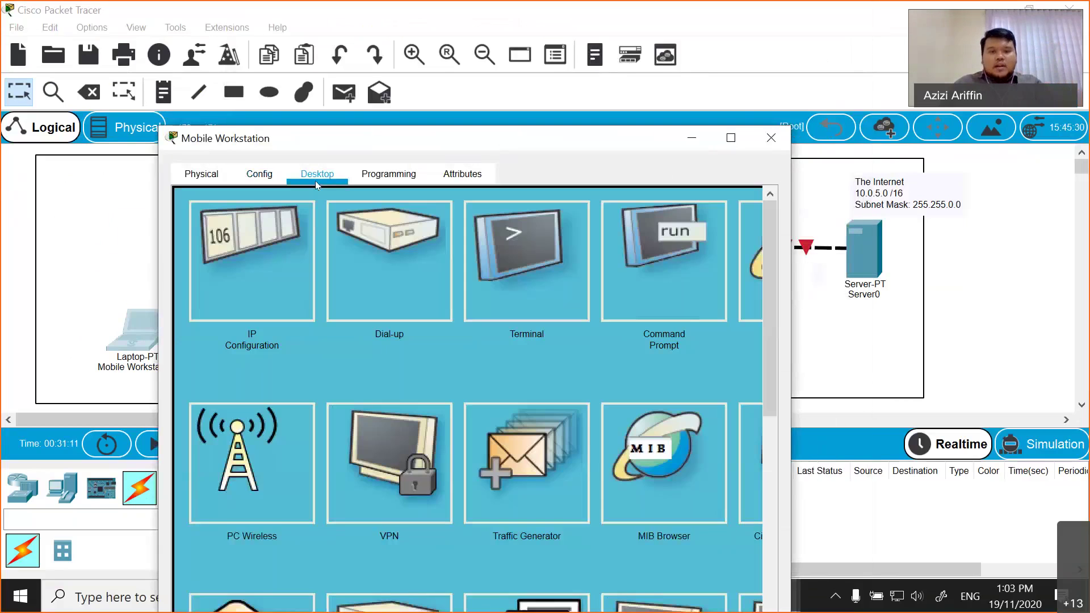
# - Run ping 192.168.1.254 from the laptop's Command Prompt and highlight the four replies
pyautogui.click(682, 337)
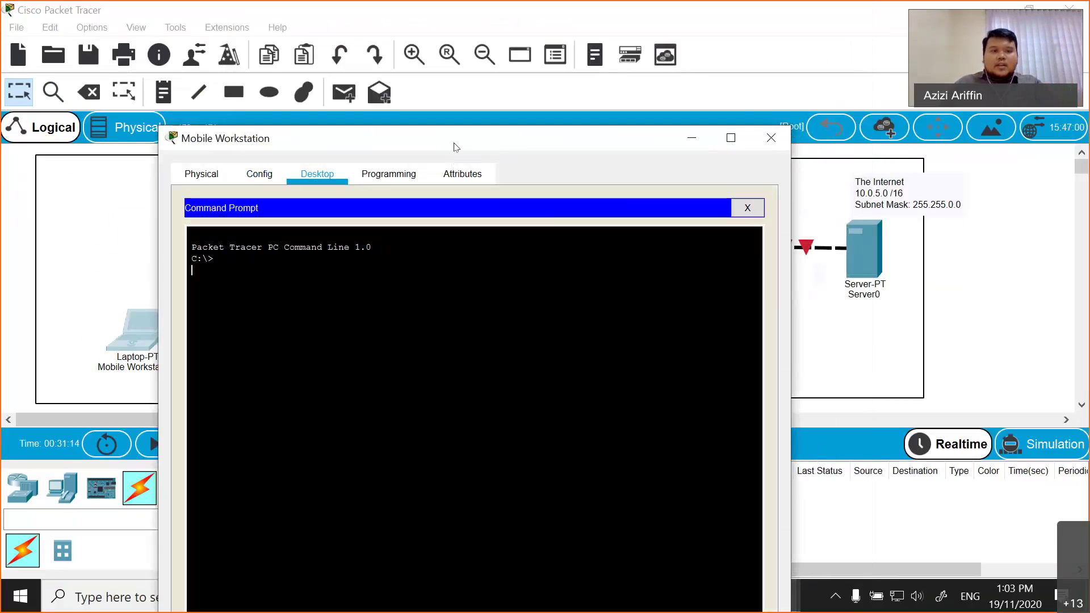
pyautogui.moveTo(352, 138); pyautogui.dragTo(501, 284)
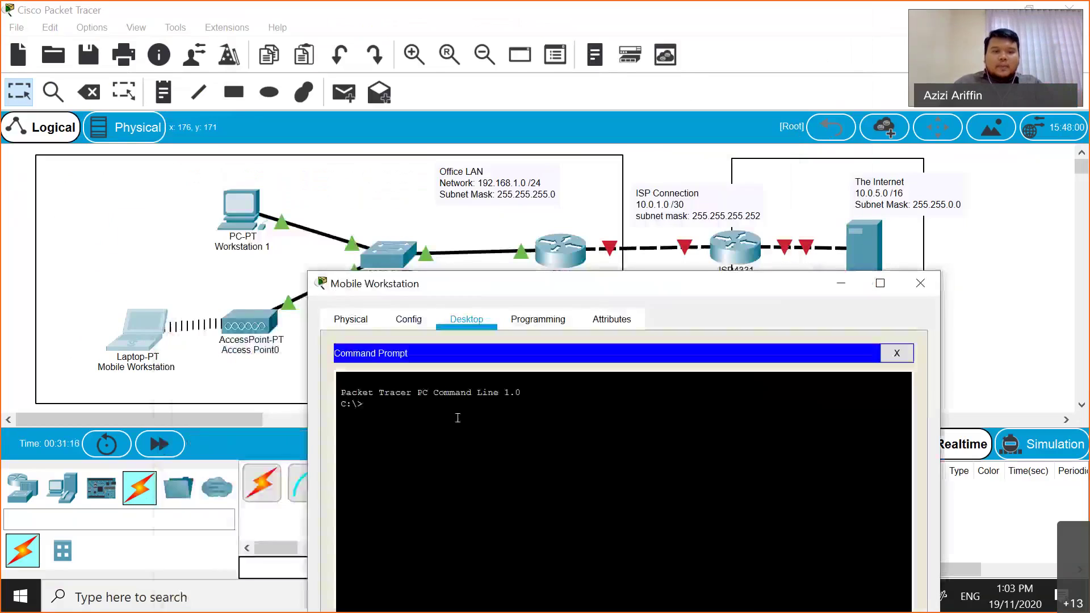
pyautogui.write('ping 192')
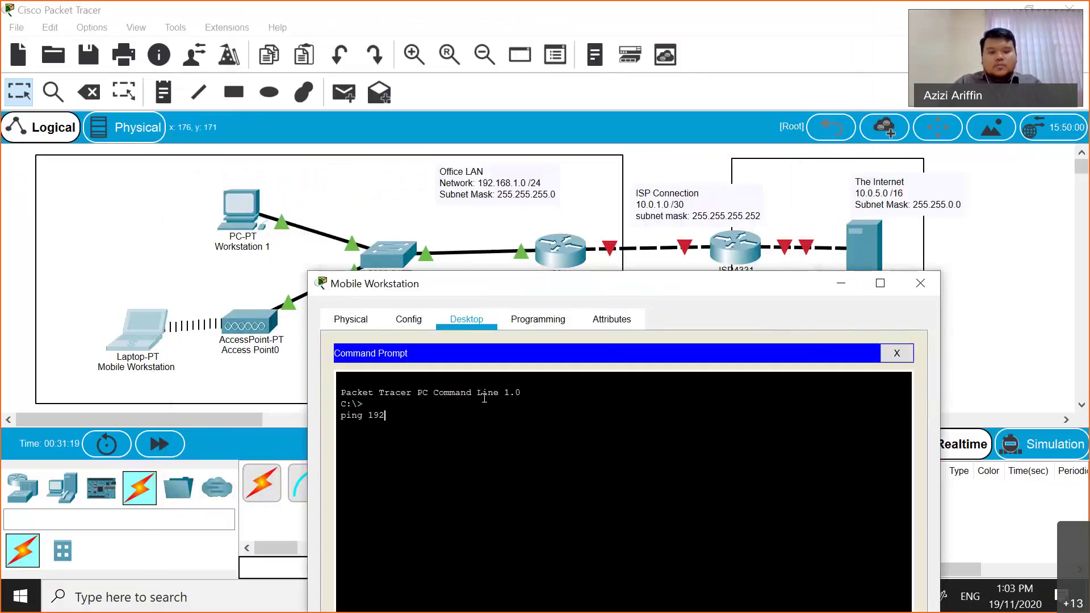
pyautogui.write('.168.1.254')
pyautogui.press('Return')
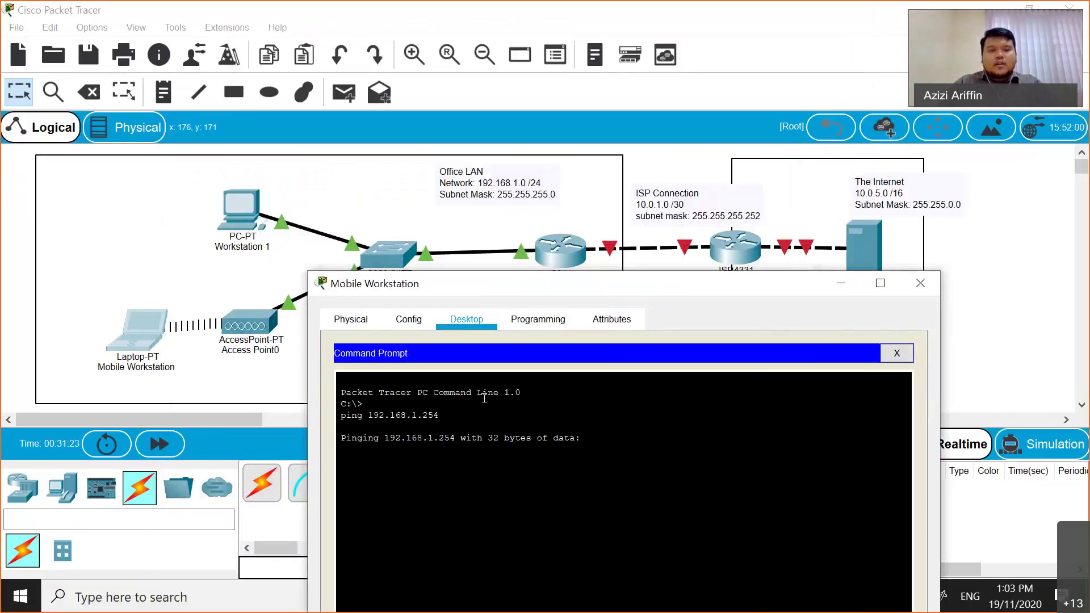
pyautogui.moveTo(626, 483); pyautogui.dragTo(647, 553)
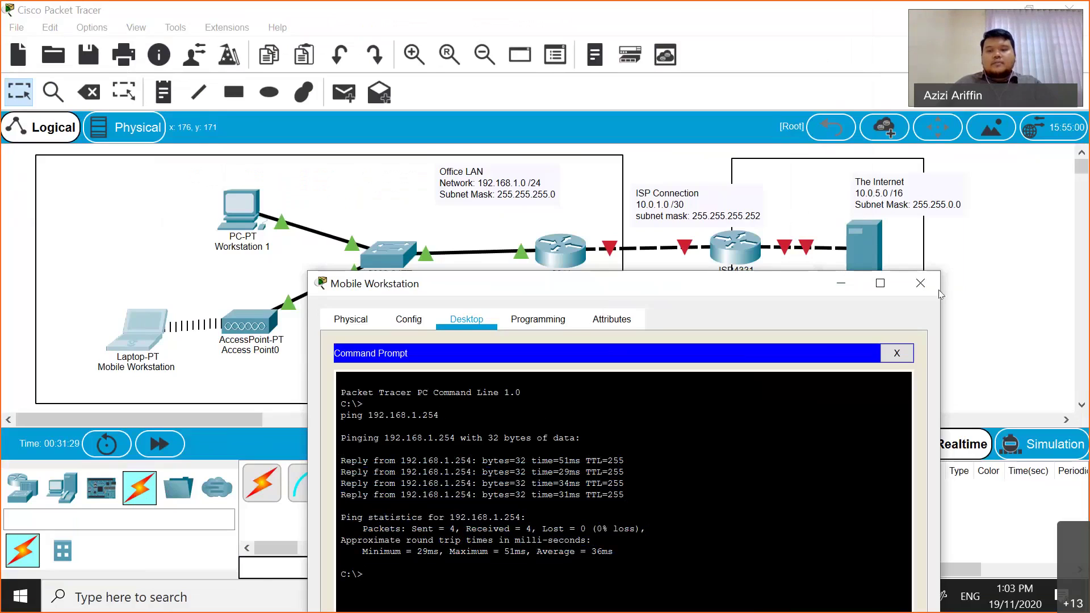
pyautogui.click(920, 283)
# - Run show arp on the Gateway Router and mark the new 192.168.1.10 entry
pyautogui.click(560, 249)
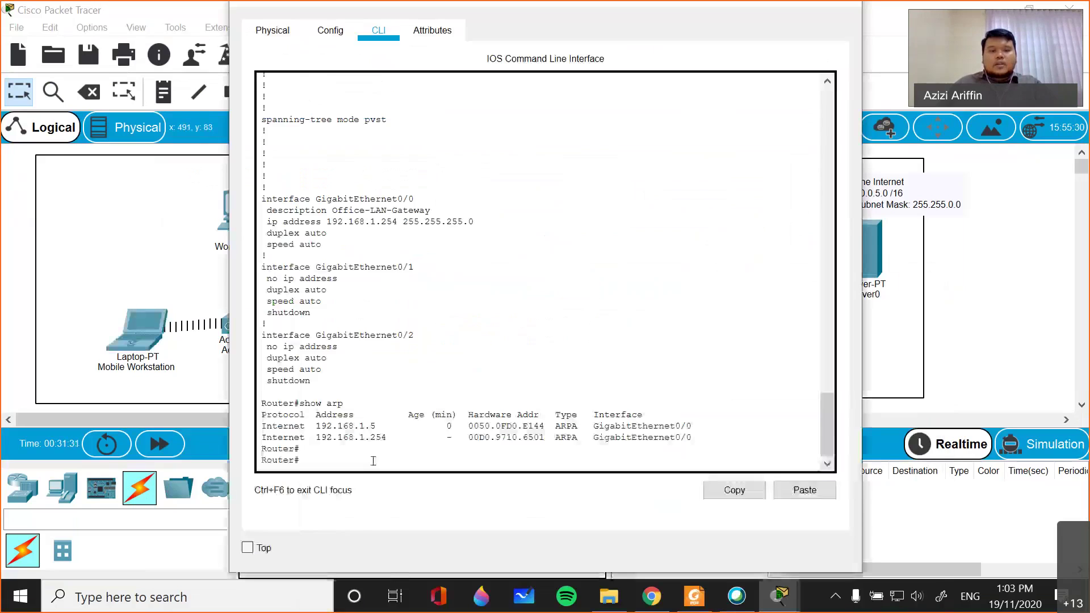
pyautogui.write('sh')
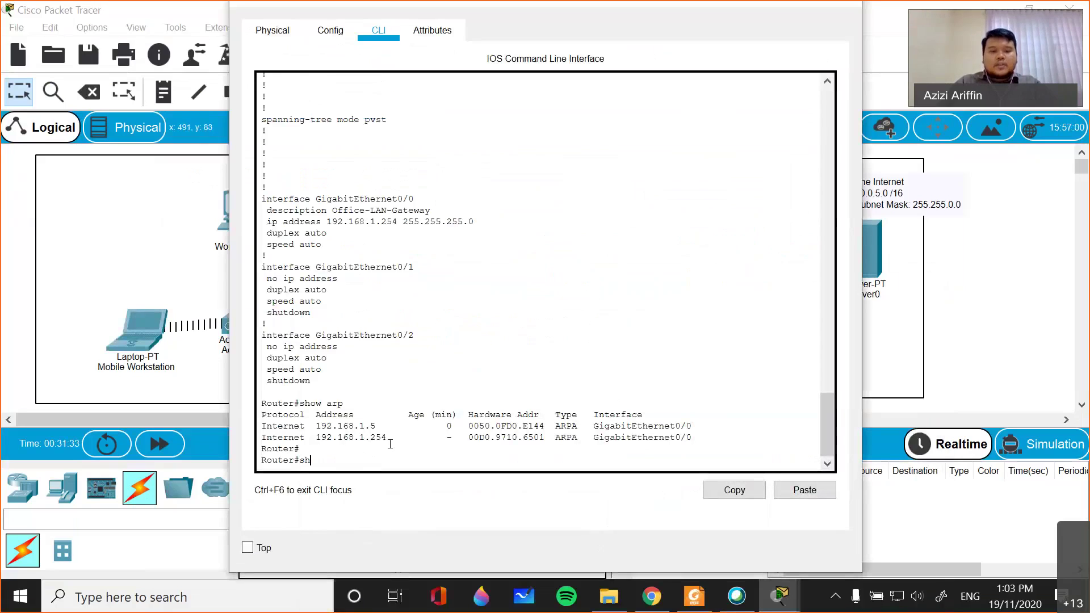
pyautogui.write('ow arp')
pyautogui.press('Return')
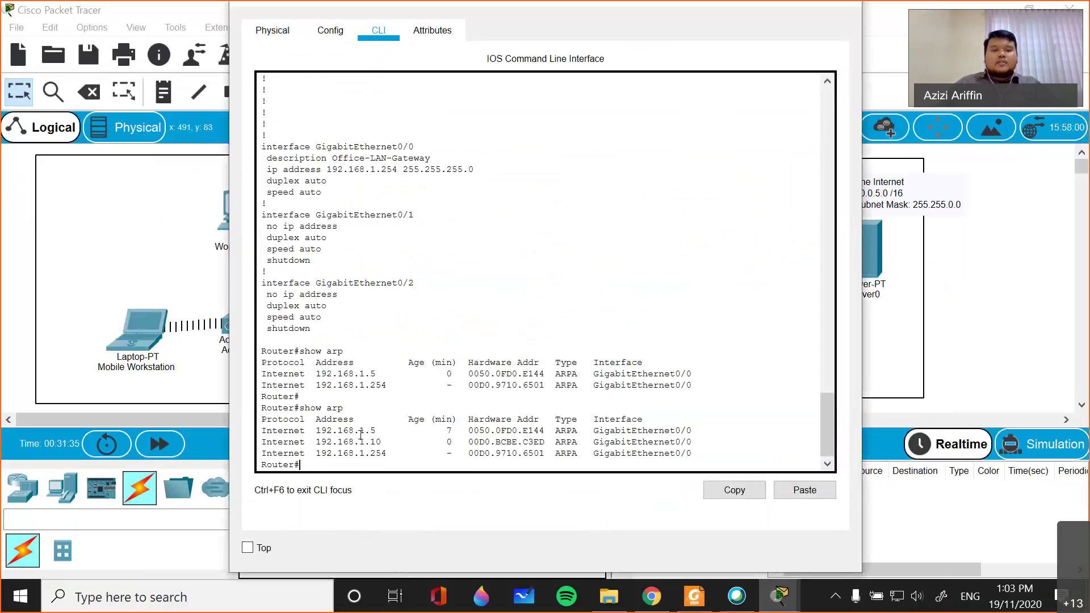
pyautogui.moveTo(380, 441); pyautogui.dragTo(485, 454)
pyautogui.click(628, 200)
pyautogui.press('super+Down')
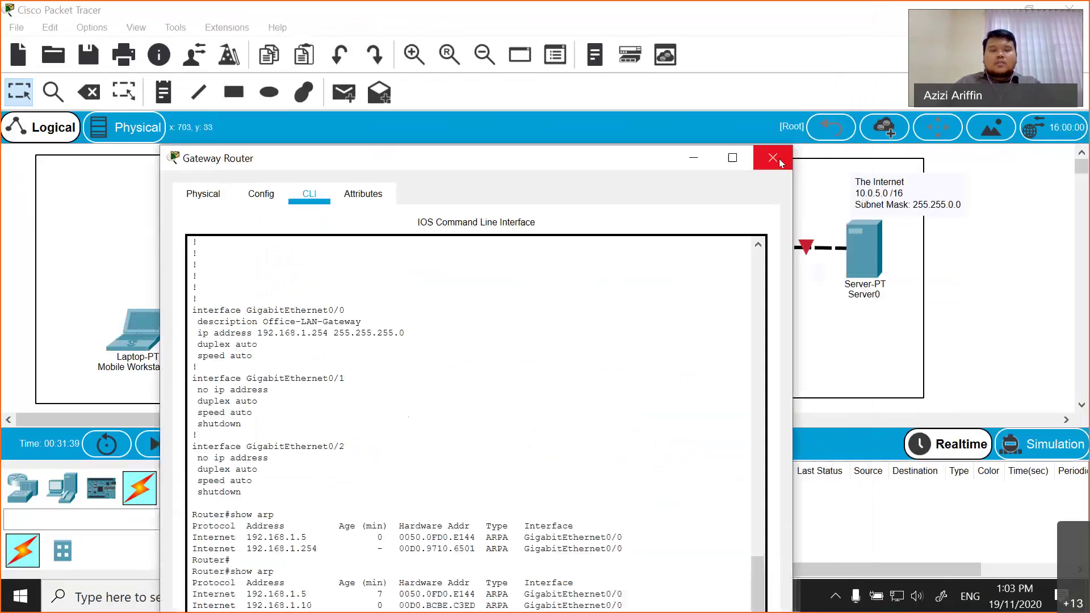
# - Run show mac-address-table on the Floor Switch, note the new Fa0/3 entry, and close it
pyautogui.click(391, 242)
pyautogui.press('Return')
pyautogui.press('Return')
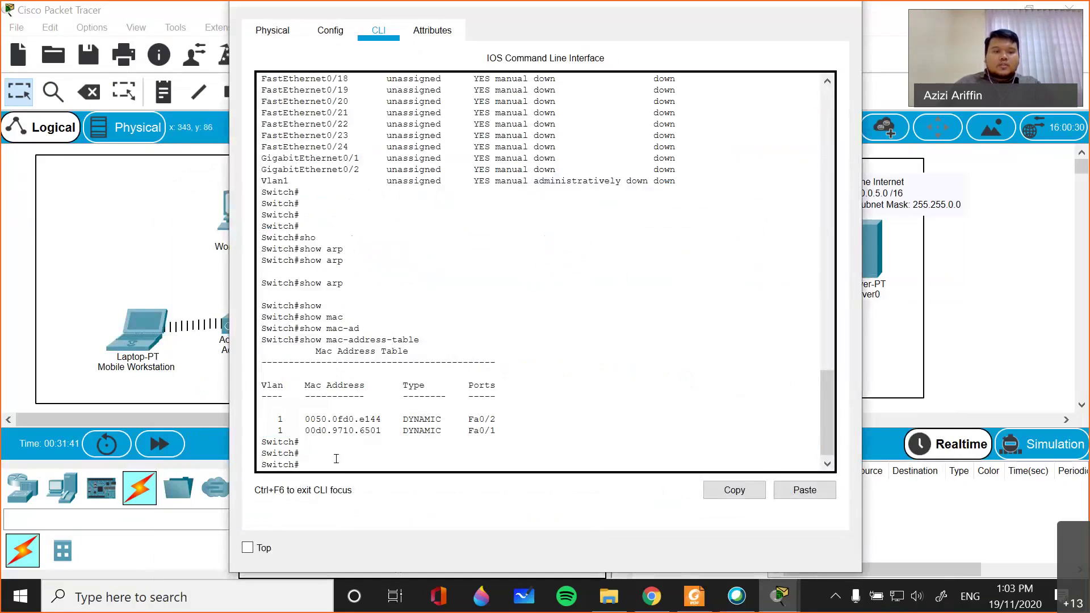
pyautogui.write('show mac')
pyautogui.press('Tab')
pyautogui.write('-')
pyautogui.press('Tab')
pyautogui.press('Return')
pyautogui.press('Return')
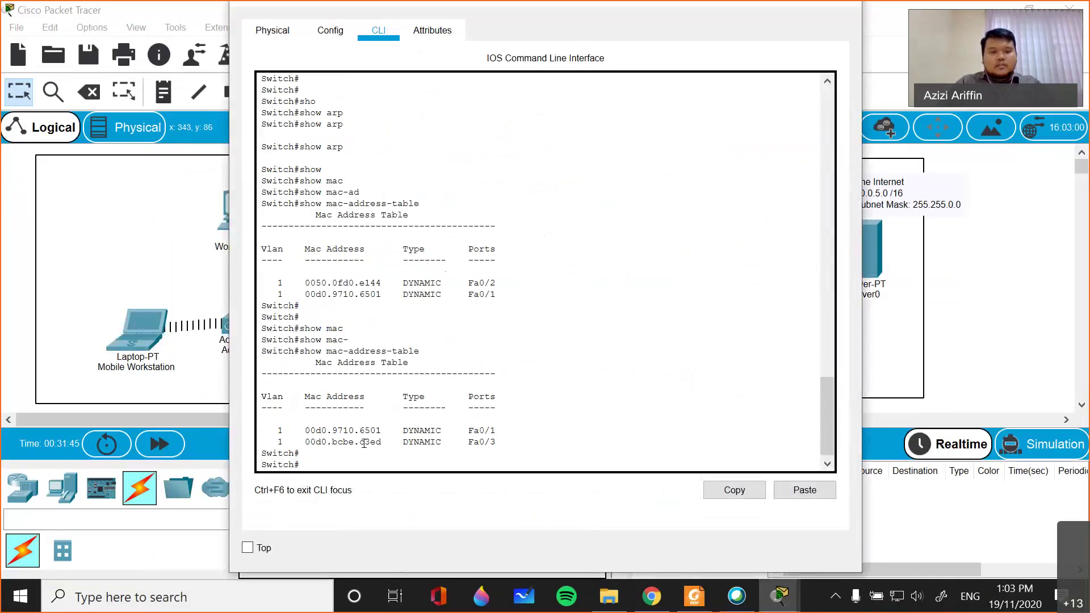
pyautogui.moveTo(493, 445); pyautogui.dragTo(264, 429)
pyautogui.click(393, 411)
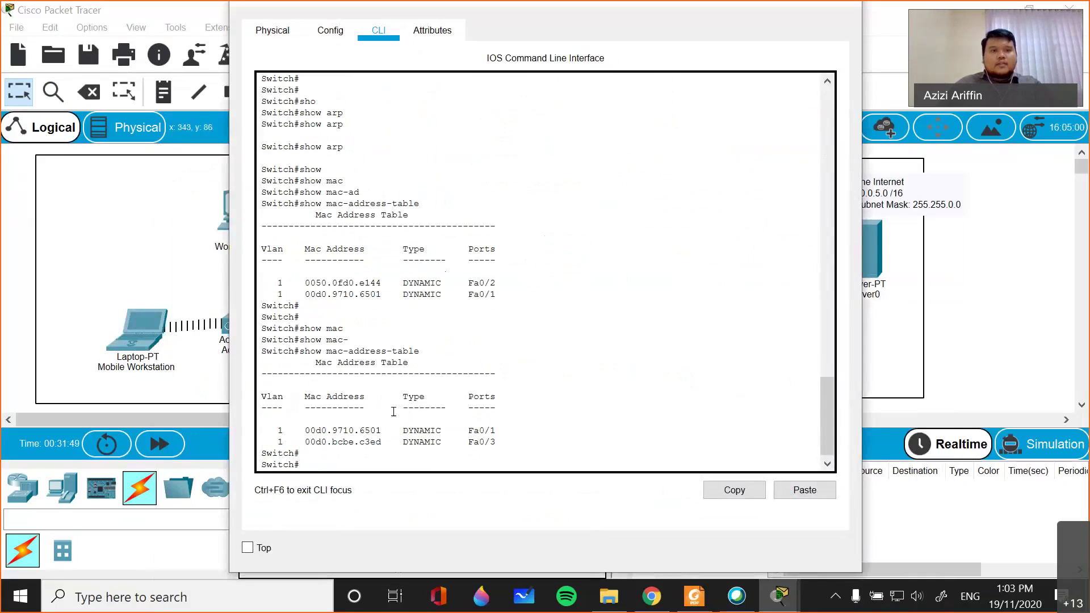
pyautogui.moveTo(821, 1); pyautogui.dragTo(765, 120)
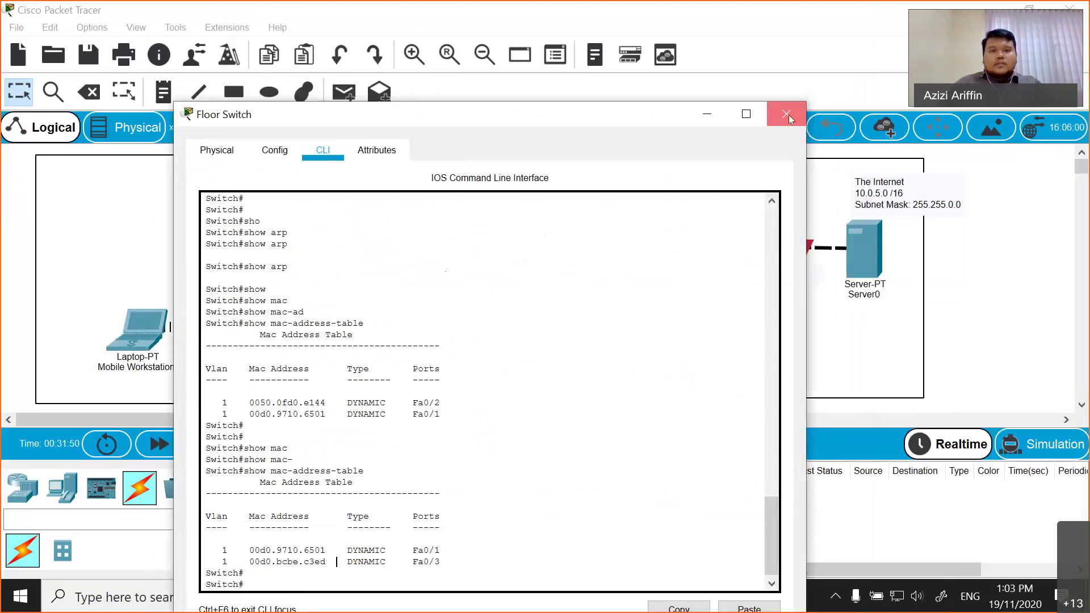
pyautogui.click(787, 114)
pyautogui.click(389, 274)
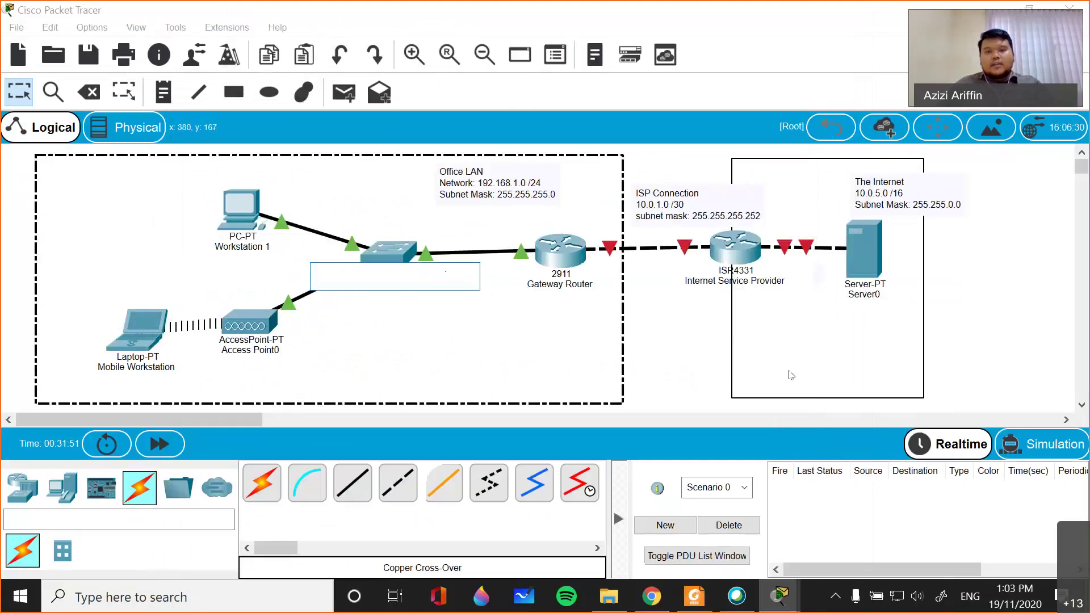
pyautogui.click(712, 358)
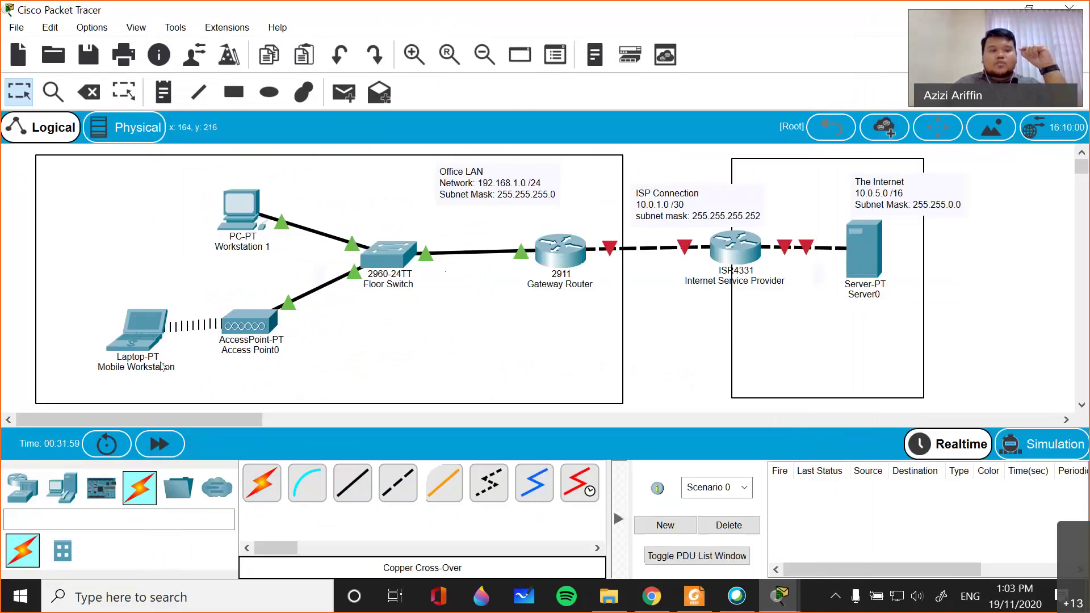
pyautogui.click(139, 332)
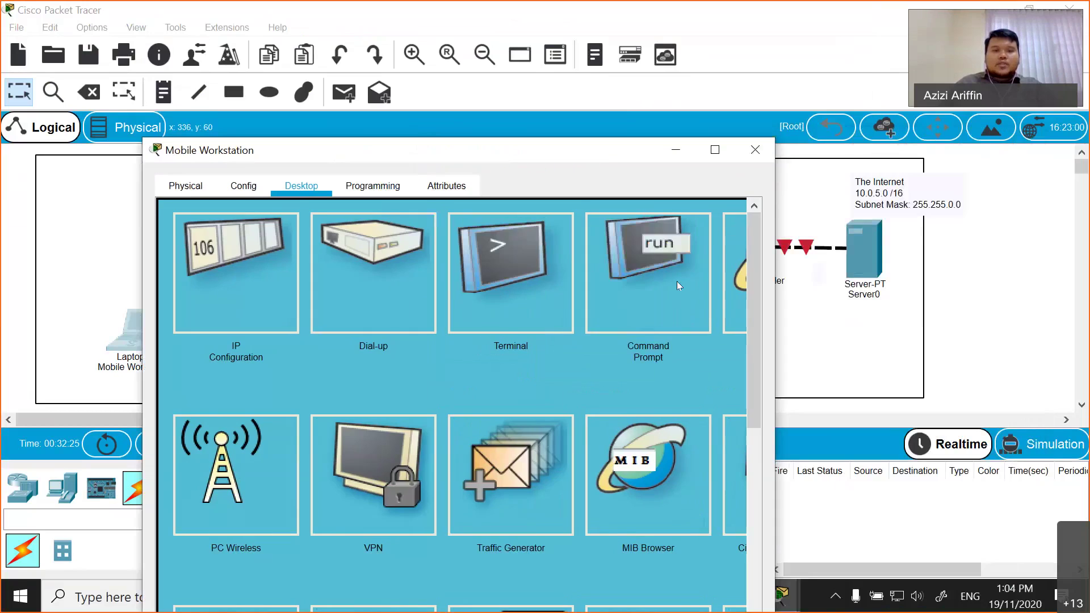
# - Ping 192.168.1.5 from the laptop's Command Prompt and receive all four replies
pyautogui.click(676, 281)
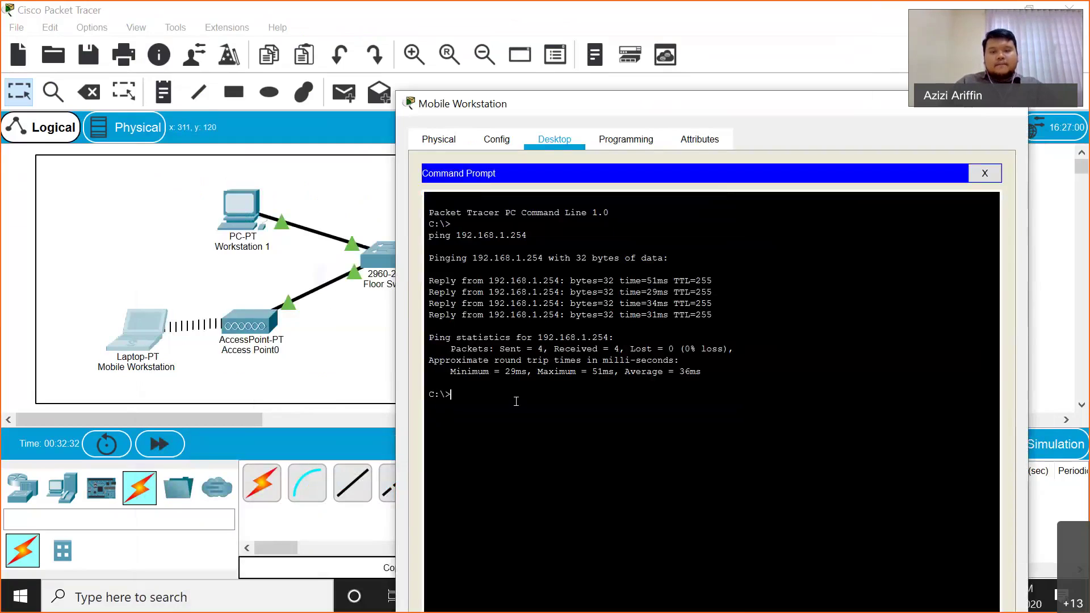
pyautogui.write('ping 192')
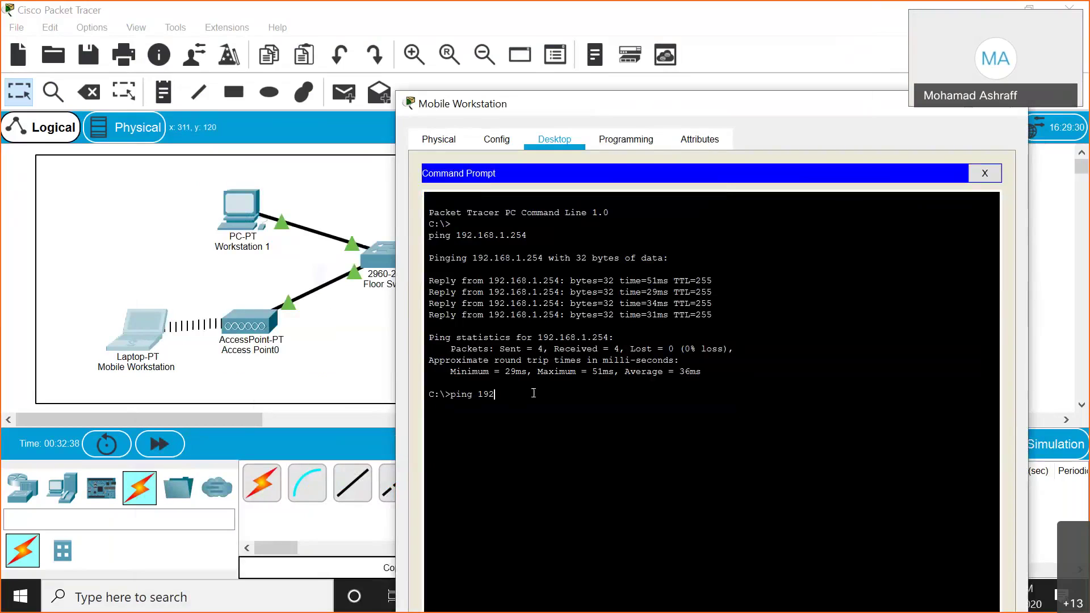
pyautogui.write('.168.1.5')
pyautogui.press('Return')
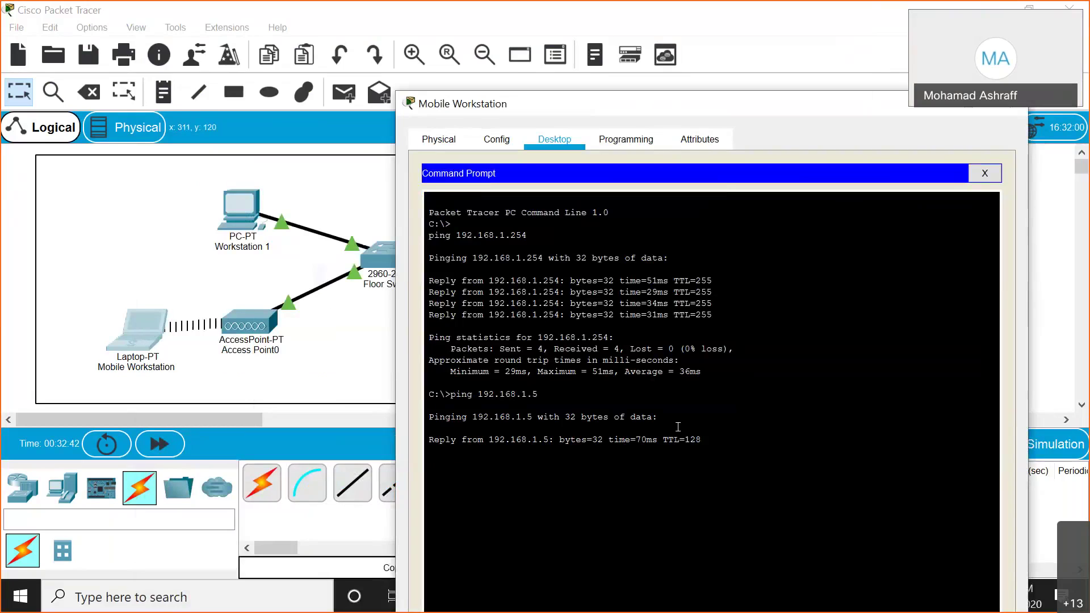
pyautogui.moveTo(697, 448); pyautogui.dragTo(522, 440)
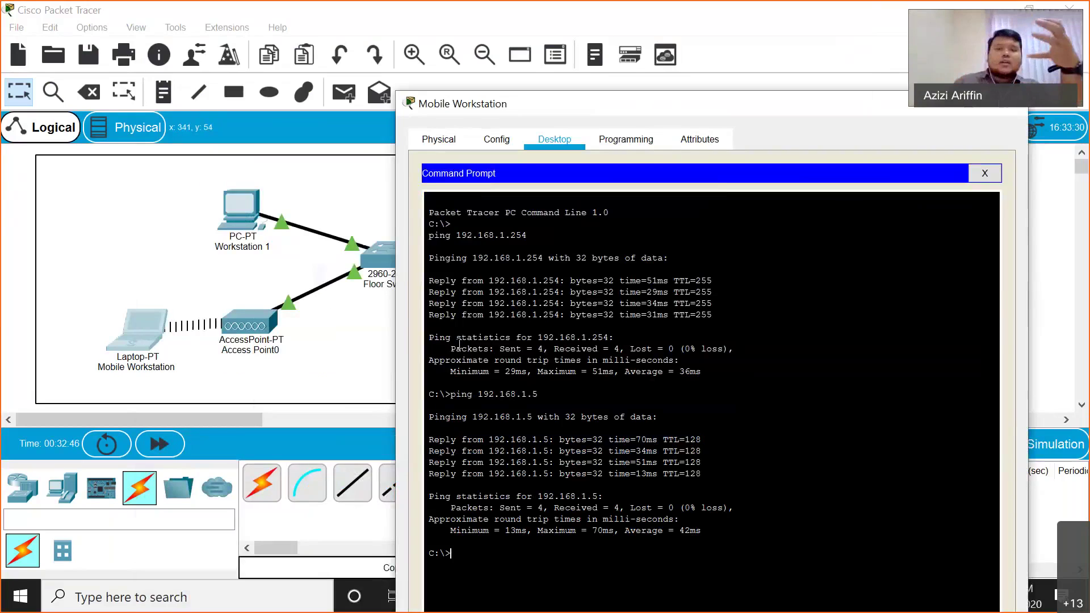
# - Run the ping to 192.168.1.5 once more and close the Mobile Workstation window
pyautogui.moveTo(783, 104); pyautogui.dragTo(362, 289)
pyautogui.write('ping 192.168.1.5')
pyautogui.press('Return')
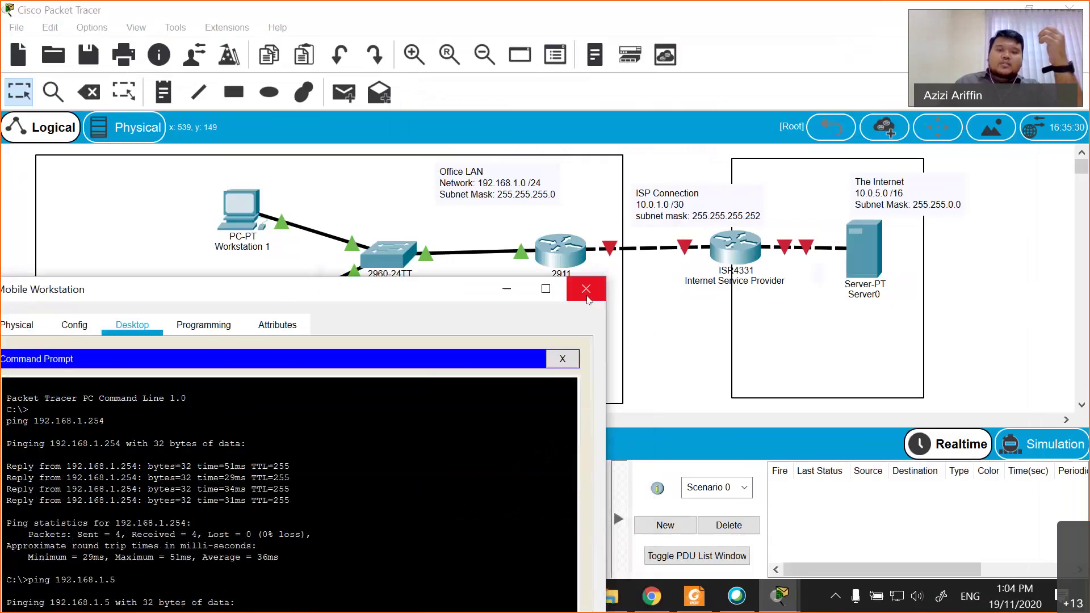
pyautogui.click(585, 289)
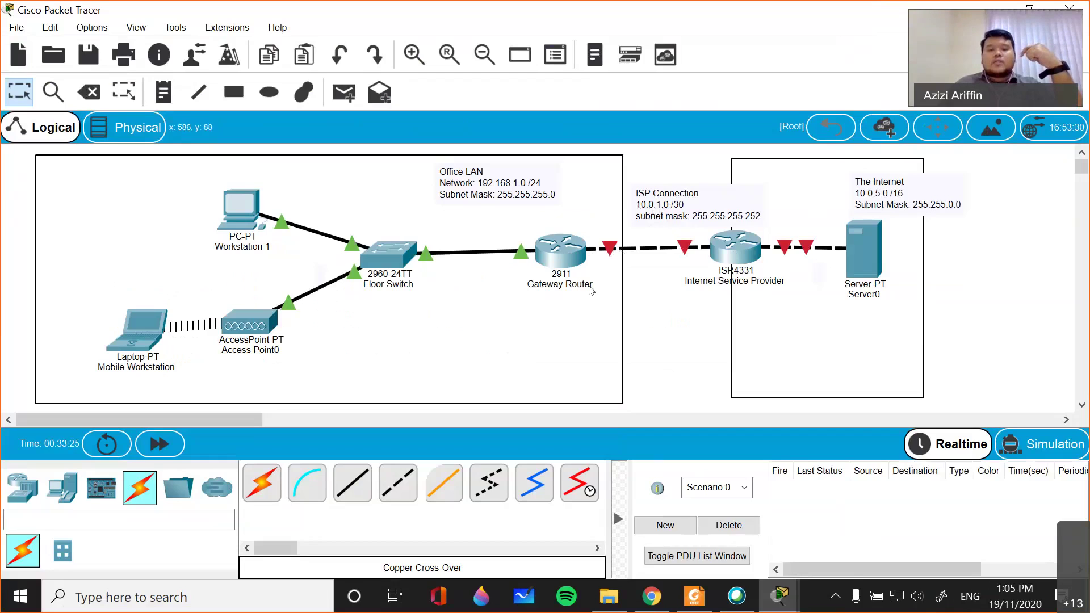
# - Open the Gateway Router's CLI and move its window aside to uncover the workspace
pyautogui.click(566, 258)
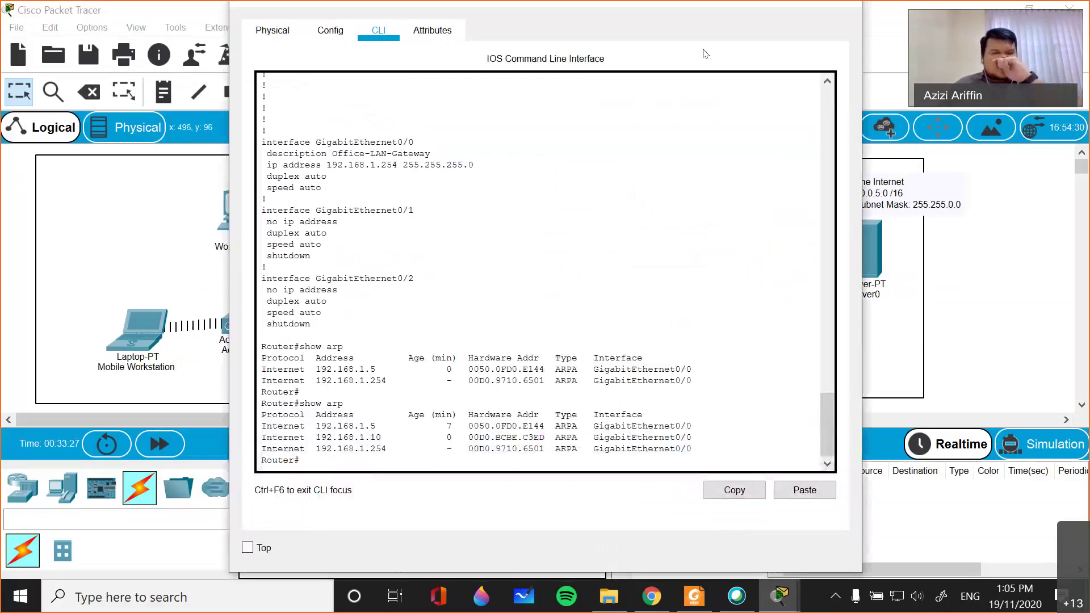
pyautogui.click(780, 248)
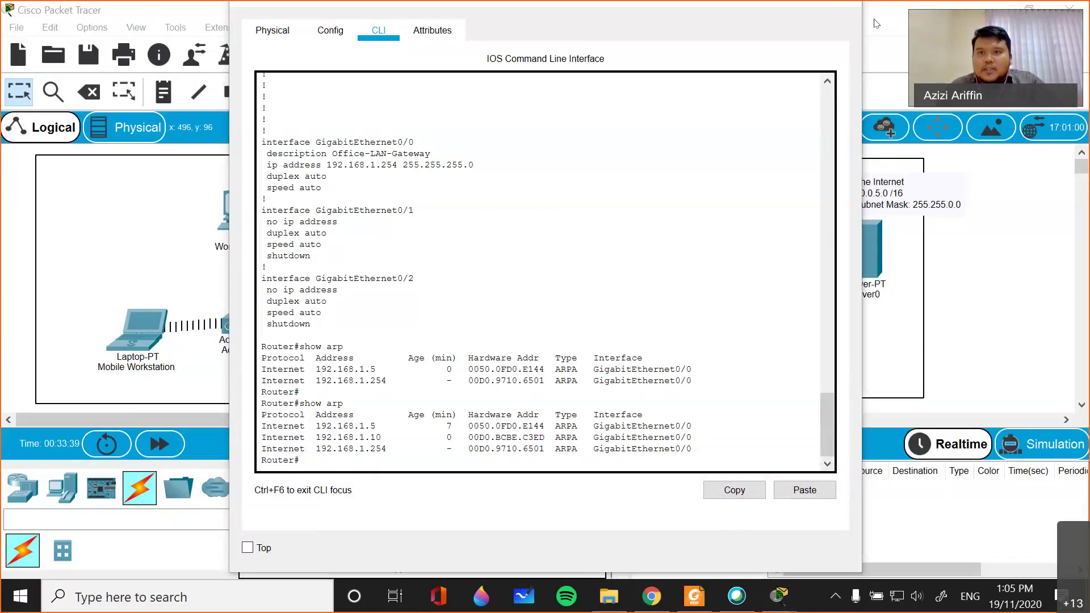
pyautogui.click(655, 210)
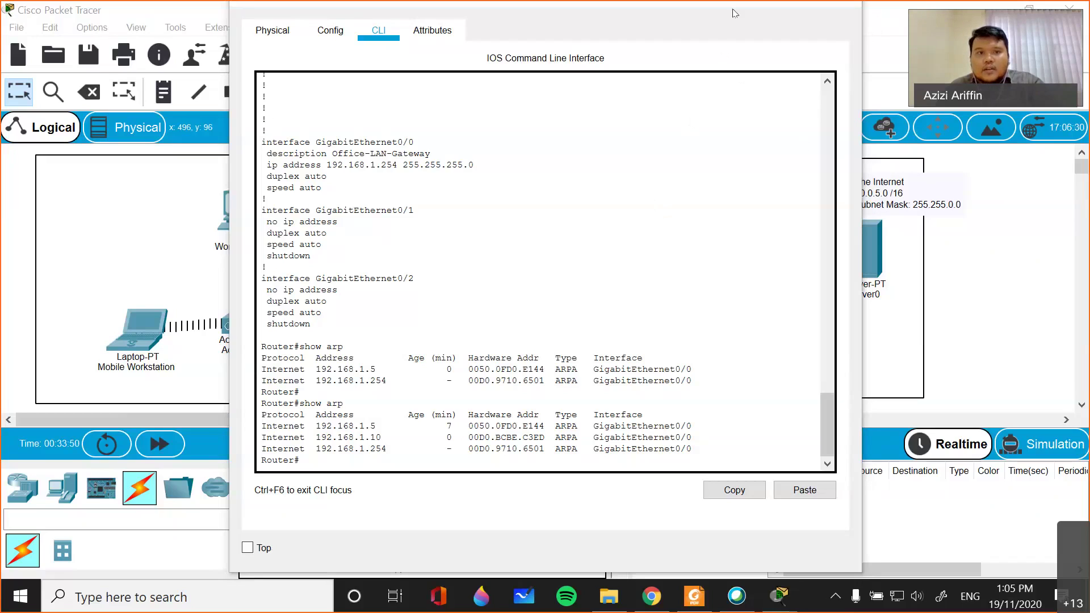
pyautogui.moveTo(732, 6); pyautogui.dragTo(660, 125)
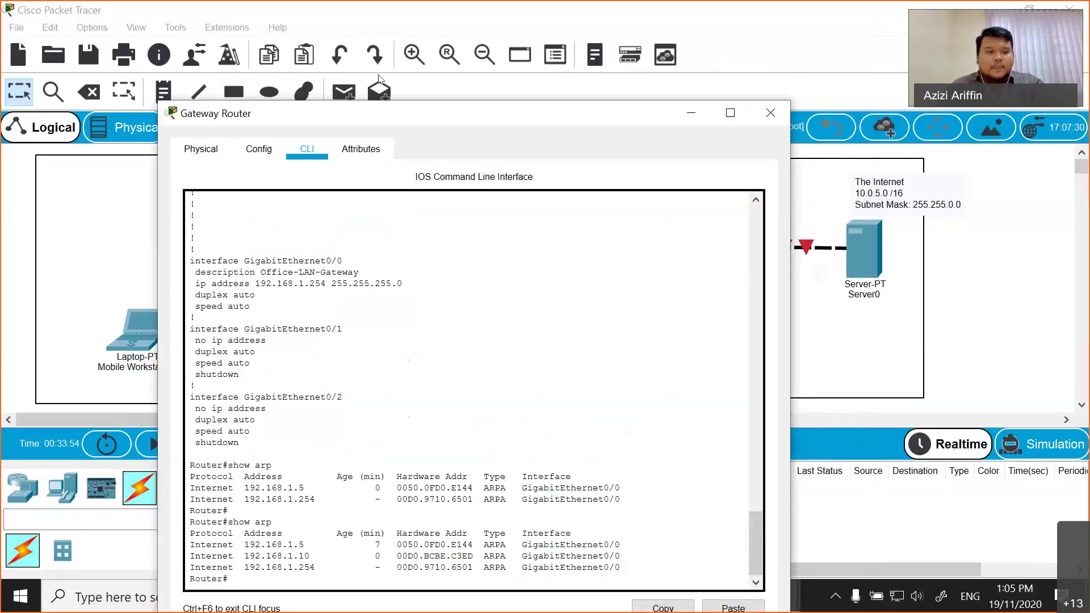
pyautogui.moveTo(379, 113); pyautogui.dragTo(219, 72)
# - Run show ip interface brief: only GigabitEthernet0/0 is up with 192.168.1.254
pyautogui.write('show')
pyautogui.press('Tab')
pyautogui.write('i')
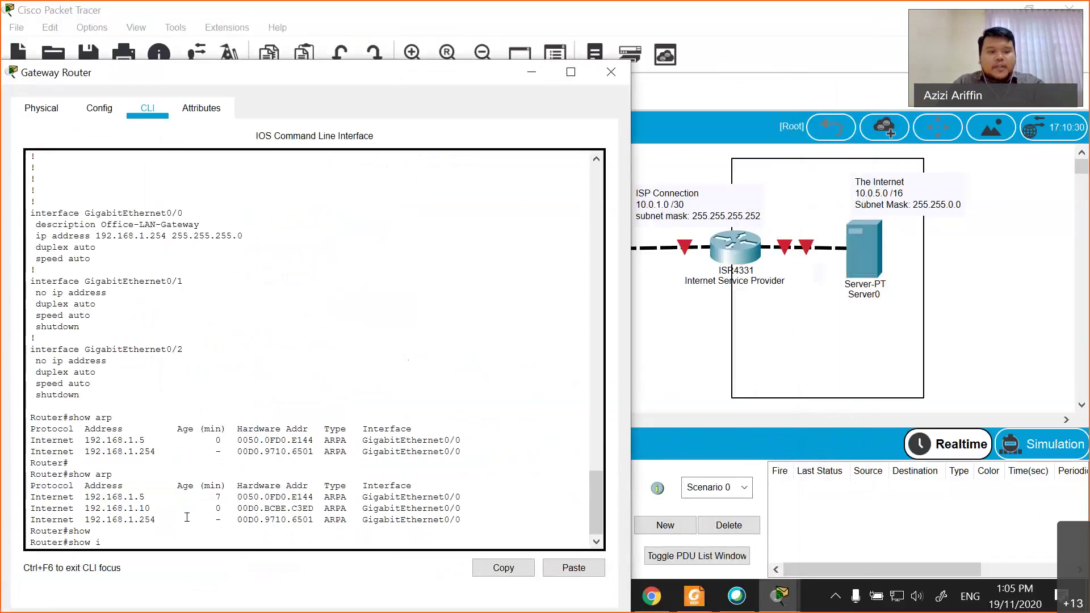
pyautogui.write('p inter')
pyautogui.press('Tab')
pyautogui.write('be')
pyautogui.press('BackSpace')
pyautogui.write('rief')
pyautogui.press('Tab')
pyautogui.press('Return')
pyautogui.press('Return')
pyautogui.press('Return')
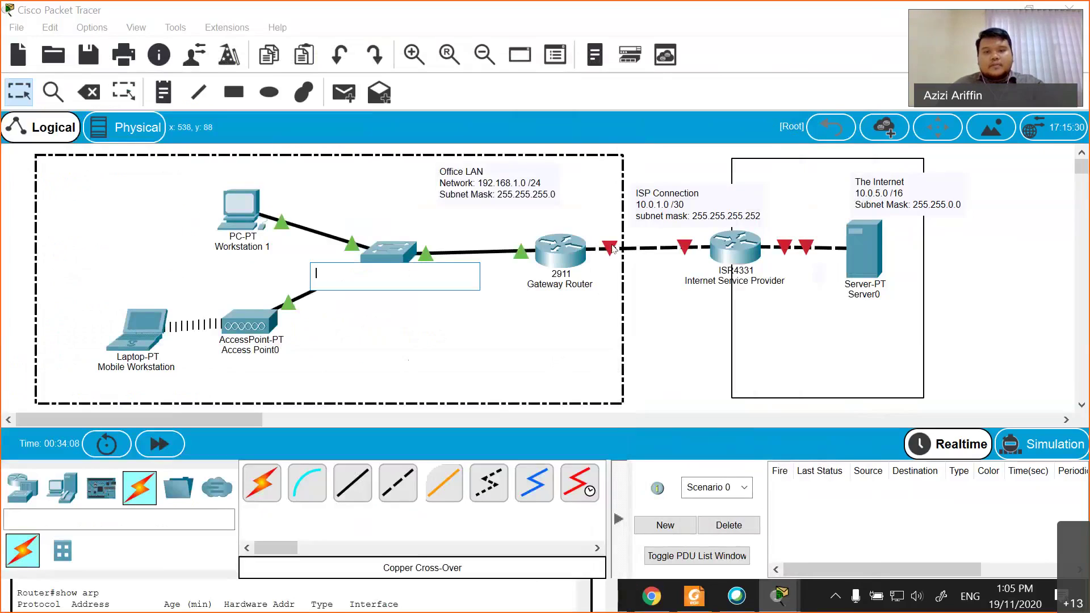
# - Bring the Gateway Router CLI forward and enter configuration for interface GigabitEthernet0/1
pyautogui.click(641, 305)
pyautogui.moveTo(609, 250)
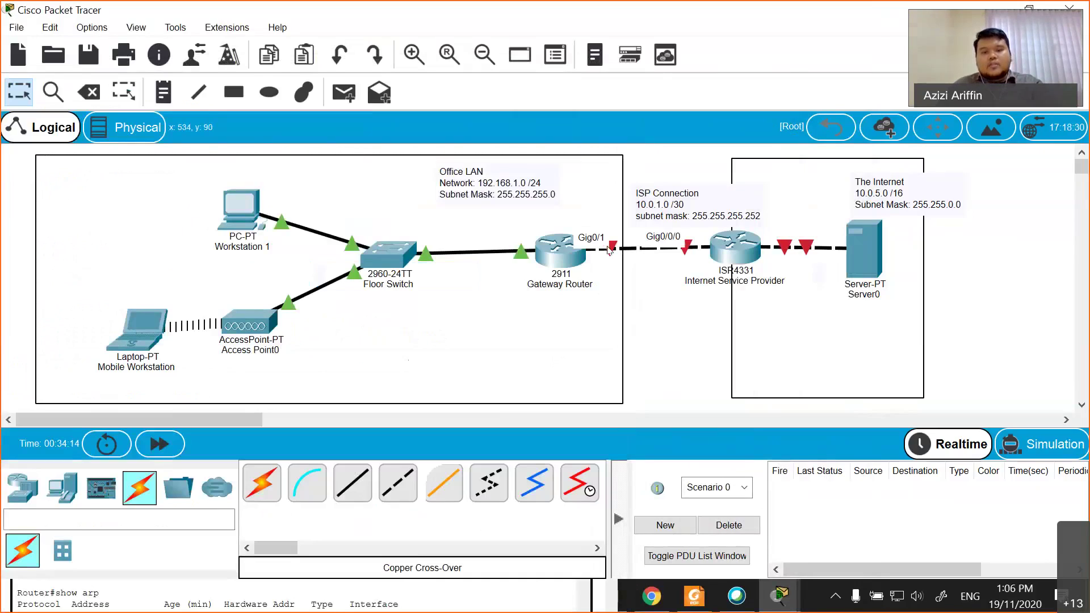
pyautogui.click(167, 596)
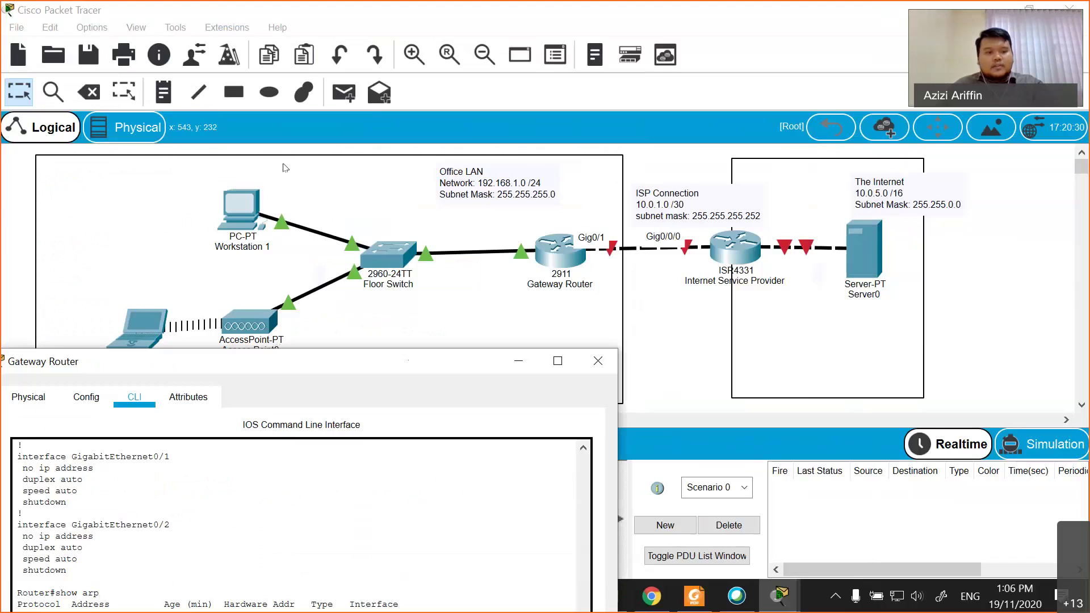
pyautogui.moveTo(295, 361); pyautogui.dragTo(314, 93)
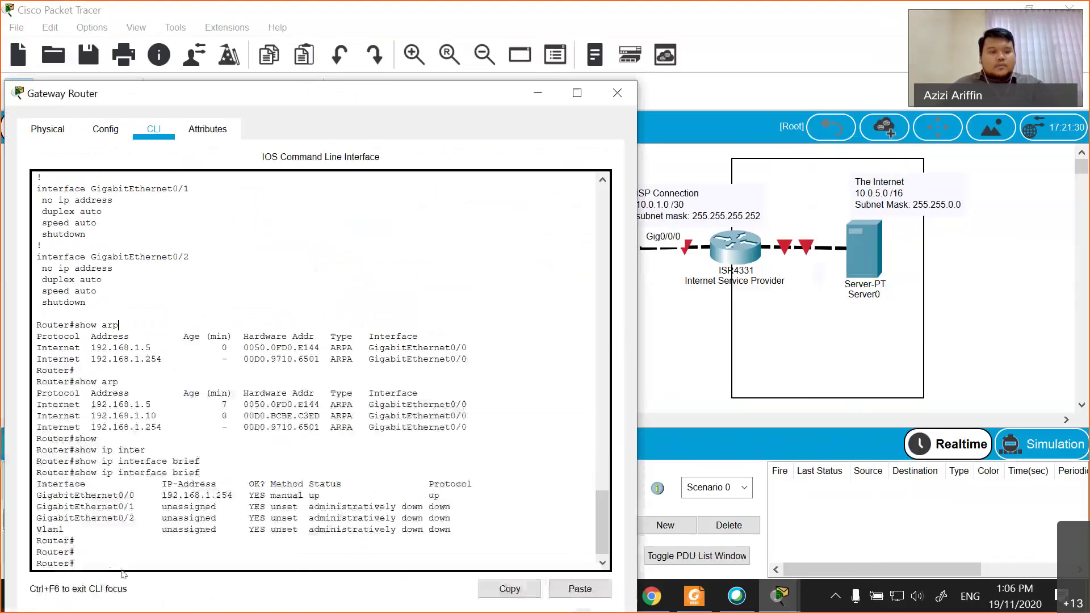
pyautogui.write('conf t')
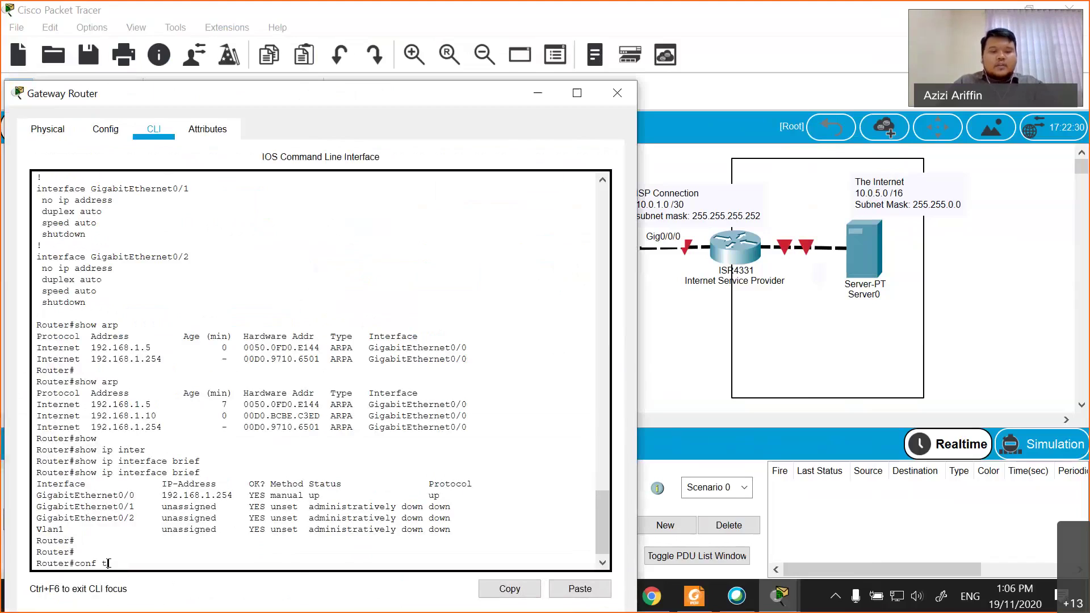
pyautogui.press('Return')
pyautogui.write('inter')
pyautogui.press('Tab')
pyautogui.write('gig')
pyautogui.press('Tab')
pyautogui.write('0/1')
pyautogui.press('Return')
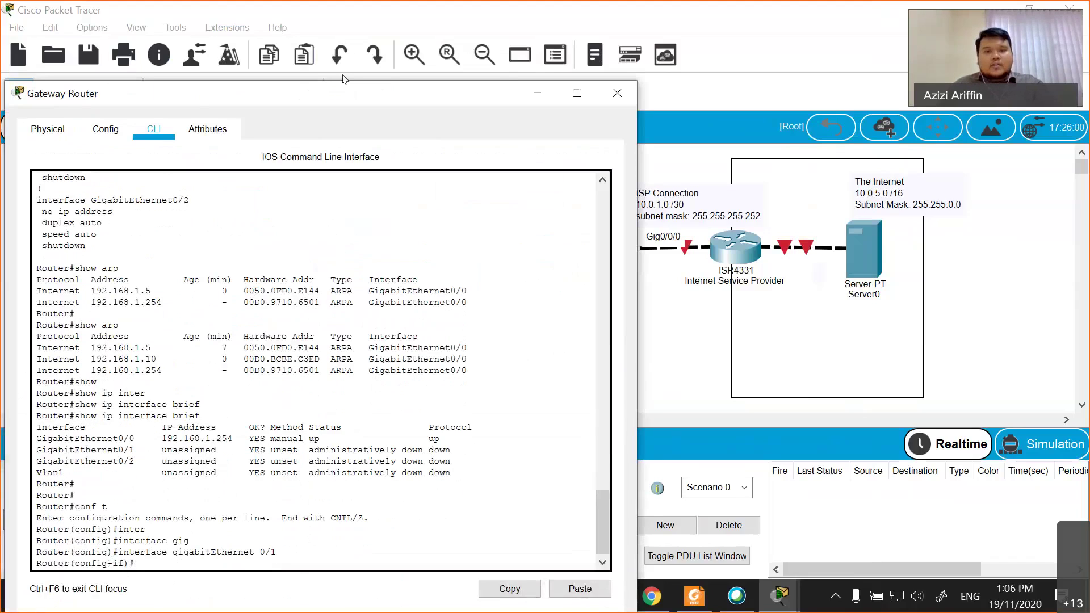
# - Assign GigabitEthernet0/1 the address 10.0.1.2 255.255.255.252
pyautogui.moveTo(343, 87); pyautogui.dragTo(326, 68)
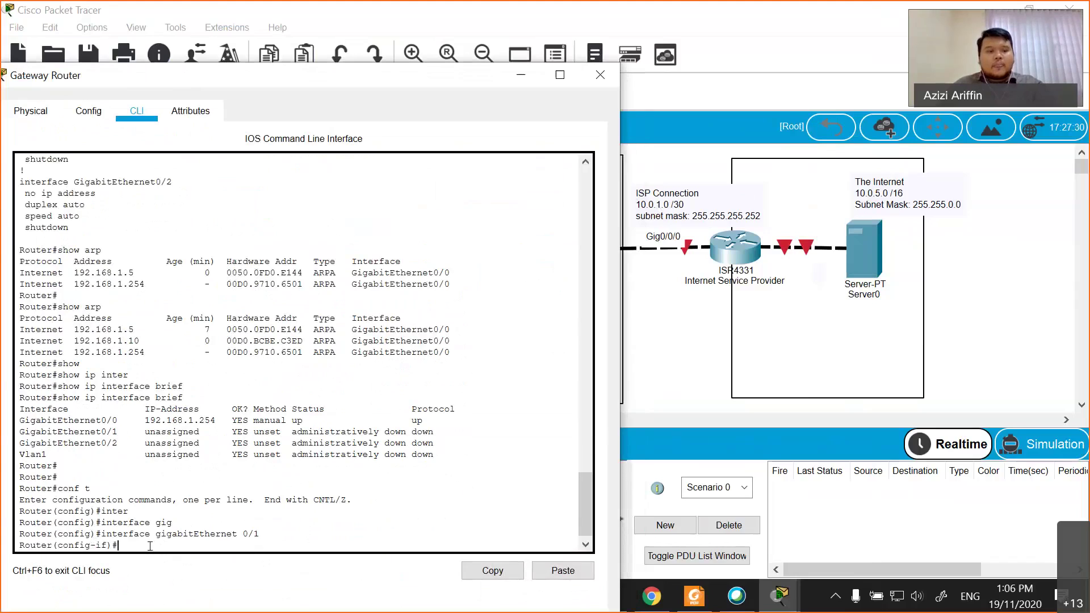
pyautogui.write('i')
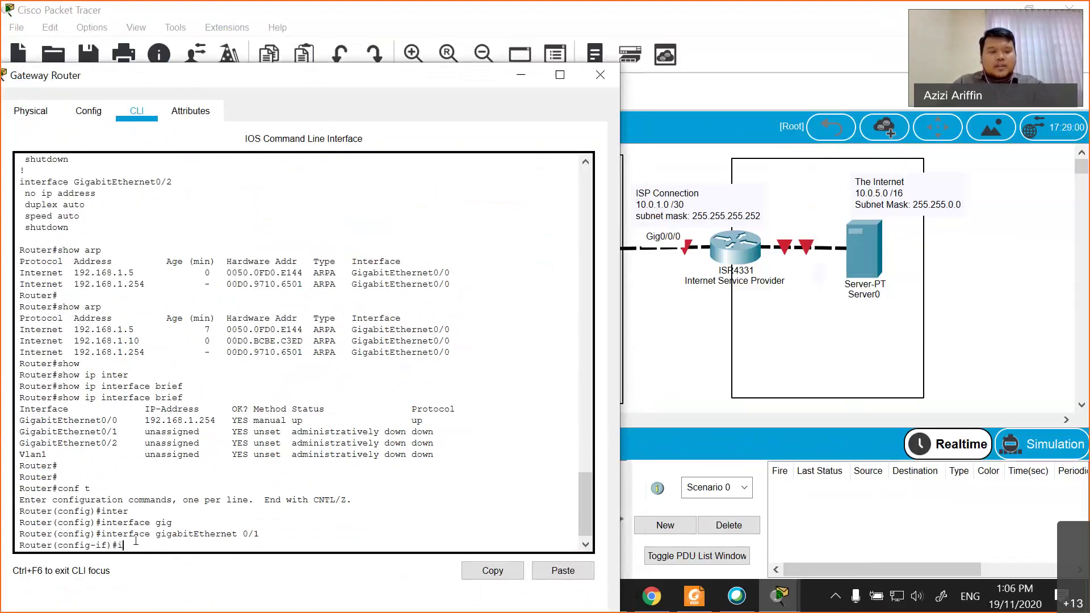
pyautogui.write('p add')
pyautogui.press('Tab')
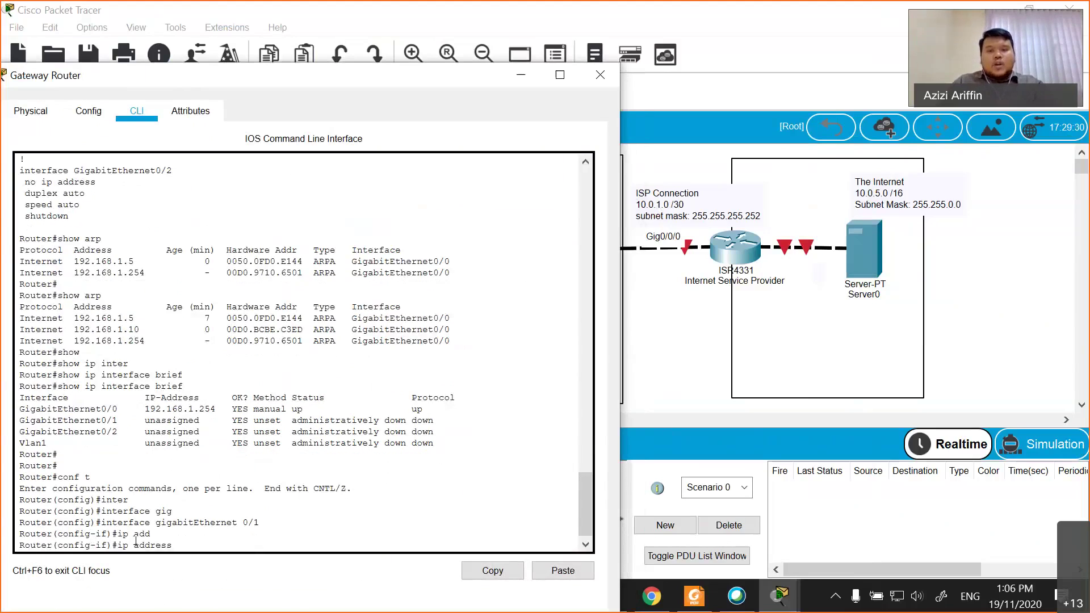
pyautogui.write('192.168')
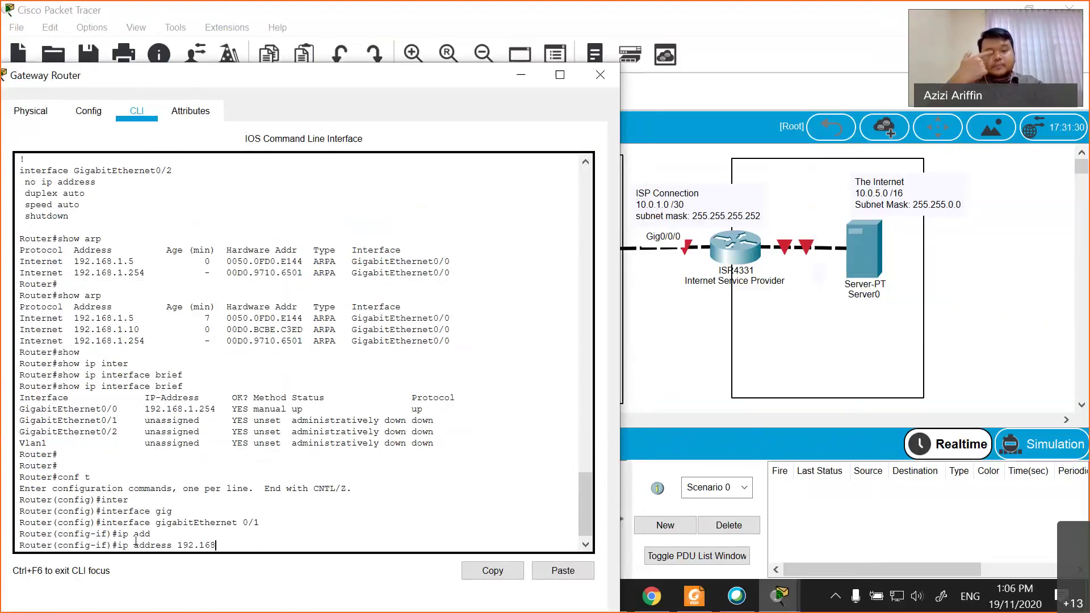
pyautogui.press('BackSpace')
pyautogui.press('BackSpace')
pyautogui.press('BackSpace')
pyautogui.press('BackSpace')
pyautogui.press('BackSpace')
pyautogui.press('BackSpace')
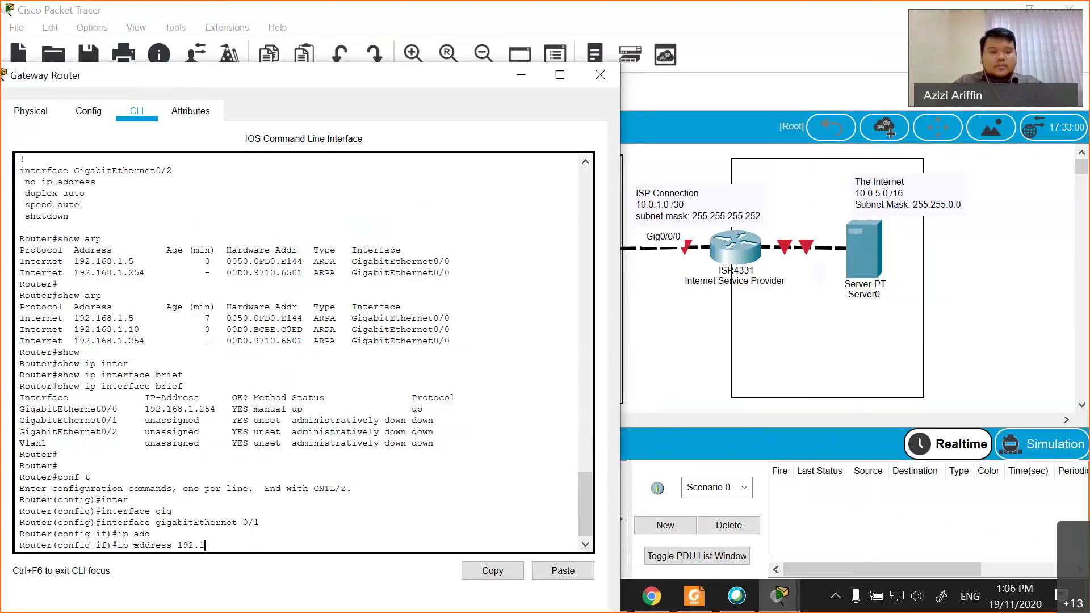
pyautogui.write('0.0')
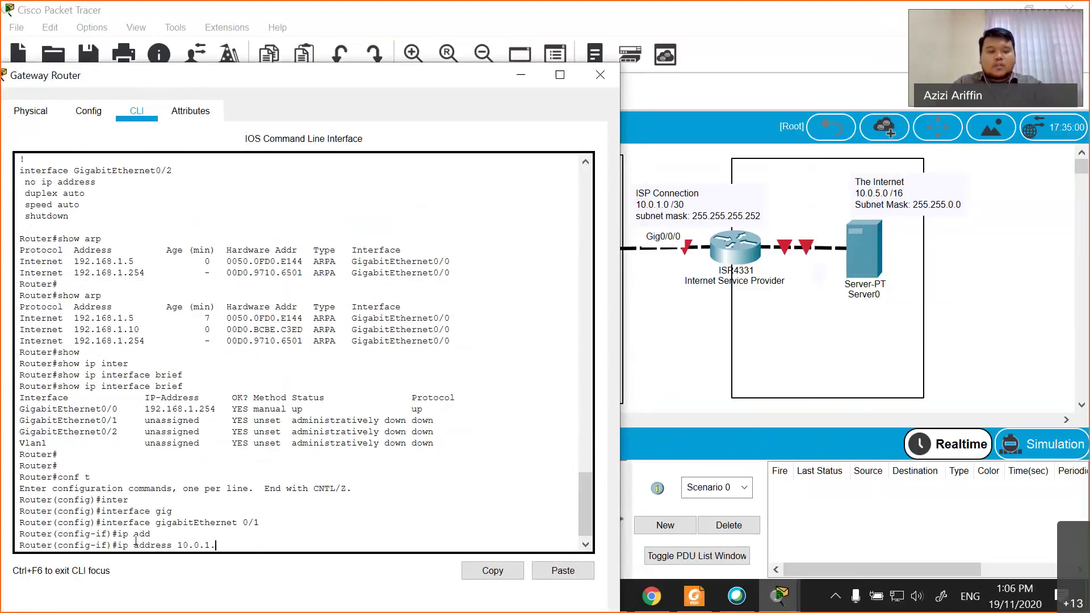
pyautogui.write('.1.2 255.255.2')
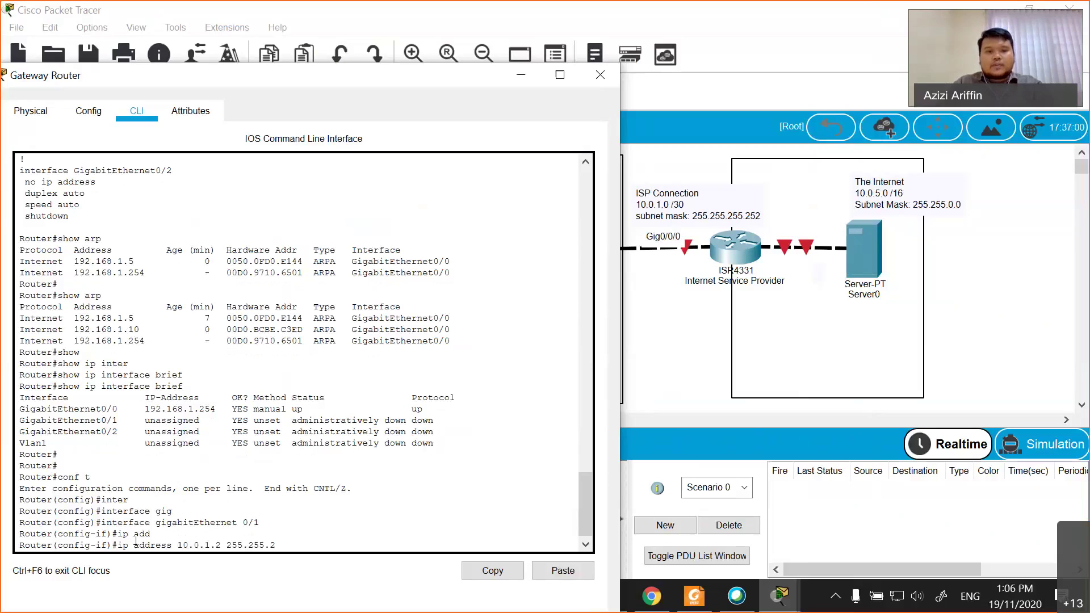
pyautogui.write('55.252')
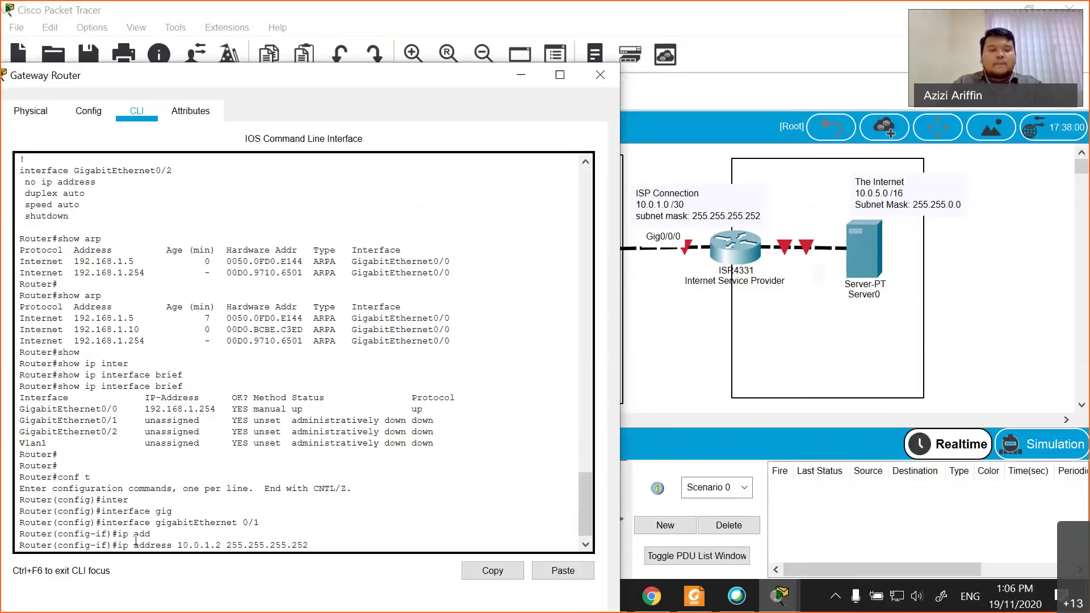
pyautogui.press('Return')
# - Enable the interface with no shutdown, describe it 'Connection to ISP', and exit configuration mode
pyautogui.write('no shut')
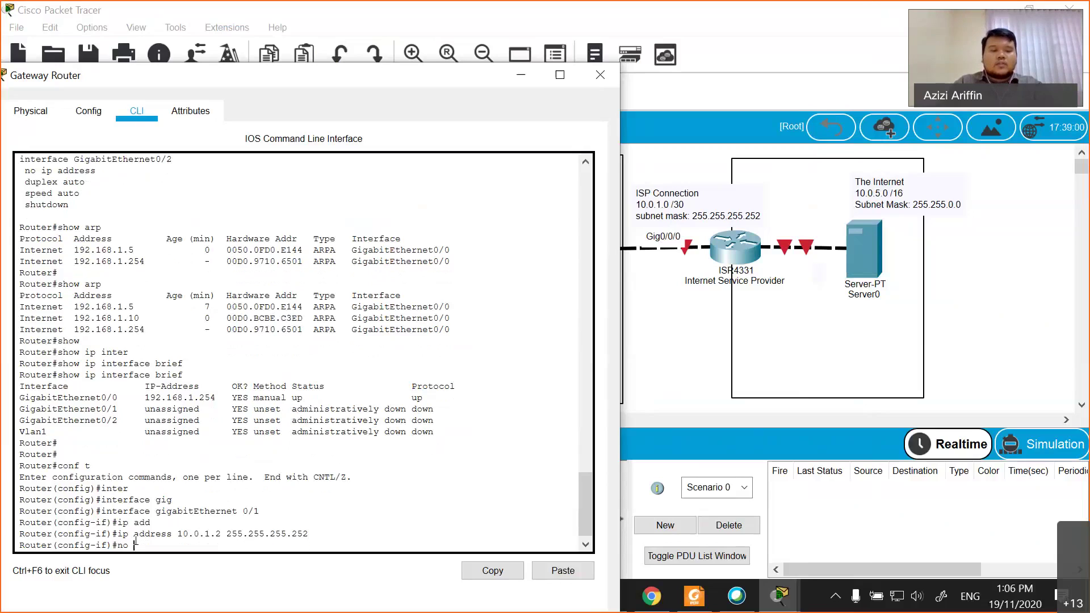
pyautogui.press('Tab')
pyautogui.press('Return')
pyautogui.press('Return')
pyautogui.press('Return')
pyautogui.write('desc')
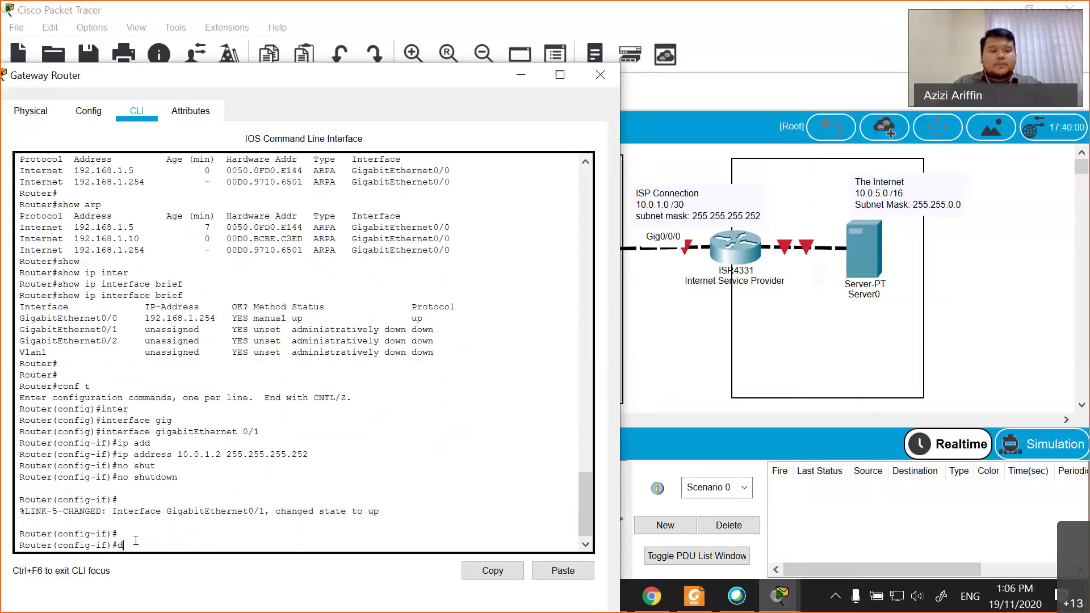
pyautogui.press('Tab')
pyautogui.write('Con')
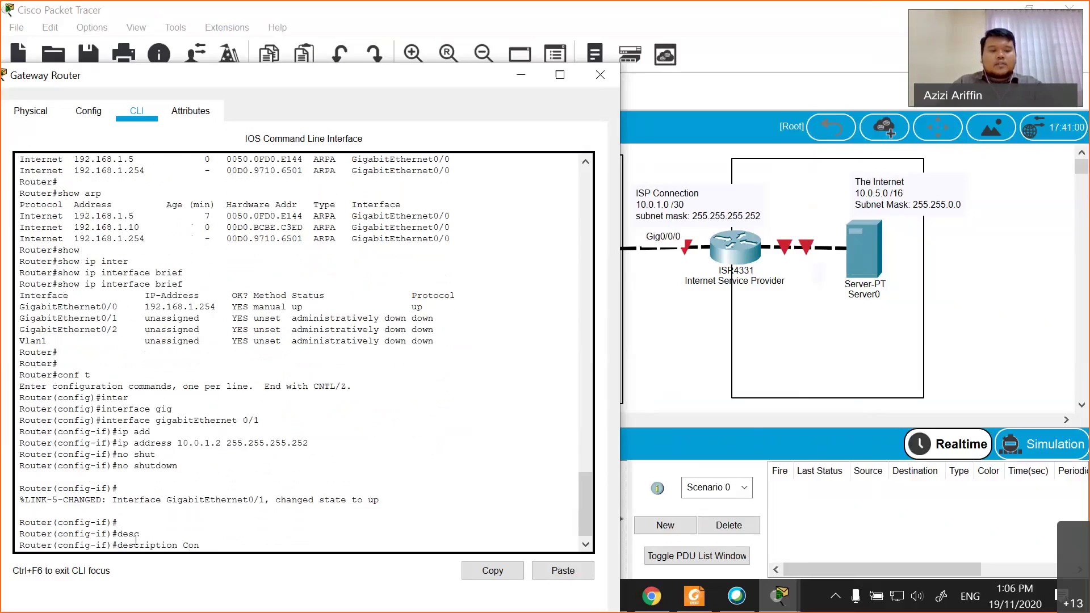
pyautogui.write('nection to ISP')
pyautogui.press('Return')
pyautogui.write('exit')
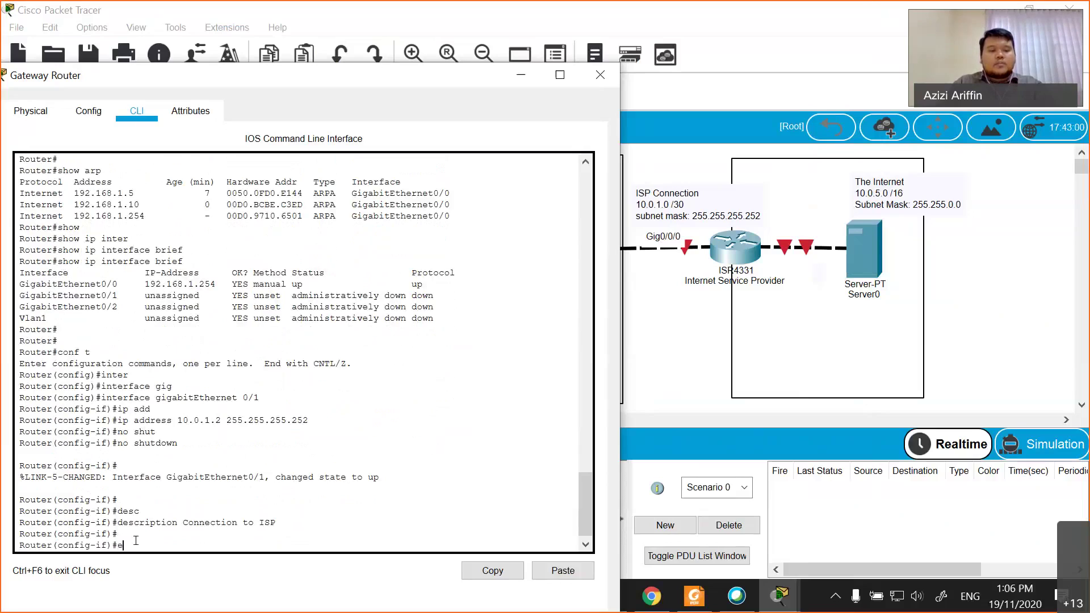
pyautogui.press('Return')
pyautogui.write('exit')
pyautogui.press('Return')
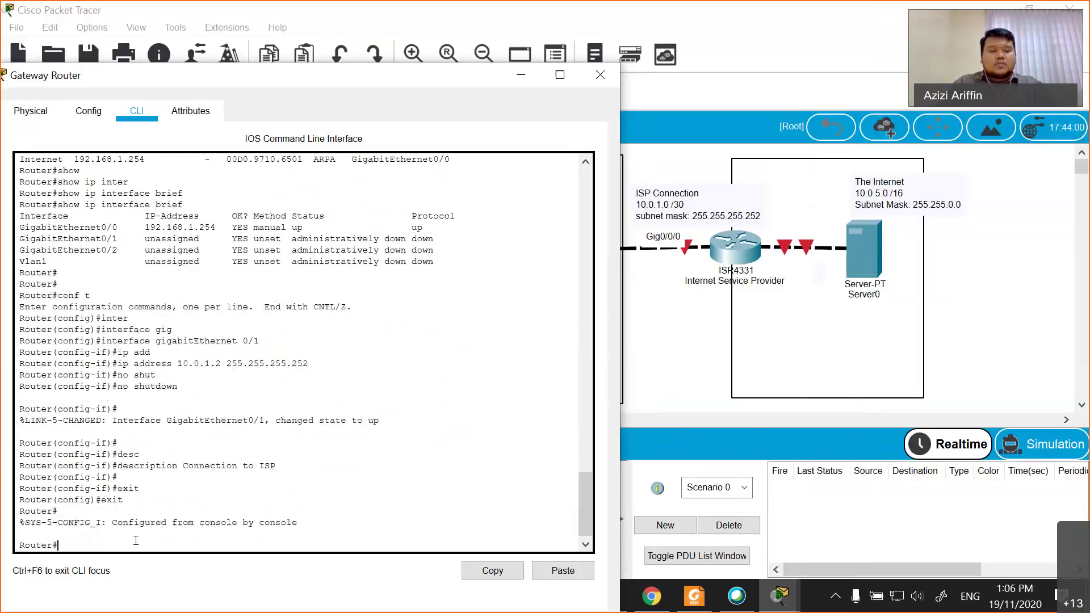
# - Run show interfaces on the Gateway Router and page through the interface details
pyautogui.write('show i')
pyautogui.press('Tab')
pyautogui.write('interfaces d')
pyautogui.press('Tab')
pyautogui.write('desc')
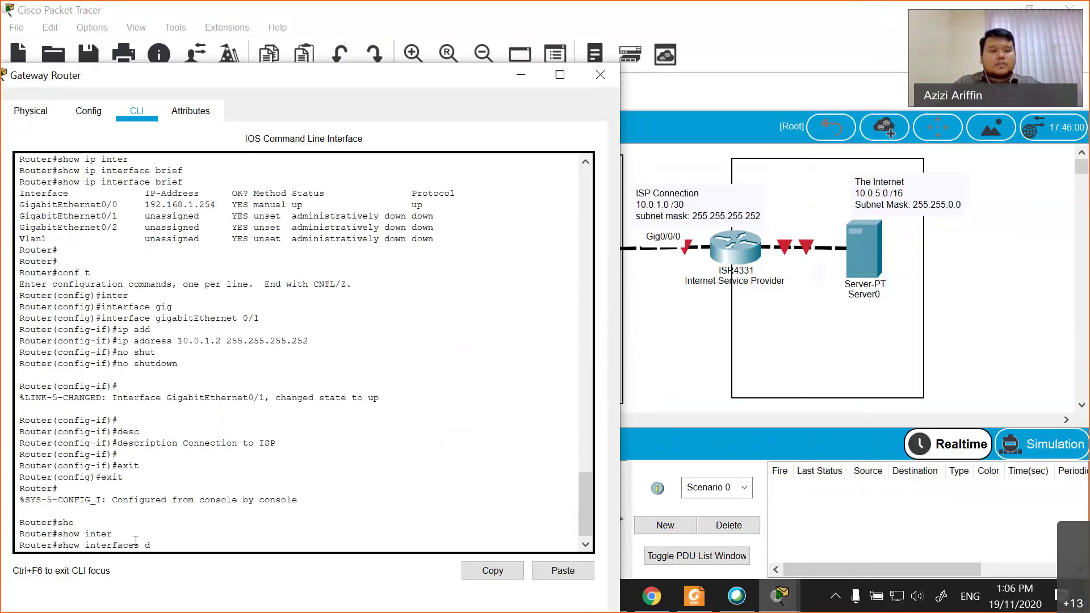
pyautogui.press('Tab')
pyautogui.press('BackSpace')
pyautogui.press('BackSpace')
pyautogui.press('BackSpace')
pyautogui.press('BackSpace')
pyautogui.press('Return')
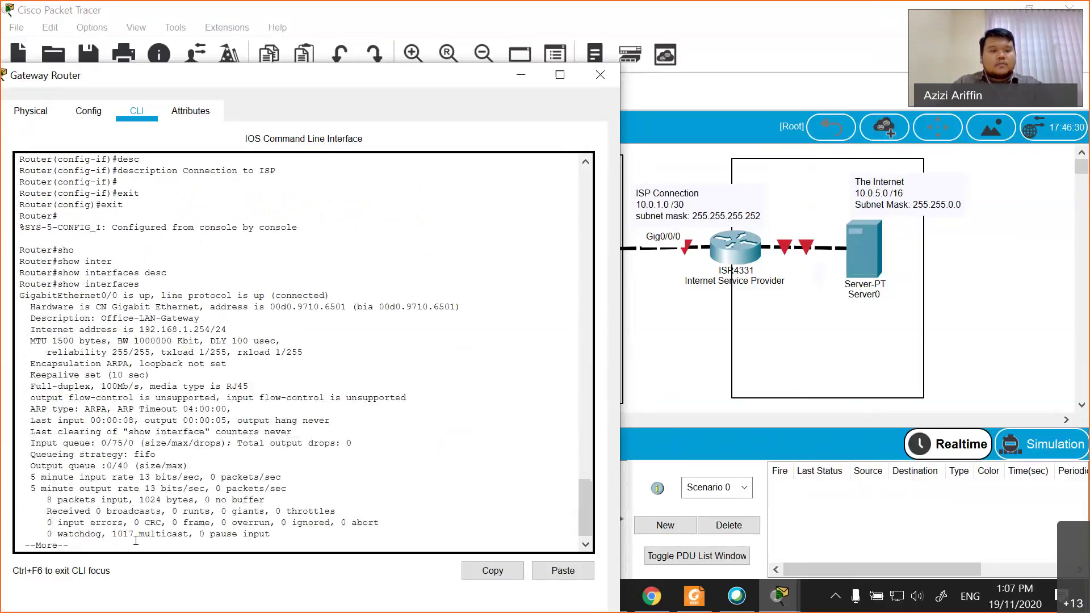
pyautogui.press('space')
# - Check the show interfaces options with ? and rerun show interfaces for every interface
pyautogui.press('Up')
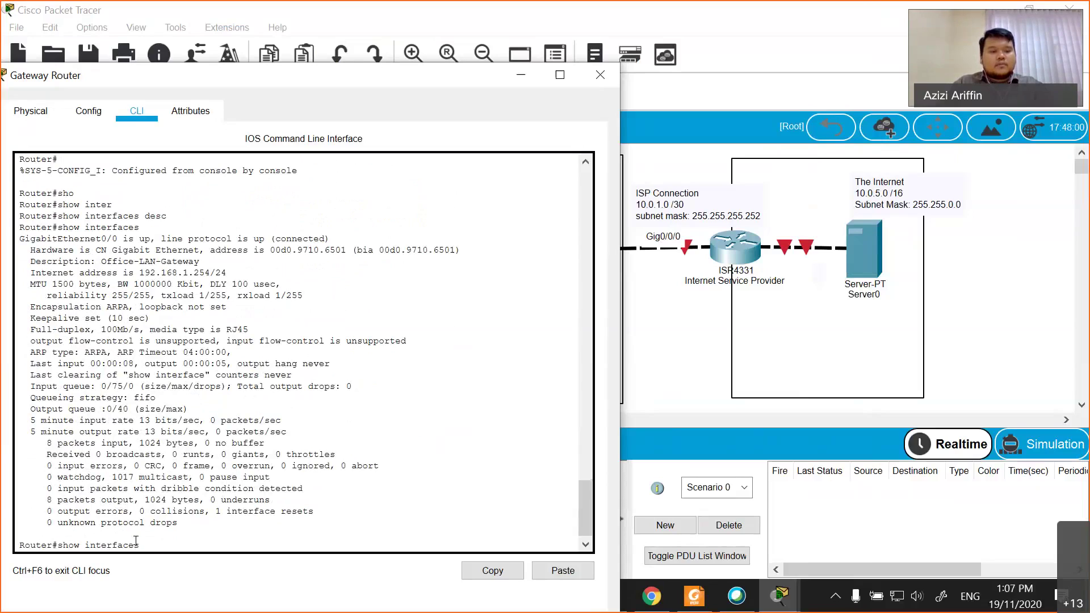
pyautogui.write('?')
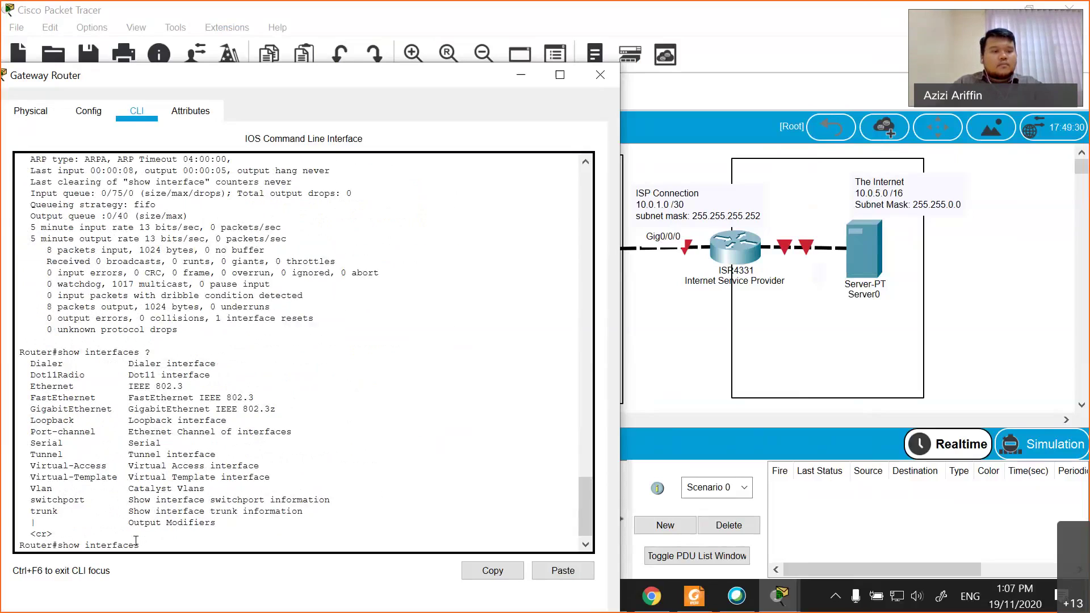
pyautogui.press('BackSpace')
pyautogui.press('BackSpace')
pyautogui.press('BackSpace')
pyautogui.press('BackSpace')
pyautogui.press('BackSpace')
pyautogui.press('BackSpace')
pyautogui.press('BackSpace')
pyautogui.press('BackSpace')
pyautogui.press('BackSpace')
pyautogui.press('BackSpace')
pyautogui.press('BackSpace')
pyautogui.press('BackSpace')
pyautogui.press('BackSpace')
pyautogui.press('BackSpace')
pyautogui.press('BackSpace')
pyautogui.write('sho')
pyautogui.press('Tab')
pyautogui.write('i')
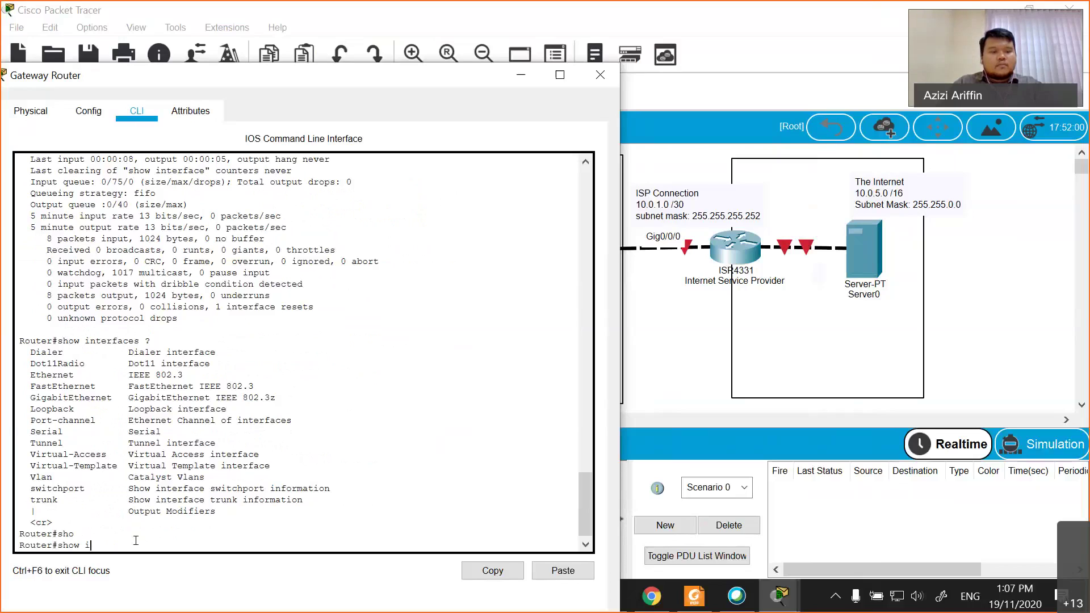
pyautogui.write('nter')
pyautogui.press('Tab')
pyautogui.write('desc')
pyautogui.press('Tab')
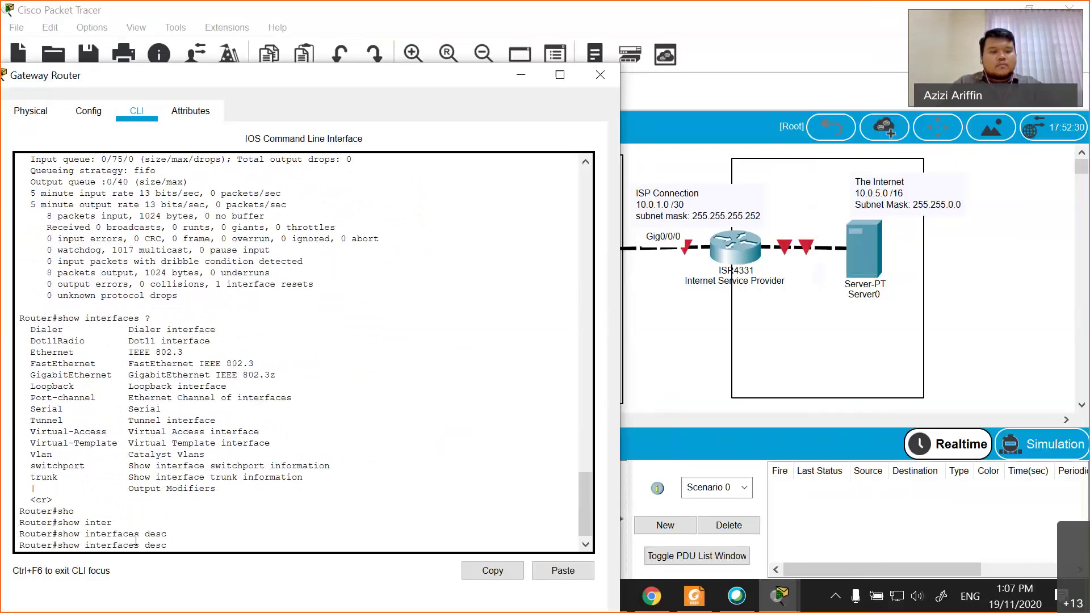
pyautogui.press('BackSpace')
pyautogui.press('BackSpace')
pyautogui.press('BackSpace')
pyautogui.press('BackSpace')
pyautogui.press('Return')
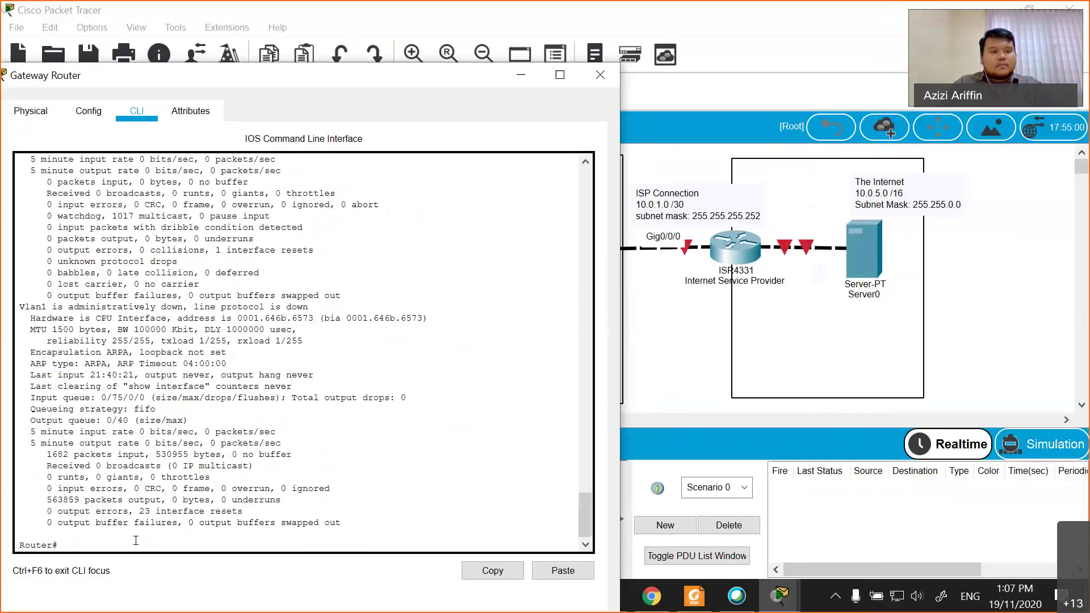
# - Show the running config and highlight GigabitEthernet0/1's 10.0.1.2 address and 'Connection to ISP' description
pyautogui.write('sh run')
pyautogui.press('Return')
pyautogui.press('Return')
pyautogui.press('Return')
pyautogui.press('Return')
pyautogui.press('Return')
pyautogui.press('Return')
pyautogui.press('Return')
pyautogui.press('Return')
pyautogui.press('Return')
pyautogui.press('Return')
pyautogui.press('Return')
pyautogui.press('Return')
pyautogui.press('Return')
pyautogui.press('Return')
pyautogui.press('Return')
pyautogui.press('Return')
pyautogui.press('Return')
pyautogui.press('Return')
pyautogui.press('Return')
pyautogui.press('Return')
pyautogui.press('Return')
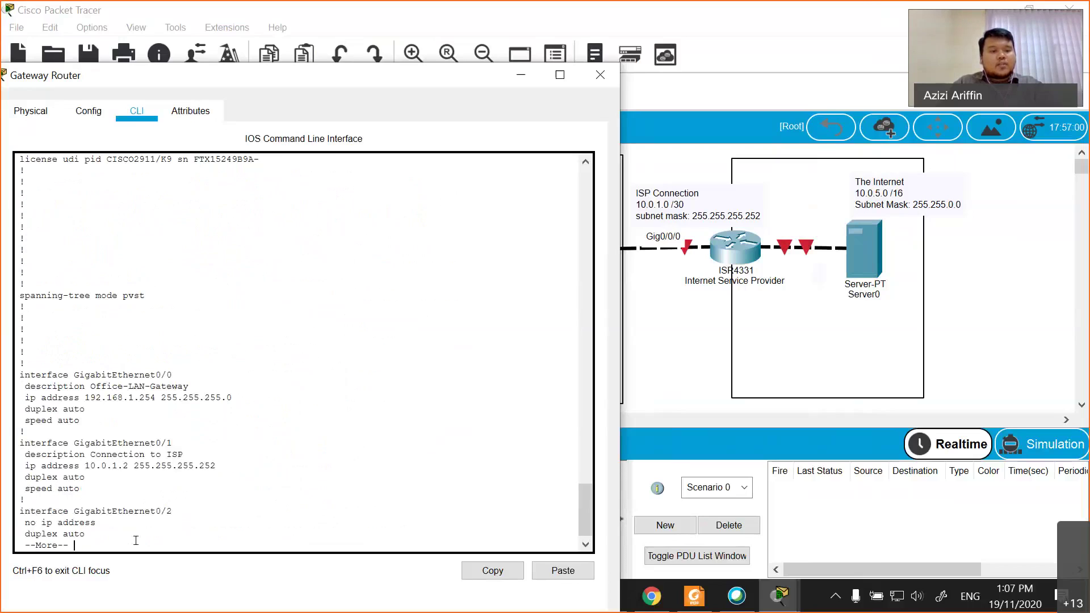
pyautogui.press('Return')
pyautogui.press('Return')
pyautogui.press('Return')
pyautogui.press('Return')
pyautogui.press('Return')
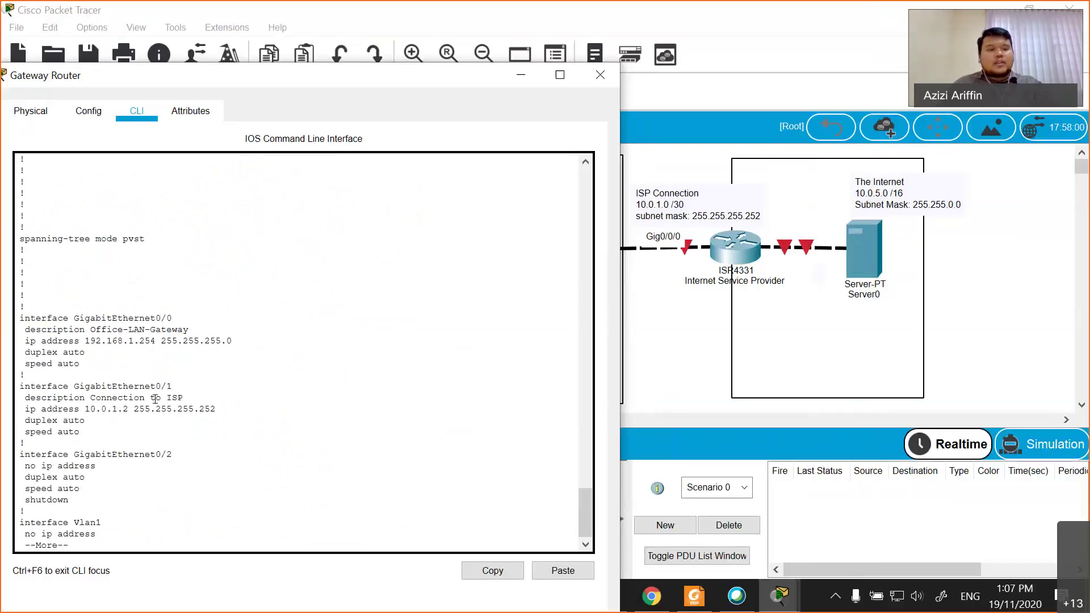
pyautogui.moveTo(149, 336); pyautogui.dragTo(90, 329)
pyautogui.click(80, 330)
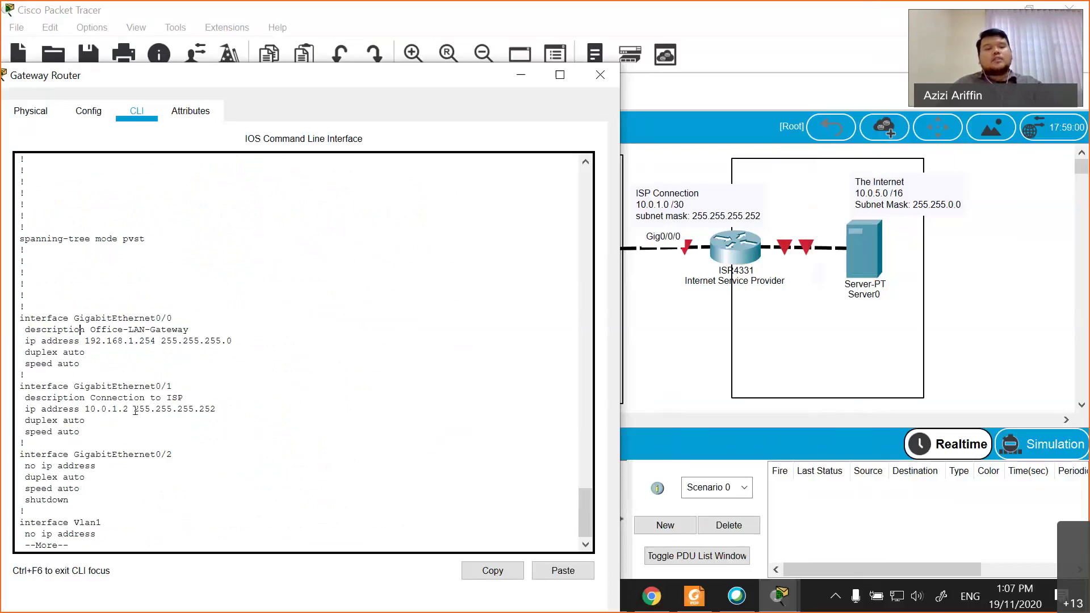
pyautogui.moveTo(28, 398); pyautogui.dragTo(101, 408)
pyautogui.click(102, 409)
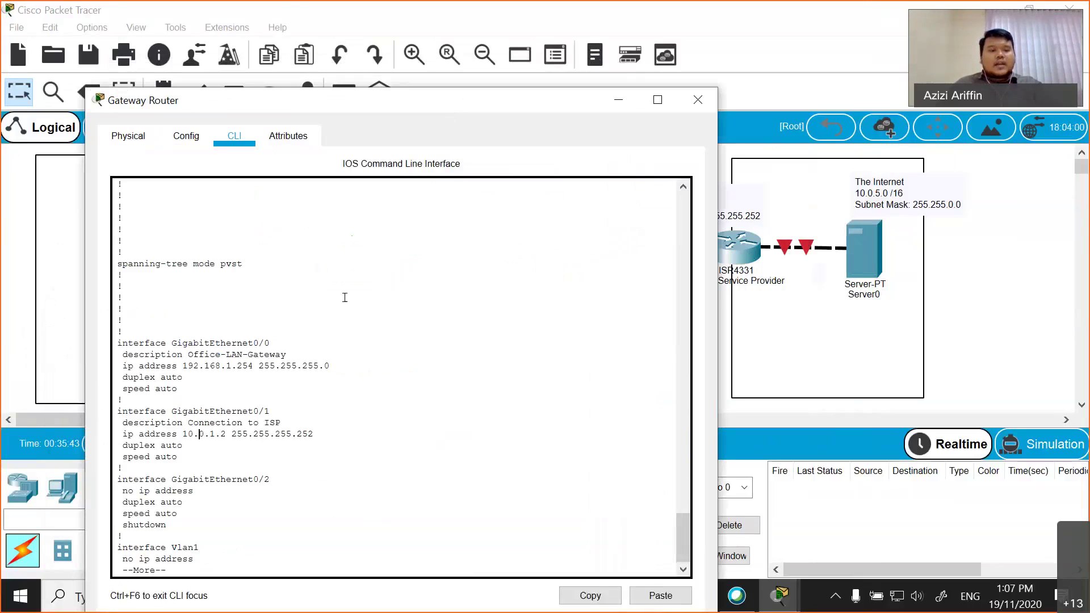
# - End the running-config output and enter global configuration mode with conf t
pyautogui.press('q')
pyautogui.press('Return')
pyautogui.press('Return')
pyautogui.press('Return')
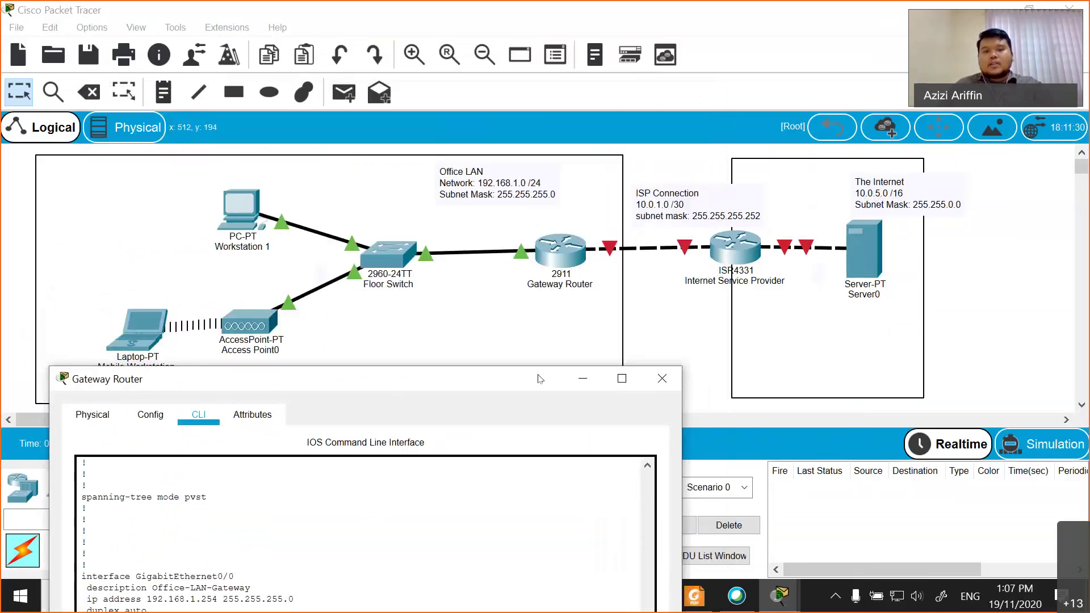
pyautogui.moveTo(540, 379); pyautogui.dragTo(513, 119)
pyautogui.click(150, 579)
pyautogui.write('conf t')
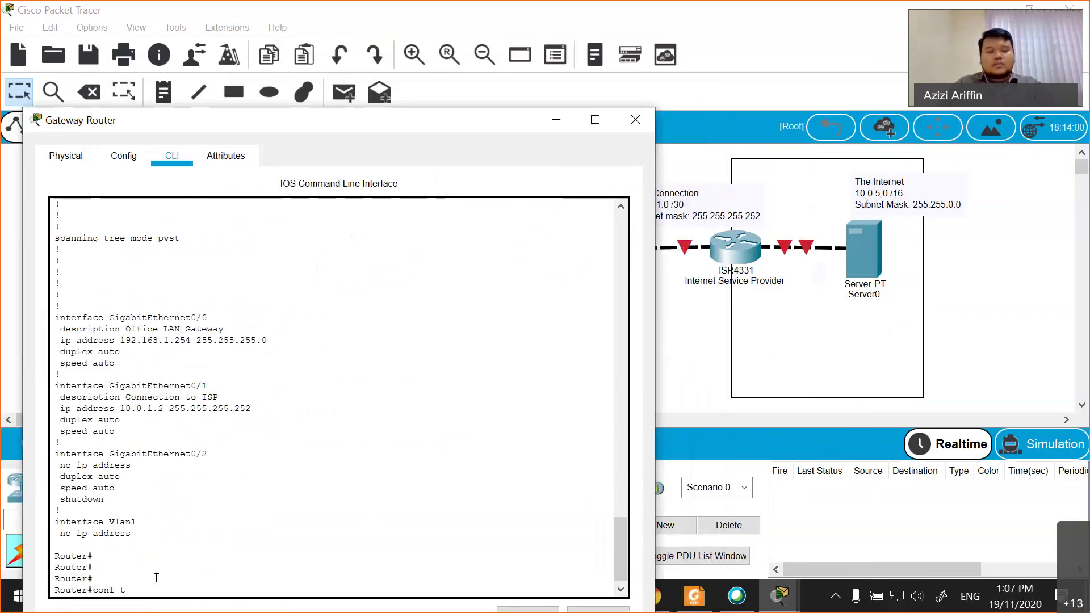
pyautogui.press('Return')
# - Enter ip route 10.0.5.0 255.255.0.0 10.0.1.1, which the router rejects, then recall it
pyautogui.write('ip route')
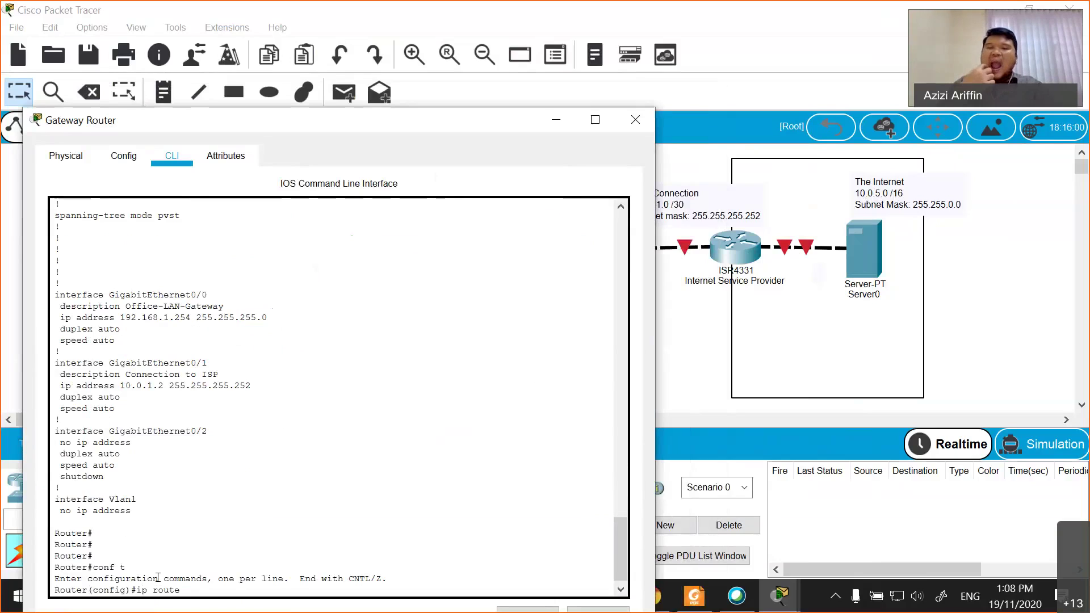
pyautogui.write(' 10.0.5')
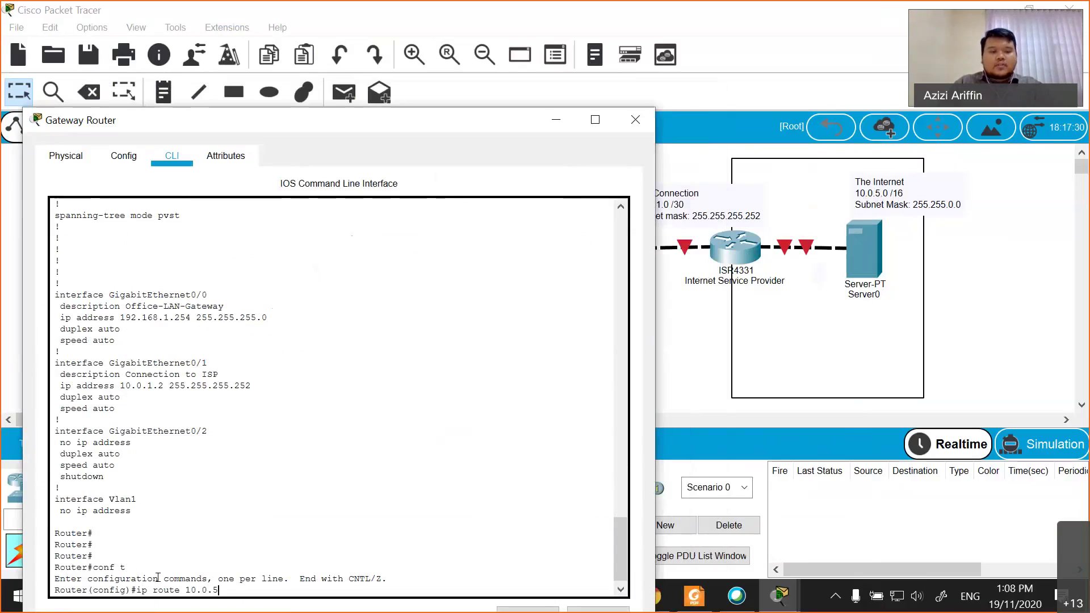
pyautogui.write('.0')
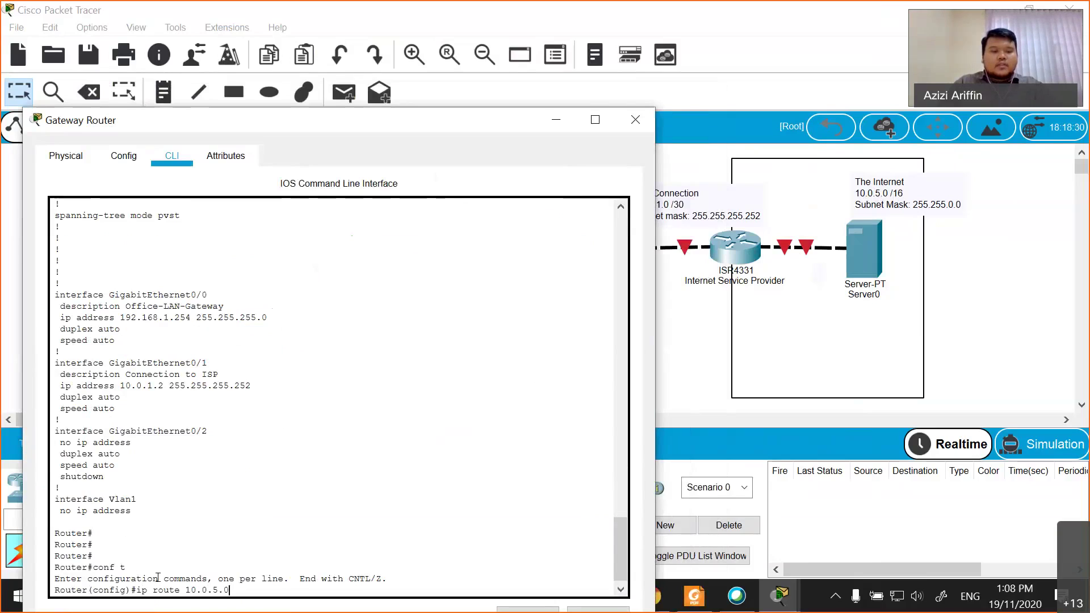
pyautogui.write(' 2')
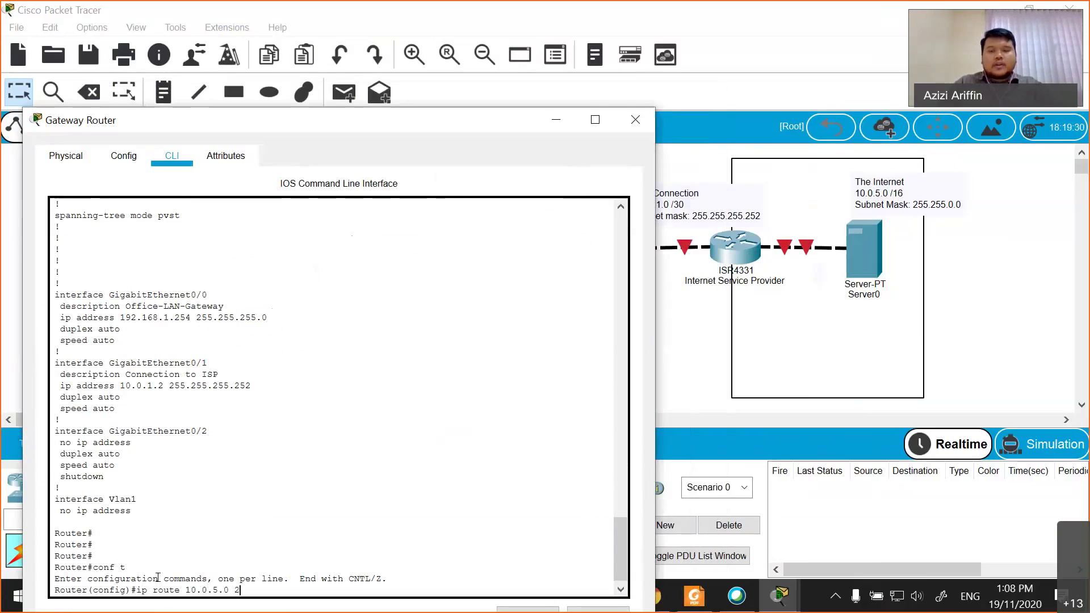
pyautogui.write('55.255.0.0')
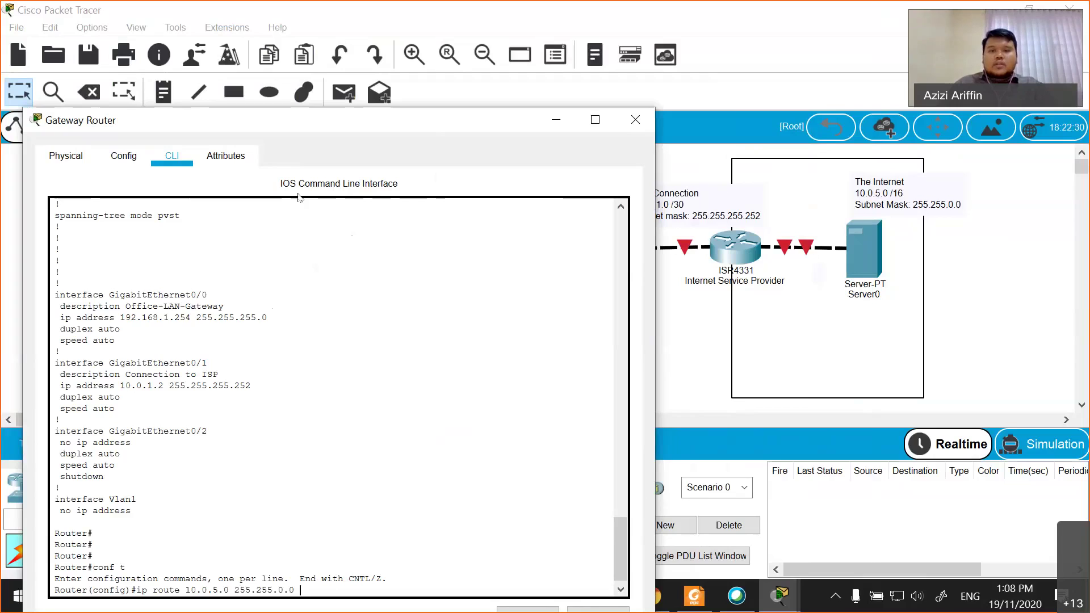
pyautogui.moveTo(330, 118); pyautogui.dragTo(222, 106)
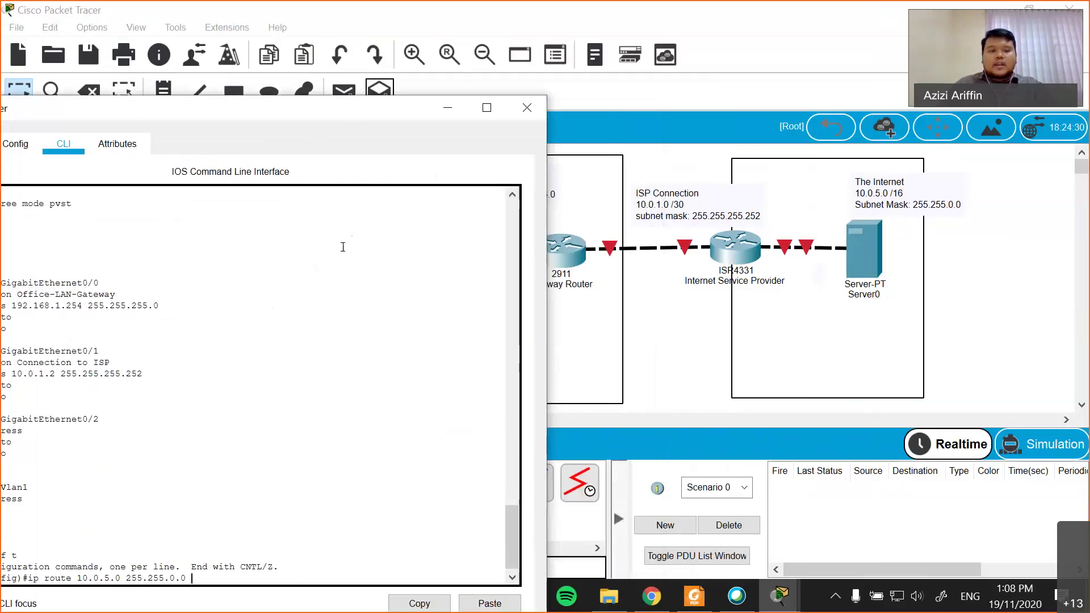
pyautogui.moveTo(349, 116); pyautogui.dragTo(410, 73)
pyautogui.moveTo(307, 138); pyautogui.dragTo(299, 154)
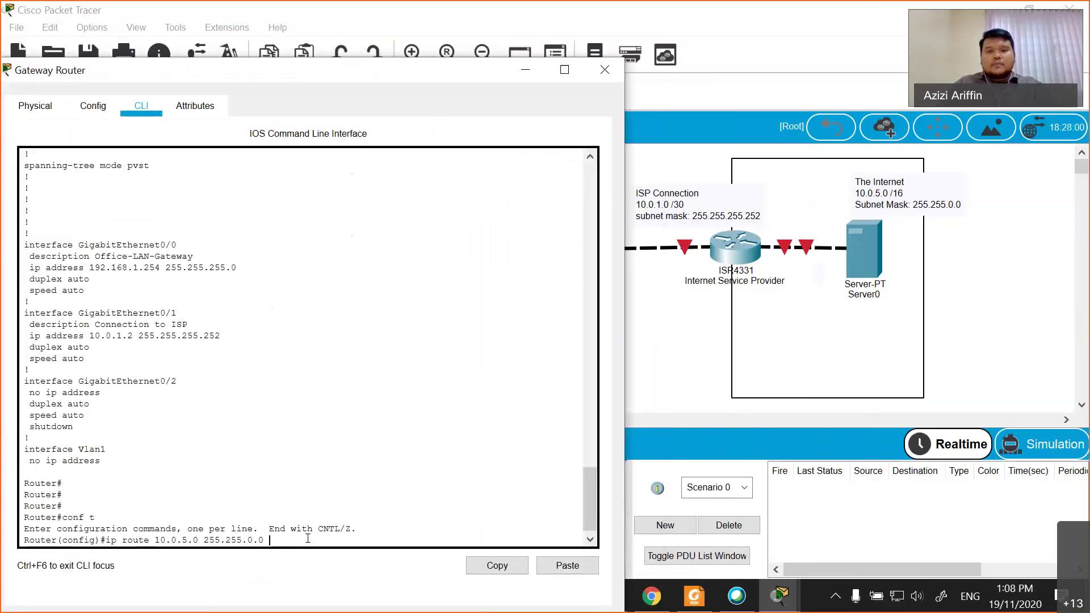
pyautogui.write('10.0.1.1')
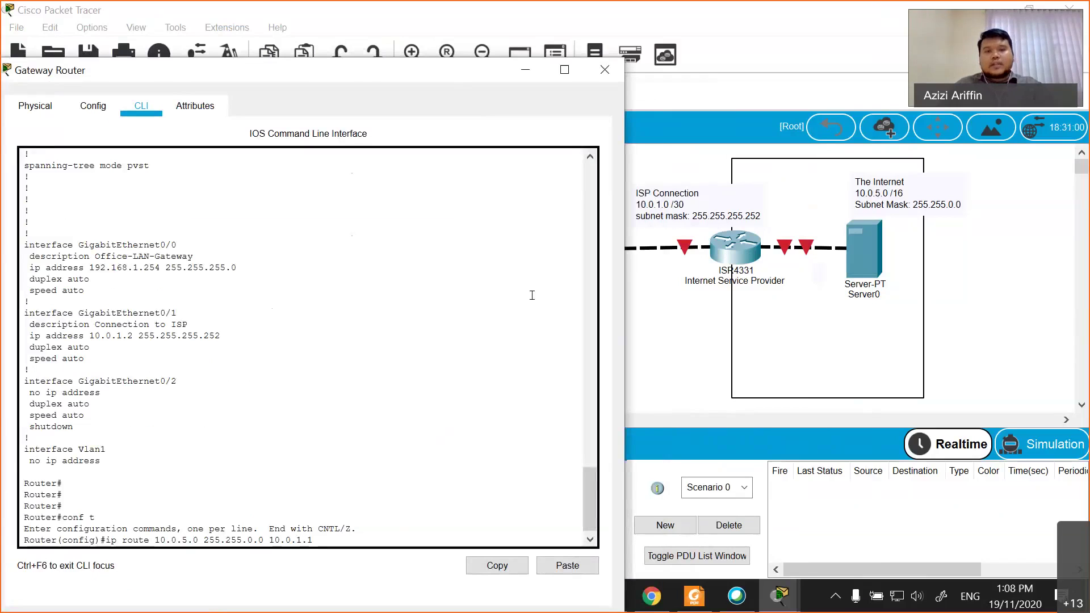
pyautogui.moveTo(409, 75); pyautogui.dragTo(436, 72)
pyautogui.press('Return')
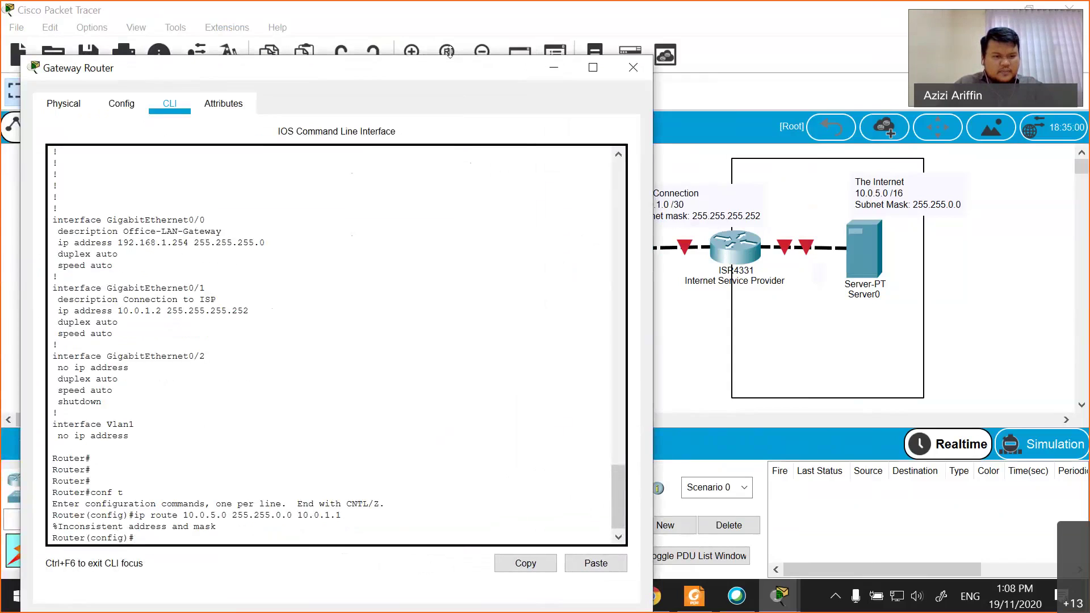
pyautogui.press('Up')
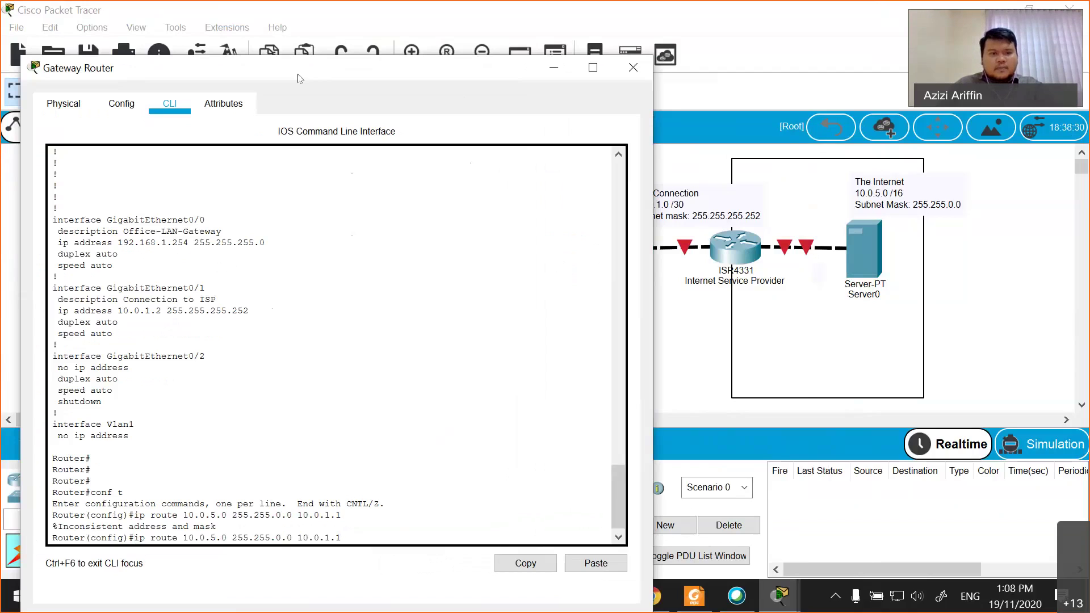
pyautogui.moveTo(299, 77); pyautogui.dragTo(231, 61)
# - Close the Gateway Router window and open the ISP4331 CLI in privileged configuration mode
pyautogui.click(565, 50)
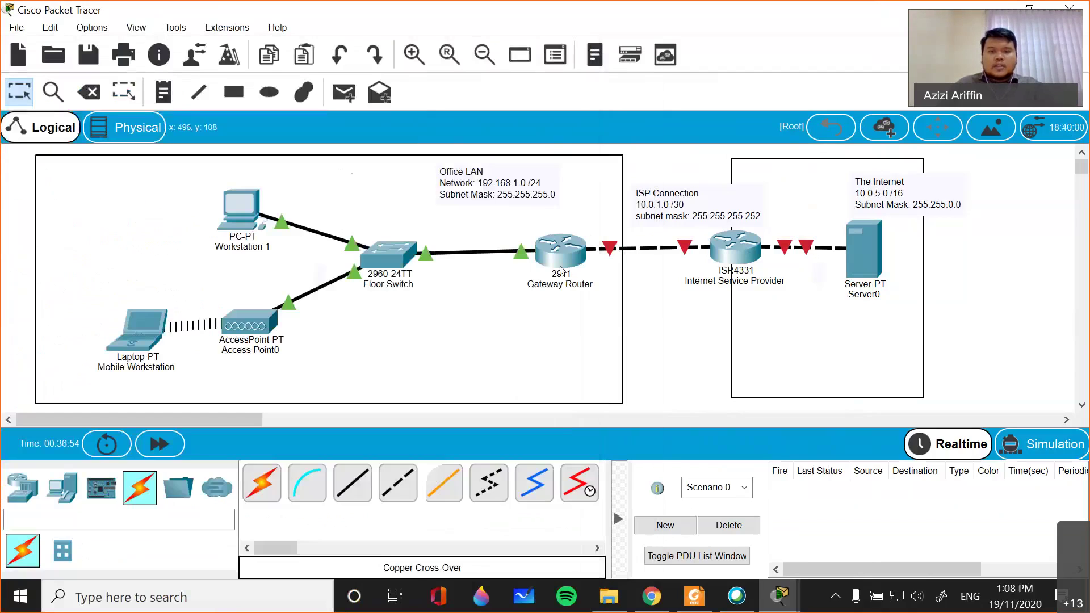
pyautogui.click(737, 250)
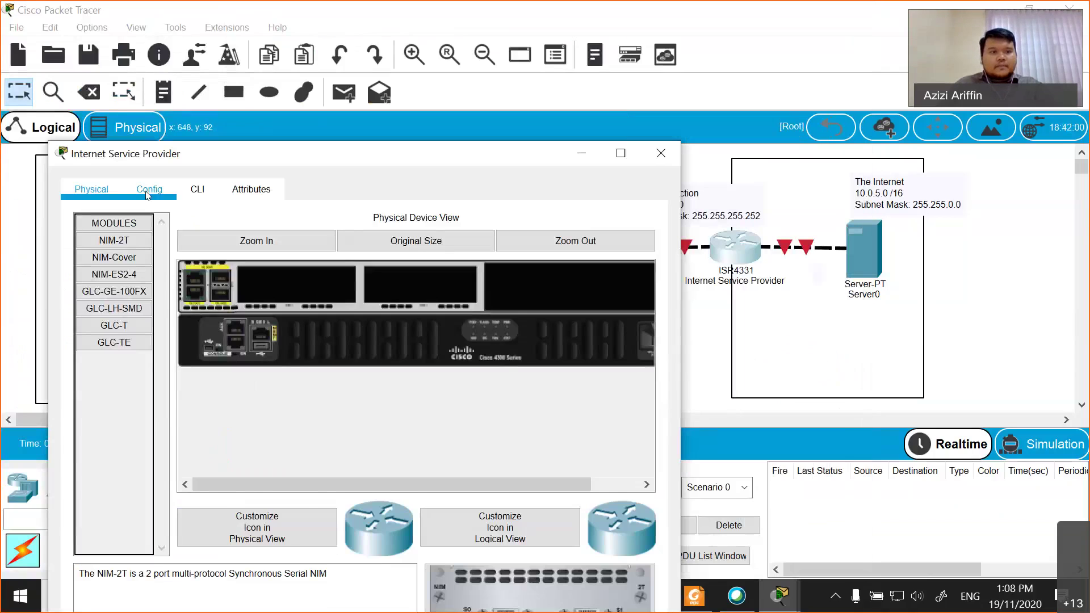
pyautogui.click(148, 192)
pyautogui.click(198, 190)
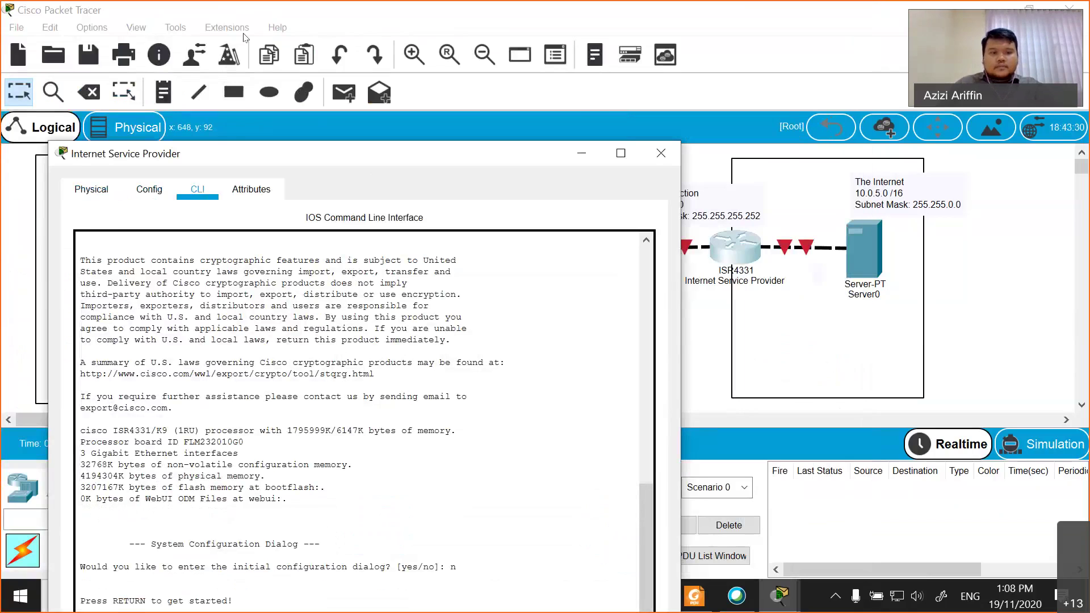
pyautogui.moveTo(334, 154); pyautogui.dragTo(260, 35)
pyautogui.press('Return')
pyautogui.write('en')
pyautogui.press('Tab')
pyautogui.press('Return')
pyautogui.press('Return')
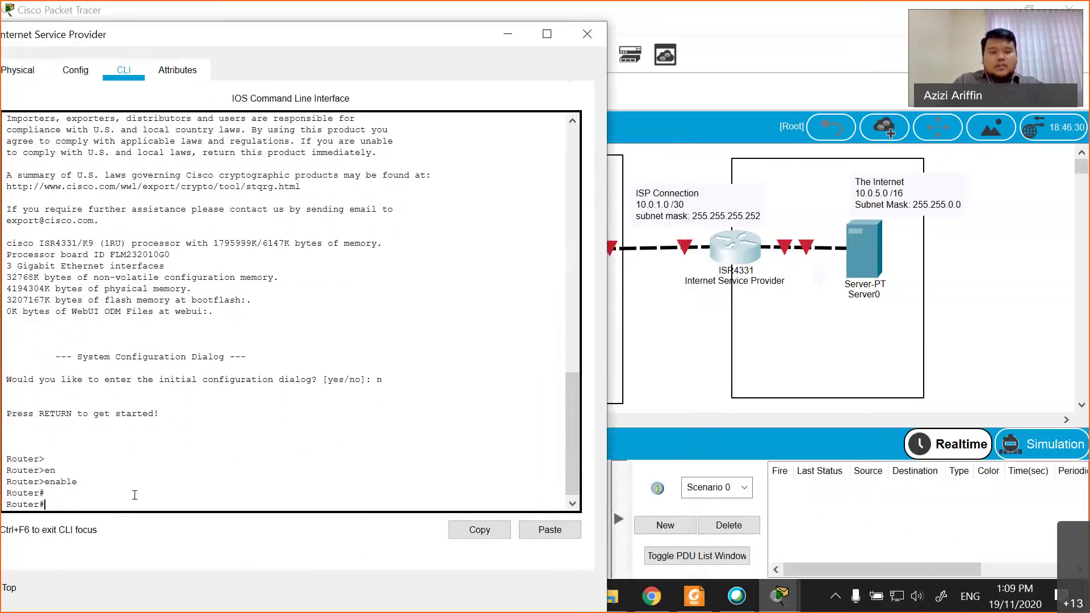
pyautogui.write('conf t')
pyautogui.press('Return')
# - Check the port names on the topology and select interface GigabitEthernet0/0/0 on ISP4331
pyautogui.write('interface')
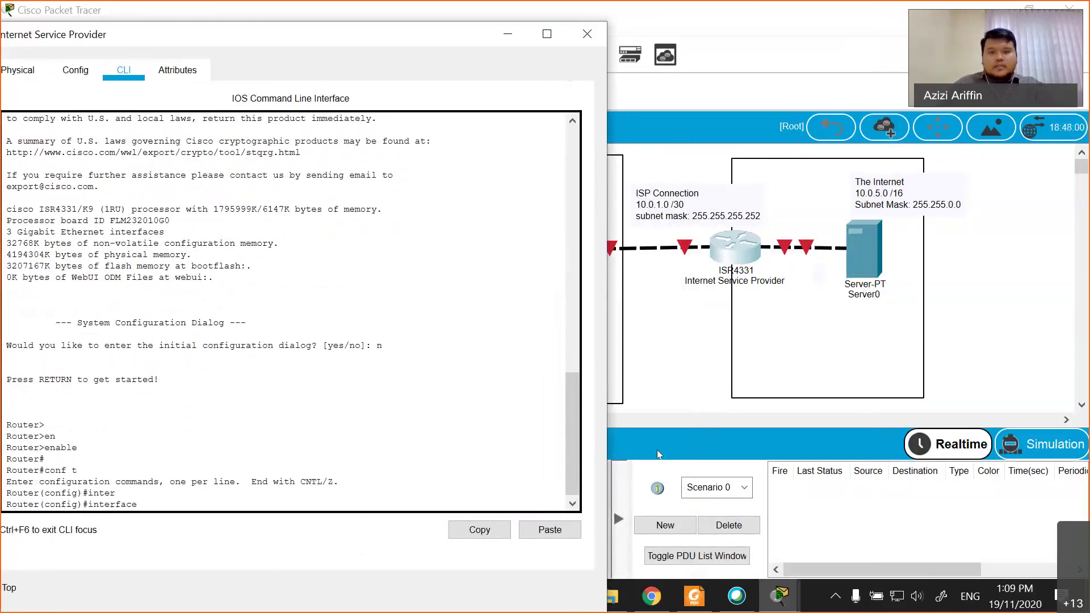
pyautogui.click(656, 449)
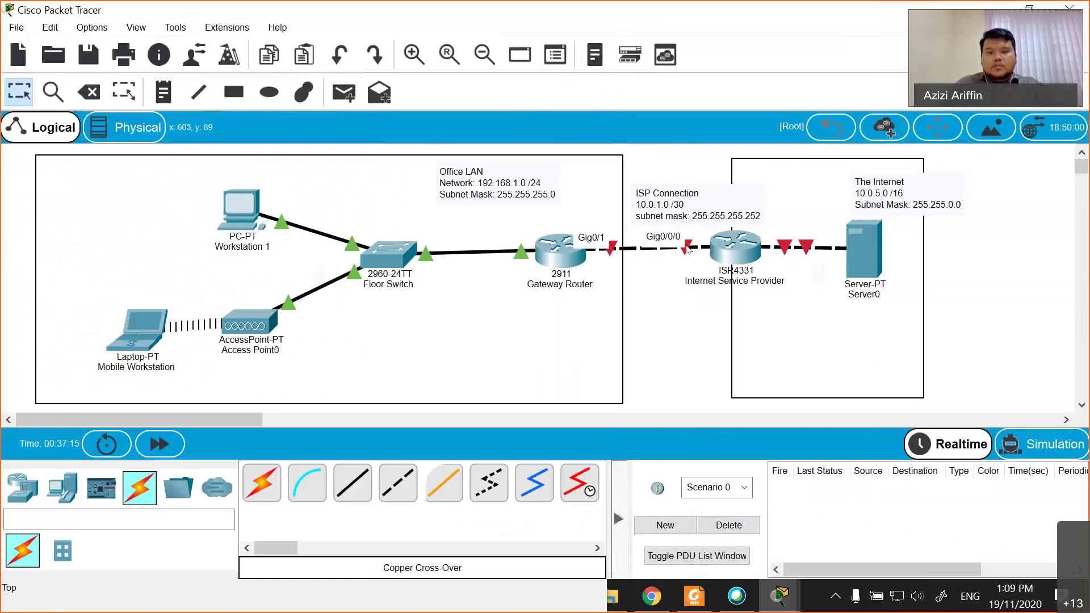
pyautogui.moveTo(781, 600)
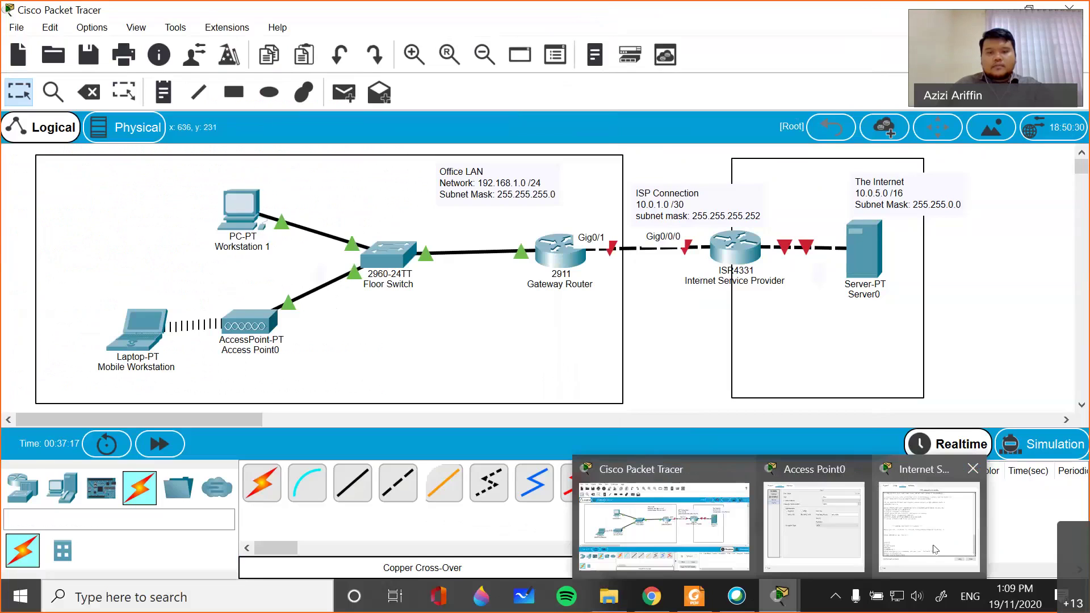
pyautogui.click(902, 493)
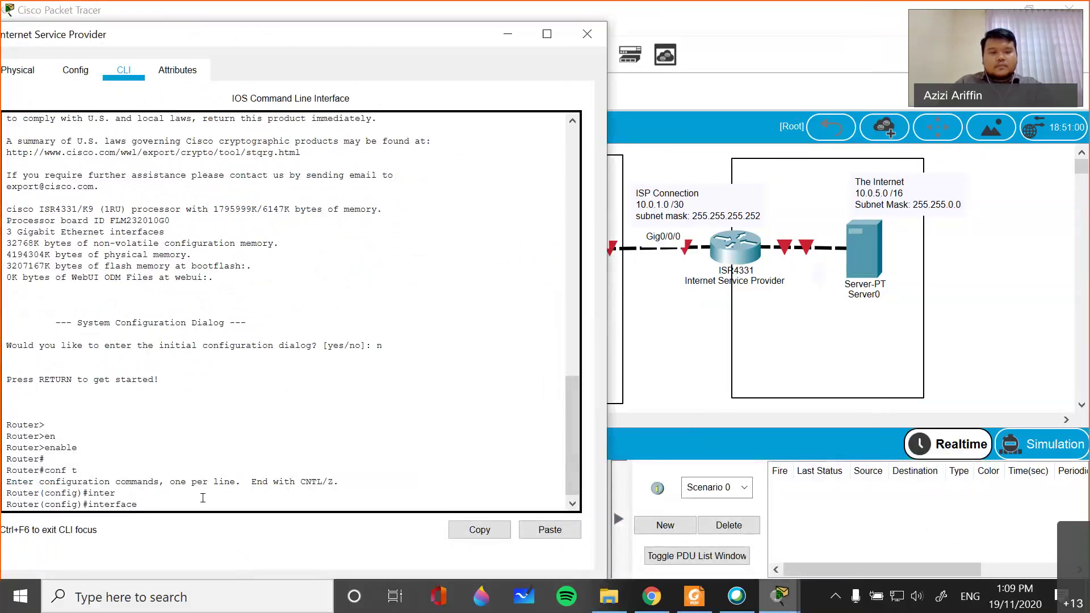
pyautogui.write('gi')
pyautogui.press('Tab')
pyautogui.write('0/0/0')
pyautogui.press('Return')
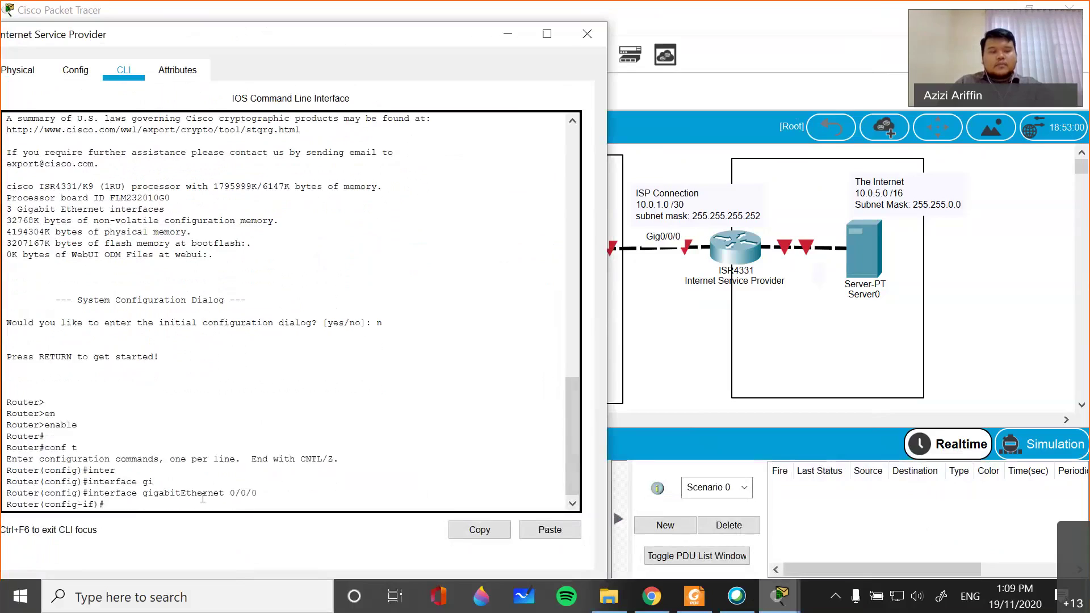
# - Give Gig0/0/0 the address 10.0.1.1 255.255.255.252, enable it with no shutdown, and exit
pyautogui.write('ip add')
pyautogui.press('Tab')
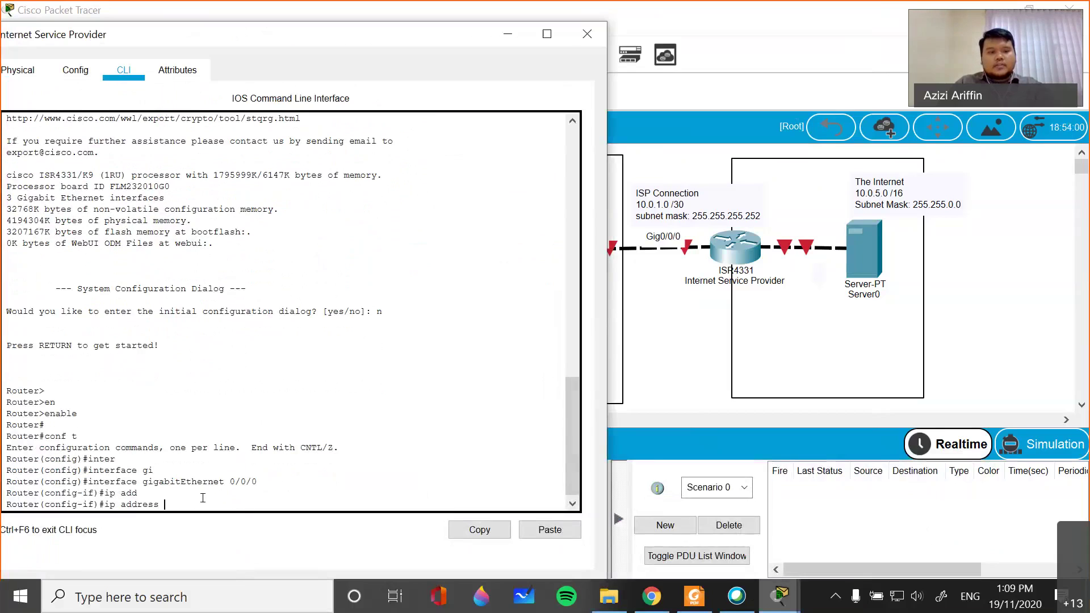
pyautogui.write('10.0.1.1')
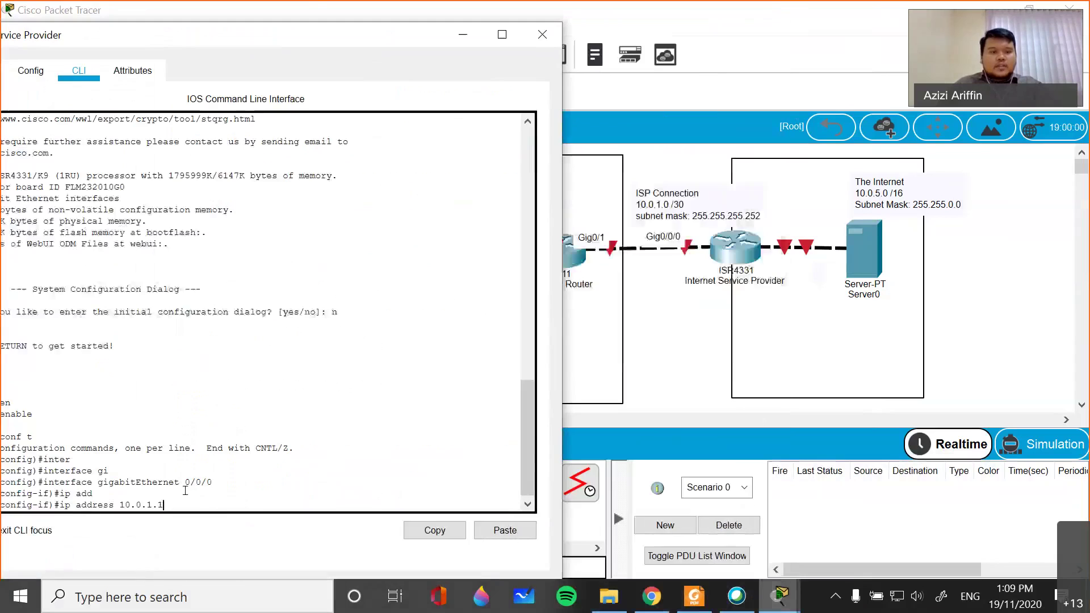
pyautogui.write('255.255.255.252')
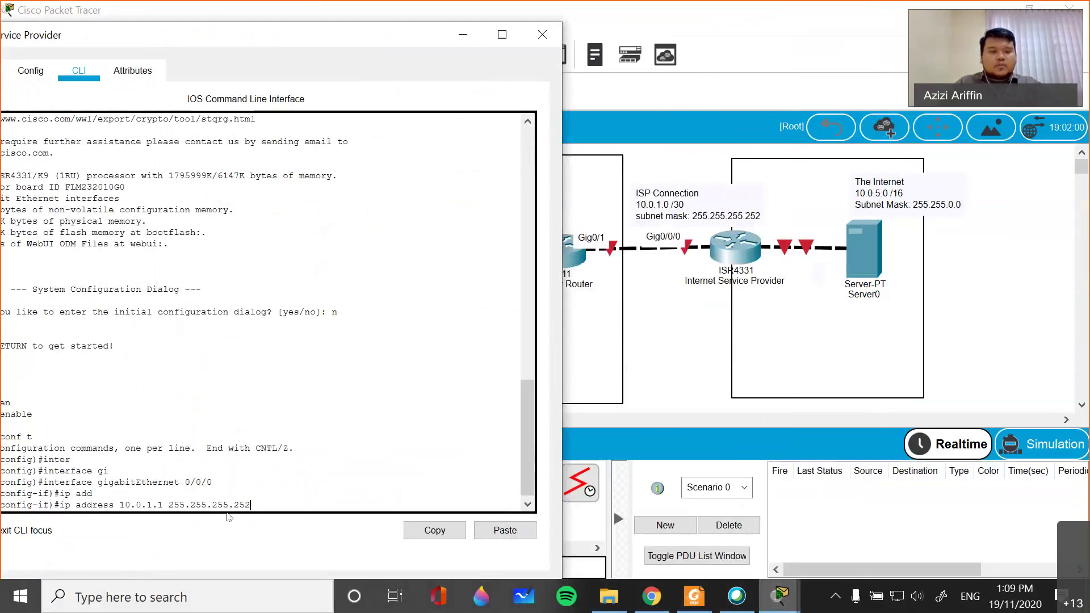
pyautogui.press('Return')
pyautogui.write('no shutdown')
pyautogui.press('Tab')
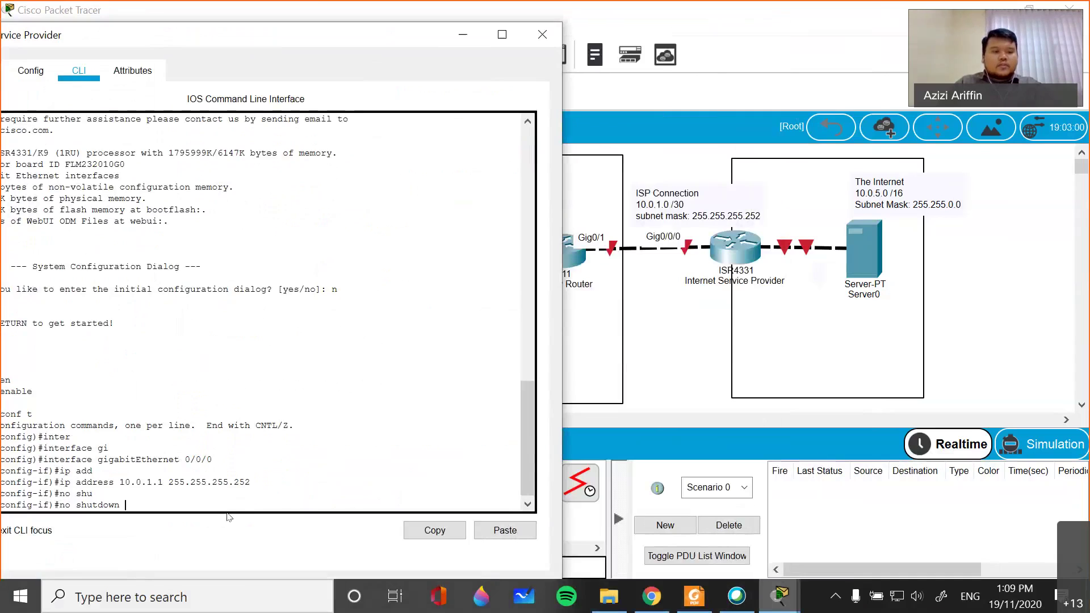
pyautogui.press('Return')
pyautogui.press('Return')
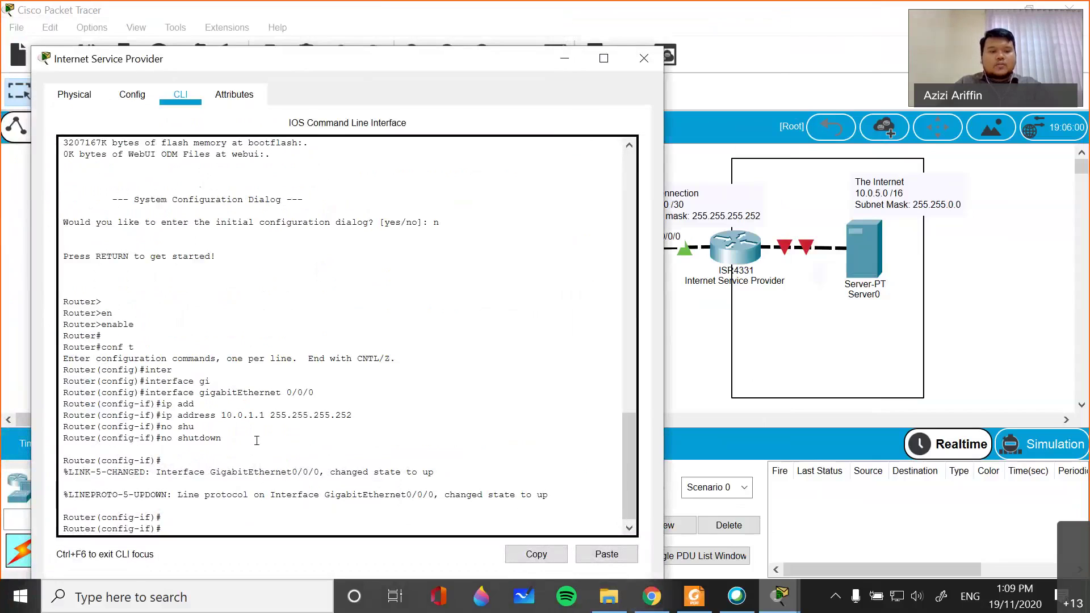
pyautogui.write('exit')
pyautogui.press('Return')
pyautogui.press('Return')
pyautogui.write('exit')
pyautogui.press('Return')
pyautogui.press('Return')
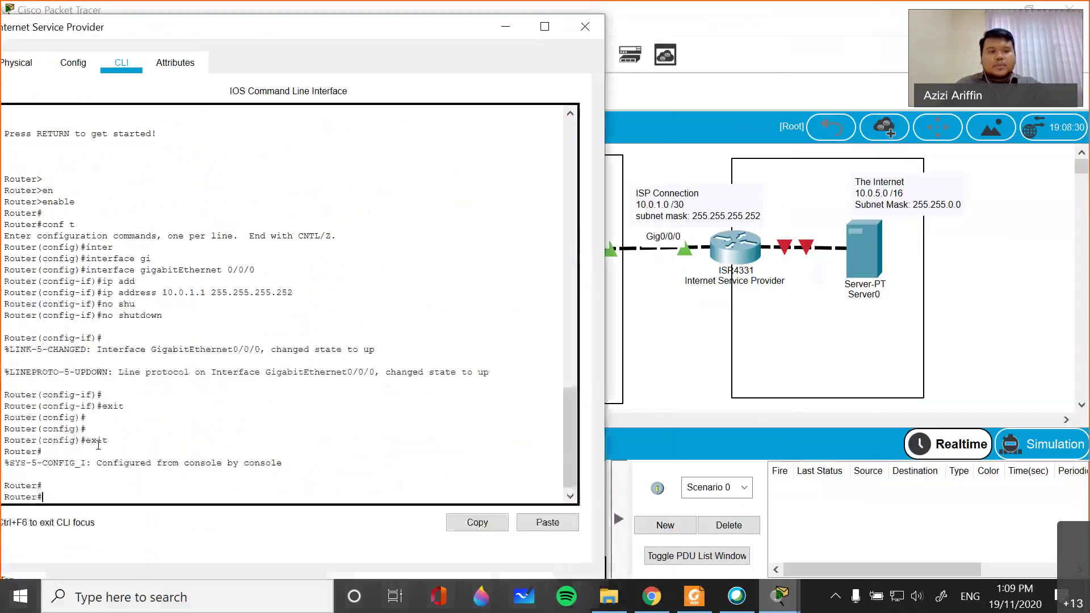
# - Ping the Gateway Router at 10.0.1.2 repeatedly until the replies succeed
pyautogui.write('ping 10')
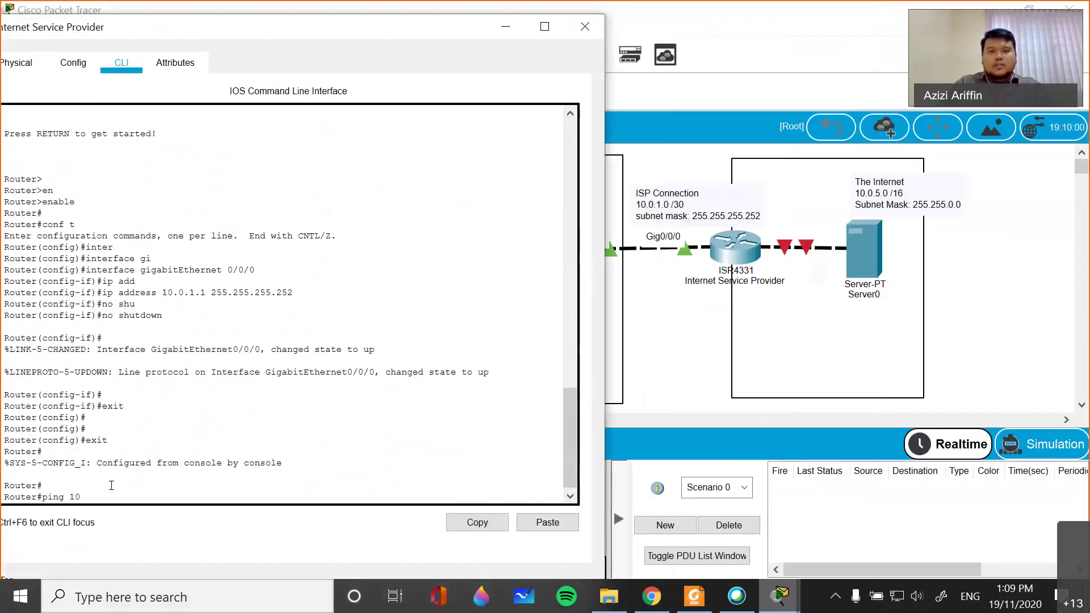
pyautogui.write('.0.1.1')
pyautogui.press('BackSpace')
pyautogui.write('2')
pyautogui.press('Return')
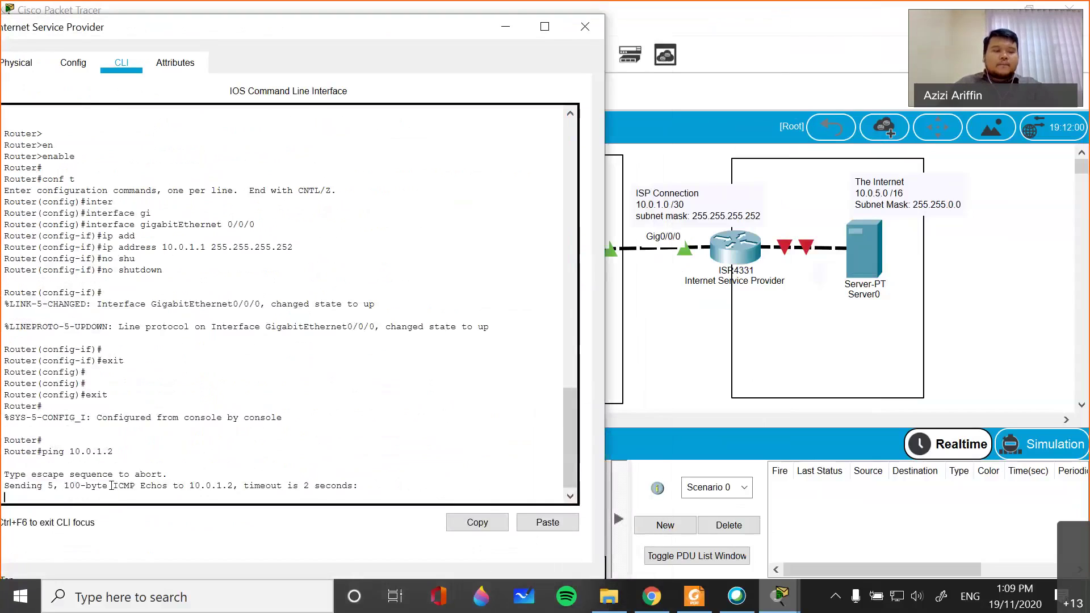
pyautogui.moveTo(280, 36); pyautogui.dragTo(328, 43)
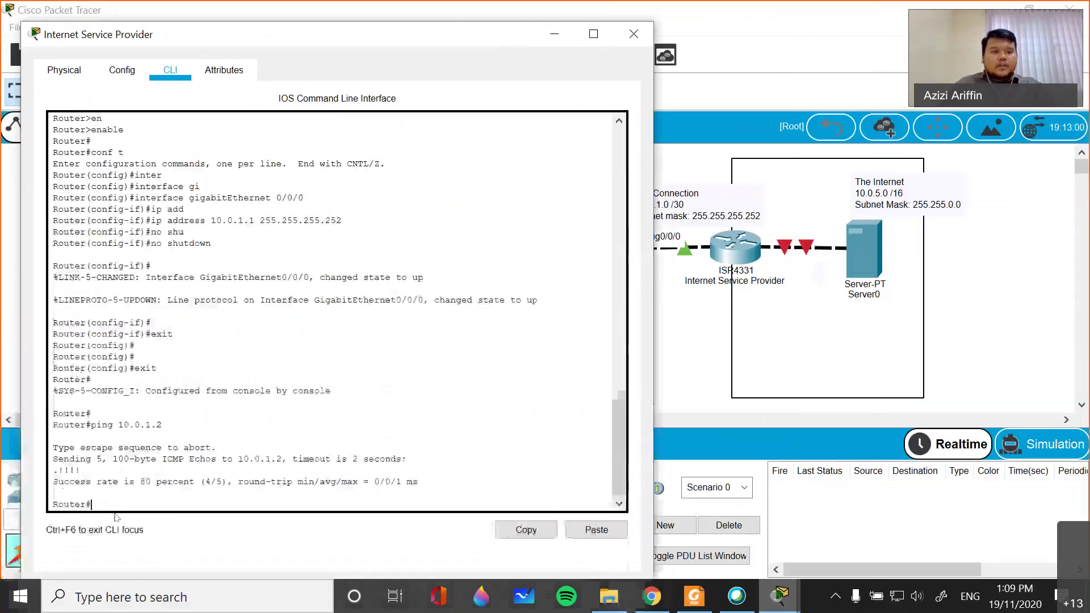
pyautogui.press('Up')
pyautogui.press('Return')
pyautogui.press('Up')
pyautogui.press('Return')
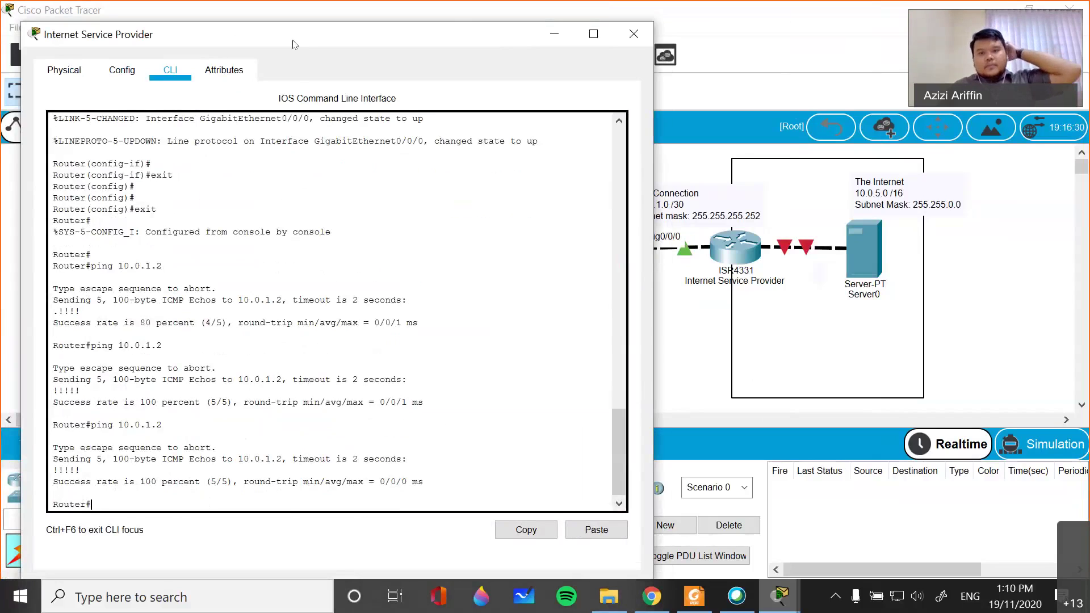
pyautogui.moveTo(292, 44); pyautogui.dragTo(282, 39)
pyautogui.press('Up')
pyautogui.press('Return')
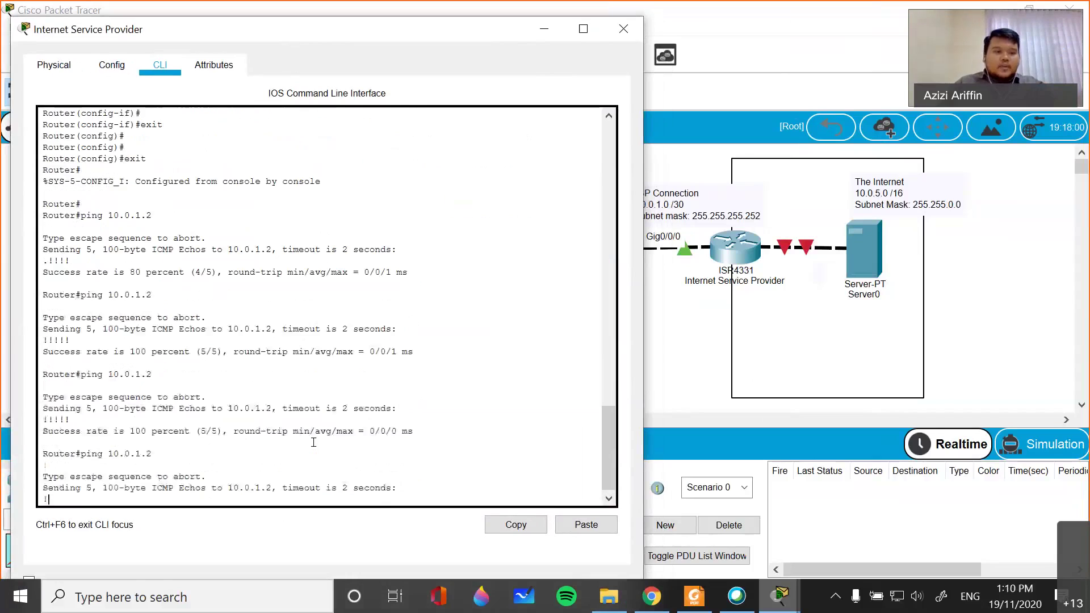
pyautogui.click(645, 167)
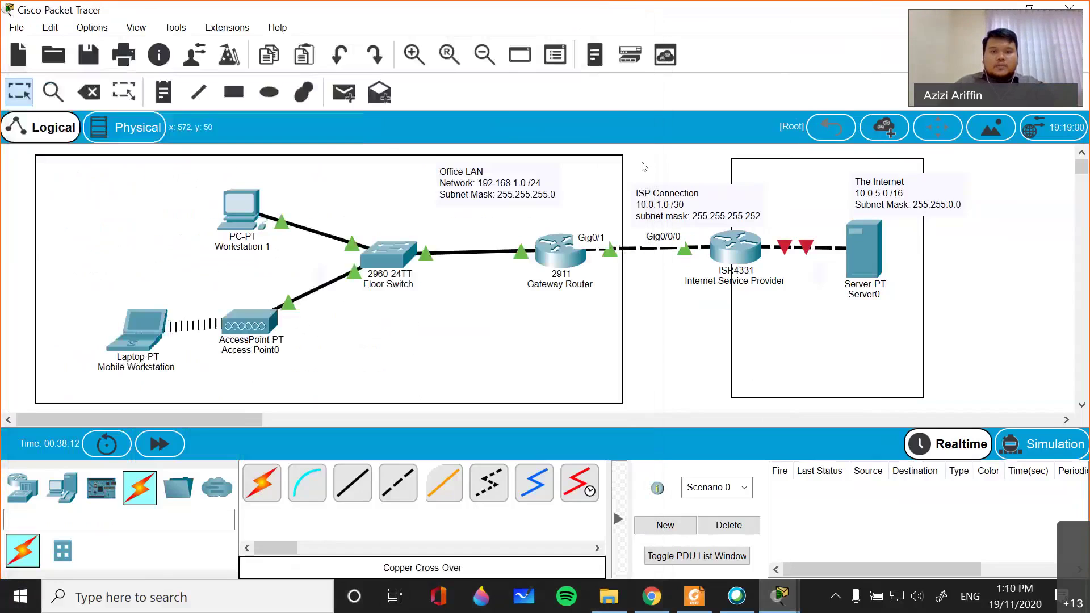
# - On the Gateway Router, enter static route 10.0.5.0 255.255.0.0 via 10.0.1.1, then edit and resubmit it
pyautogui.click(559, 249)
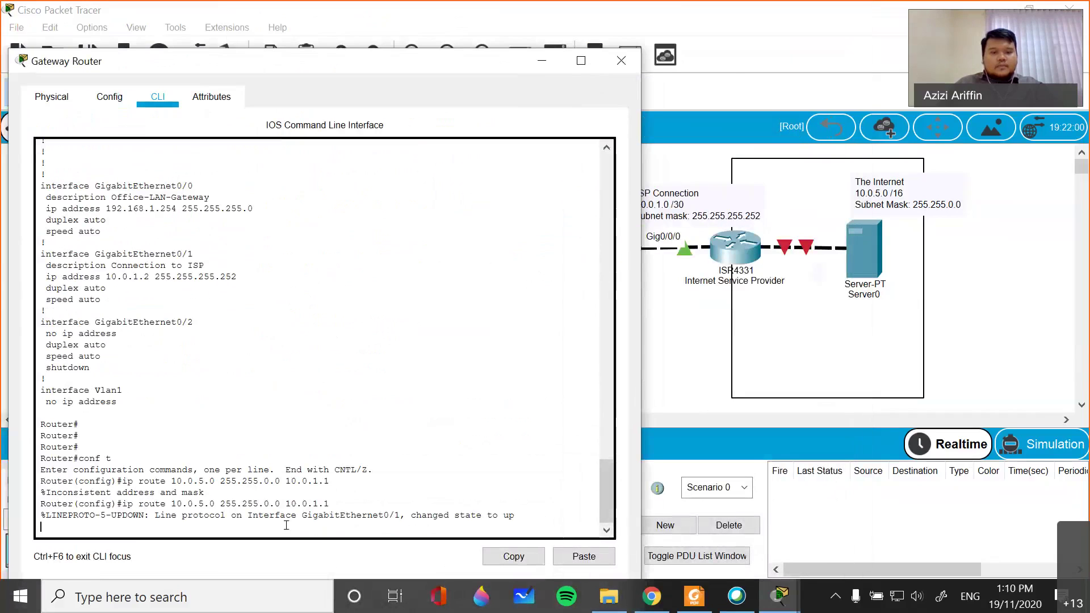
pyautogui.press('Return')
pyautogui.write('ip route 10.0.5.0 255.255.0.0 10.0.1.1')
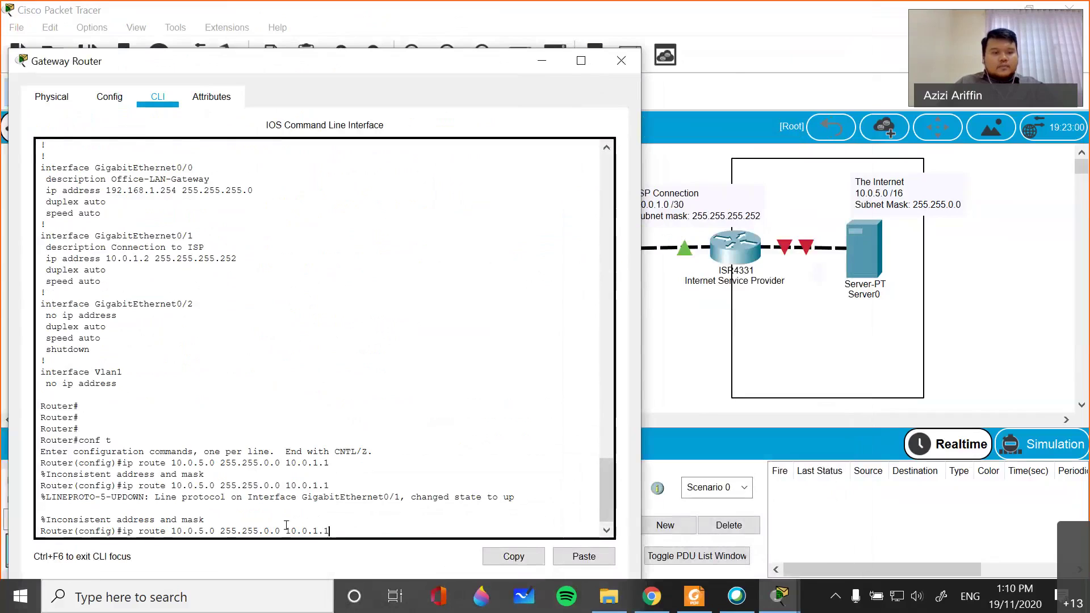
pyautogui.press('Return')
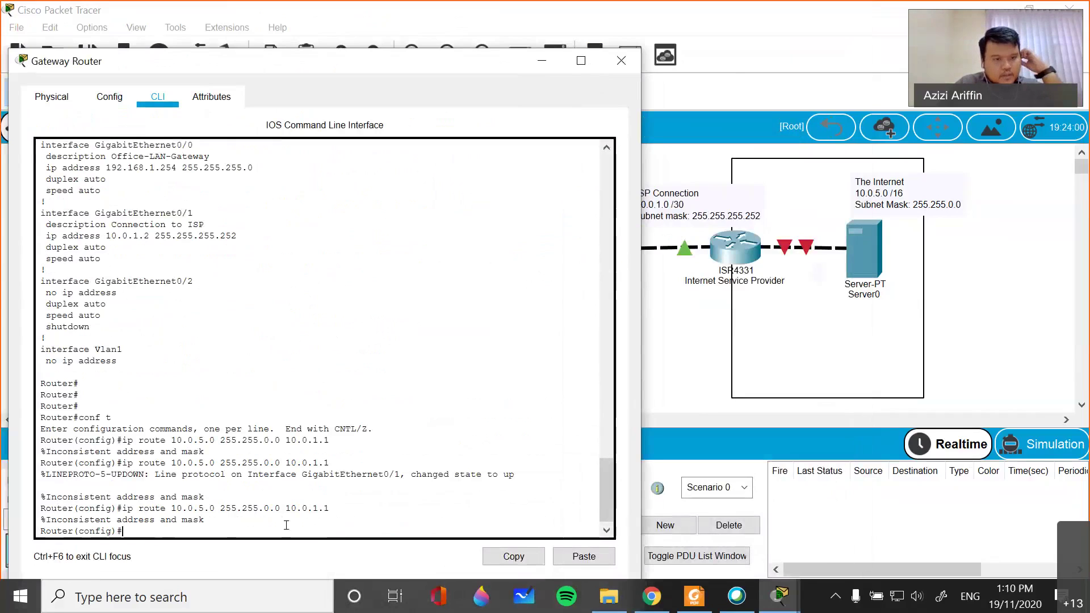
pyautogui.press('Up')
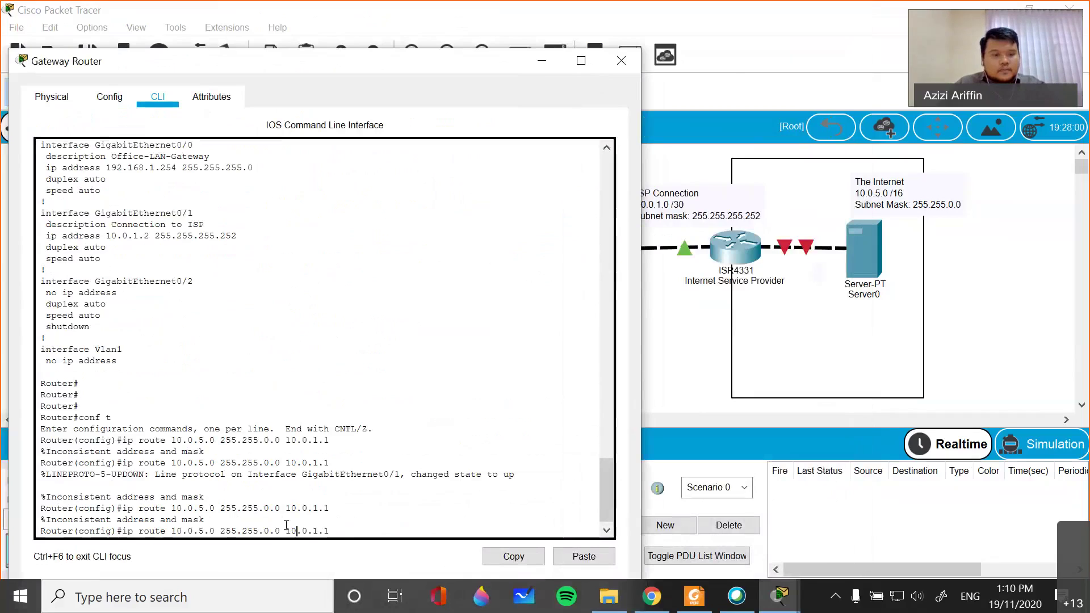
pyautogui.press('Left')
pyautogui.press('Left')
pyautogui.press('Left')
pyautogui.press('Left')
pyautogui.press('Left')
pyautogui.press('BackSpace')
pyautogui.press('BackSpace')
pyautogui.press('BackSpace')
pyautogui.press('BackSpace')
pyautogui.press('BackSpace')
pyautogui.press('BackSpace')
pyautogui.write('.0.')
pyautogui.write('5.0')
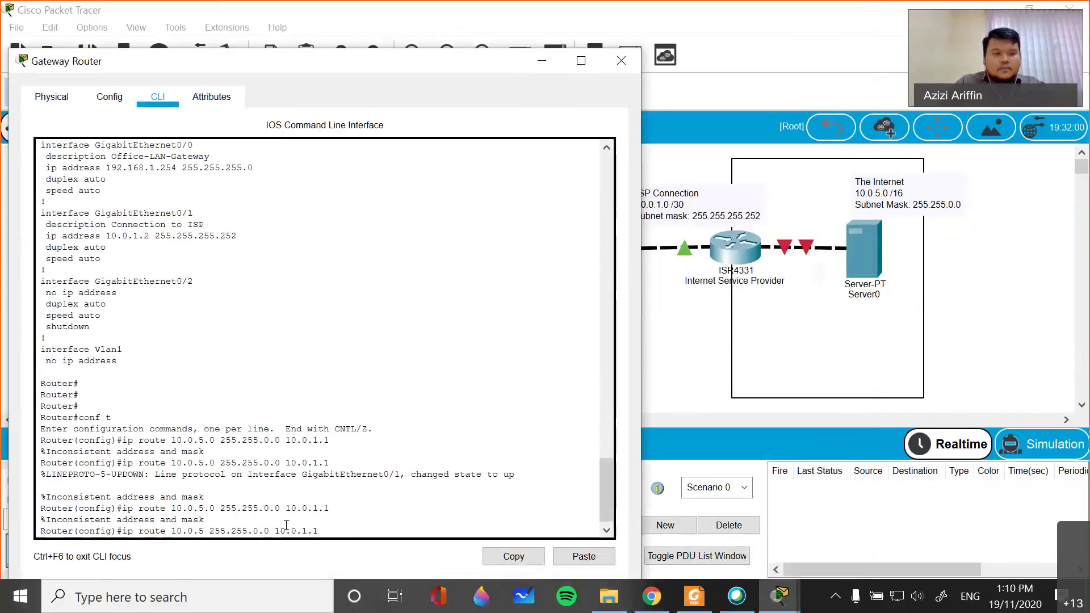
pyautogui.press('Return')
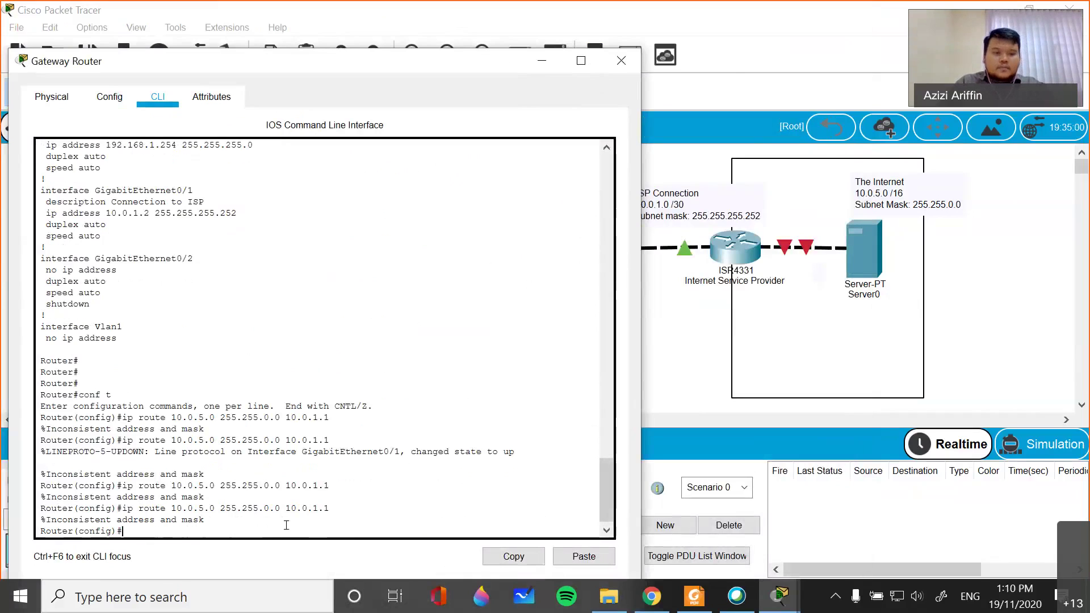
# - Add static route 192.168.5.0 255.255.255.0 via next hop 10.0.1.1
pyautogui.write('i')
pyautogui.write('p route ')
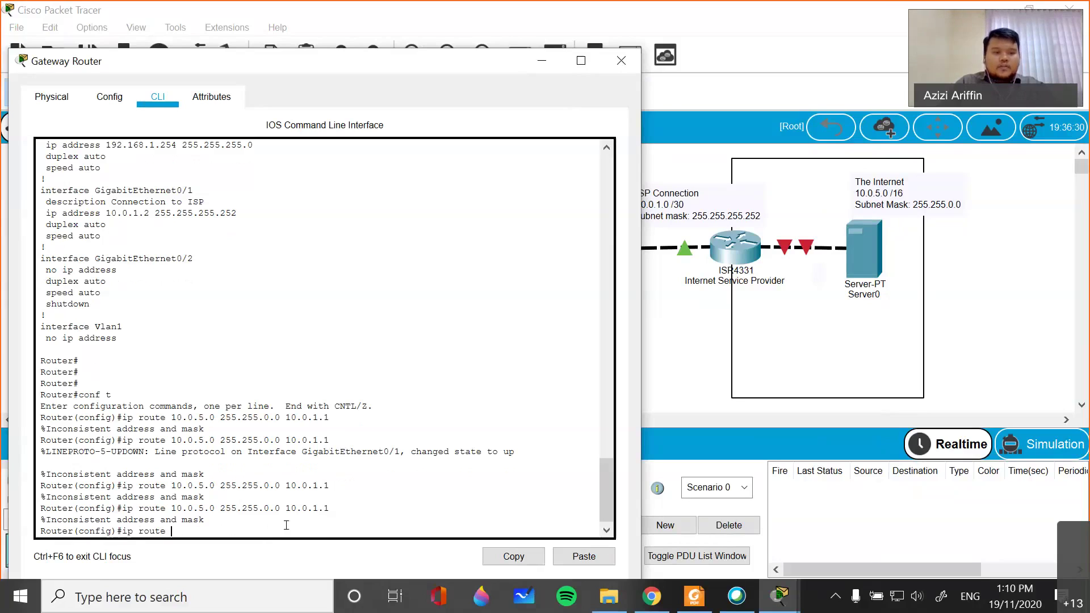
pyautogui.write('192.168')
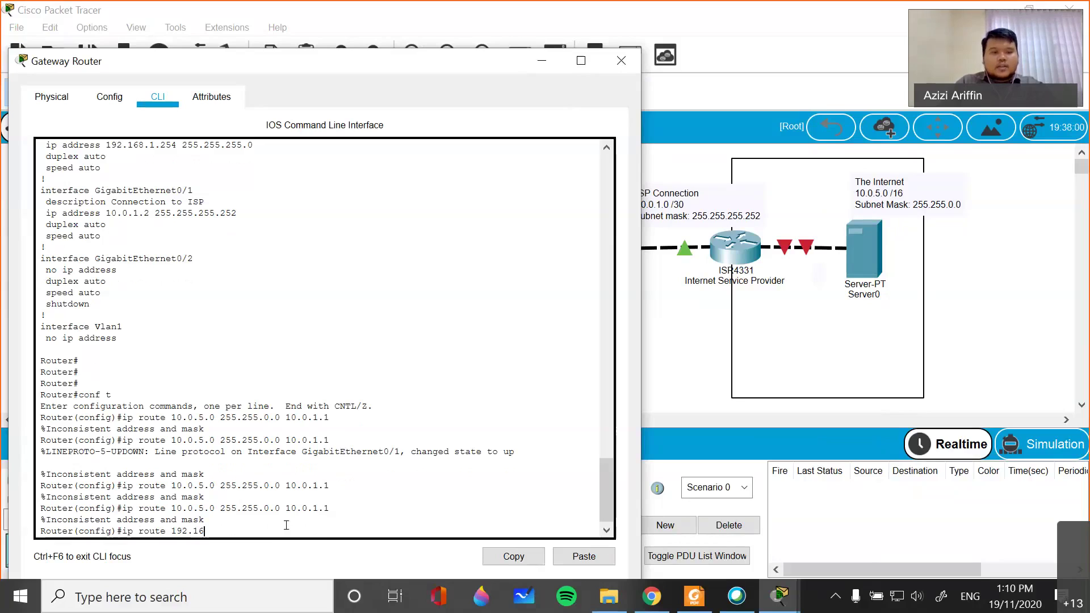
pyautogui.write('.5.')
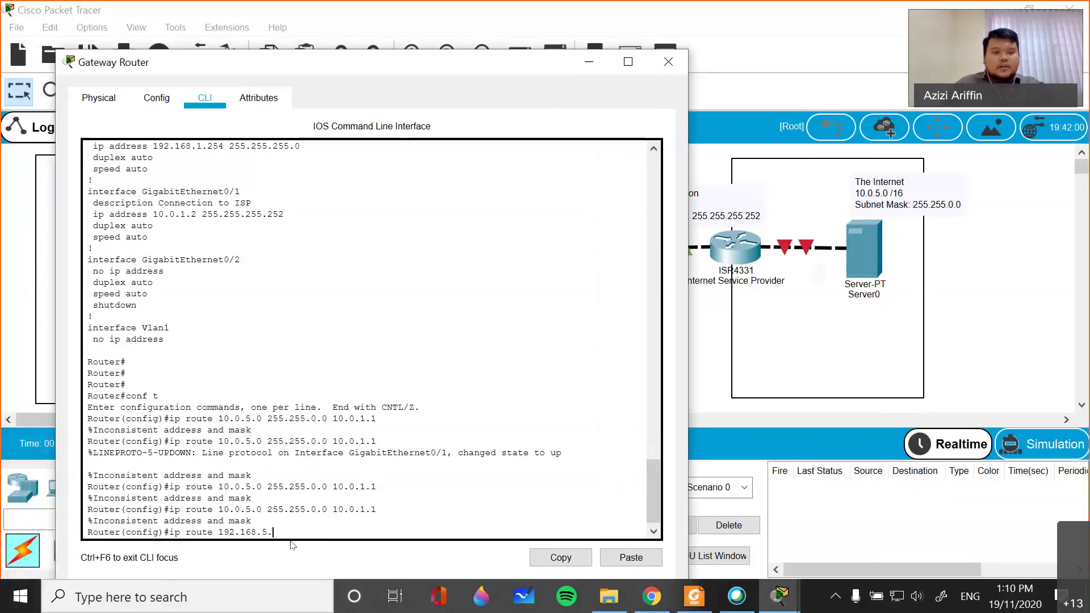
pyautogui.write('0 255.255')
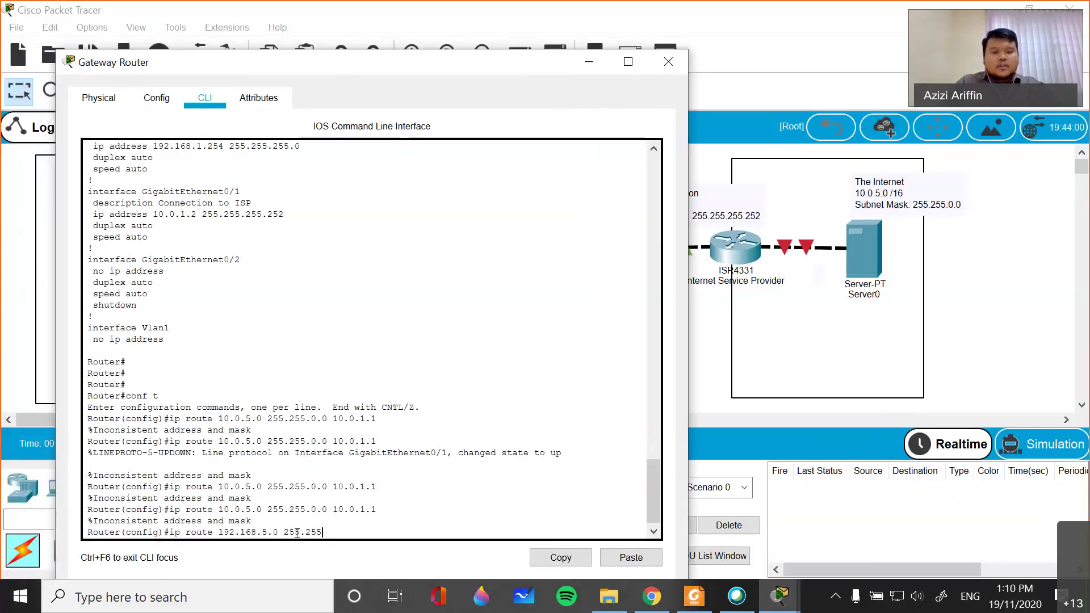
pyautogui.write('.255.0')
pyautogui.write(' 10.0.')
pyautogui.write('1')
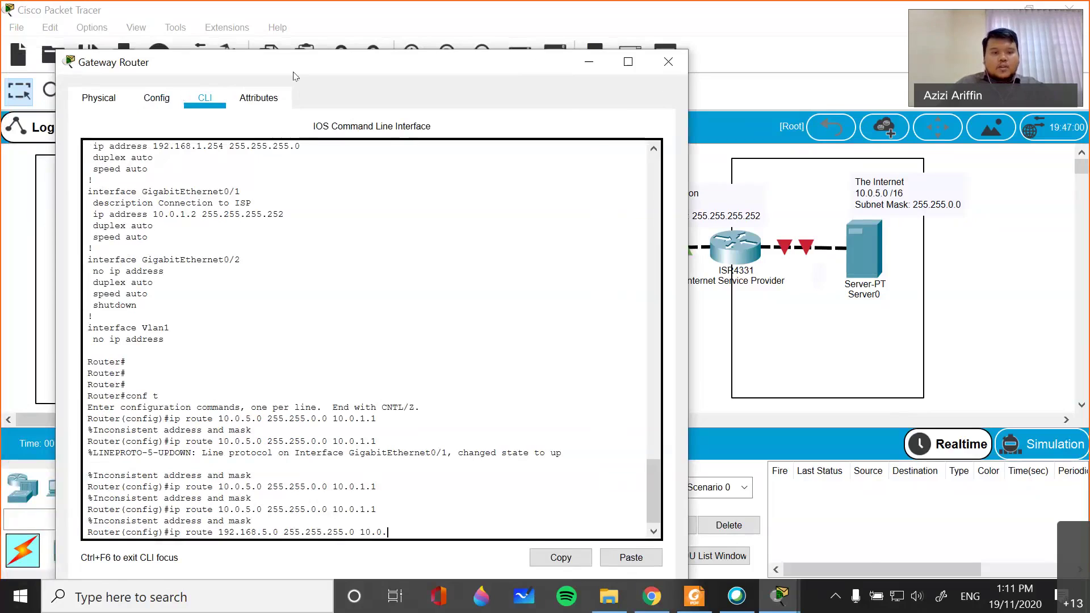
pyautogui.moveTo(295, 72); pyautogui.dragTo(232, 76)
pyautogui.write('.1')
pyautogui.press('Return')
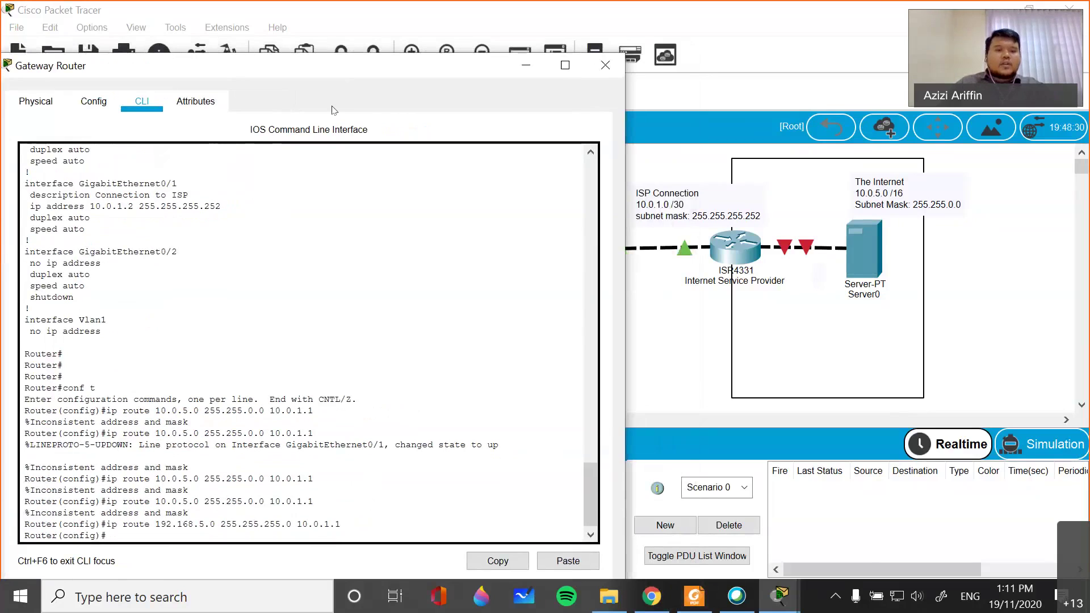
pyautogui.doubleClick(869, 191)
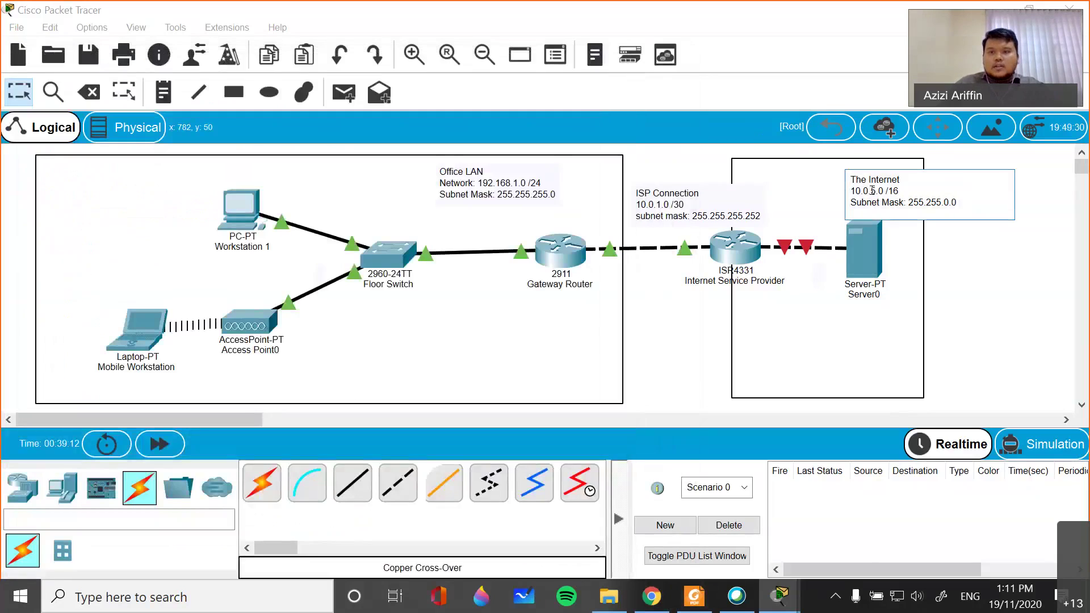
# - Change the note's network line from 10.0.5.0 /16 to a 192.168 address with a /24 prefix
pyautogui.press('BackSpace')
pyautogui.press('Delete')
pyautogui.press('Delete')
pyautogui.press('Delete')
pyautogui.press('Delete')
pyautogui.press('BackSpace')
pyautogui.press('BackSpace')
pyautogui.press('BackSpace')
pyautogui.press('BackSpace')
pyautogui.press('BackSpace')
pyautogui.write('24')
pyautogui.press('Left')
pyautogui.press('Left')
pyautogui.press('Left')
pyautogui.press('BackSpace')
pyautogui.write('92.168')
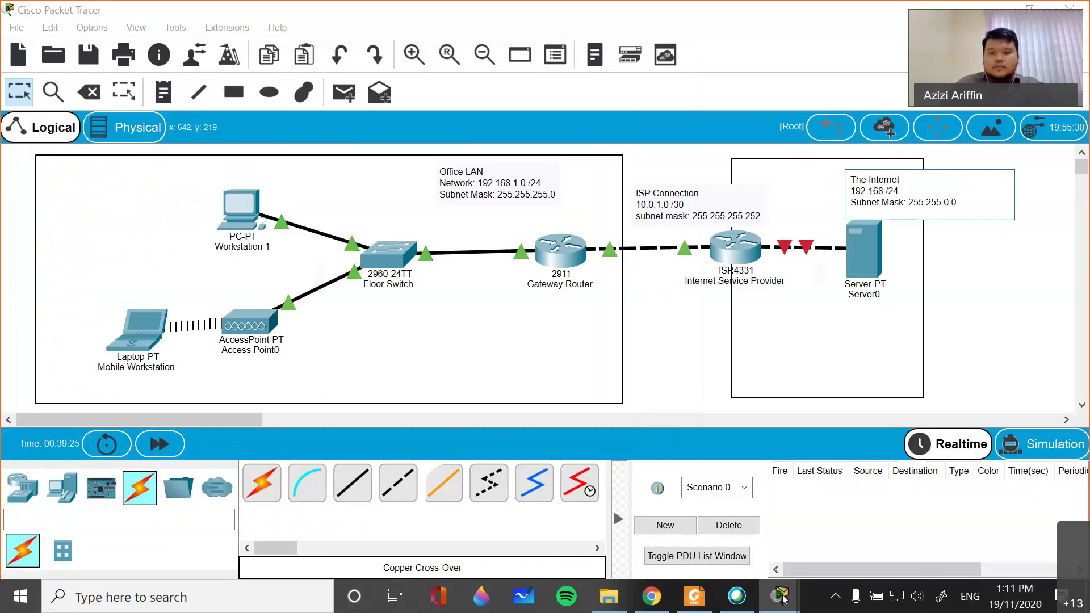
# - Hide the Access Point0 window and bring the Gateway Router command line back
pyautogui.moveTo(781, 596)
pyautogui.click(814, 546)
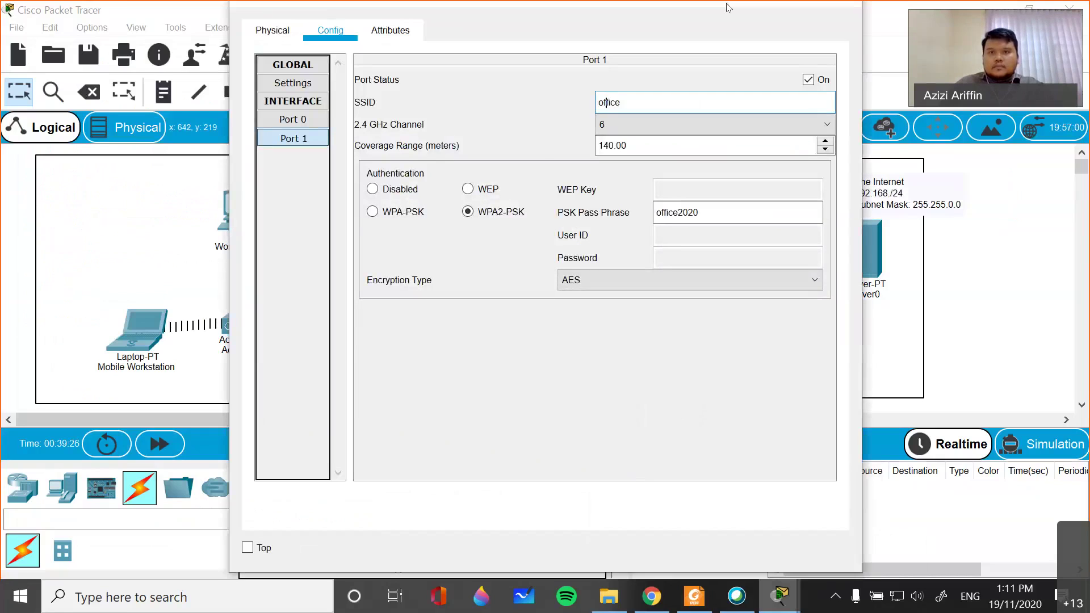
pyautogui.click(772, 594)
pyautogui.moveTo(769, 593)
pyautogui.click(858, 431)
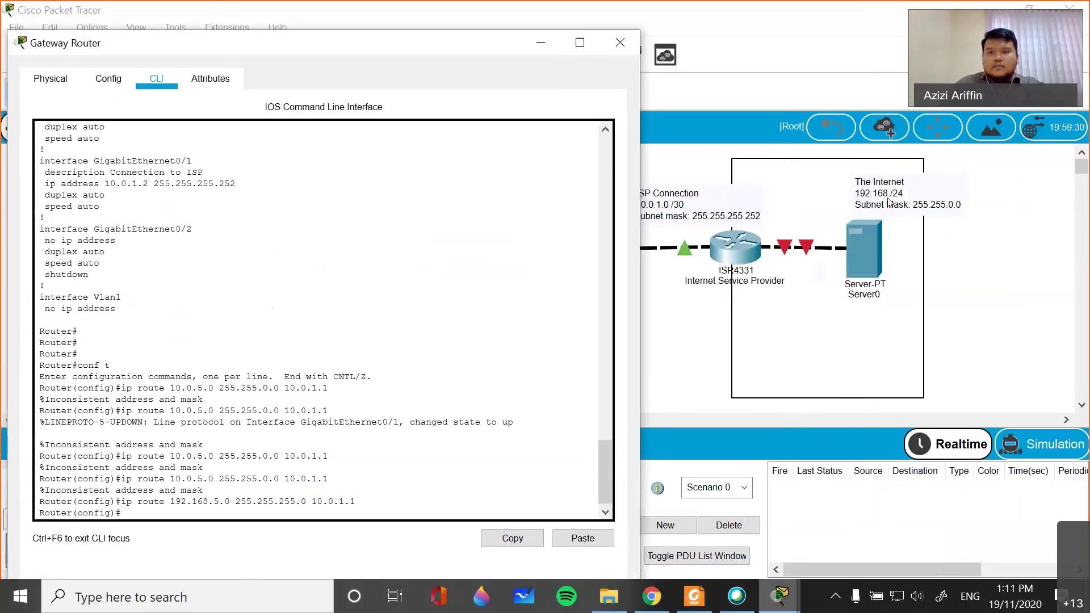
# - Finish the note as 192.168.5.0/24 with subnet mask 255.255.255.0
pyautogui.click(888, 199)
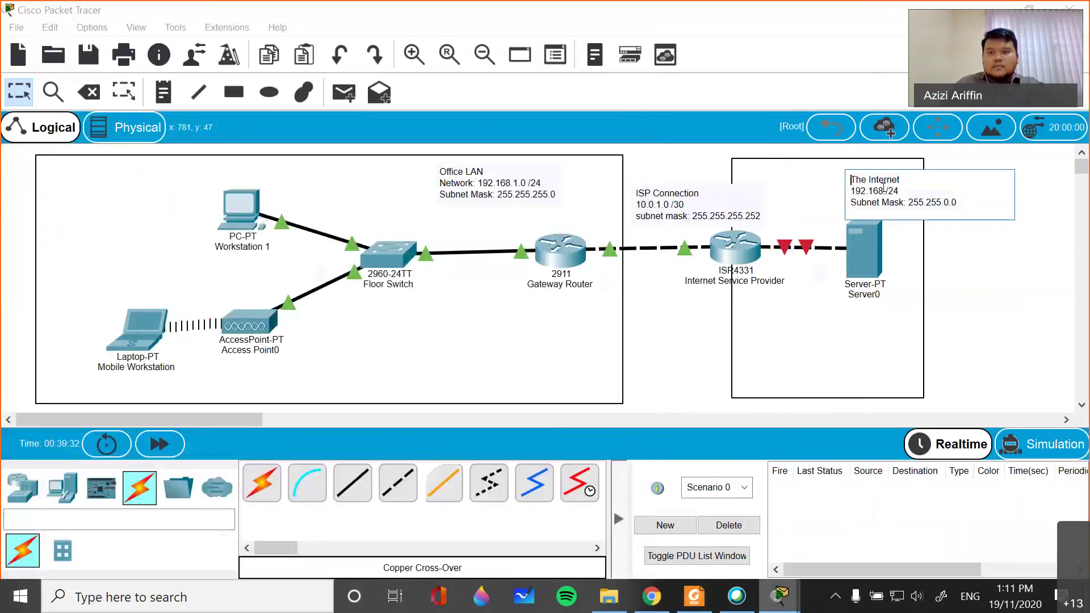
pyautogui.write('5.0')
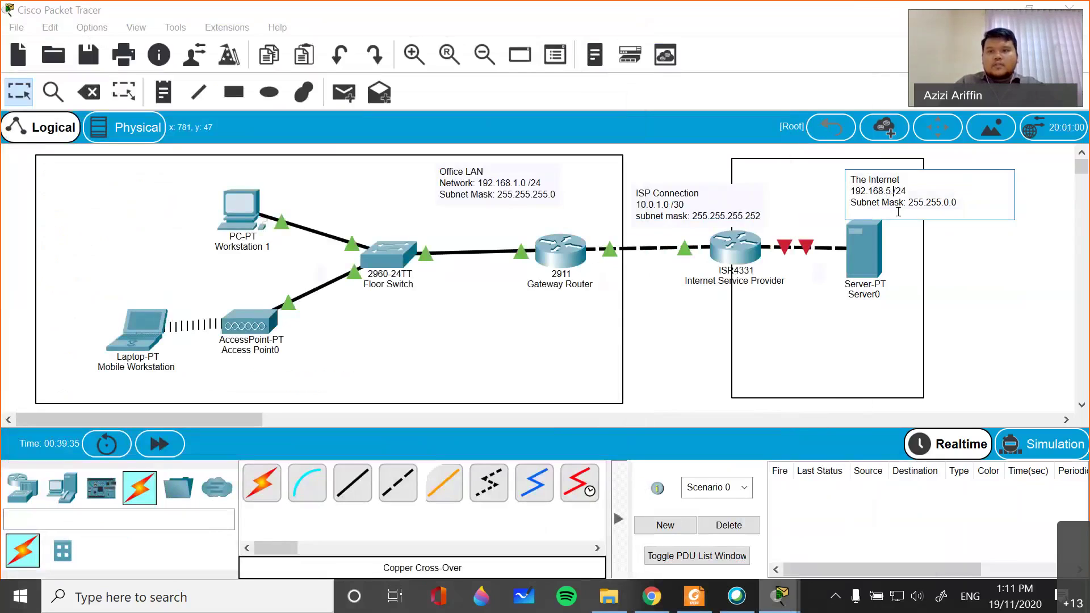
pyautogui.press('Down')
pyautogui.press('End')
pyautogui.press('Left')
pyautogui.press('Left')
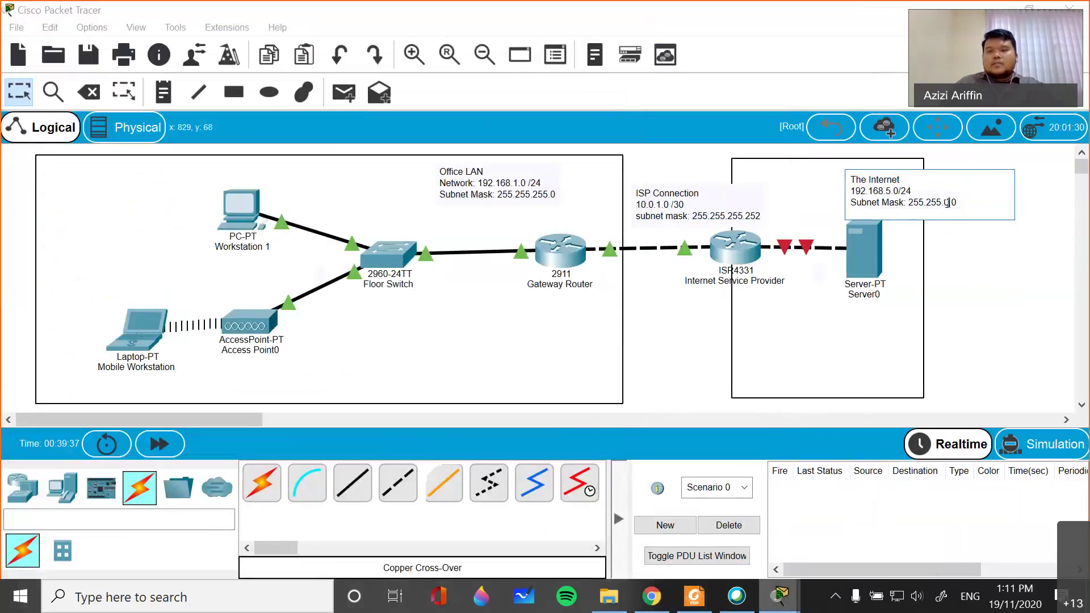
pyautogui.press('BackSpace')
pyautogui.write('255')
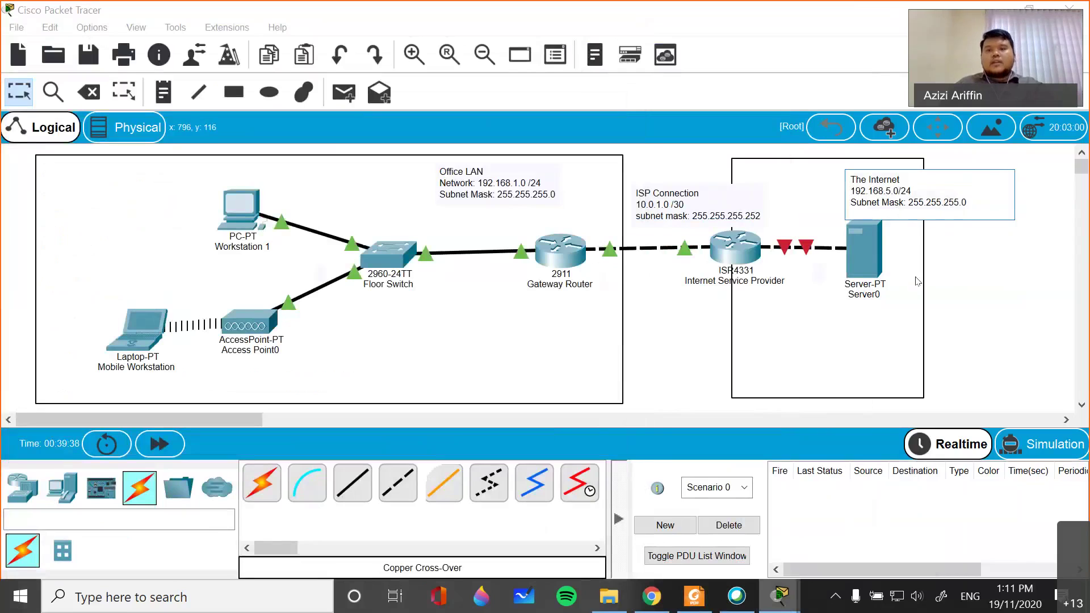
pyautogui.click(990, 280)
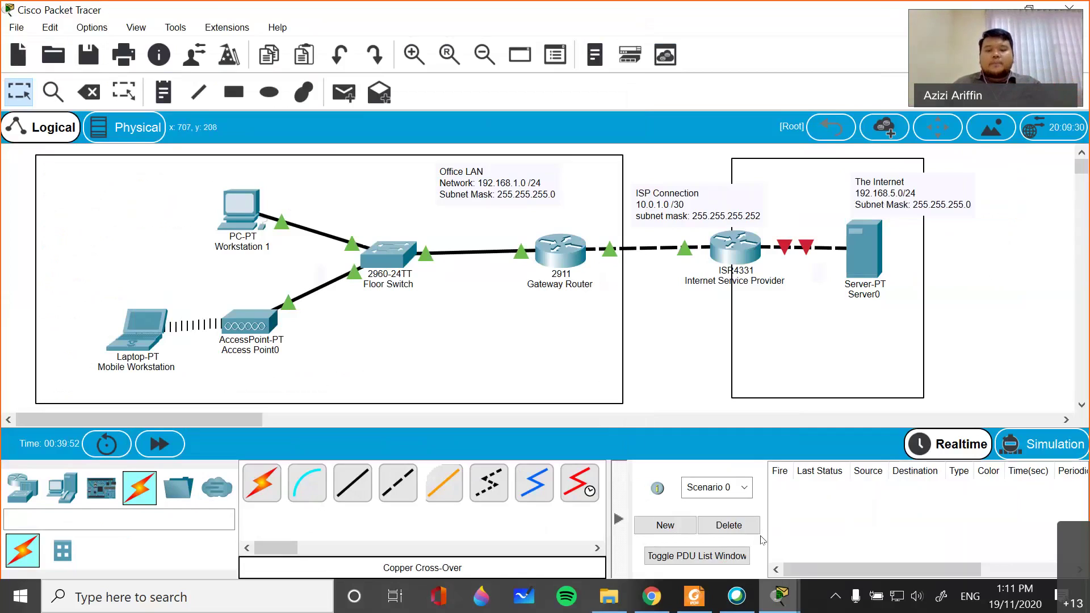
# - Leave configuration mode on the Gateway Router and save the configuration with wr
pyautogui.hotkey('alt', 'Tab')
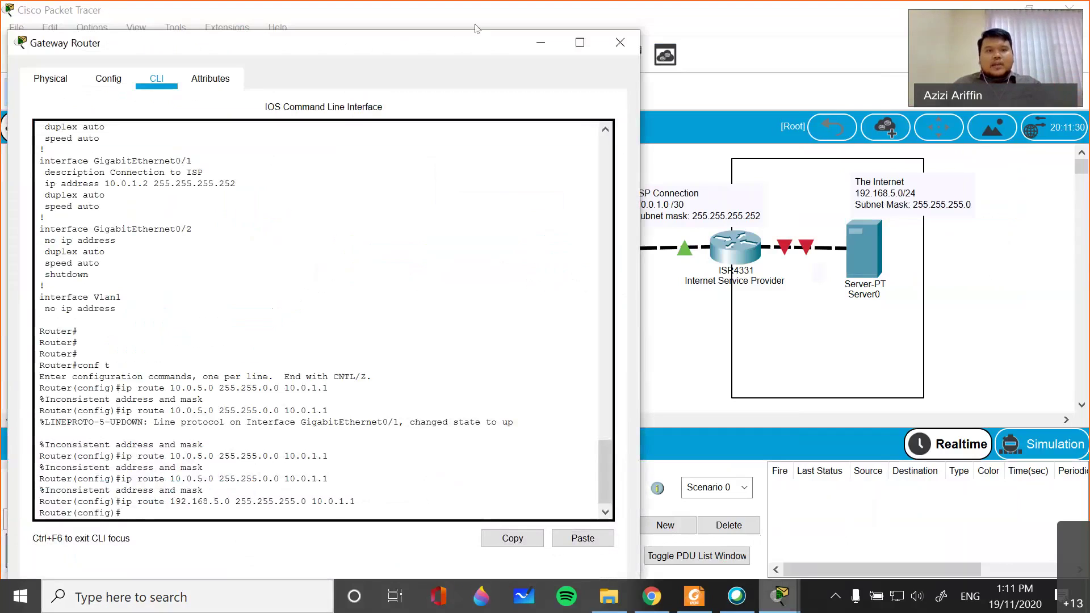
pyautogui.moveTo(142, 52); pyautogui.dragTo(43, 314)
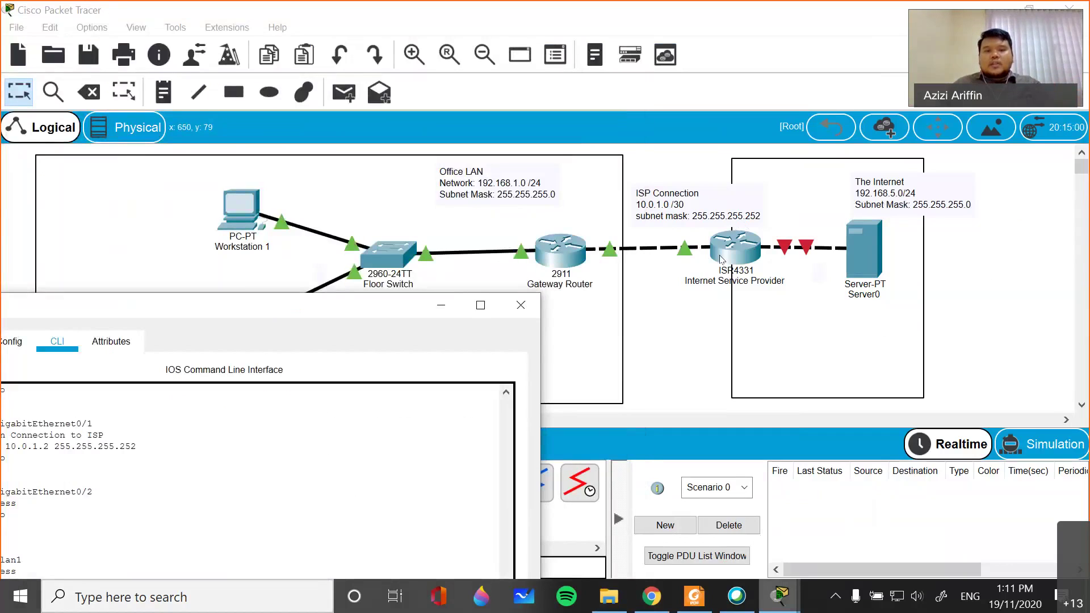
pyautogui.moveTo(321, 316); pyautogui.dragTo(529, 117)
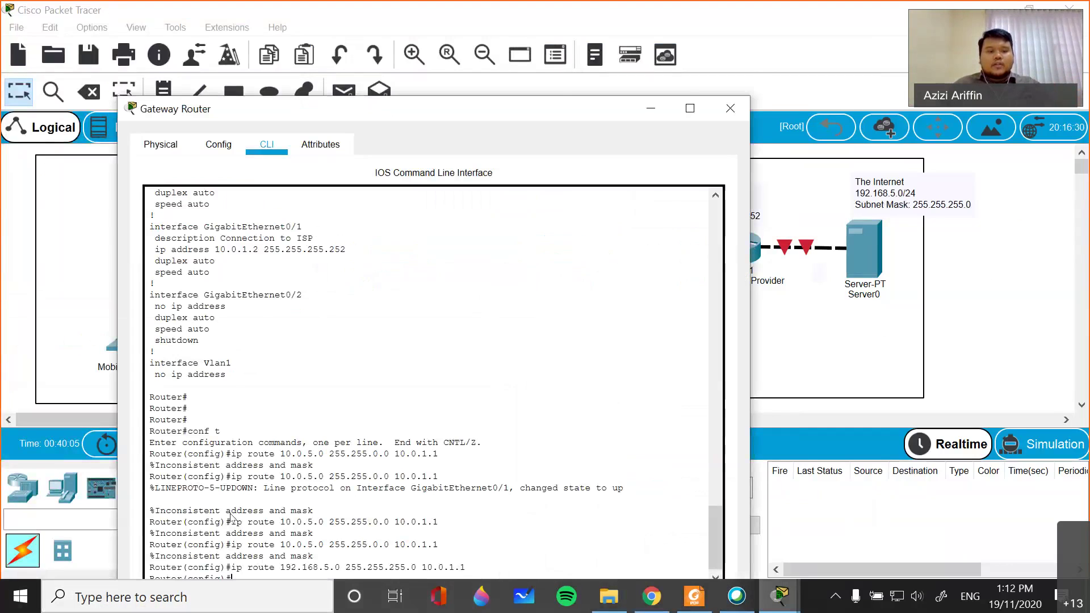
pyautogui.click(261, 518)
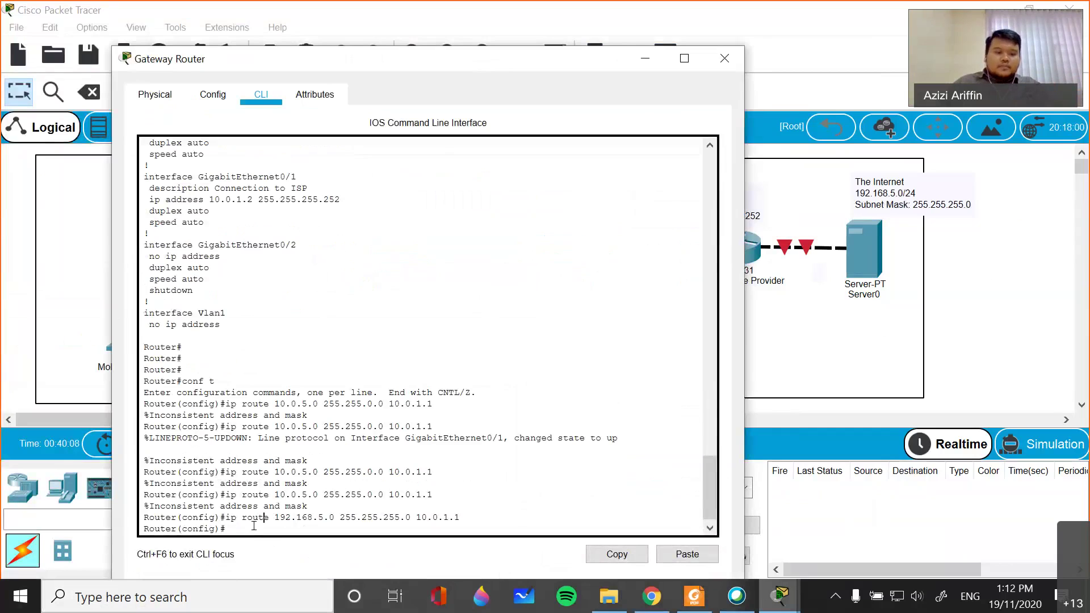
pyautogui.write('it')
pyautogui.press('Return')
pyautogui.press('Return')
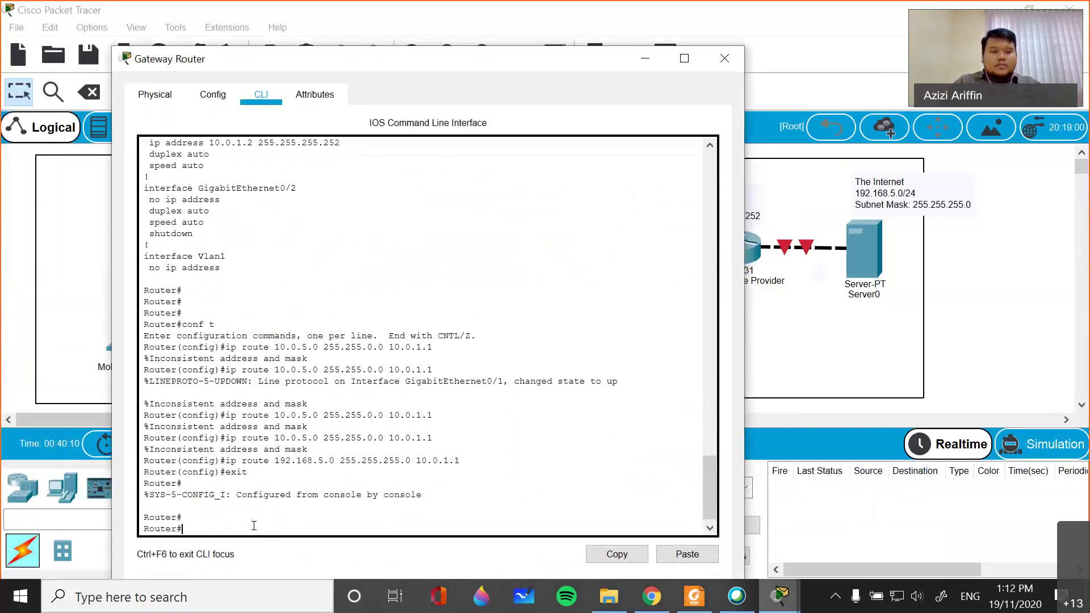
pyautogui.write('wr')
pyautogui.press('Return')
# - Copy running-config to startup-config and close the Gateway Router window
pyautogui.write('copy run')
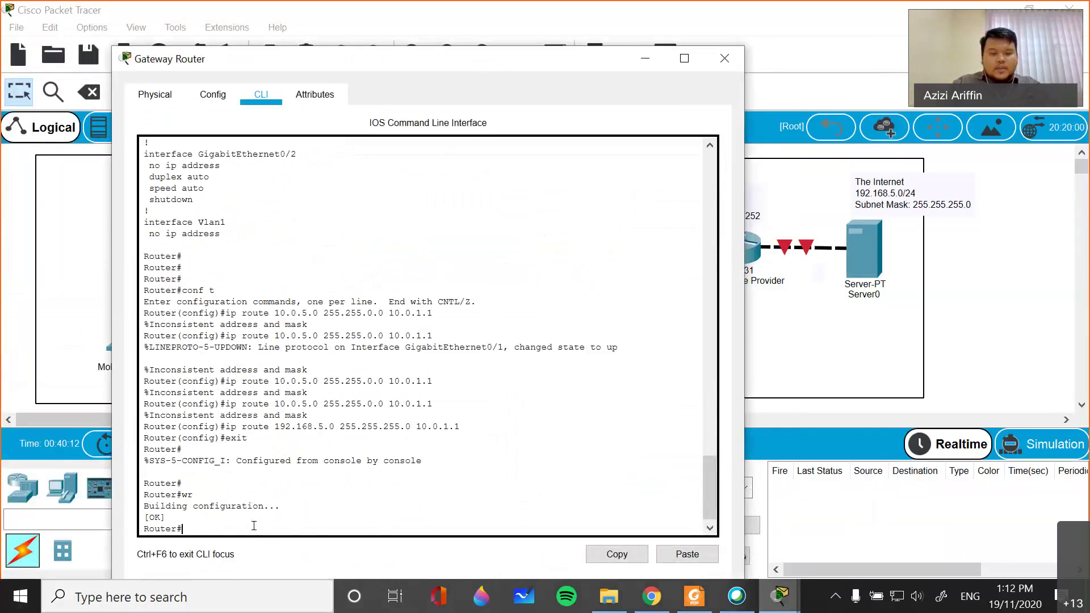
pyautogui.press('Tab')
pyautogui.write('start')
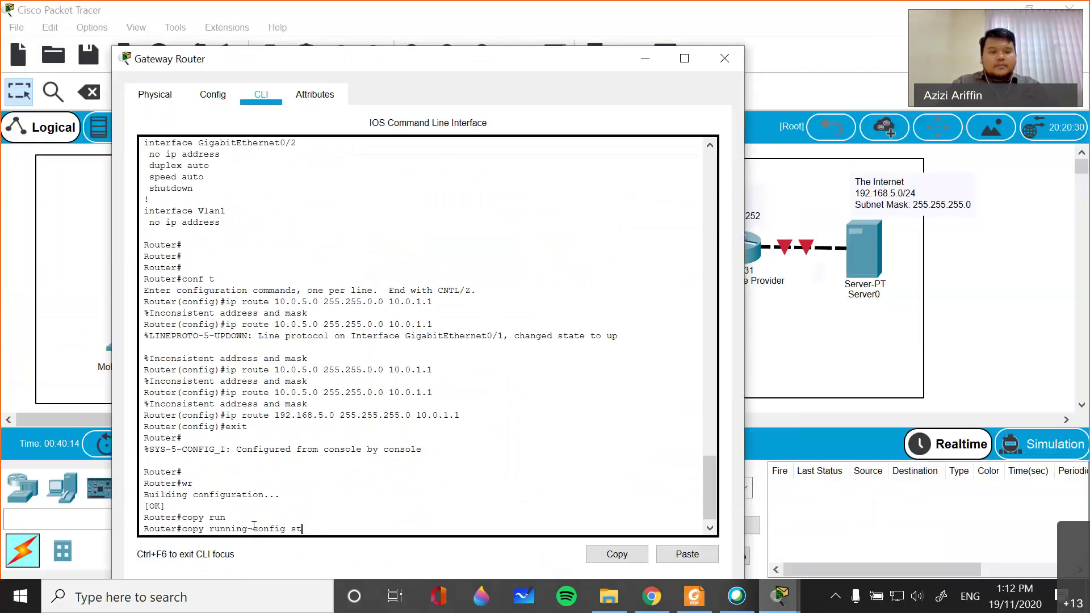
pyautogui.press('Return')
pyautogui.press('Return')
pyautogui.press('Return')
pyautogui.press('Return')
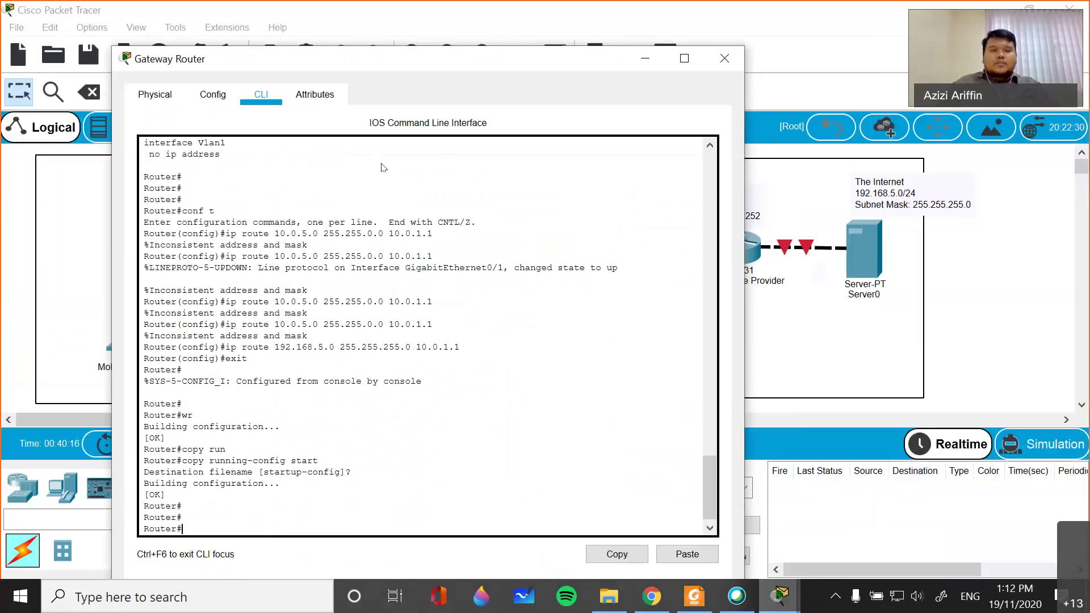
pyautogui.moveTo(460, 148); pyautogui.dragTo(440, 158)
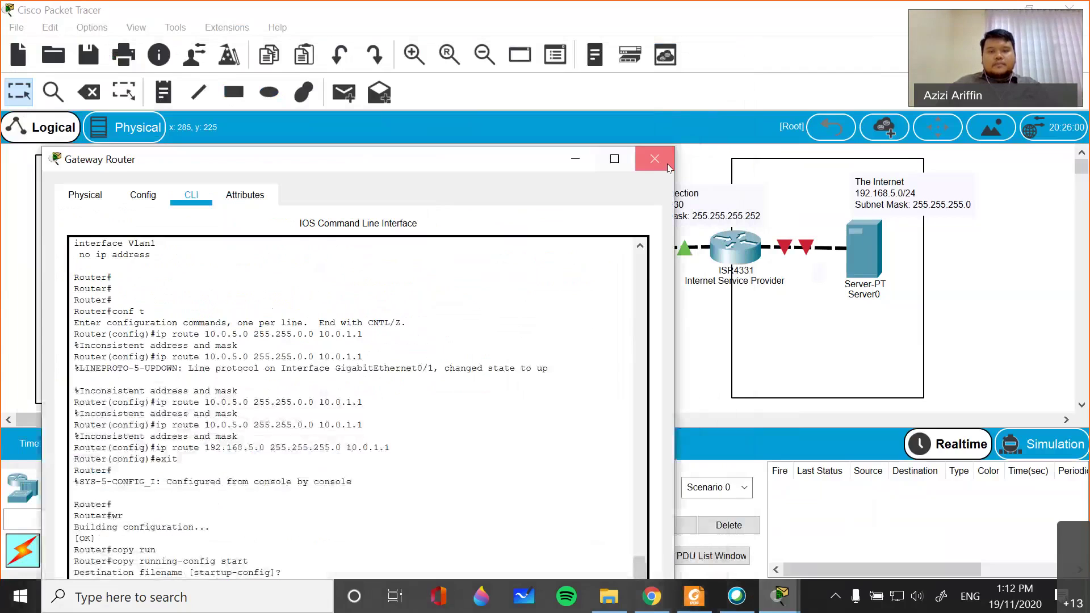
pyautogui.click(655, 159)
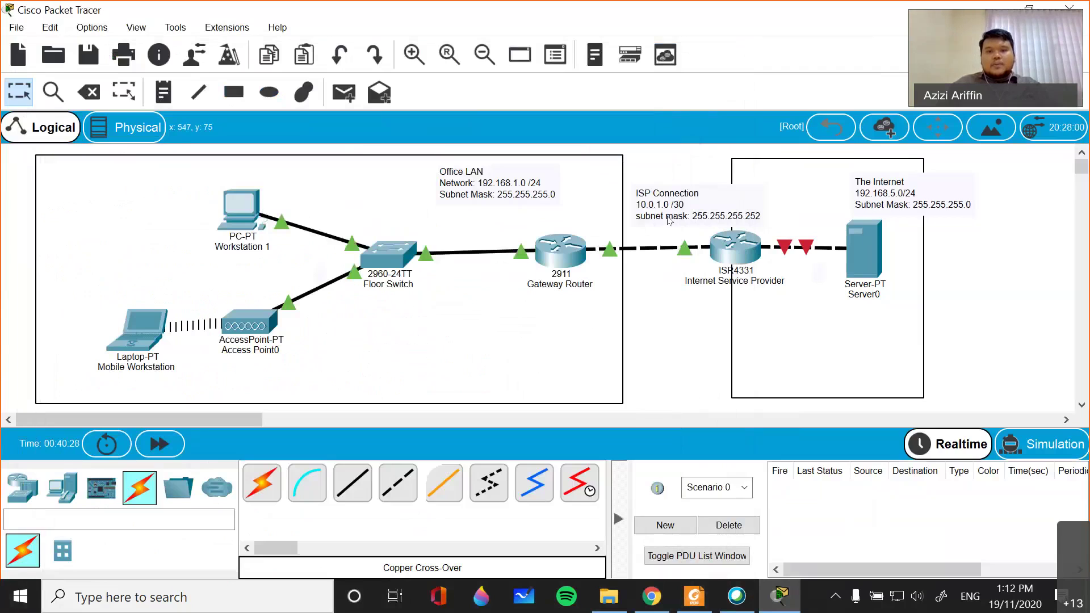
# - Ping 10.0.1.1 from Workstation 1's command prompt; the request times out
pyautogui.click(239, 208)
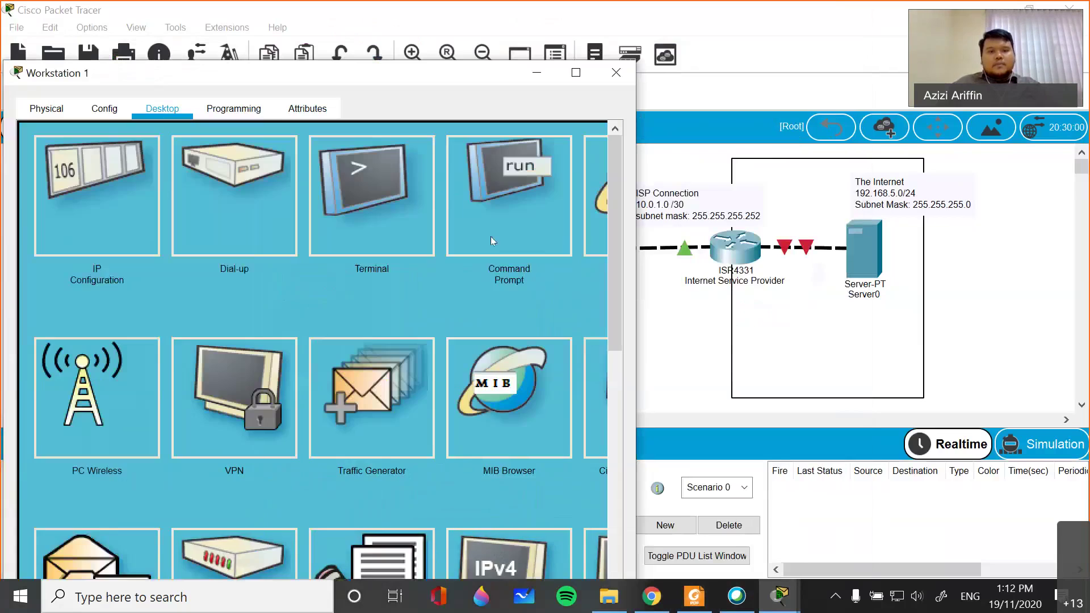
pyautogui.click(490, 236)
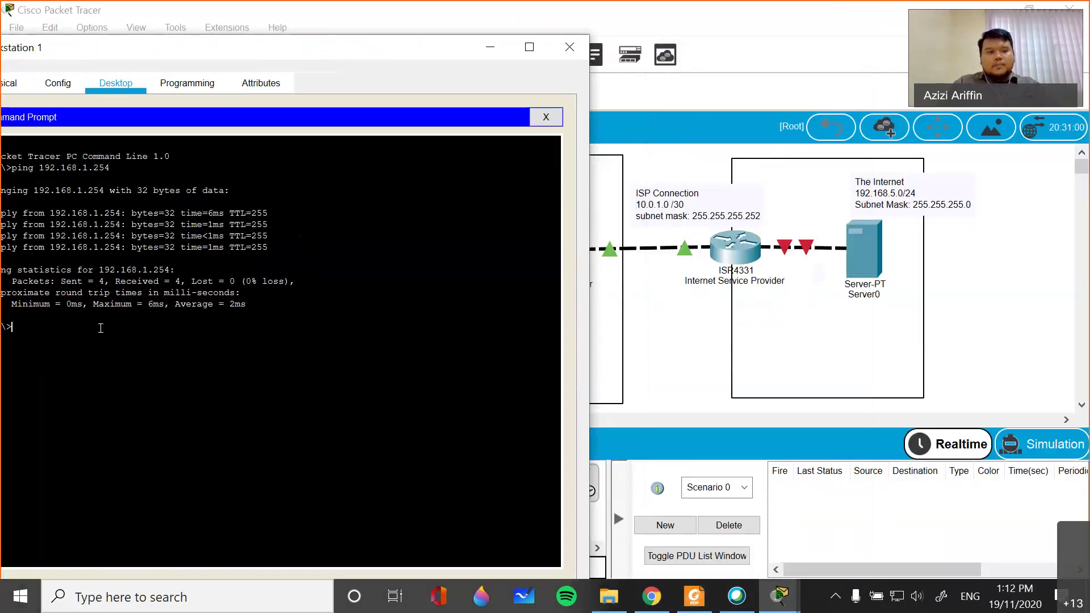
pyautogui.write('ping 10.0.1.1')
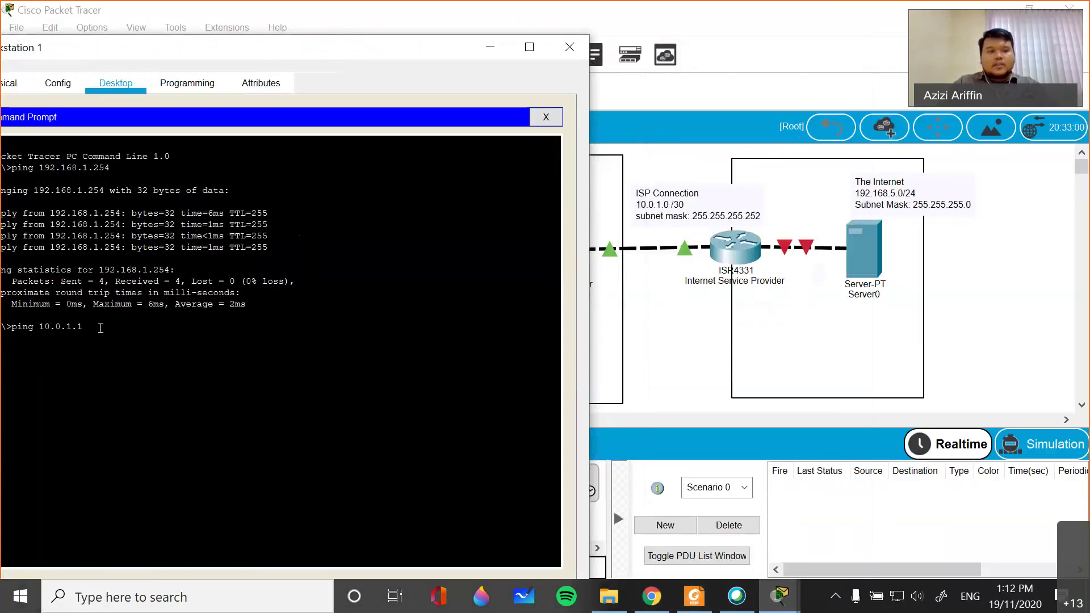
pyautogui.press('Return')
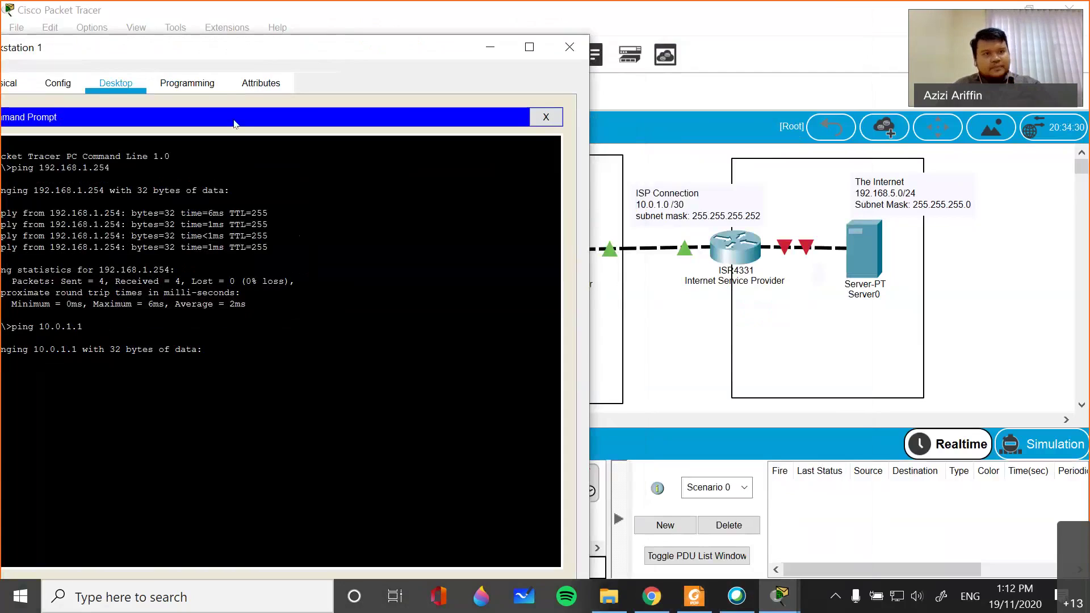
# - Close the Workstation 1 window and bring up the ISP router's command line
pyautogui.moveTo(301, 53); pyautogui.dragTo(302, 51)
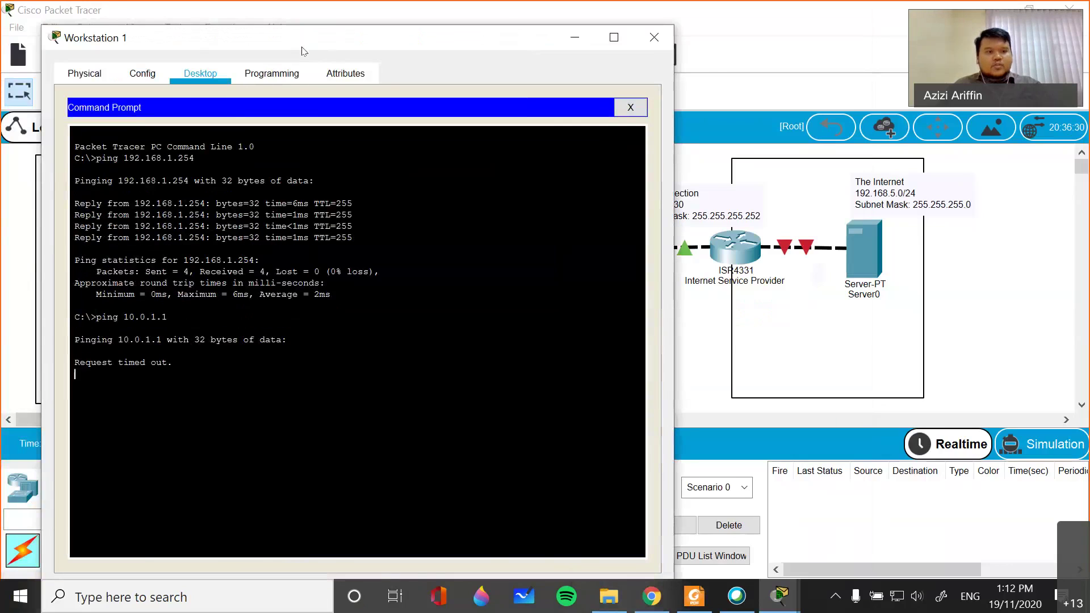
pyautogui.click(302, 23)
pyautogui.moveTo(760, 597)
pyautogui.click(818, 545)
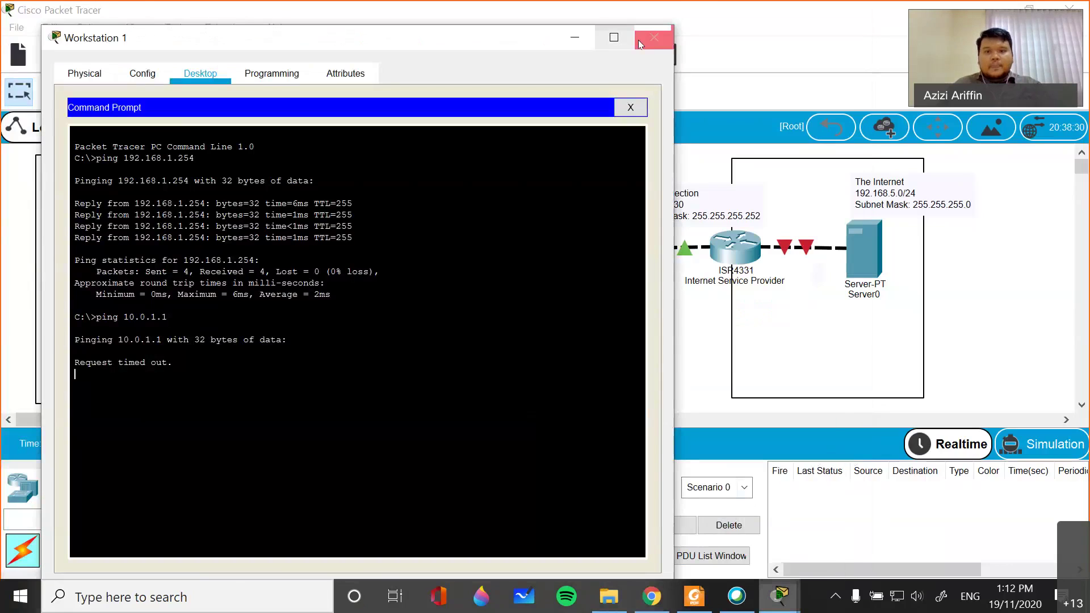
pyautogui.click(639, 44)
pyautogui.click(735, 245)
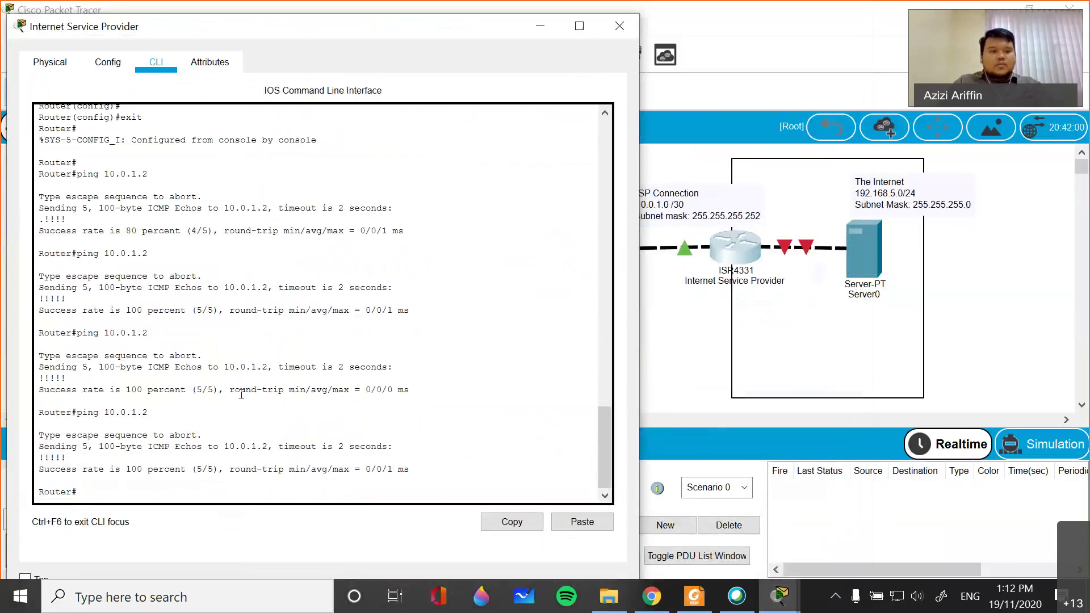
# - On the ISP router, enter conf t and add ip route 192.168.1.0 255.255.255.0 10.0.1.1
pyautogui.press('BackSpace')
pyautogui.write('conf t')
pyautogui.press('Return')
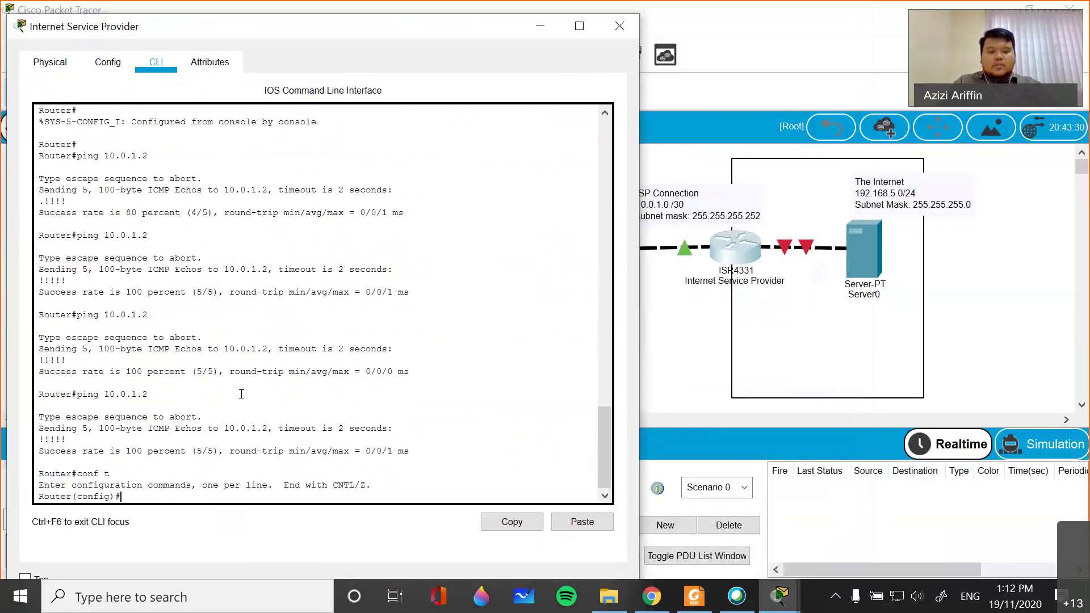
pyautogui.write('ip route')
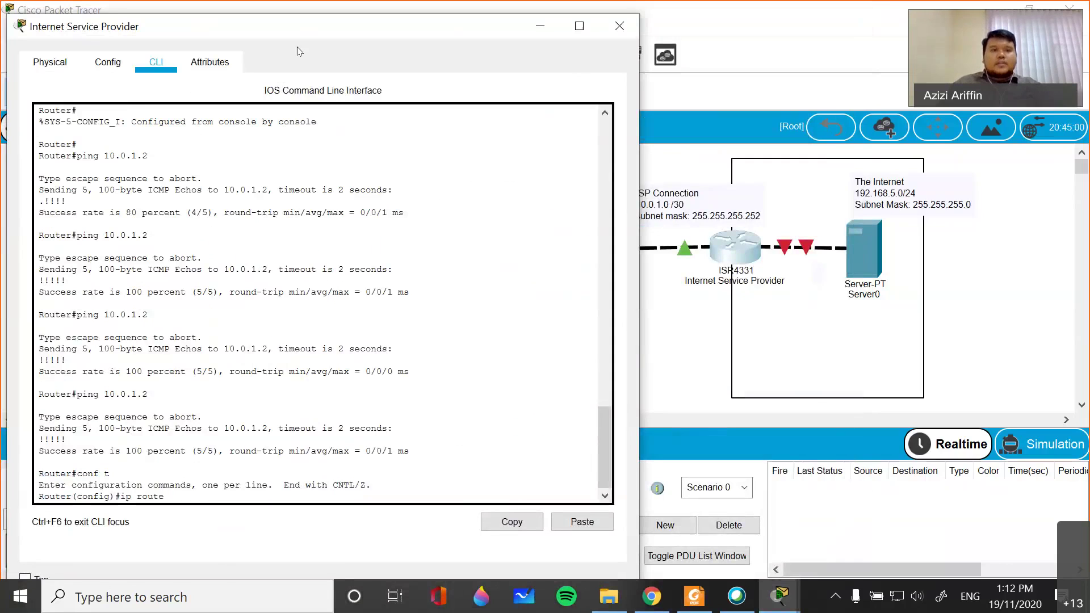
pyautogui.moveTo(283, 26); pyautogui.dragTo(760, 339)
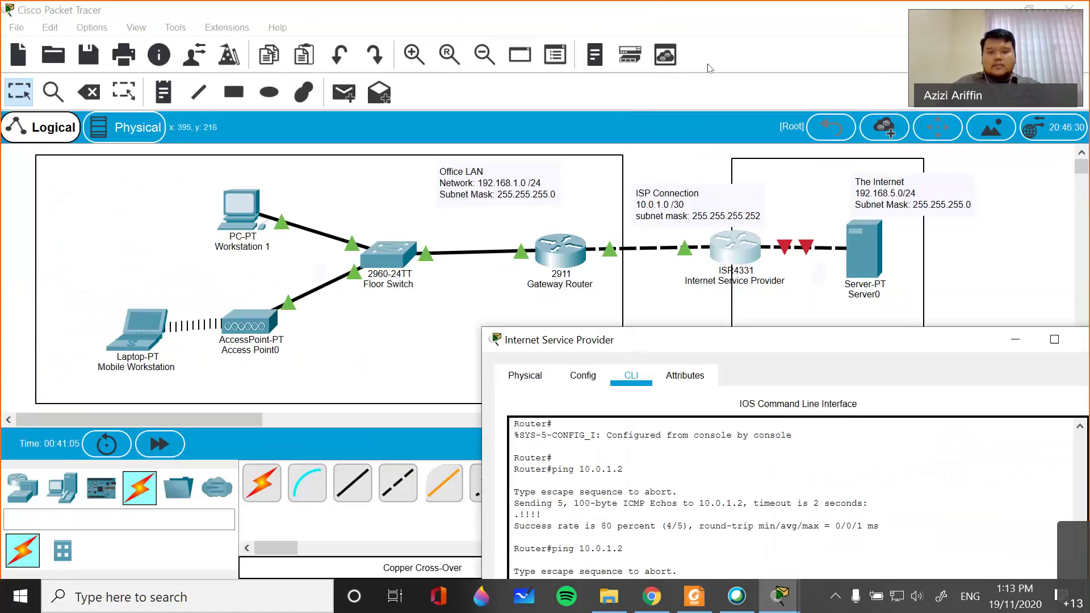
pyautogui.moveTo(625, 339); pyautogui.dragTo(694, 58)
pyautogui.write('192')
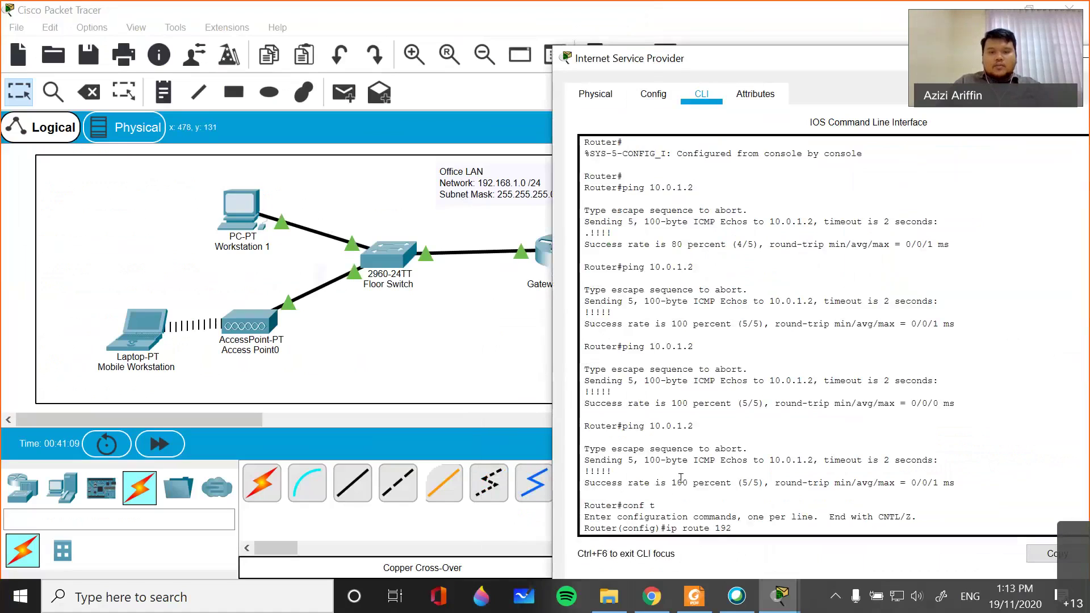
pyautogui.write('.168.1.0')
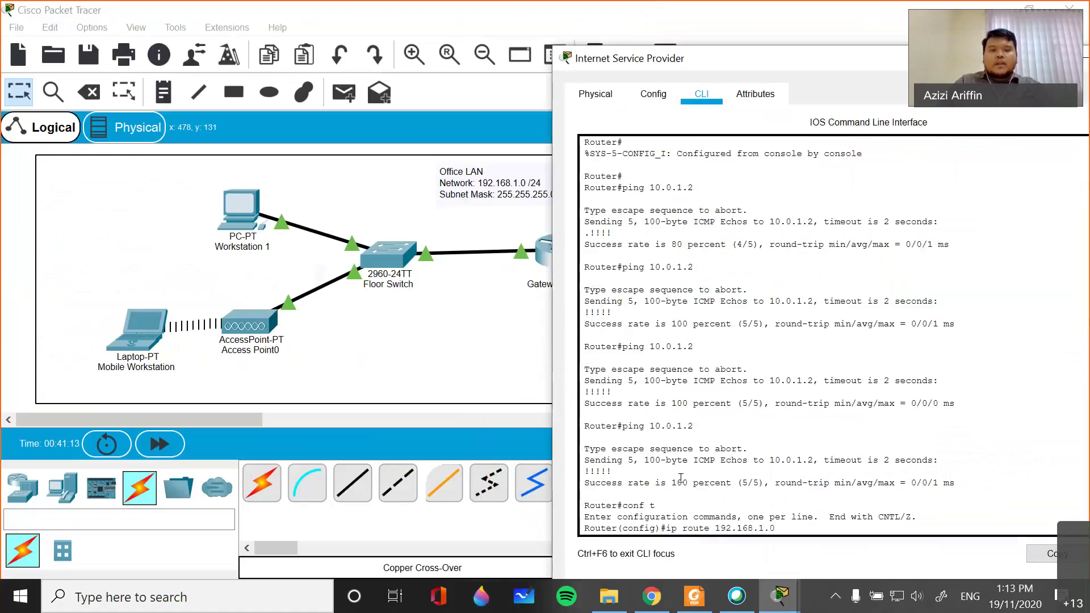
pyautogui.write(' 255.2')
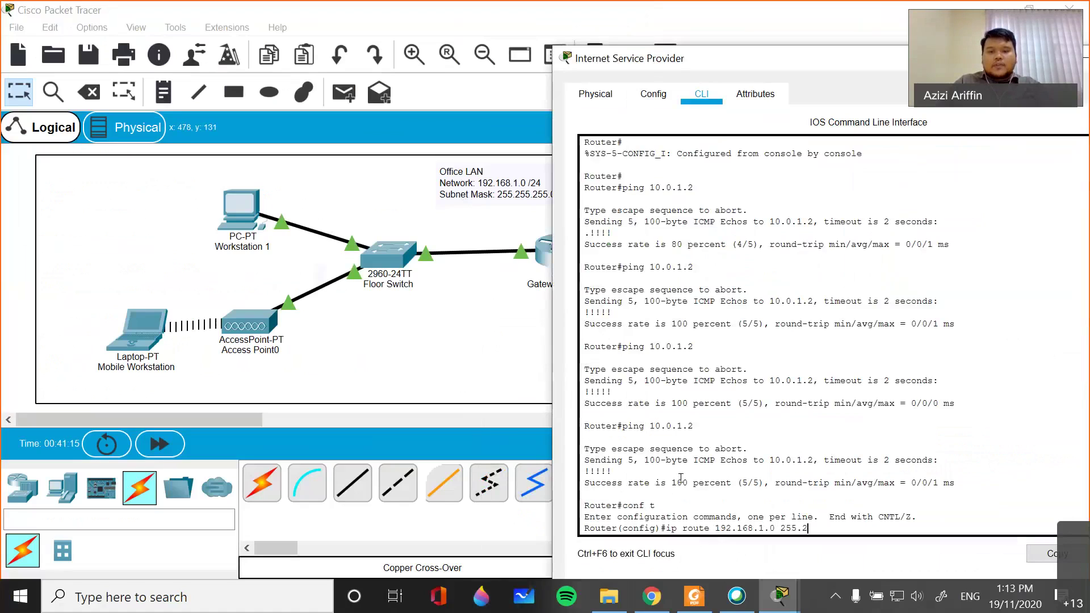
pyautogui.write('55.255.0')
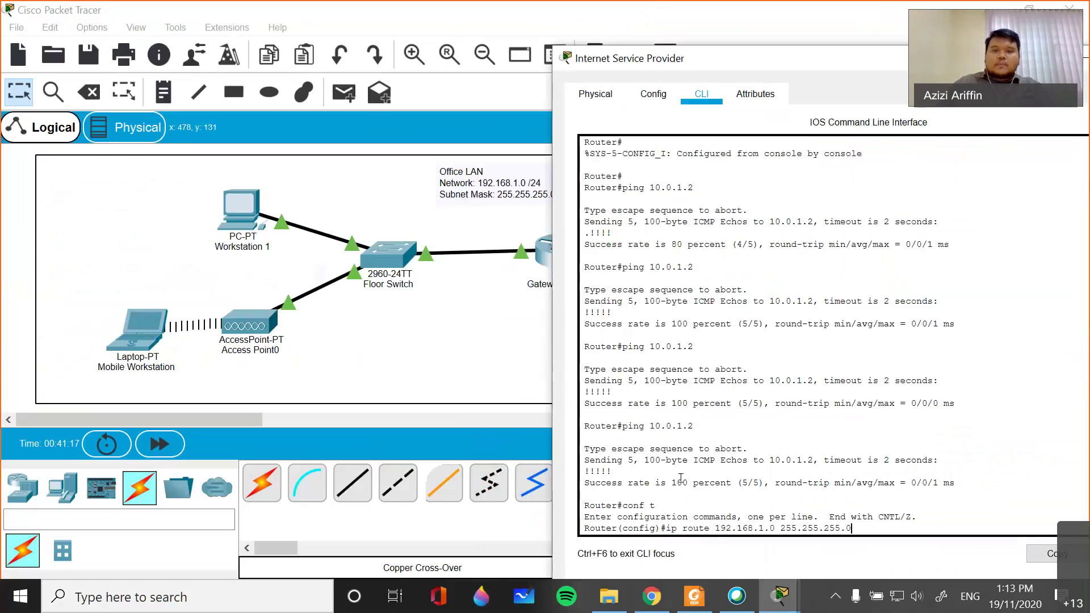
pyautogui.moveTo(710, 57); pyautogui.dragTo(304, 392)
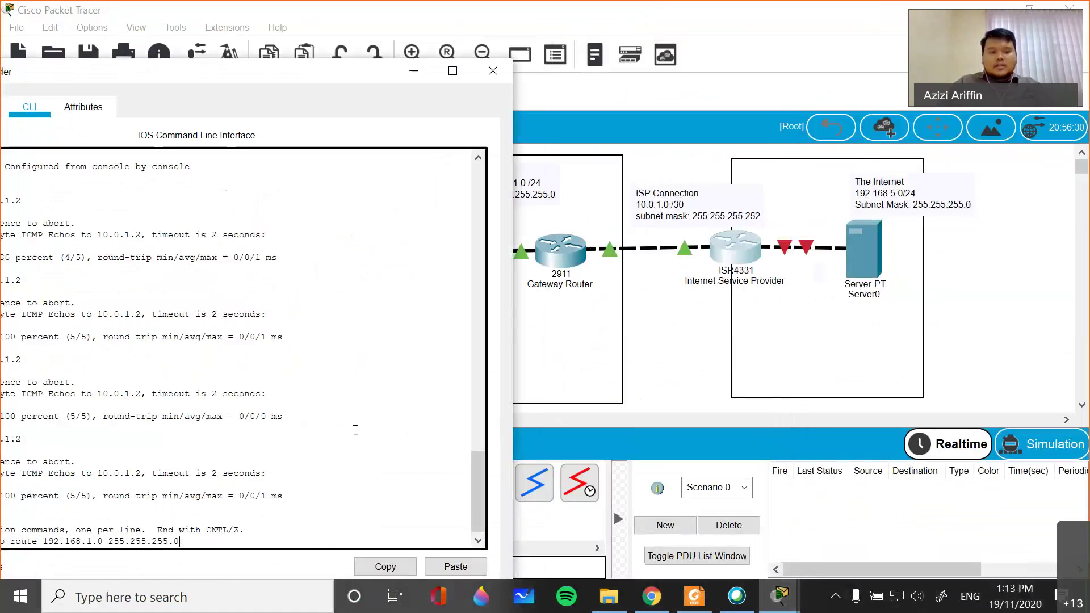
pyautogui.write('10.0.1.1')
pyautogui.press('Return')
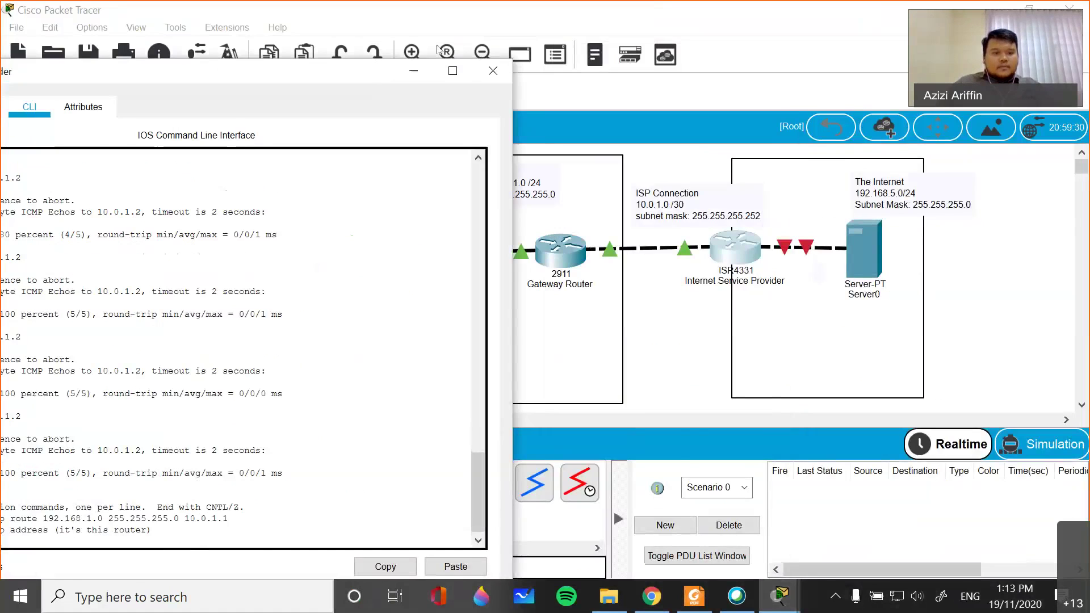
# - Correct the route's next hop to 10.0.1.2 and resubmit it
pyautogui.moveTo(268, 79); pyautogui.dragTo(438, 50)
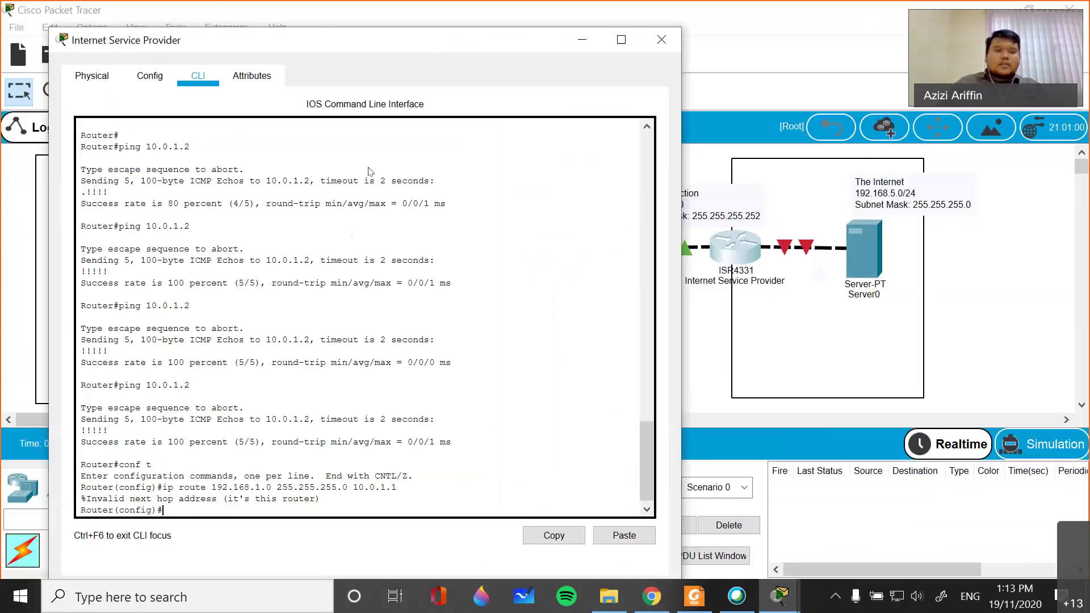
pyautogui.moveTo(547, 47); pyautogui.dragTo(425, 114)
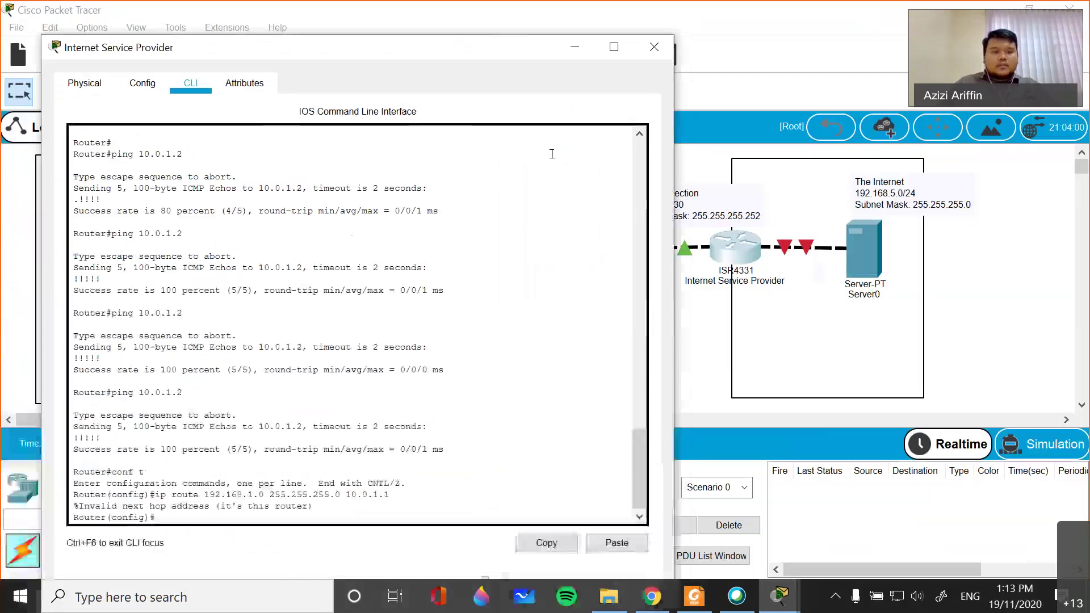
pyautogui.press('Up')
pyautogui.press('BackSpace')
pyautogui.write('2')
pyautogui.press('Return')
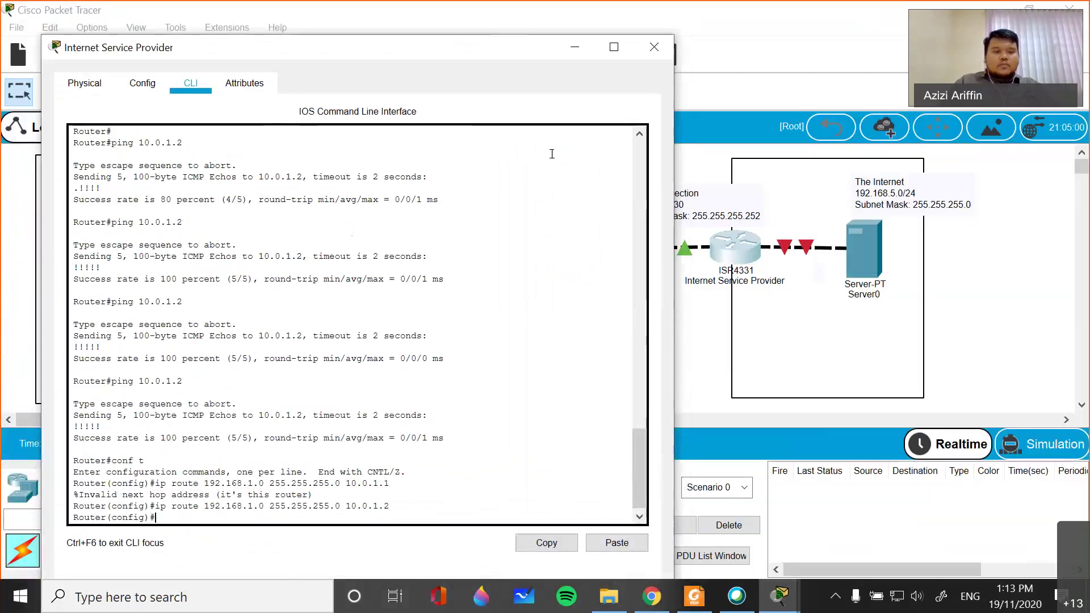
# - Exit configuration mode, save with wr, and minimize the ISP router window
pyautogui.write('exit')
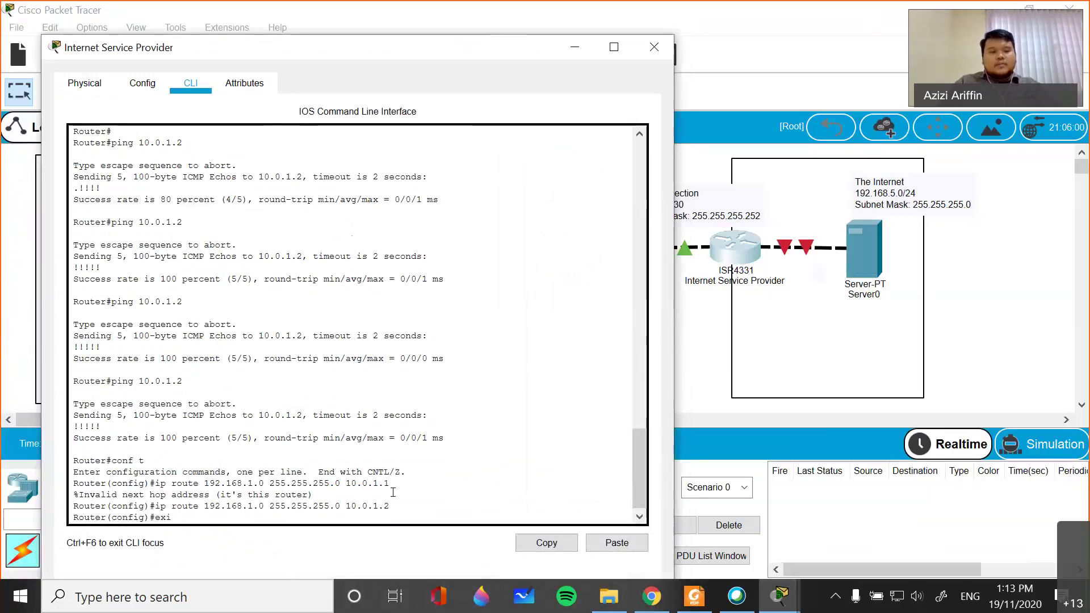
pyautogui.press('Return')
pyautogui.write('wr')
pyautogui.press('Return')
pyautogui.press('Return')
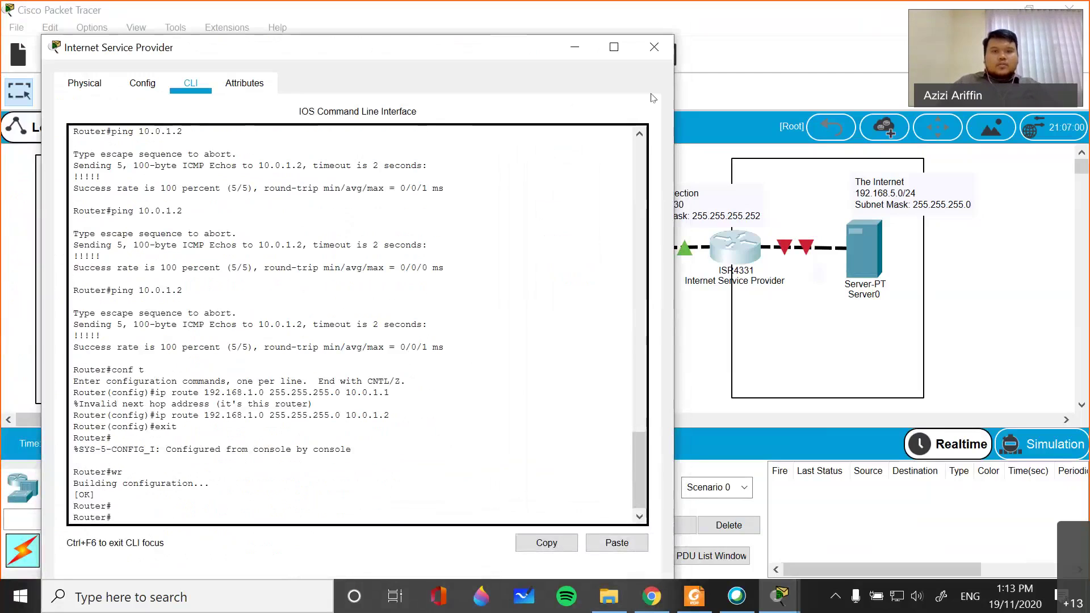
pyautogui.click(578, 49)
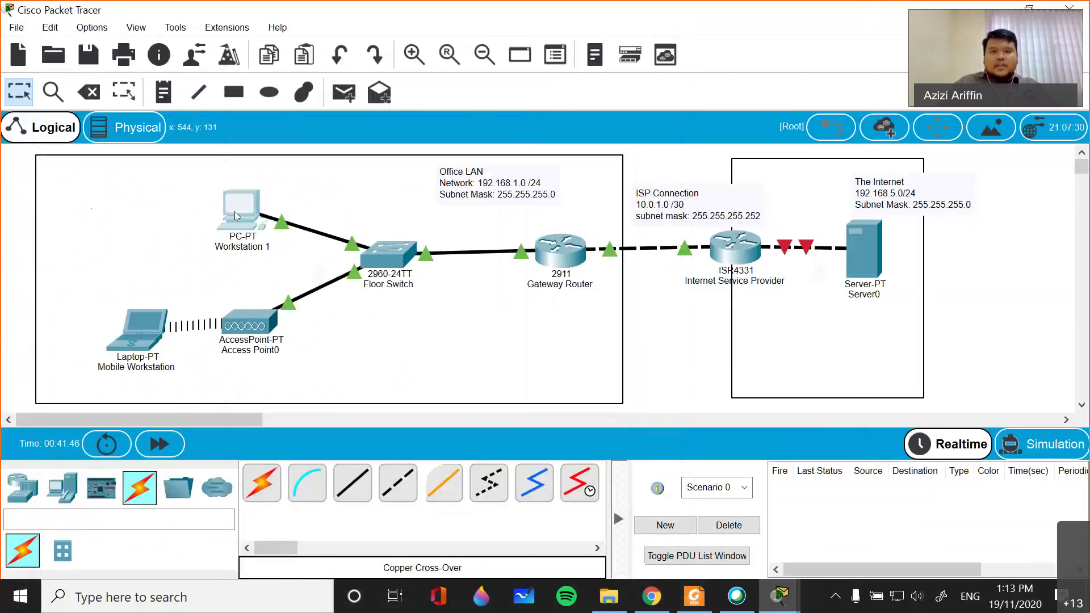
# - Rerun ping 10.0.1.1 from Workstation 1, getting four replies with 0% loss, then close its window
pyautogui.click(234, 211)
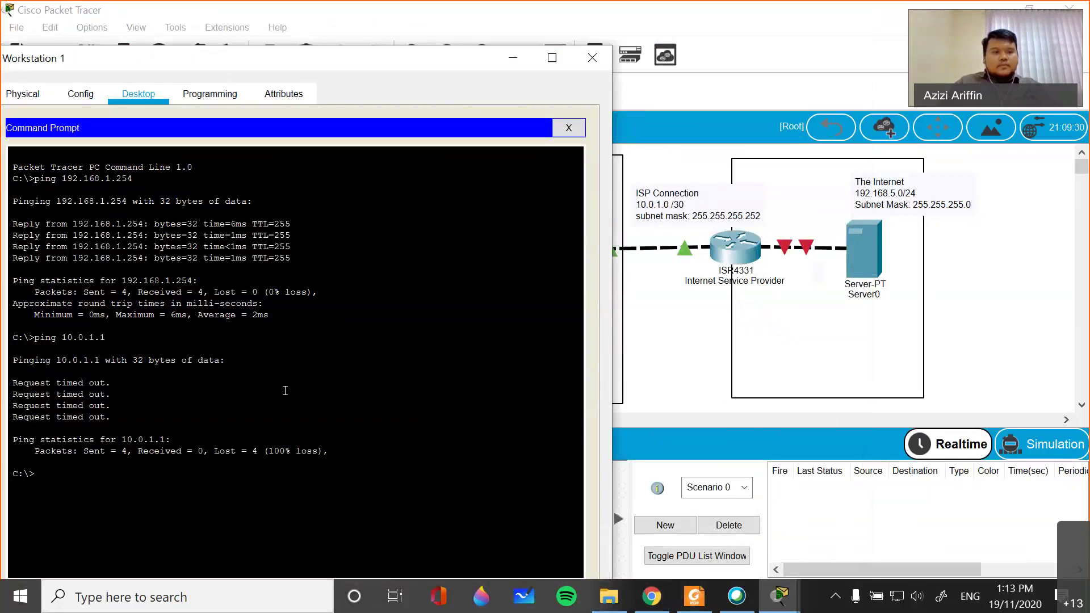
pyautogui.press('Up')
pyautogui.press('Return')
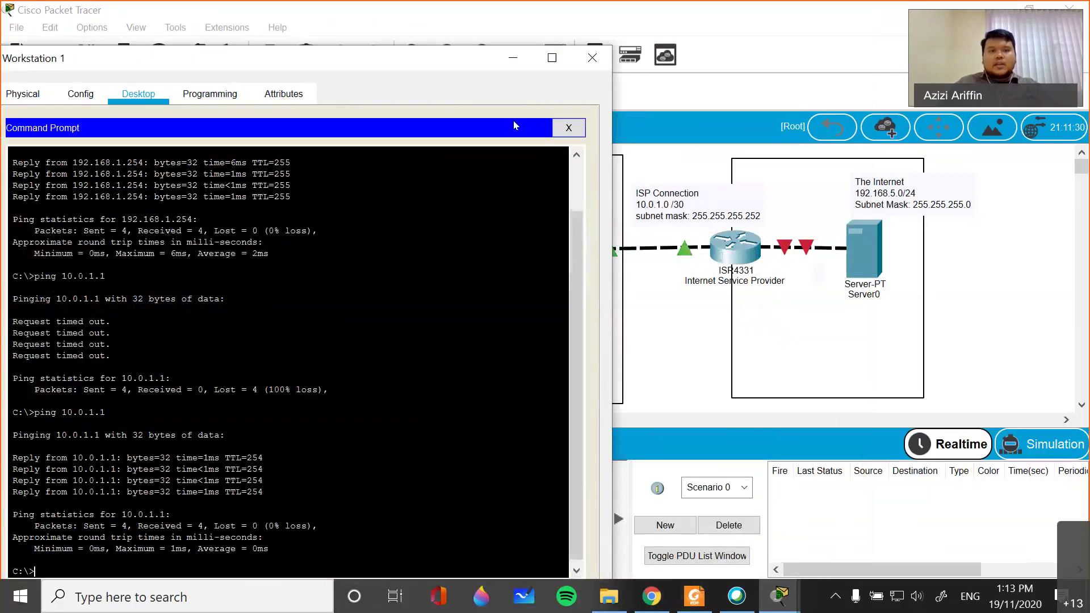
pyautogui.moveTo(444, 64); pyautogui.dragTo(356, 385)
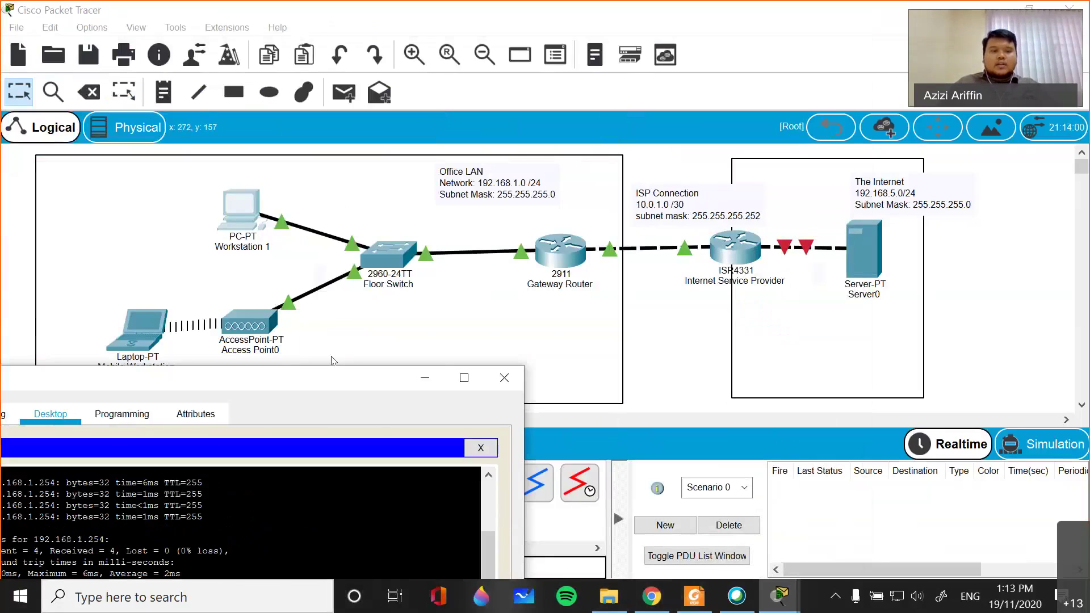
pyautogui.moveTo(338, 383); pyautogui.dragTo(483, 136)
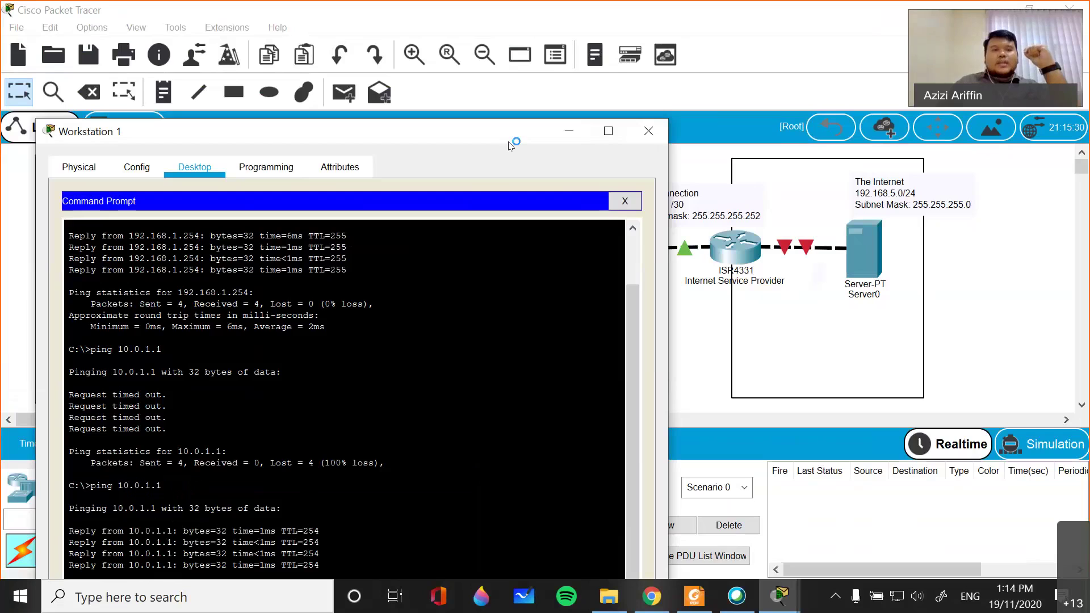
pyautogui.moveTo(284, 131); pyautogui.dragTo(257, 133)
pyautogui.moveTo(382, 133); pyautogui.dragTo(330, 119)
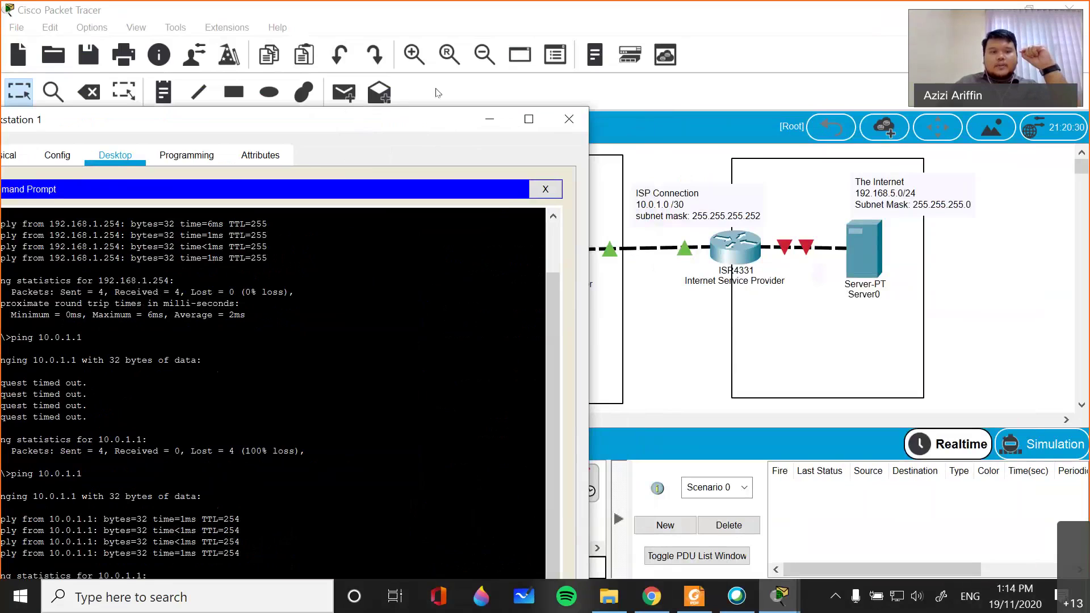
pyautogui.moveTo(443, 87); pyautogui.dragTo(440, 85)
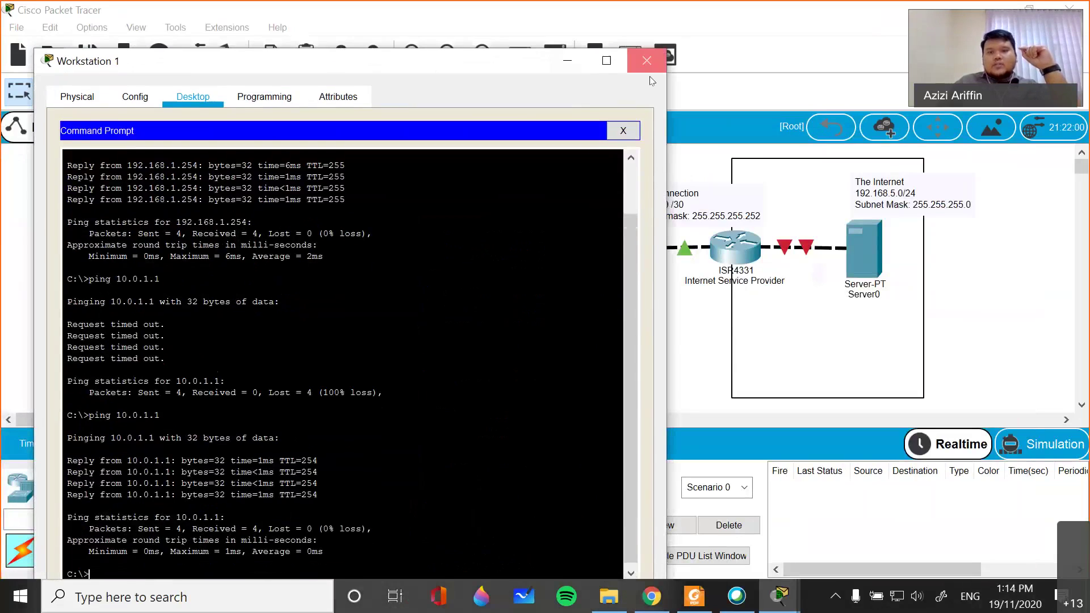
pyautogui.click(641, 70)
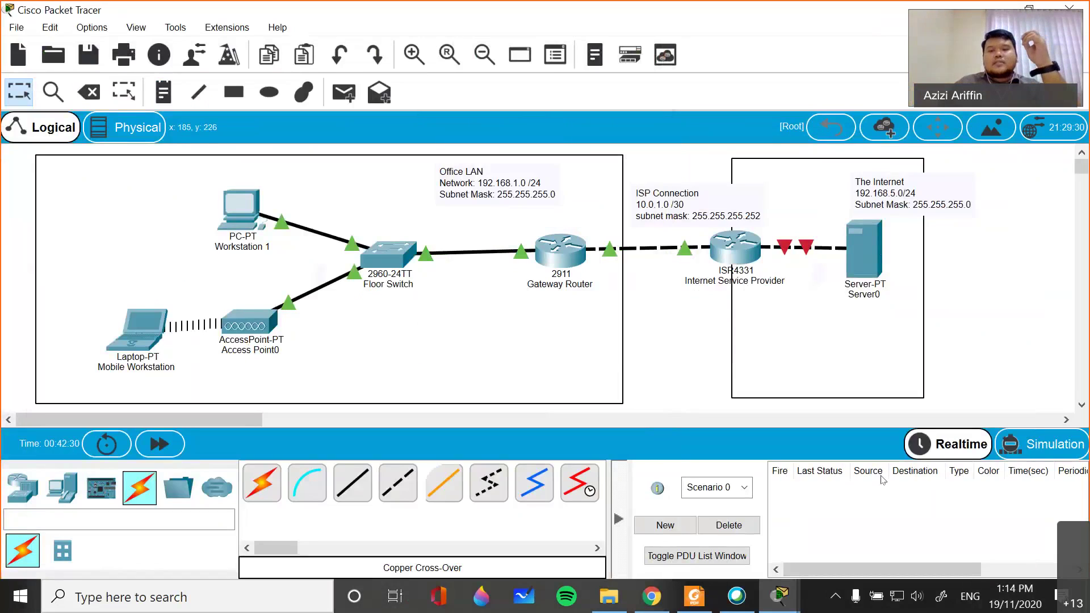
# - Check and close the ISP router window, then drag Server0 down and right on the canvas
pyautogui.moveTo(881, 257)
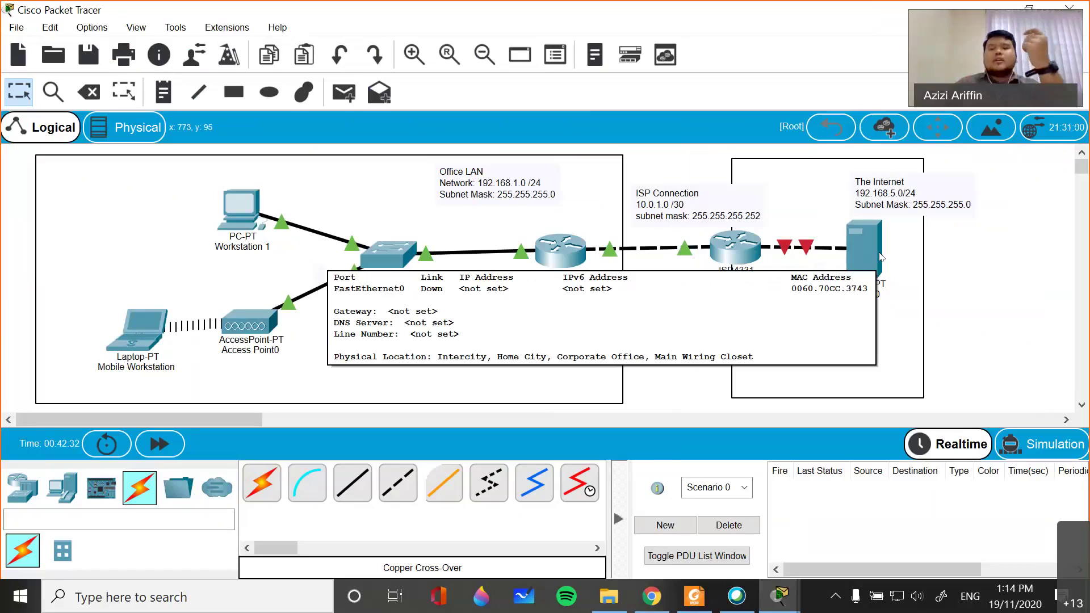
pyautogui.click(746, 259)
pyautogui.moveTo(321, 57); pyautogui.dragTo(314, 29)
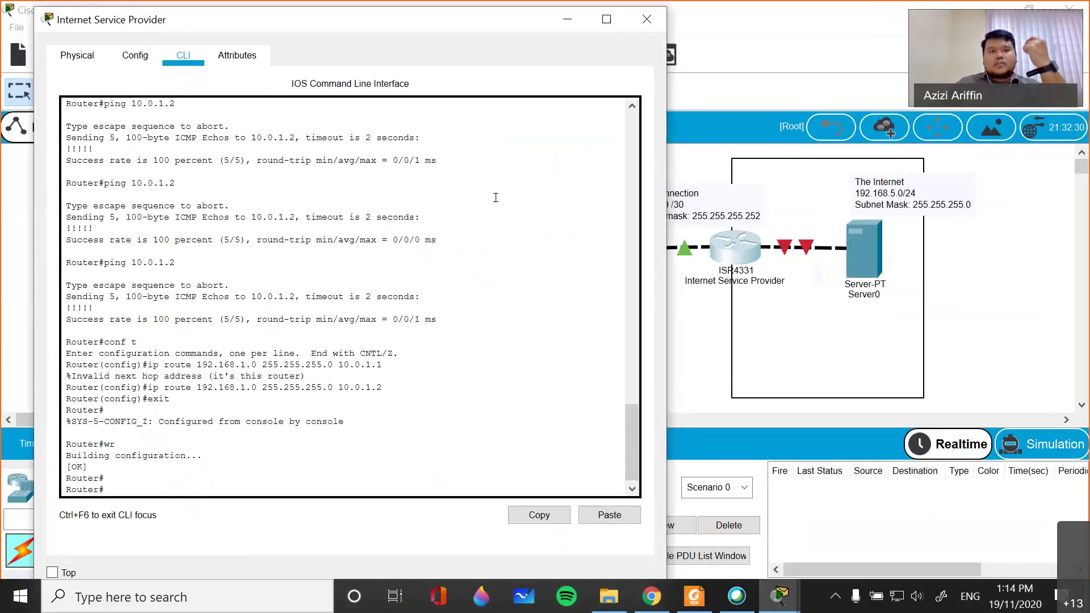
pyautogui.moveTo(227, 20); pyautogui.dragTo(138, 148)
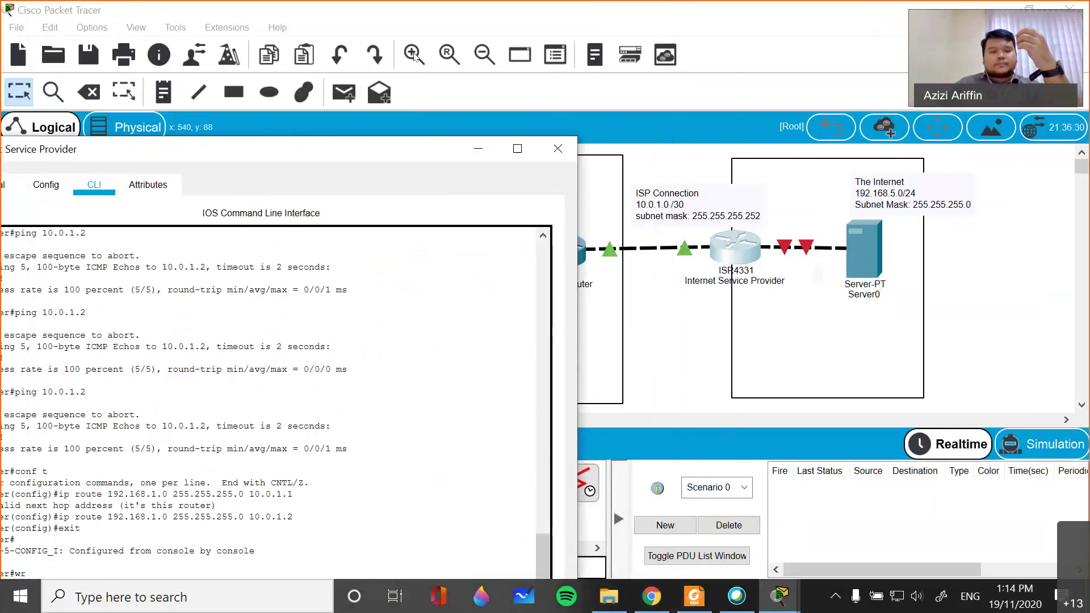
pyautogui.moveTo(569, 143); pyautogui.dragTo(718, 42)
pyautogui.click(714, 46)
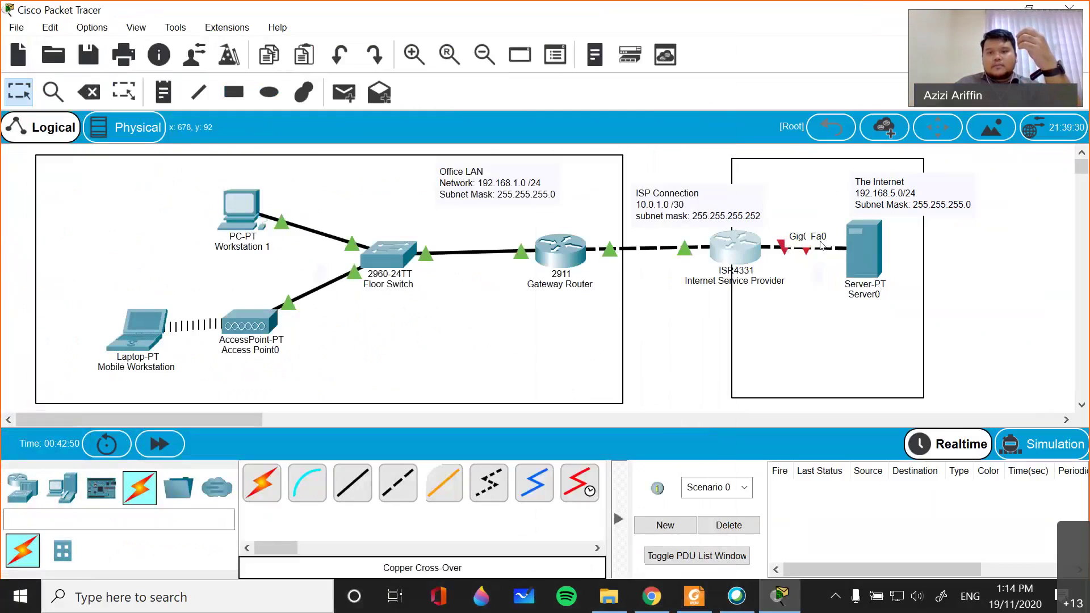
pyautogui.moveTo(893, 268); pyautogui.dragTo(930, 294)
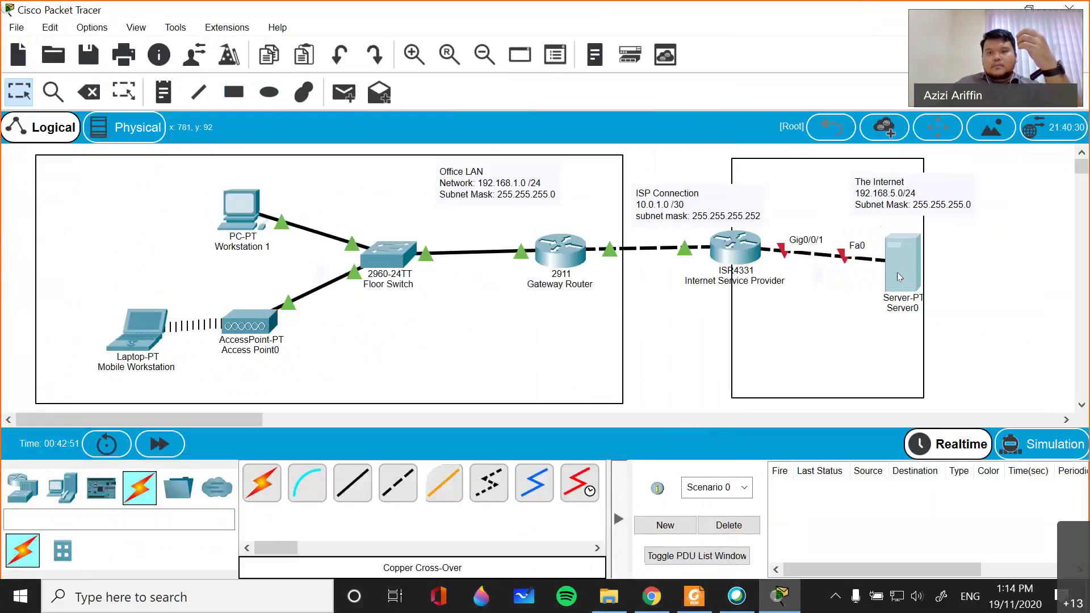
pyautogui.click(733, 247)
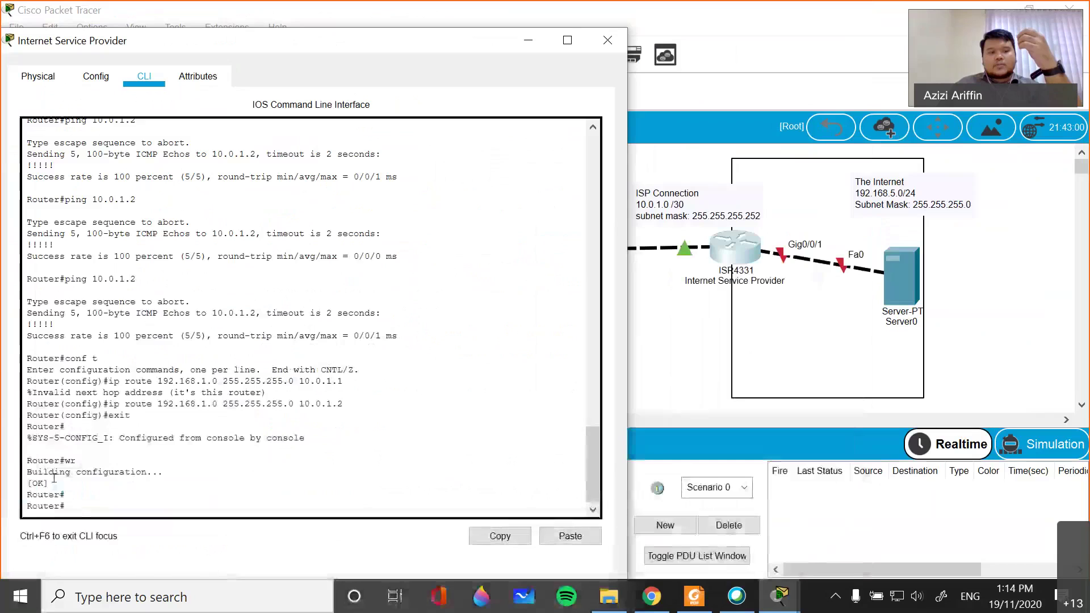
# - On the ISR4331, enter conf t, select interface GigabitEthernet 0/0/1, and start the ip address command
pyautogui.write('conf t')
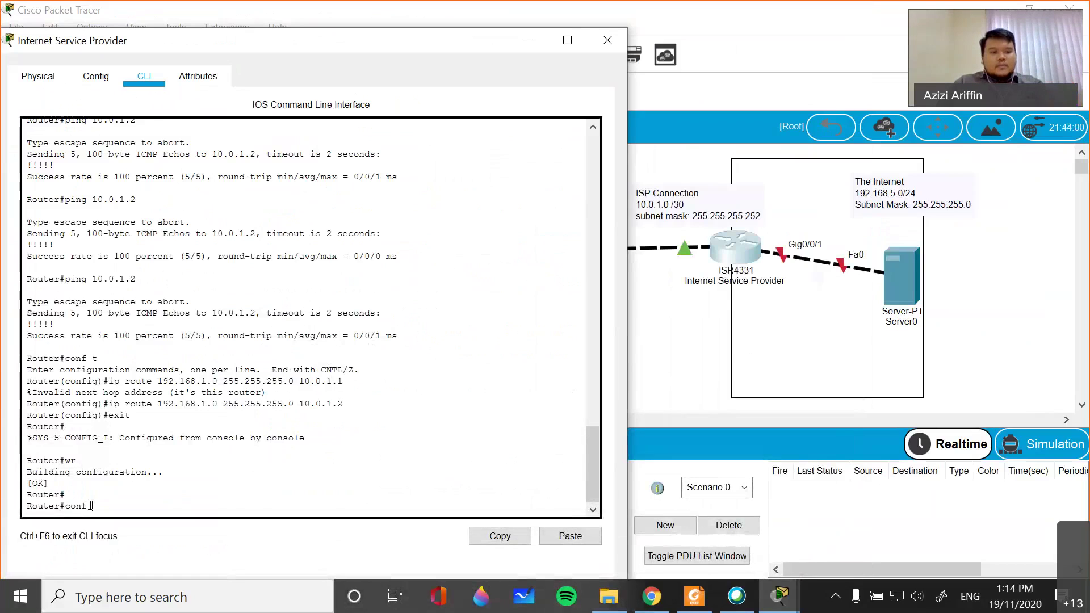
pyautogui.press('Return')
pyautogui.write('inter')
pyautogui.press('Tab')
pyautogui.write('gi')
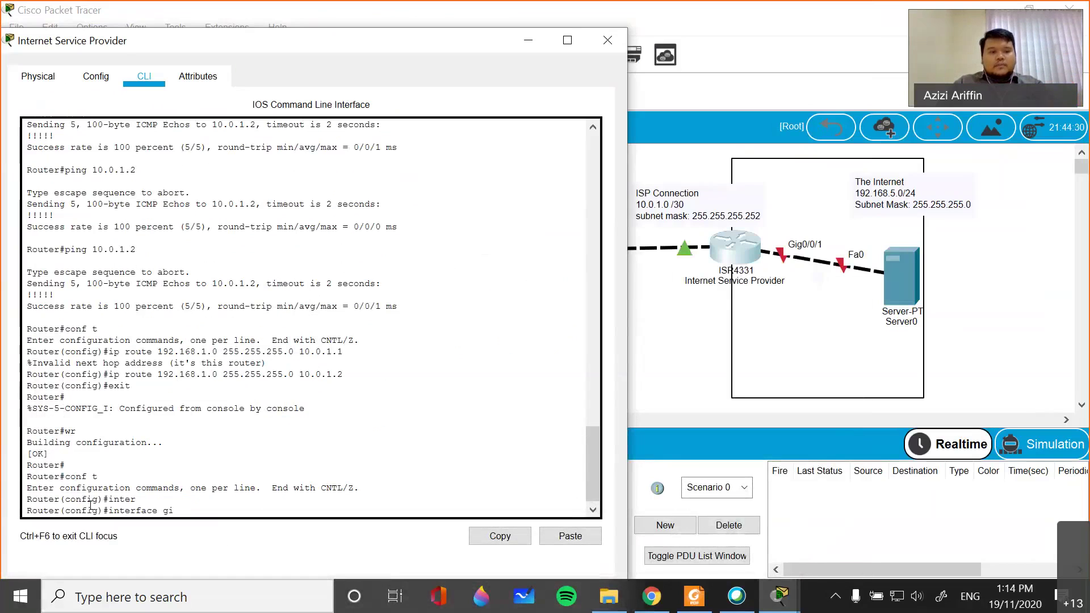
pyautogui.press('Tab')
pyautogui.write('0/0/1')
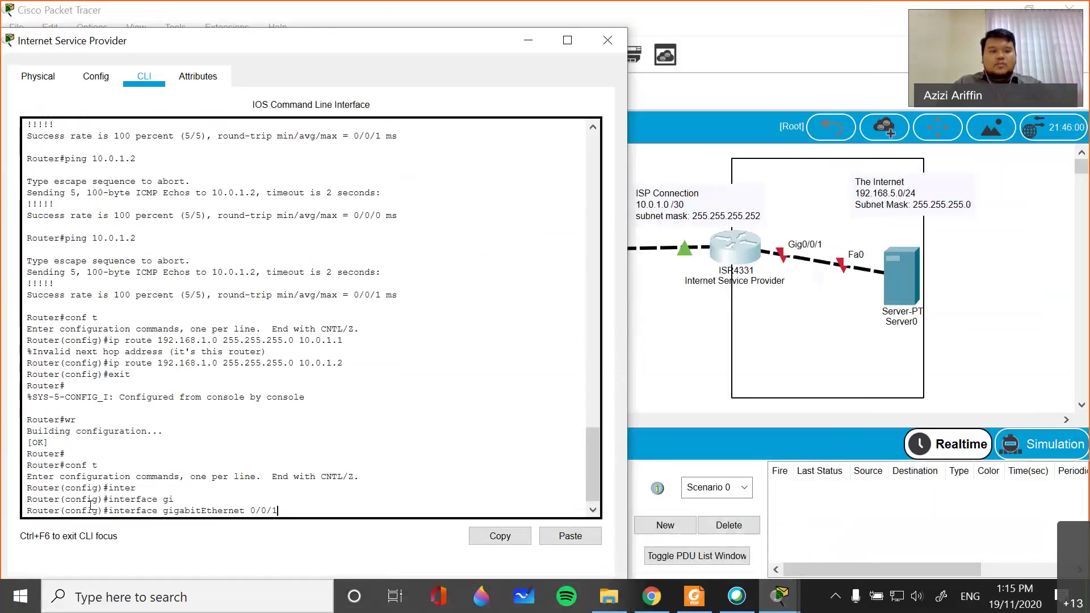
pyautogui.press('Return')
pyautogui.write('ip add')
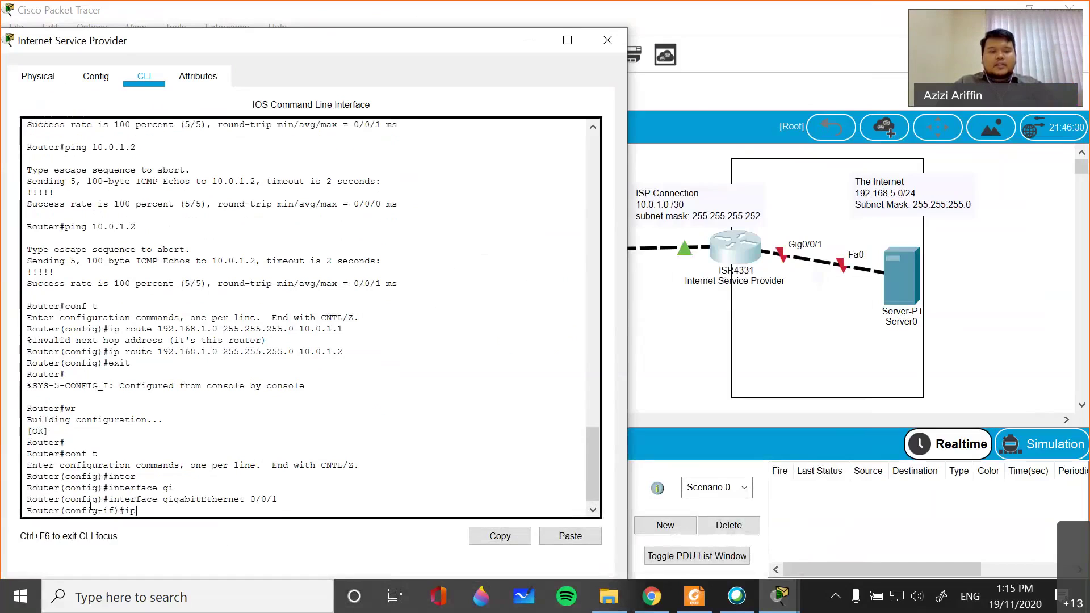
pyautogui.press('Tab')
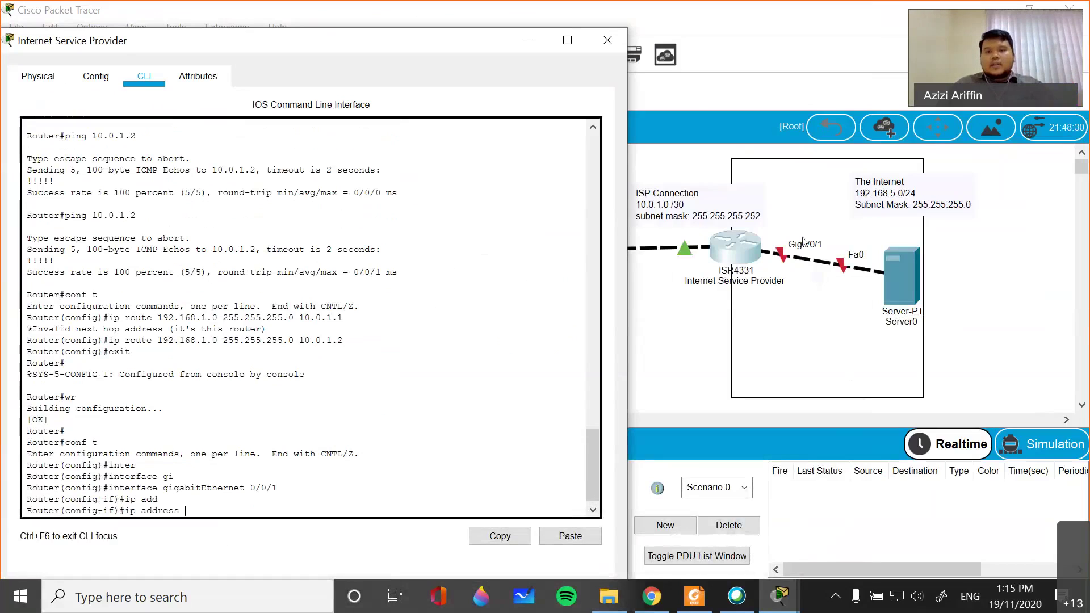
pyautogui.click(903, 181)
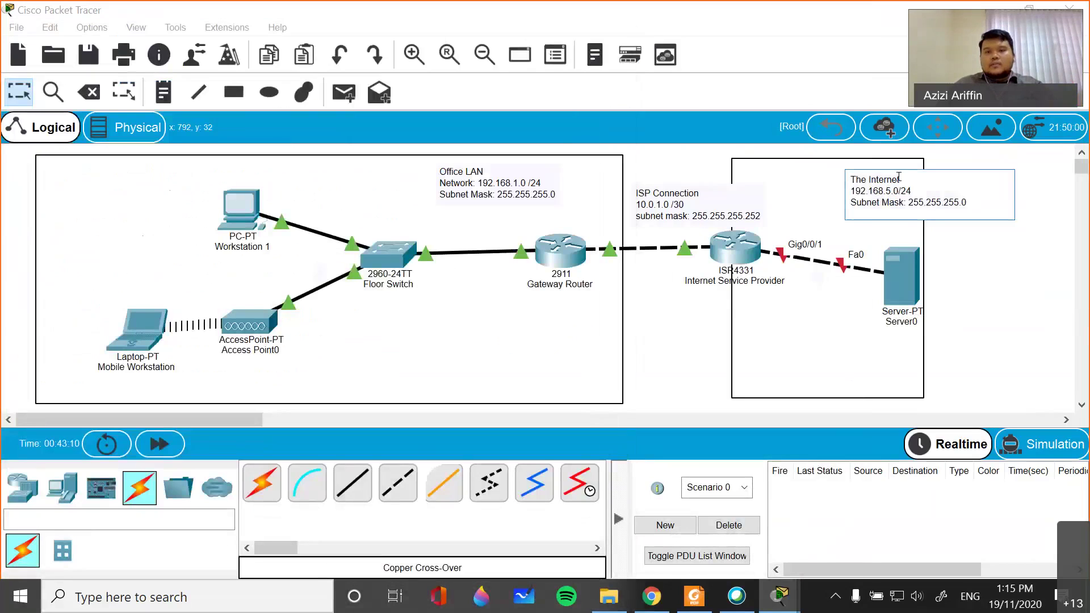
# - Replace the note text 'The Internet' with 'Datacenter' and bring back the ISP router's CLI window
pyautogui.click(902, 178)
pyautogui.press('BackSpace')
pyautogui.press('BackSpace')
pyautogui.press('BackSpace')
pyautogui.press('BackSpace')
pyautogui.press('BackSpace')
pyautogui.press('BackSpace')
pyautogui.press('BackSpace')
pyautogui.press('BackSpace')
pyautogui.press('BackSpace')
pyautogui.press('BackSpace')
pyautogui.press('BackSpace')
pyautogui.press('BackSpace')
pyautogui.write('Datacenter')
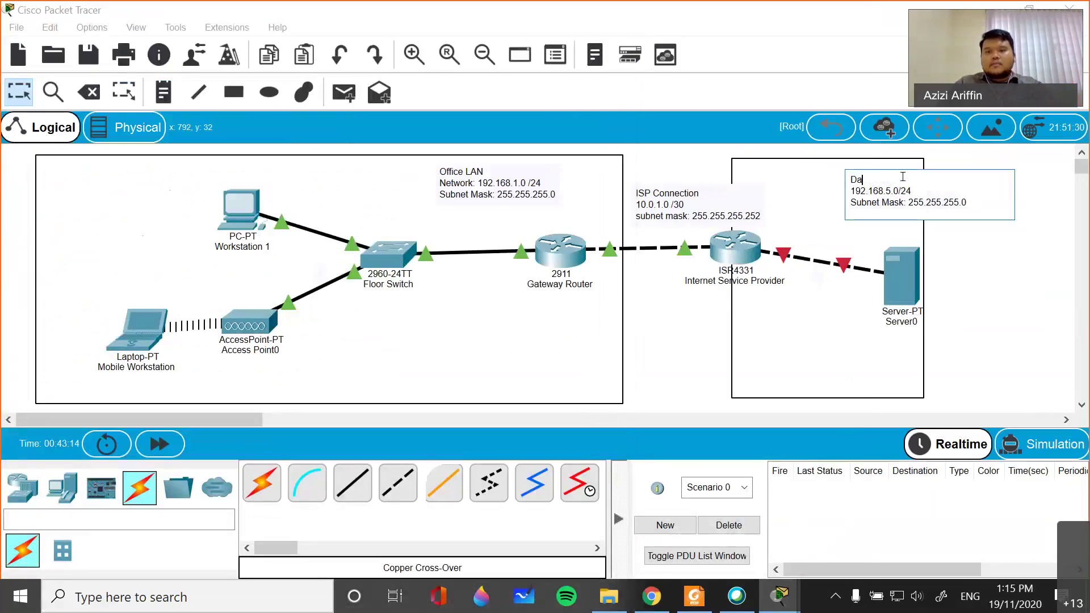
pyautogui.click(1079, 230)
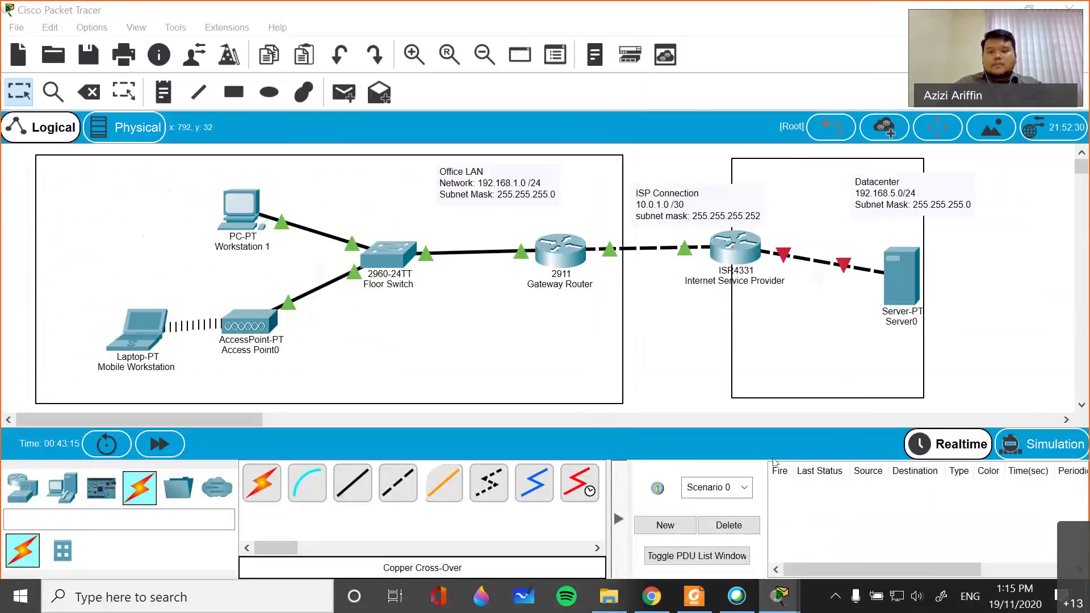
pyautogui.click(868, 510)
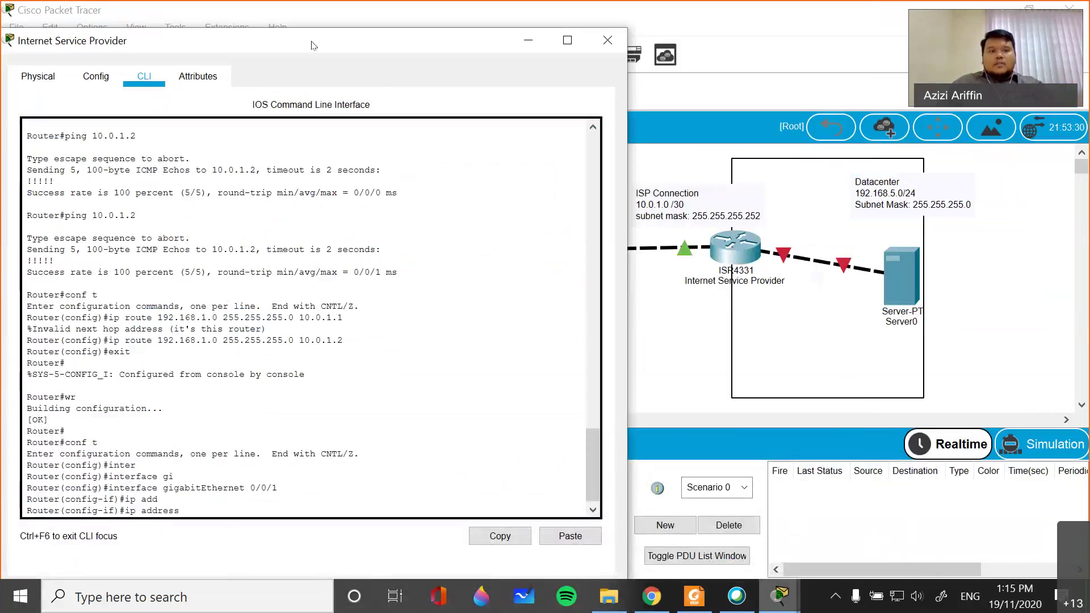
# - Give the ISP interface 192.168.5.10 255.255.255.0, bring it up, and describe it 'to-server'
pyautogui.moveTo(314, 45); pyautogui.dragTo(347, 41)
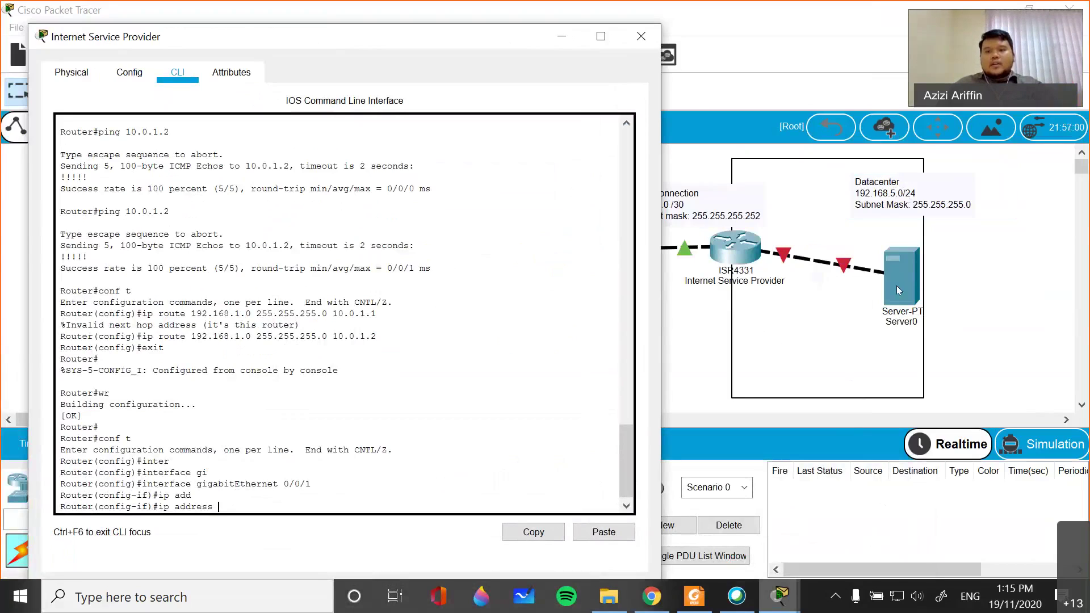
pyautogui.write('192.168.5.')
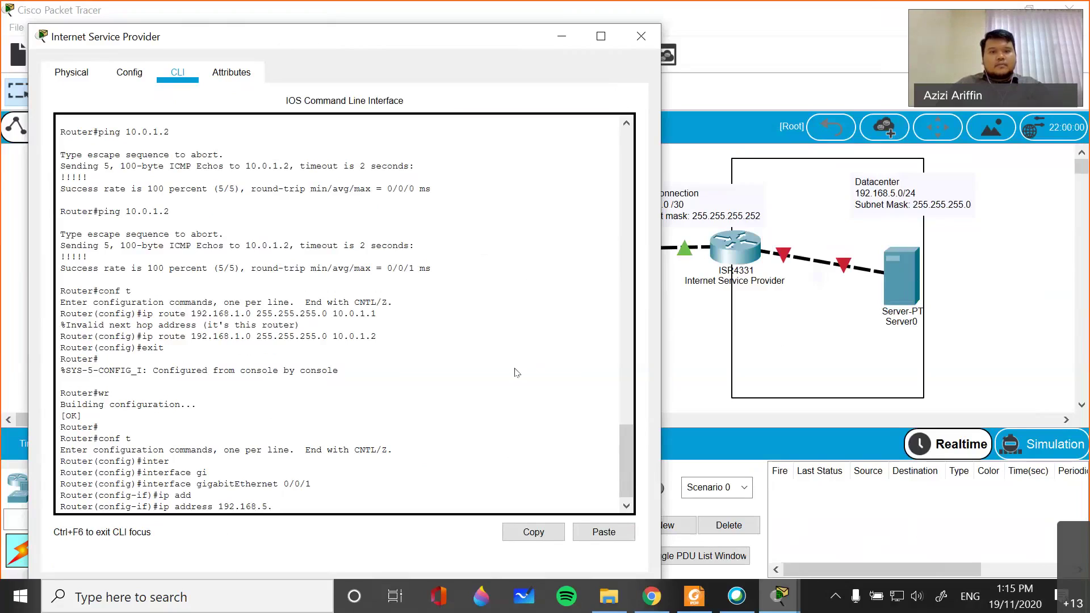
pyautogui.write('10 255.2')
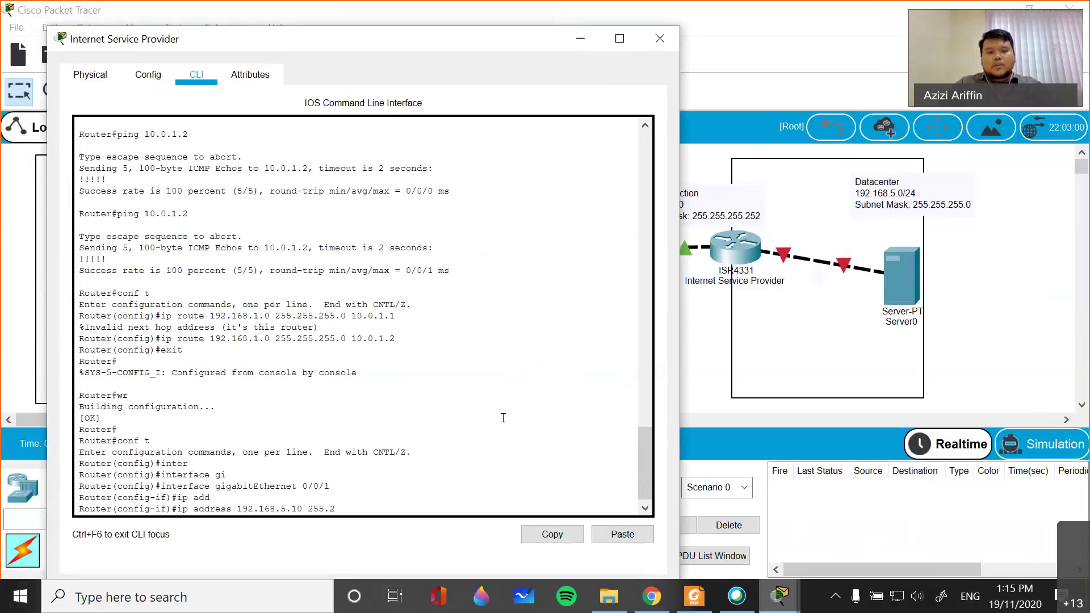
pyautogui.write('55.255.0')
pyautogui.press('Return')
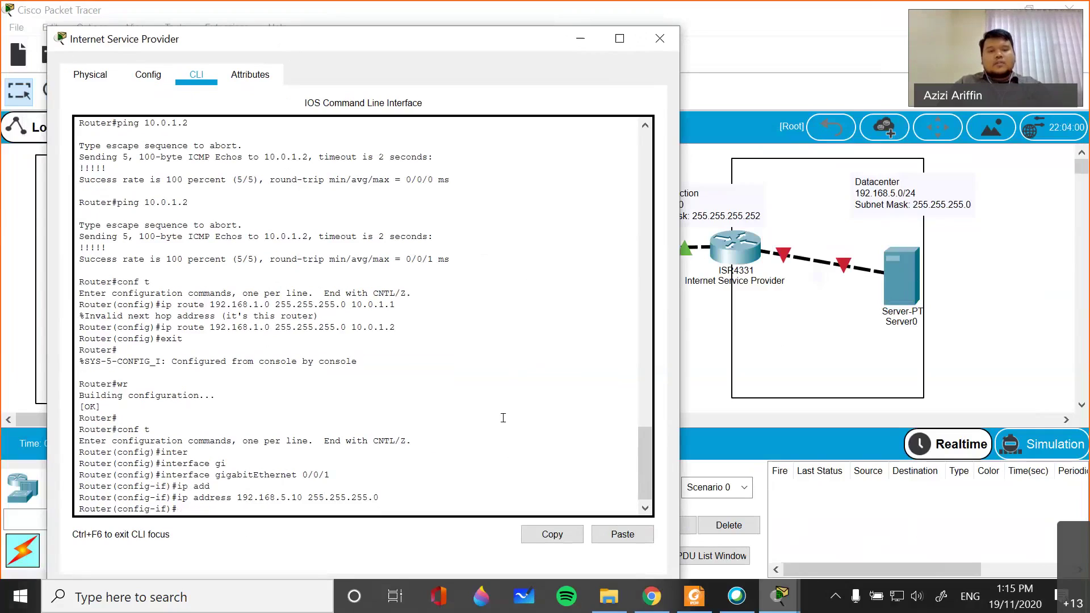
pyautogui.write('as')
pyautogui.press('BackSpace')
pyautogui.press('BackSpace')
pyautogui.write('no shu')
pyautogui.press('Tab')
pyautogui.press('Return')
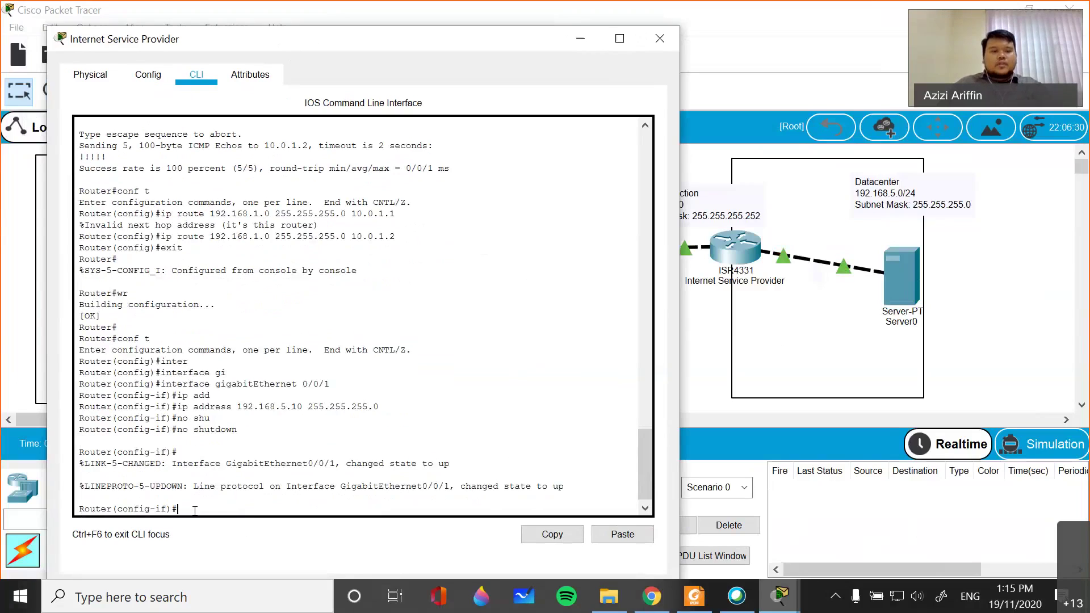
pyautogui.write('desc')
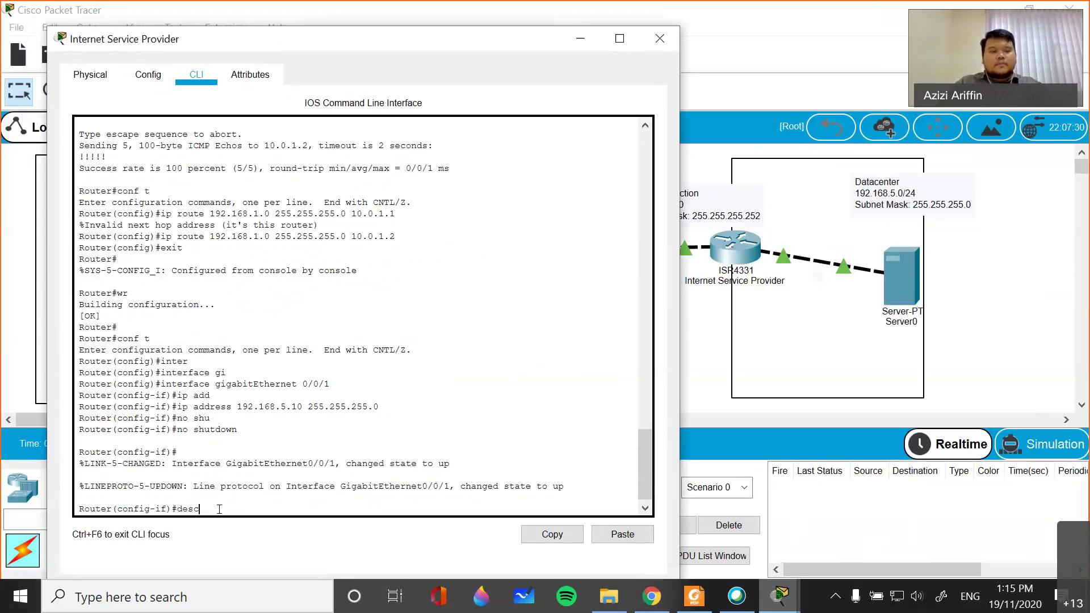
pyautogui.press('Tab')
pyautogui.write('to-server')
pyautogui.press('Return')
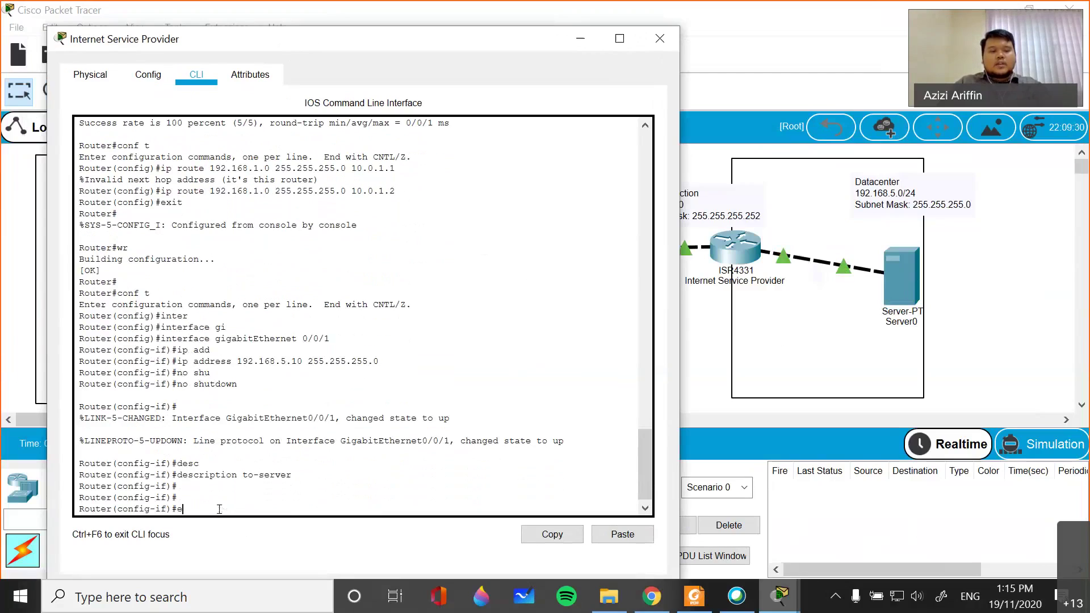
# - Exit configuration mode, review the ISP running configuration with sh run, and save it with wr
pyautogui.write('exit')
pyautogui.press('Return')
pyautogui.press('Return')
pyautogui.write('exti')
pyautogui.press('BackSpace')
pyautogui.press('BackSpace')
pyautogui.write('it')
pyautogui.press('Return')
pyautogui.press('Return')
pyautogui.write('sh run')
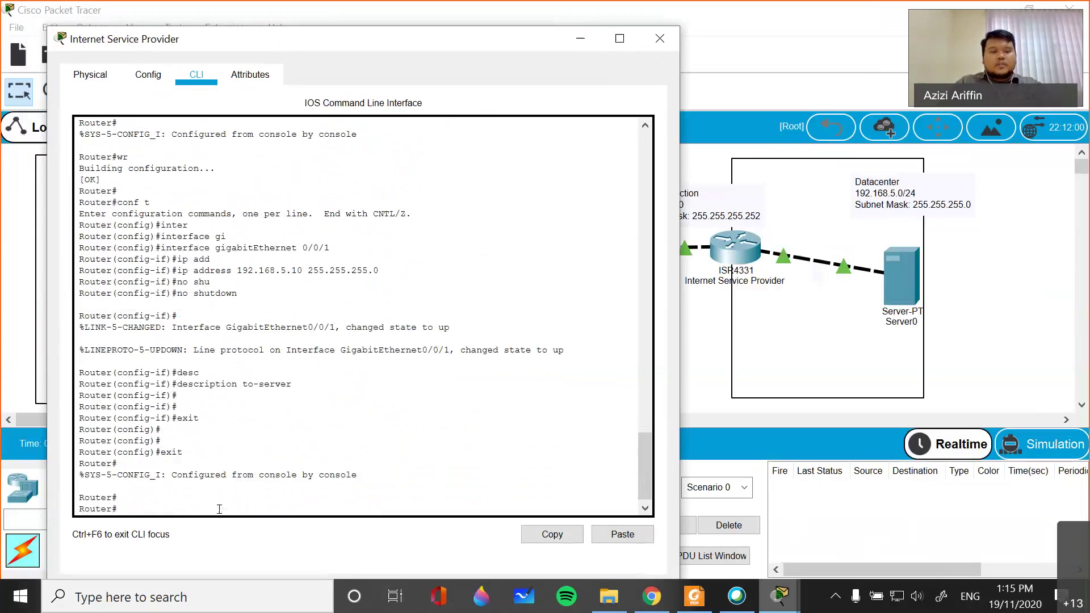
pyautogui.press('Return')
pyautogui.press('Return')
pyautogui.press('Return')
pyautogui.press('Return')
pyautogui.press('Return')
pyautogui.press('Return')
pyautogui.press('Return')
pyautogui.press('Return')
pyautogui.press('Return')
pyautogui.press('Return')
pyautogui.press('Return')
pyautogui.press('Return')
pyautogui.press('Return')
pyautogui.press('Return')
pyautogui.press('Return')
pyautogui.press('Return')
pyautogui.press('Return')
pyautogui.press('Return')
pyautogui.press('Return')
pyautogui.press('Return')
pyautogui.press('Return')
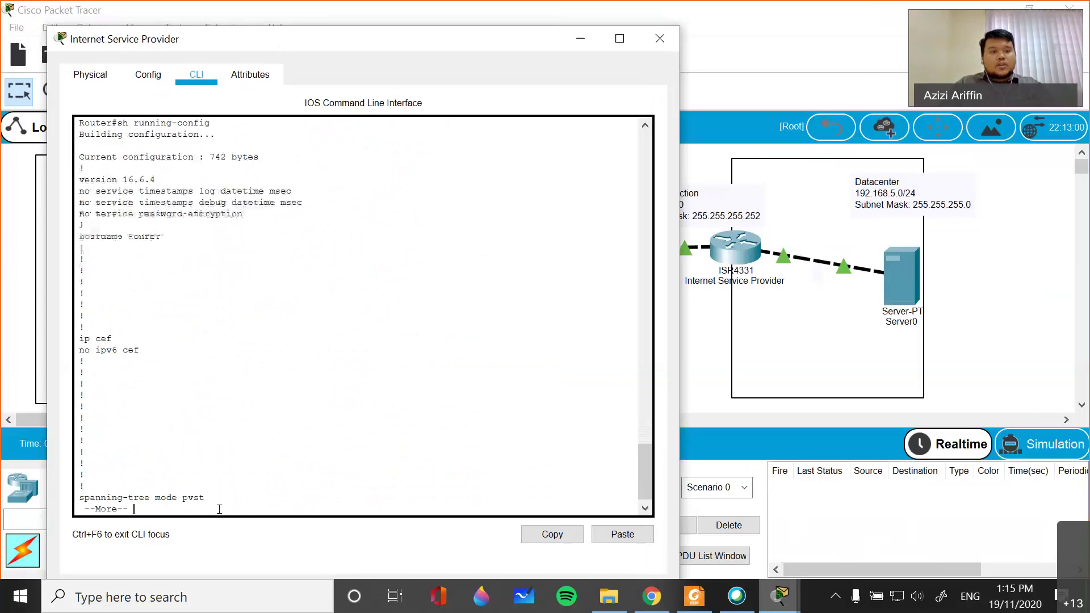
pyautogui.press('Return')
pyautogui.press('Return')
pyautogui.press('Return')
pyautogui.press('Return')
pyautogui.press('Return')
pyautogui.press('Return')
pyautogui.press('Return')
pyautogui.press('Return')
pyautogui.press('Return')
pyautogui.press('Return')
pyautogui.press('Return')
pyautogui.press('Return')
pyautogui.press('Return')
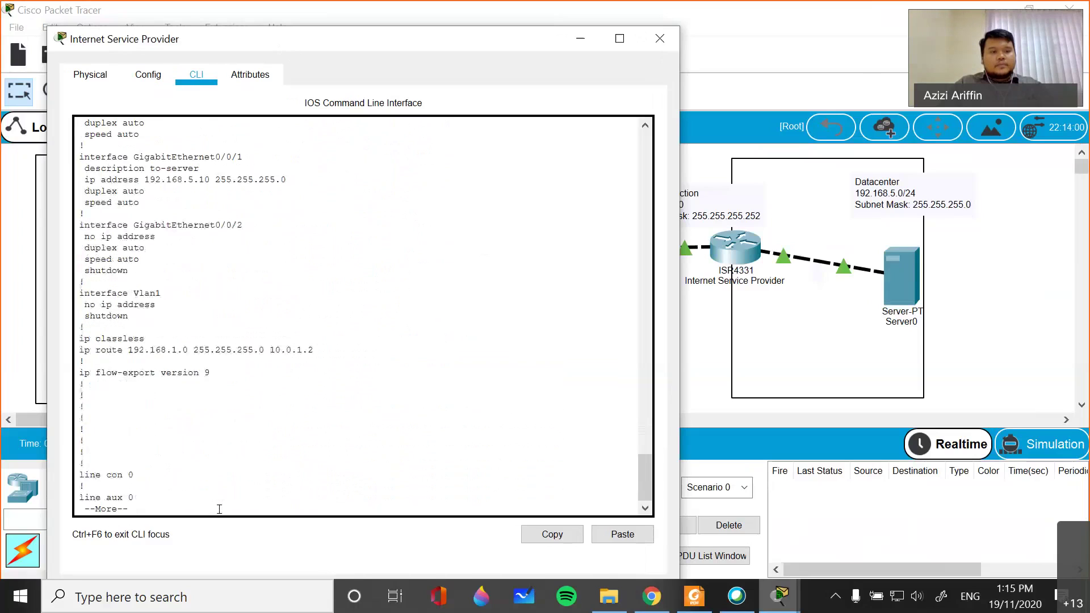
pyautogui.write('q')
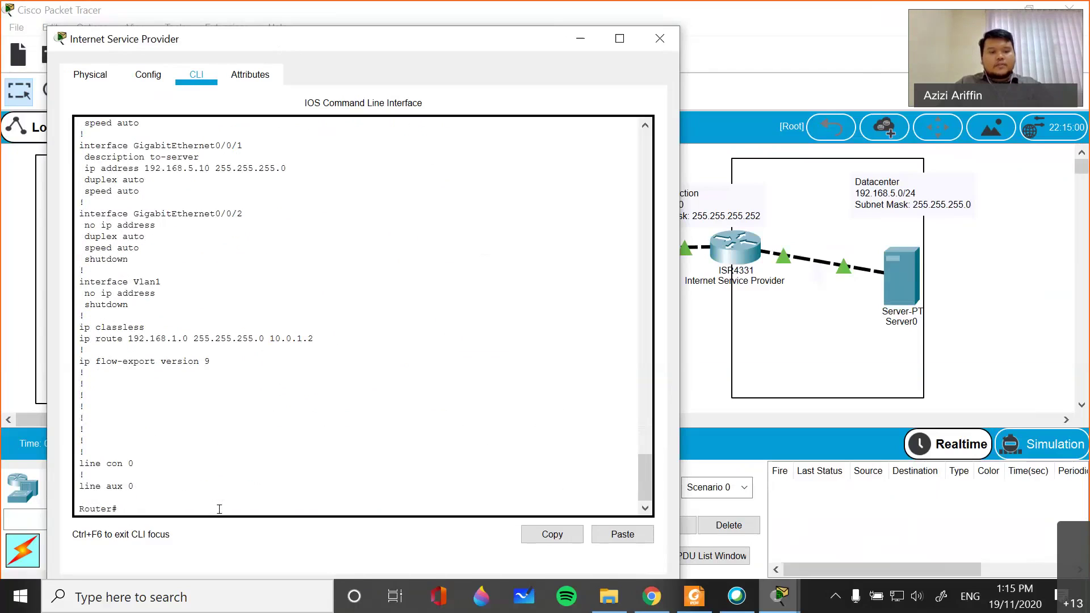
pyautogui.write('wr')
pyautogui.press('Return')
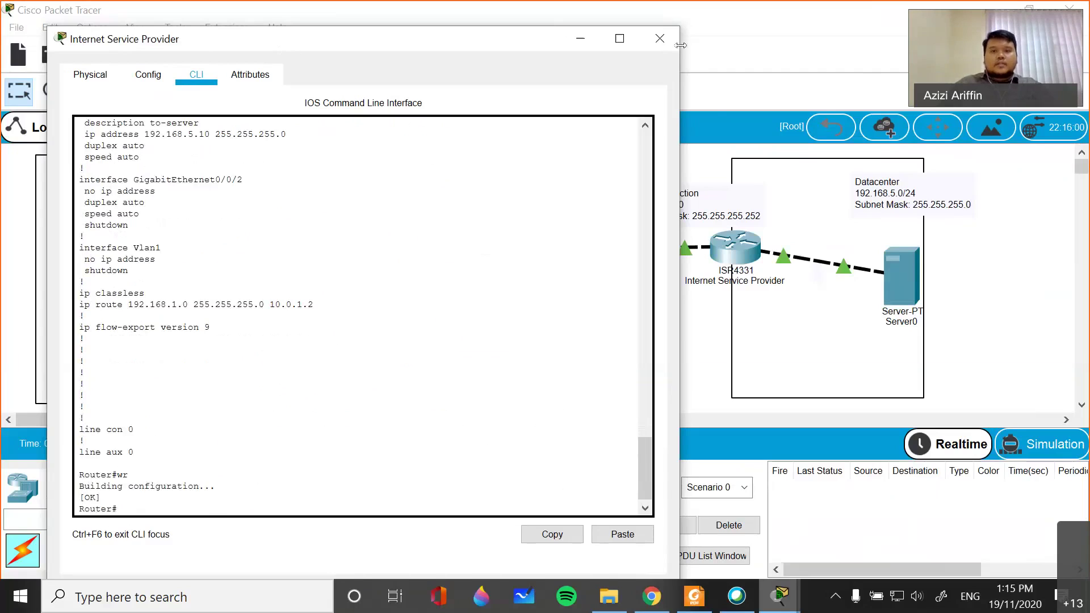
# - Save the Gateway Router's configuration with wr and close its window
pyautogui.click(660, 38)
pyautogui.click(560, 252)
pyautogui.click(403, 452)
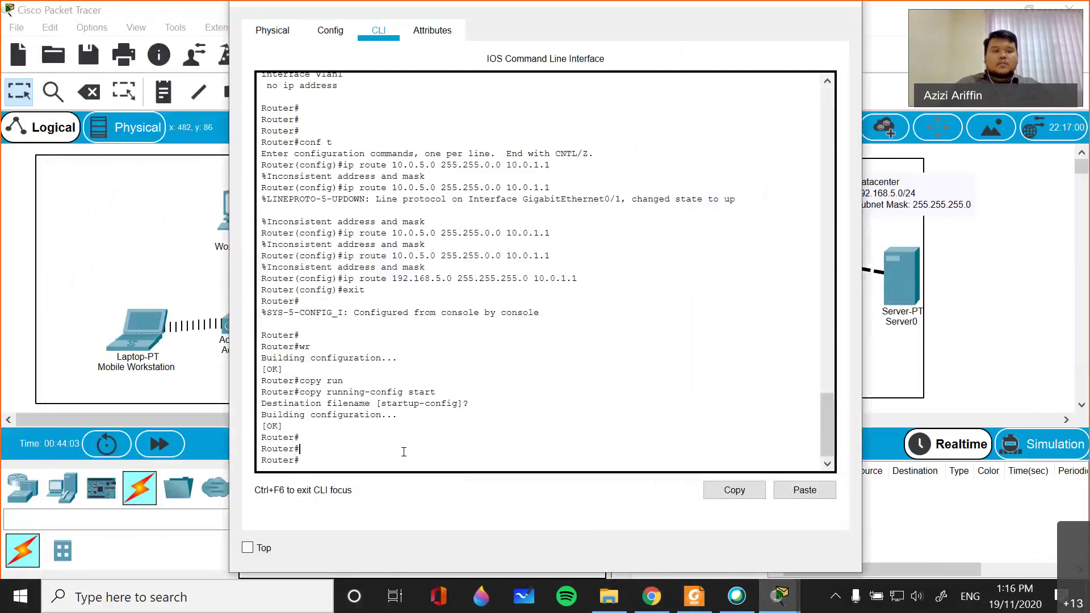
pyautogui.write('wr')
pyautogui.press('Return')
pyautogui.press('Return')
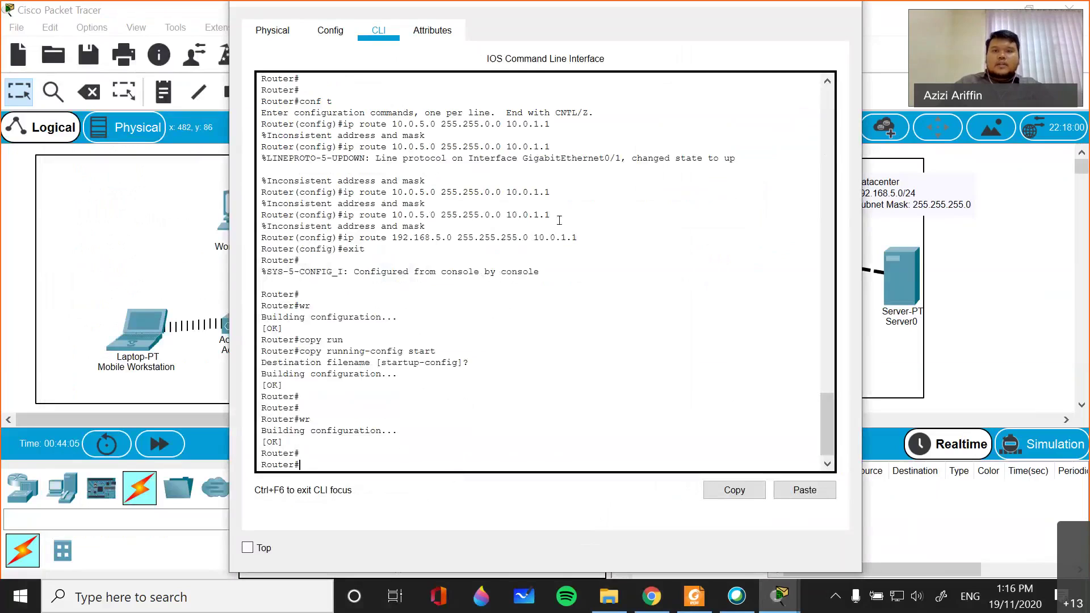
pyautogui.hotkey('alt', 'F4')
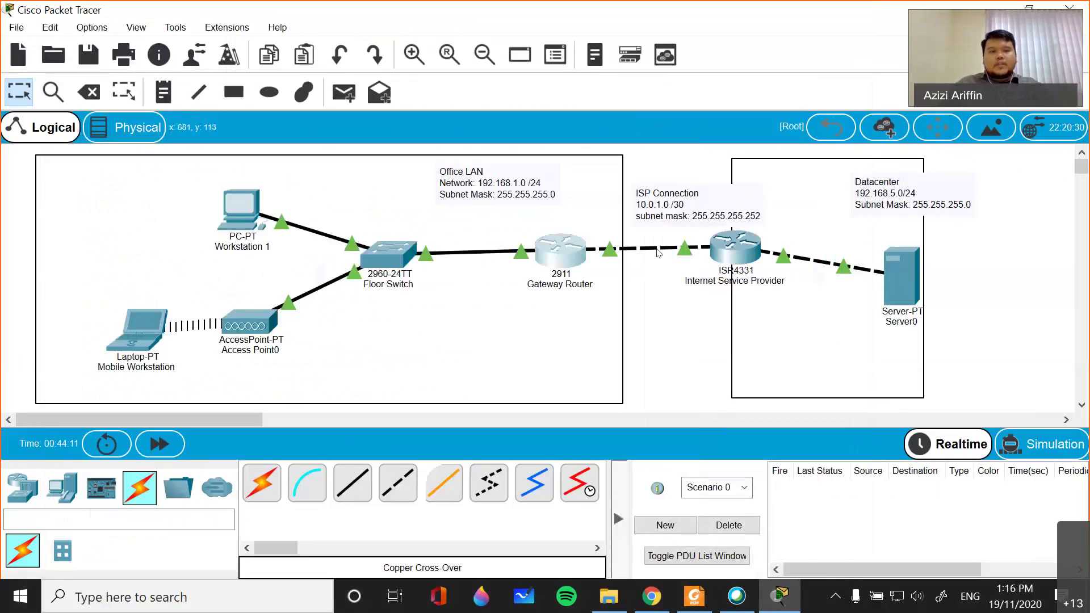
pyautogui.click(243, 214)
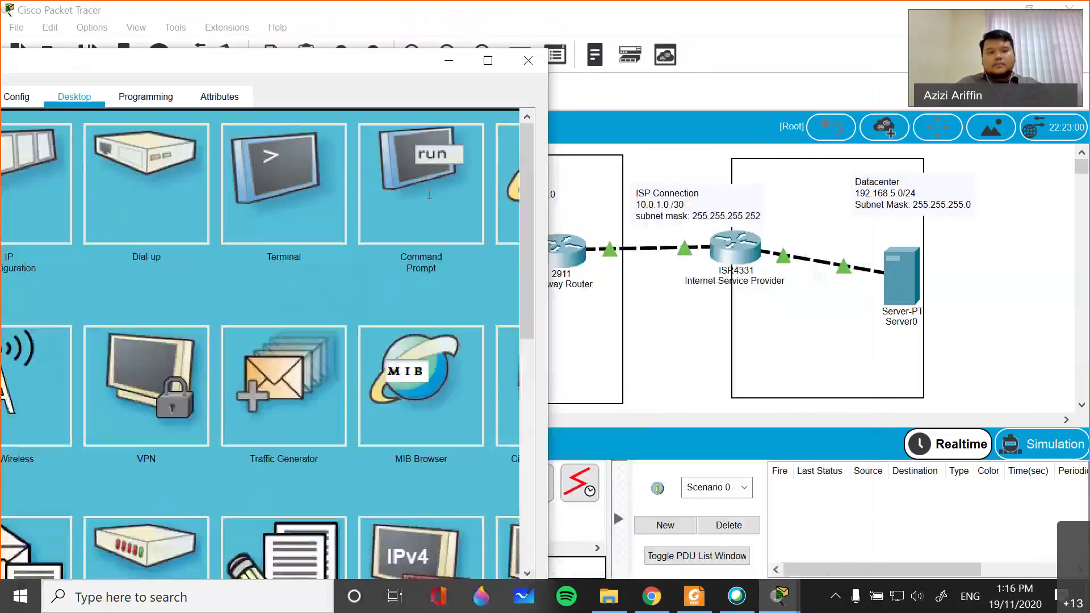
pyautogui.click(425, 162)
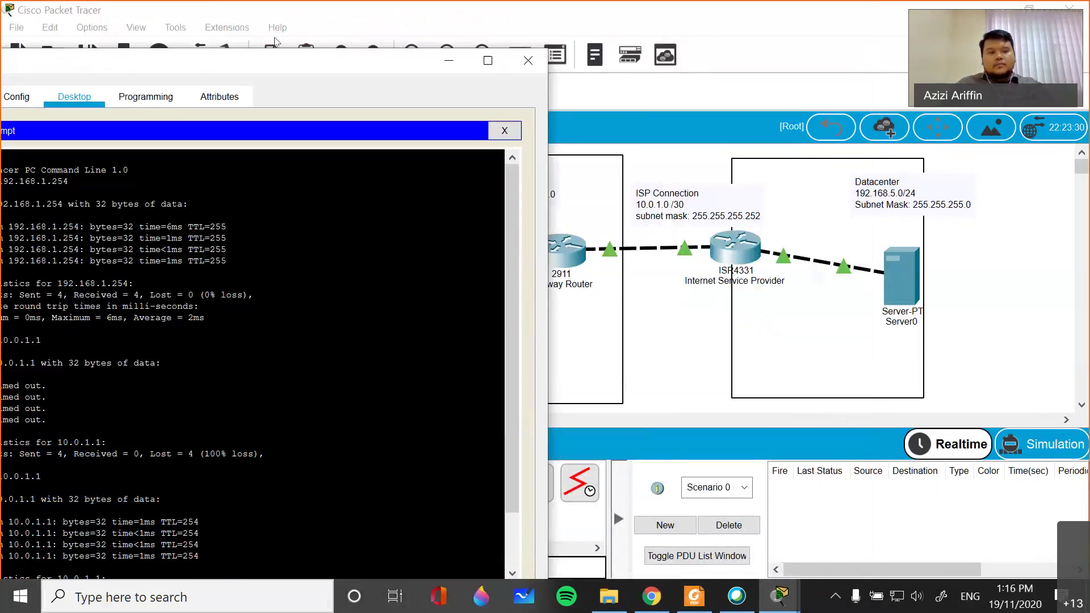
pyautogui.click(488, 60)
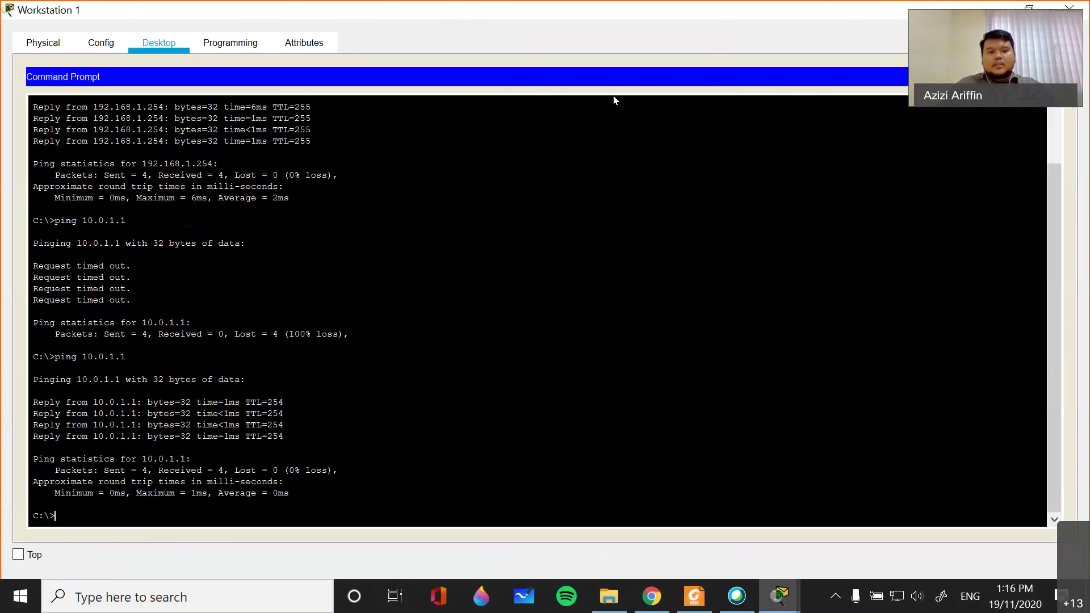
pyautogui.press('super+Down')
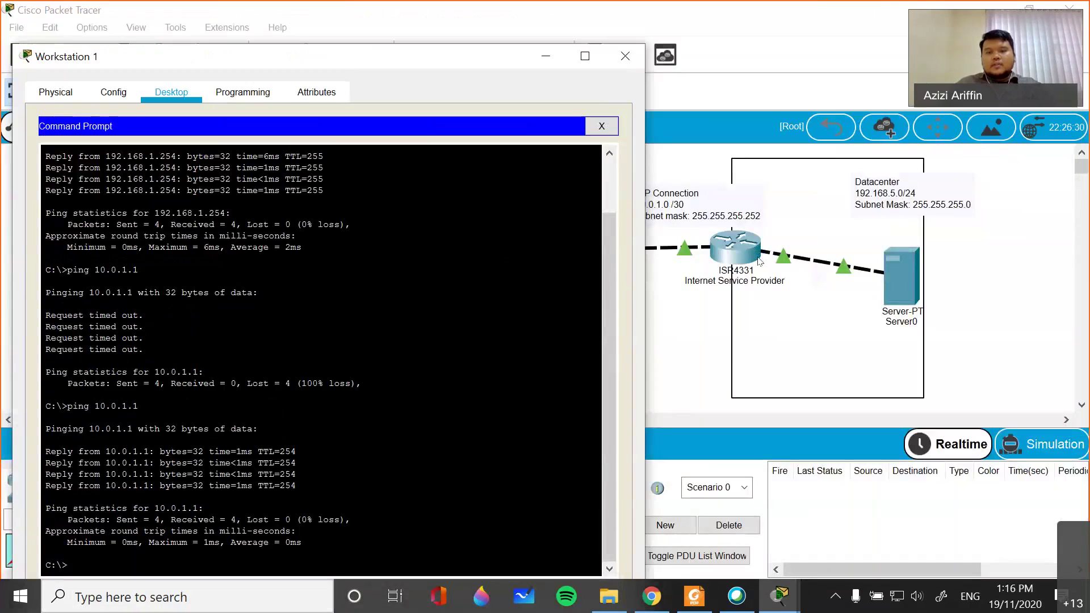
pyautogui.press('super+Down')
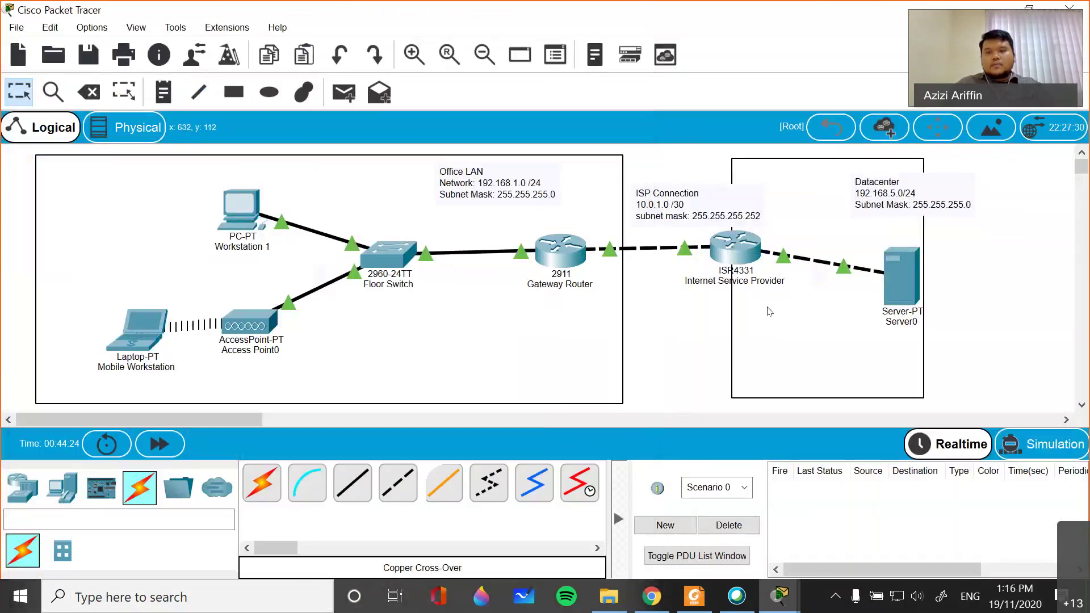
pyautogui.click(735, 247)
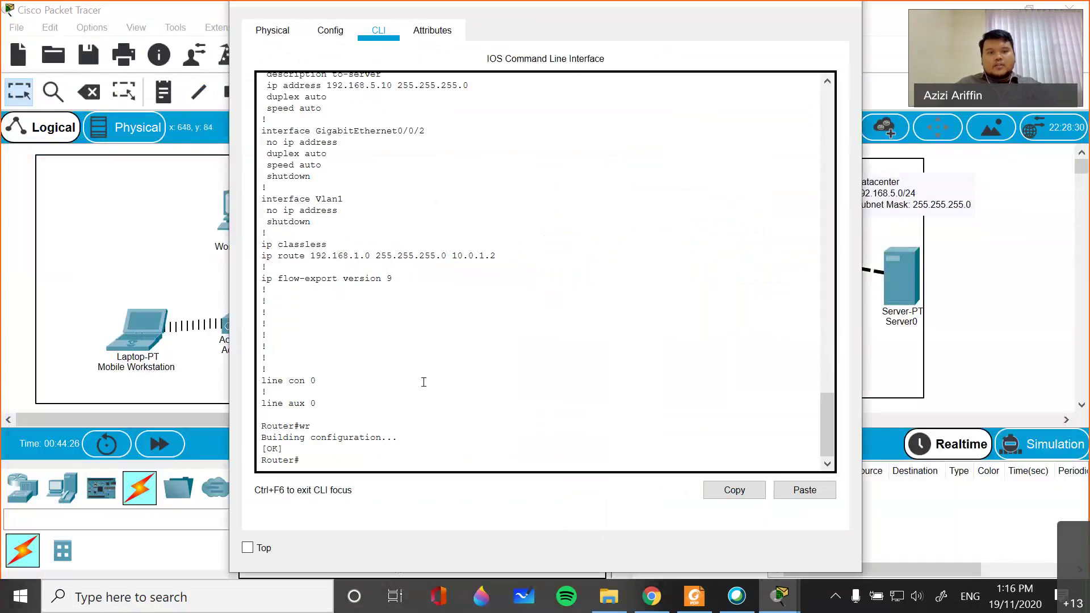
pyautogui.scroll(4, 425, 291)
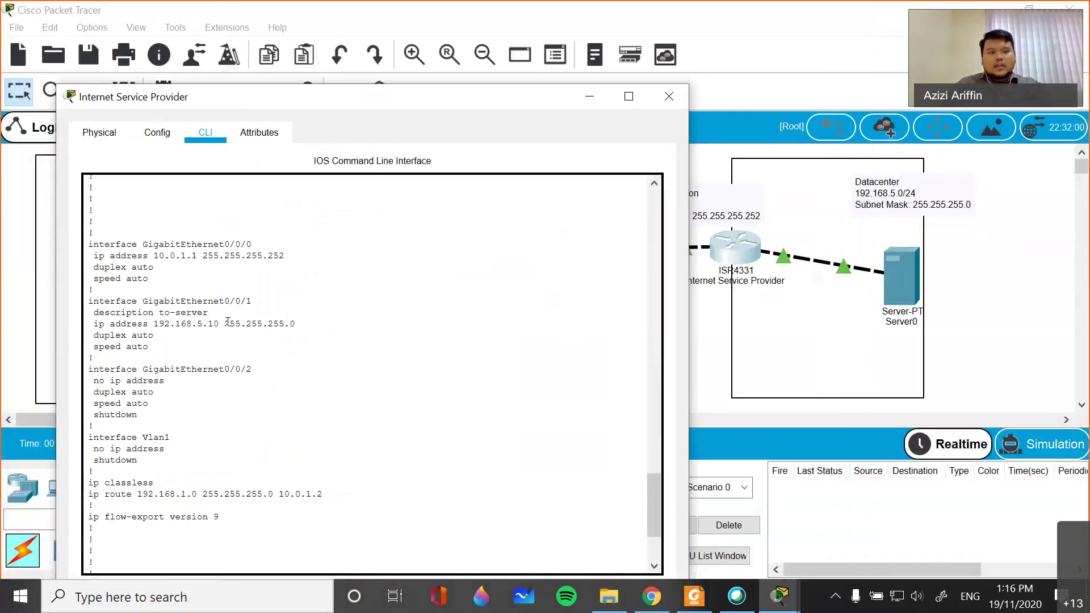
pyautogui.moveTo(219, 323); pyautogui.dragTo(154, 324)
pyautogui.press('super+c')
pyautogui.rightClick(224, 328)
pyautogui.click(251, 339)
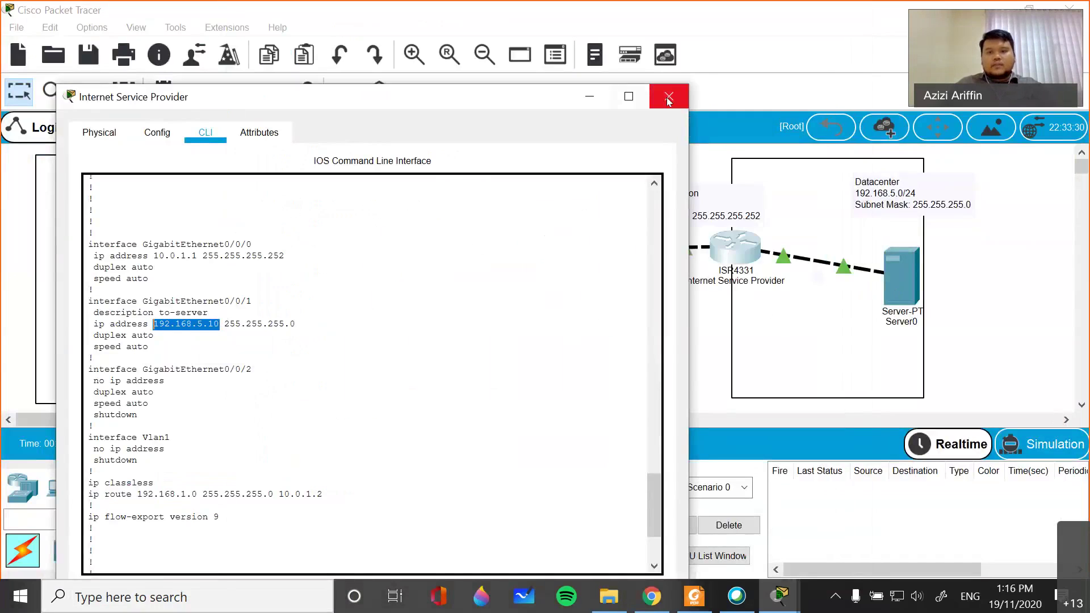
pyautogui.click(669, 96)
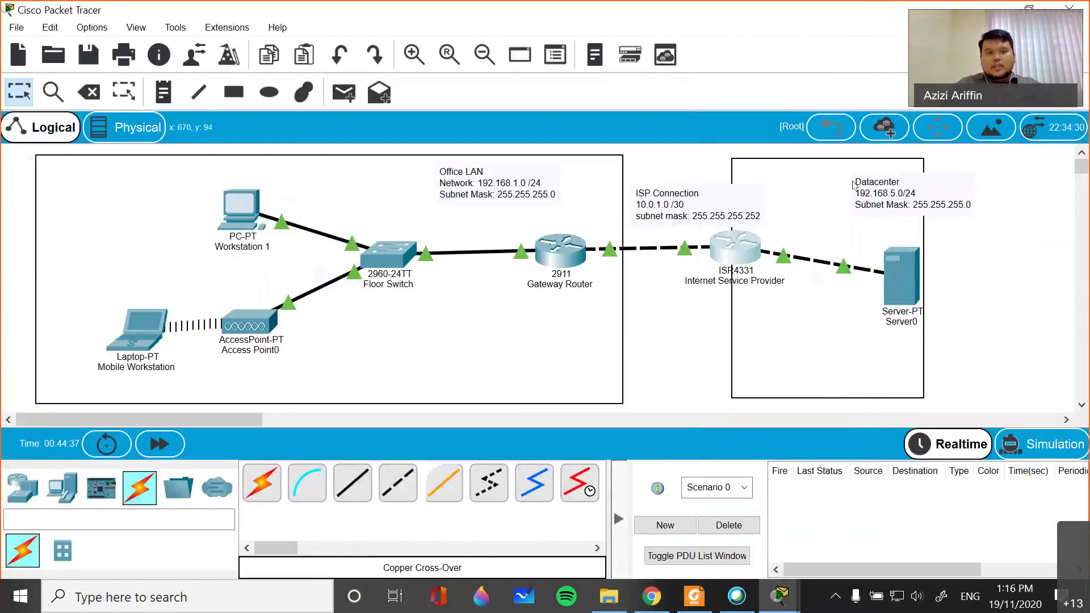
# - From Workstation 1's command prompt, ping the pasted server address 192.168.5.10
pyautogui.moveTo(780, 596)
pyautogui.click(695, 522)
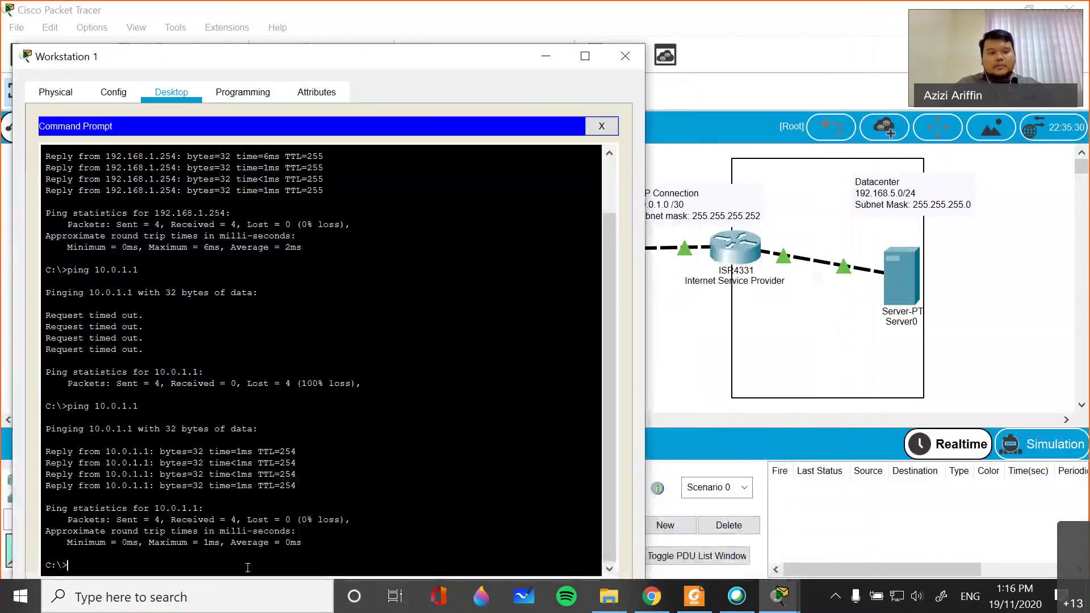
pyautogui.write('ping')
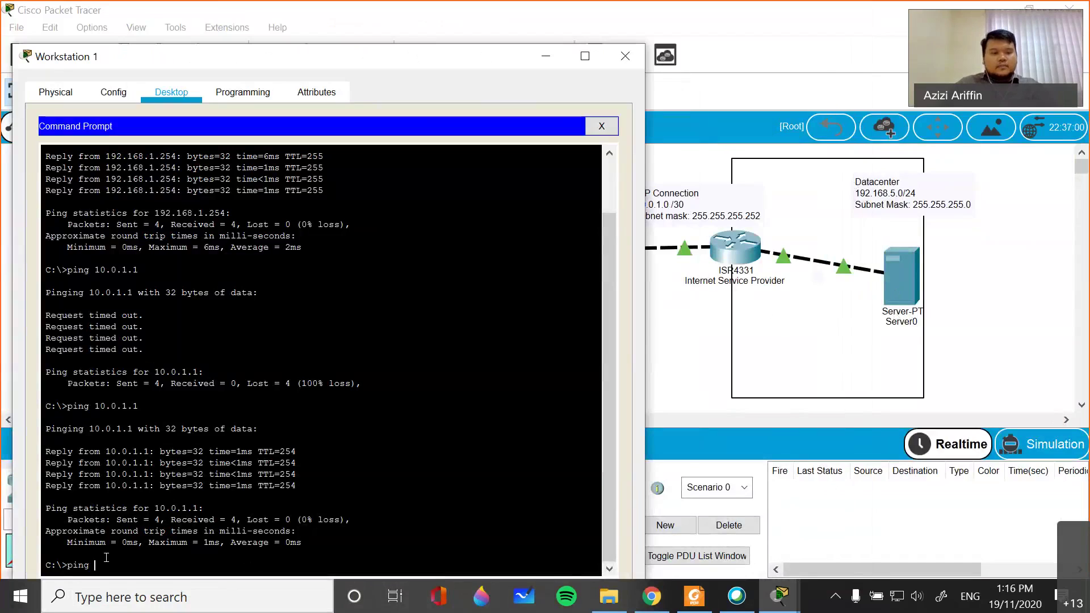
pyautogui.rightClick(181, 554)
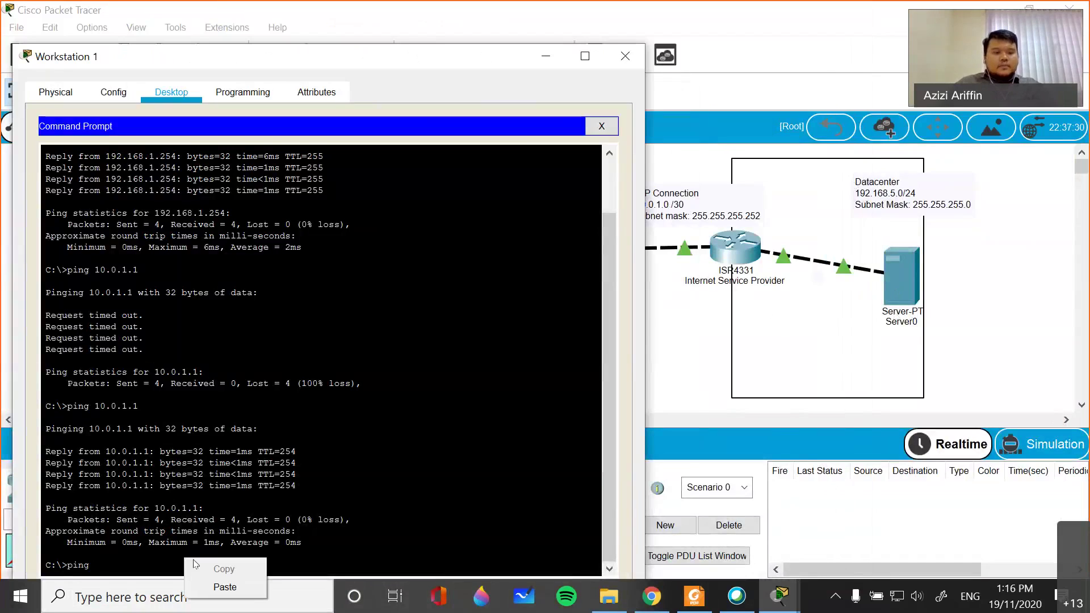
pyautogui.click(224, 588)
pyautogui.press('Return')
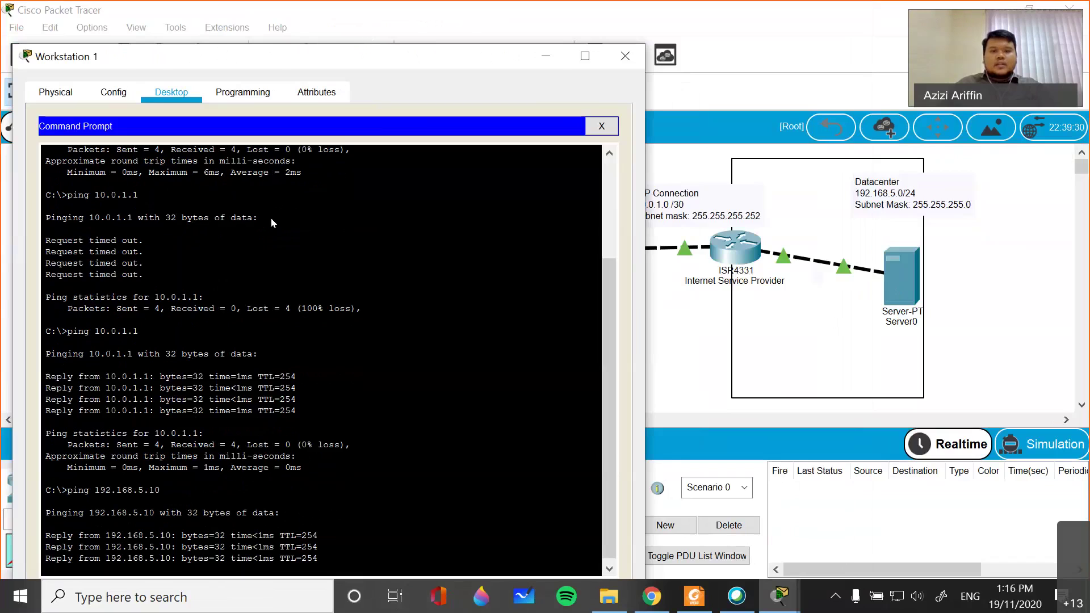
# - Close Workstation 1's window and bring up Server0's device window
pyautogui.moveTo(273, 56); pyautogui.dragTo(231, 262)
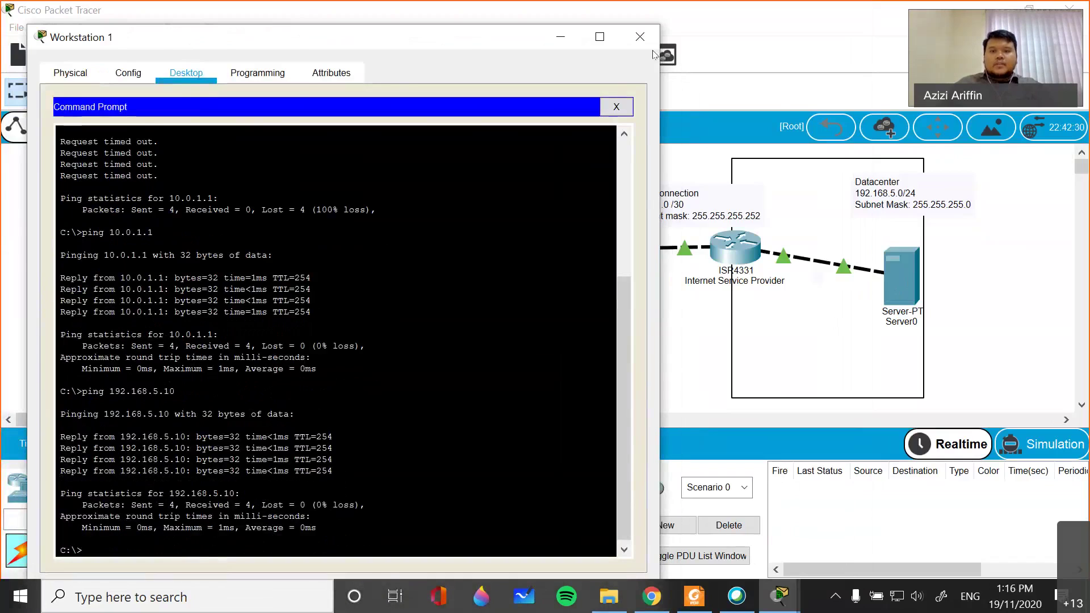
pyautogui.click(640, 37)
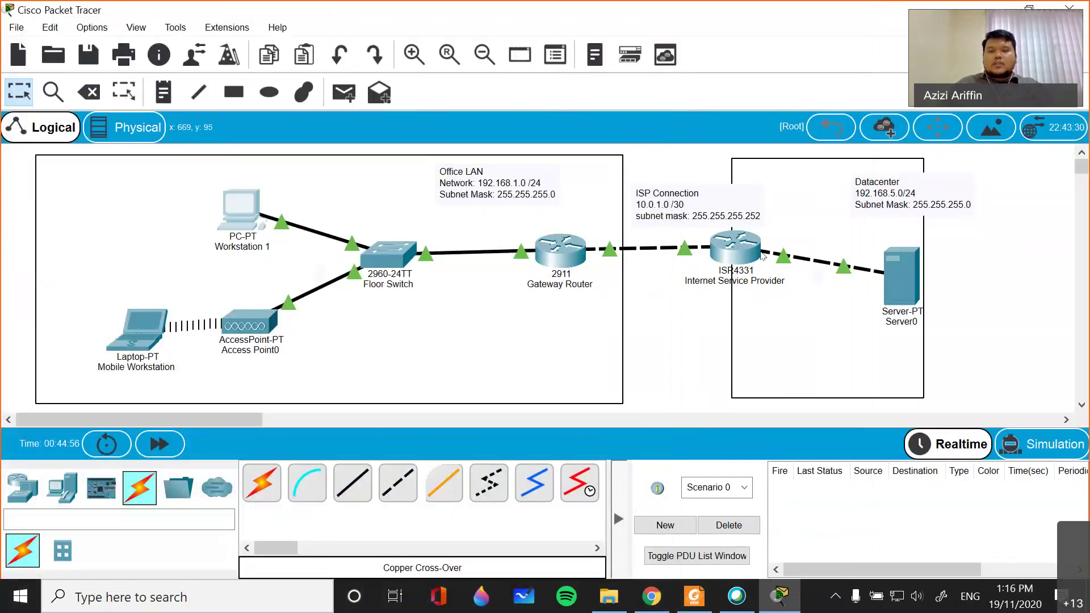
pyautogui.click(895, 288)
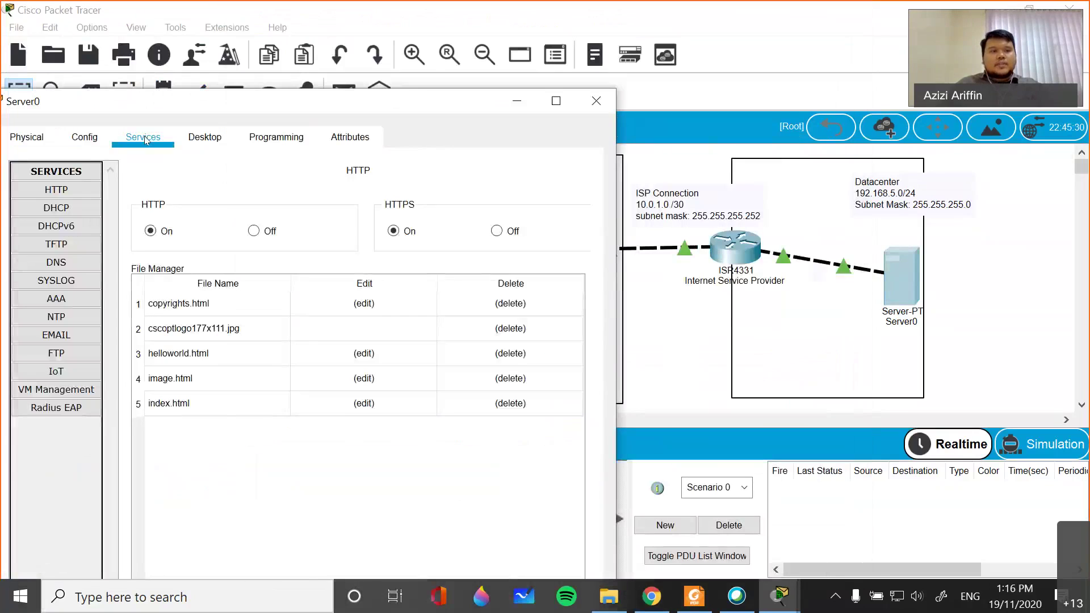
# - Set Server0's FastEthernet0 to static IPv4 192.168.5.20 with mask 255.255.255.0
pyautogui.click(199, 139)
pyautogui.click(170, 136)
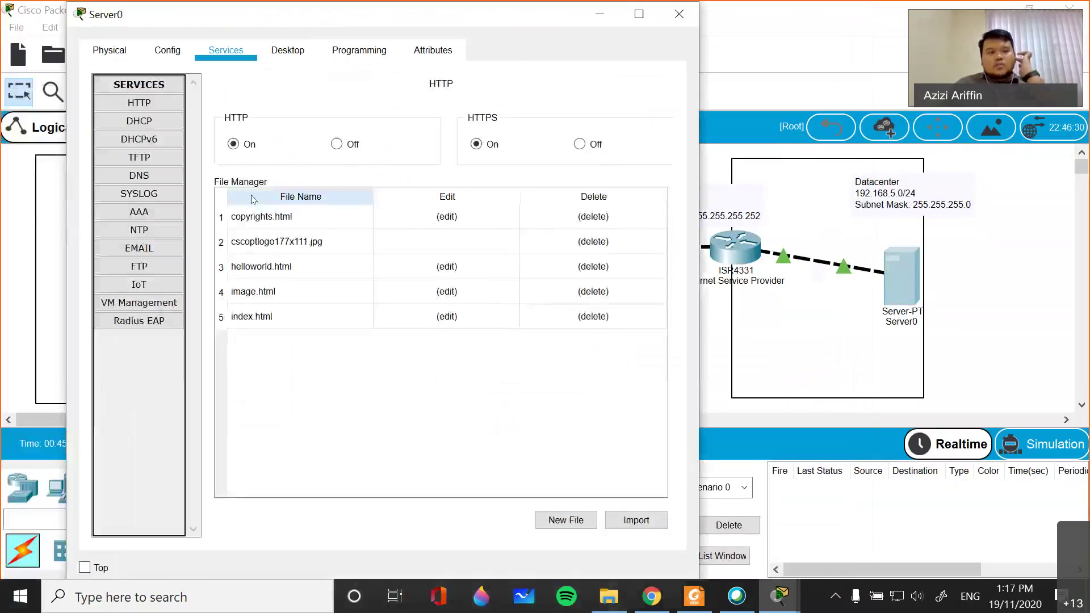
pyautogui.click(175, 50)
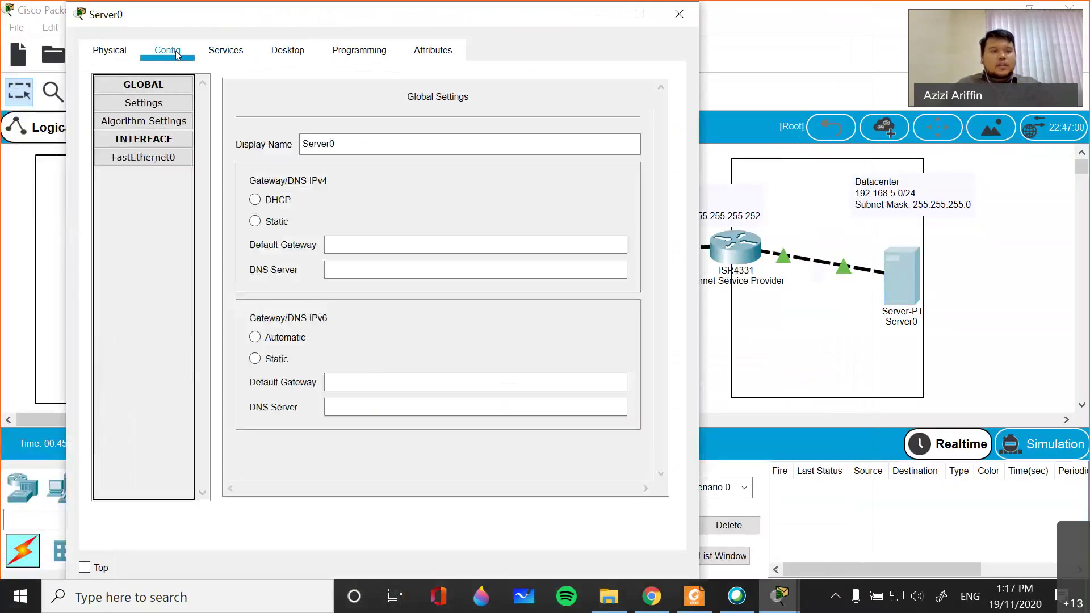
pyautogui.click(143, 158)
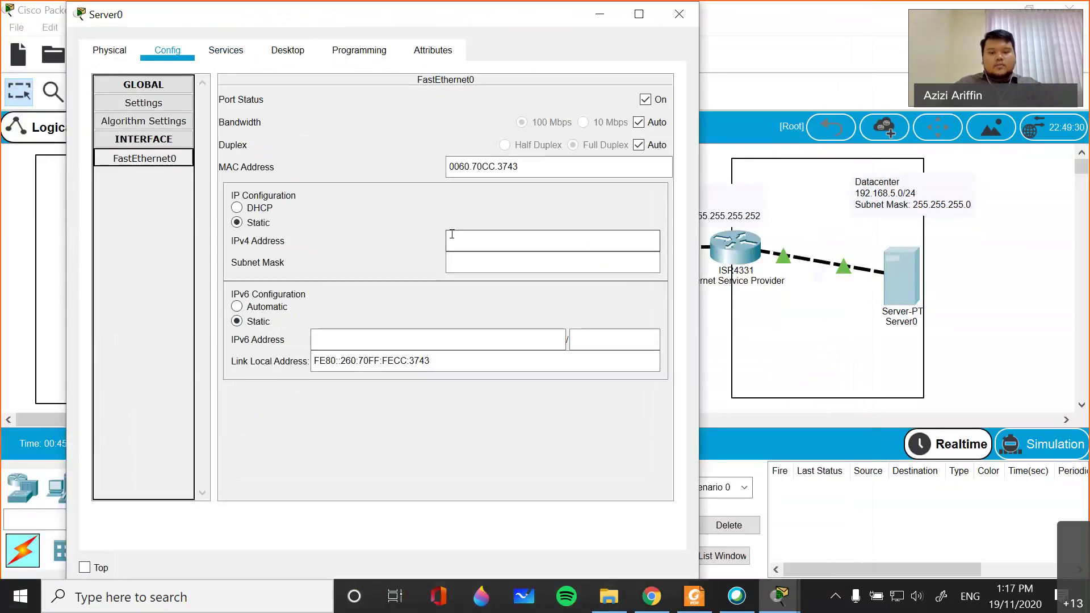
pyautogui.click(539, 239)
pyautogui.write('192.168.5.20')
pyautogui.click(511, 261)
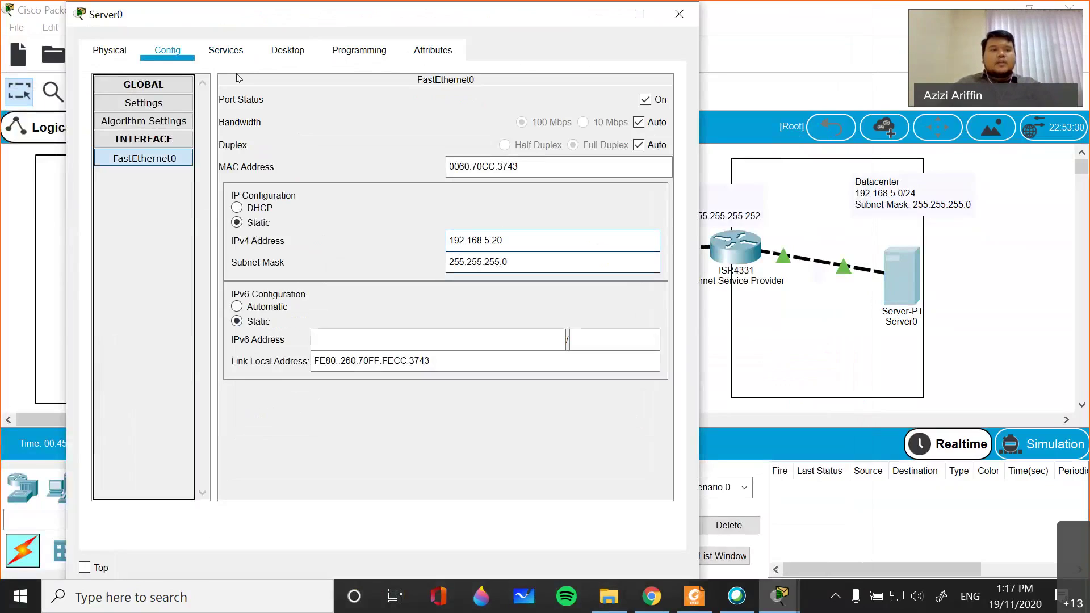
pyautogui.click(145, 102)
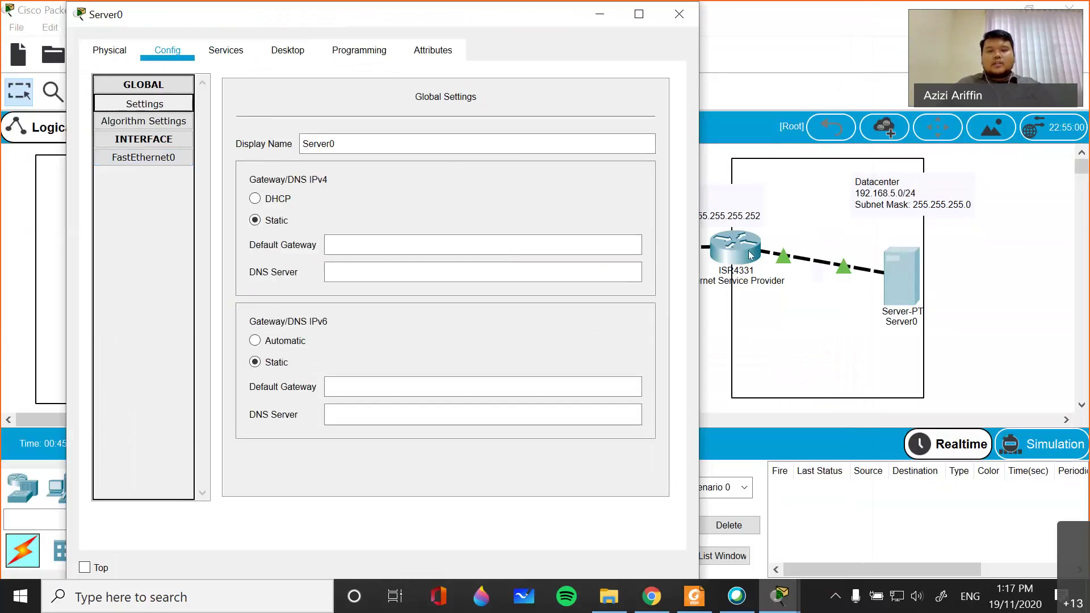
pyautogui.moveTo(149, 12); pyautogui.dragTo(158, 415)
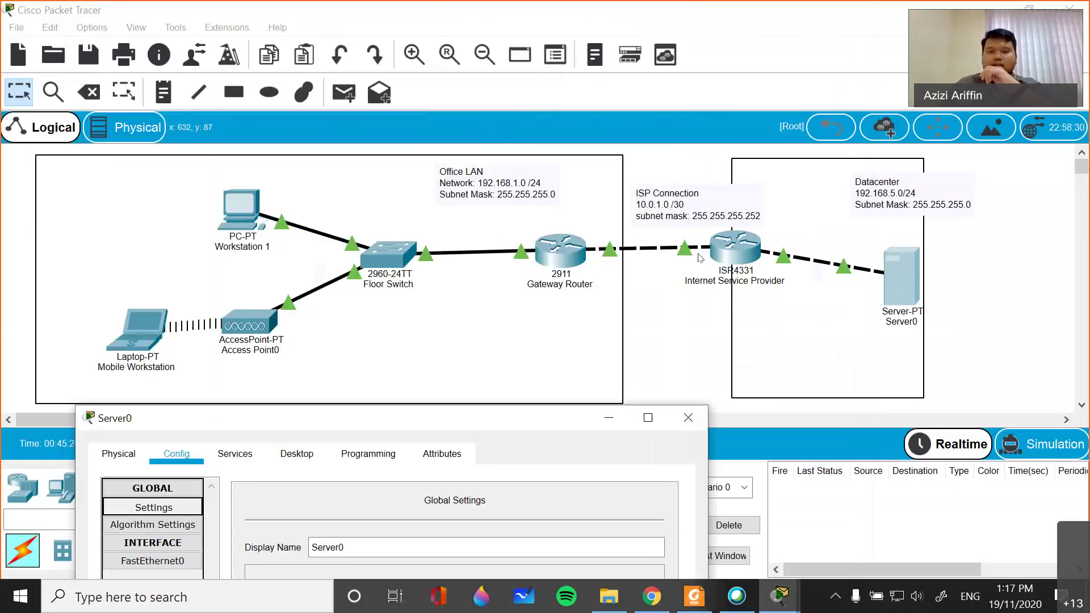
# - Dismiss a stray note on the canvas and bring the Server0 window back up
pyautogui.doubleClick(772, 261)
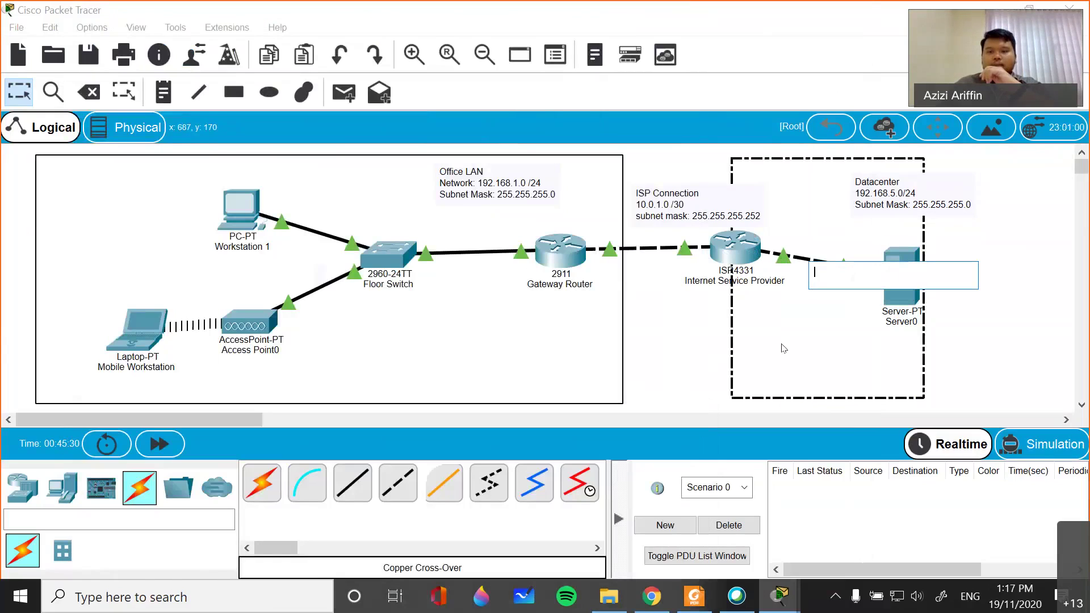
pyautogui.click(688, 333)
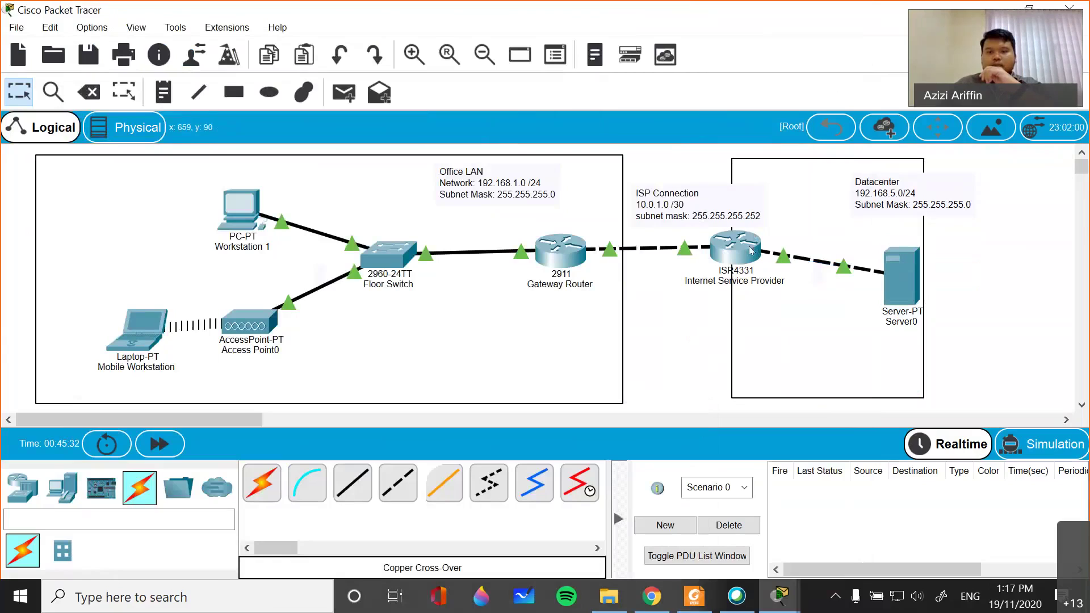
pyautogui.moveTo(778, 260)
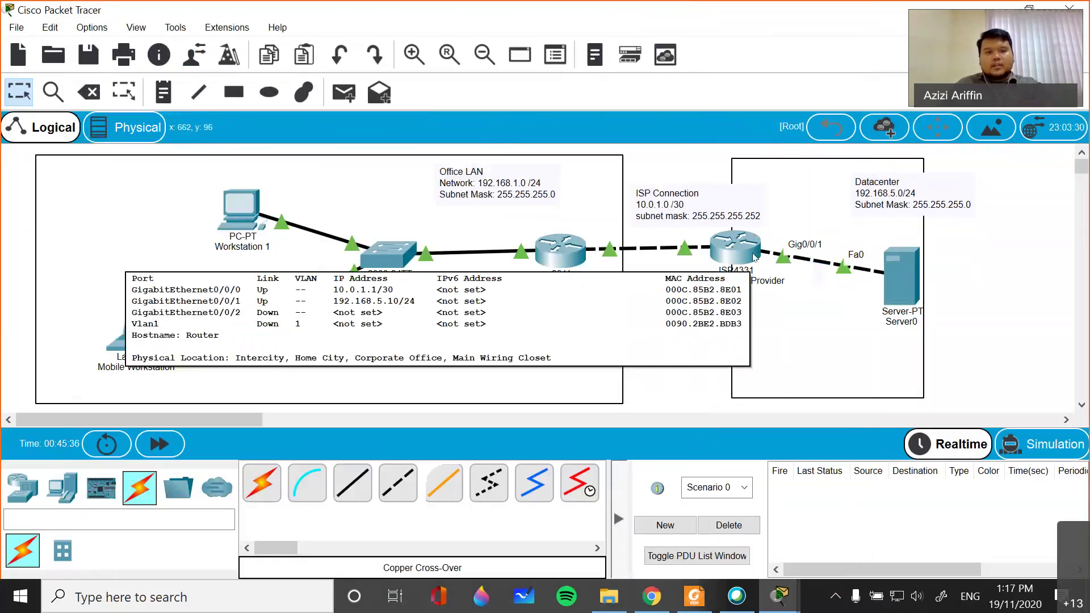
pyautogui.moveTo(780, 596)
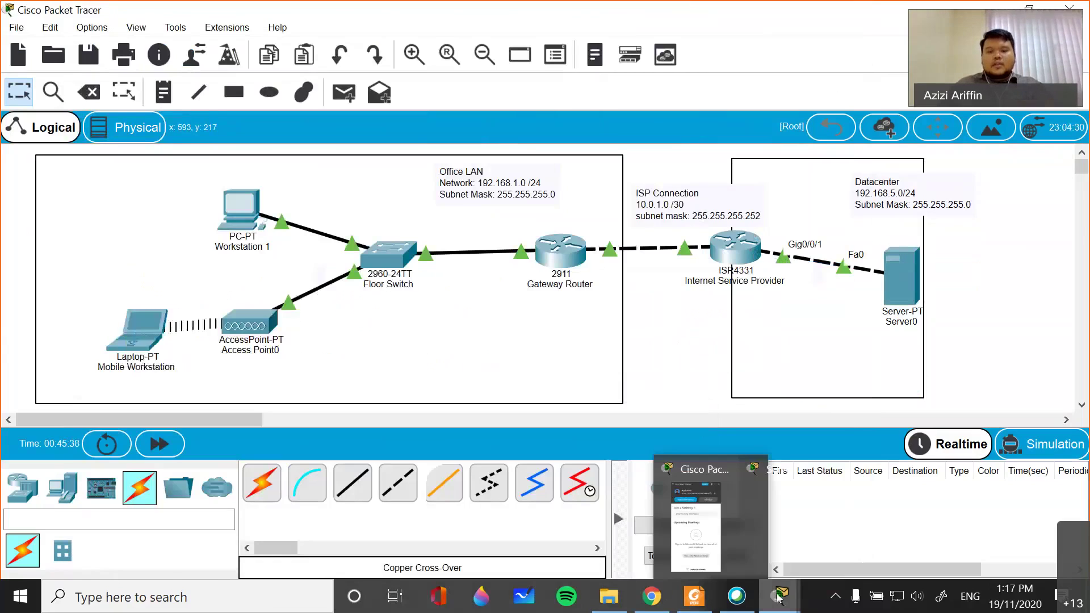
pyautogui.click(839, 528)
pyautogui.moveTo(447, 427); pyautogui.dragTo(421, 125)
# - Enter 192.168.5.10 as Server0's default gateway, recheck FastEthernet0, and close the window
pyautogui.click(348, 345)
pyautogui.write('192.168.5')
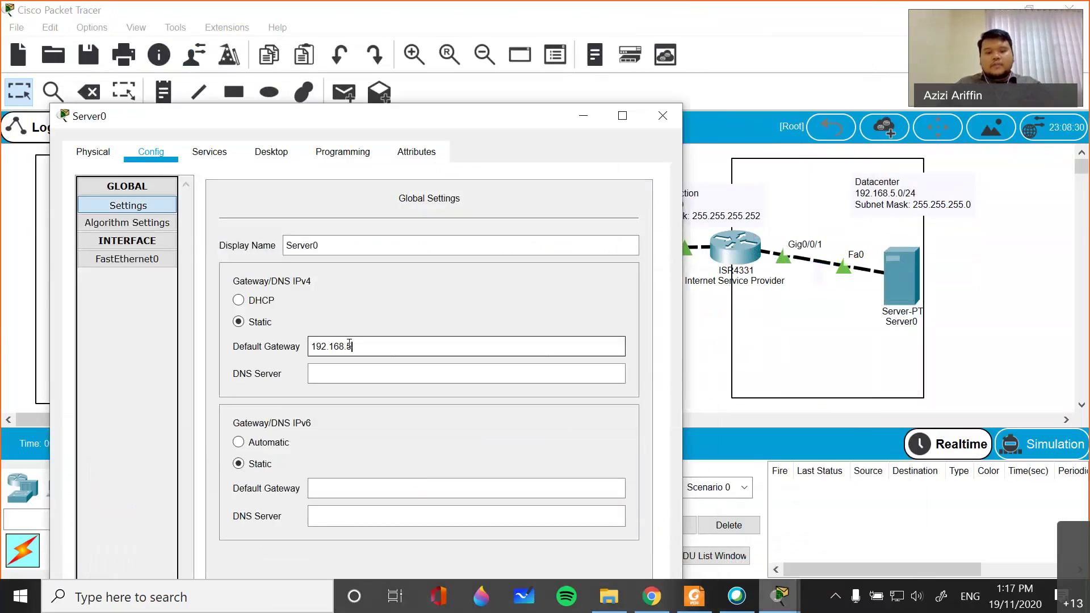
pyautogui.write('.10')
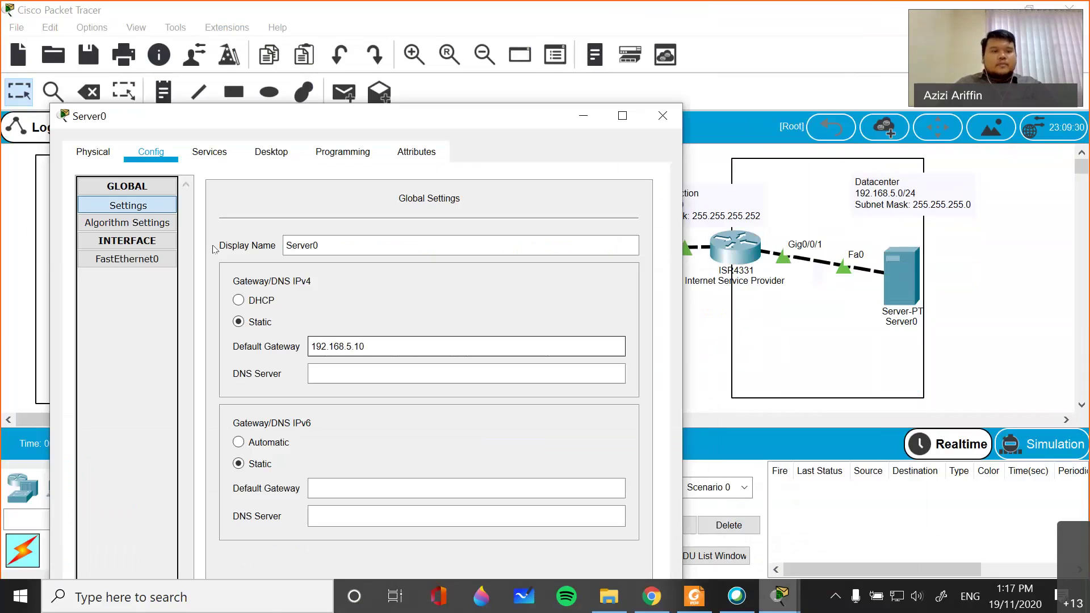
pyautogui.click(152, 243)
pyautogui.click(146, 244)
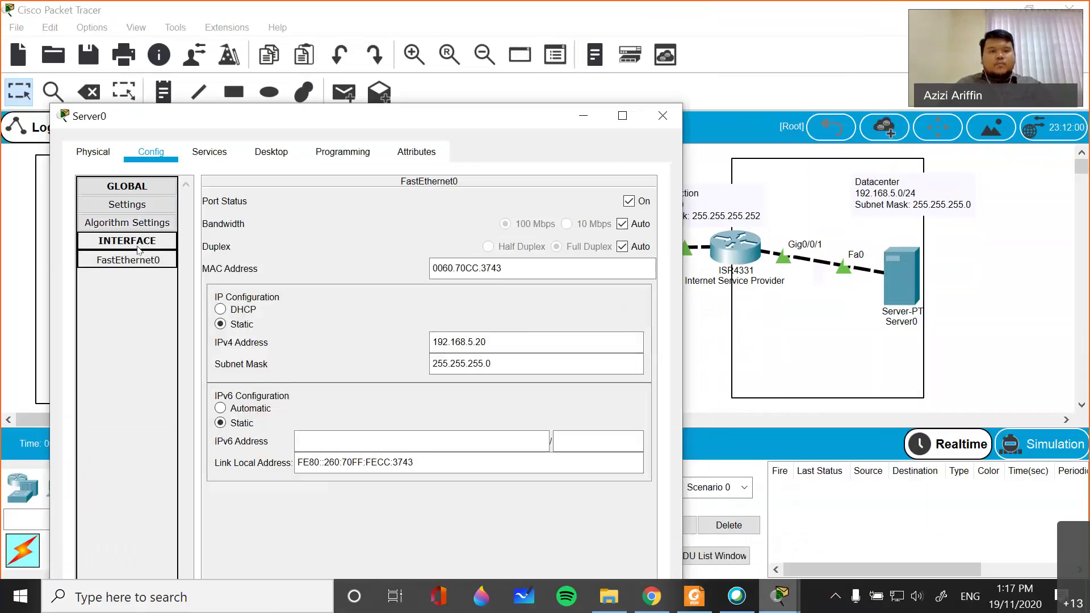
pyautogui.moveTo(357, 124); pyautogui.dragTo(334, 140)
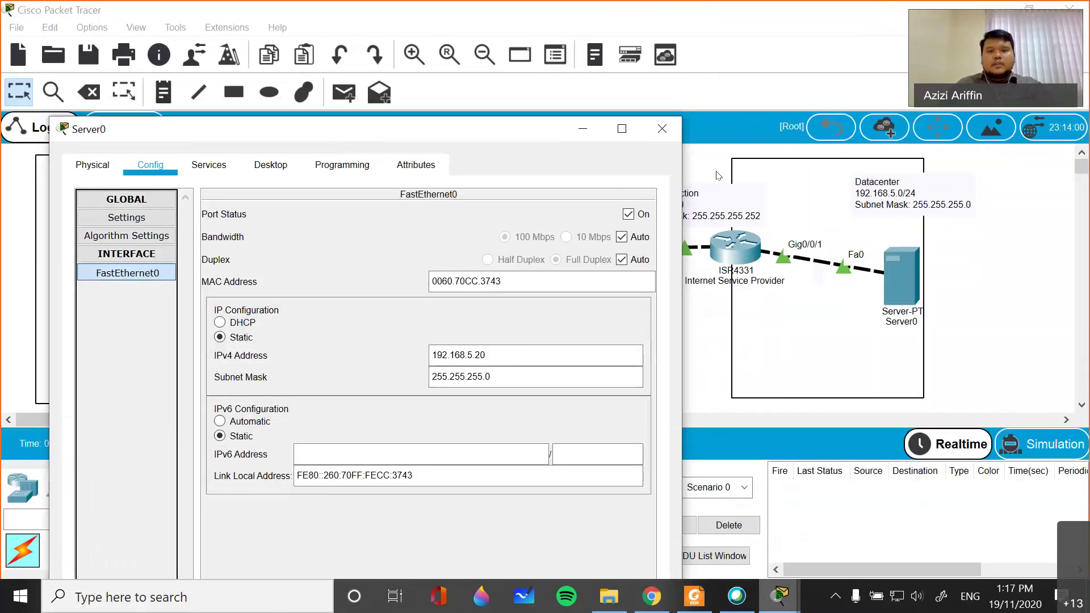
pyautogui.click(661, 128)
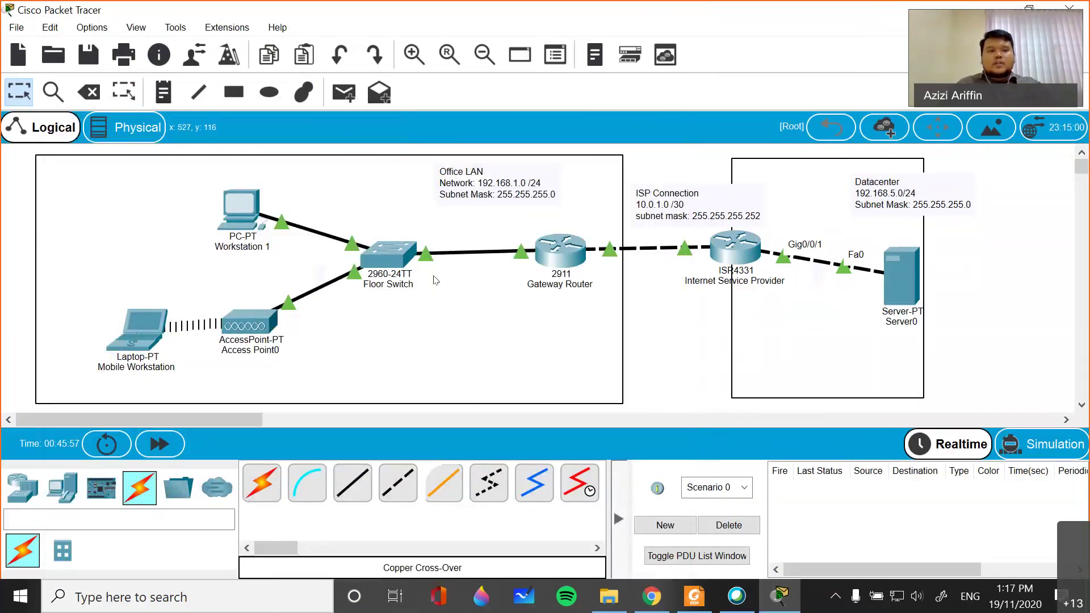
# - From Workstation 1's command prompt, ping 192.168.5.20 and get 3 of 4 replies
pyautogui.click(233, 206)
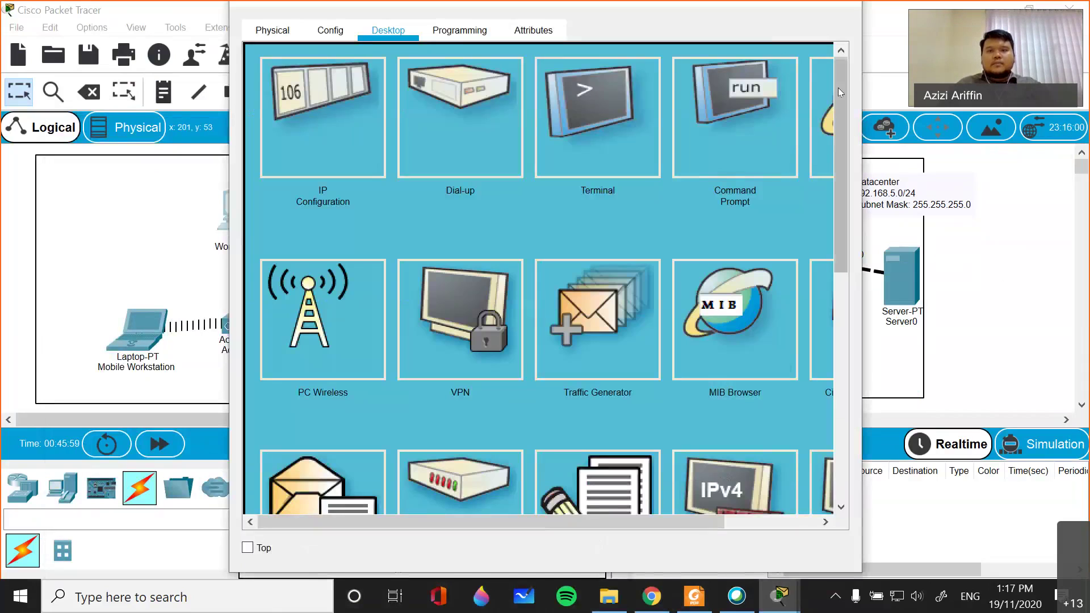
pyautogui.click(727, 154)
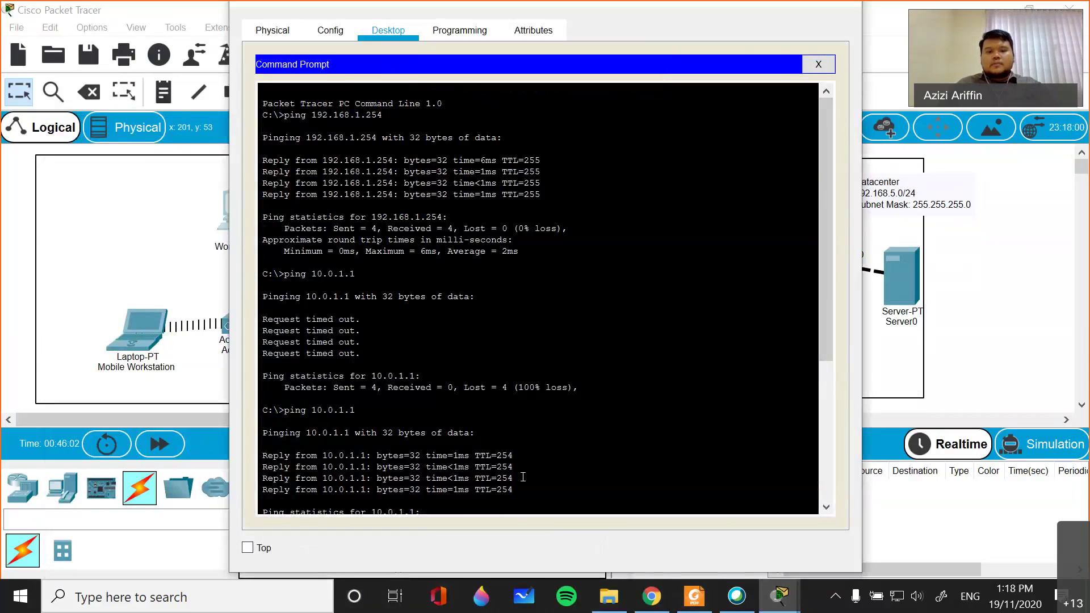
pyautogui.scroll(-6, 453, 502)
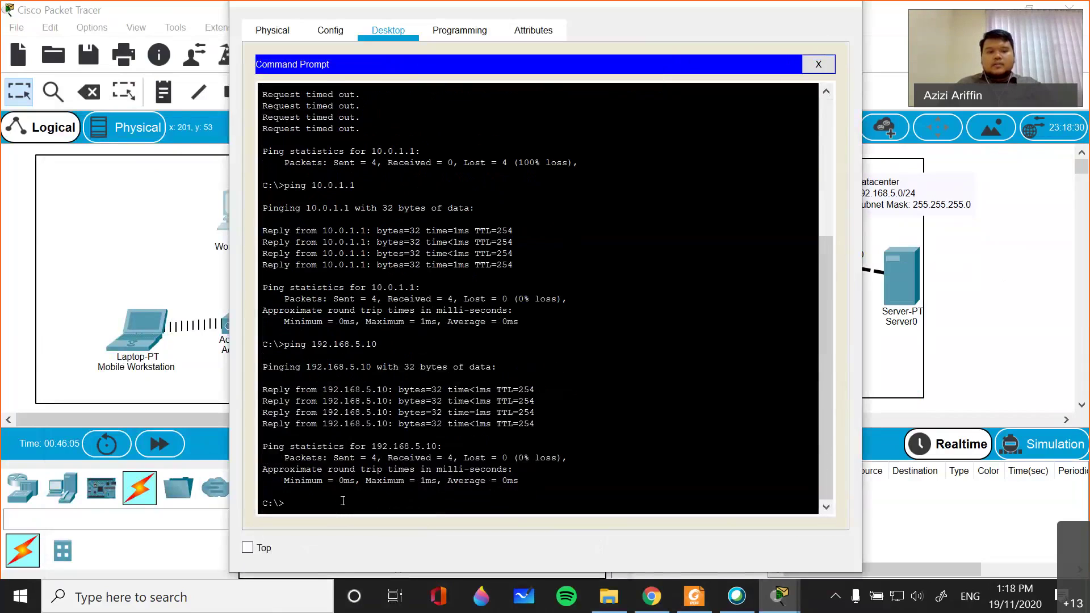
pyautogui.write('ping 1921')
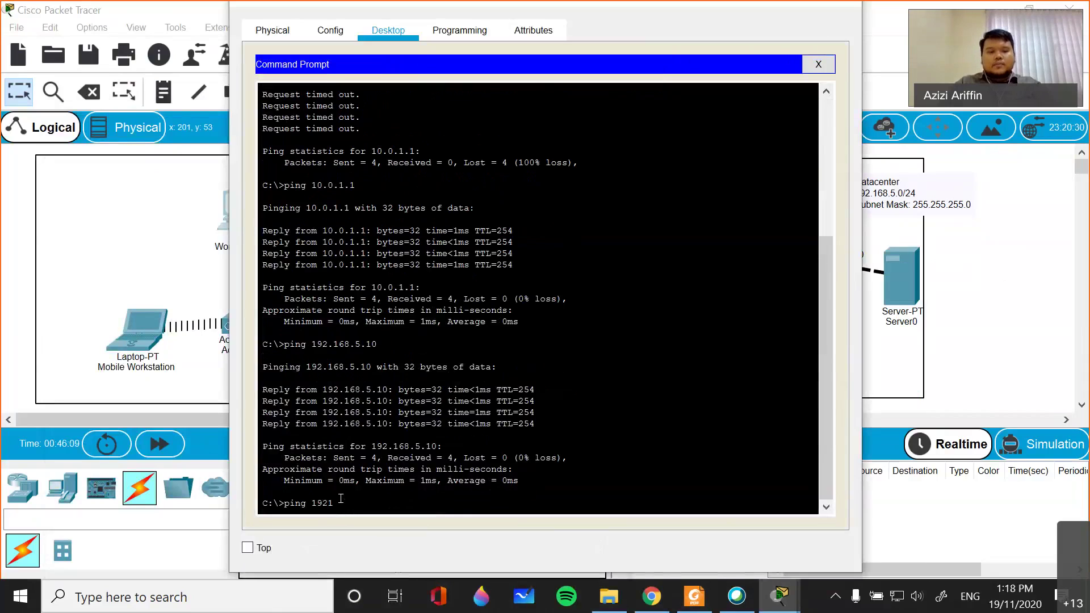
pyautogui.press('BackSpace')
pyautogui.write('.168.5.')
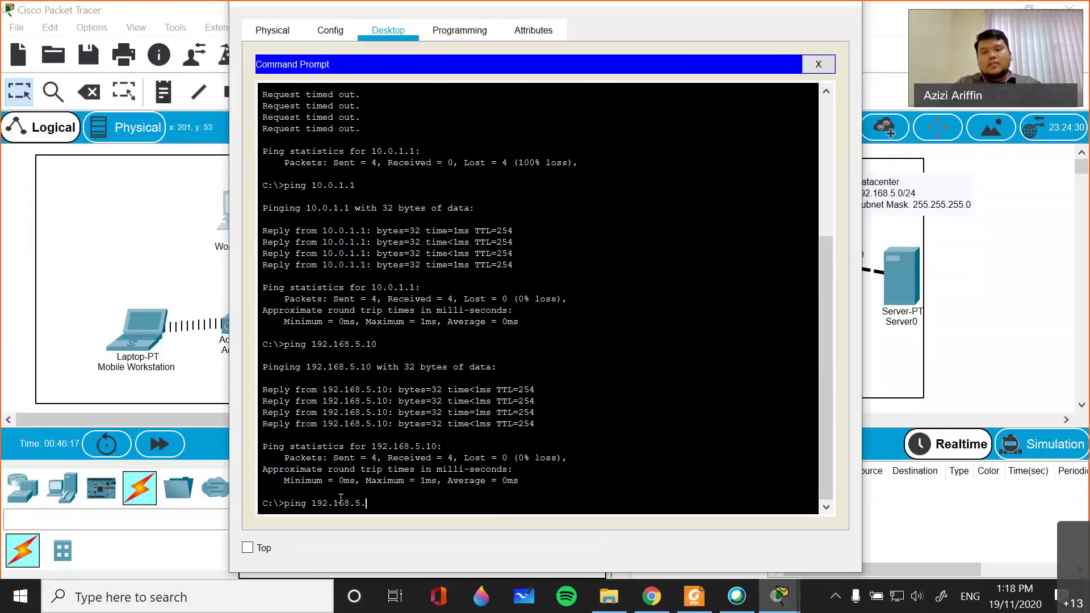
pyautogui.write('2')
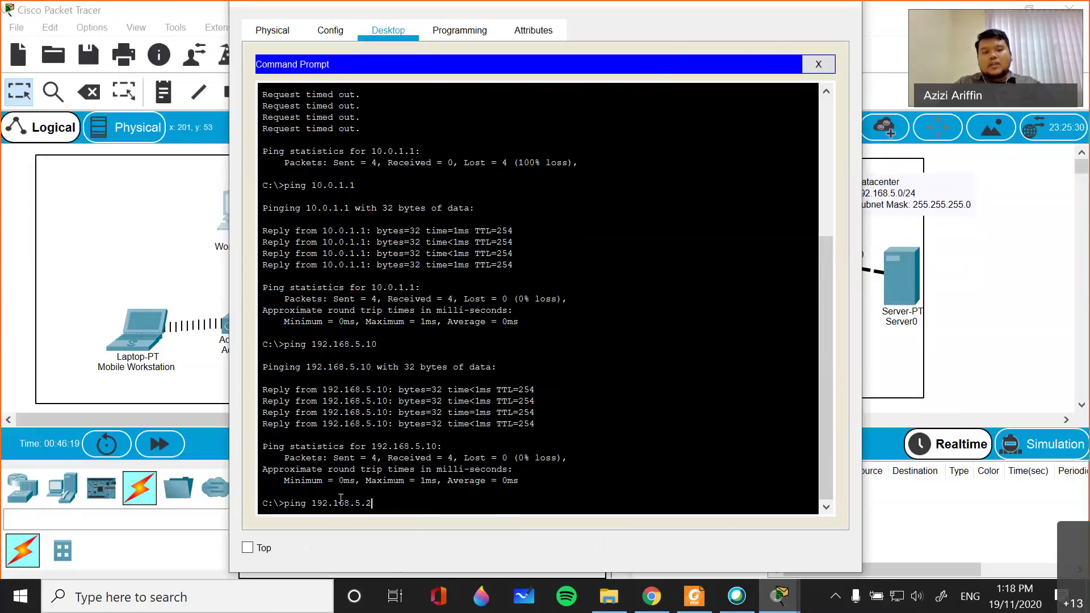
pyautogui.write('0')
pyautogui.press('Return')
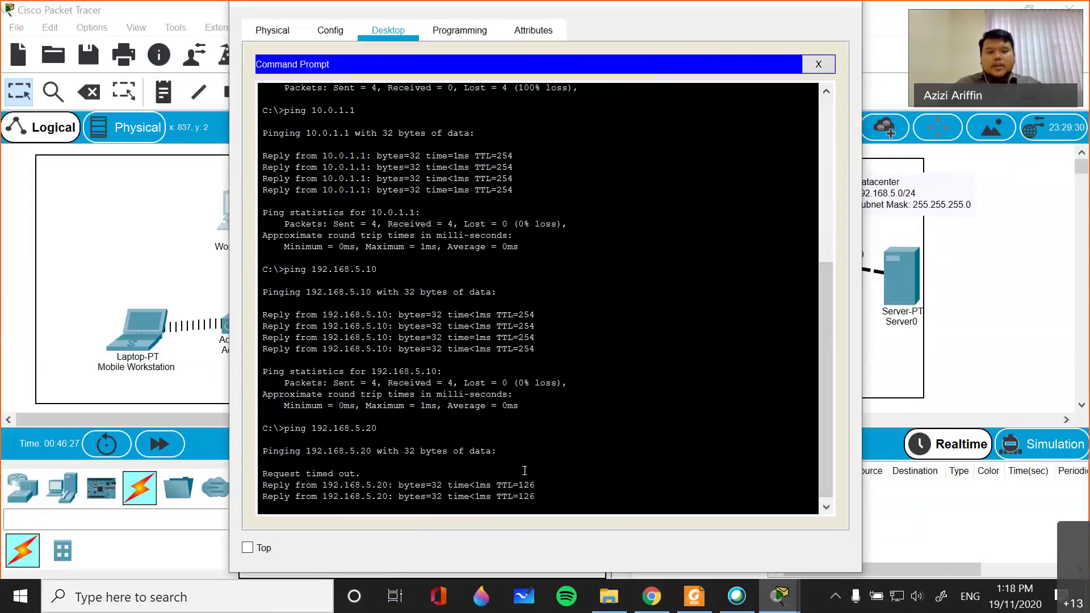
pyautogui.moveTo(526, 495); pyautogui.dragTo(324, 496)
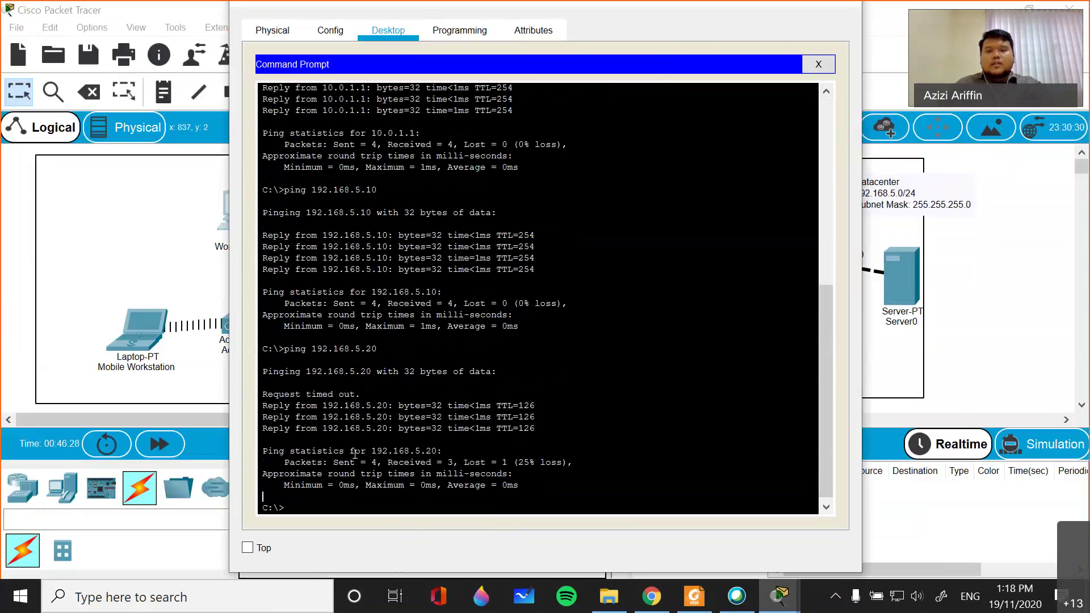
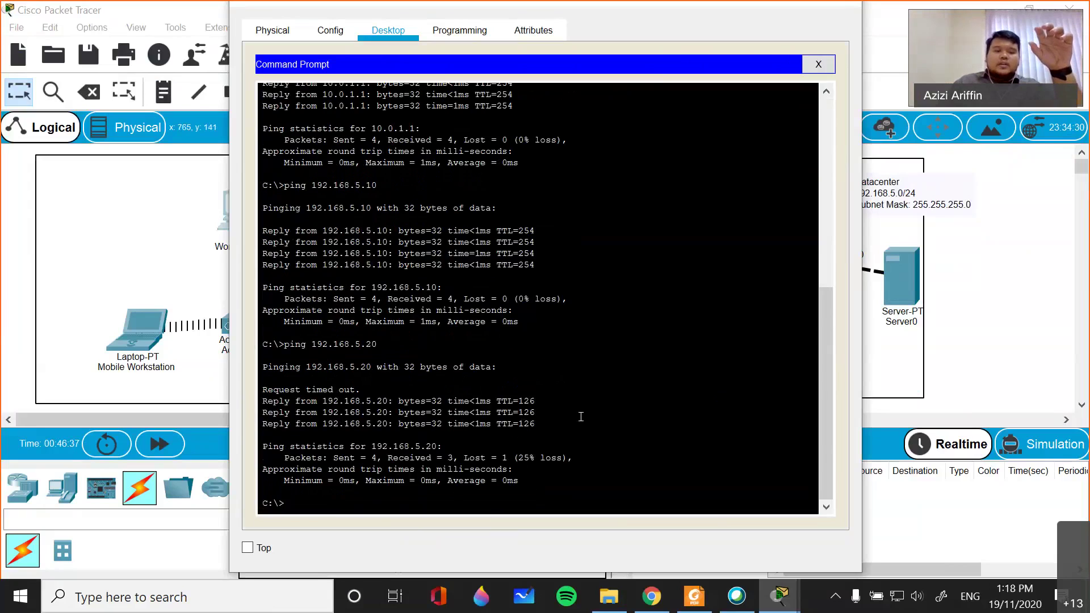
# - Rerun the ping to 192.168.5.20 from Workstation 1 and close the command prompt
pyautogui.press('Up')
pyautogui.press('Return')
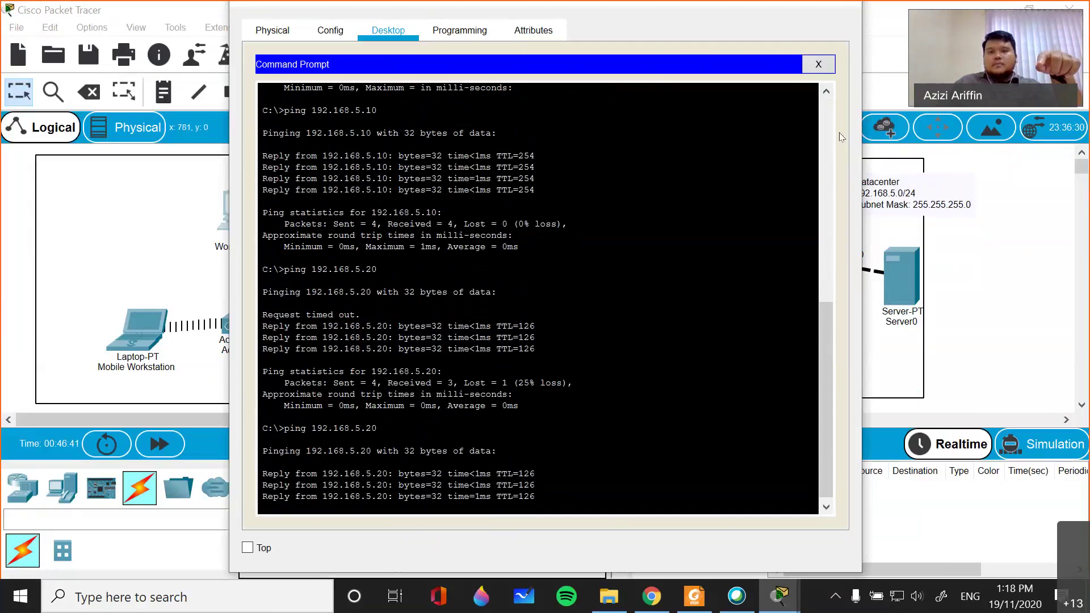
pyautogui.click(818, 64)
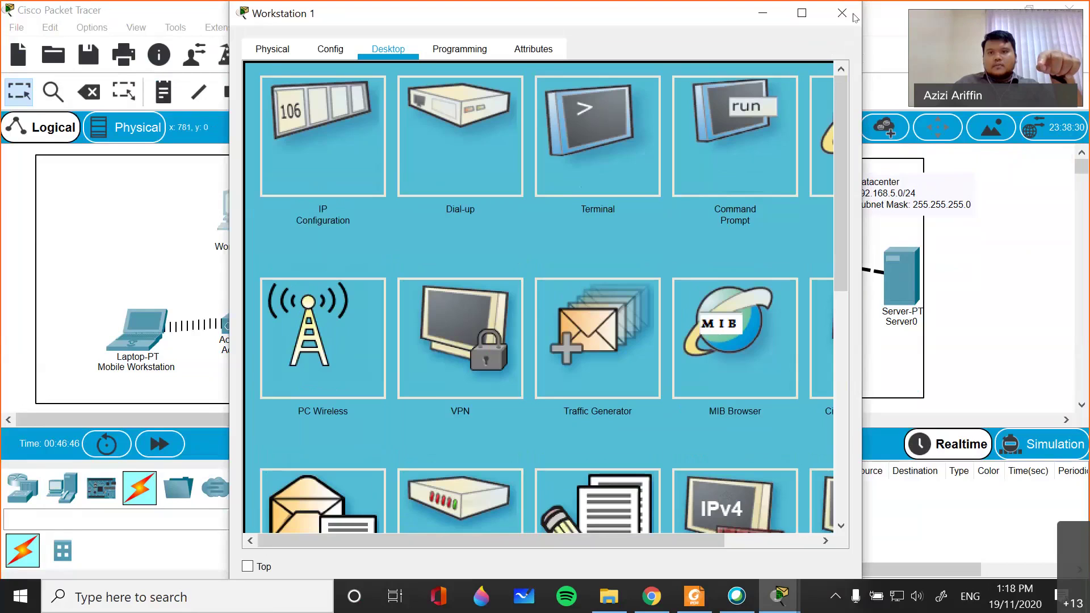
# - Hide the meeting window and bring the main Packet Tracer topology back to the front
pyautogui.click(989, 9)
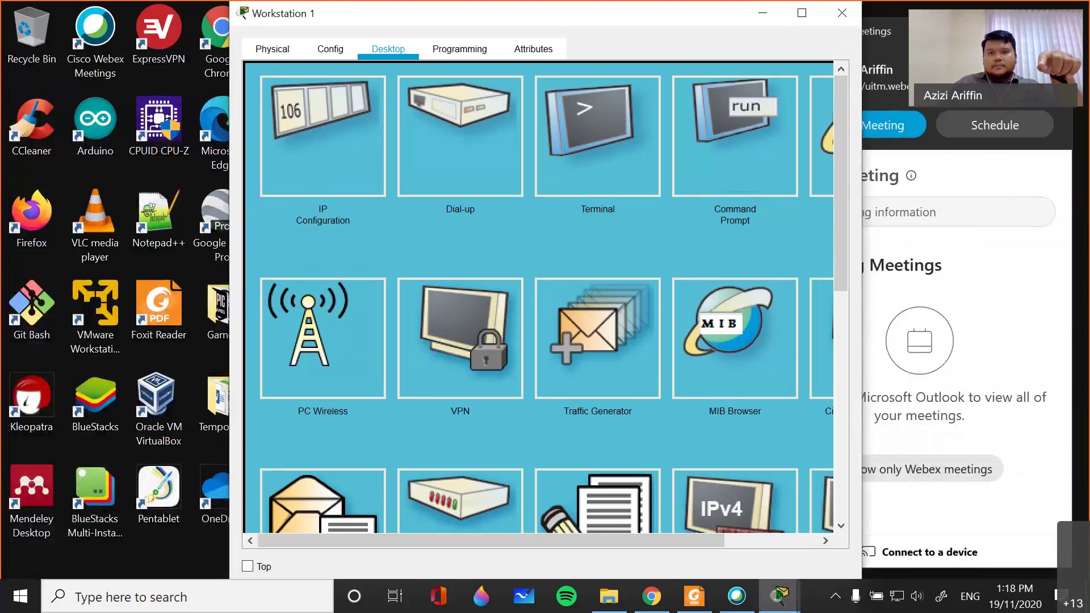
pyautogui.click(745, 601)
pyautogui.click(745, 600)
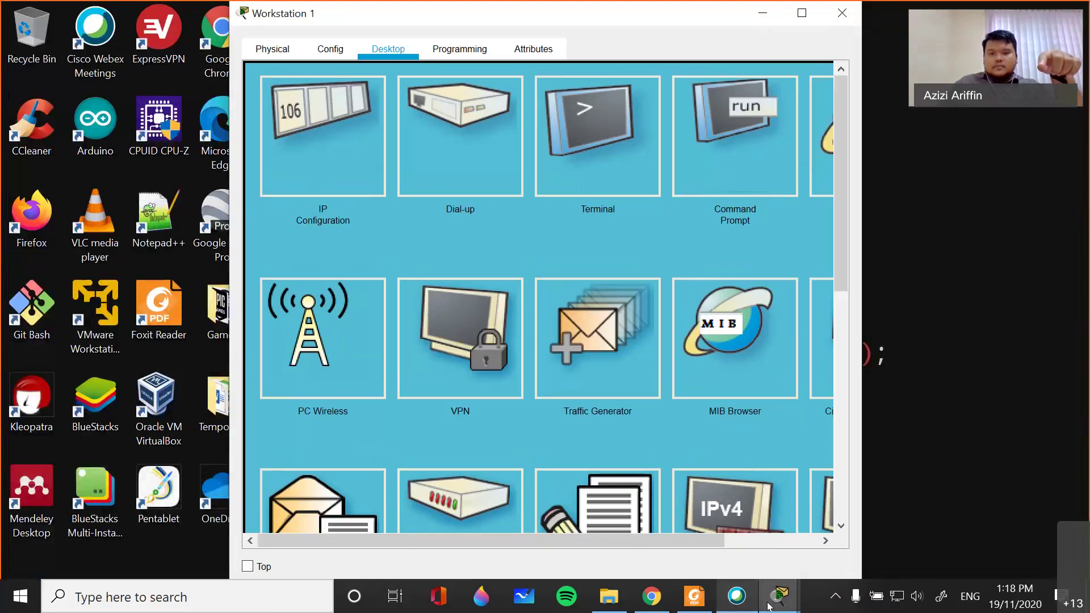
pyautogui.click(721, 525)
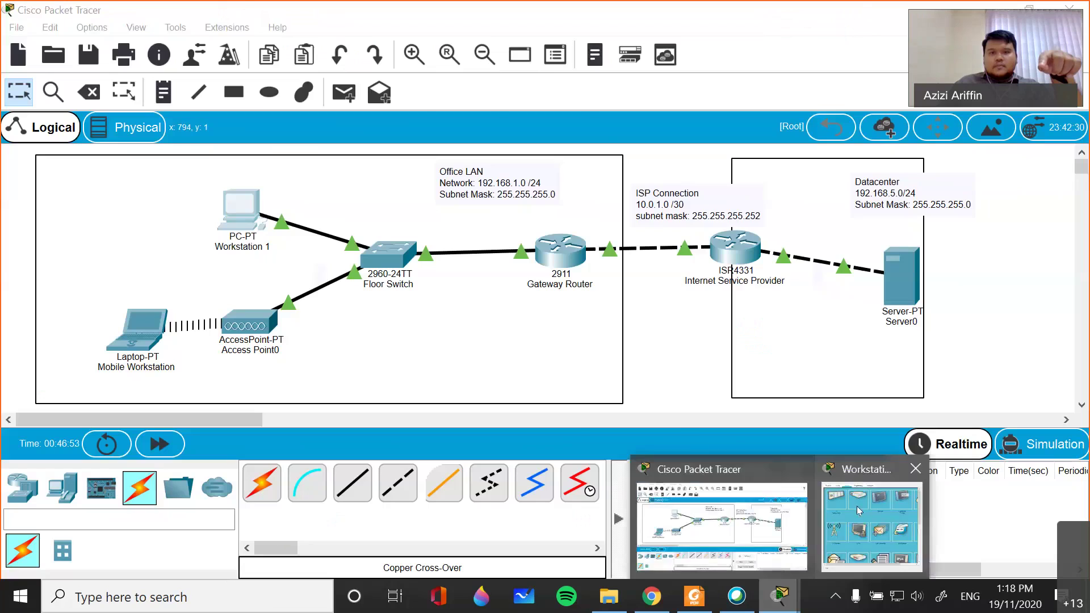
pyautogui.click(856, 506)
pyautogui.click(854, 503)
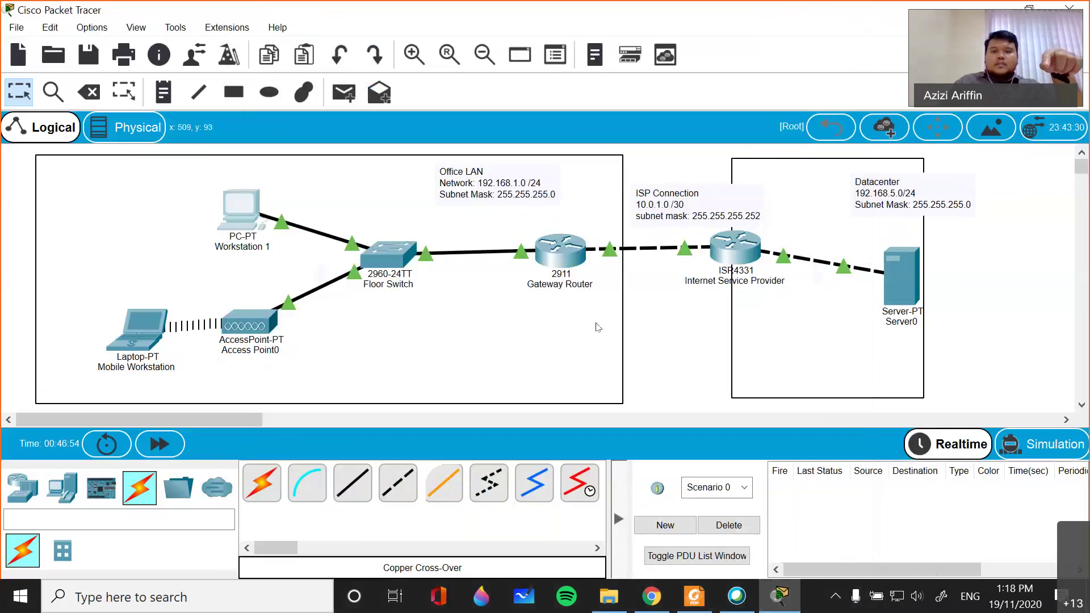
pyautogui.click(516, 358)
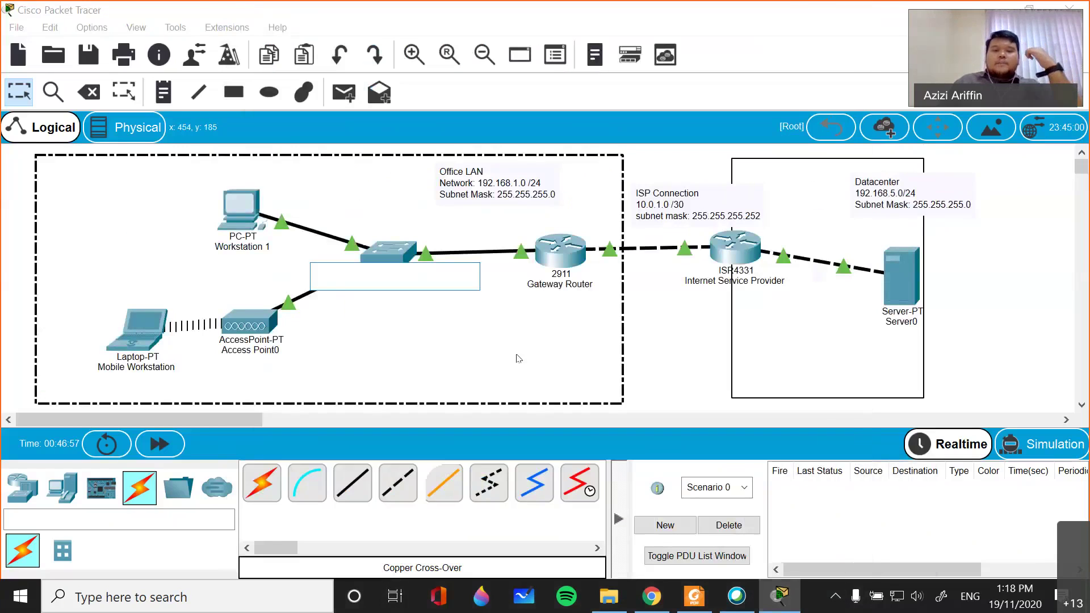
pyautogui.click(908, 285)
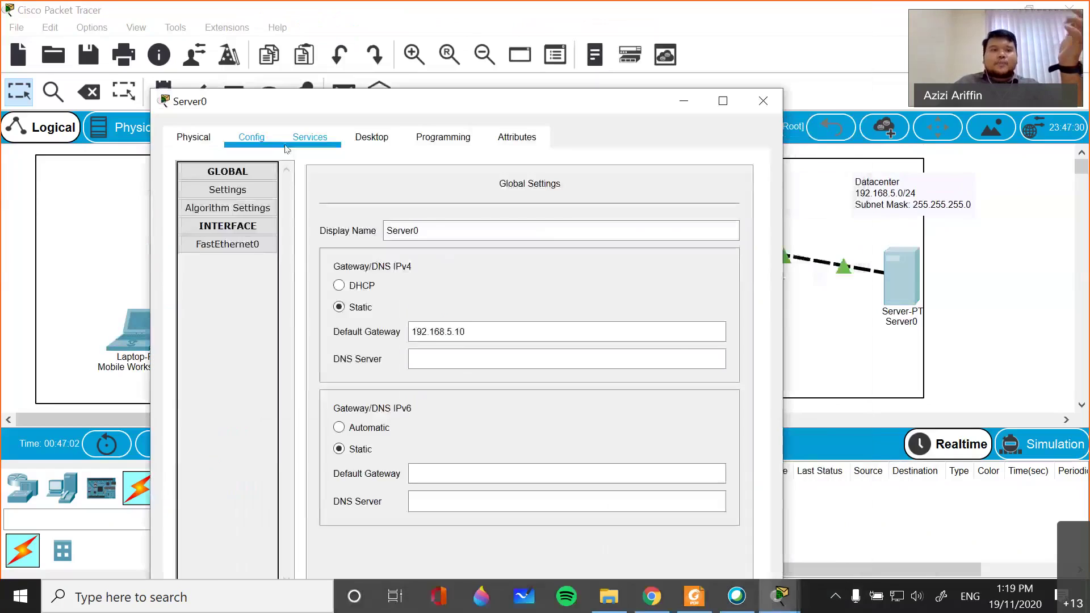
pyautogui.click(294, 141)
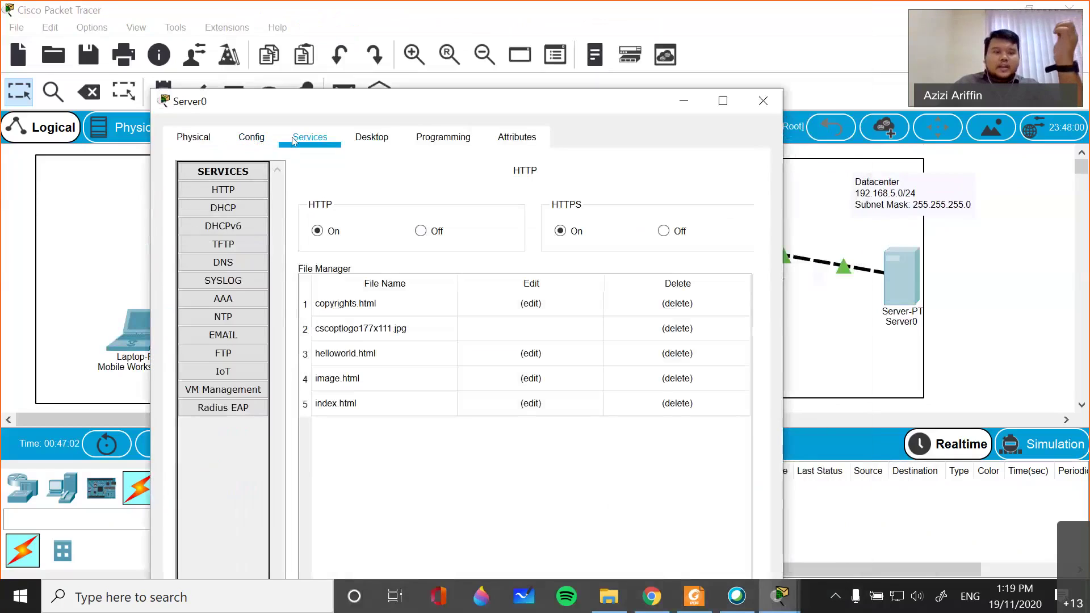
pyautogui.click(230, 395)
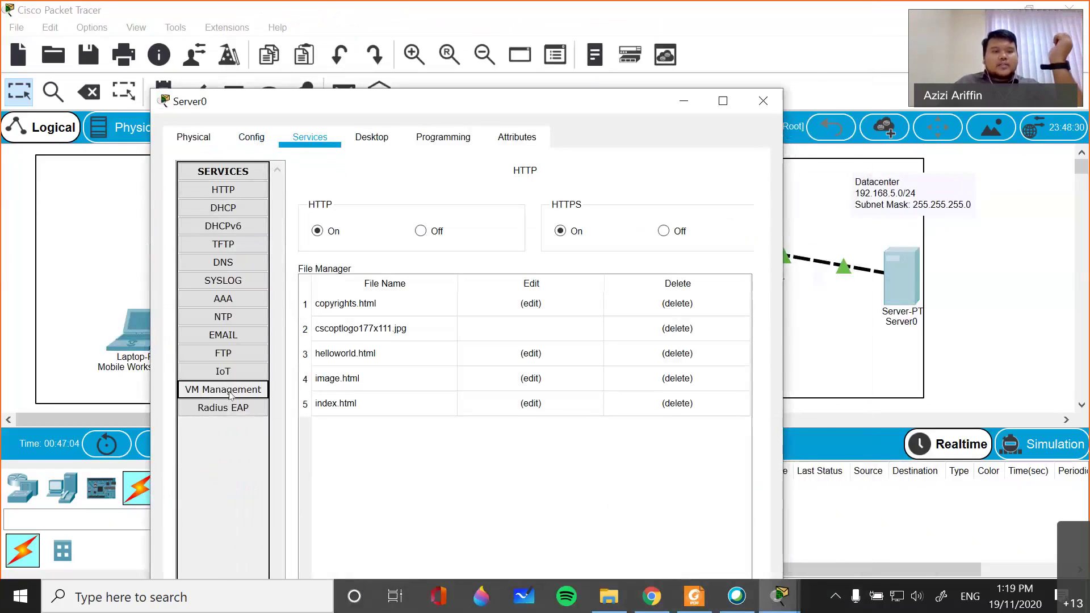
pyautogui.click(218, 191)
pyautogui.click(226, 192)
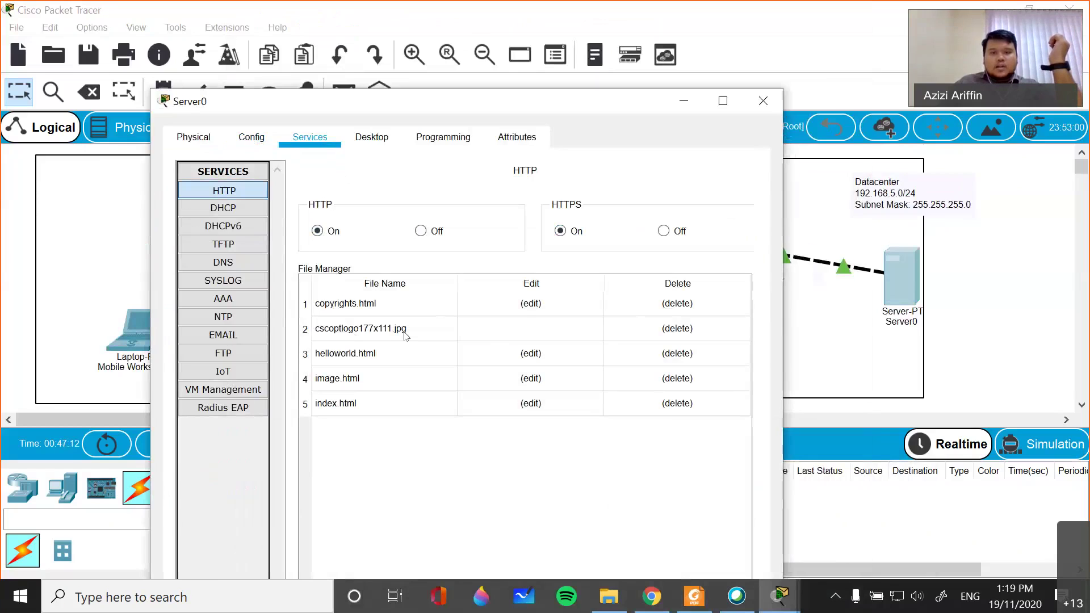
pyautogui.click(762, 103)
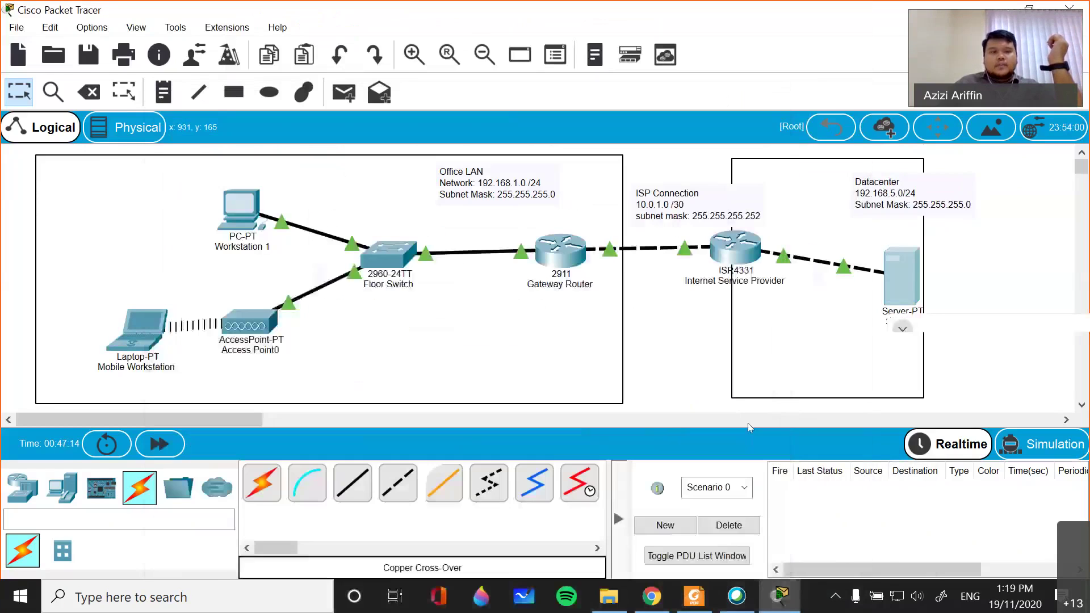
# - Open the Mobile Workstation laptop, move its window aside, and launch its Web Browser
pyautogui.click(131, 325)
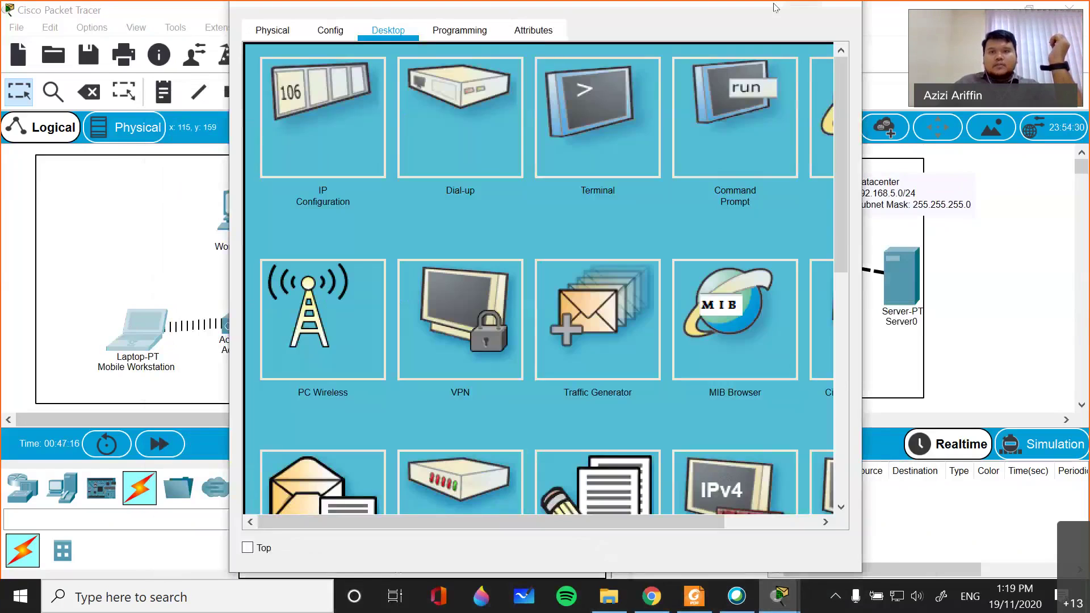
pyautogui.moveTo(584, 1); pyautogui.dragTo(337, 195)
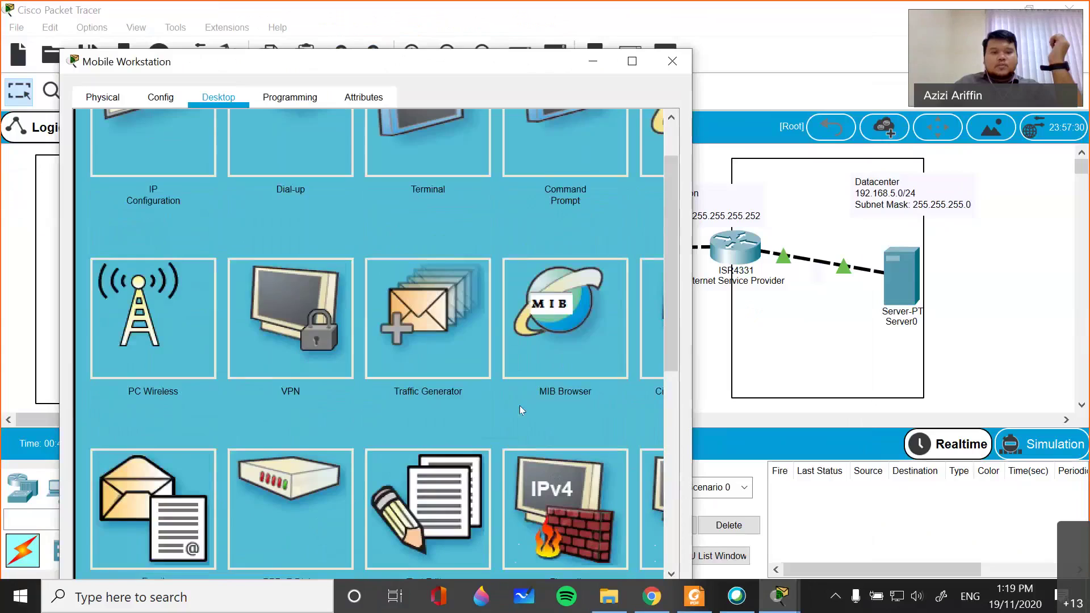
pyautogui.scroll(3, 425, 305)
pyautogui.scroll(-3, 502, 320)
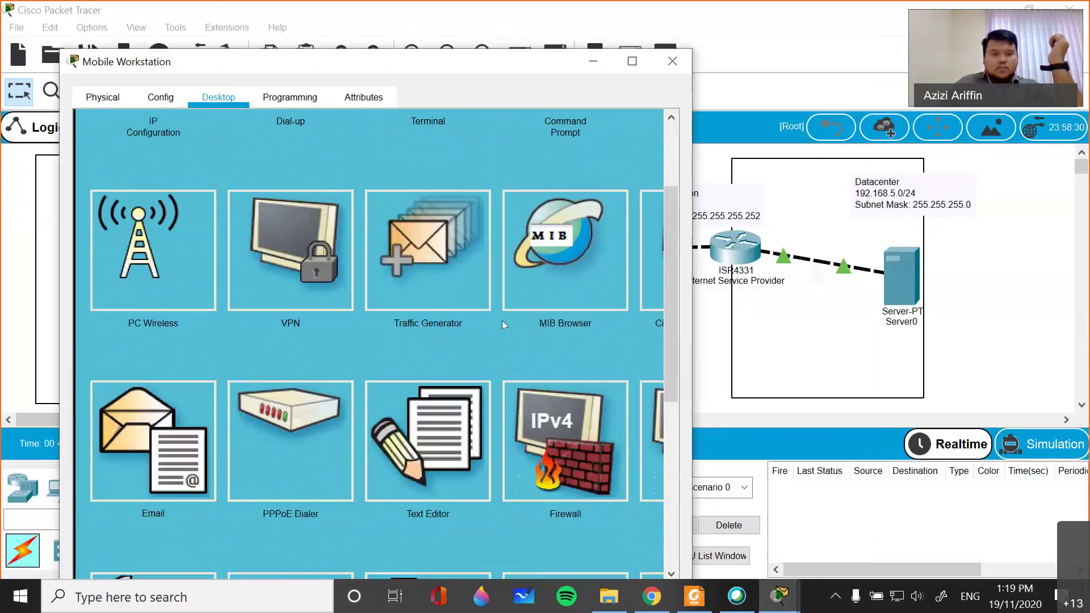
pyautogui.scroll(-4, 671, 278)
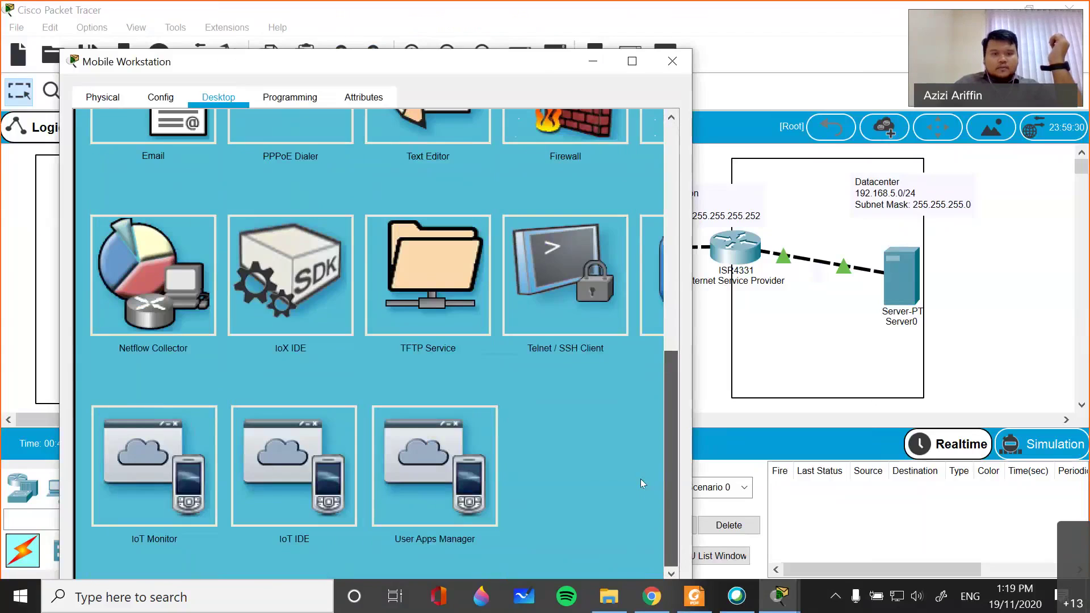
pyautogui.scroll(5, 667, 311)
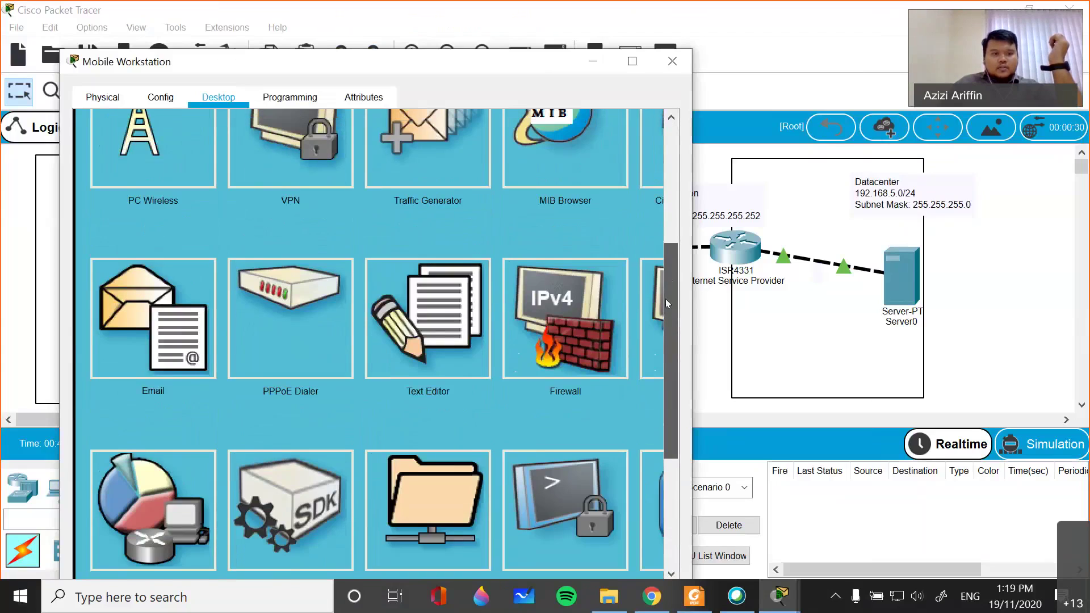
pyautogui.scroll(3, 670, 247)
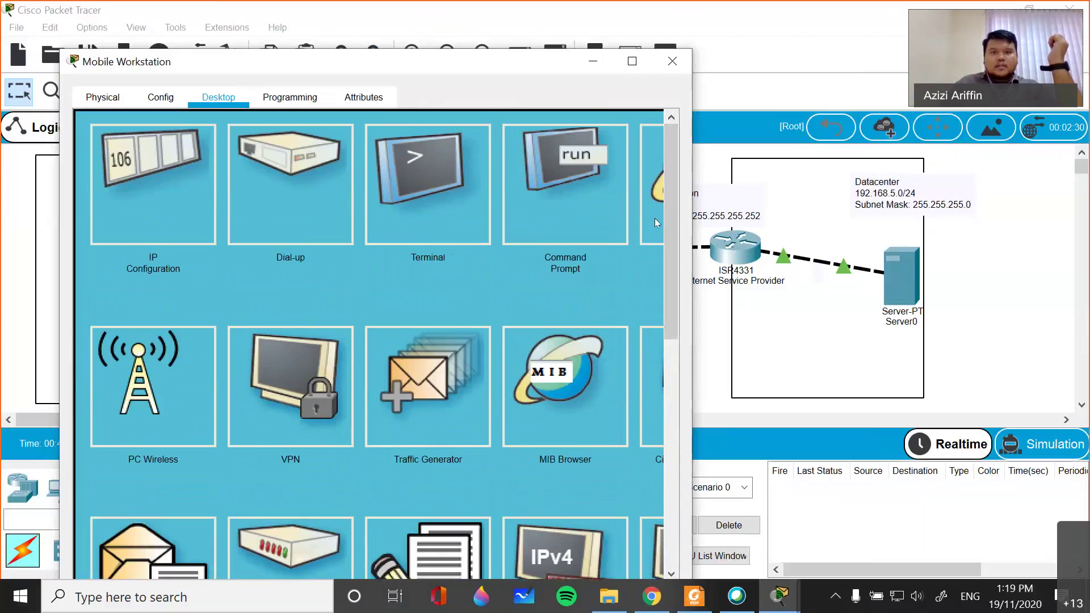
pyautogui.click(653, 221)
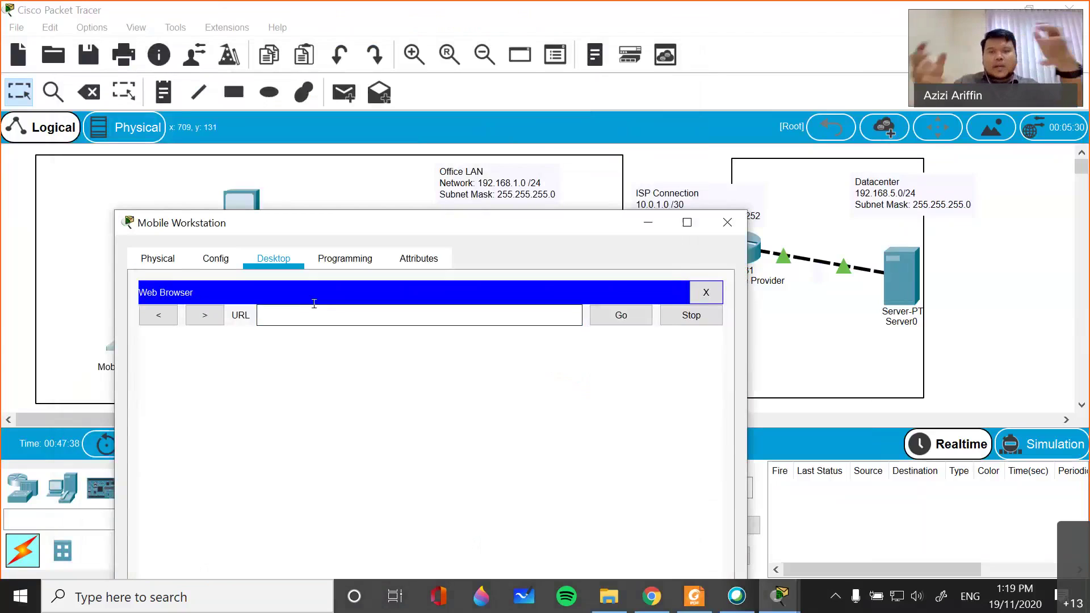
pyautogui.write('192.168')
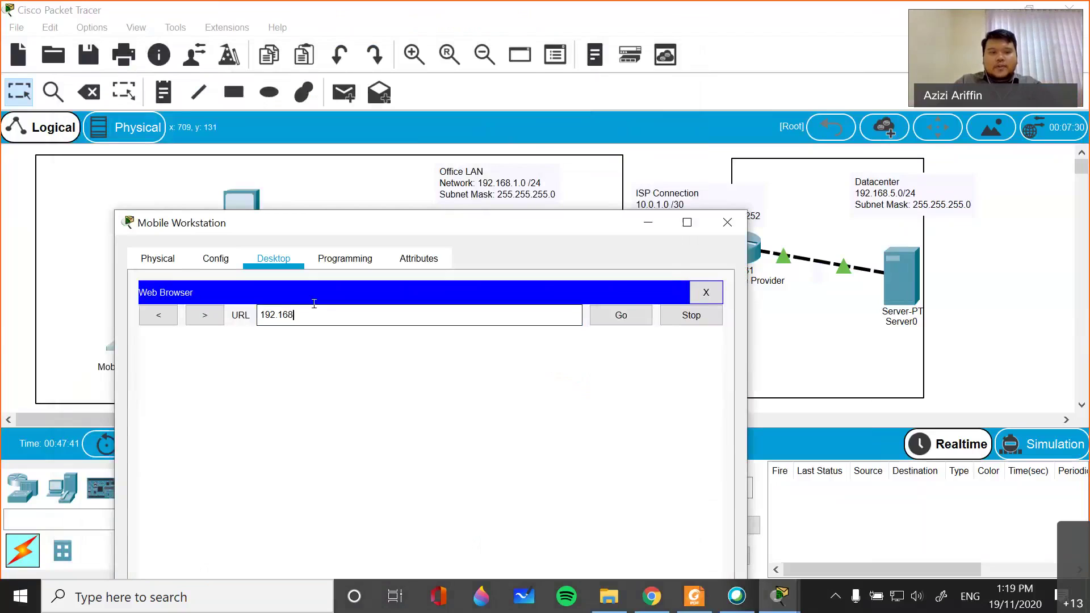
pyautogui.write('.5.20')
pyautogui.press('Return')
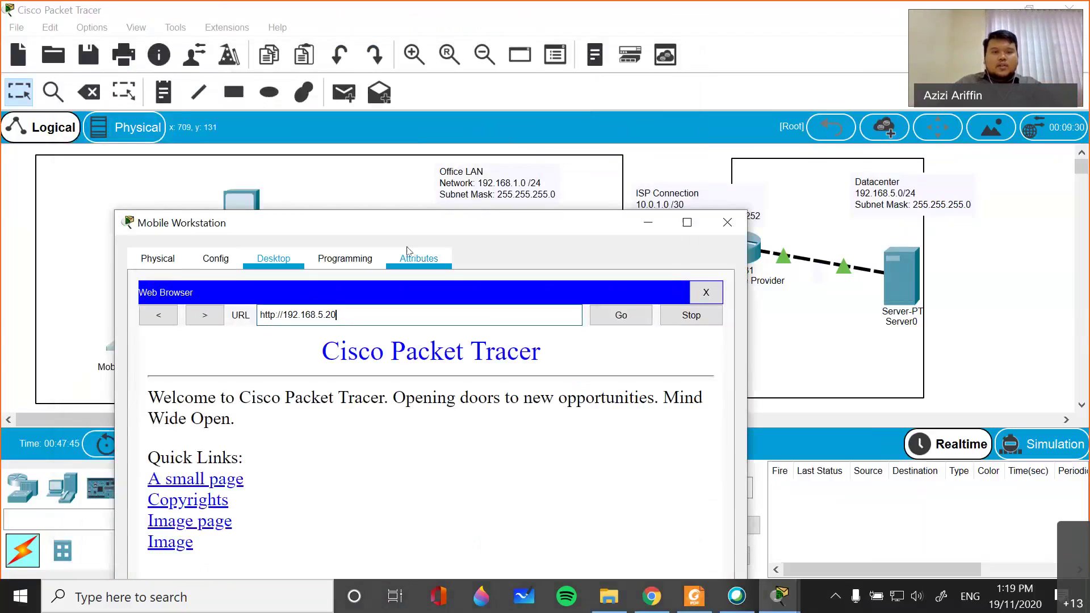
pyautogui.moveTo(409, 223); pyautogui.dragTo(406, 95)
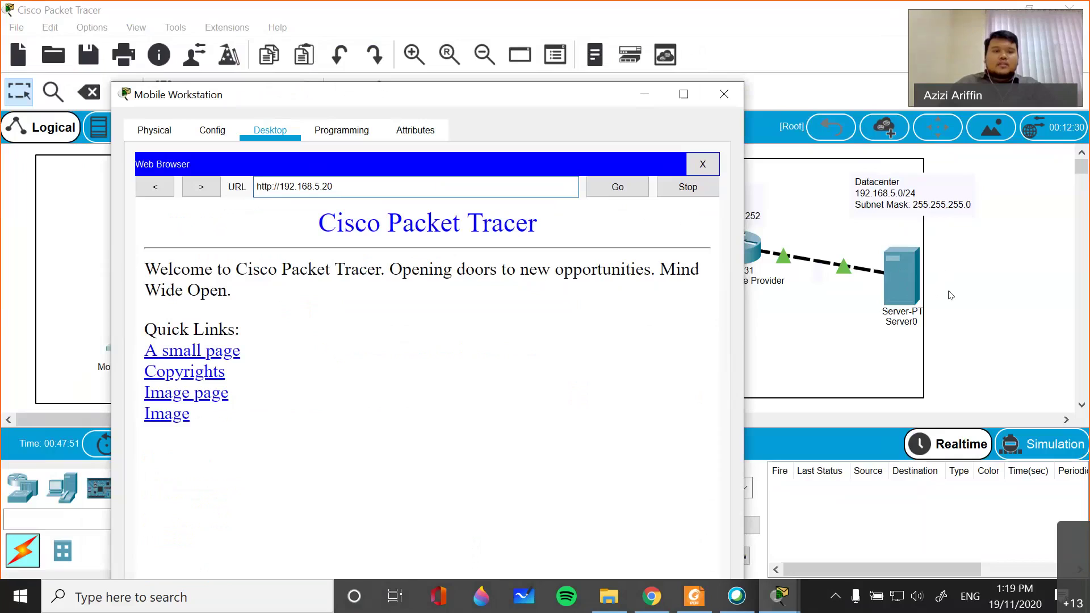
pyautogui.click(265, 186)
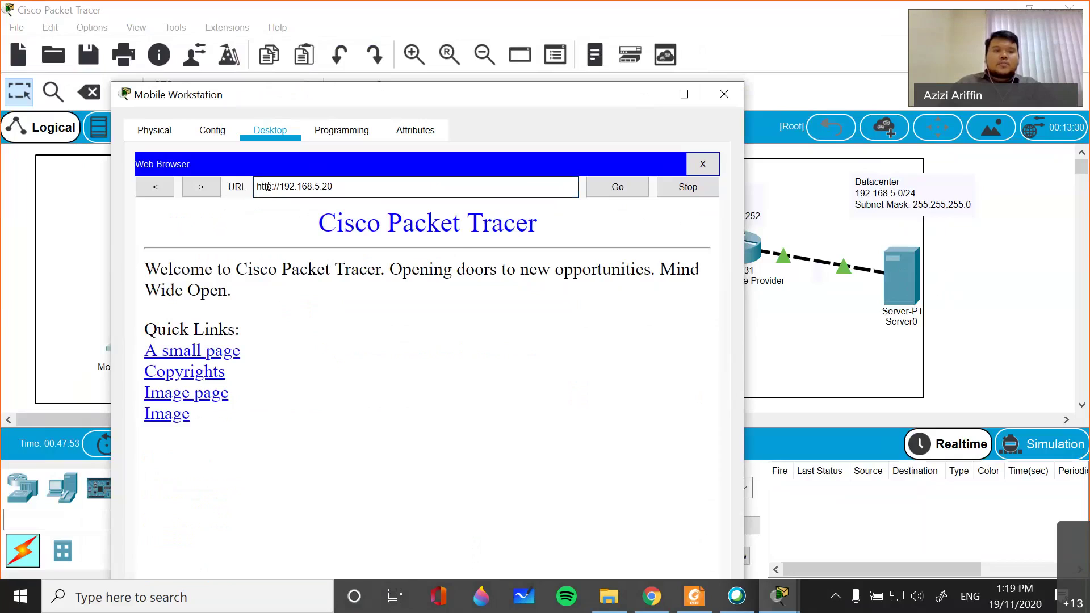
pyautogui.write('s')
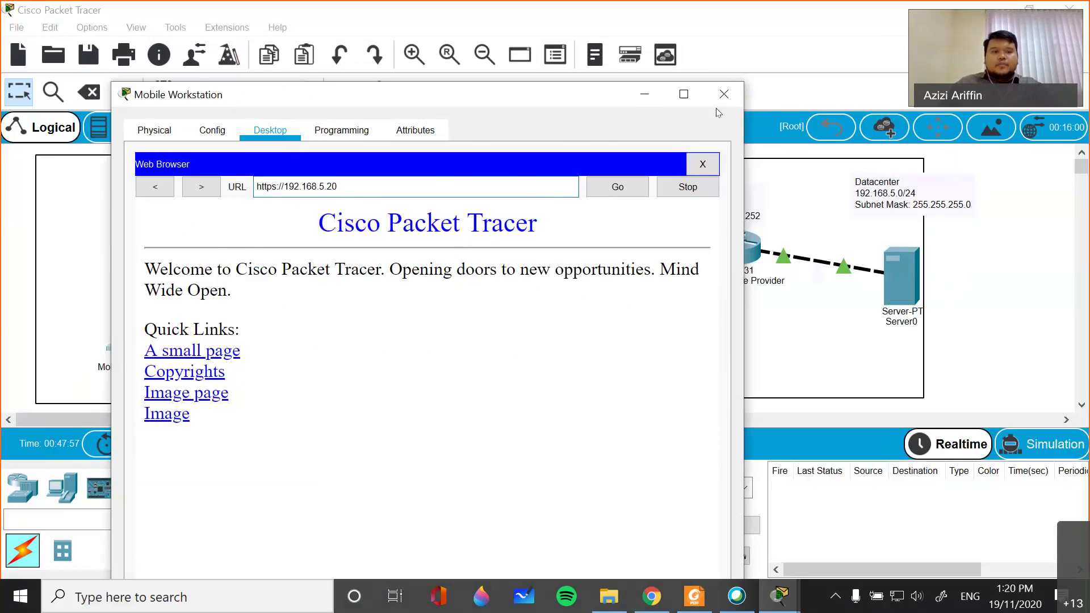
# - Move the Mobile Workstation window aside and close it
pyautogui.moveTo(717, 105); pyautogui.dragTo(966, 112)
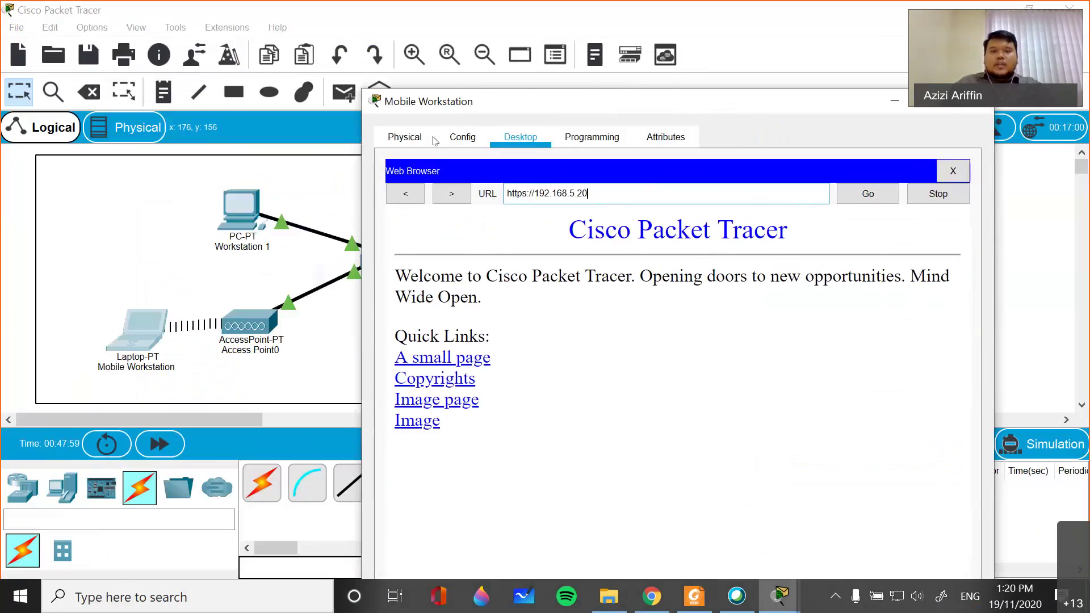
pyautogui.moveTo(434, 102); pyautogui.dragTo(81, 105)
pyautogui.click(643, 102)
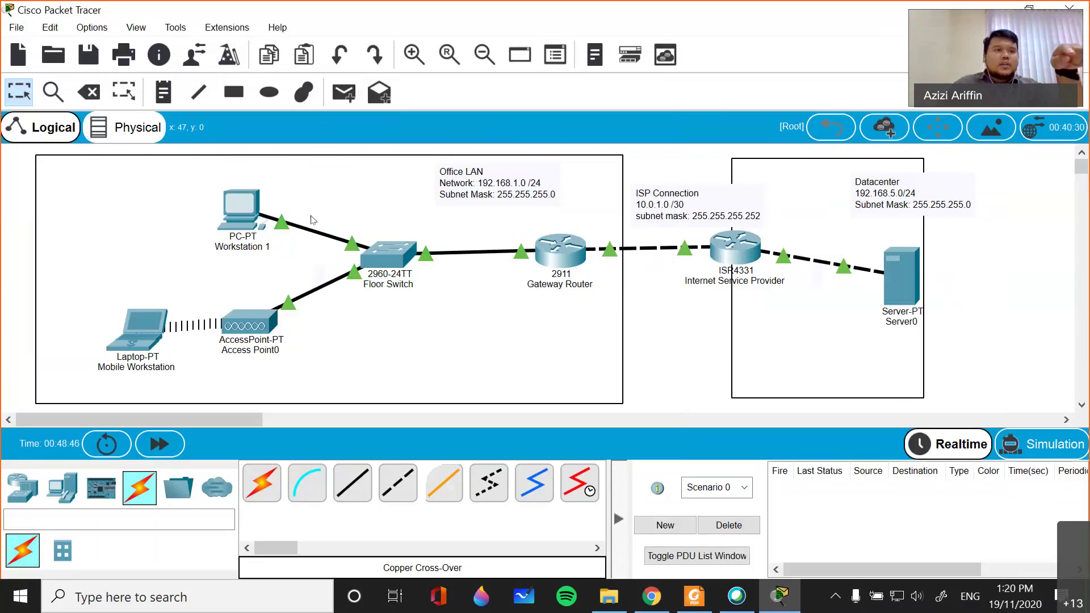
# - Save the network as 'Case Study 2' in Google Drive > UiTM > ITT400 > OCT2020
pyautogui.click(15, 29)
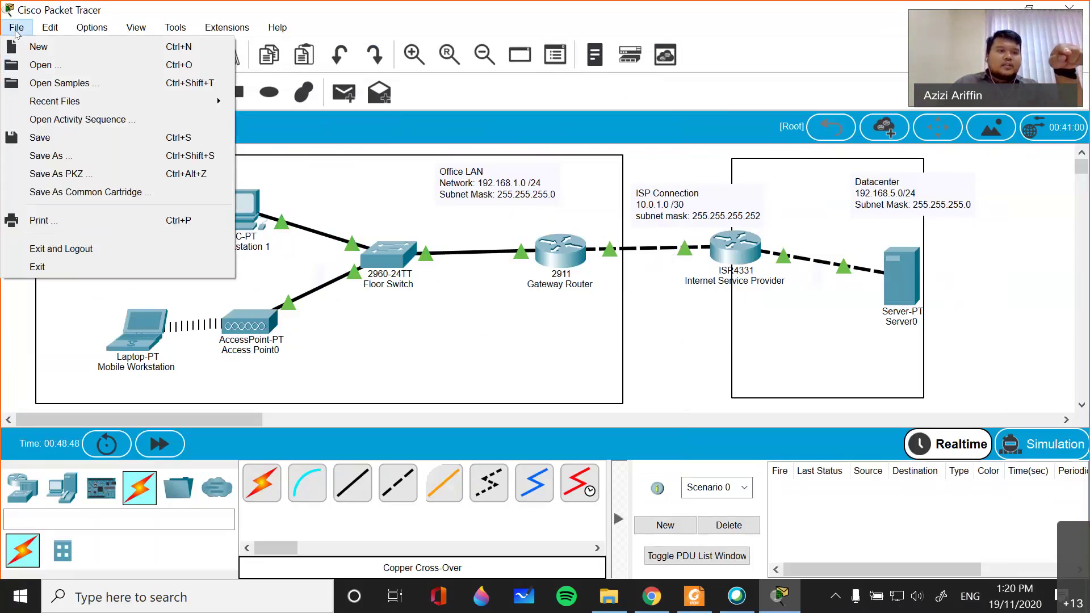
pyautogui.click(86, 153)
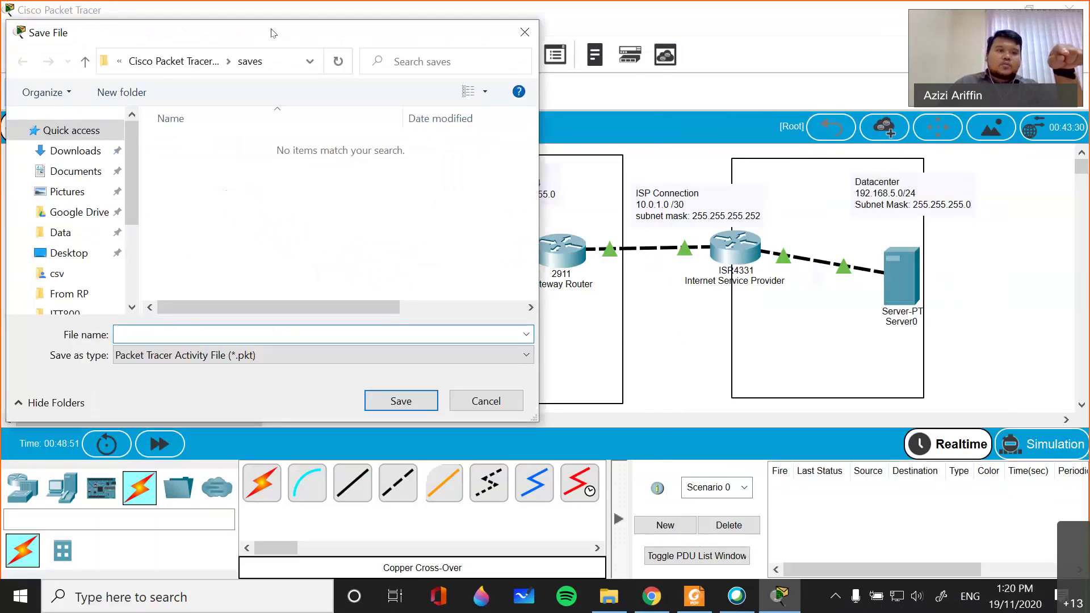
pyautogui.moveTo(271, 33); pyautogui.dragTo(385, 70)
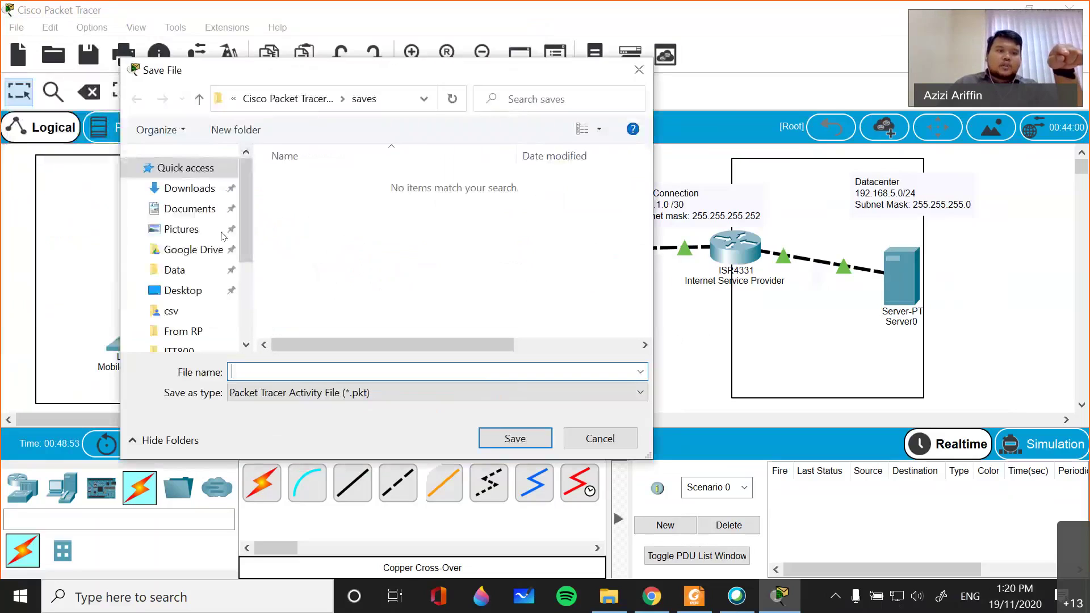
pyautogui.click(197, 258)
pyautogui.doubleClick(318, 236)
pyautogui.scroll(-3, 399, 272)
pyautogui.click(333, 293)
pyautogui.doubleClick(333, 293)
pyautogui.doubleClick(317, 237)
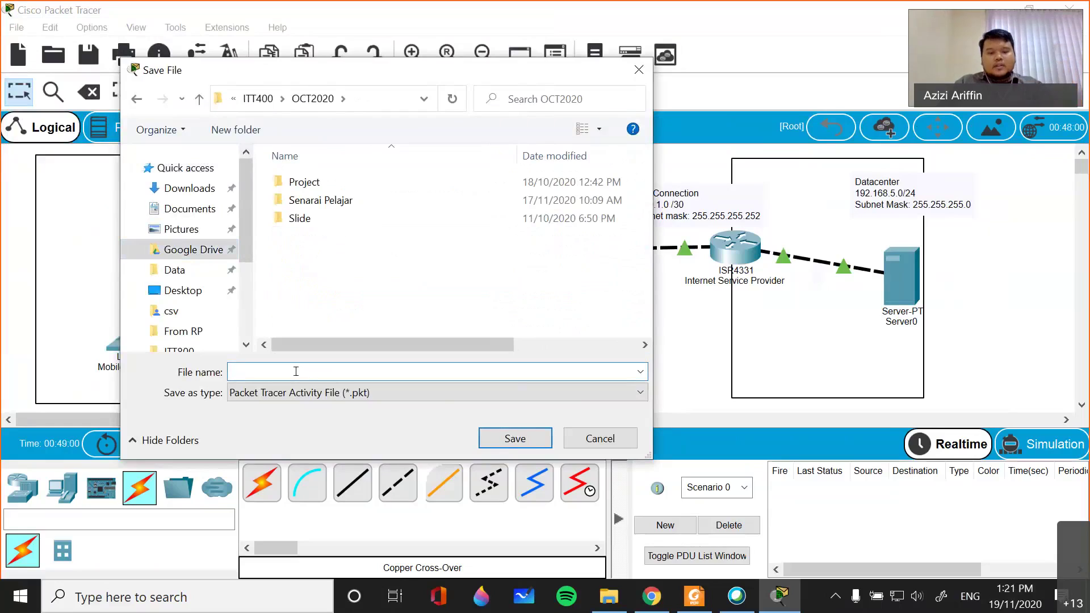
pyautogui.write('Case ')
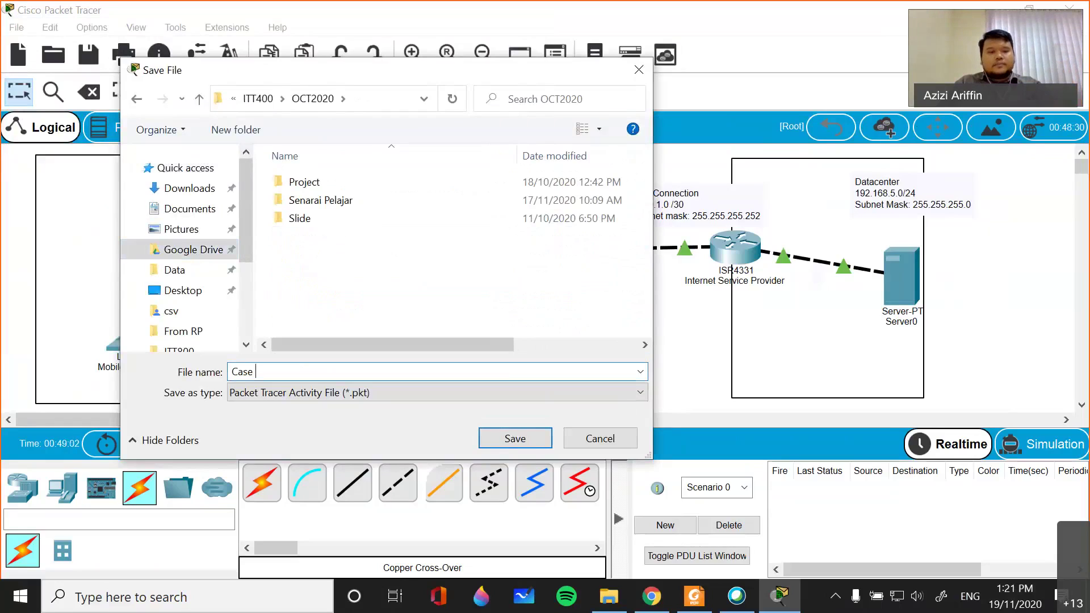
pyautogui.write('Study ')
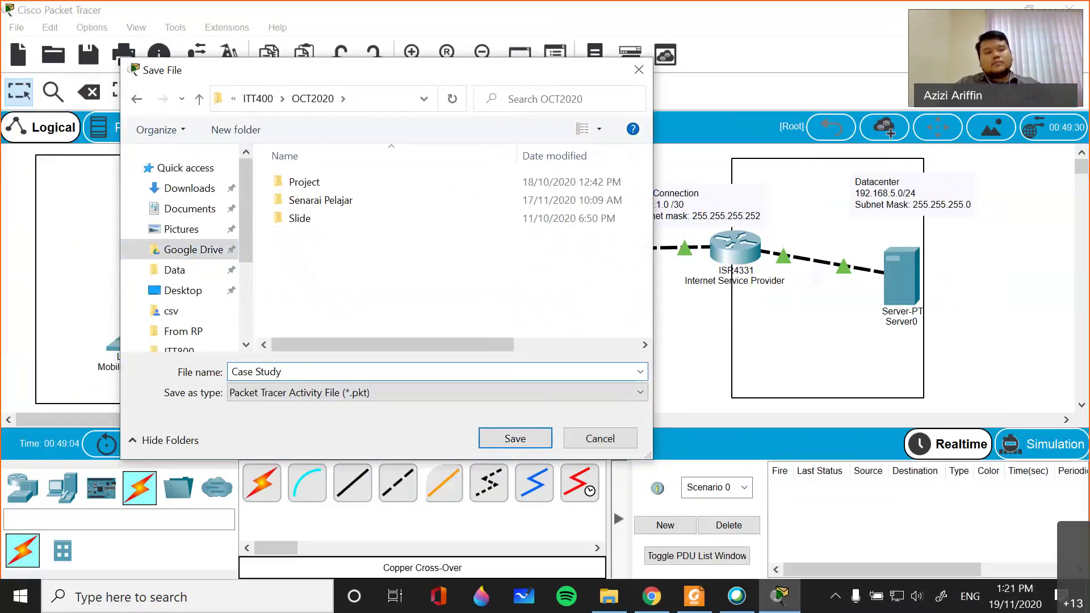
pyautogui.write('2')
pyautogui.press('Return')
# - Close Cisco Packet Tracer
pyautogui.scroll(-1, 406, 361)
pyautogui.scroll(1, 406, 360)
pyautogui.click(1070, 8)
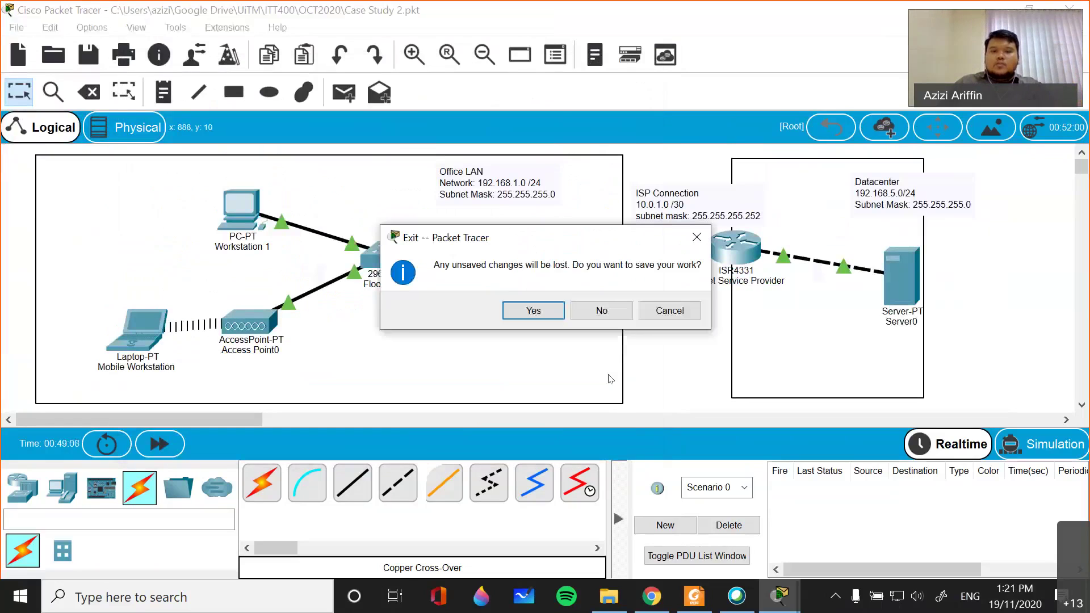
# - Exit without saving, then open Case Study 2 from UiTM > ITT400 > OCT2020 in File Explorer
pyautogui.click(602, 311)
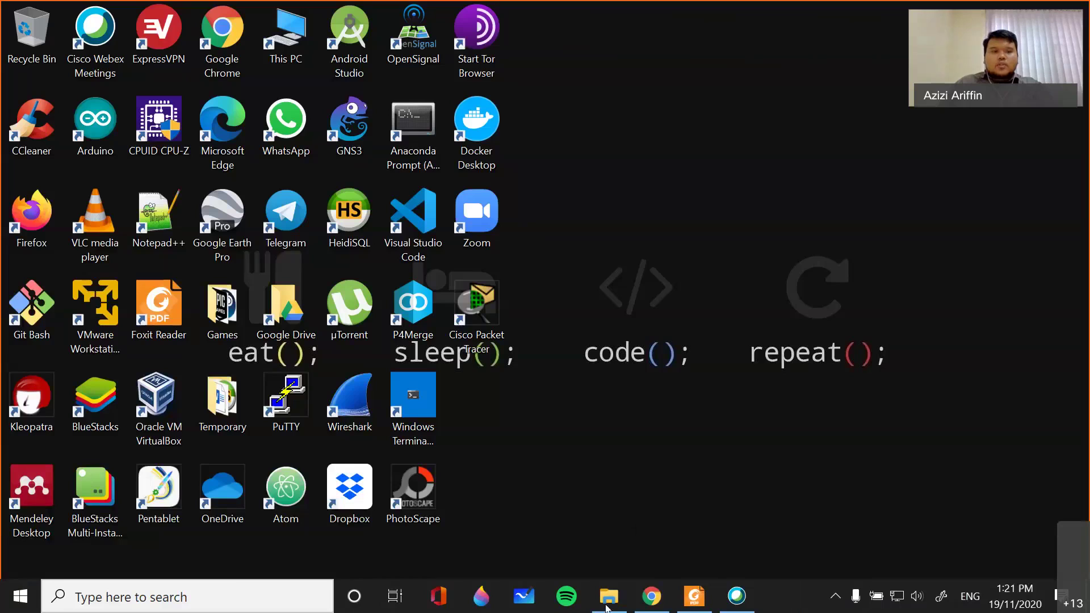
pyautogui.click(607, 606)
pyautogui.click(361, 64)
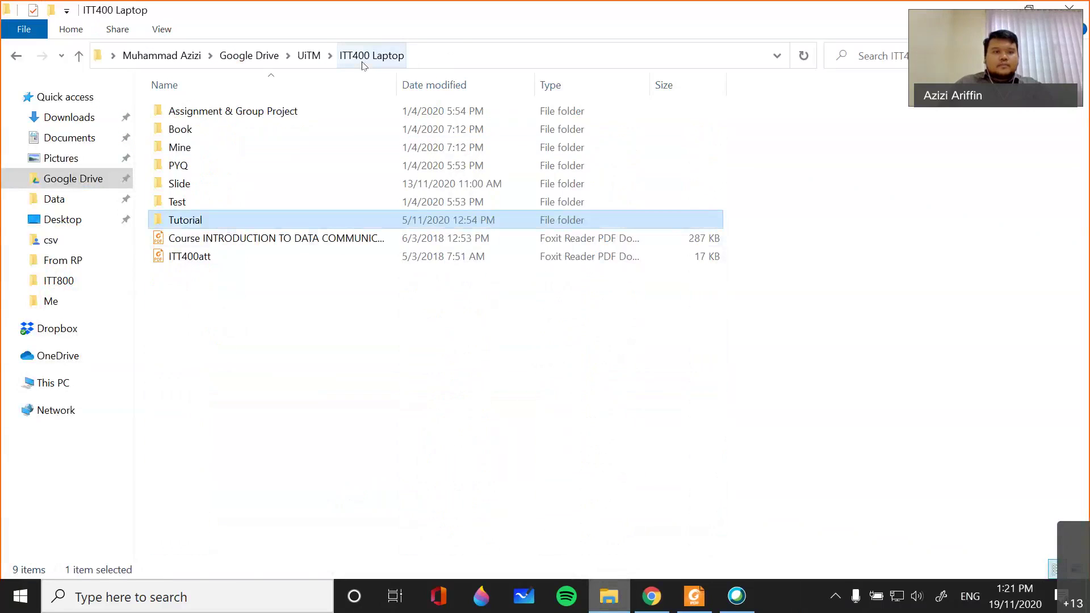
pyautogui.click(309, 55)
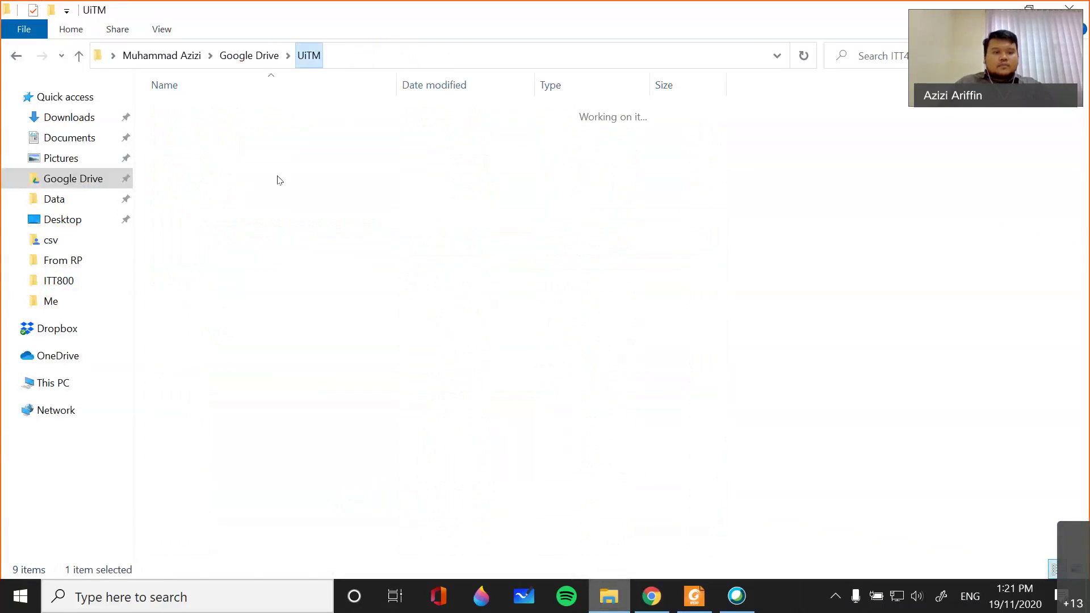
pyautogui.doubleClick(187, 506)
pyautogui.doubleClick(190, 165)
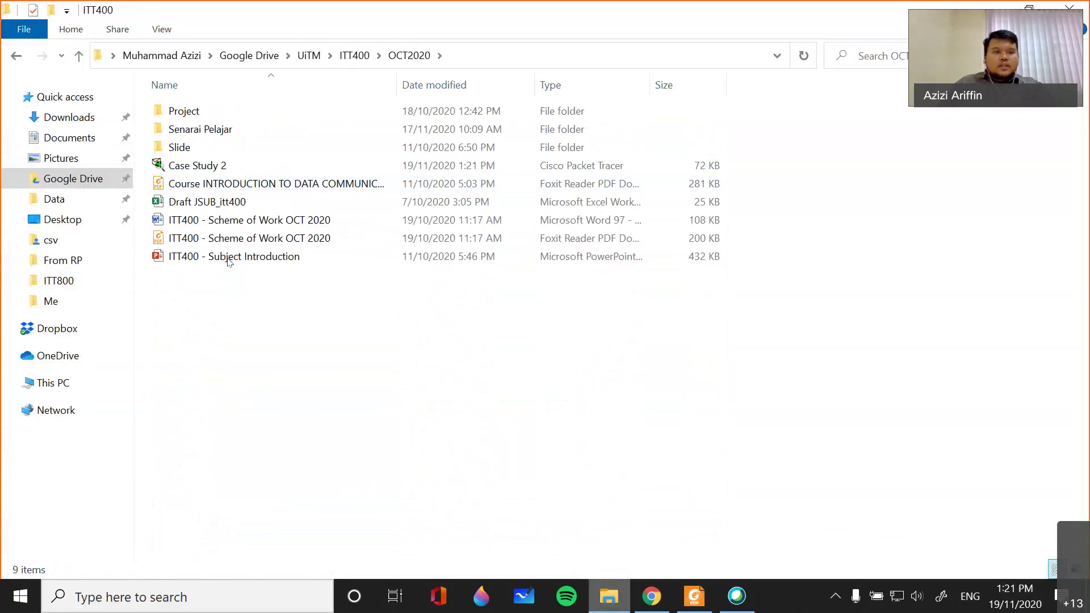
pyautogui.click(200, 169)
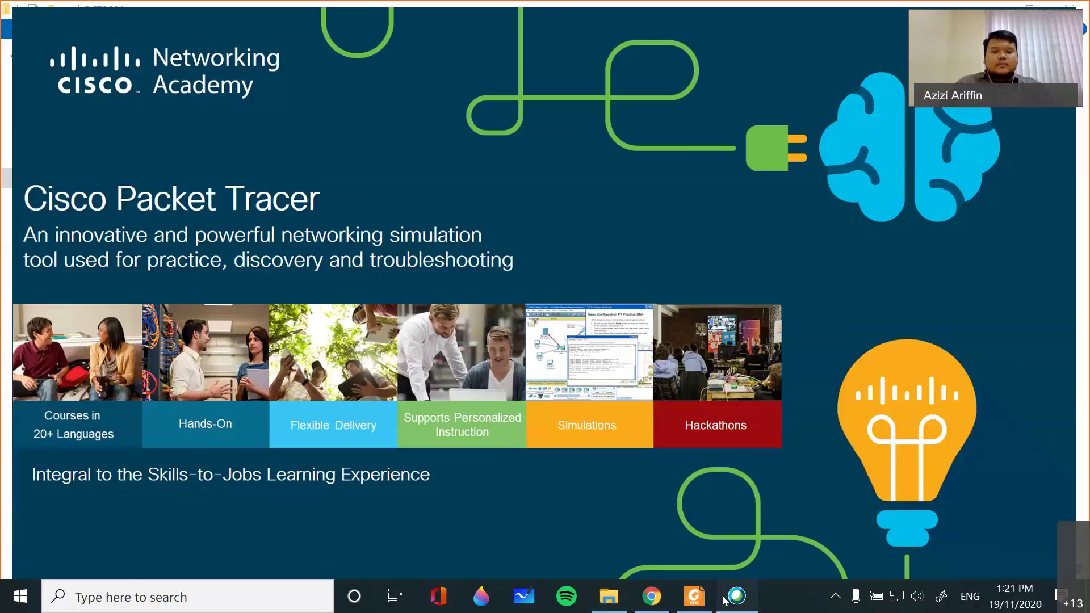
pyautogui.click(736, 596)
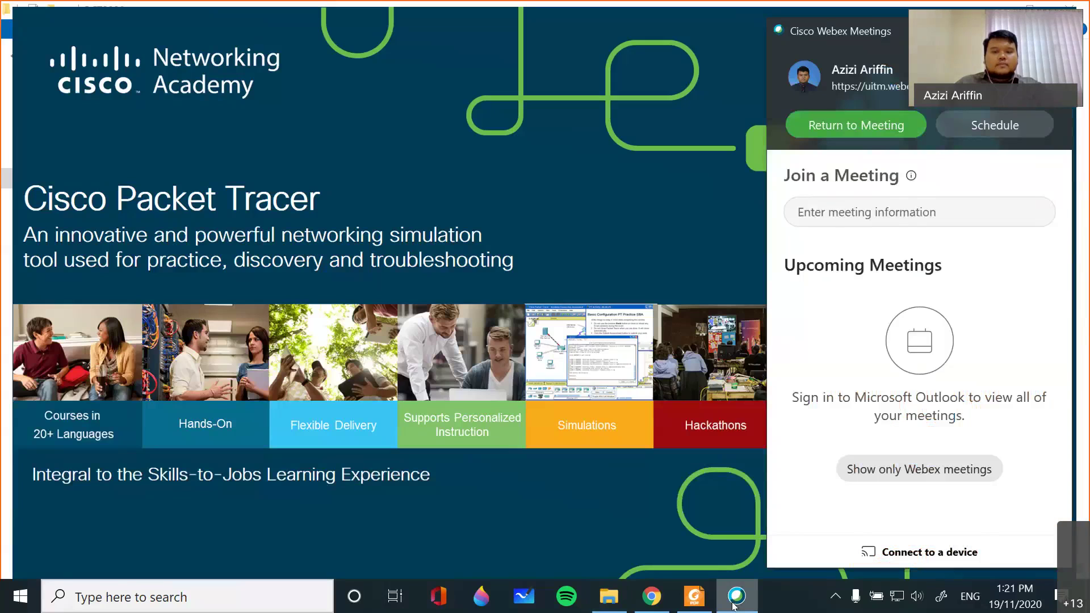
# - Dismiss the meeting panel, inspect the reopened Case Study 2 topology, and exit without saving
pyautogui.click(735, 597)
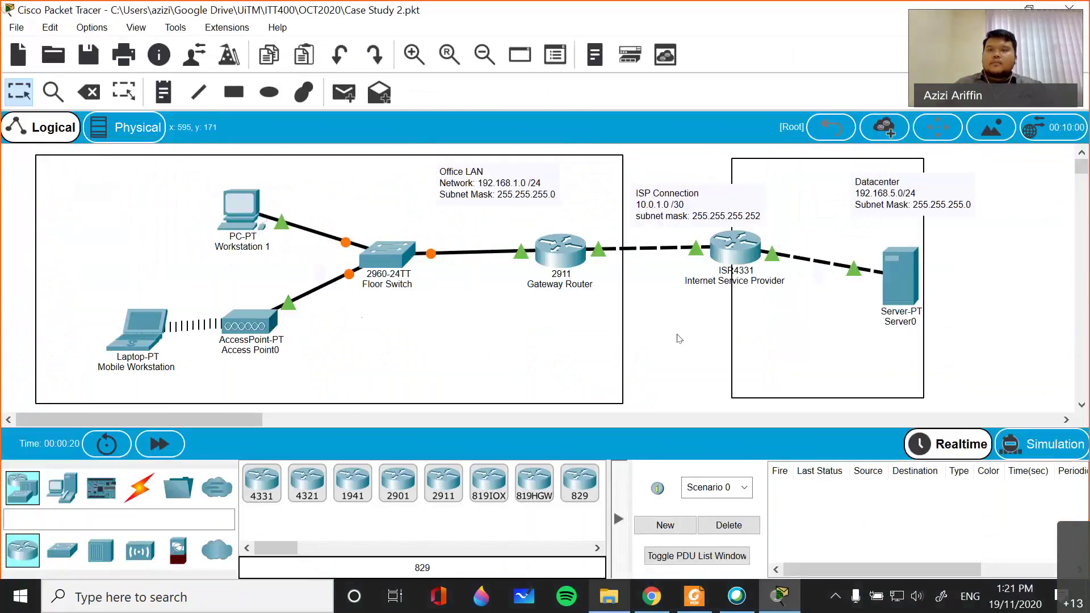
pyautogui.click(1069, 6)
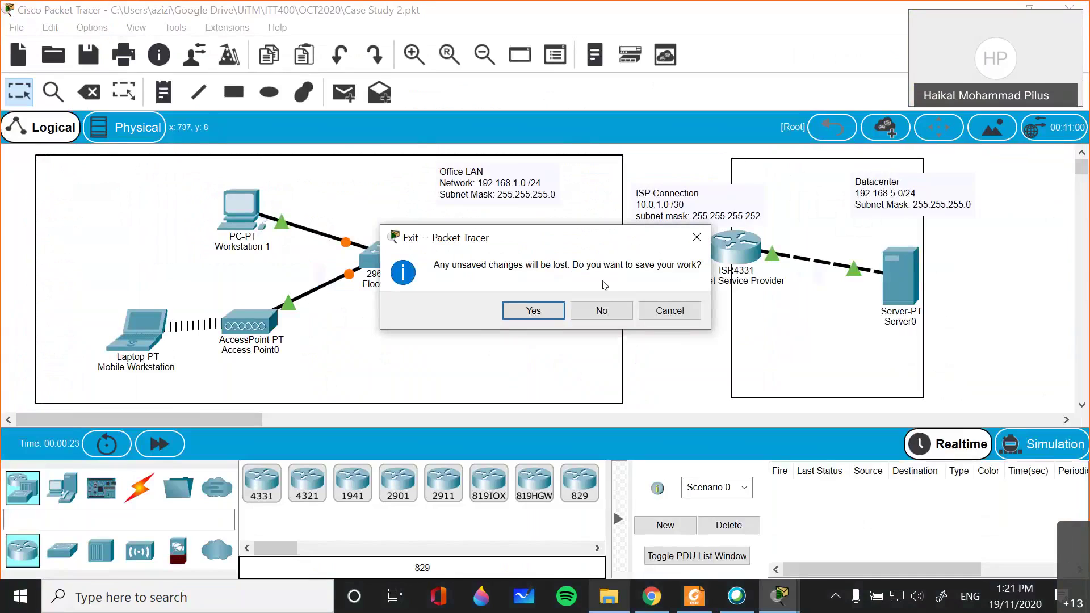
pyautogui.click(601, 310)
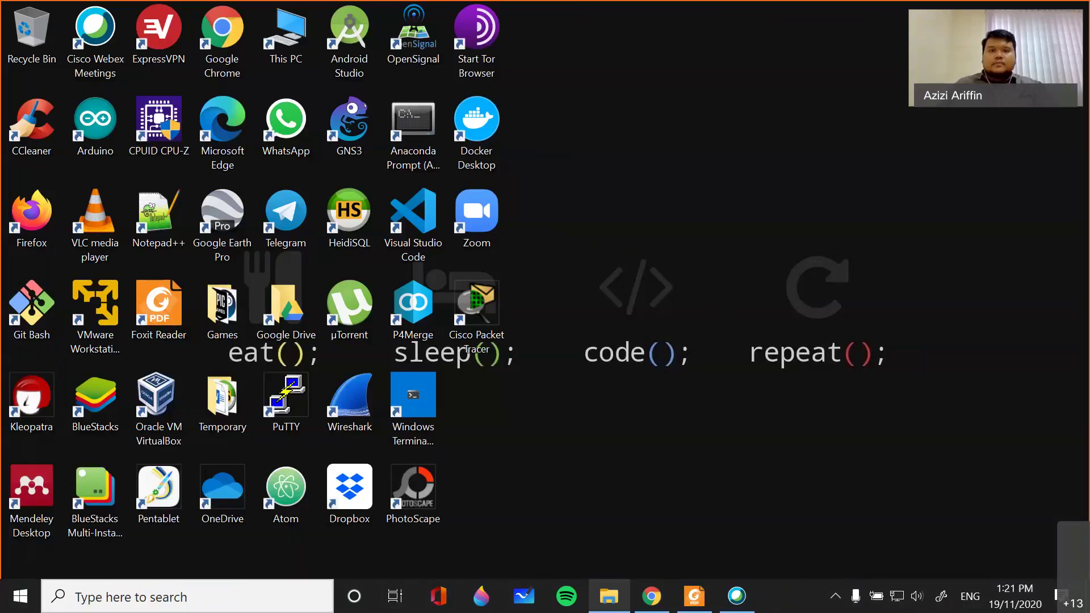